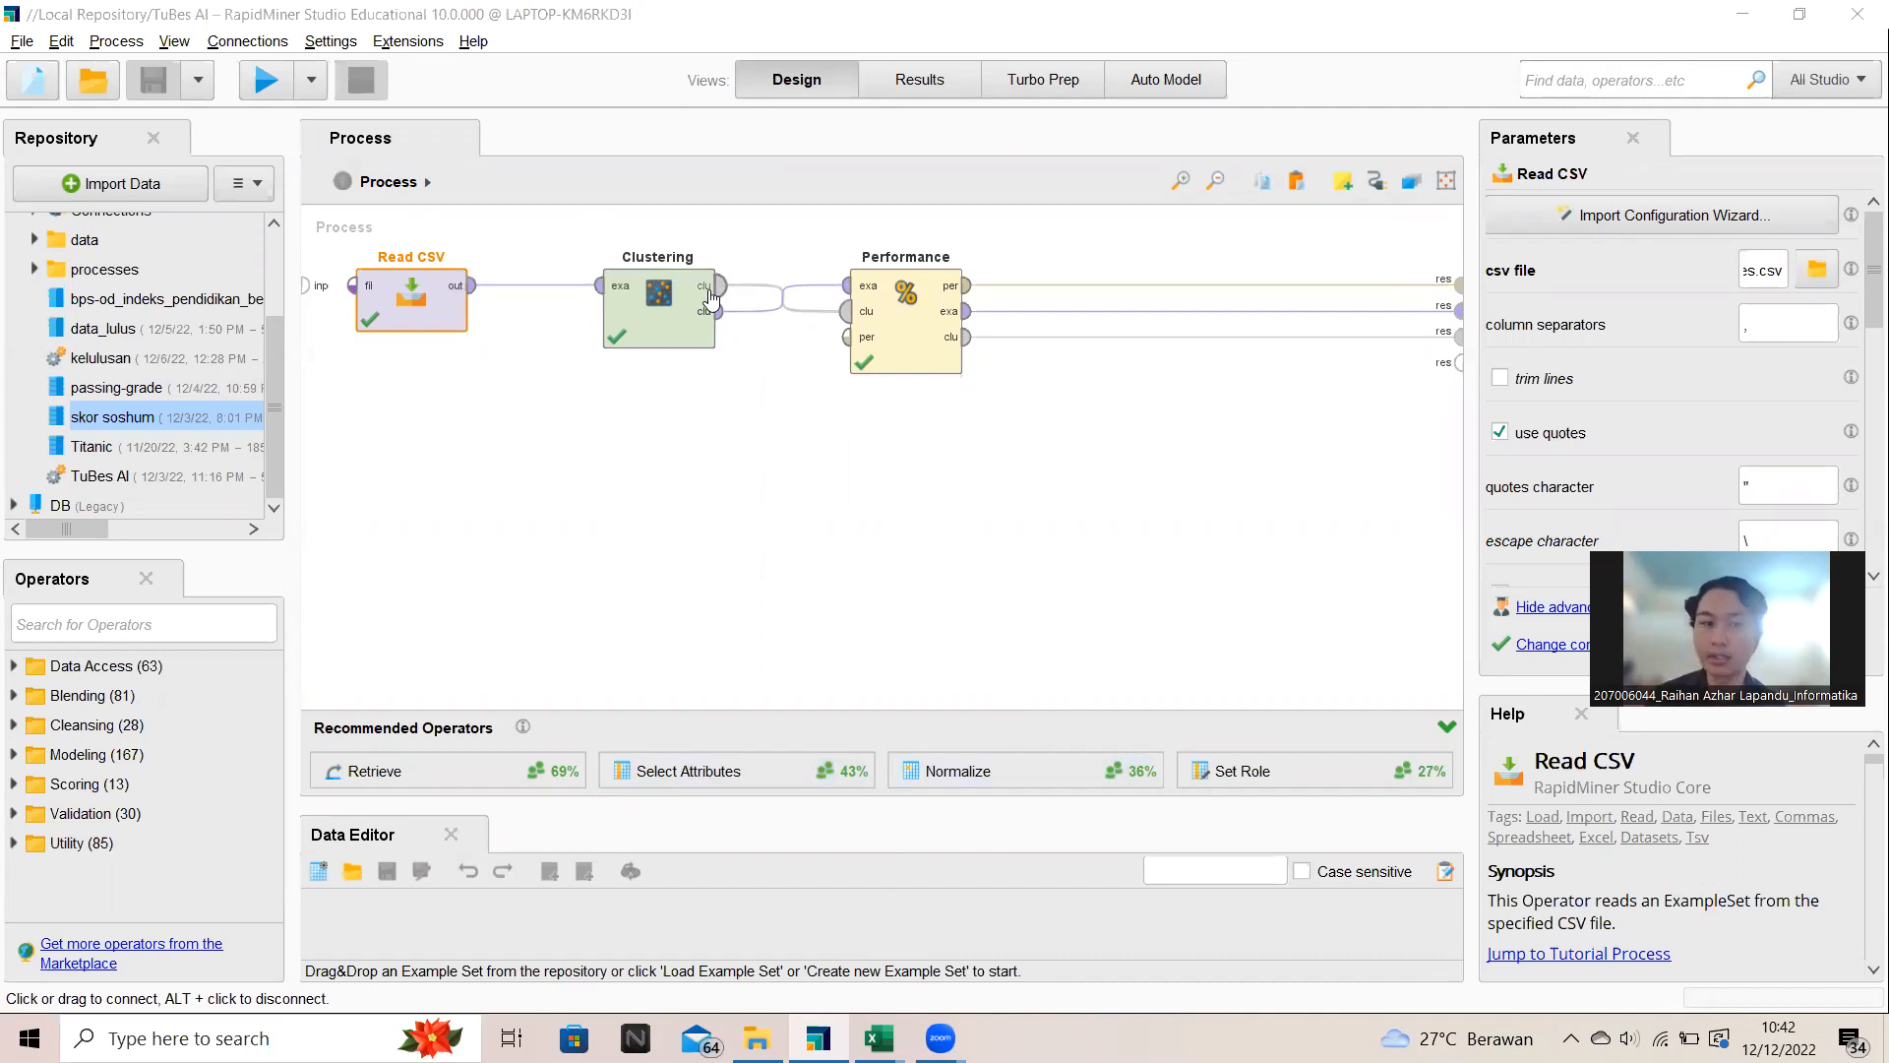
# Step: Show the parameters of the Performance operator and of the Read CSV operator in the process
pyautogui.click(926, 338)
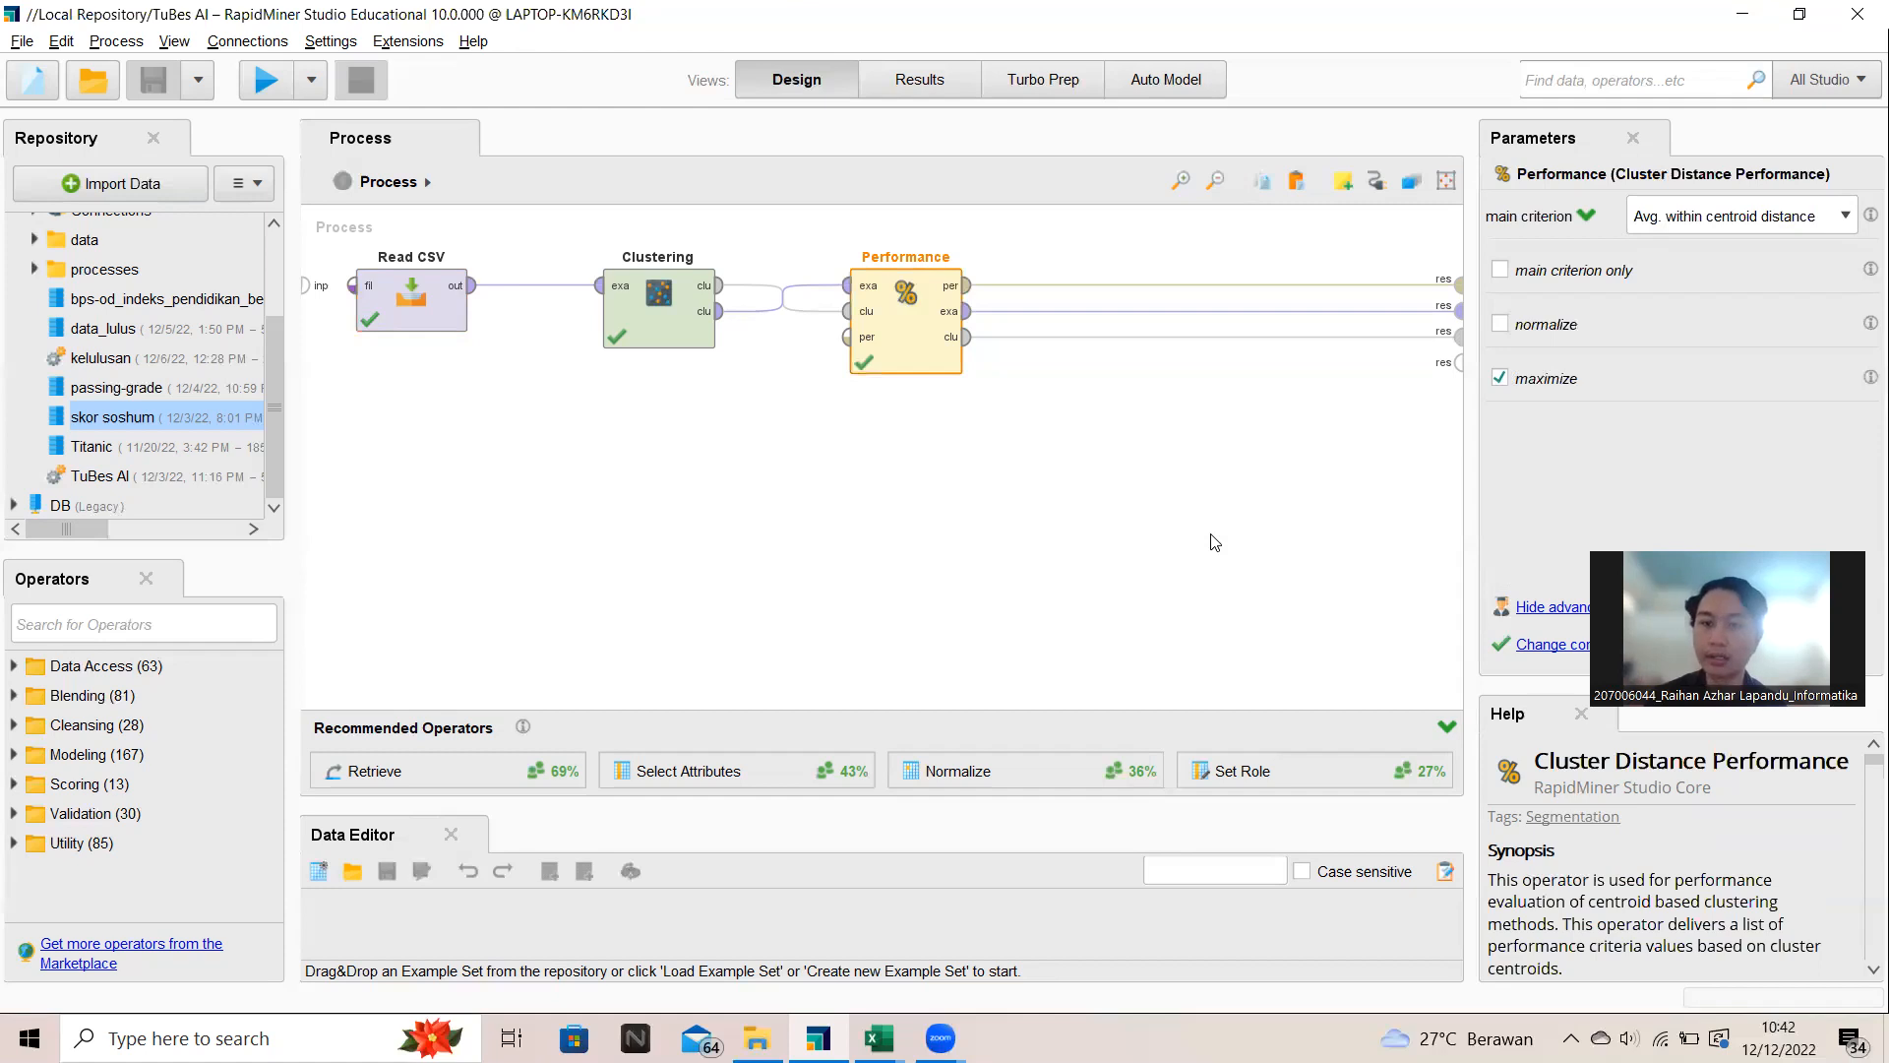
pyautogui.click(465, 311)
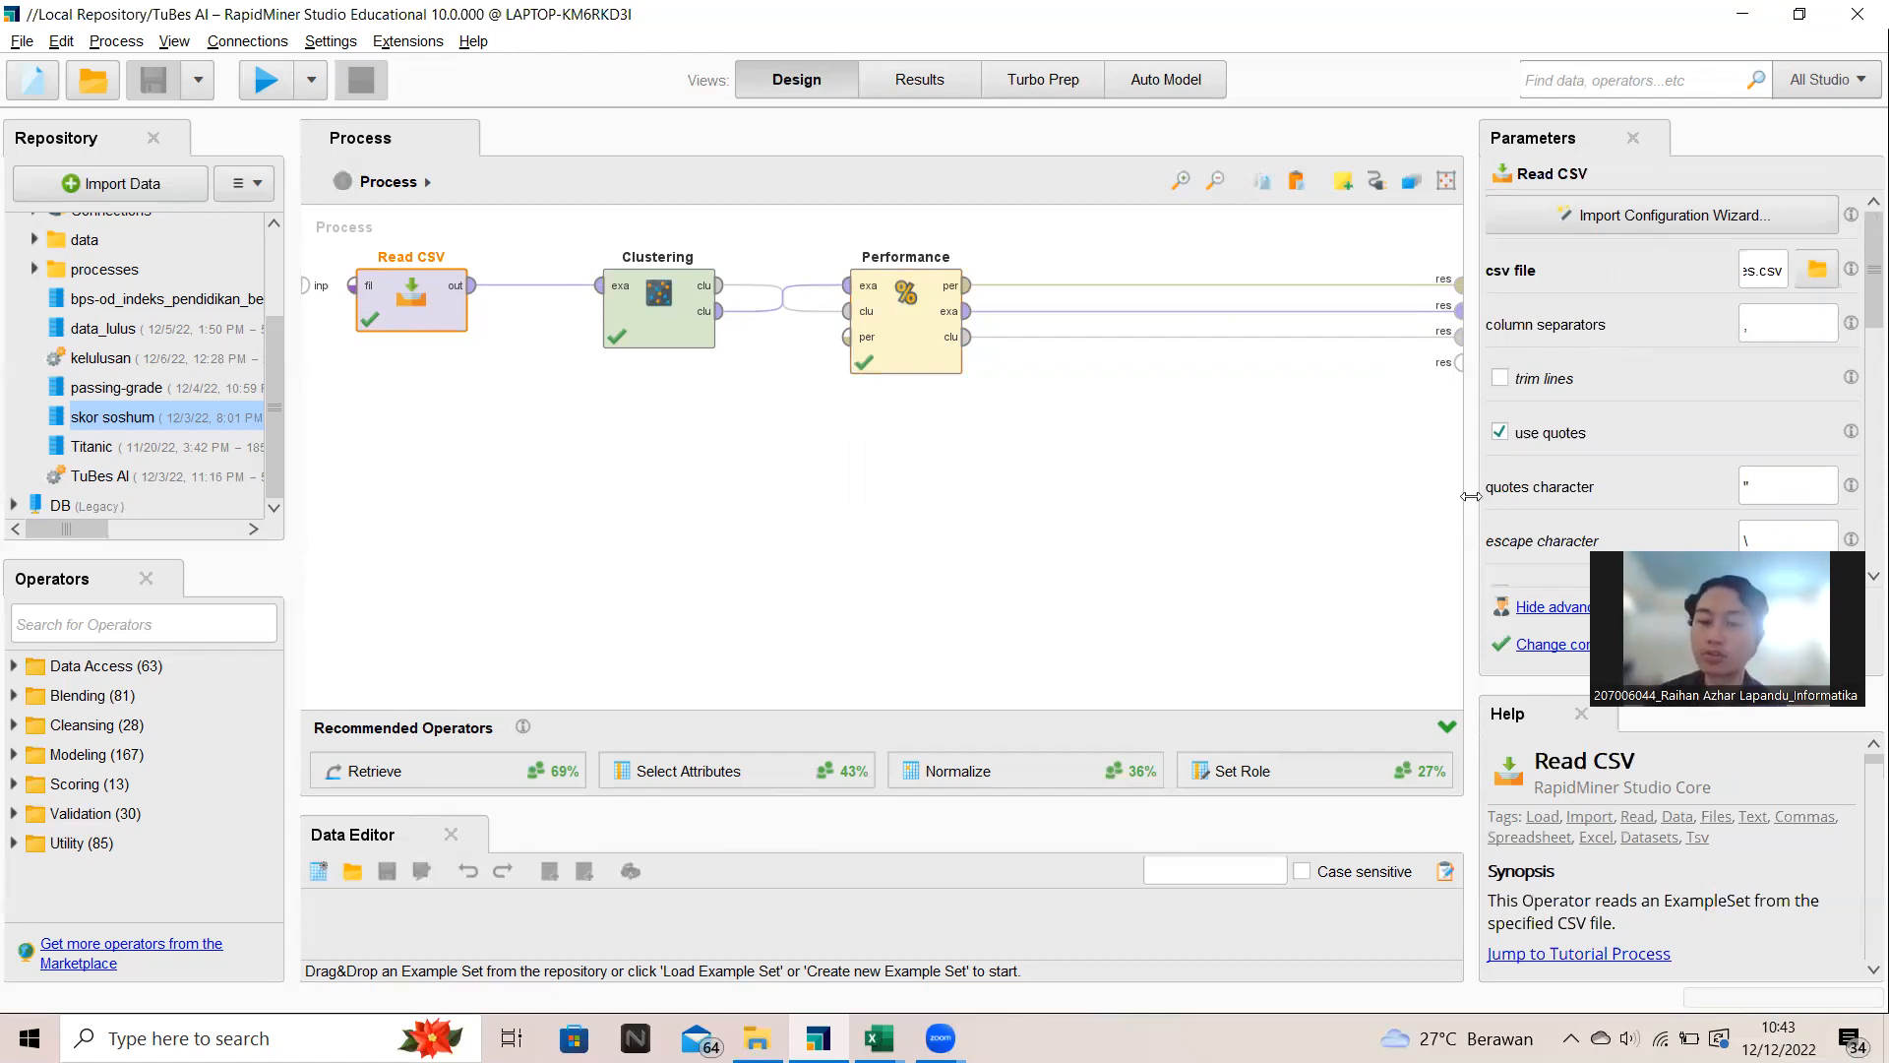
# Step: Switch to the score_humanities.csv workbook in Excel and inspect the full contents of header cell A1
pyautogui.click(878, 1039)
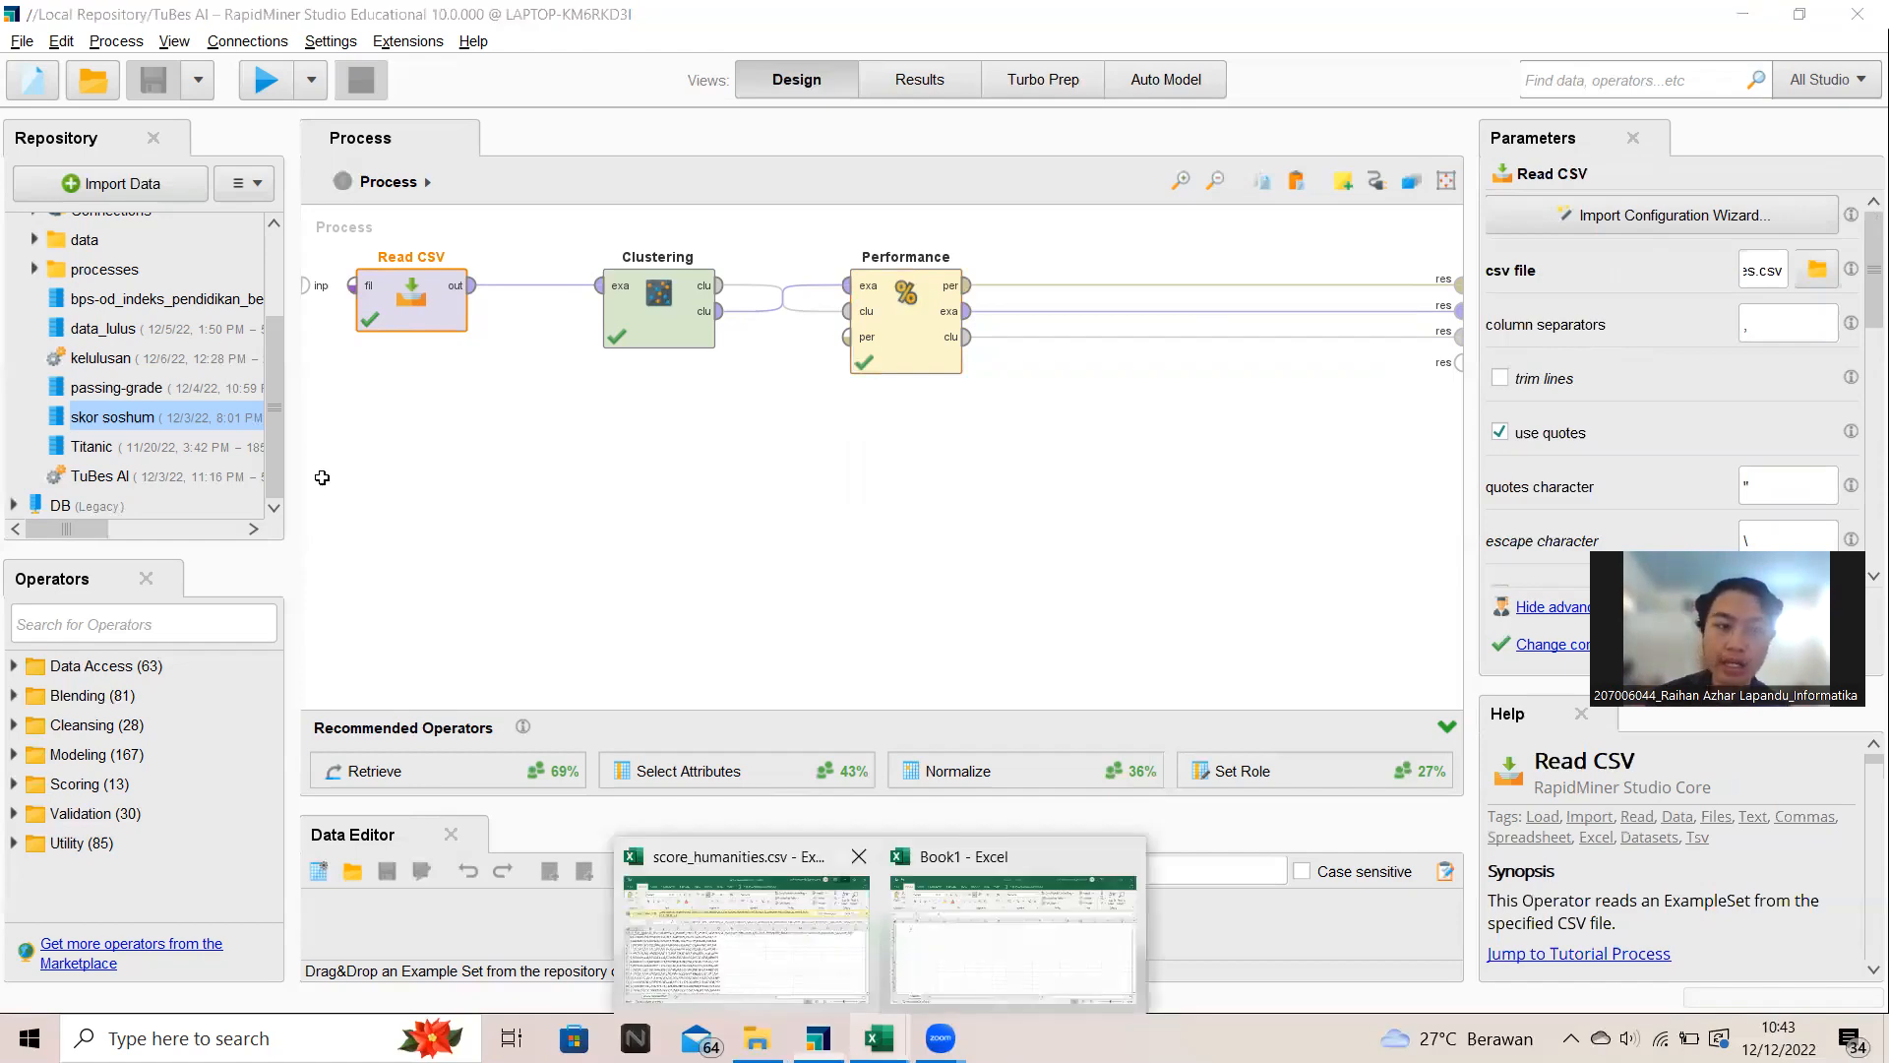
pyautogui.click(747, 938)
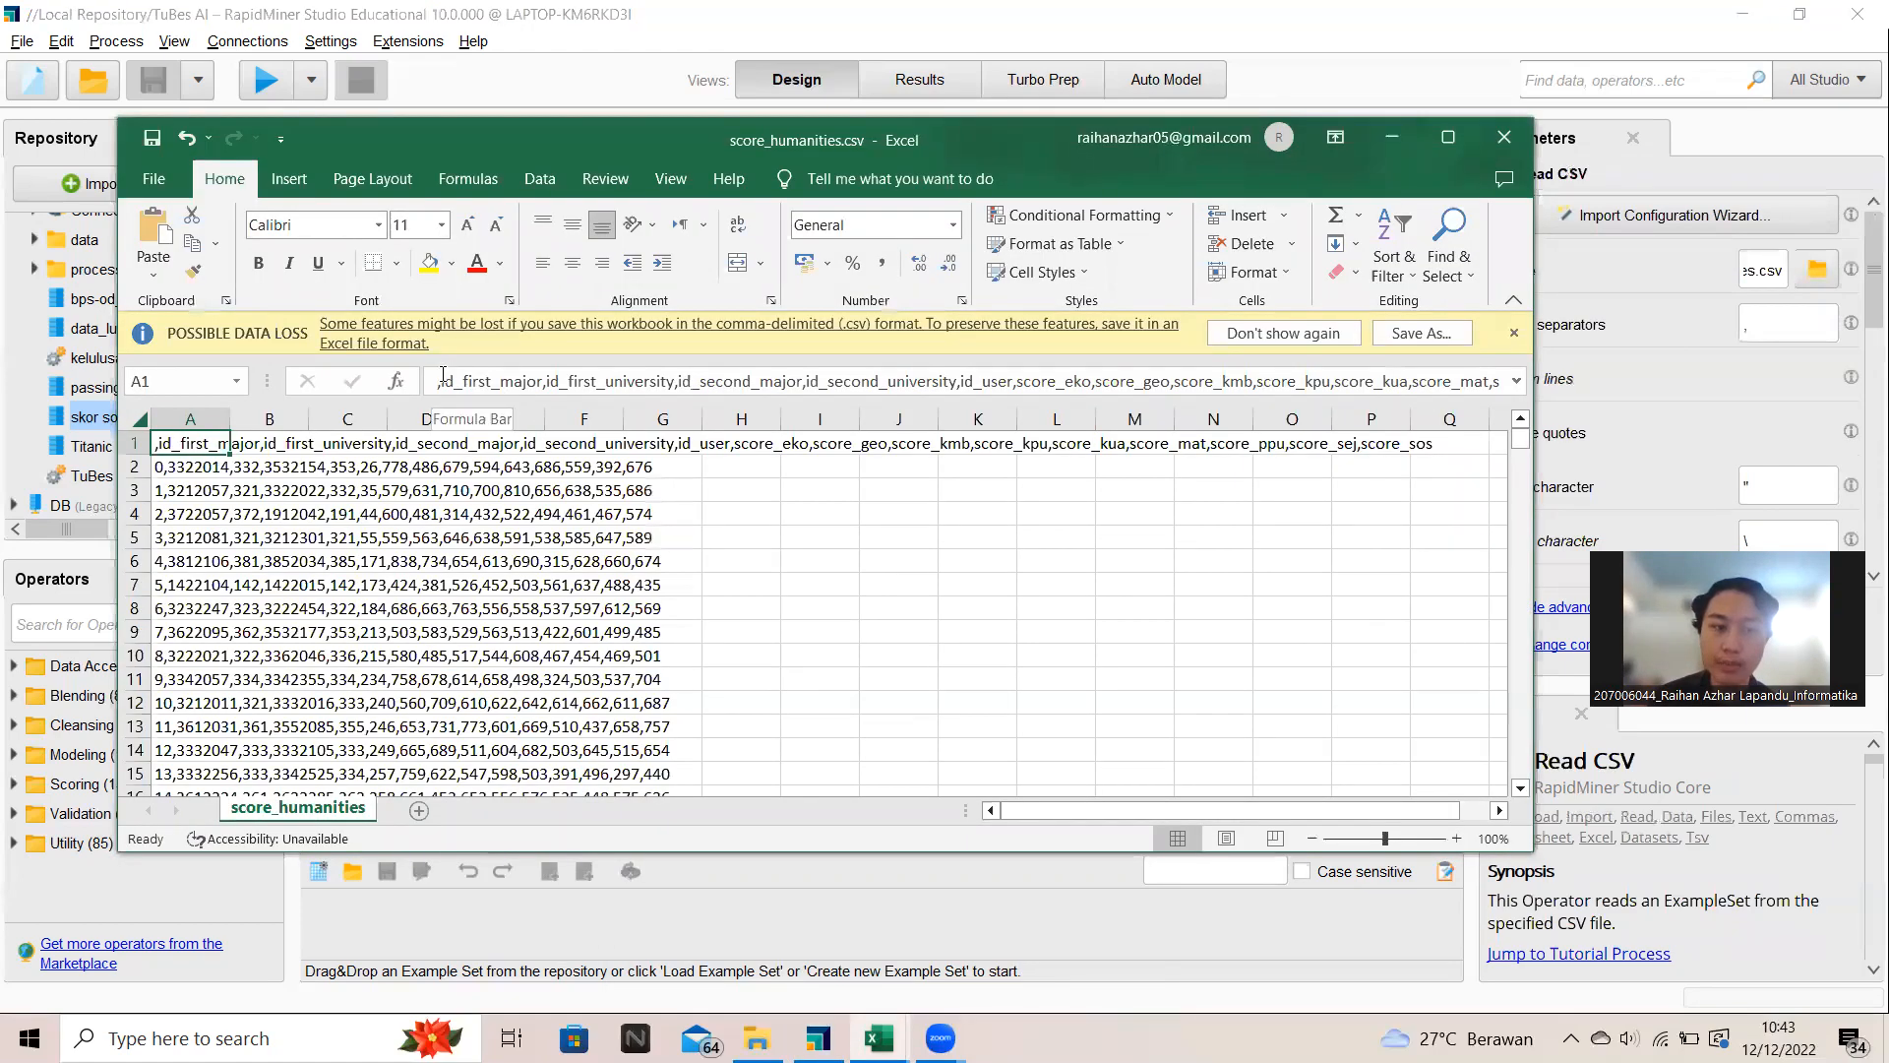
pyautogui.click(443, 379)
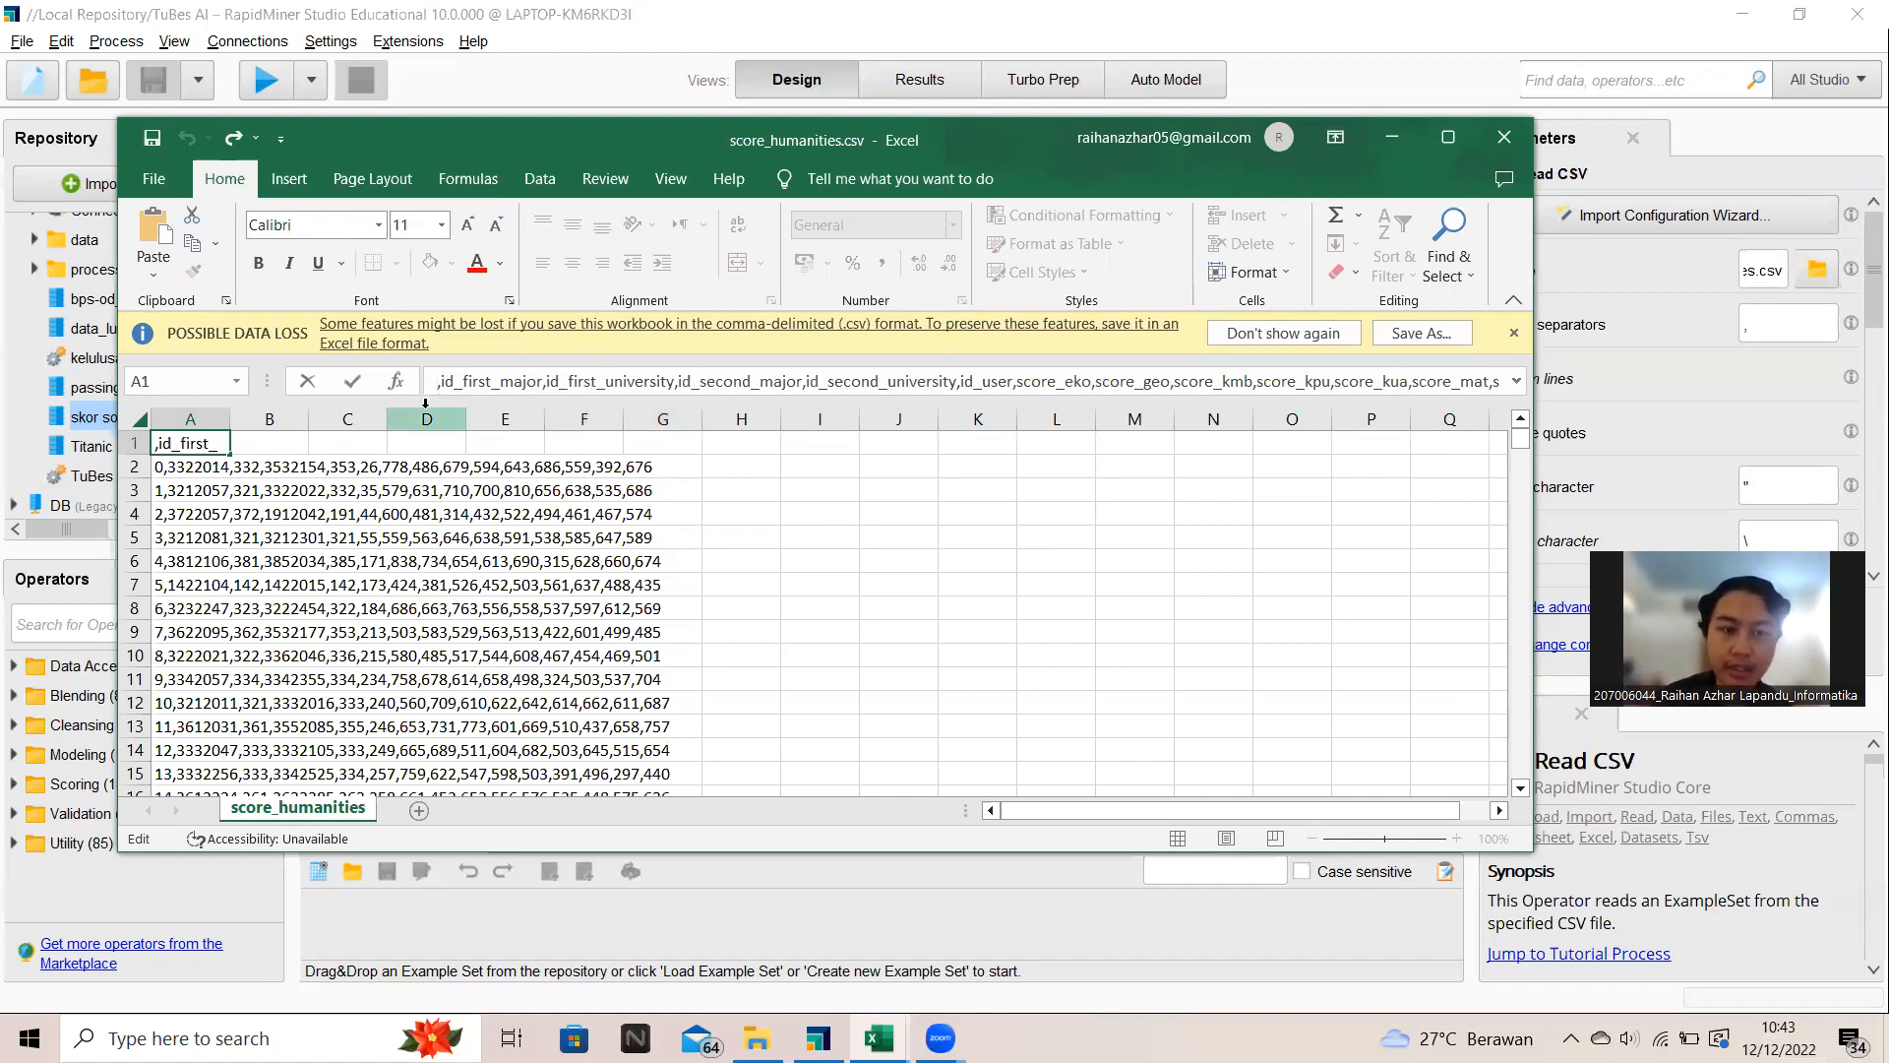
pyautogui.click(395, 543)
pyautogui.click(182, 452)
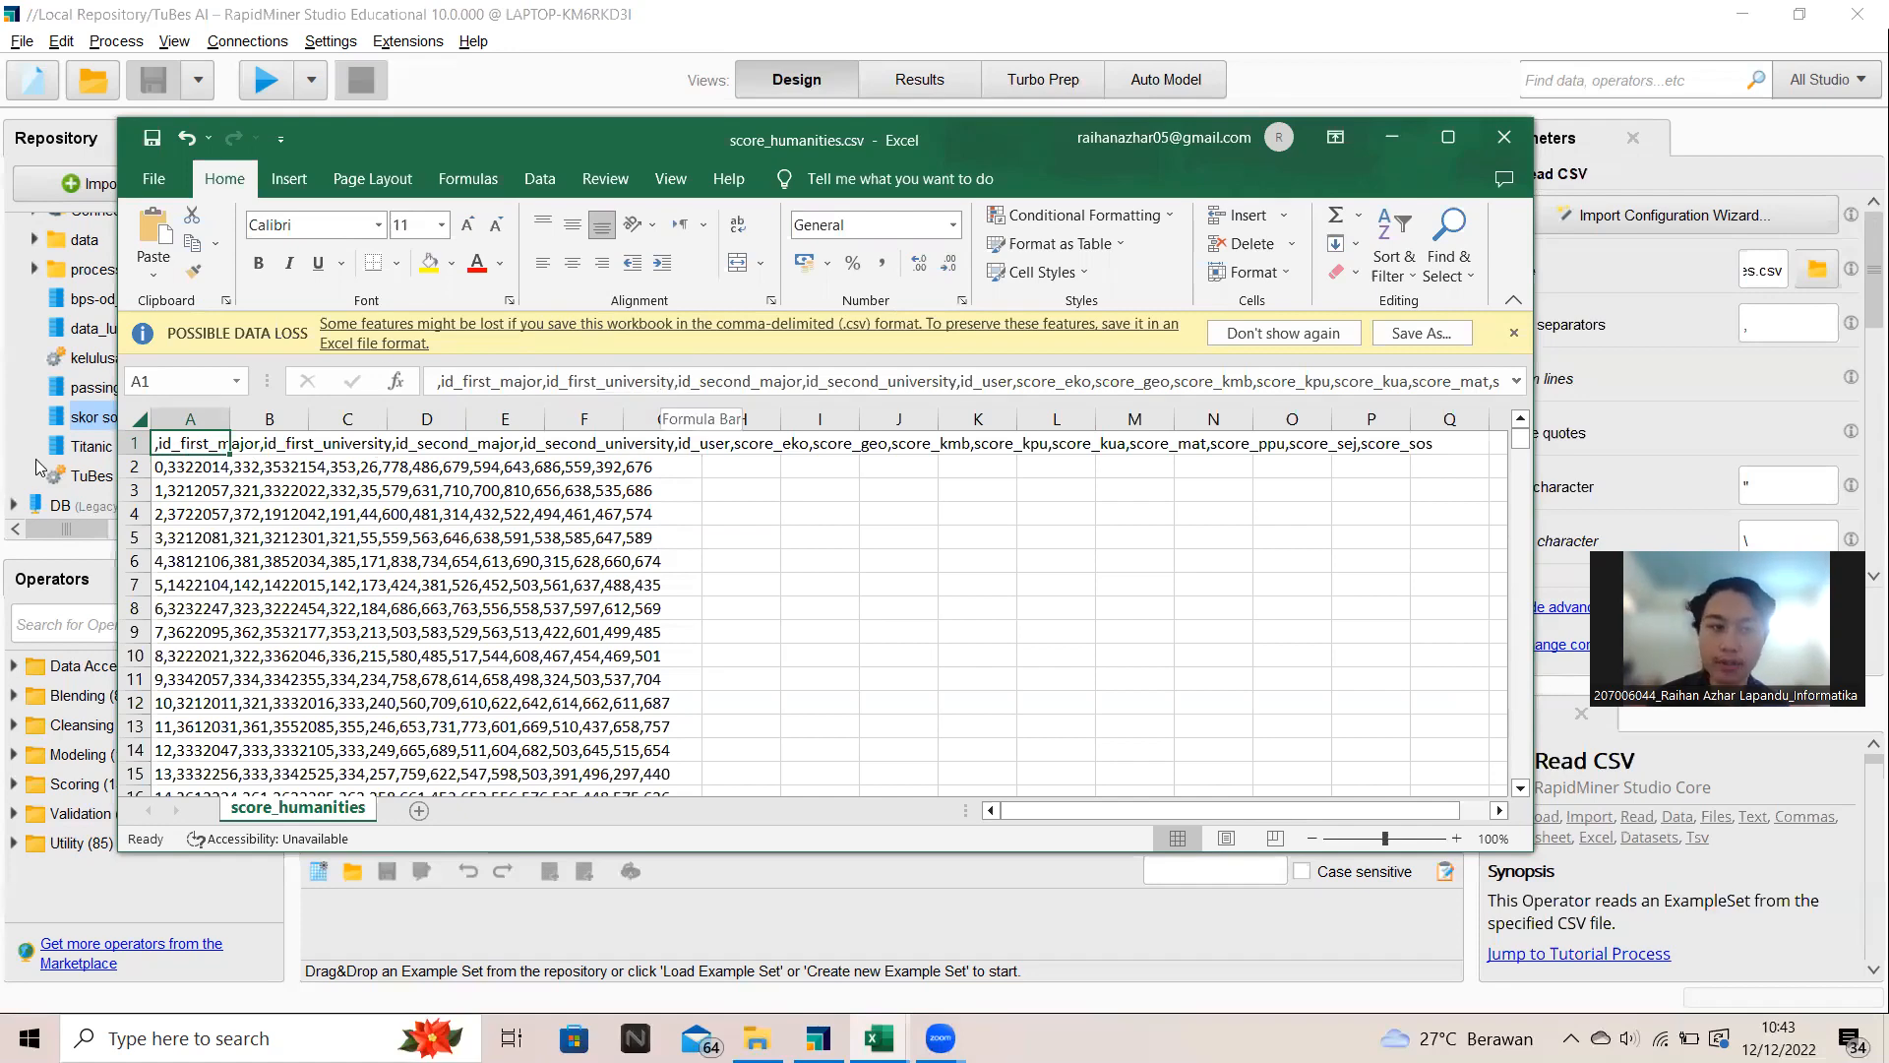
# Step: Examine the comma-separated score records below the header in score_humanities.csv, and minimize the workbook
pyautogui.click(218, 492)
pyautogui.press('Down')
pyautogui.press('Down')
pyautogui.press('Down')
pyautogui.press('Down')
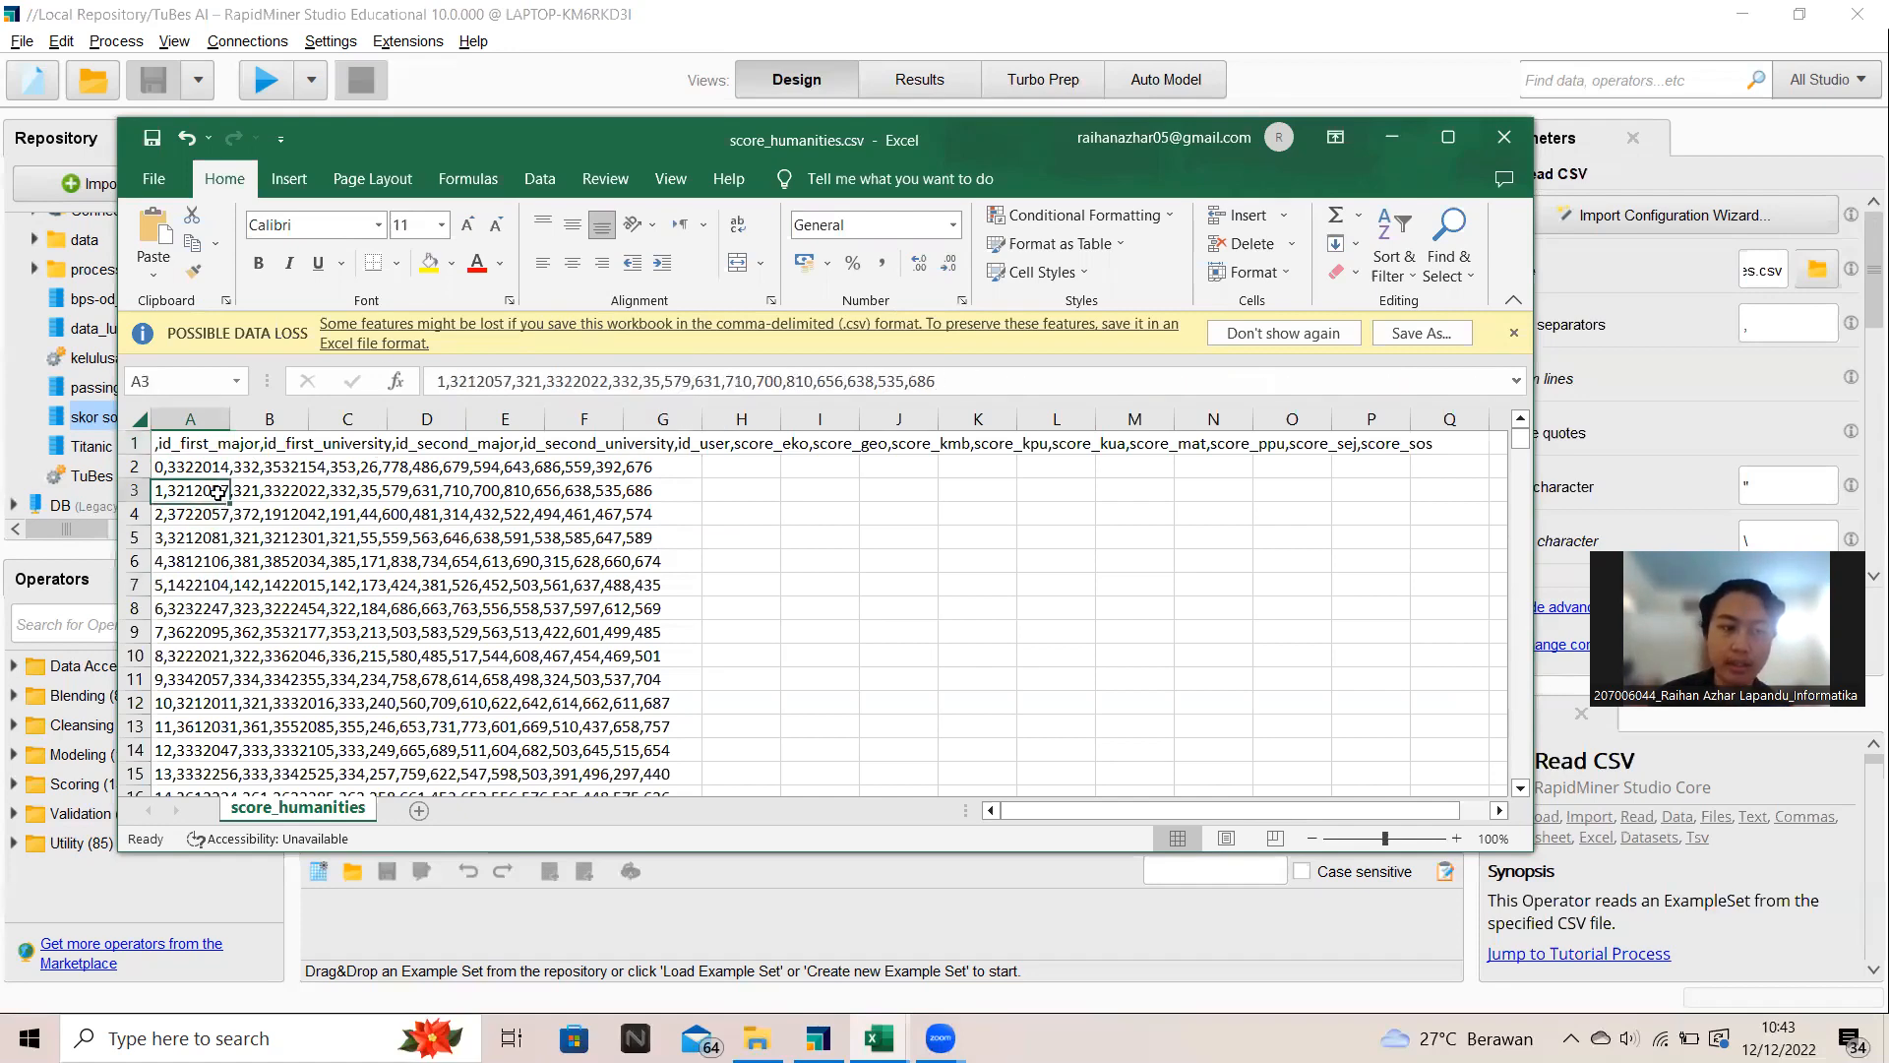
pyautogui.click(194, 513)
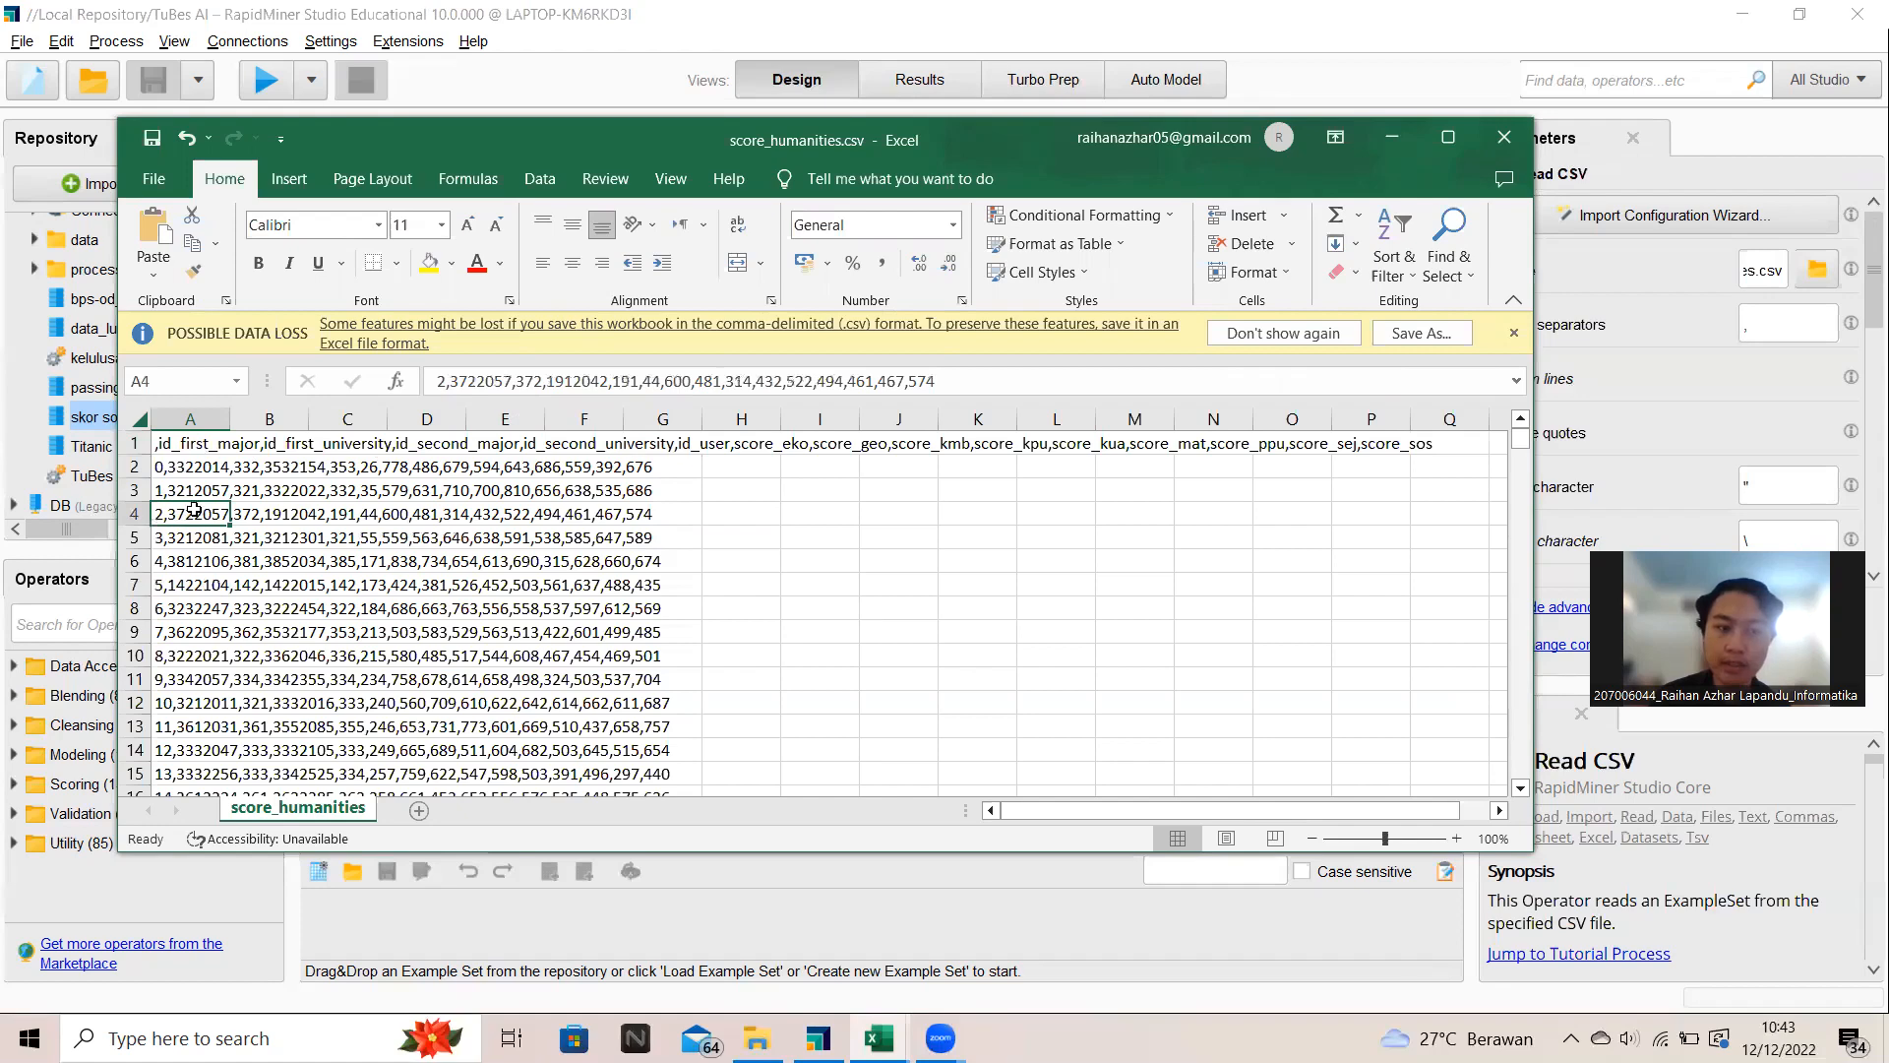
pyautogui.click(197, 490)
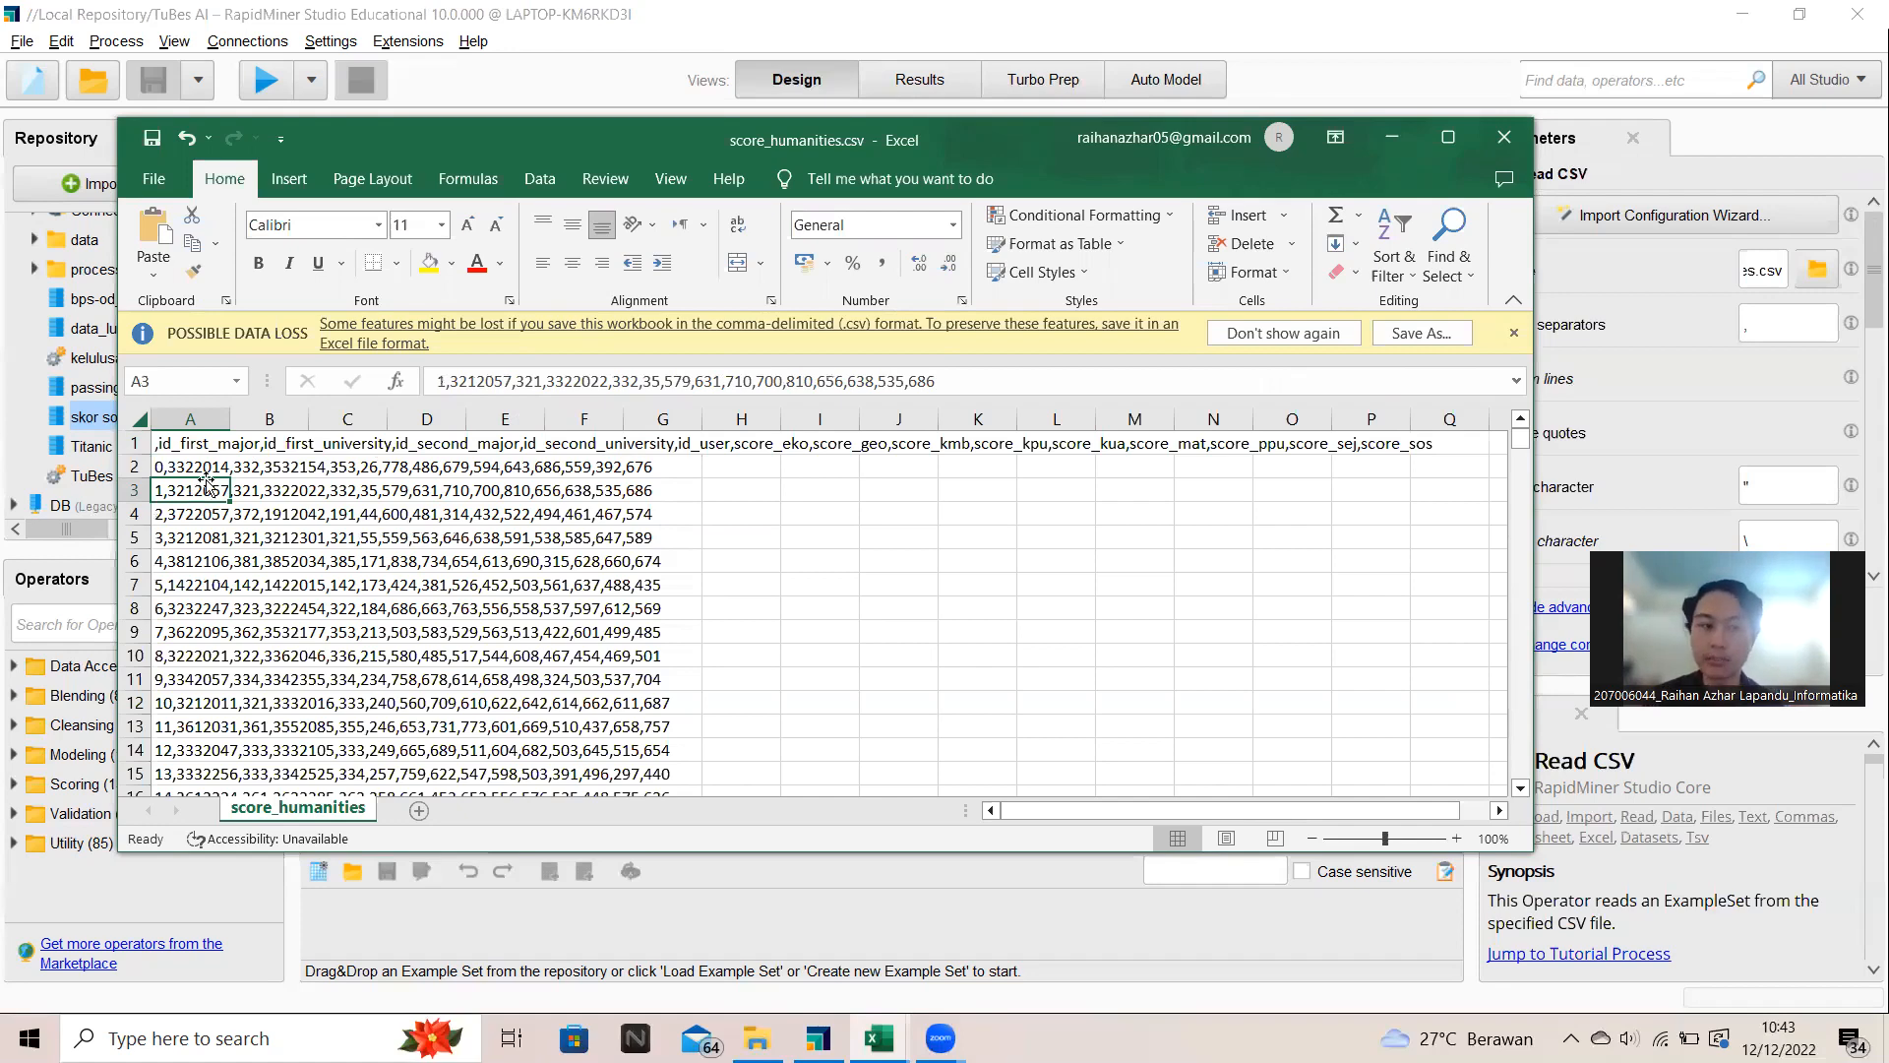
pyautogui.click(277, 531)
pyautogui.click(423, 530)
pyautogui.click(481, 508)
pyautogui.click(456, 488)
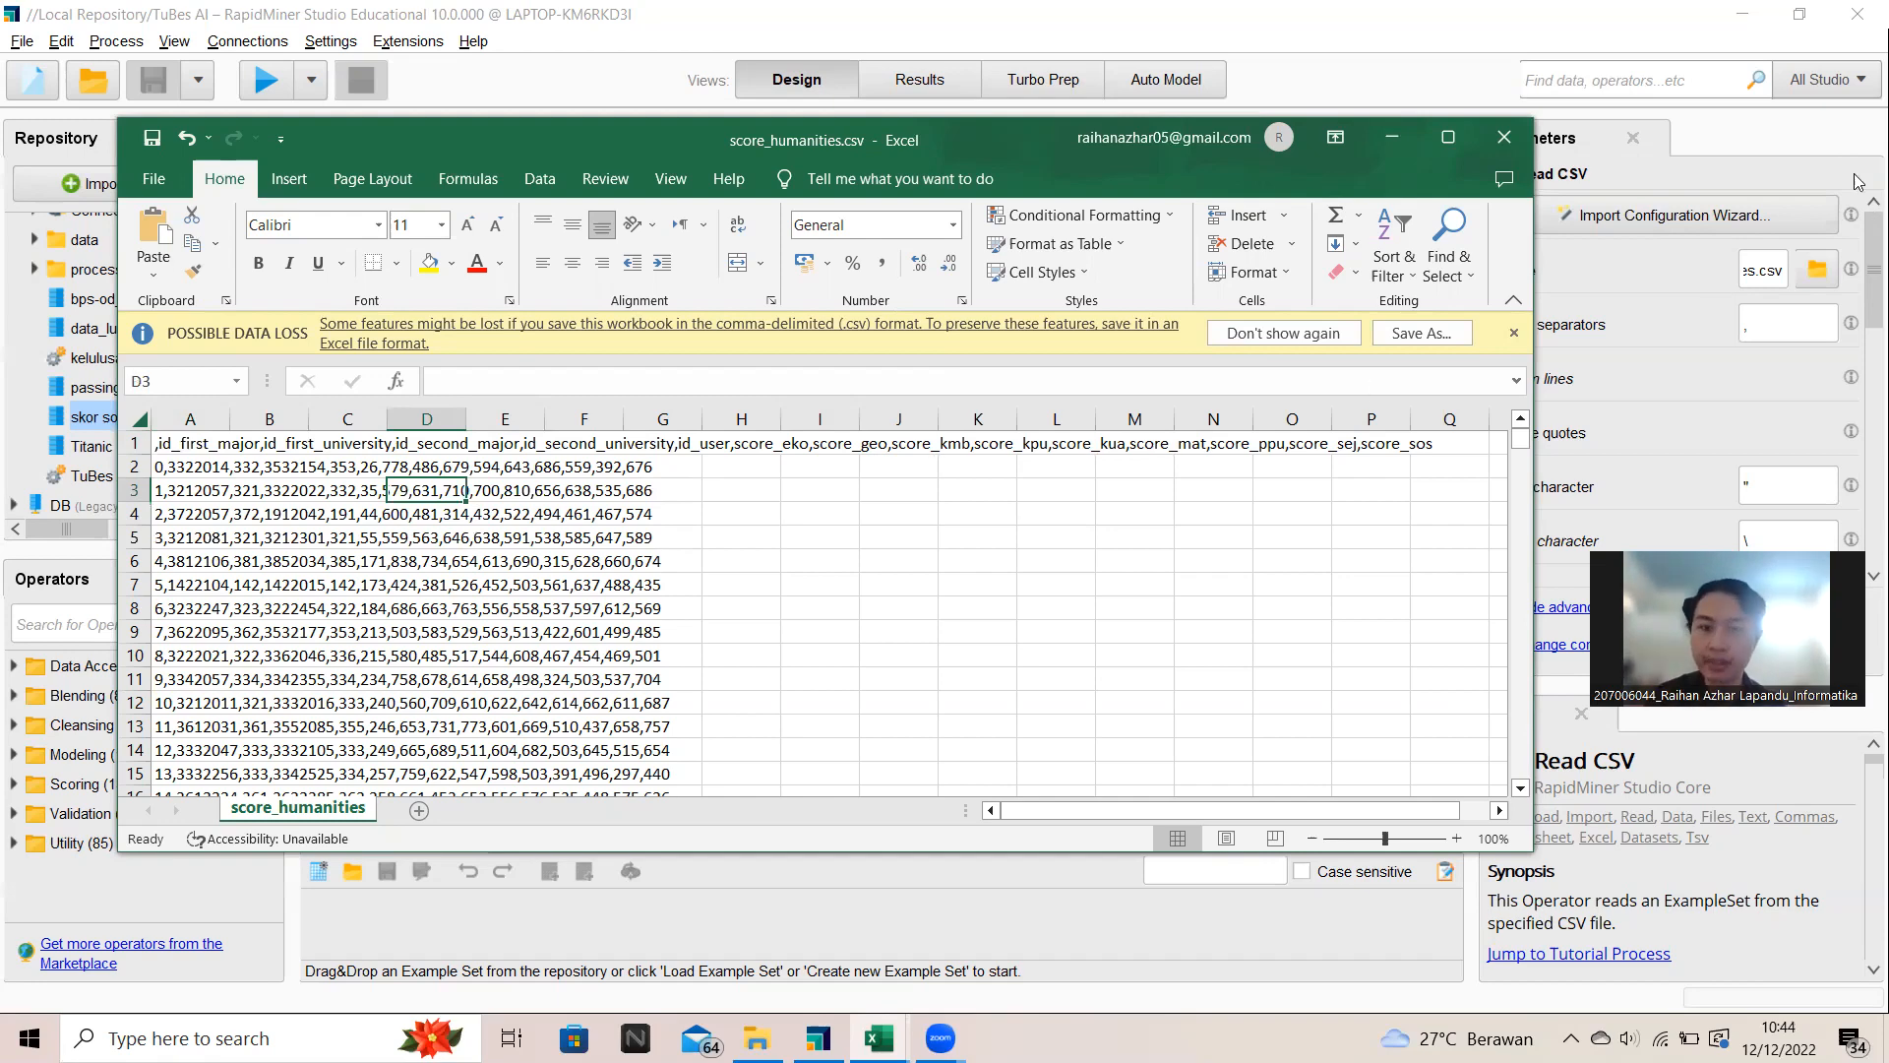
pyautogui.click(1391, 137)
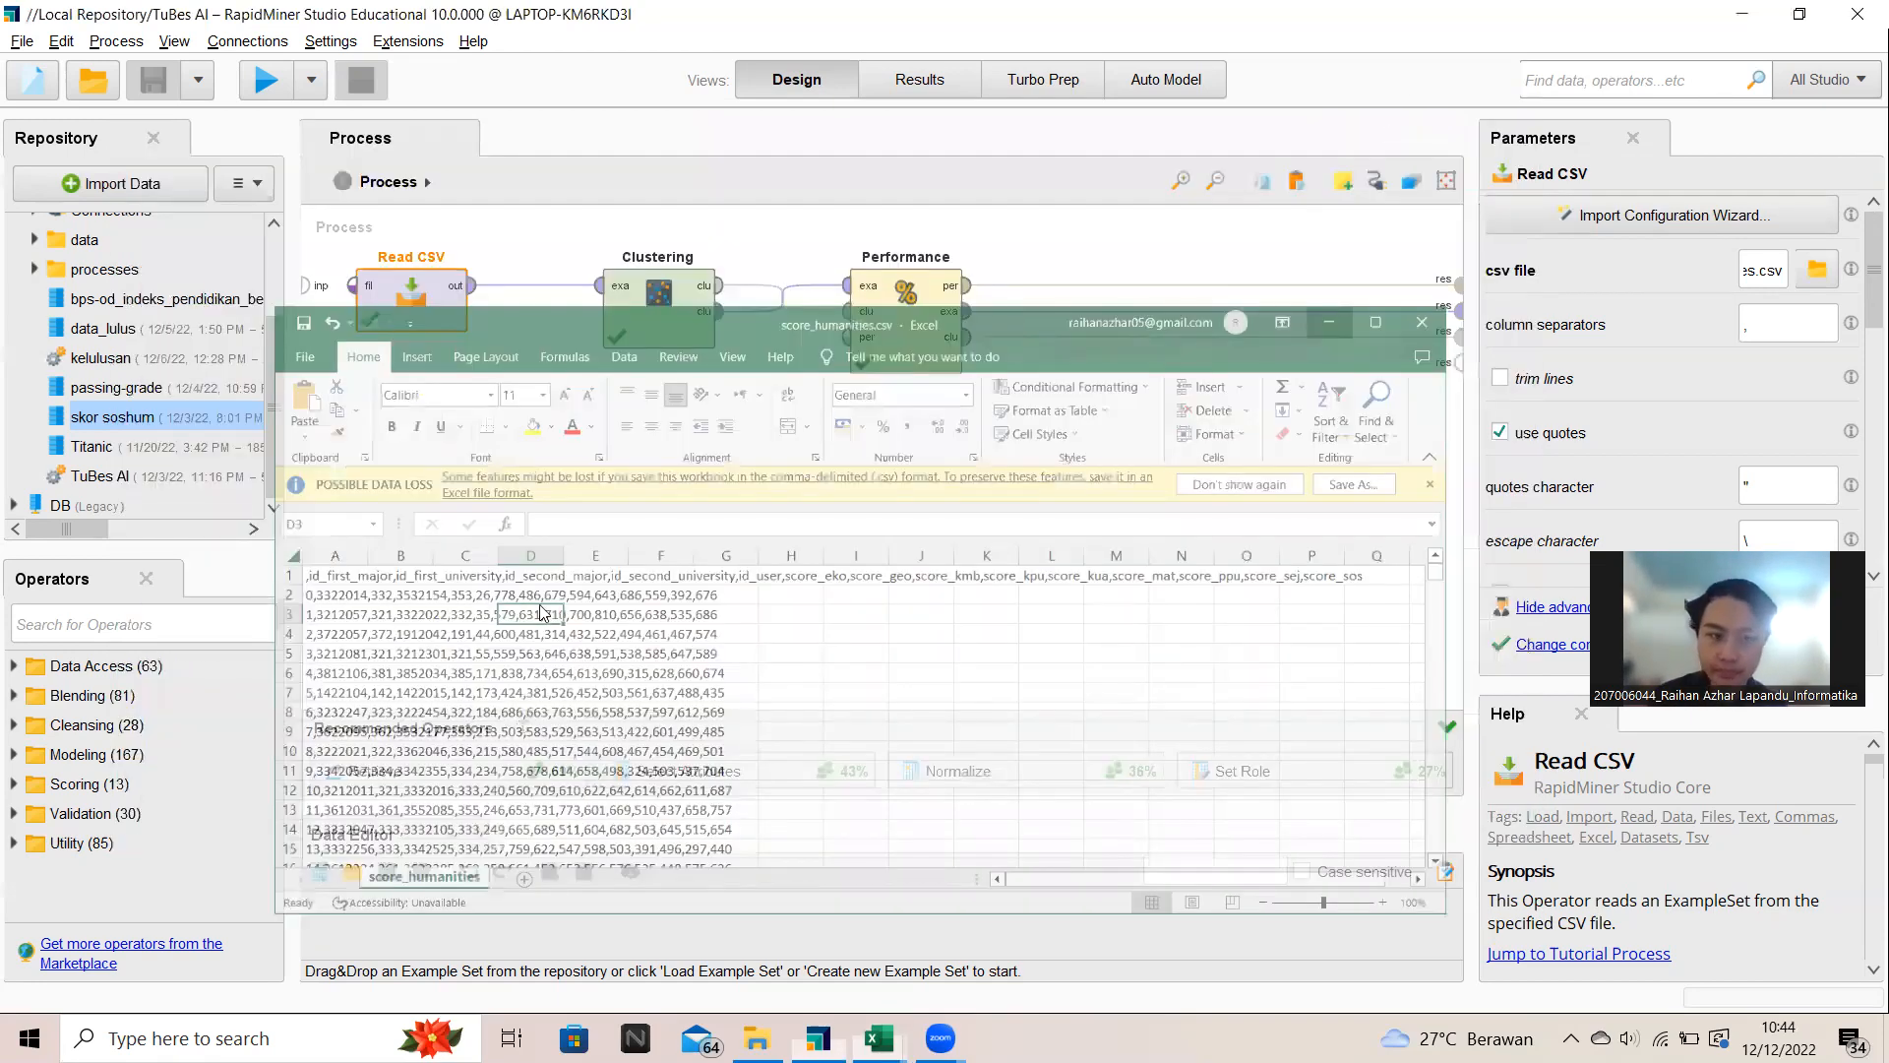
# Step: Reopen score_humanities.csv in Excel, examine the column names along the header row from id_first_major to score_sos, and minimize the workbook
pyautogui.click(878, 1038)
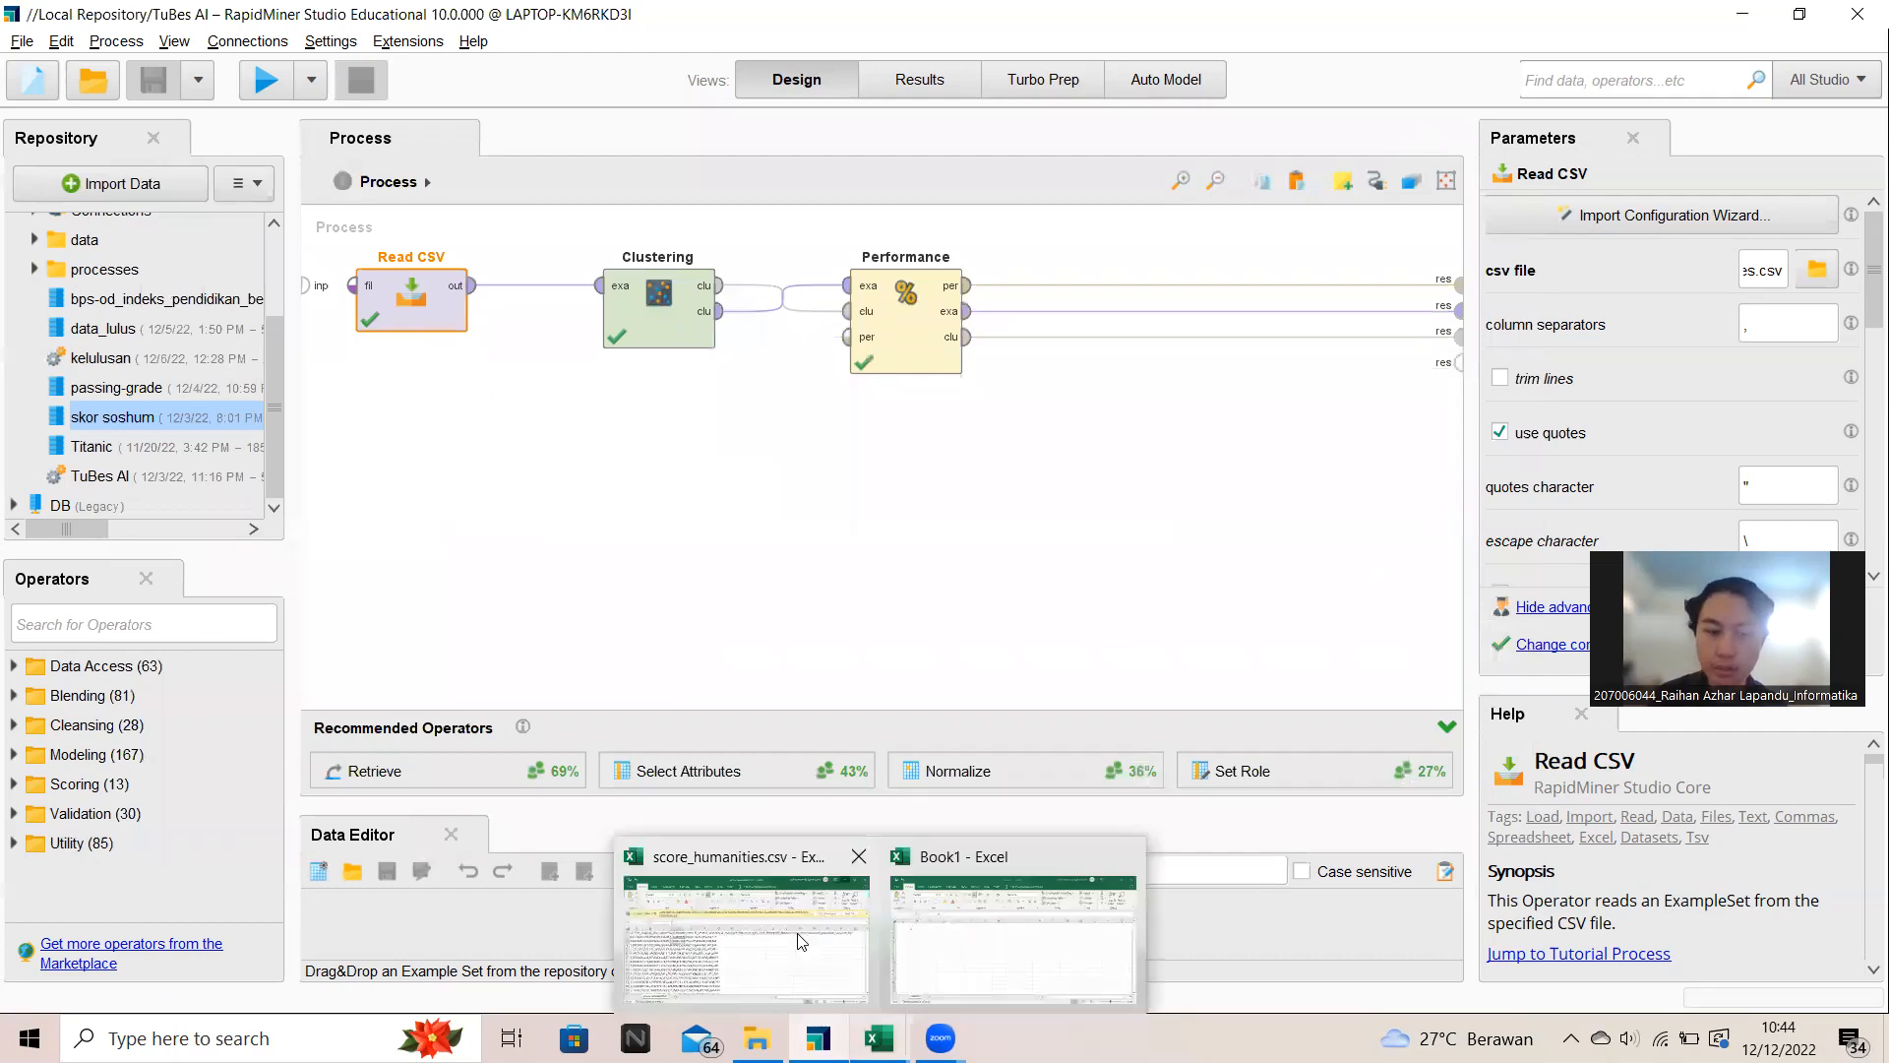
pyautogui.click(747, 940)
pyautogui.click(315, 441)
pyautogui.click(642, 448)
pyautogui.click(749, 446)
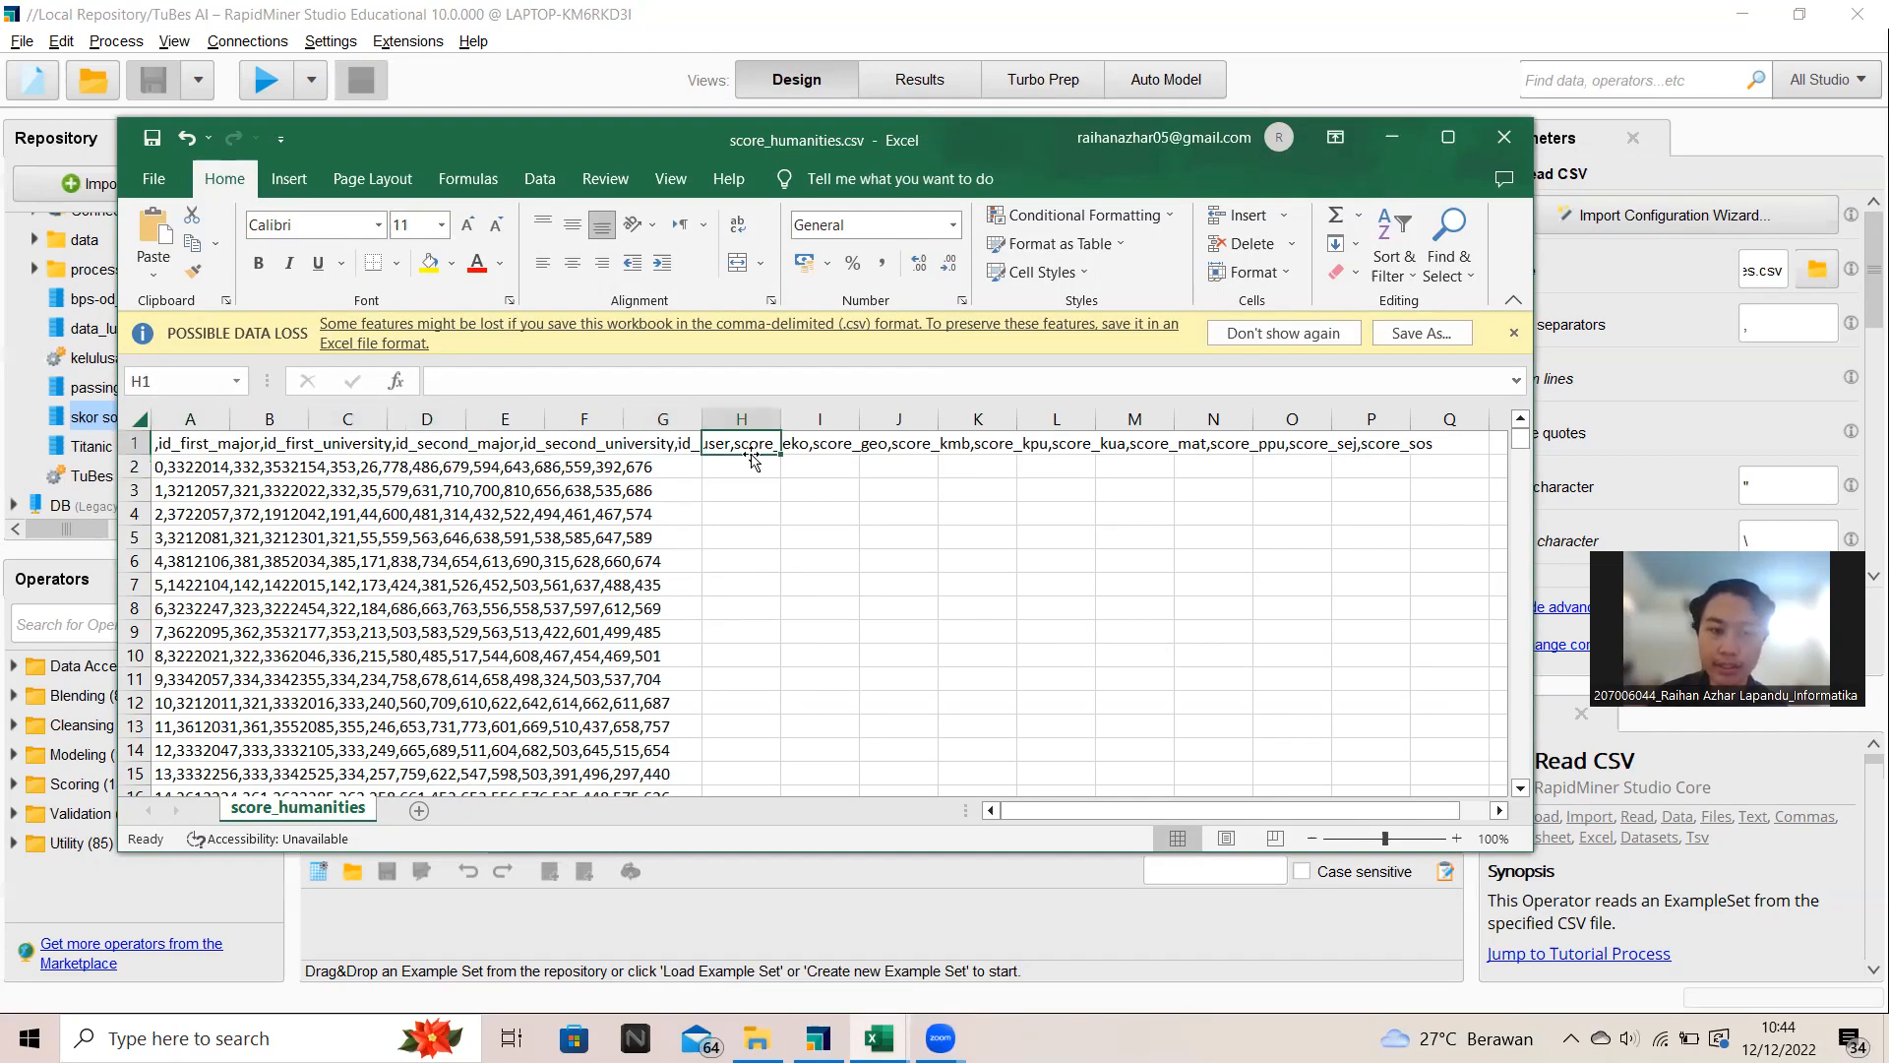
pyautogui.click(824, 456)
pyautogui.click(876, 449)
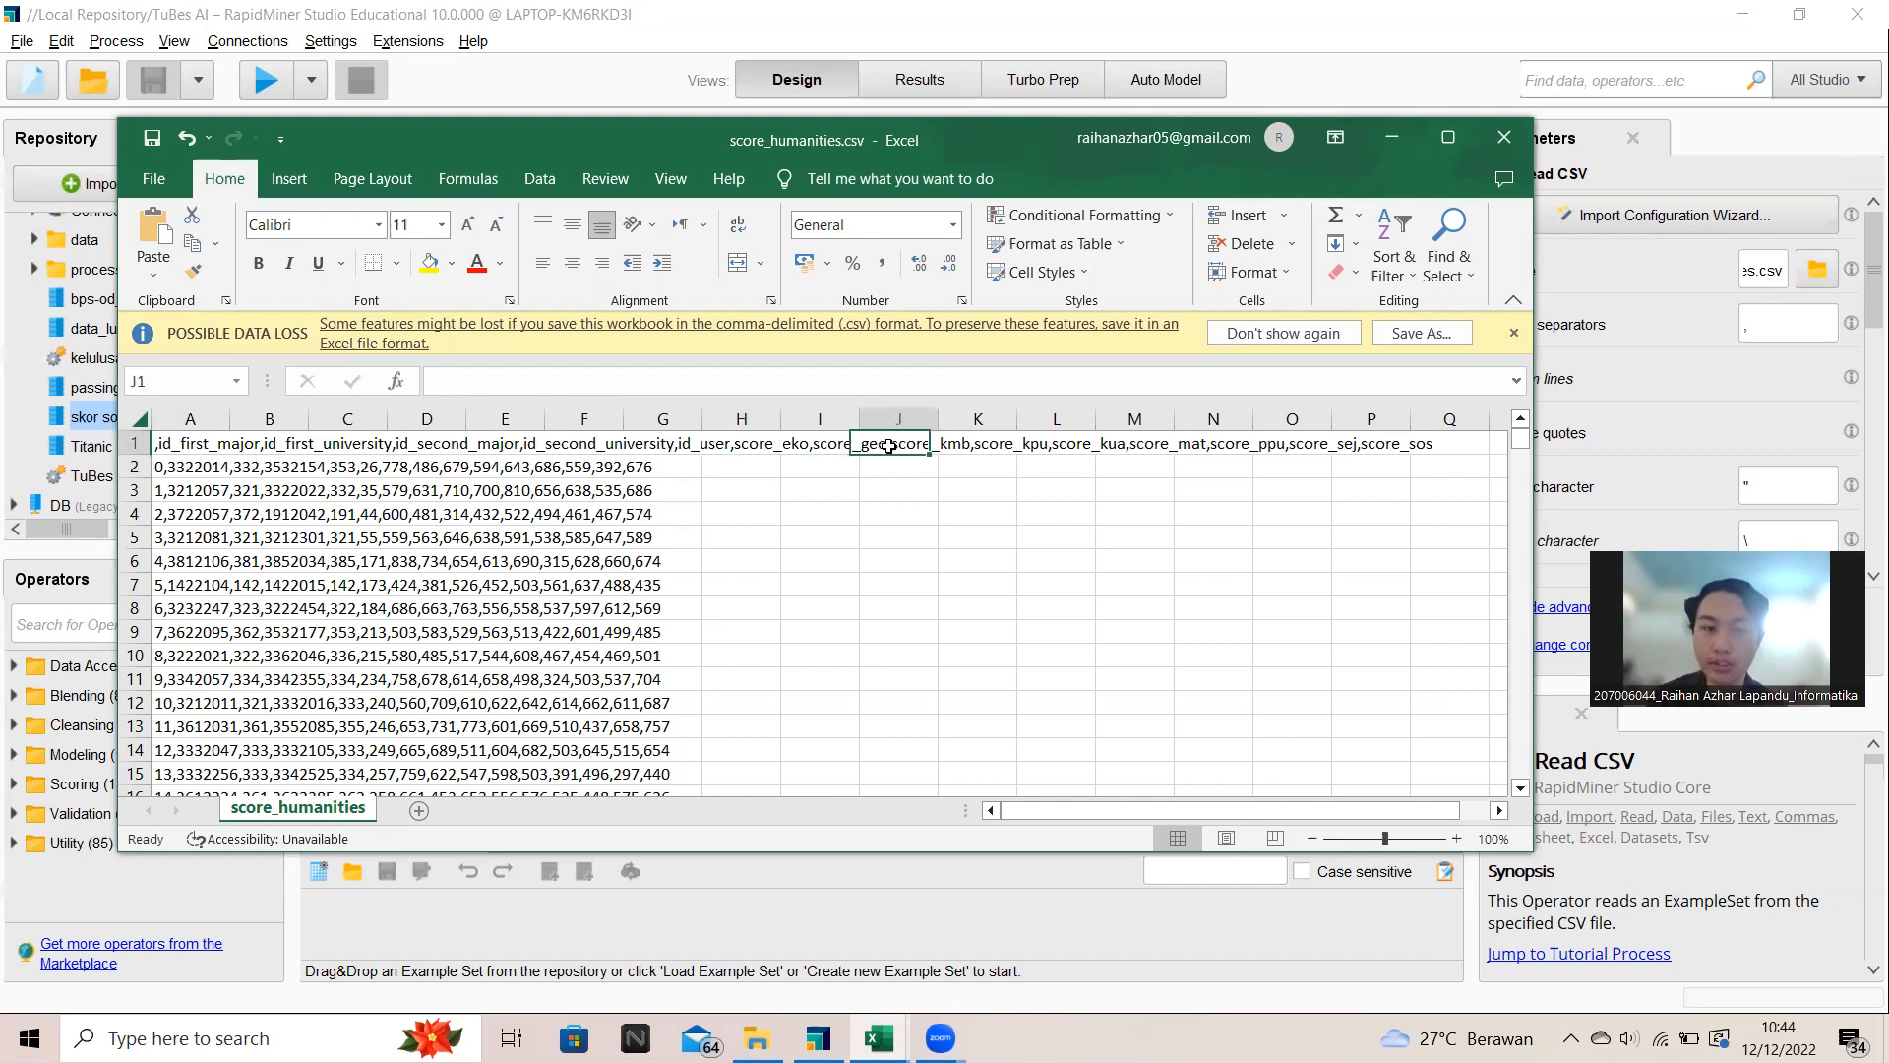
pyautogui.click(1002, 449)
pyautogui.click(1061, 451)
pyautogui.click(1226, 450)
pyautogui.click(1367, 447)
pyautogui.click(1447, 449)
pyautogui.click(1370, 445)
pyautogui.click(1389, 140)
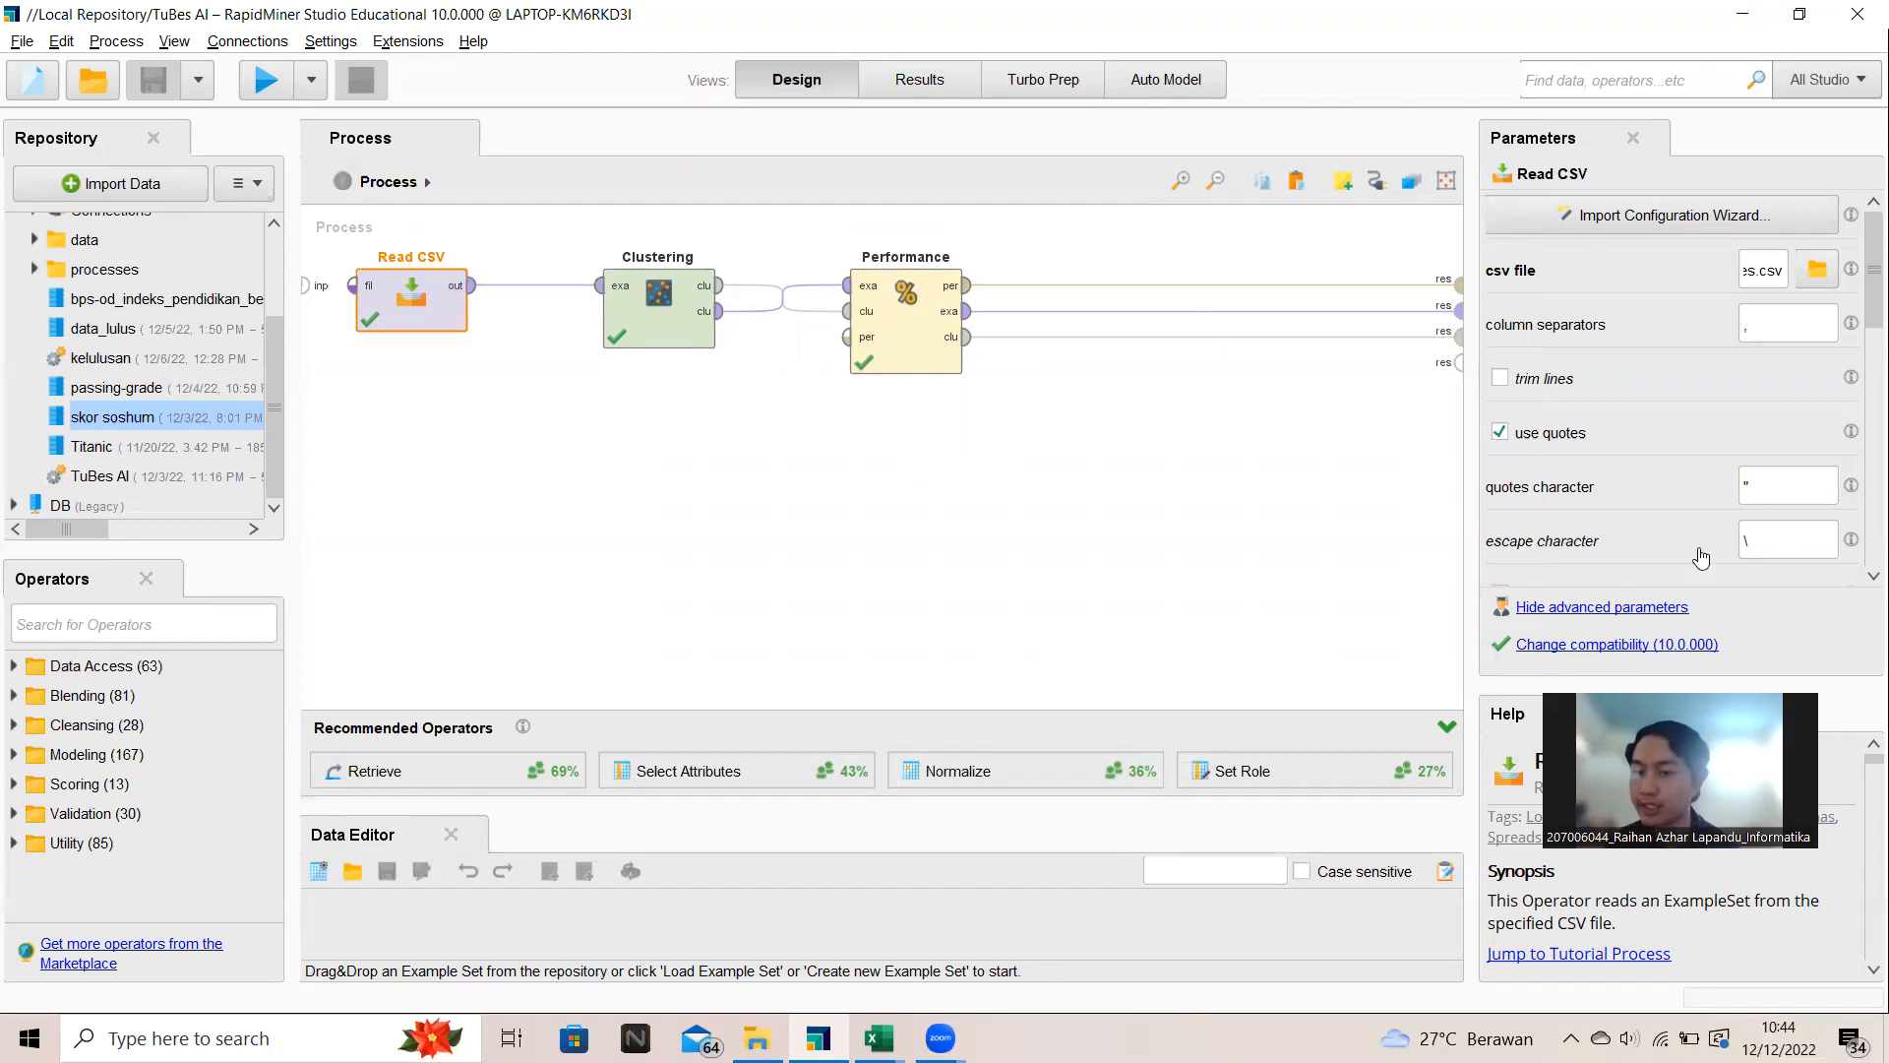
# Step: Review all Read CSV parameters in RapidMiner Studio, from the column separators down to the encoding and missing-value settings
pyautogui.scroll(-3, 1700, 546)
pyautogui.scroll(-8, 1698, 547)
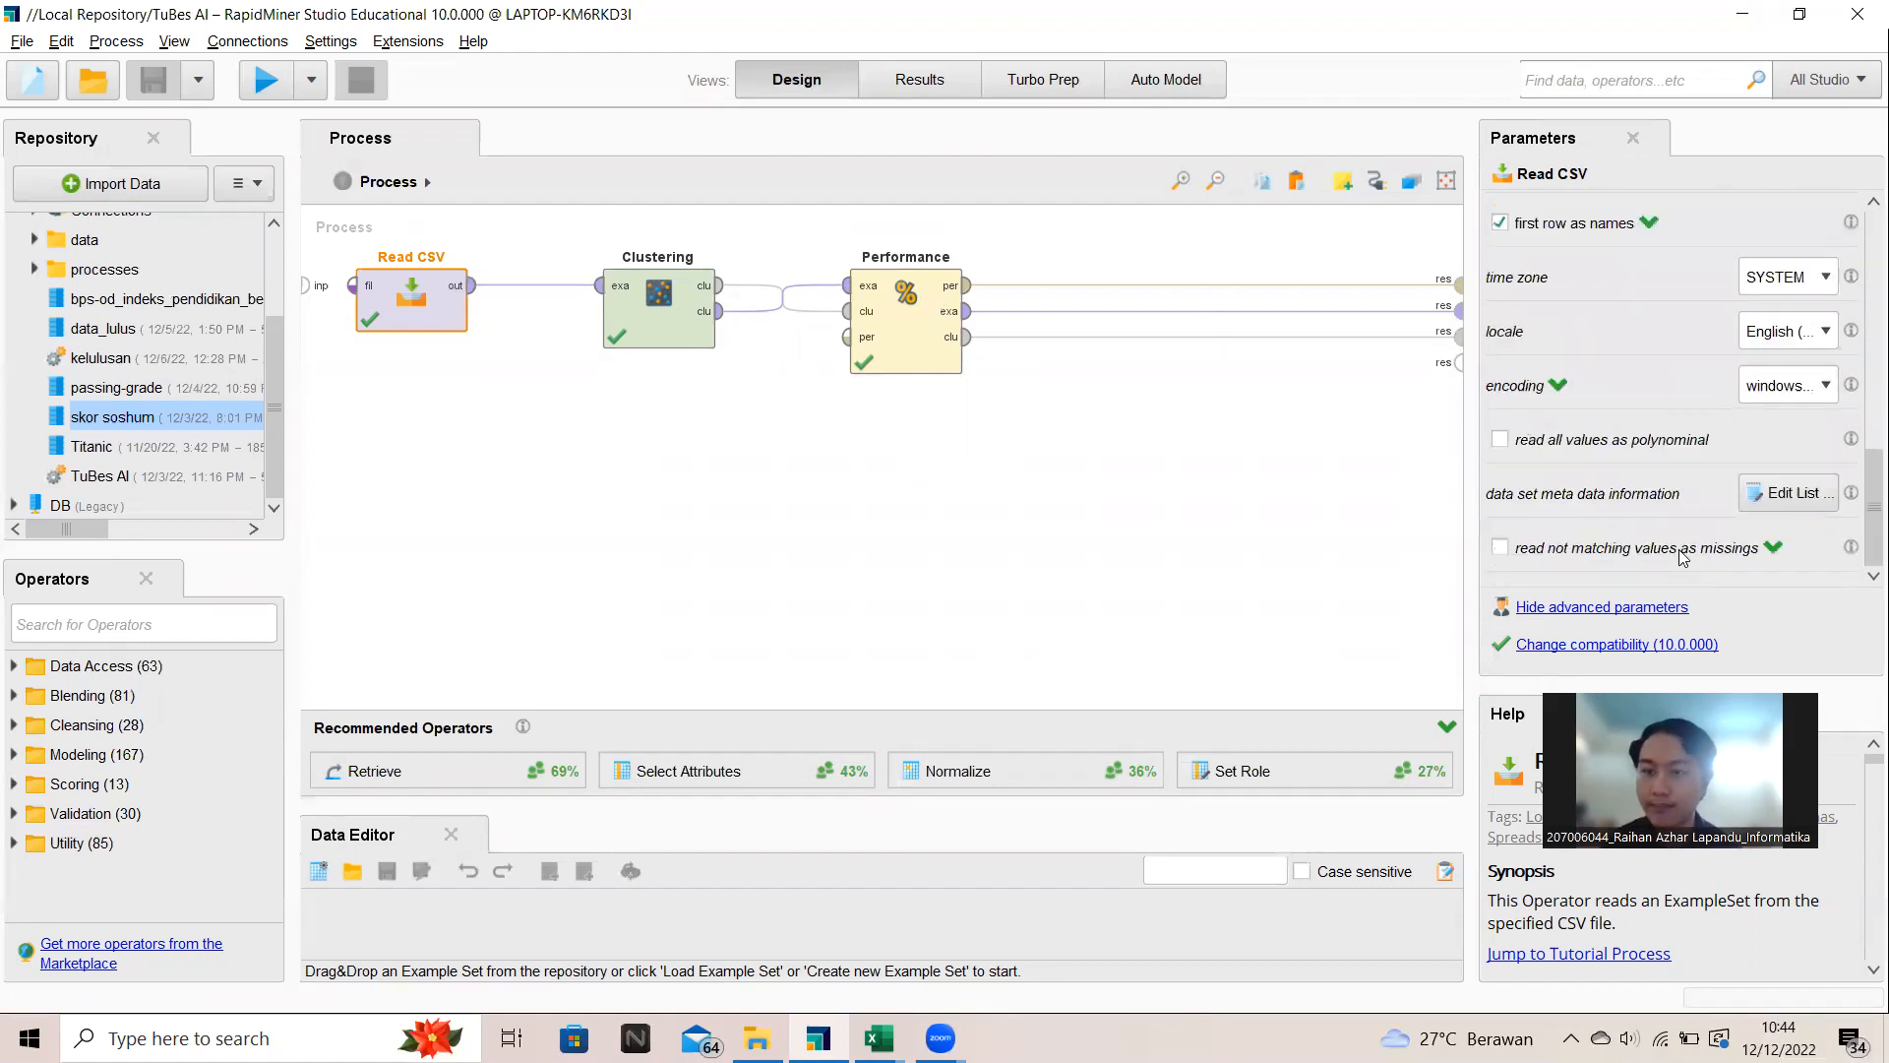
pyautogui.scroll(12, 1682, 551)
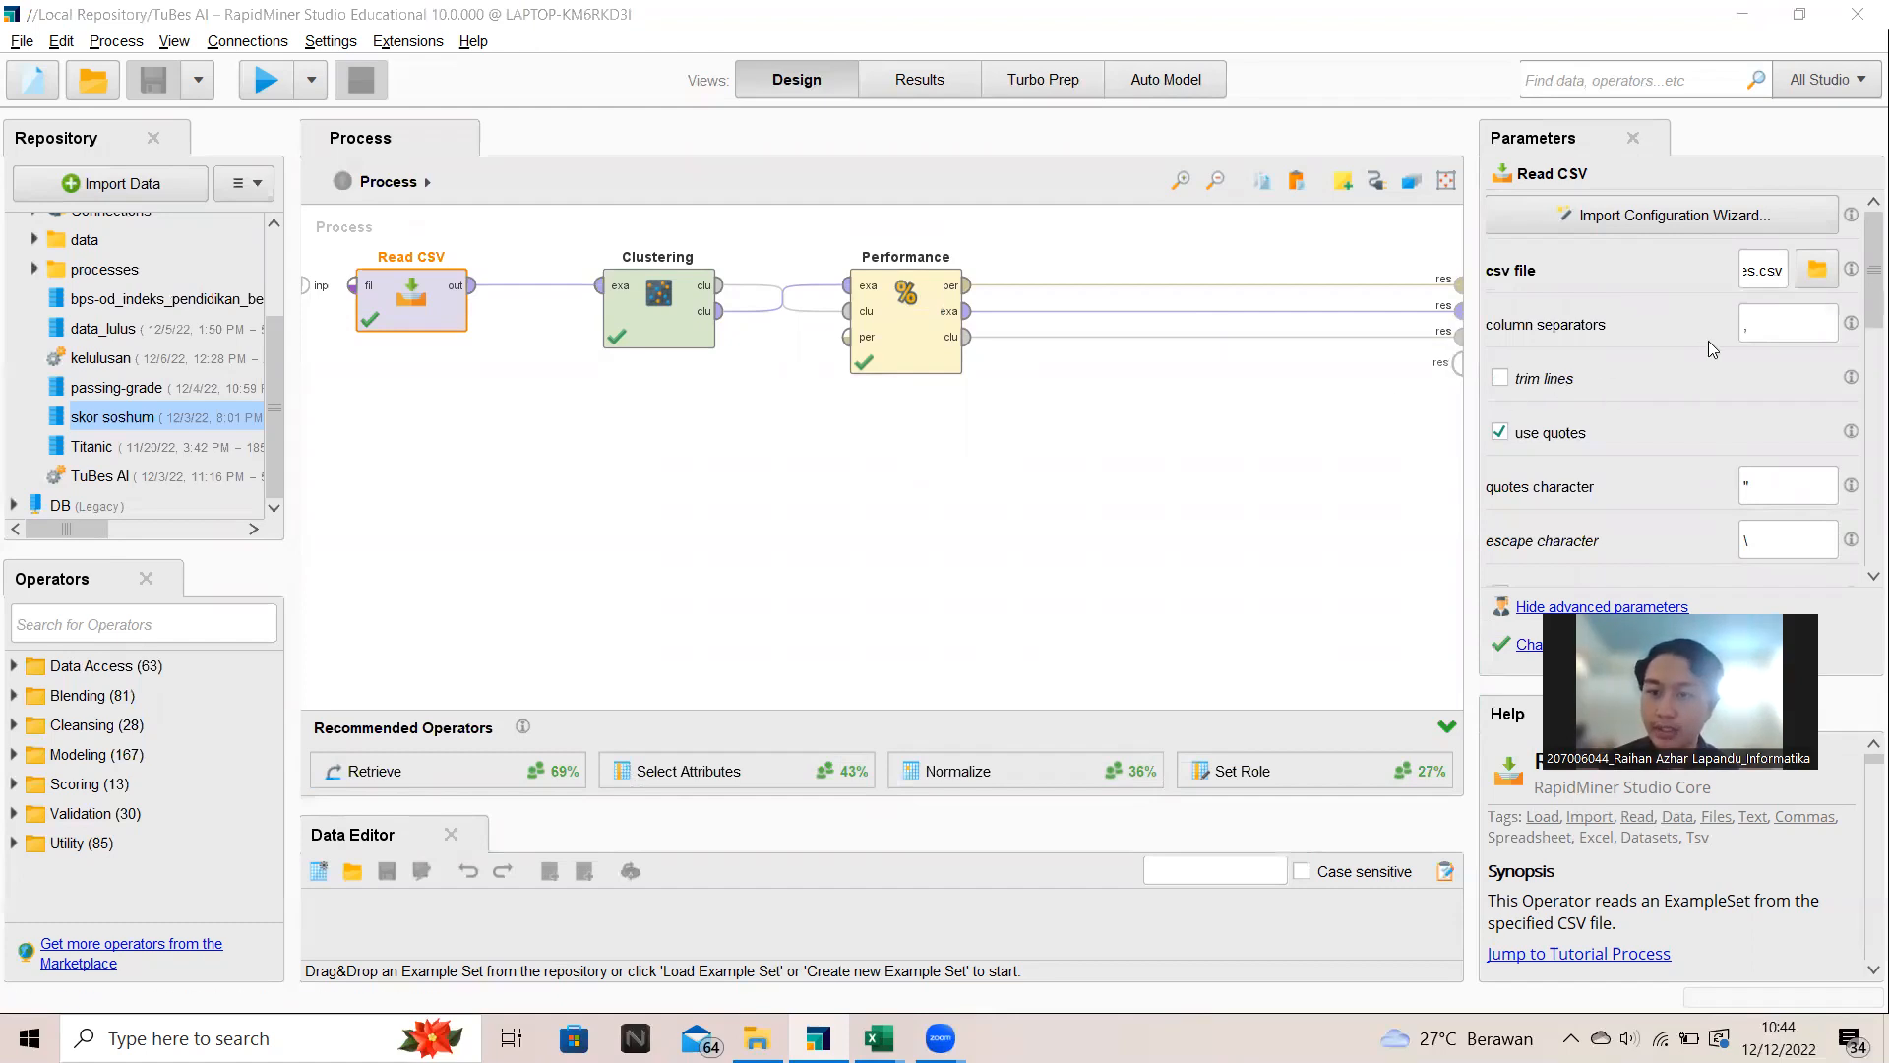
pyautogui.scroll(-3, 1709, 344)
pyautogui.scroll(-3, 1709, 340)
pyautogui.scroll(2, 1693, 349)
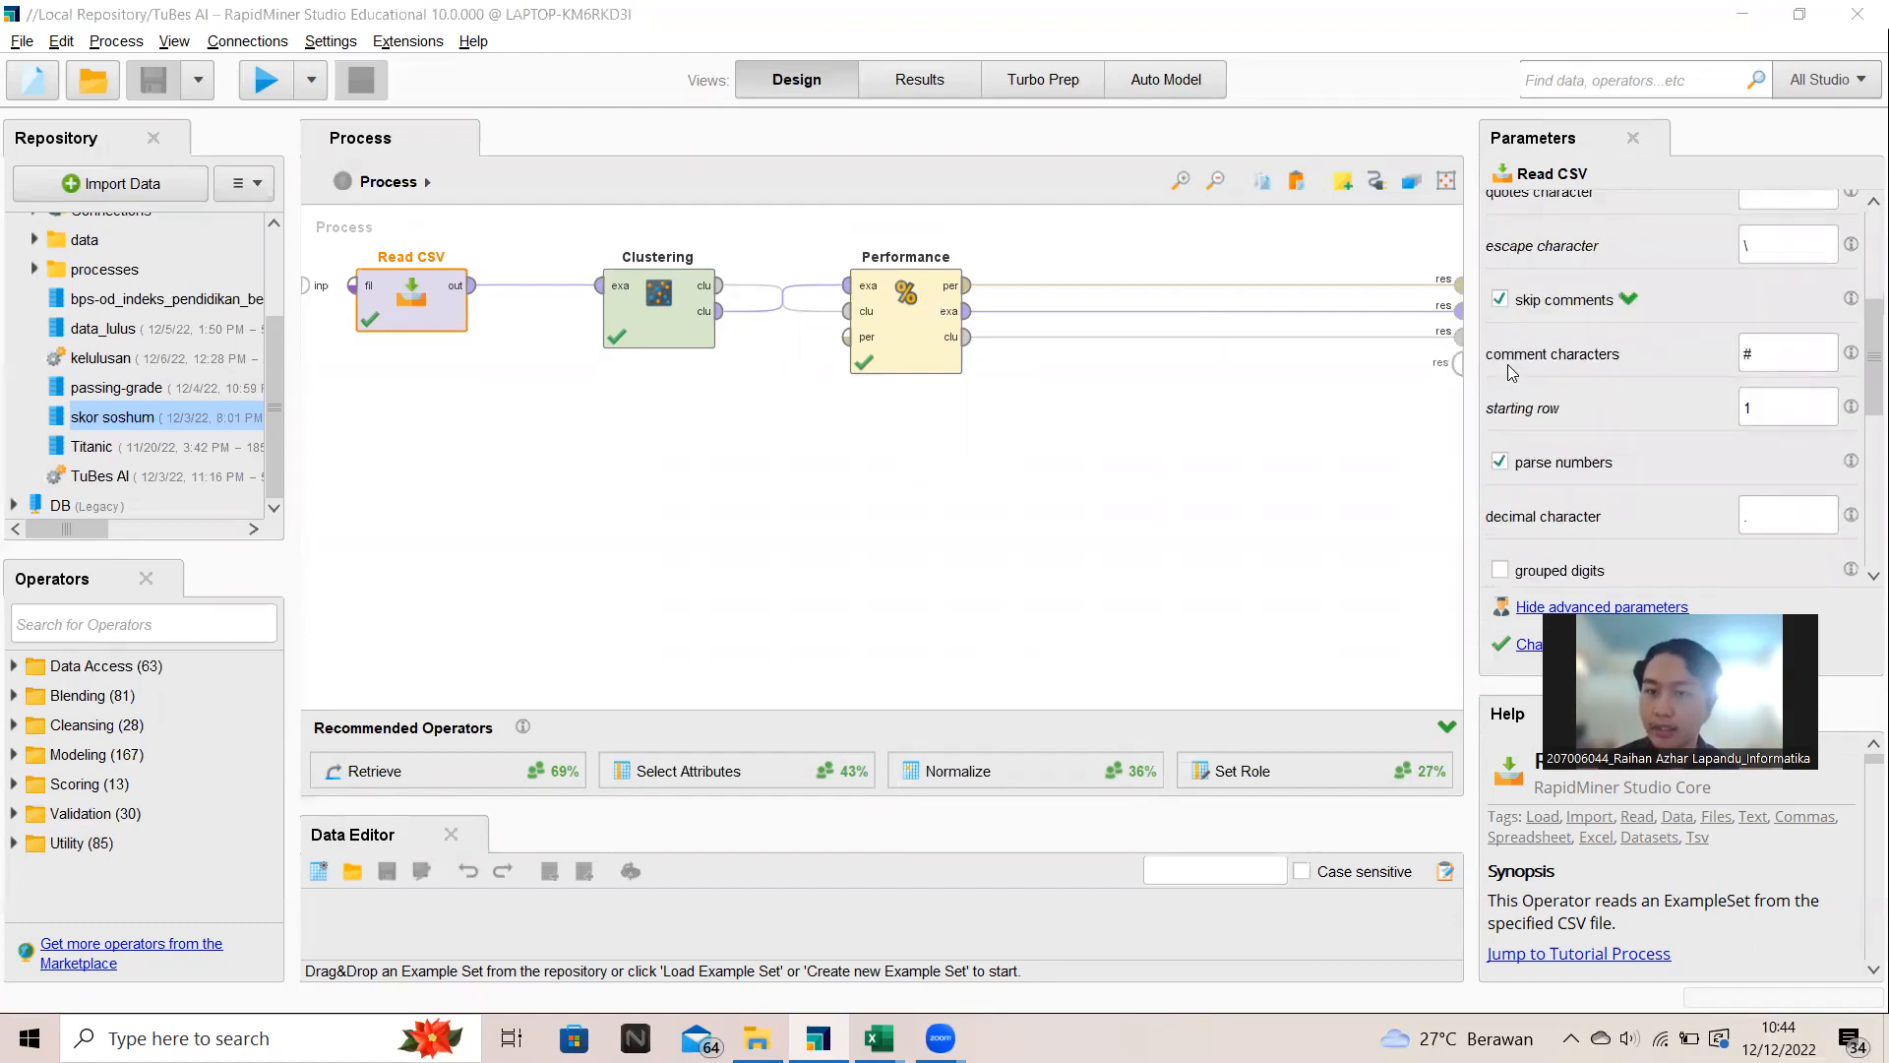
pyautogui.scroll(3, 1781, 350)
pyautogui.scroll(-2, 1780, 445)
pyautogui.scroll(-2, 1783, 446)
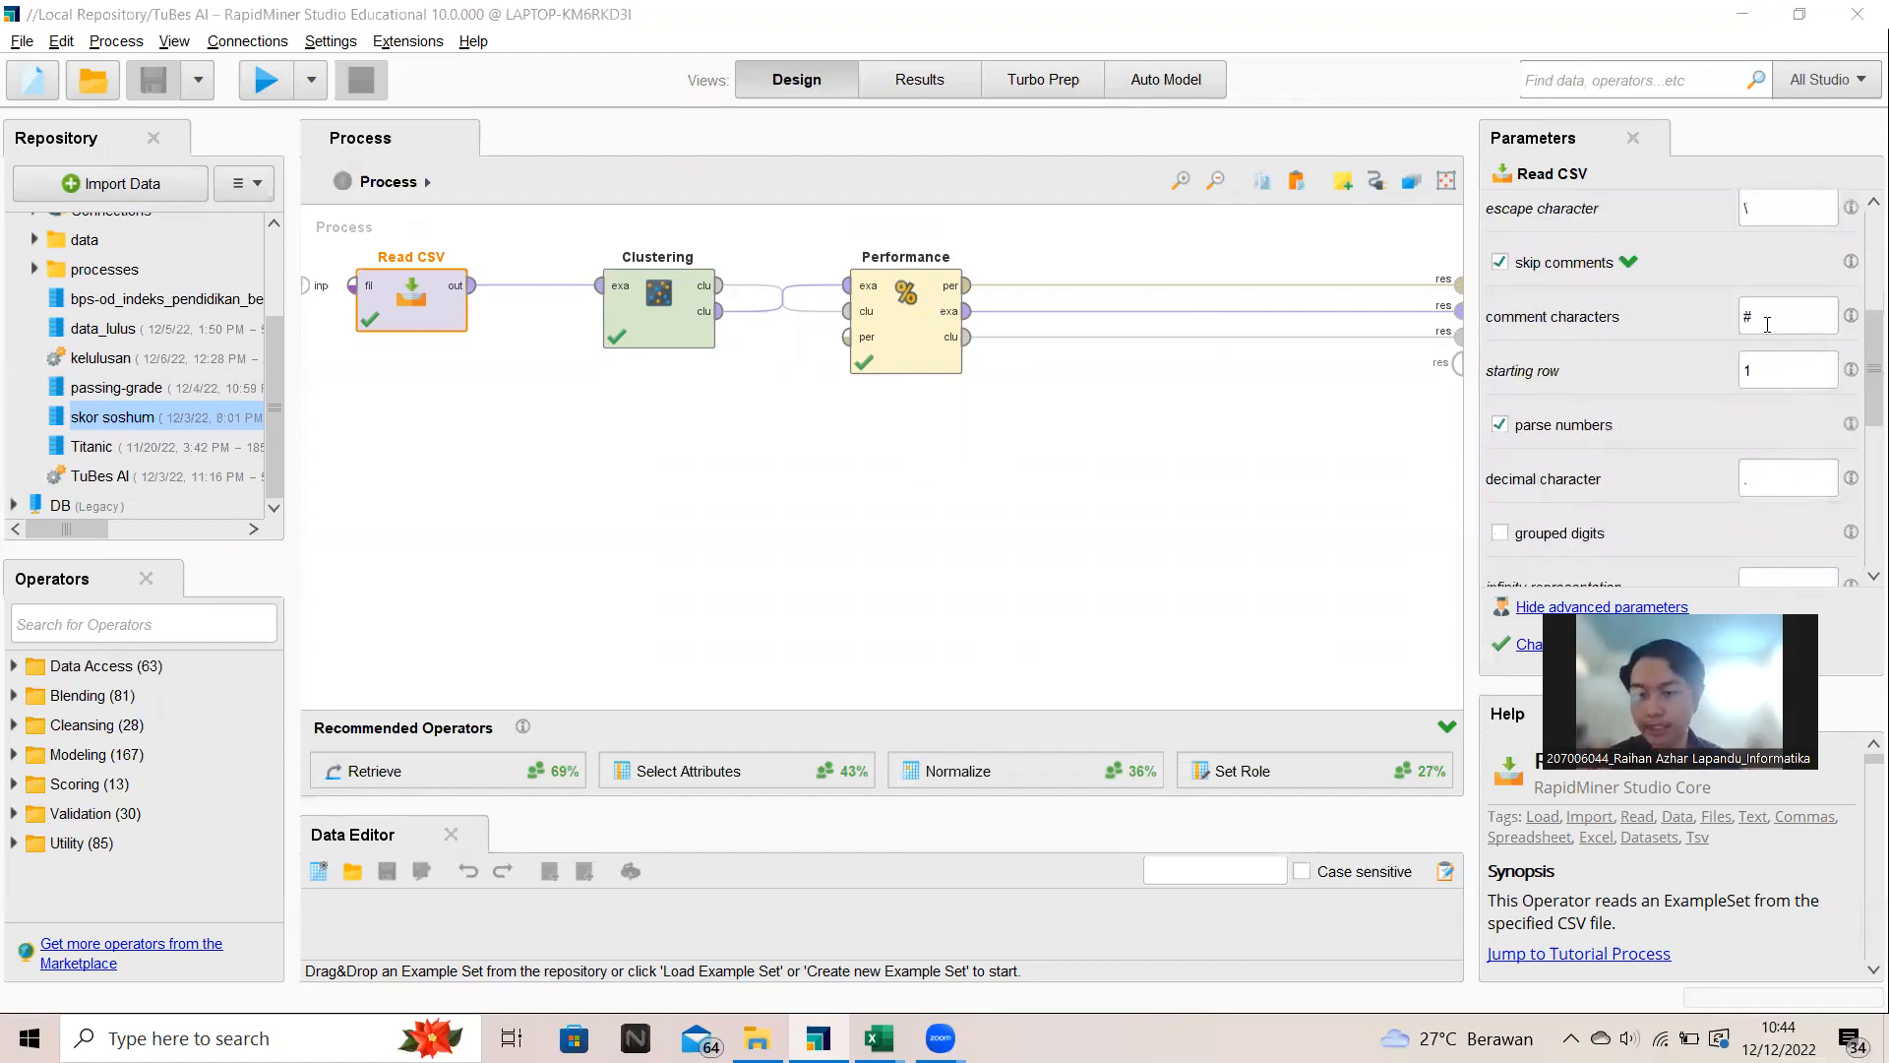
pyautogui.scroll(-4, 1820, 453)
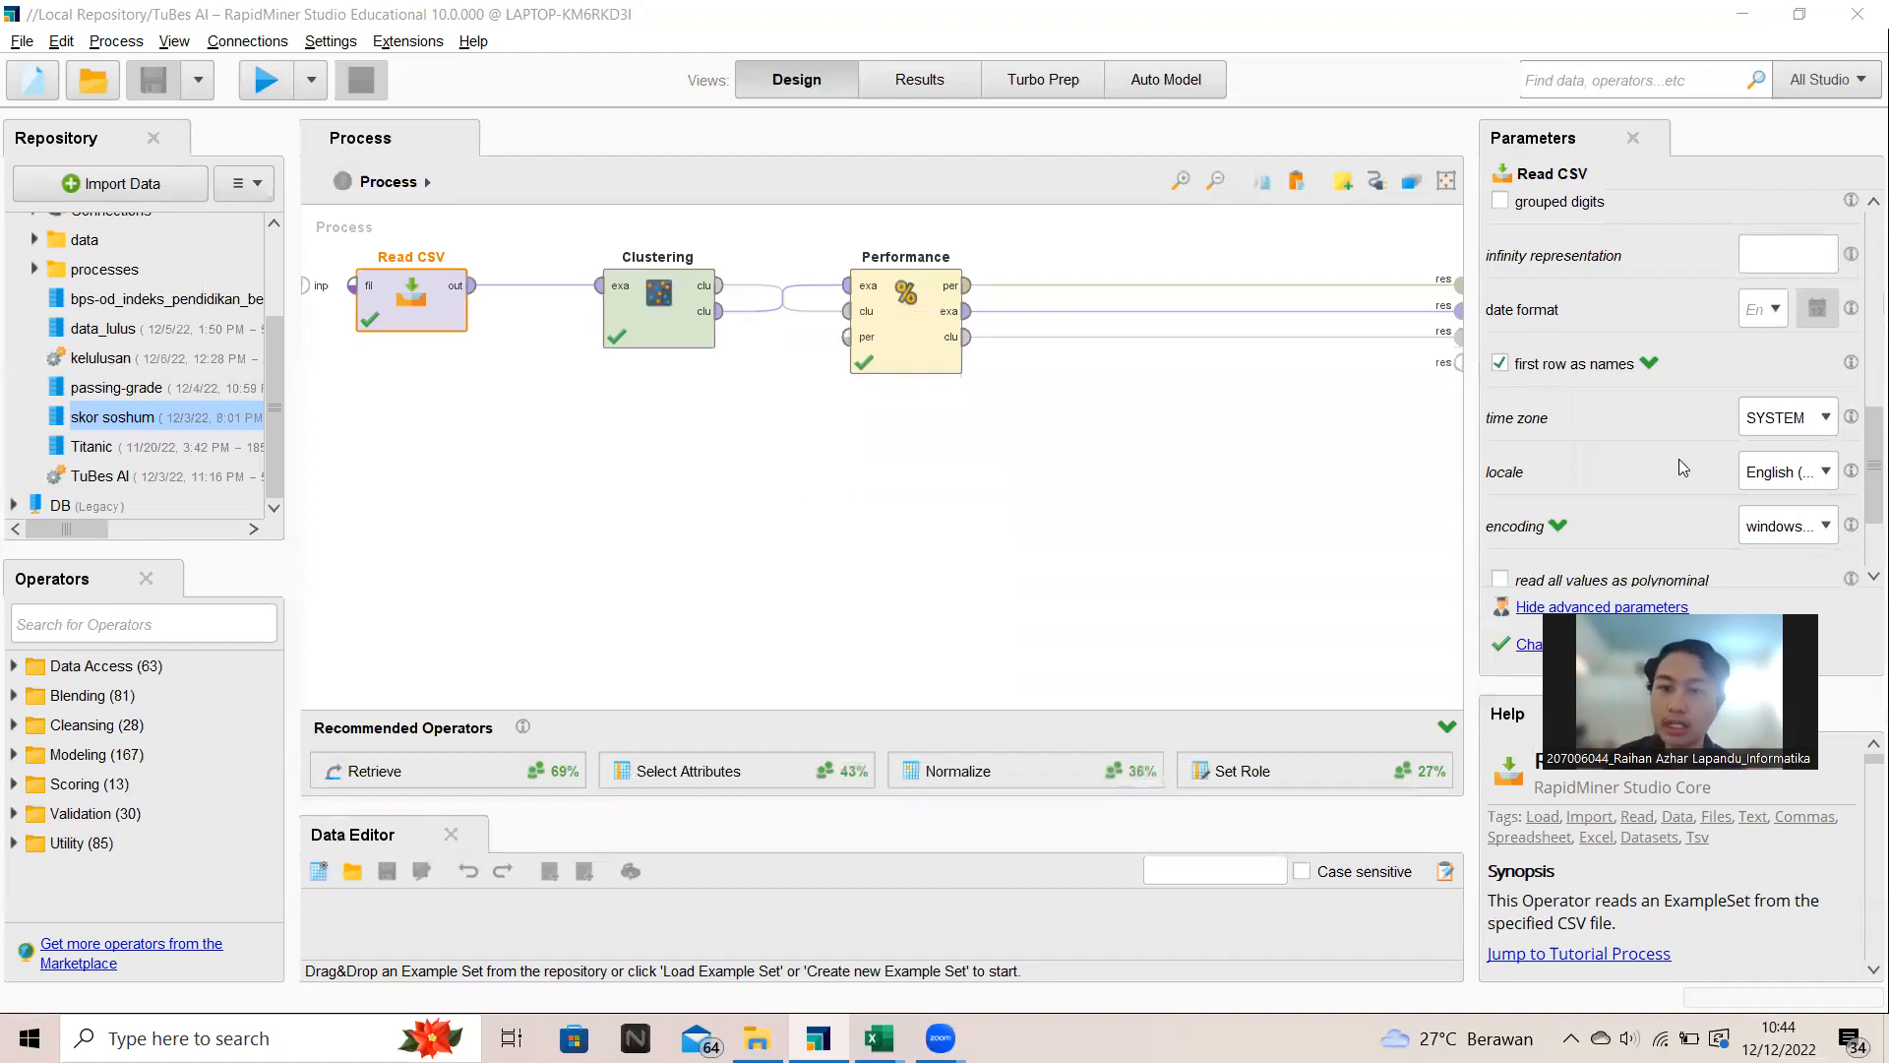
pyautogui.scroll(2, 1679, 458)
# Step: Examine the k-Means Clustering operator's parameters, including the number of clusters k and the max runs
pyautogui.click(630, 305)
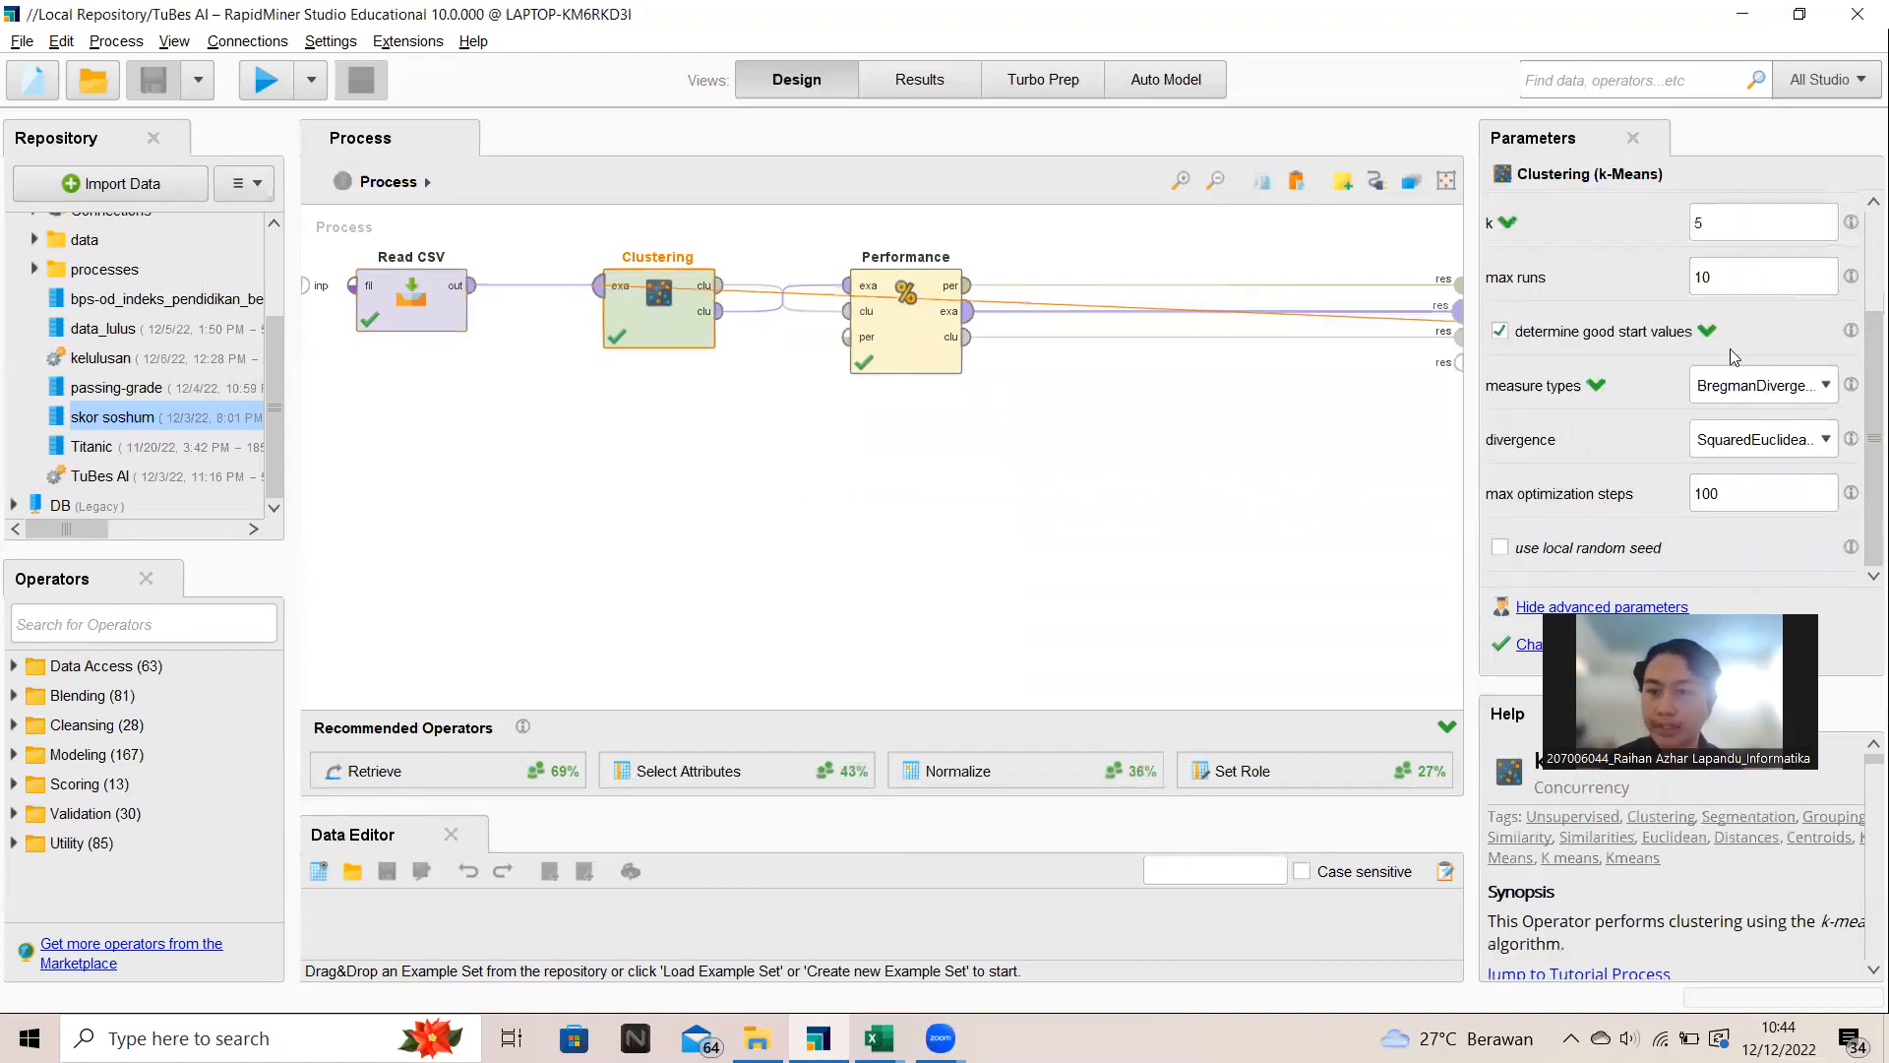
pyautogui.scroll(2, 1711, 271)
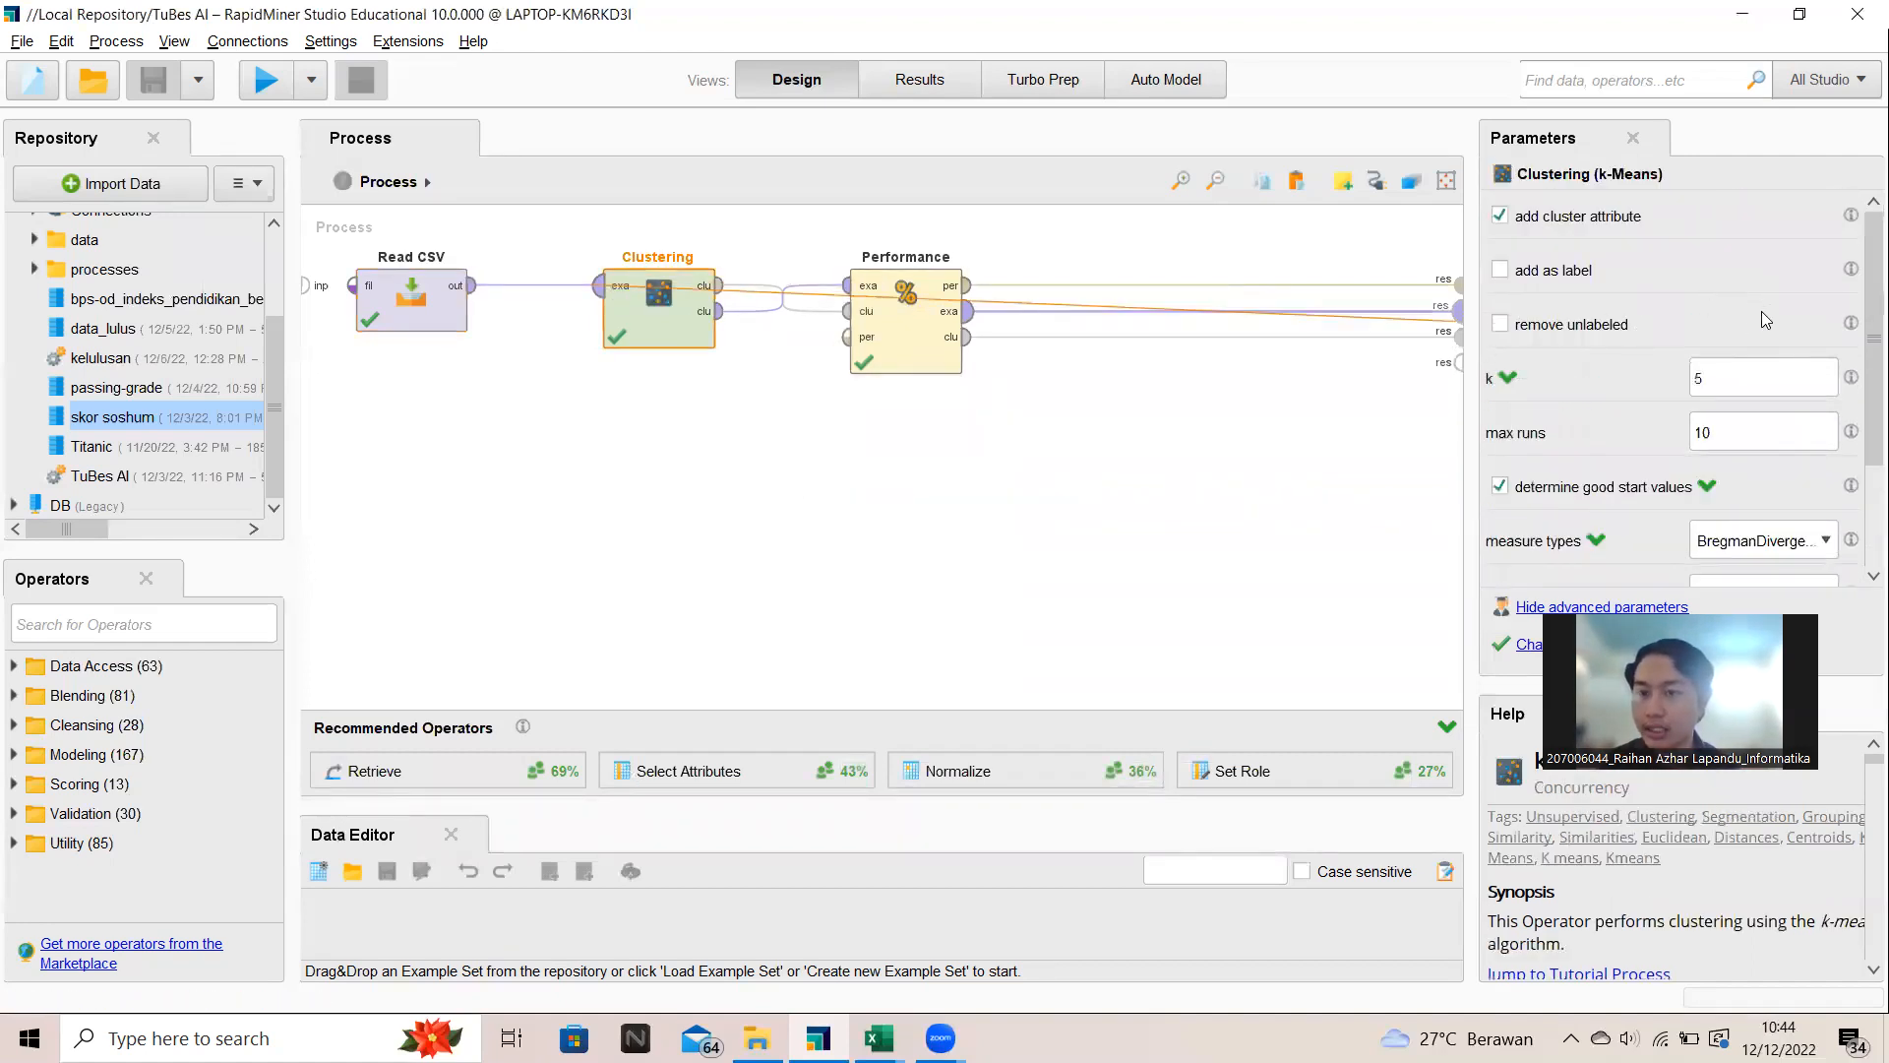
pyautogui.scroll(-1, 1761, 311)
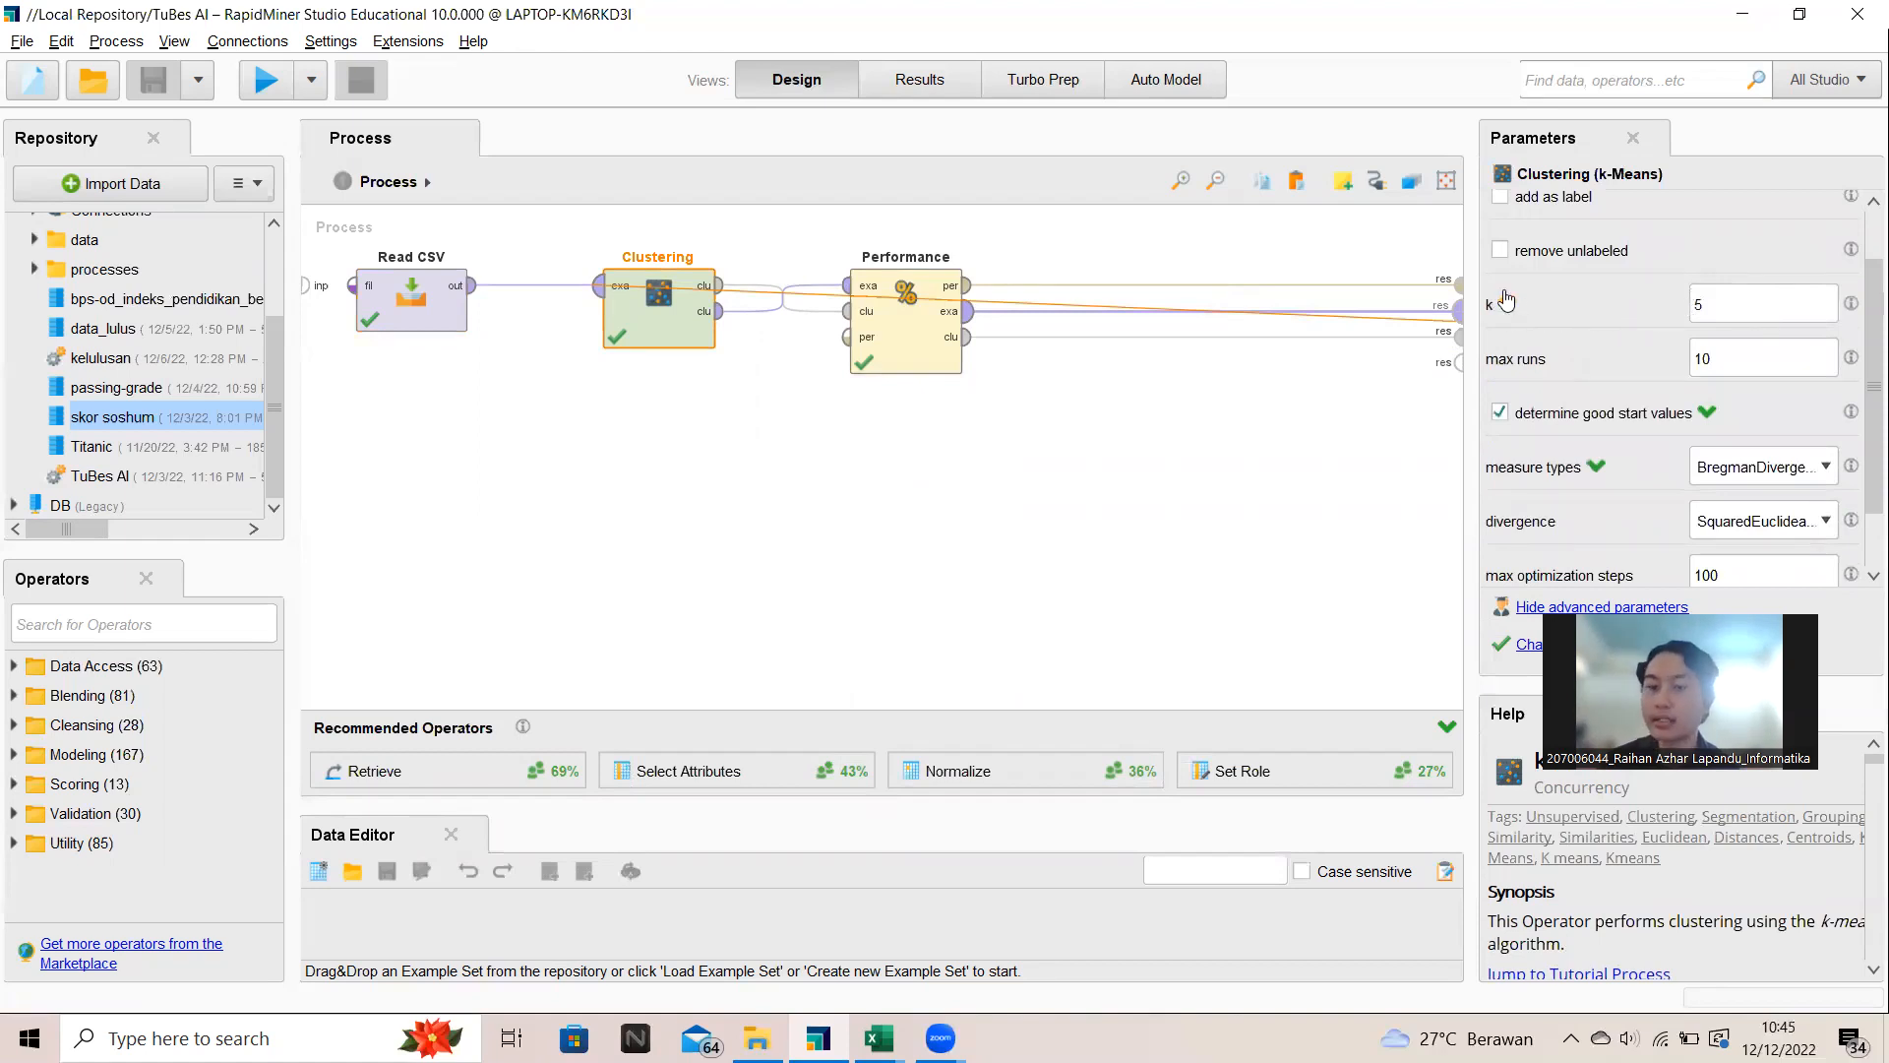
pyautogui.click(1720, 303)
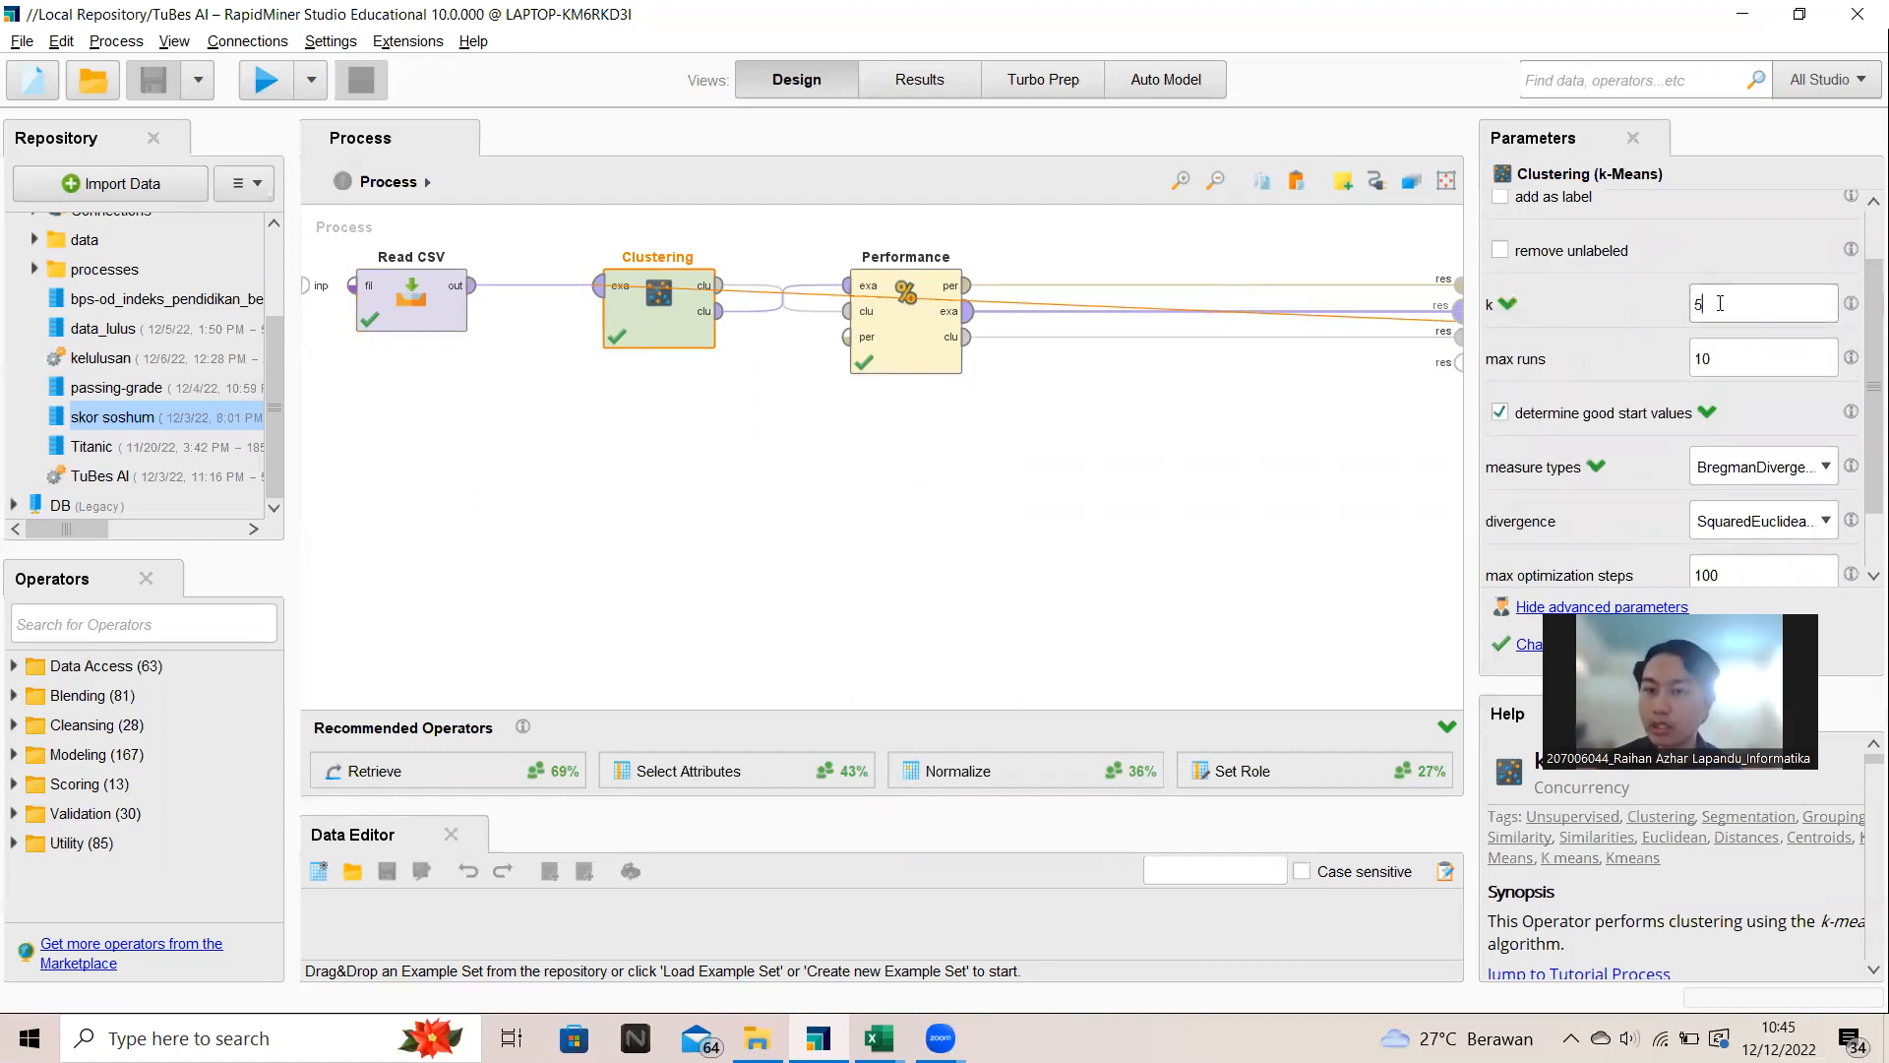
pyautogui.click(1730, 357)
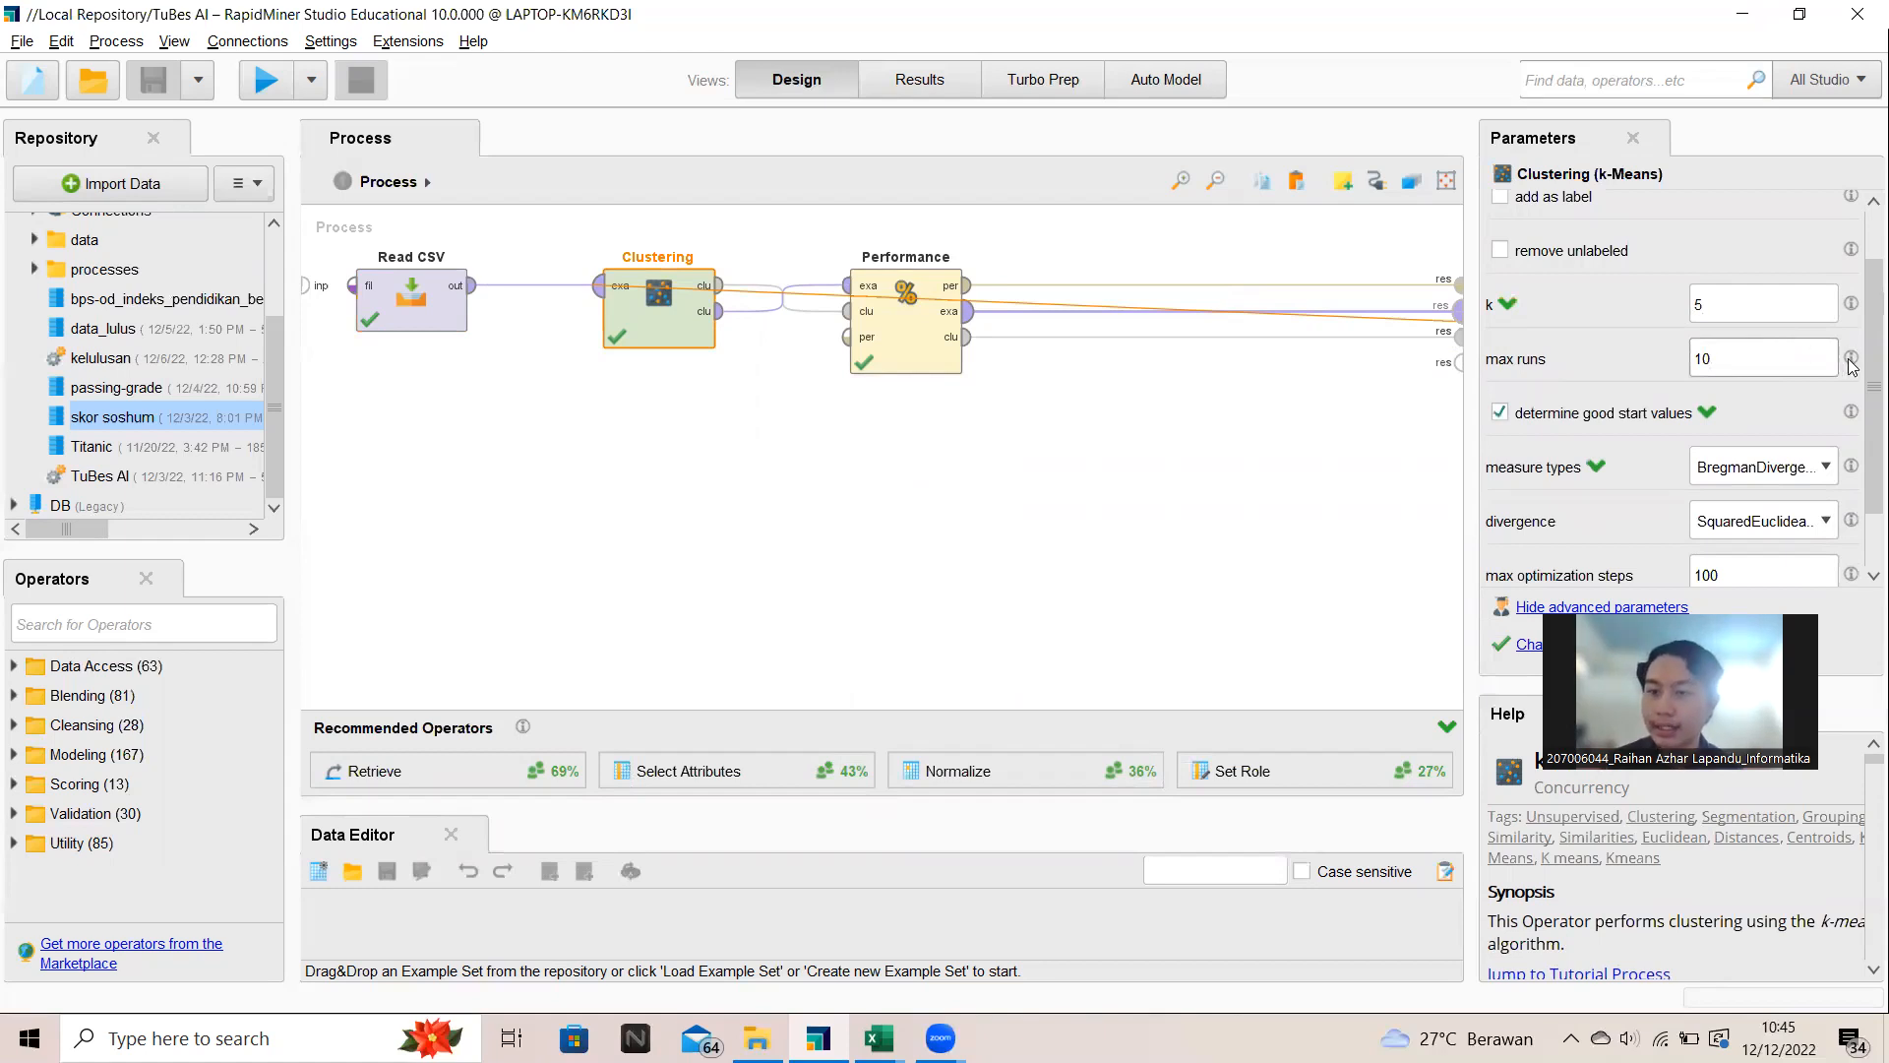
pyautogui.moveTo(1851, 366)
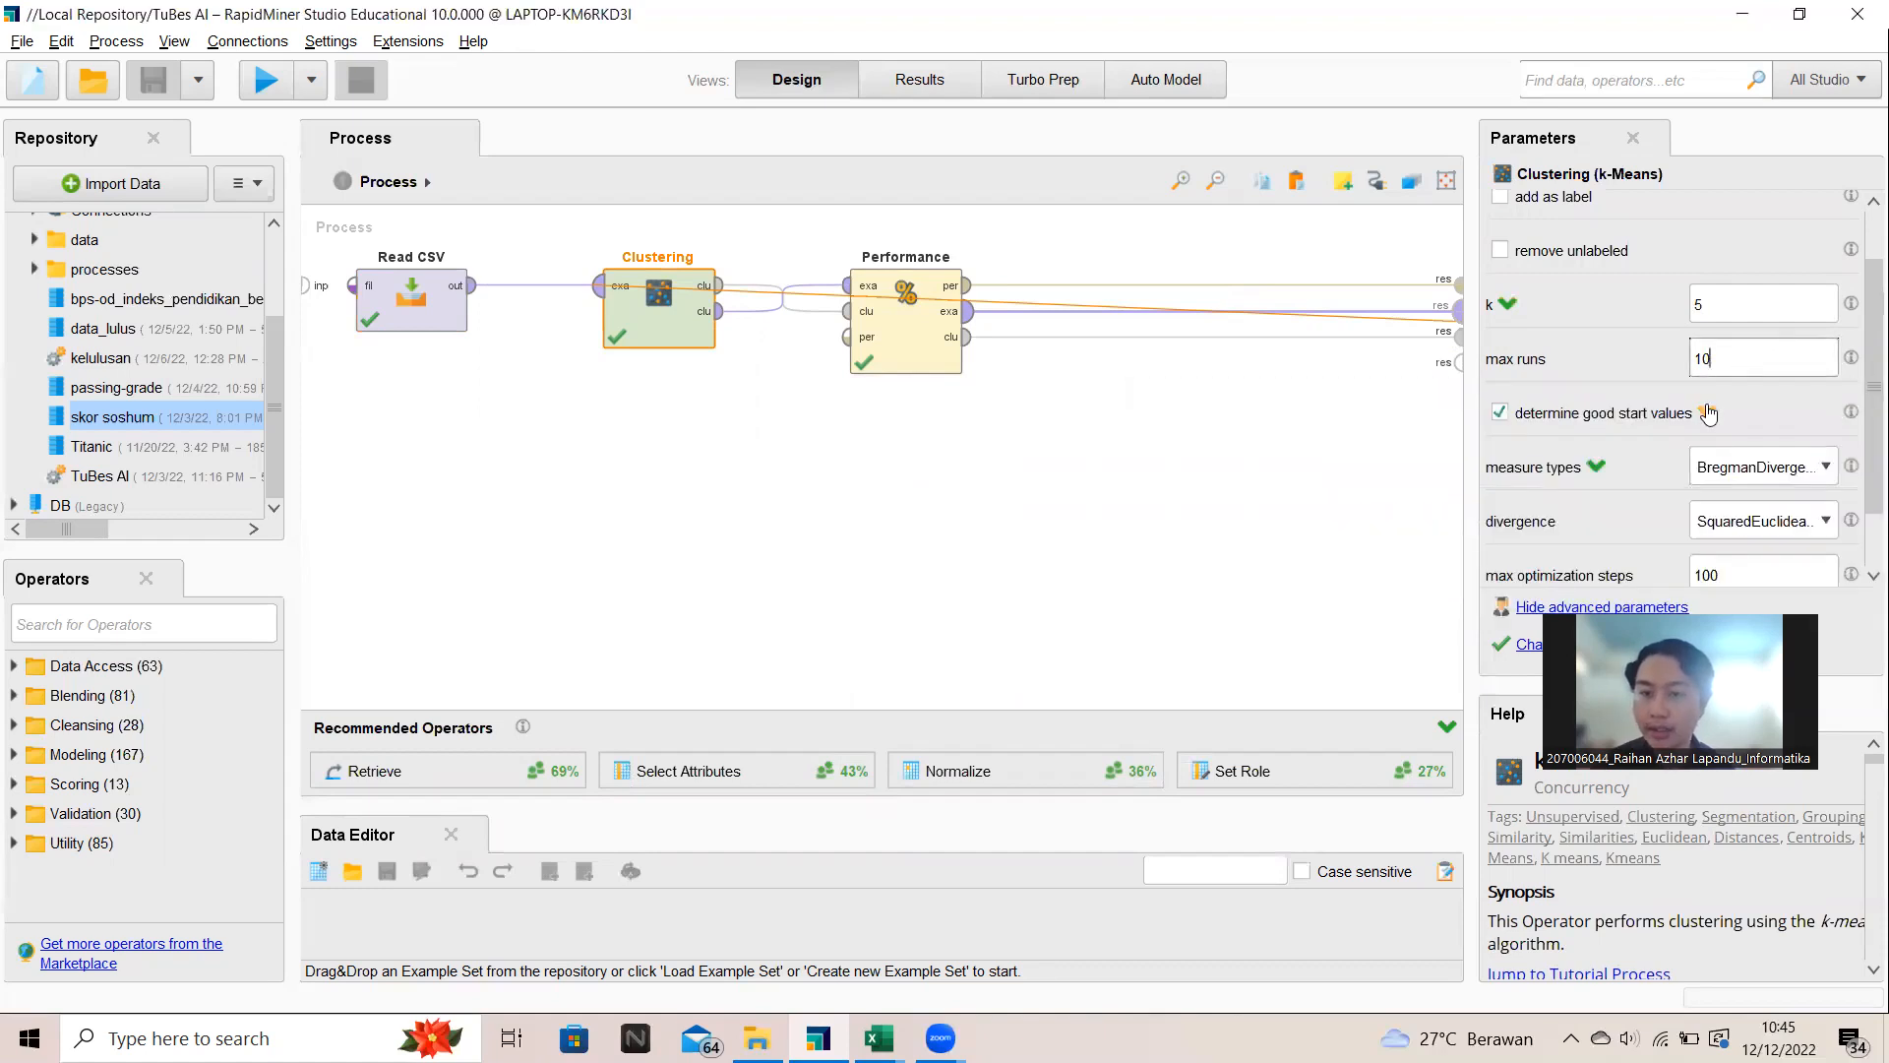
pyautogui.scroll(-2, 1709, 413)
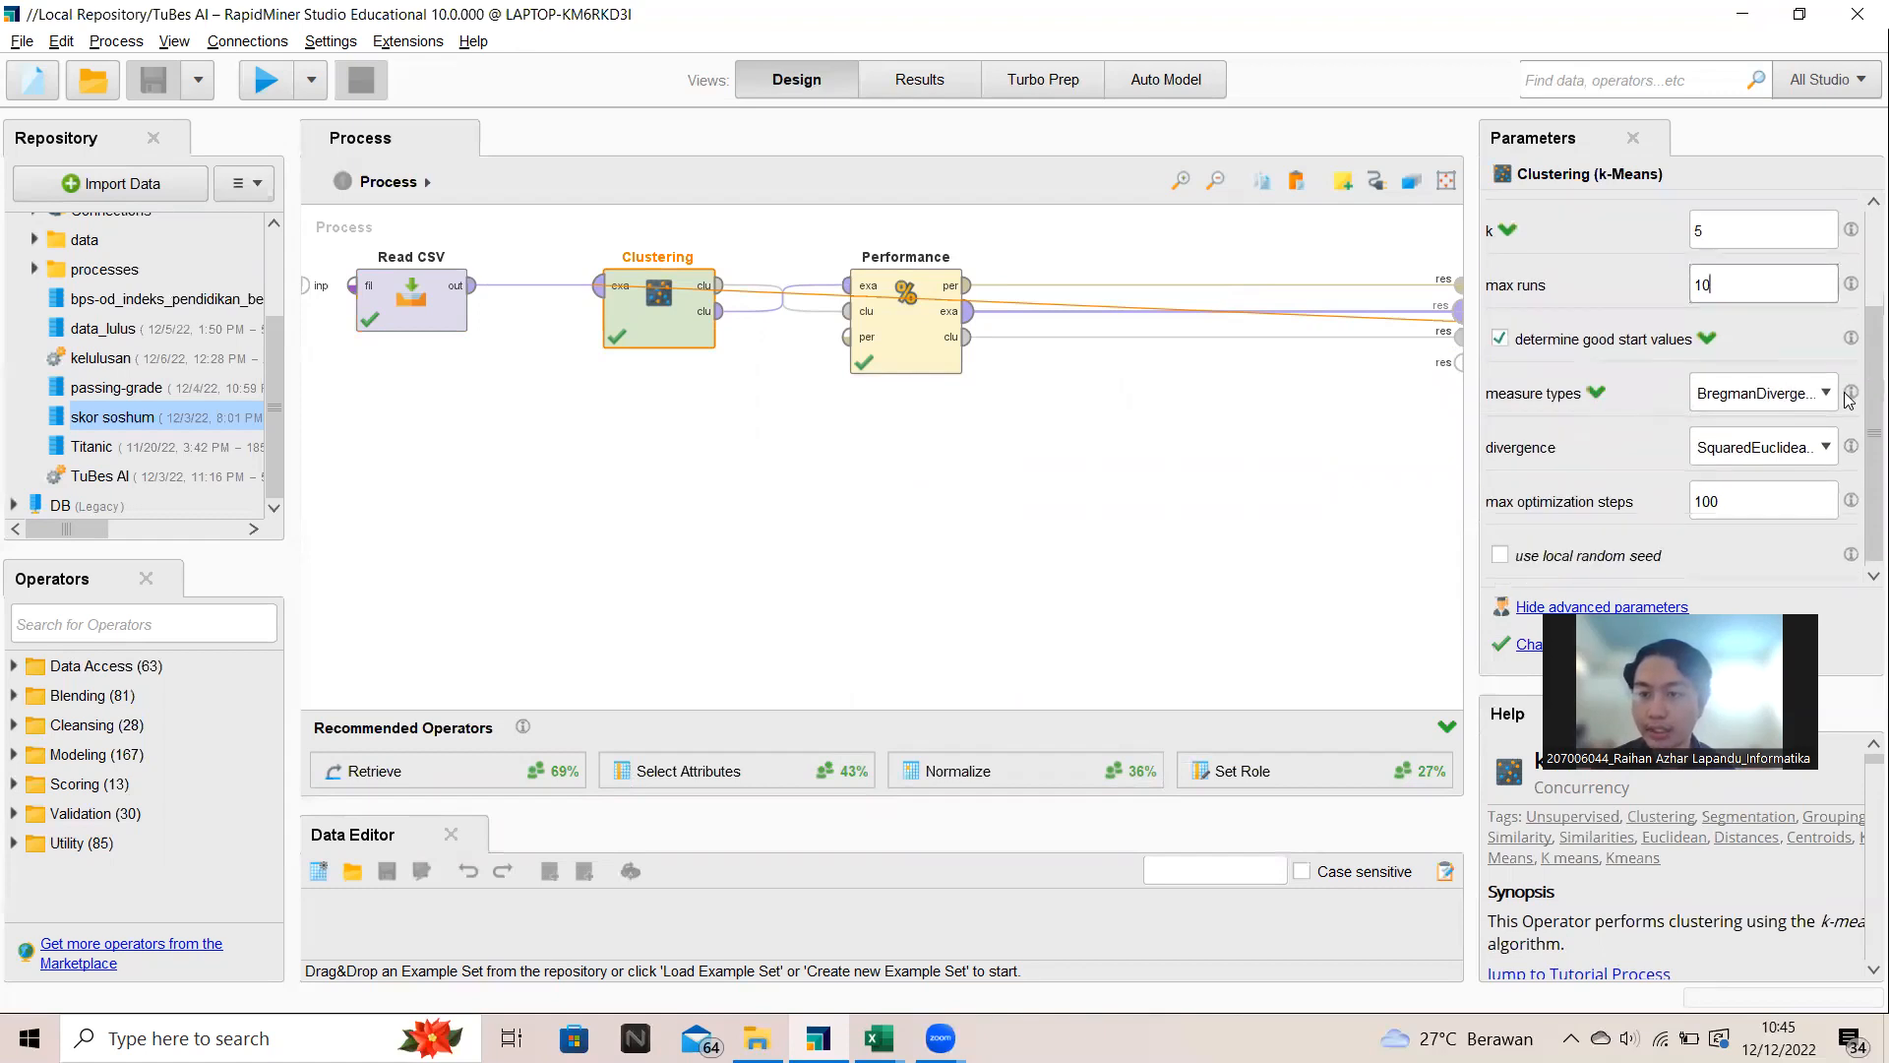
# Step: Examine the k-Means measure type and divergence options without changing them, and read the descriptions of max optimization steps and max runs
pyautogui.click(1825, 391)
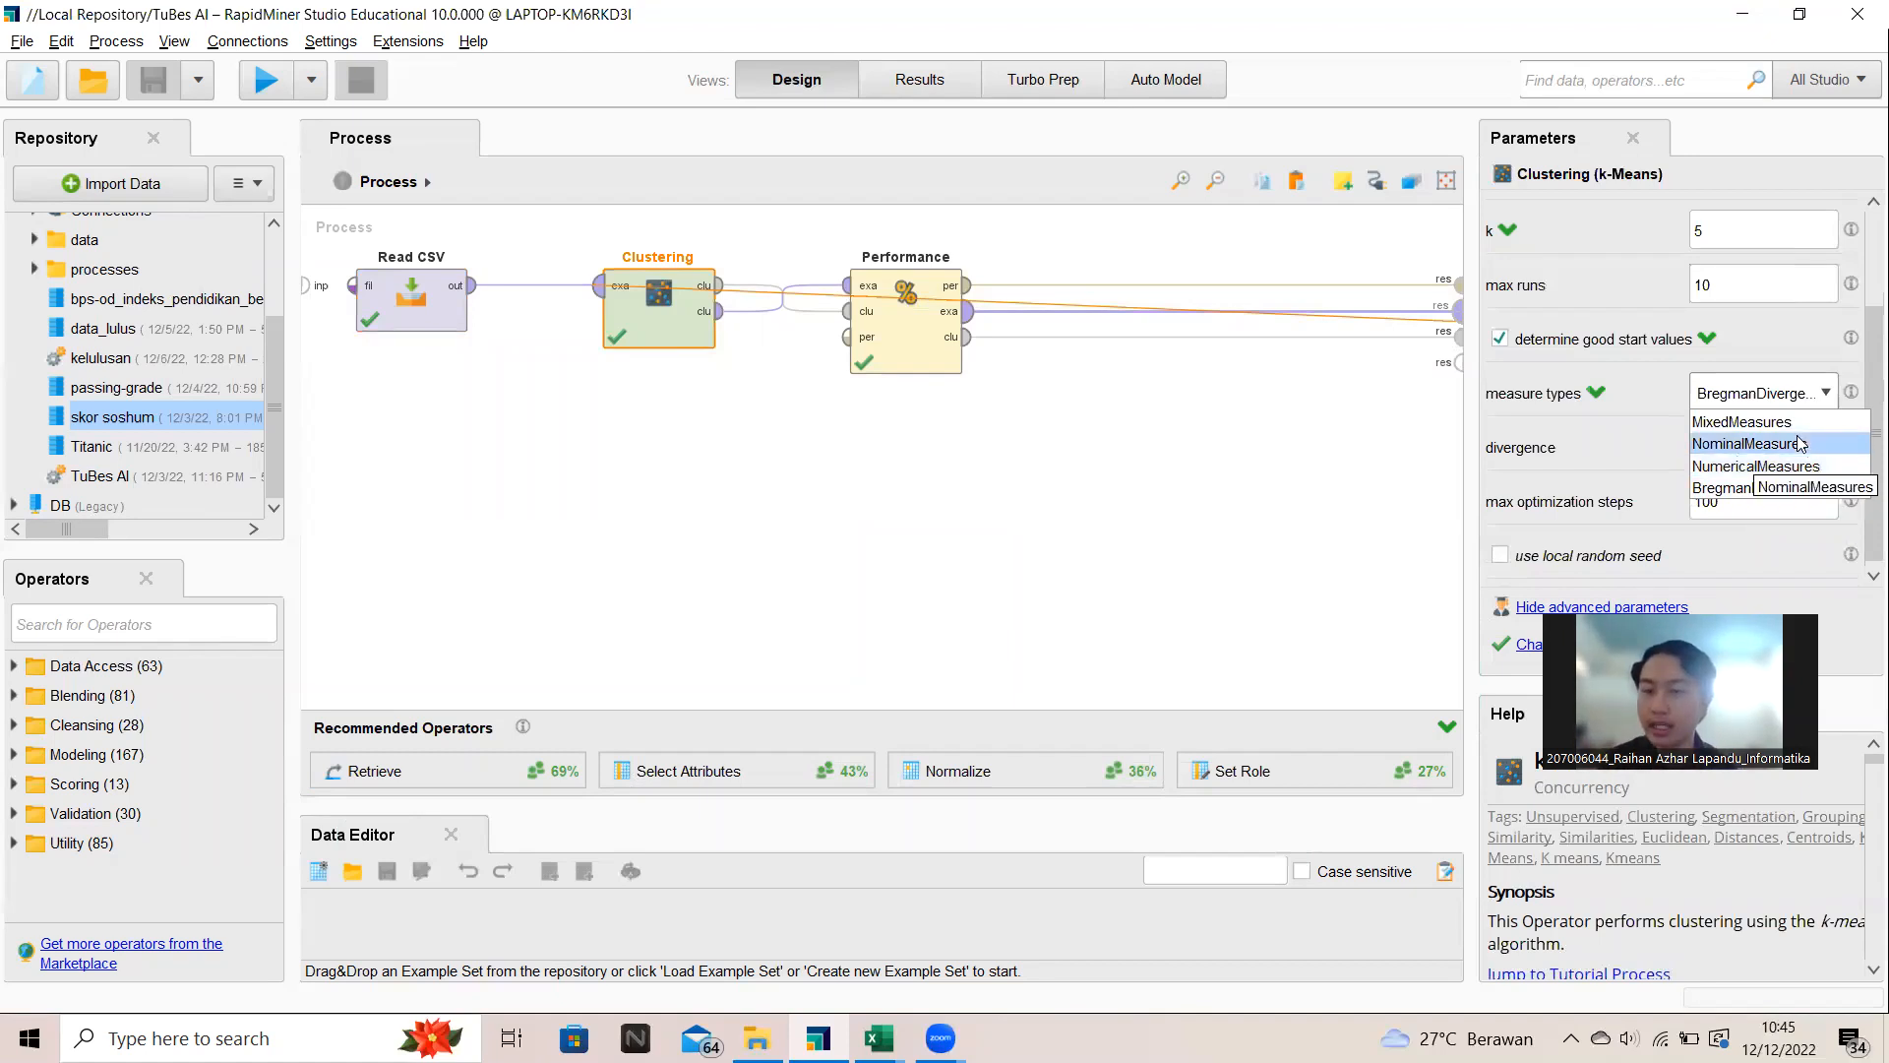
pyautogui.click(1756, 488)
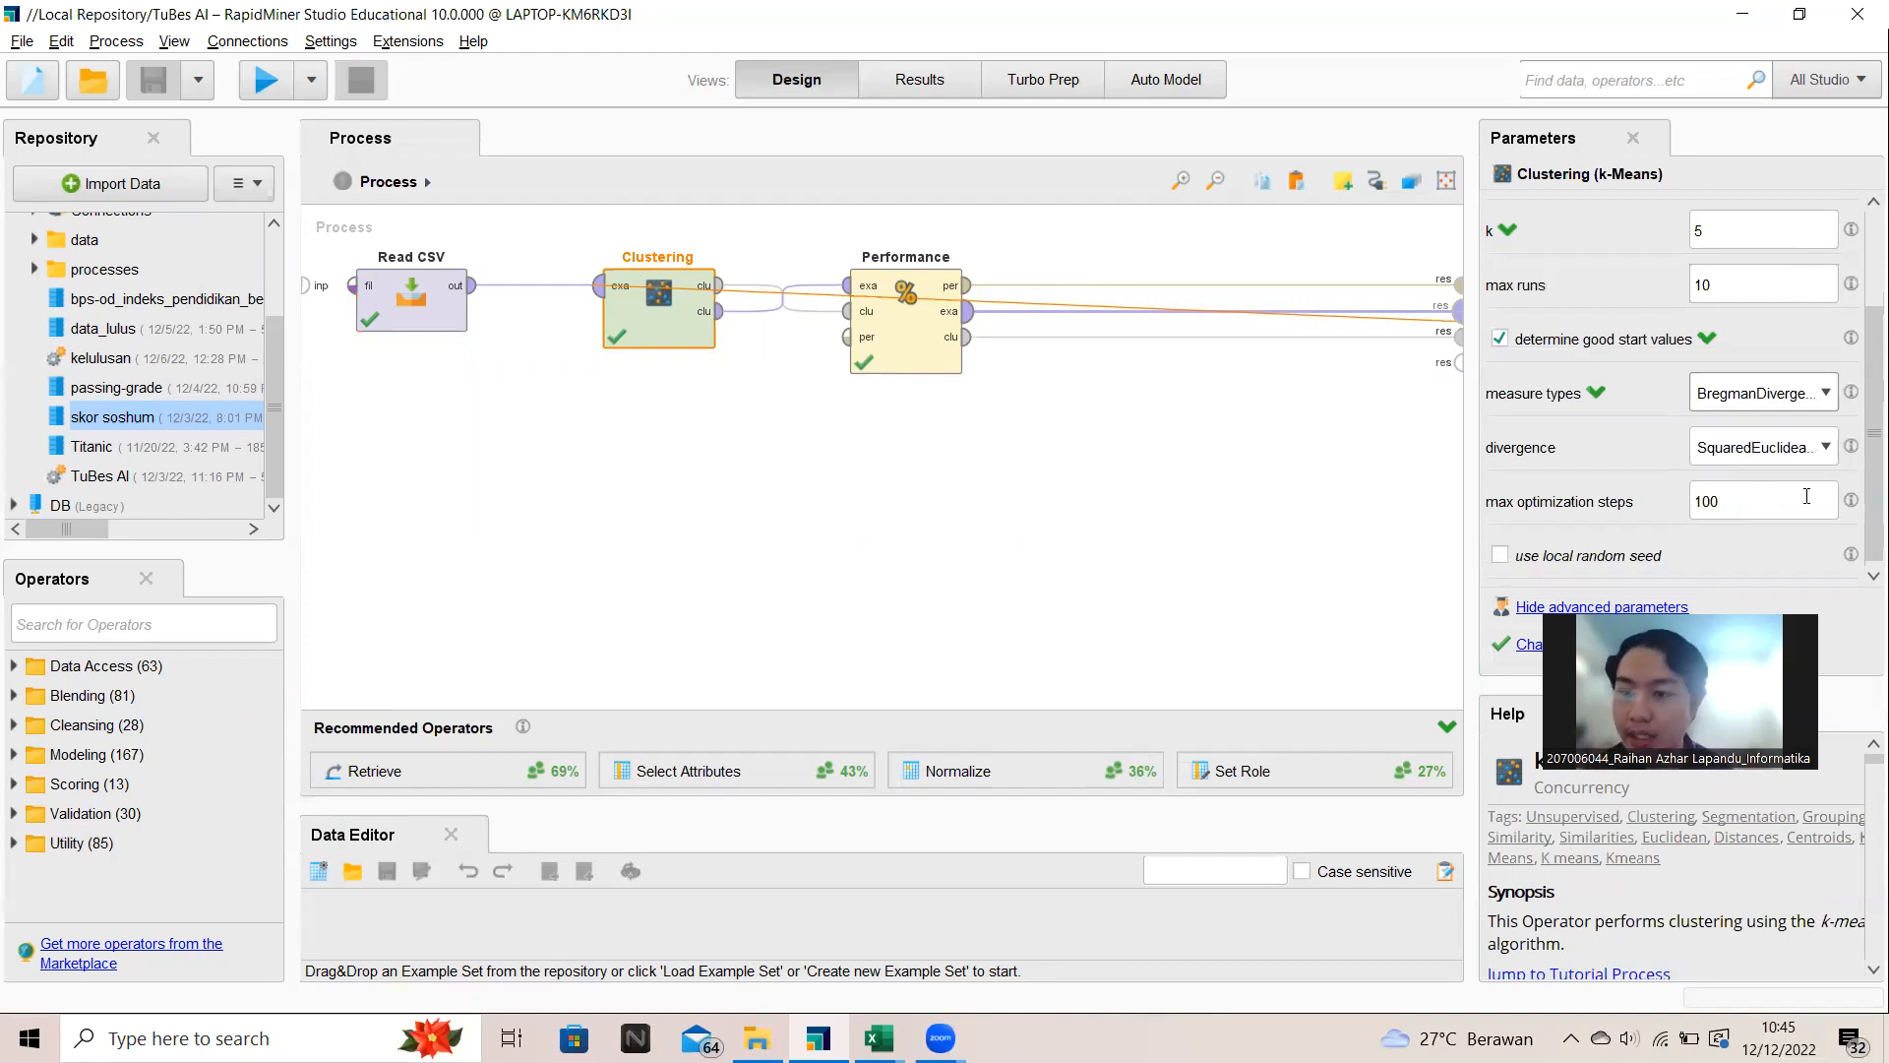
pyautogui.click(1815, 449)
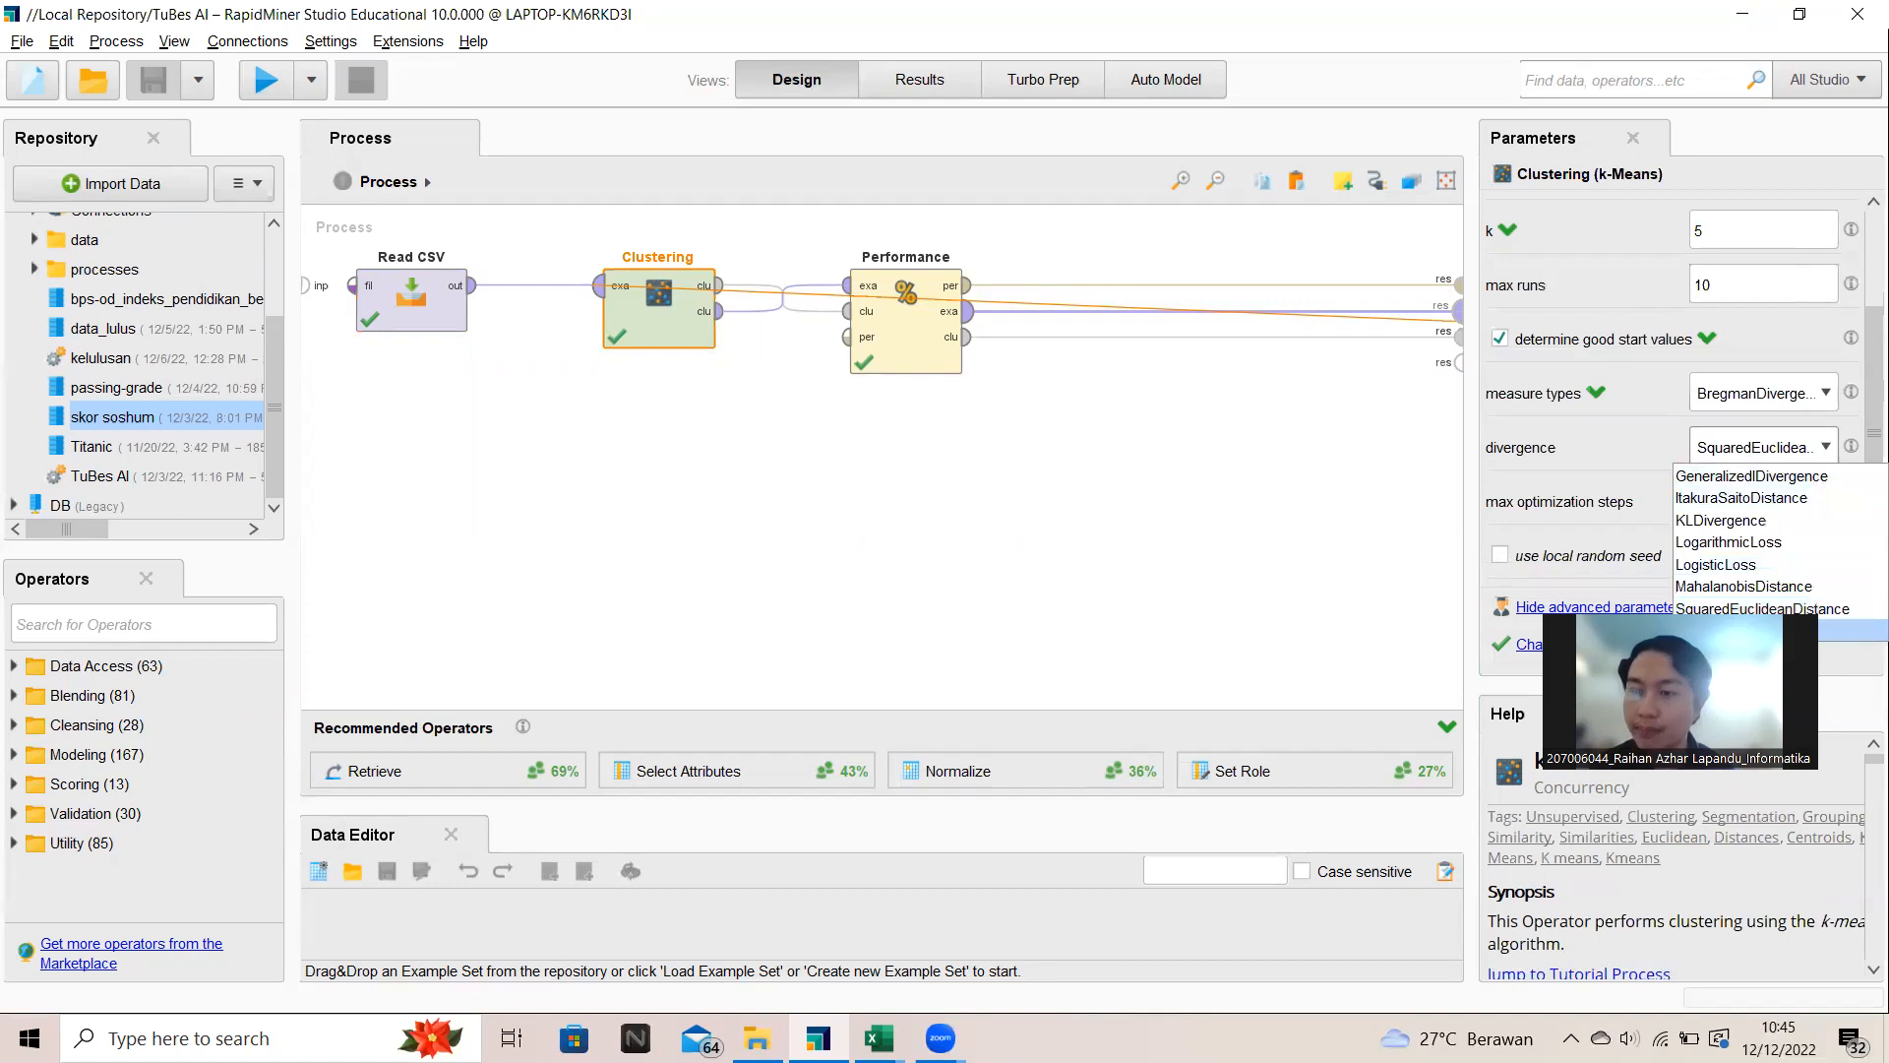
pyautogui.click(1832, 451)
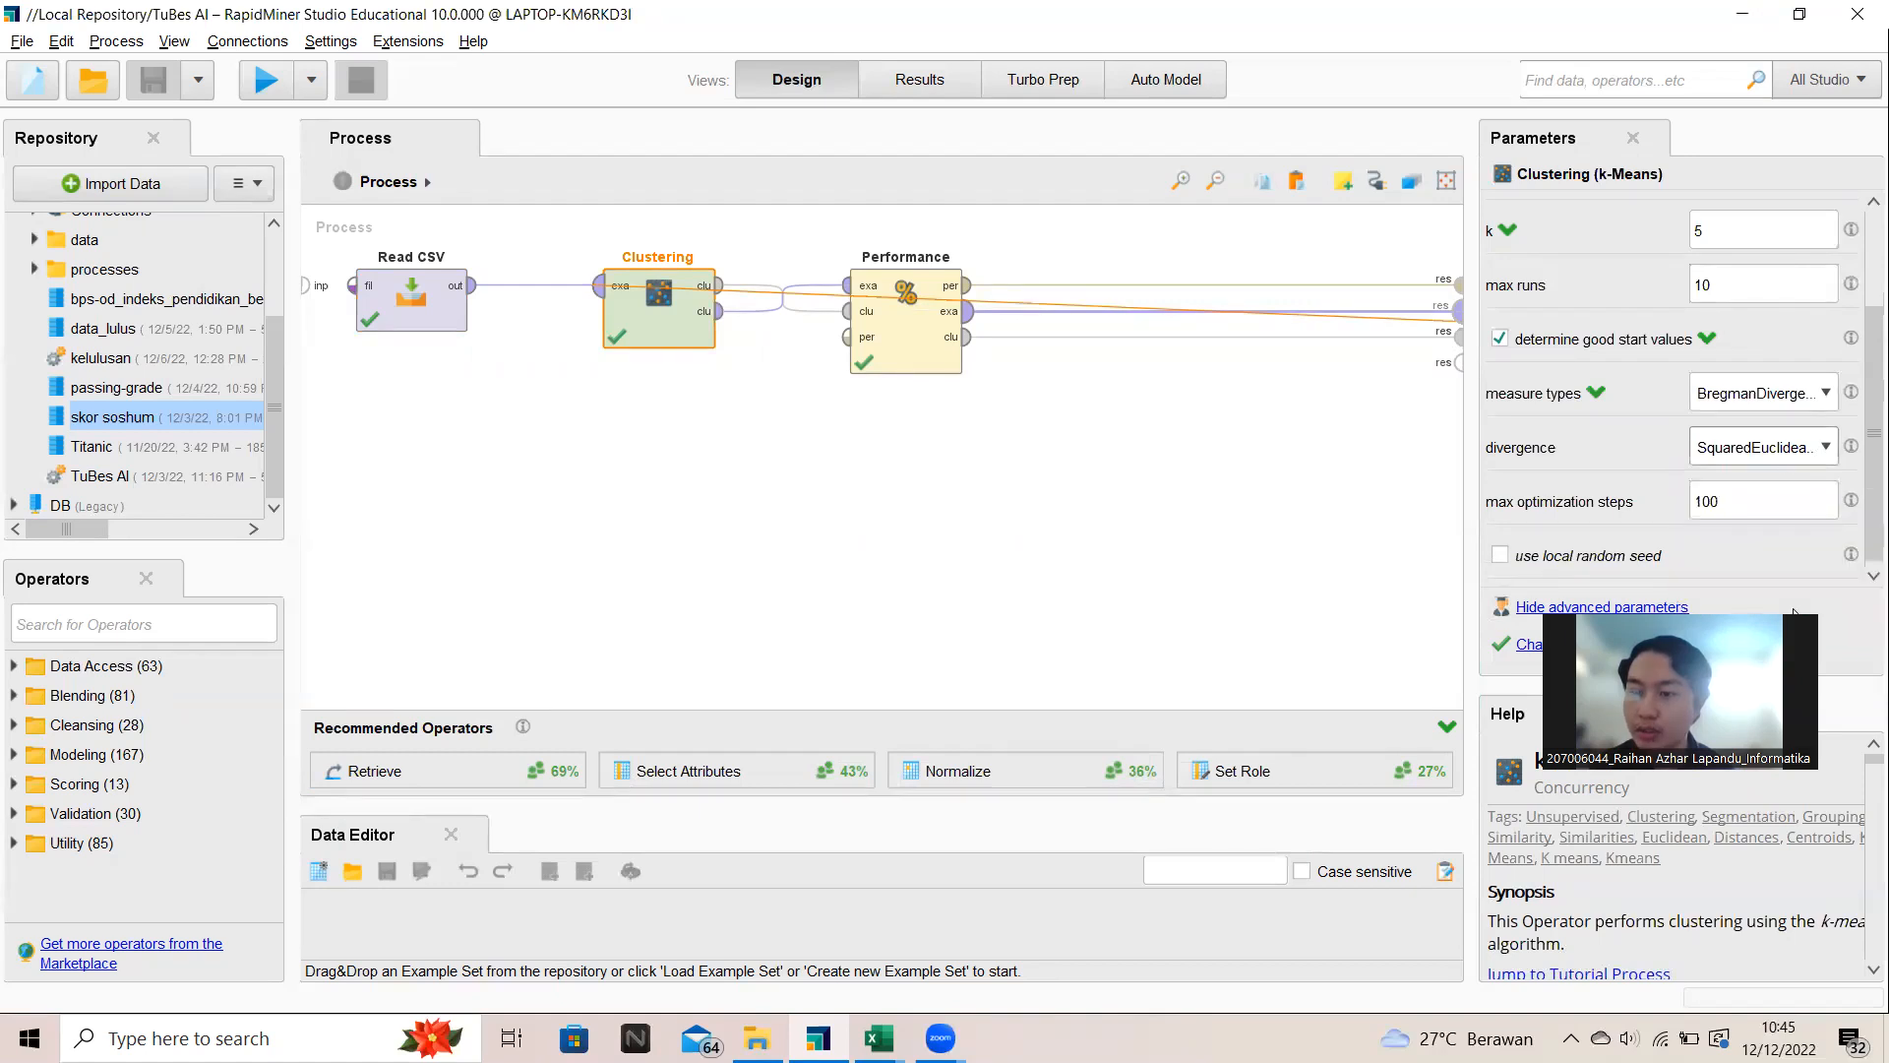
pyautogui.click(1827, 449)
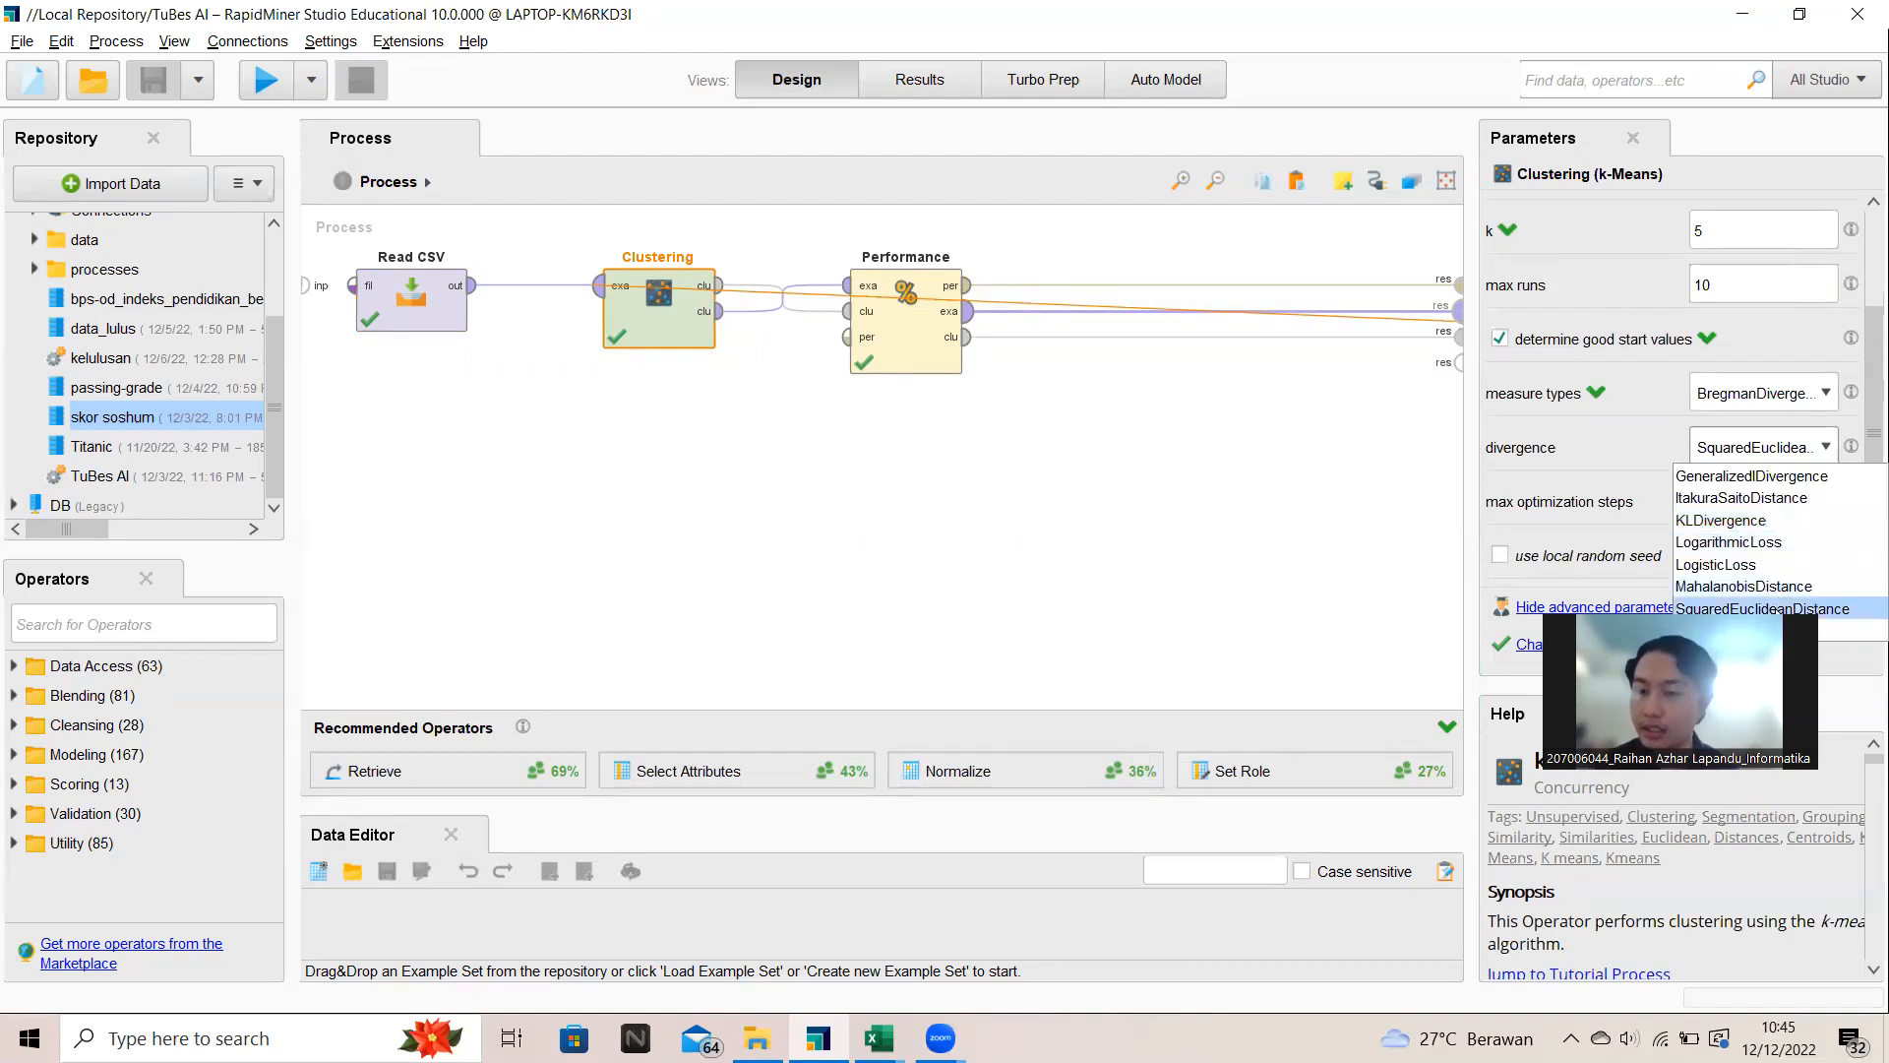
pyautogui.click(1831, 444)
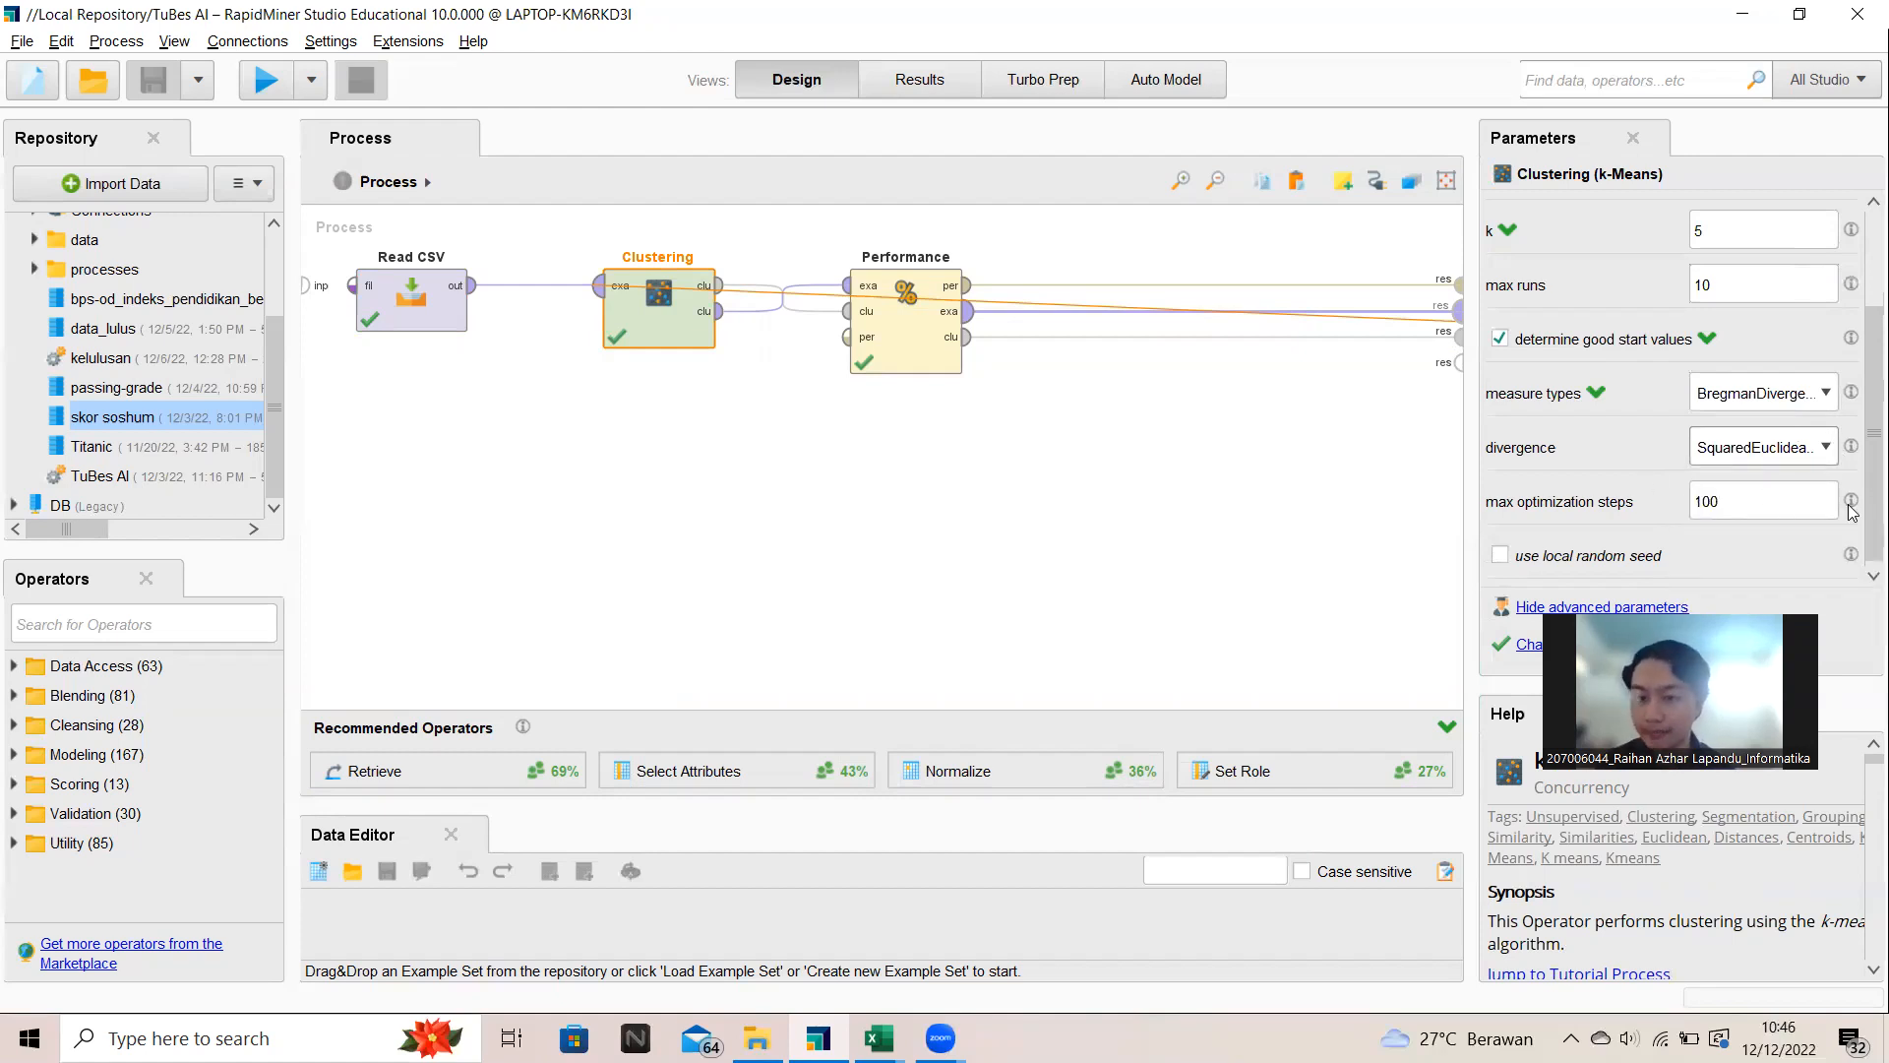
pyautogui.moveTo(1854, 504)
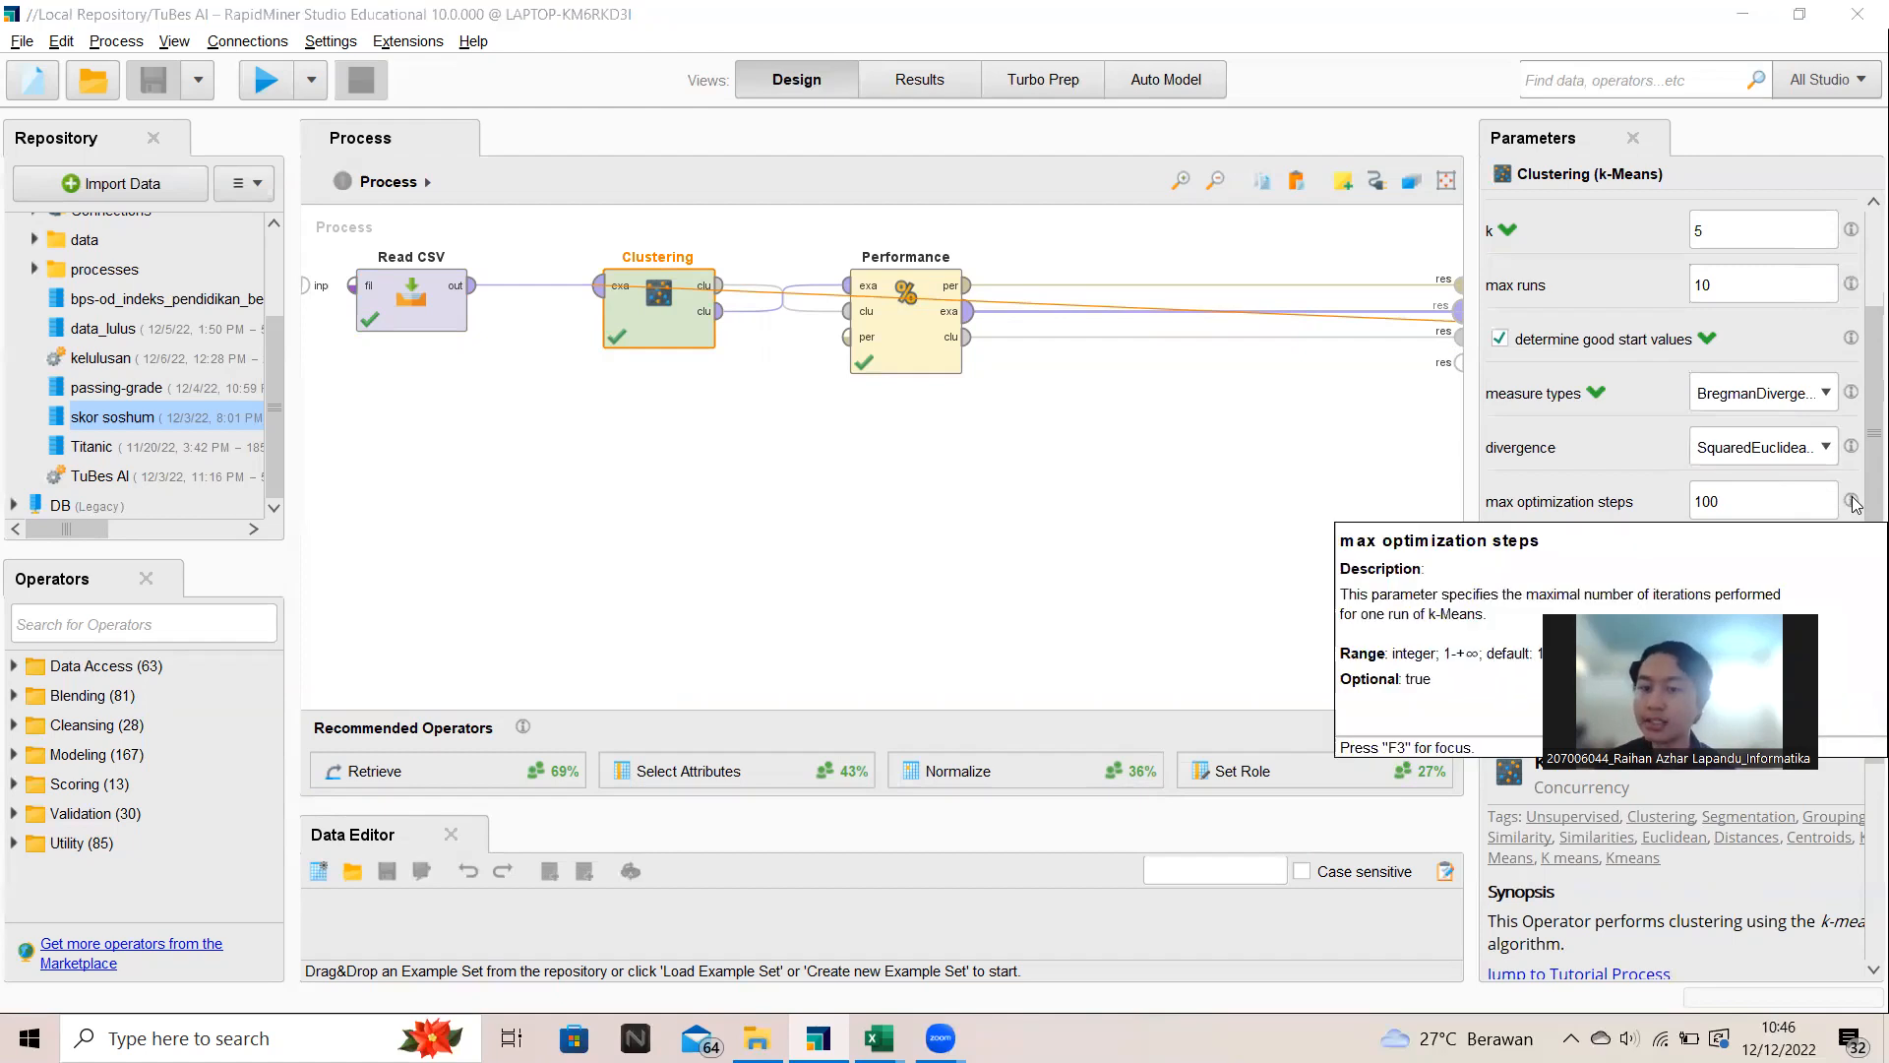
pyautogui.moveTo(1856, 285)
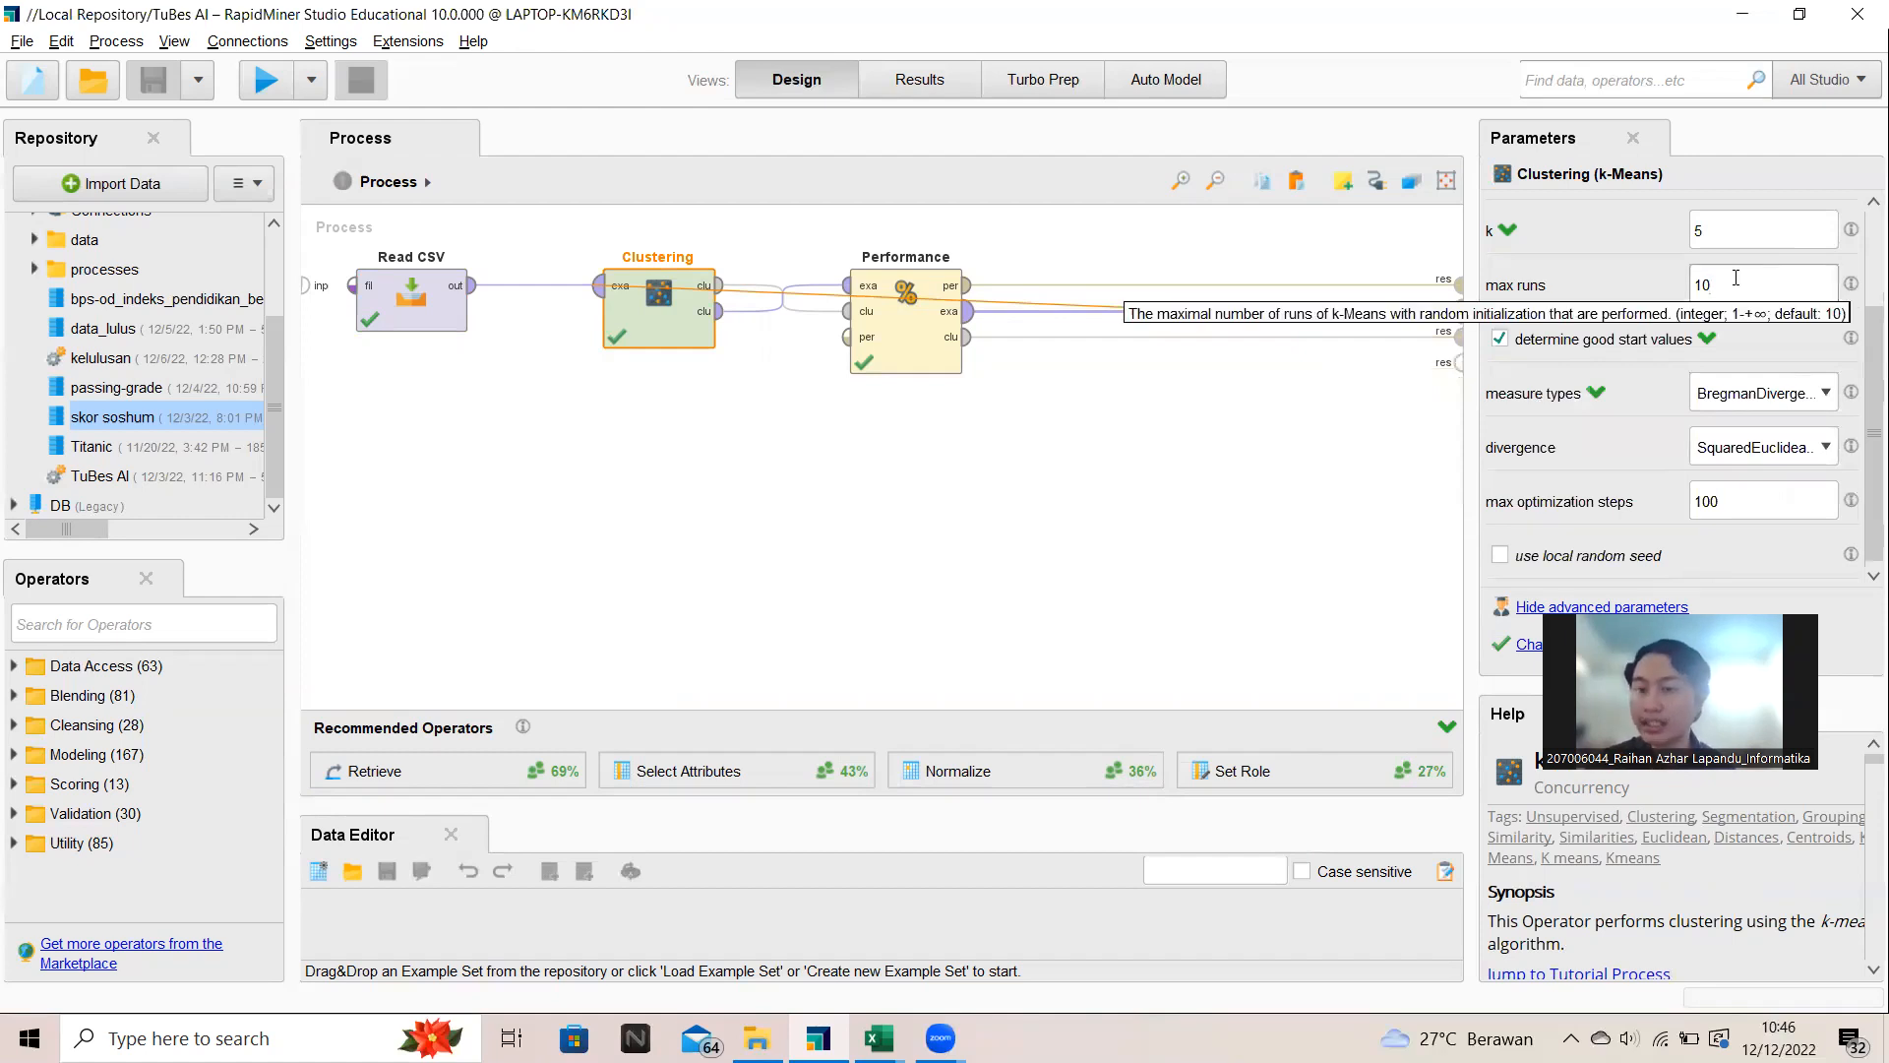
# Step: Check the remaining k-Means optimization settings, and examine the Performance operator's cluster distance parameters and the connections between operators
pyautogui.click(1714, 501)
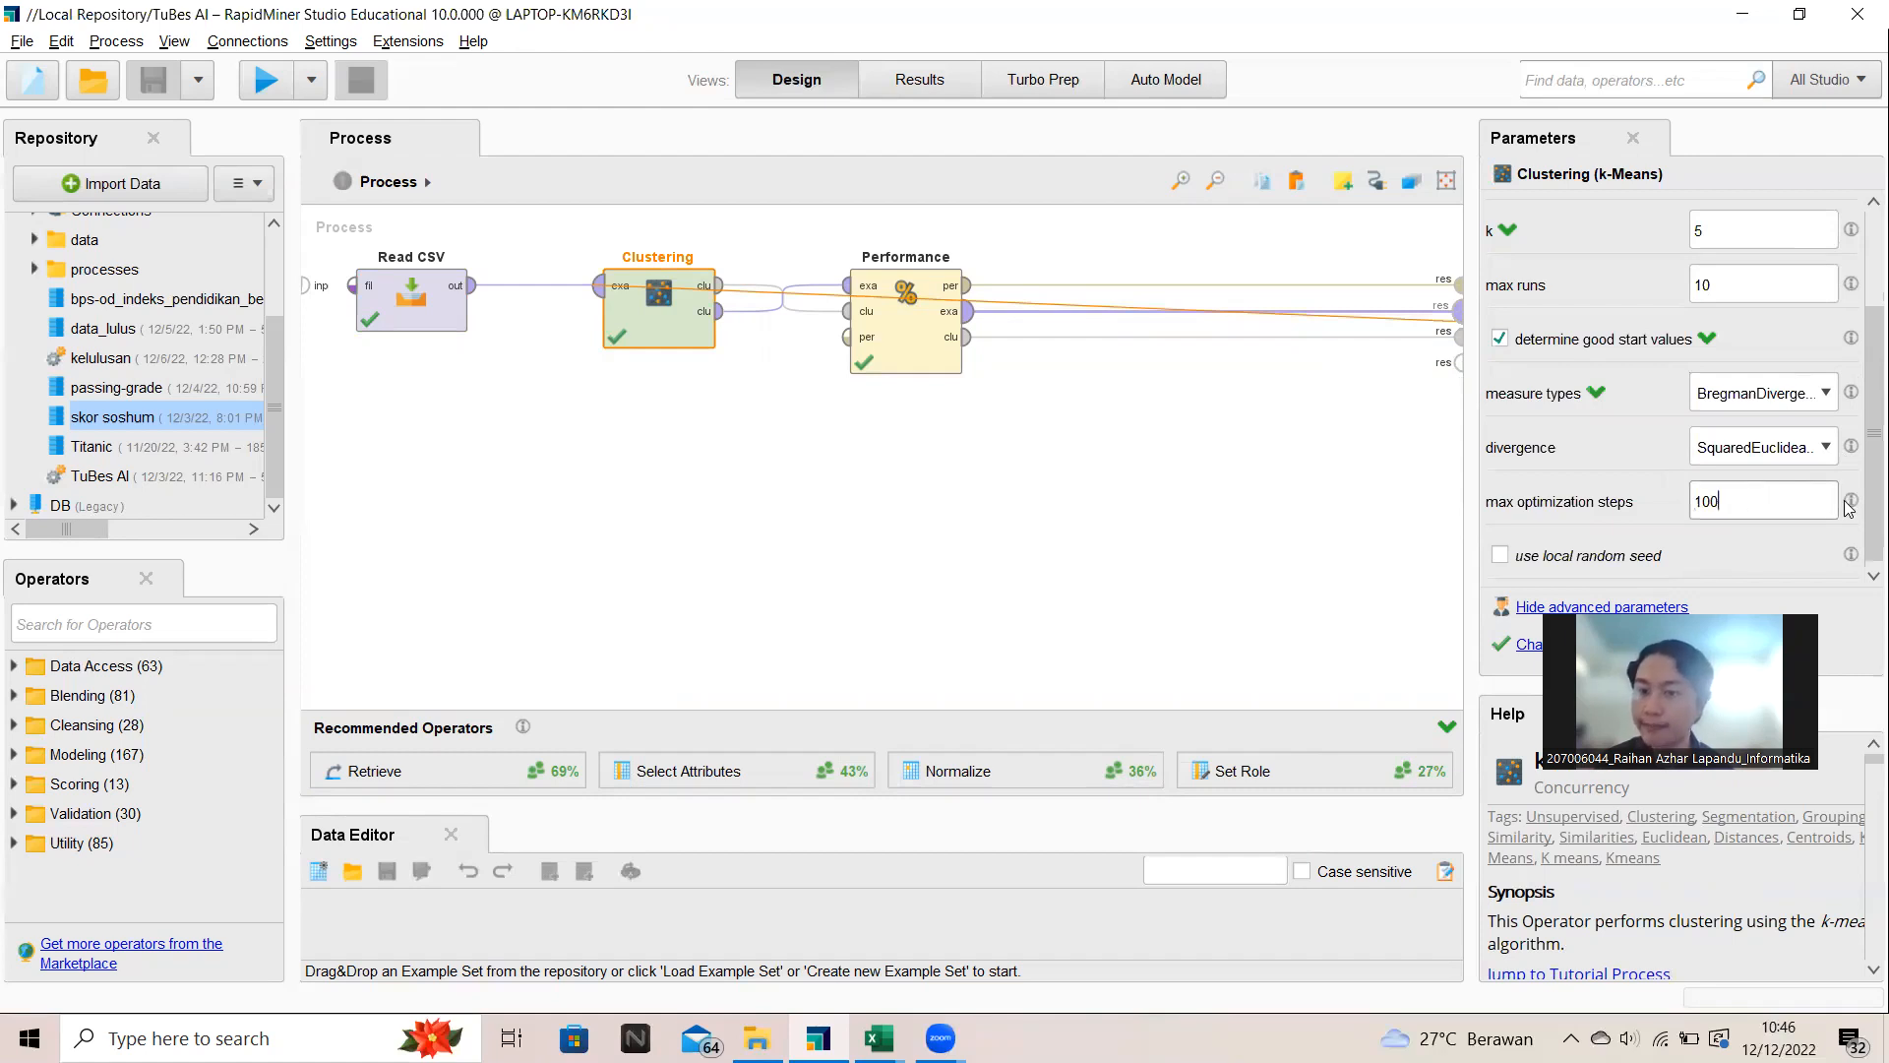
pyautogui.scroll(-1, 1541, 441)
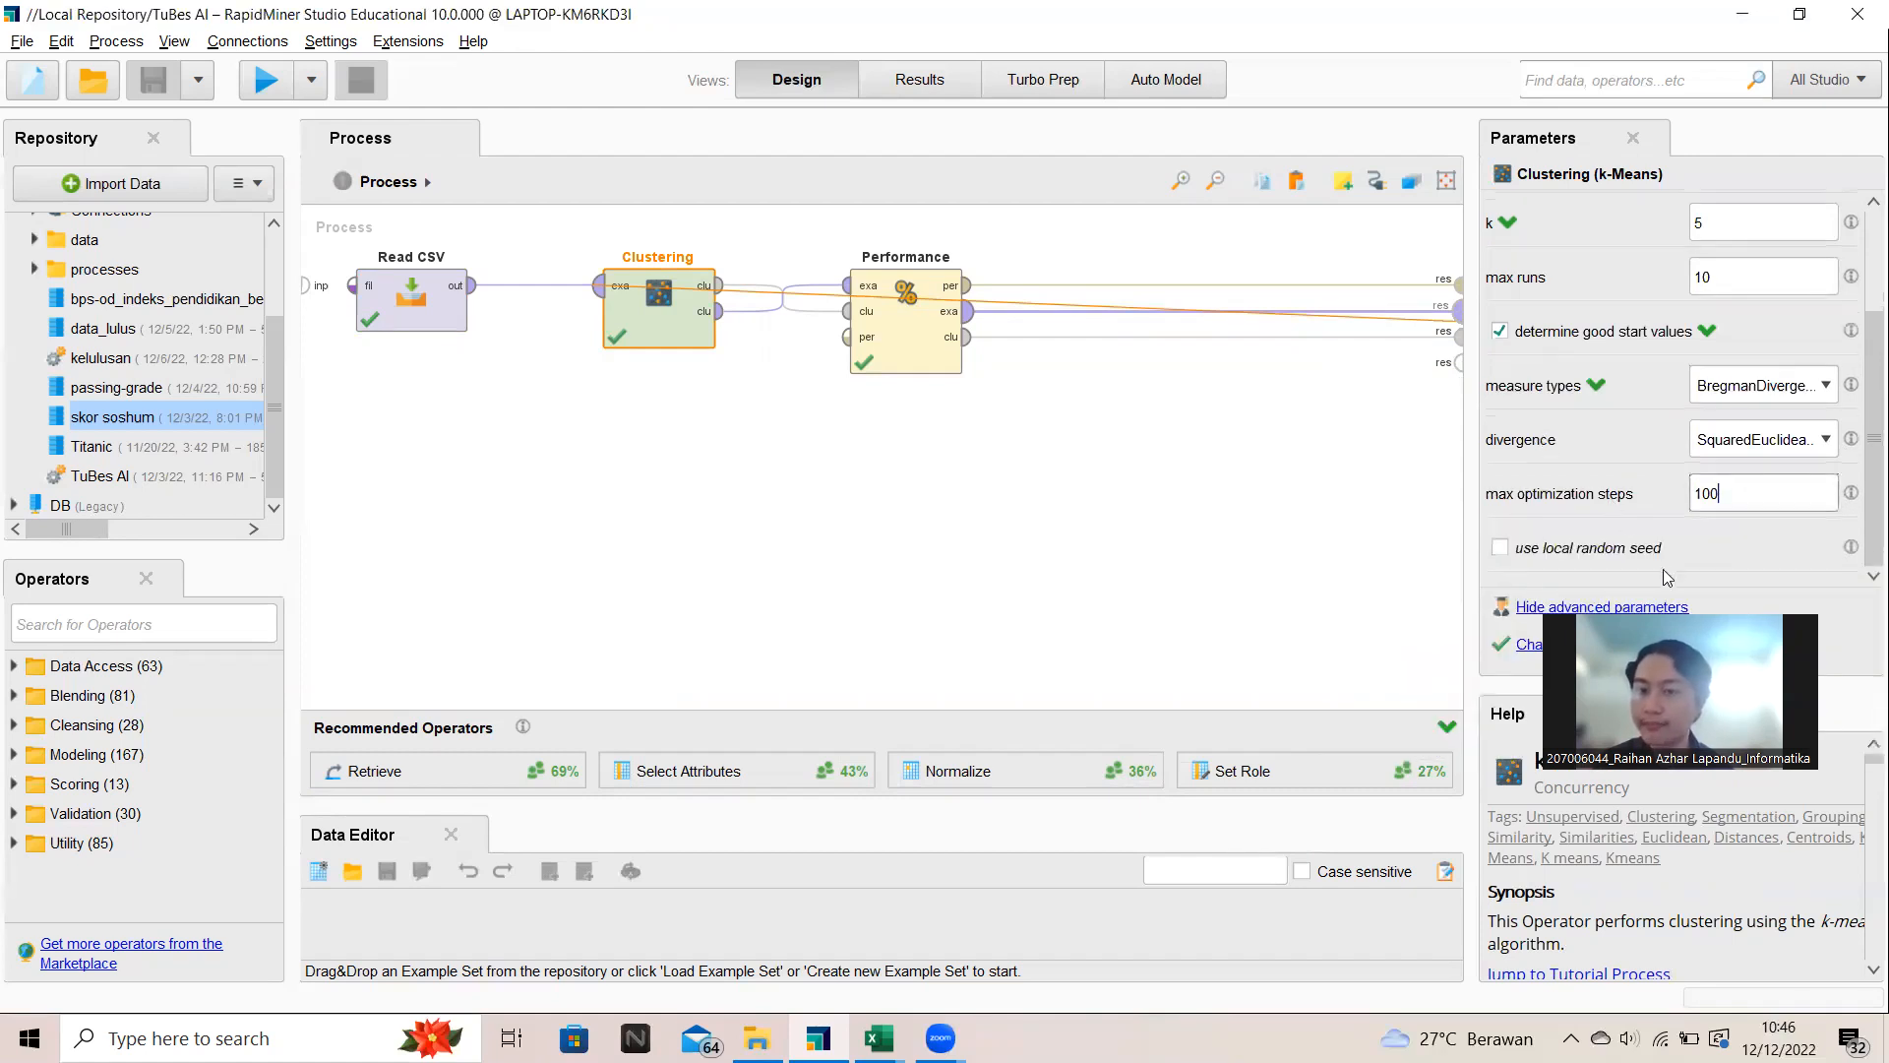
pyautogui.click(903, 343)
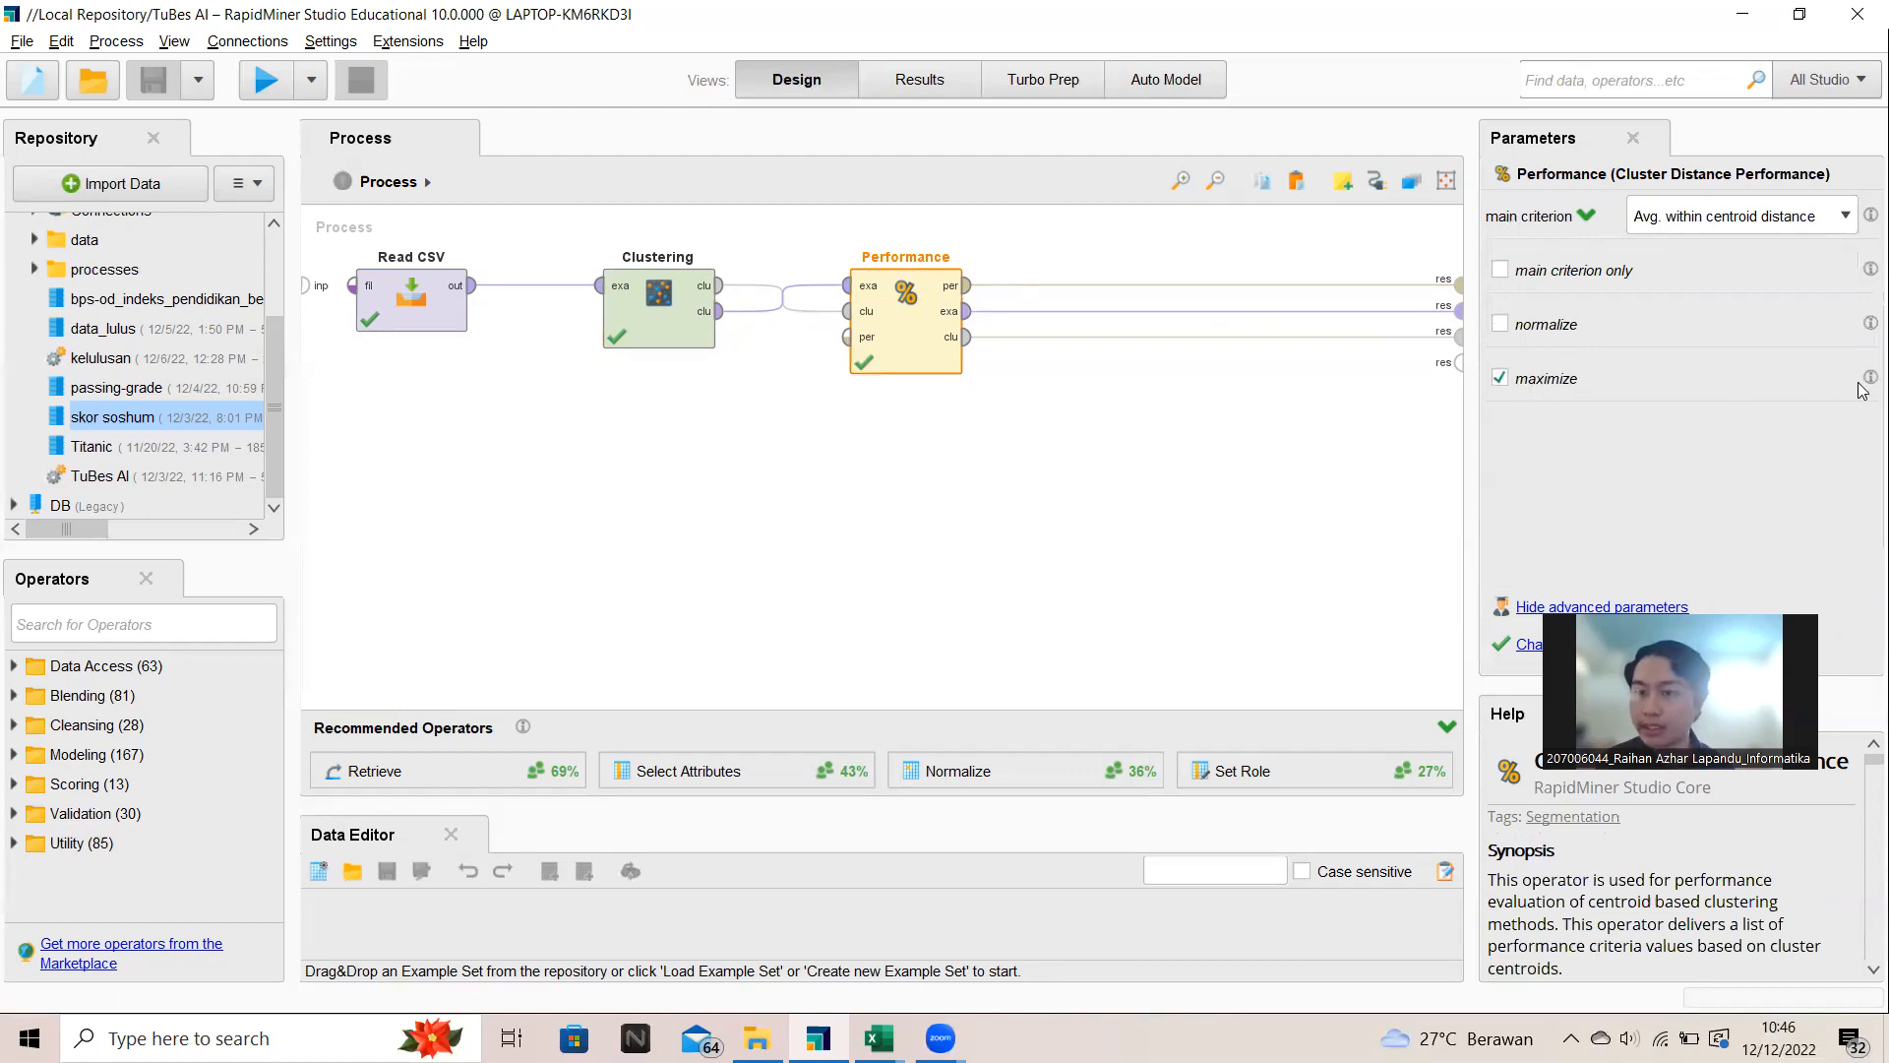
pyautogui.moveTo(1863, 390)
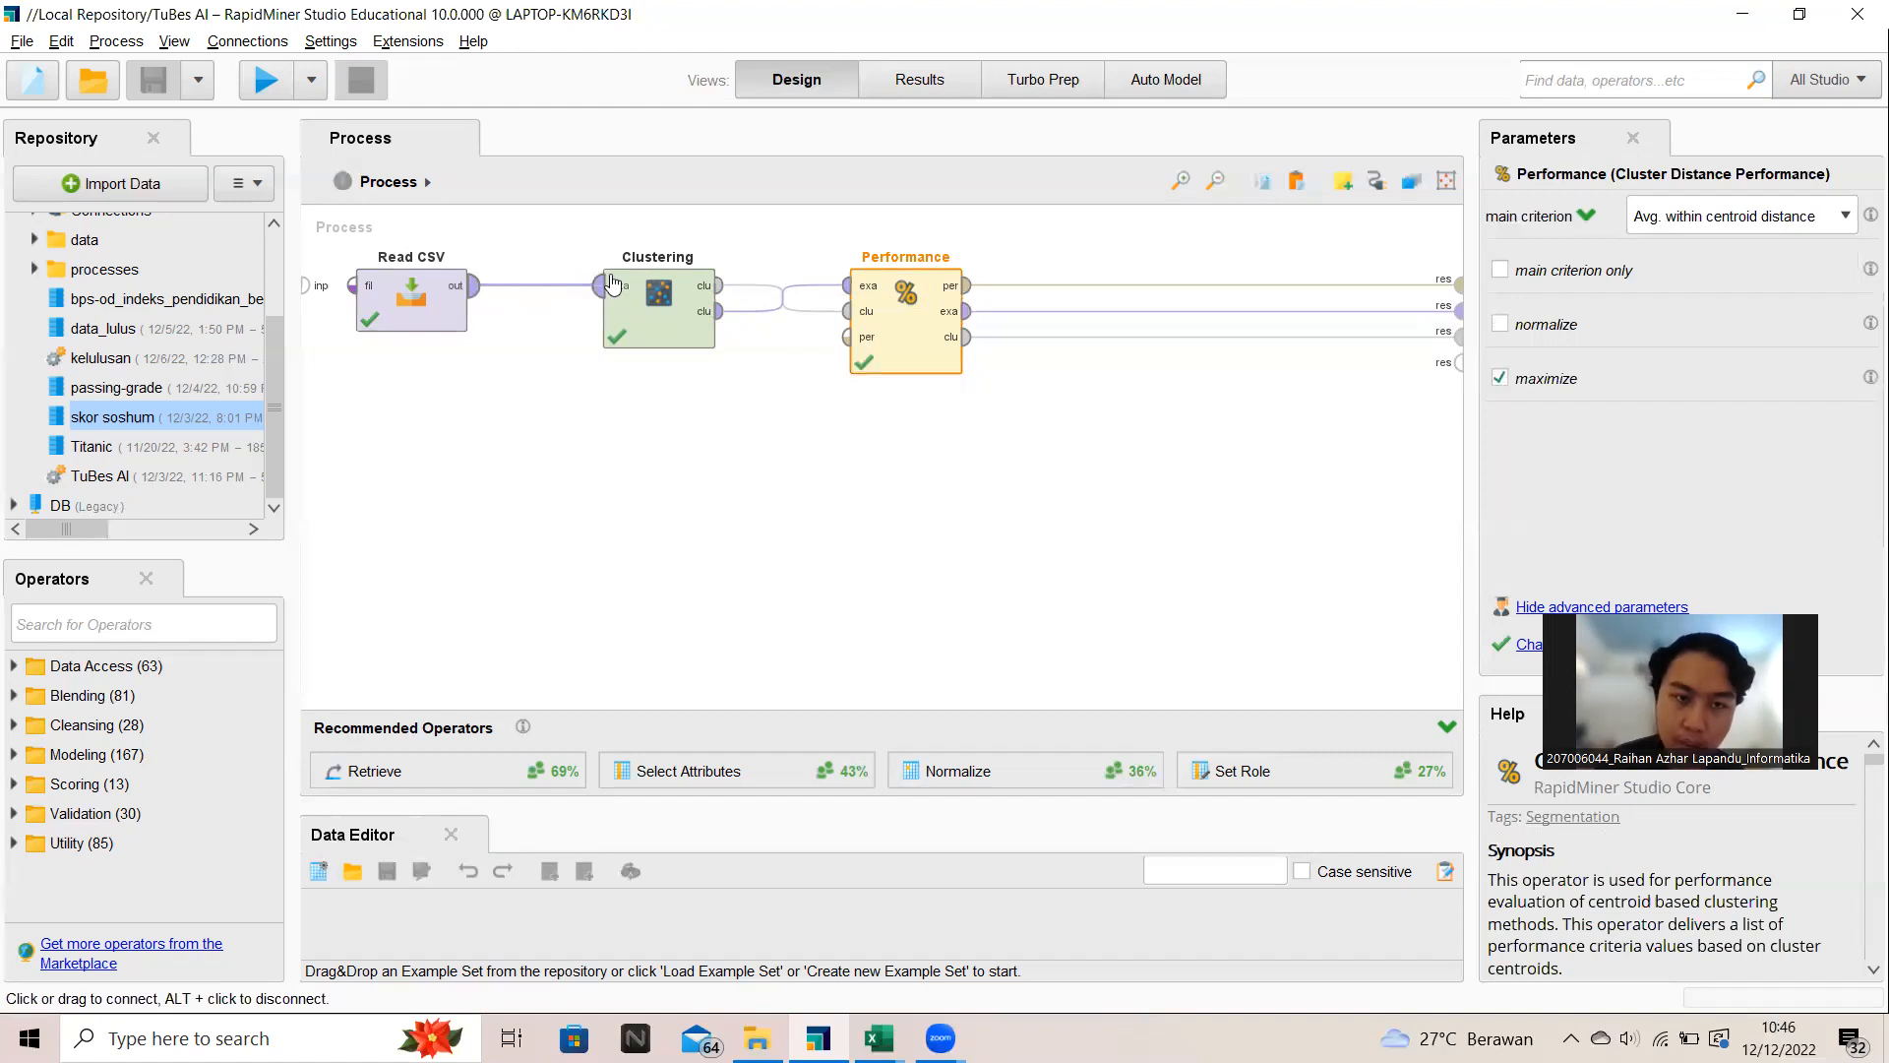
pyautogui.moveTo(623, 294)
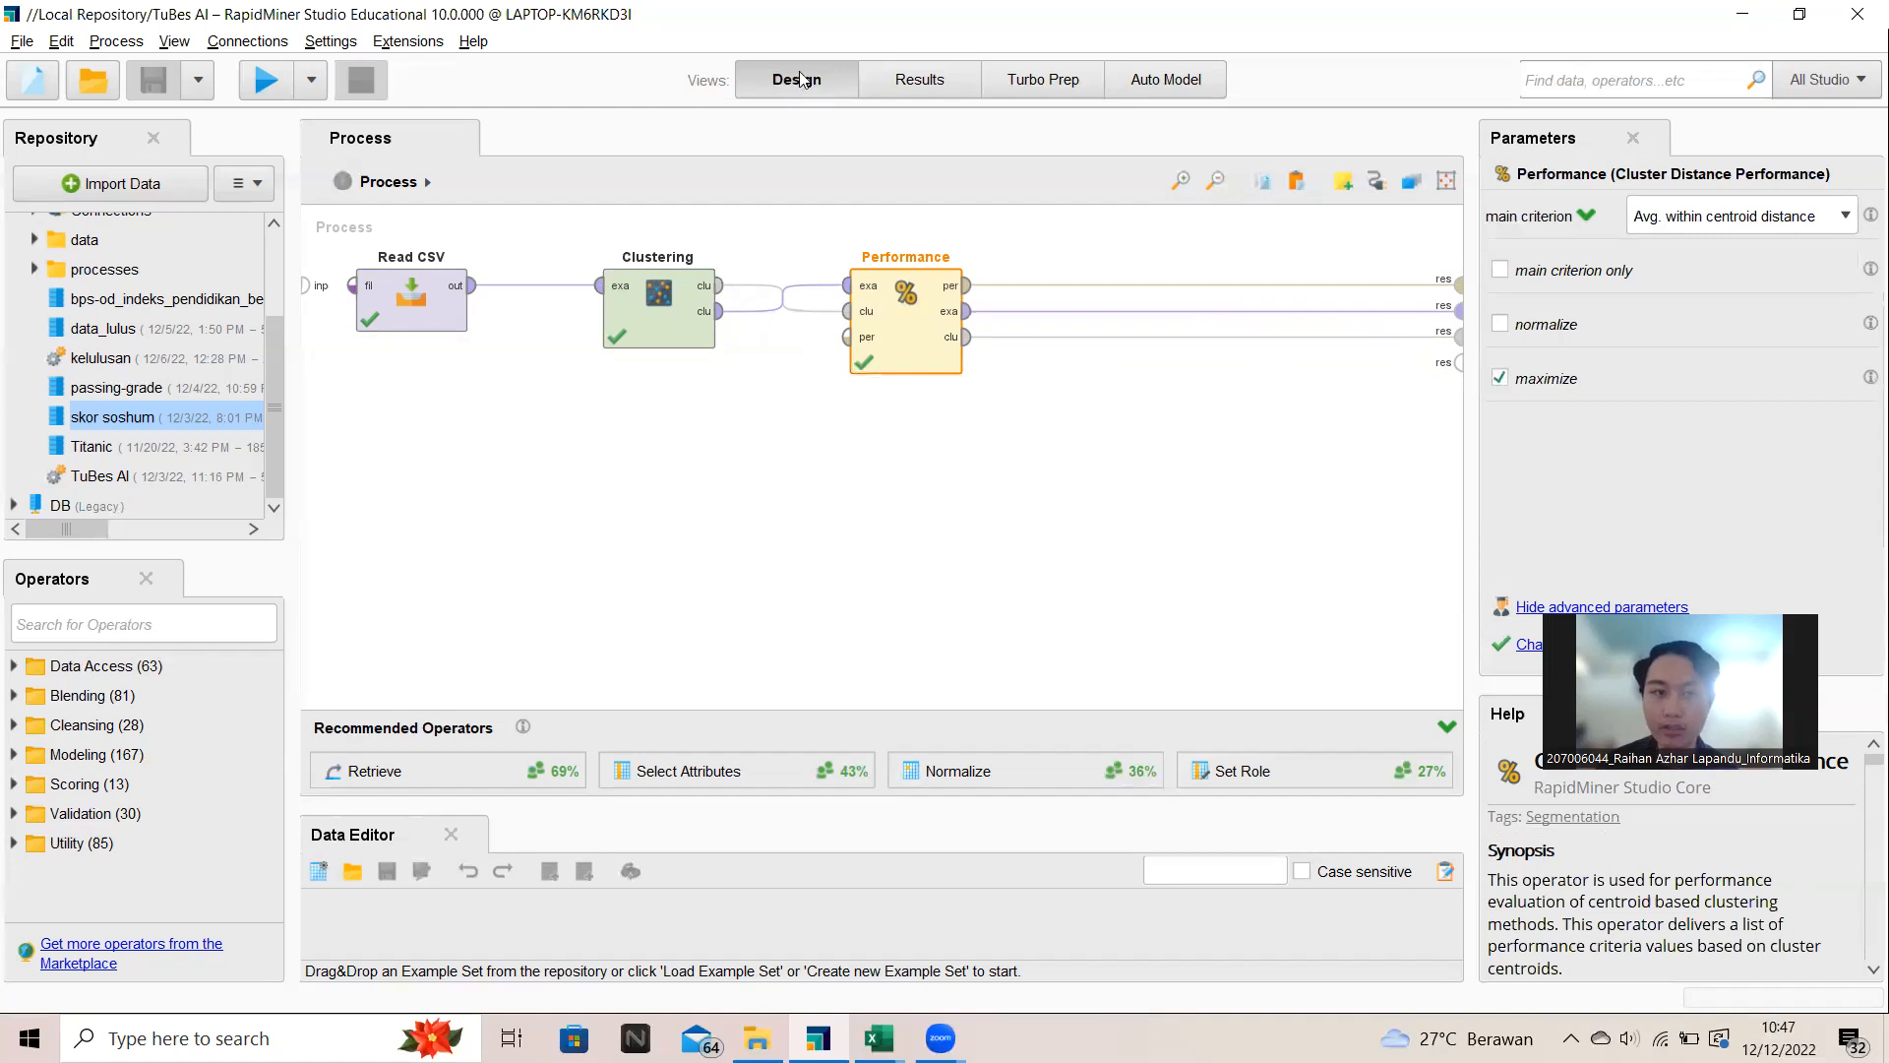
# Step: Run the process and review the item count of each cluster and the total in the cluster model description
pyautogui.click(265, 81)
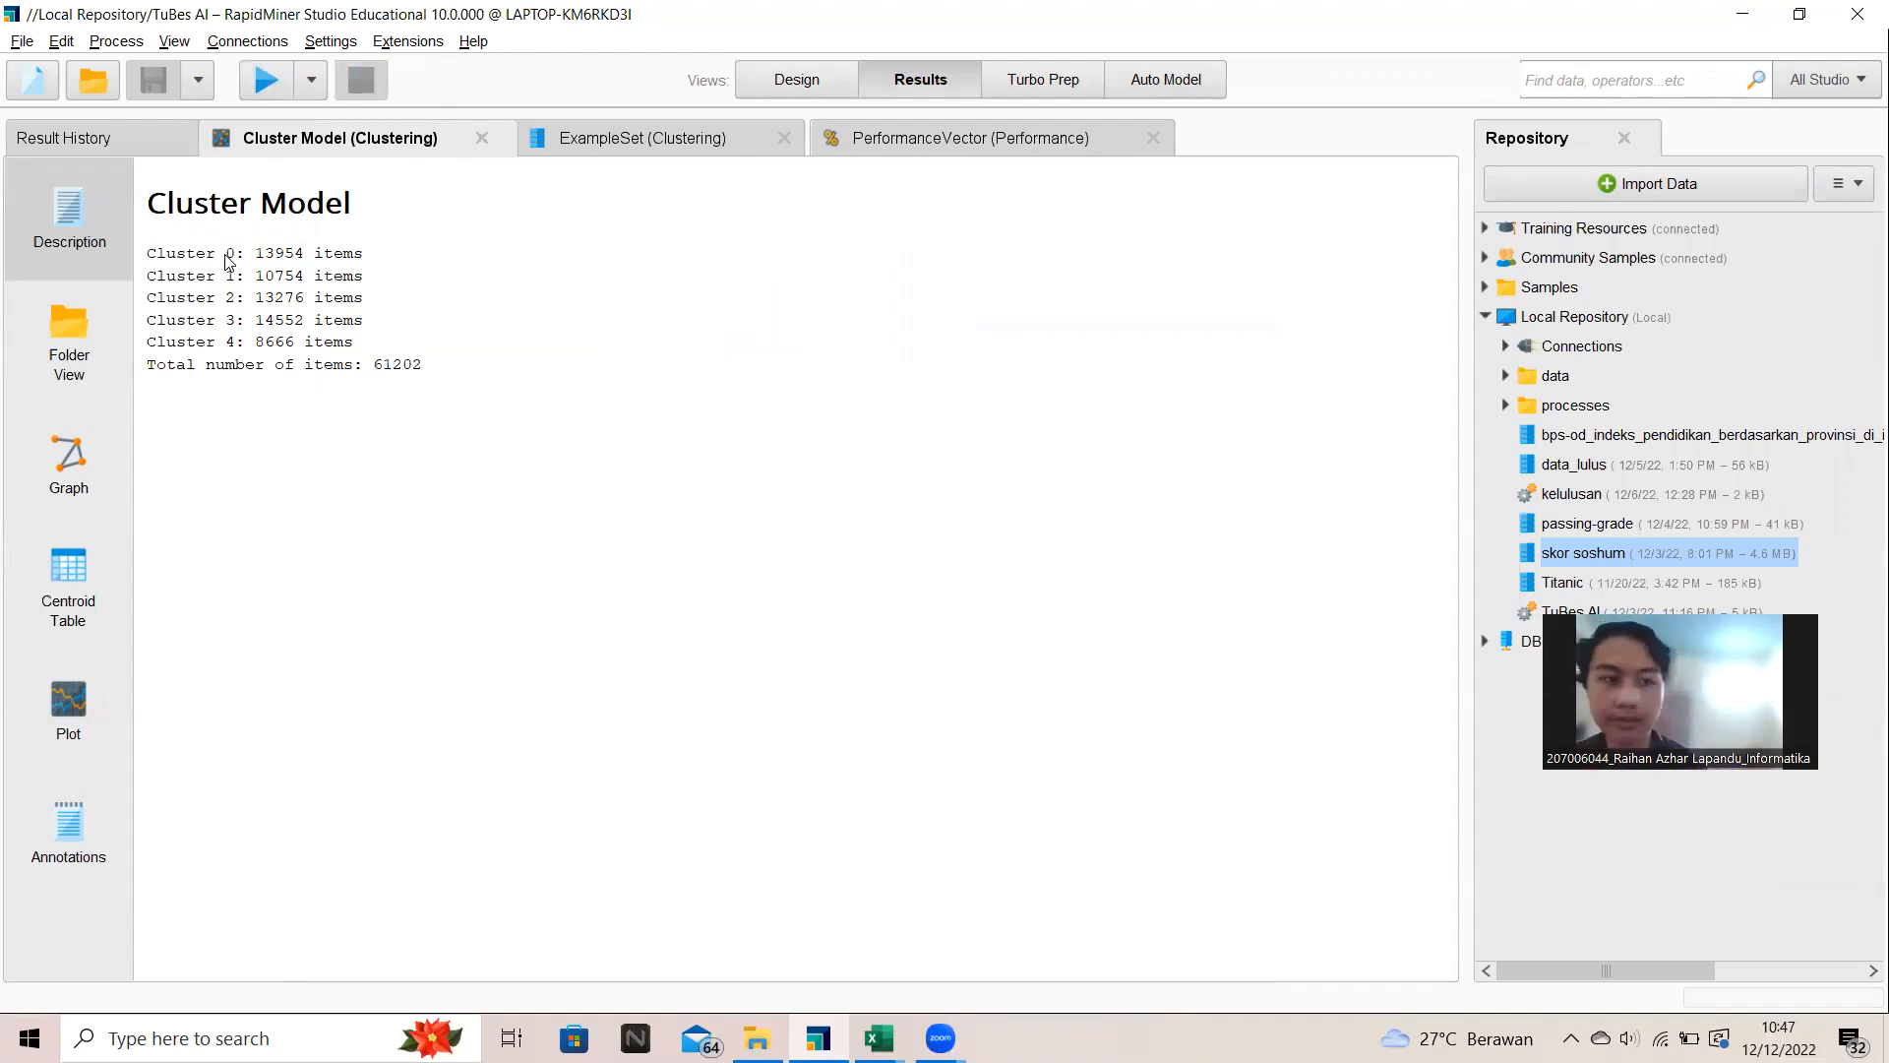
pyautogui.moveTo(146, 249); pyautogui.dragTo(426, 371)
pyautogui.click(275, 264)
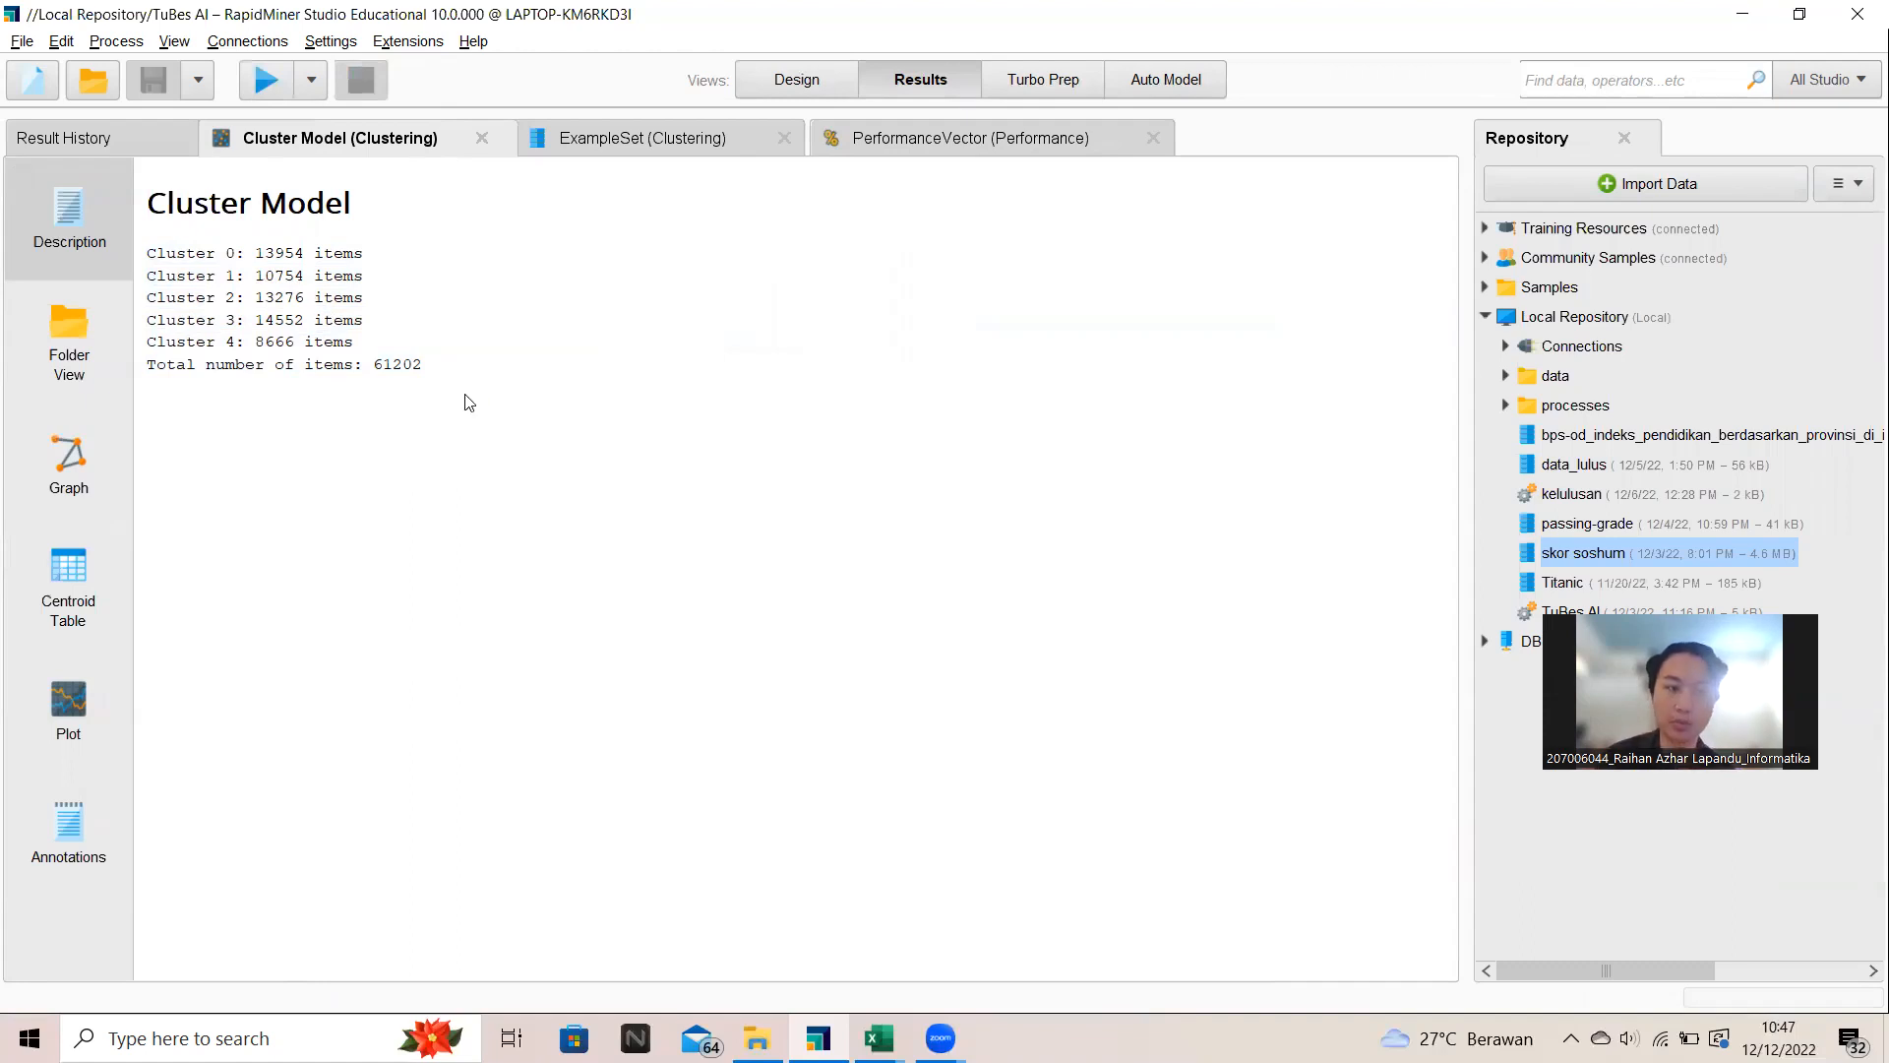
pyautogui.moveTo(382, 364); pyautogui.dragTo(433, 366)
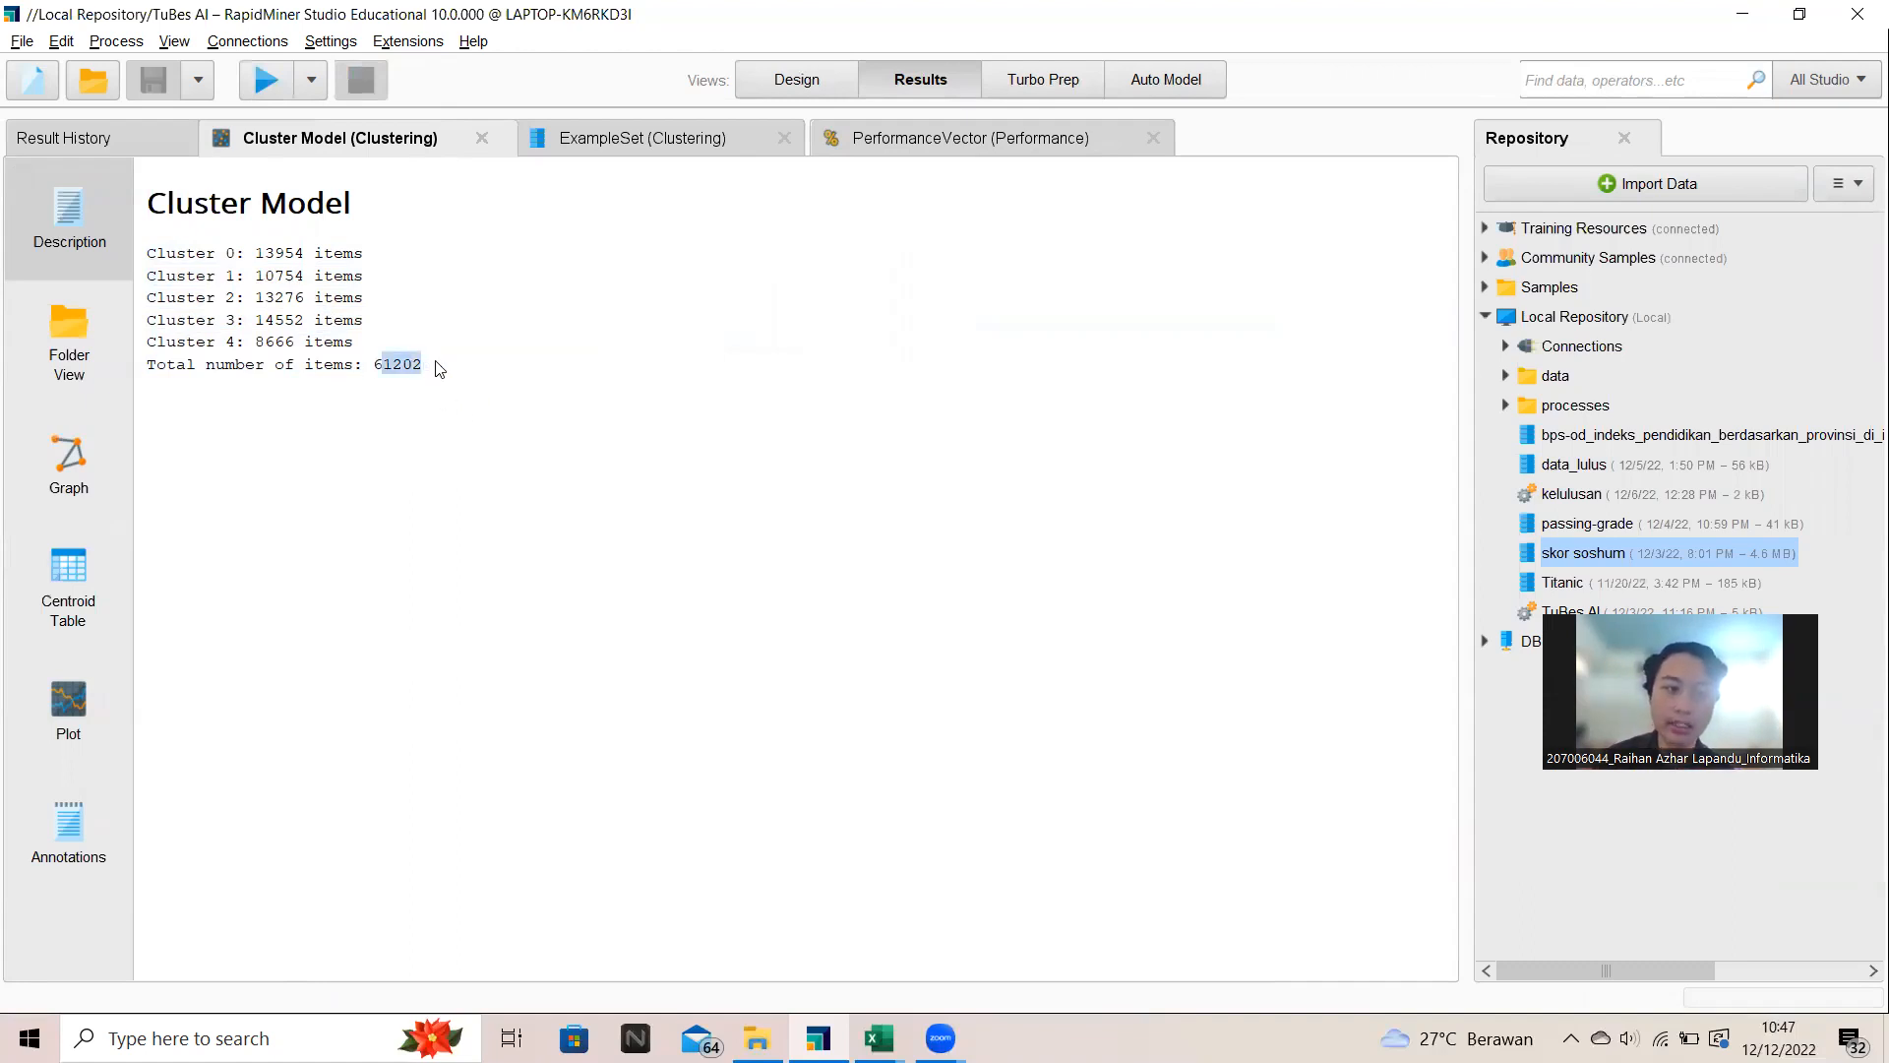
pyautogui.click(439, 369)
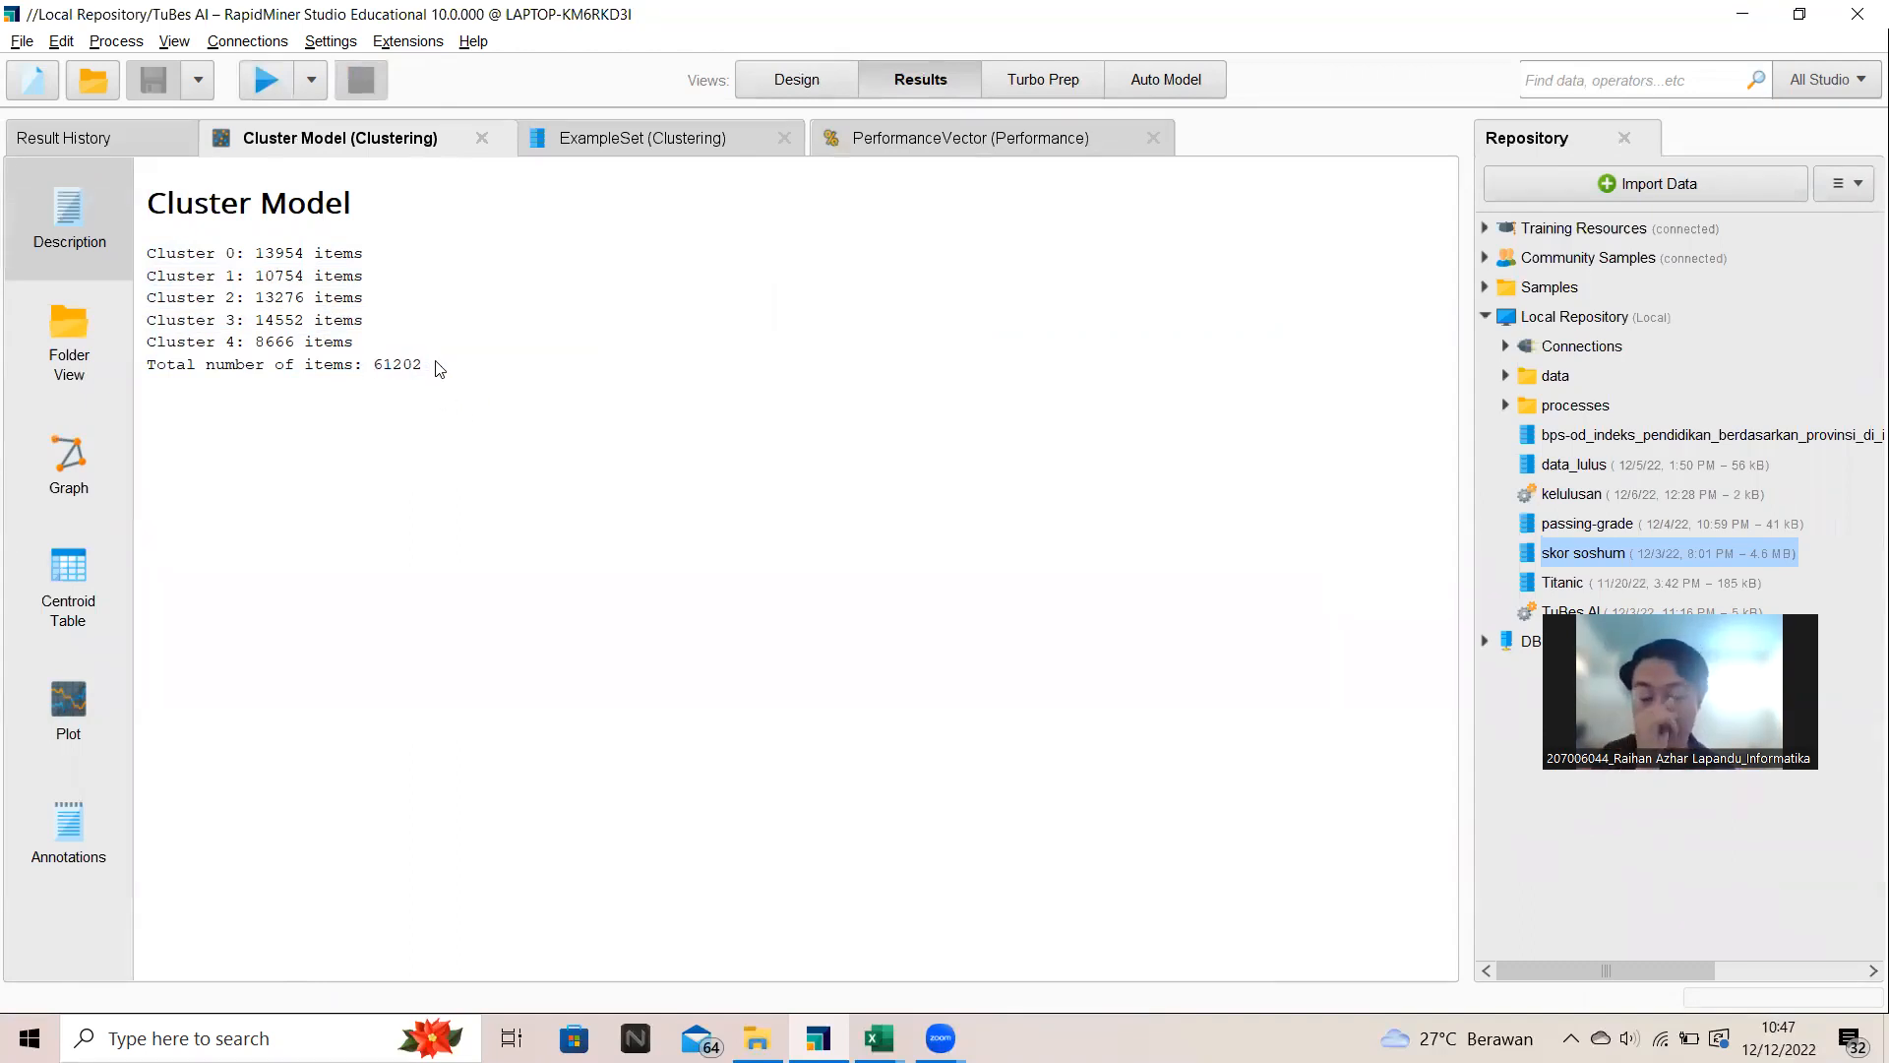
# Step: Examine the clustered ExampleSet data table with each row's assigned cluster and score columns
pyautogui.click(692, 141)
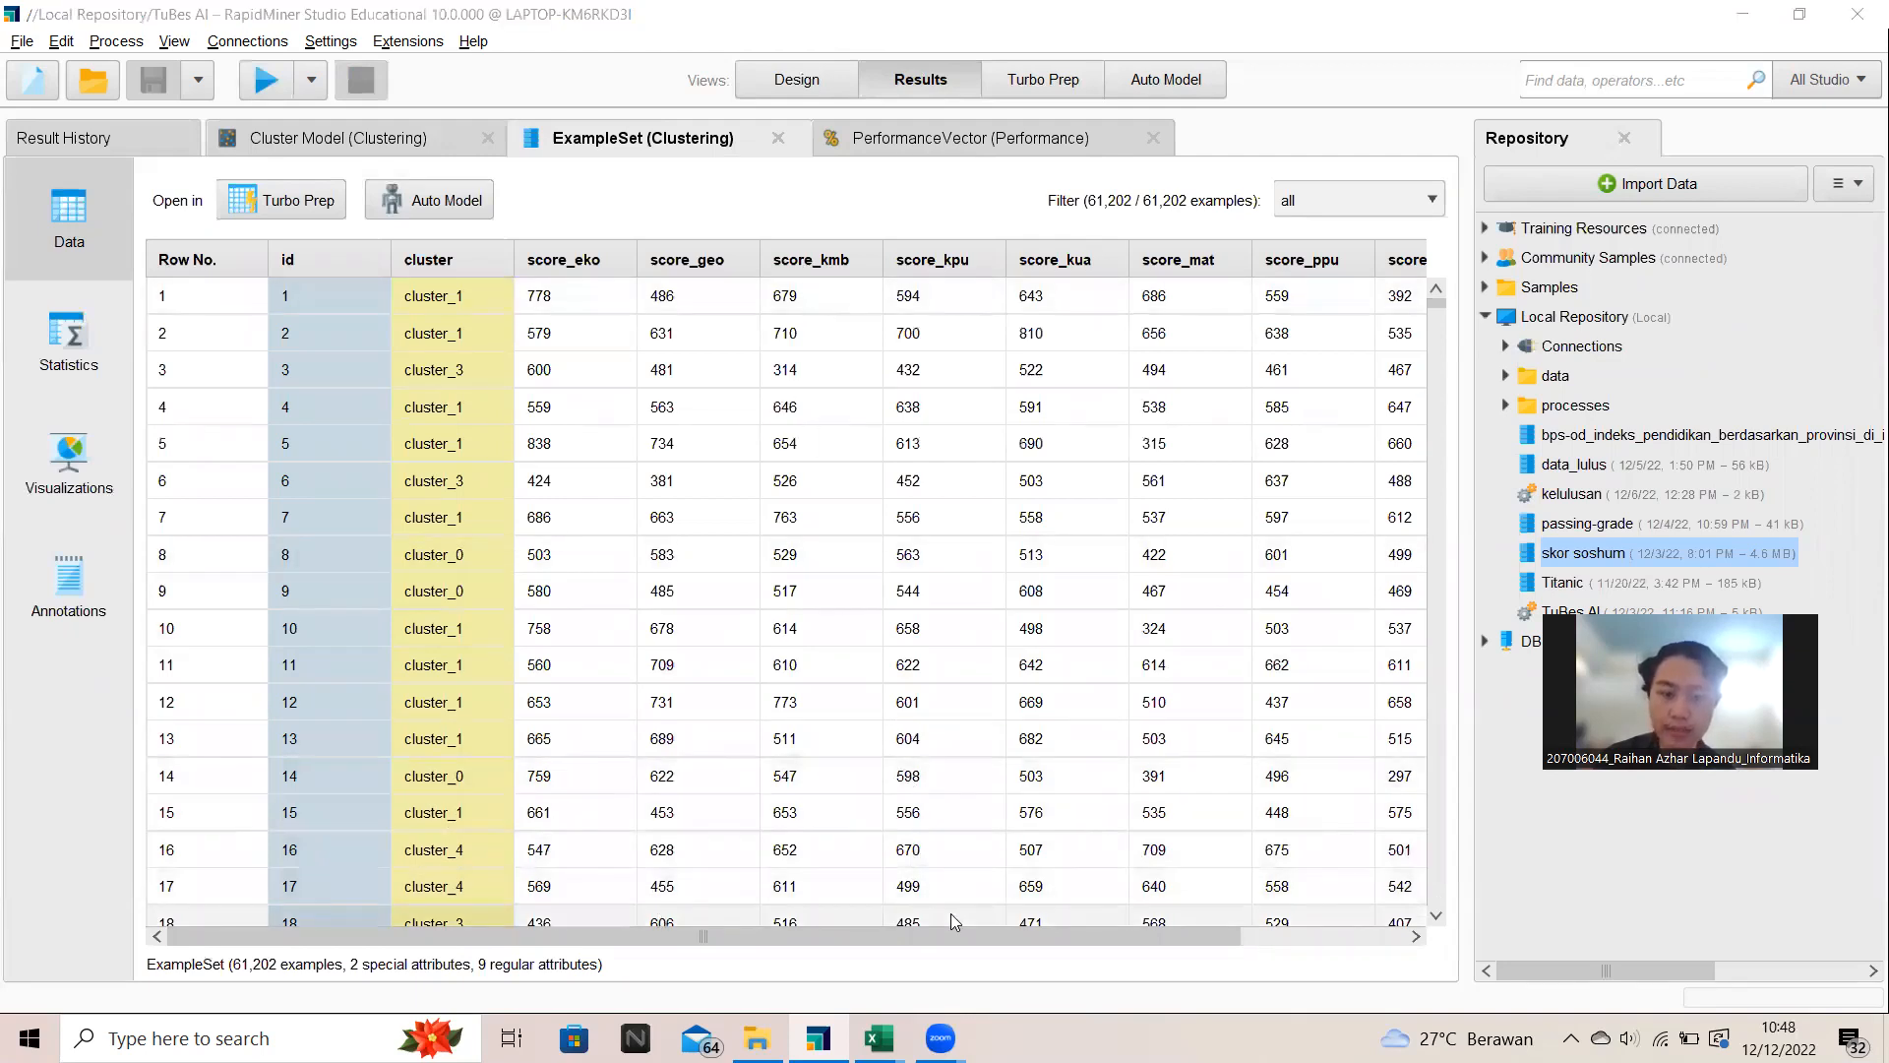
pyautogui.scroll(-10, 663, 479)
pyautogui.scroll(9, 664, 481)
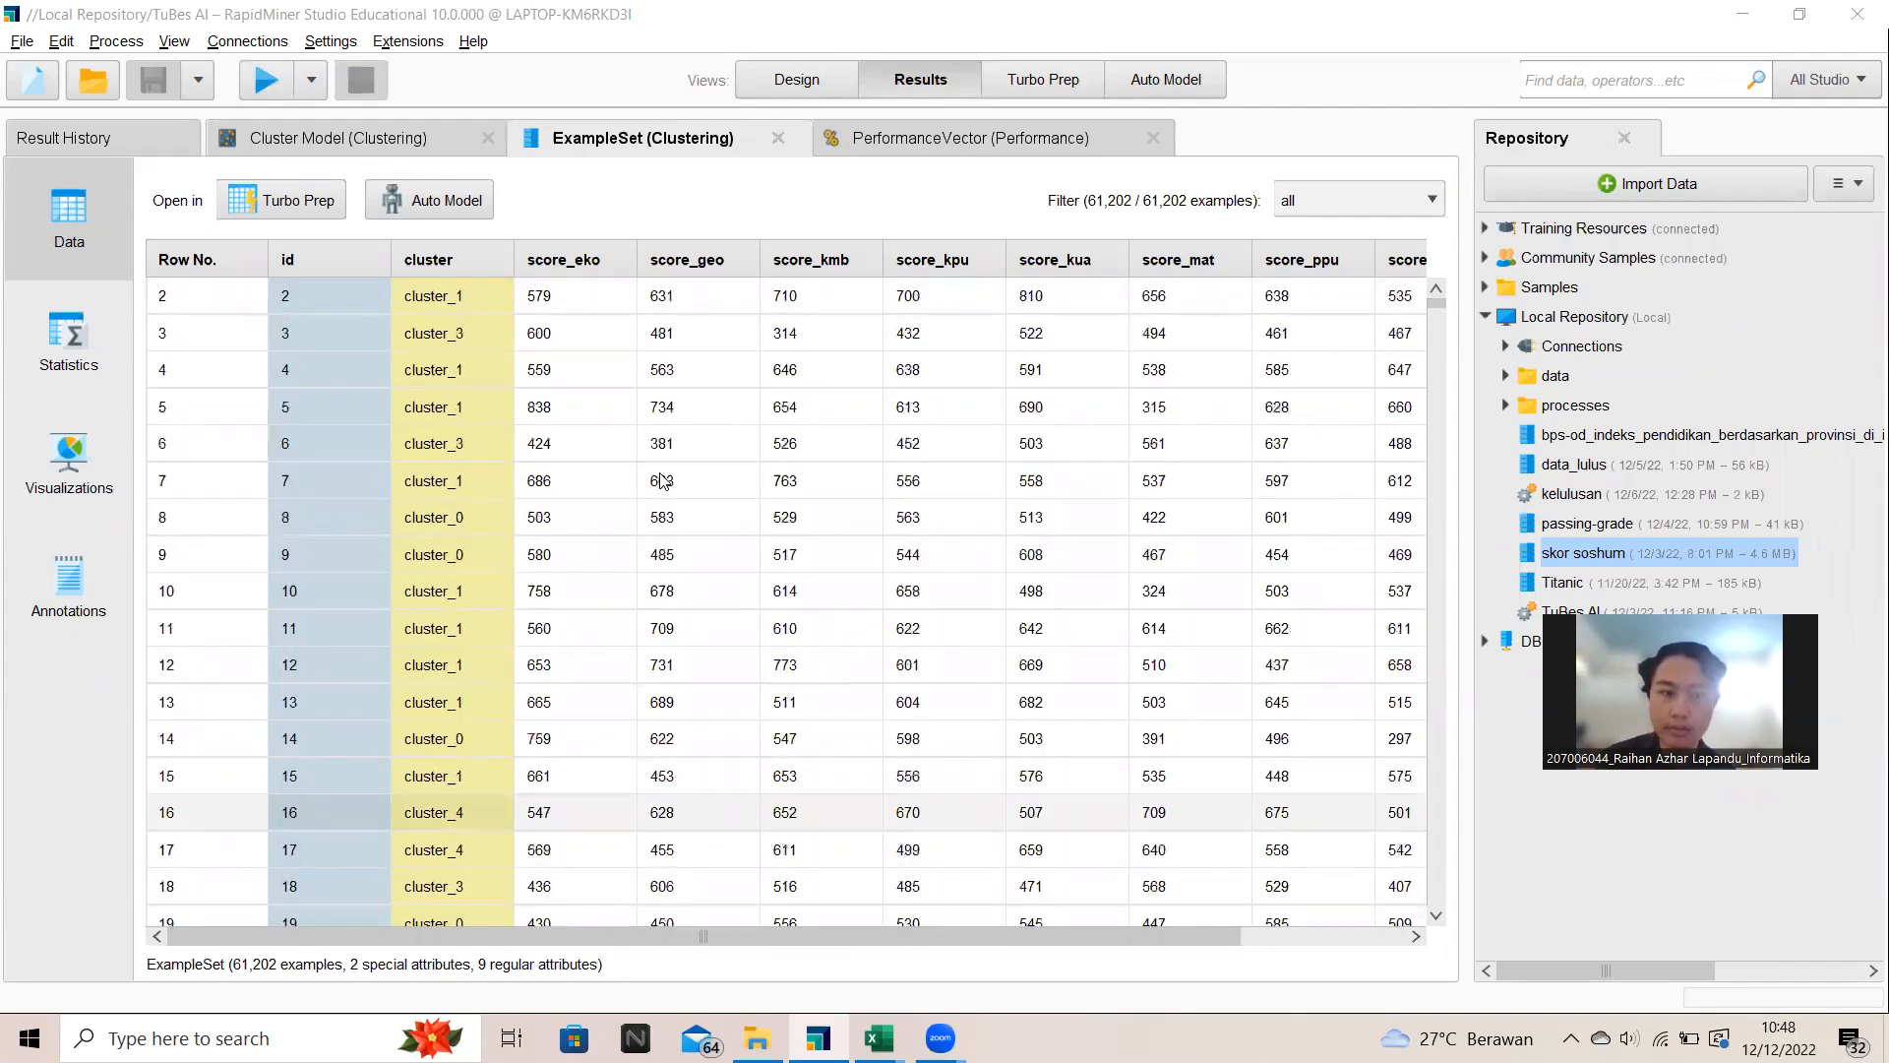
pyautogui.scroll(1, 663, 480)
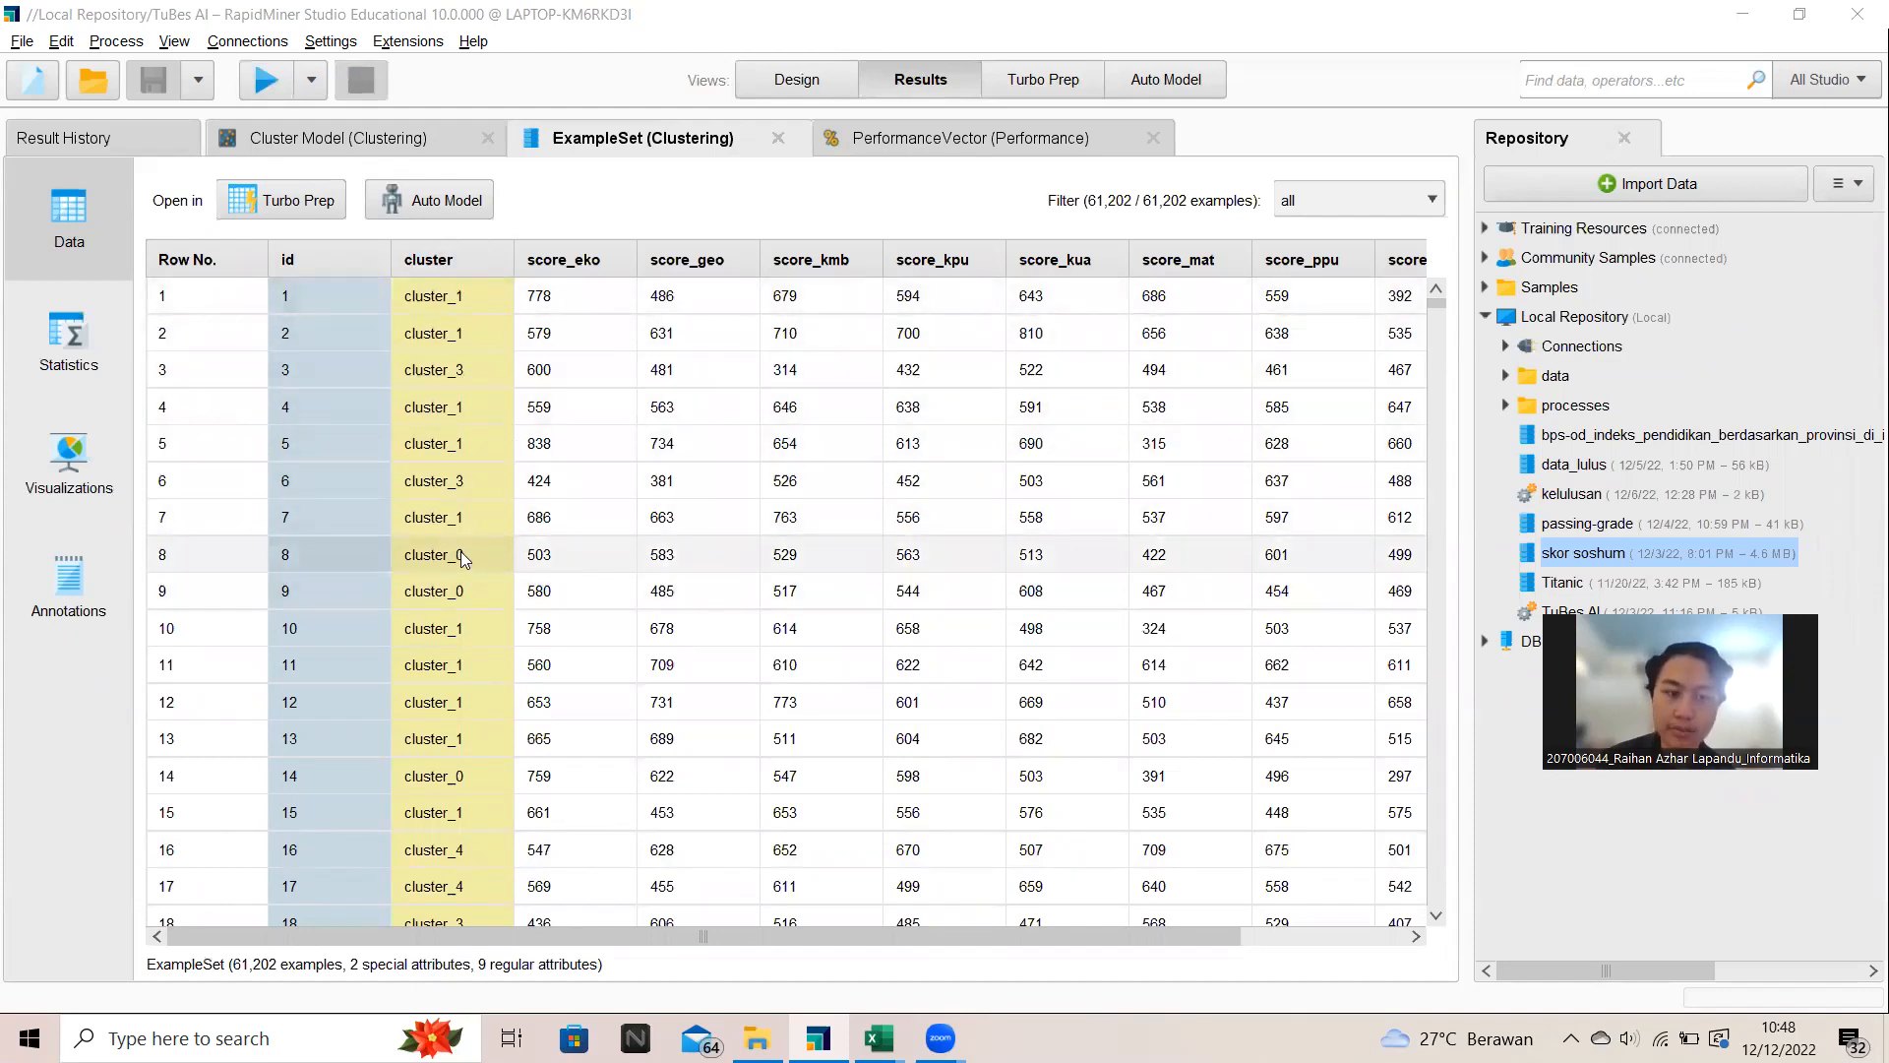
# Step: Copy the overall average within centroid distance value from the PerformanceVector results
pyautogui.click(869, 149)
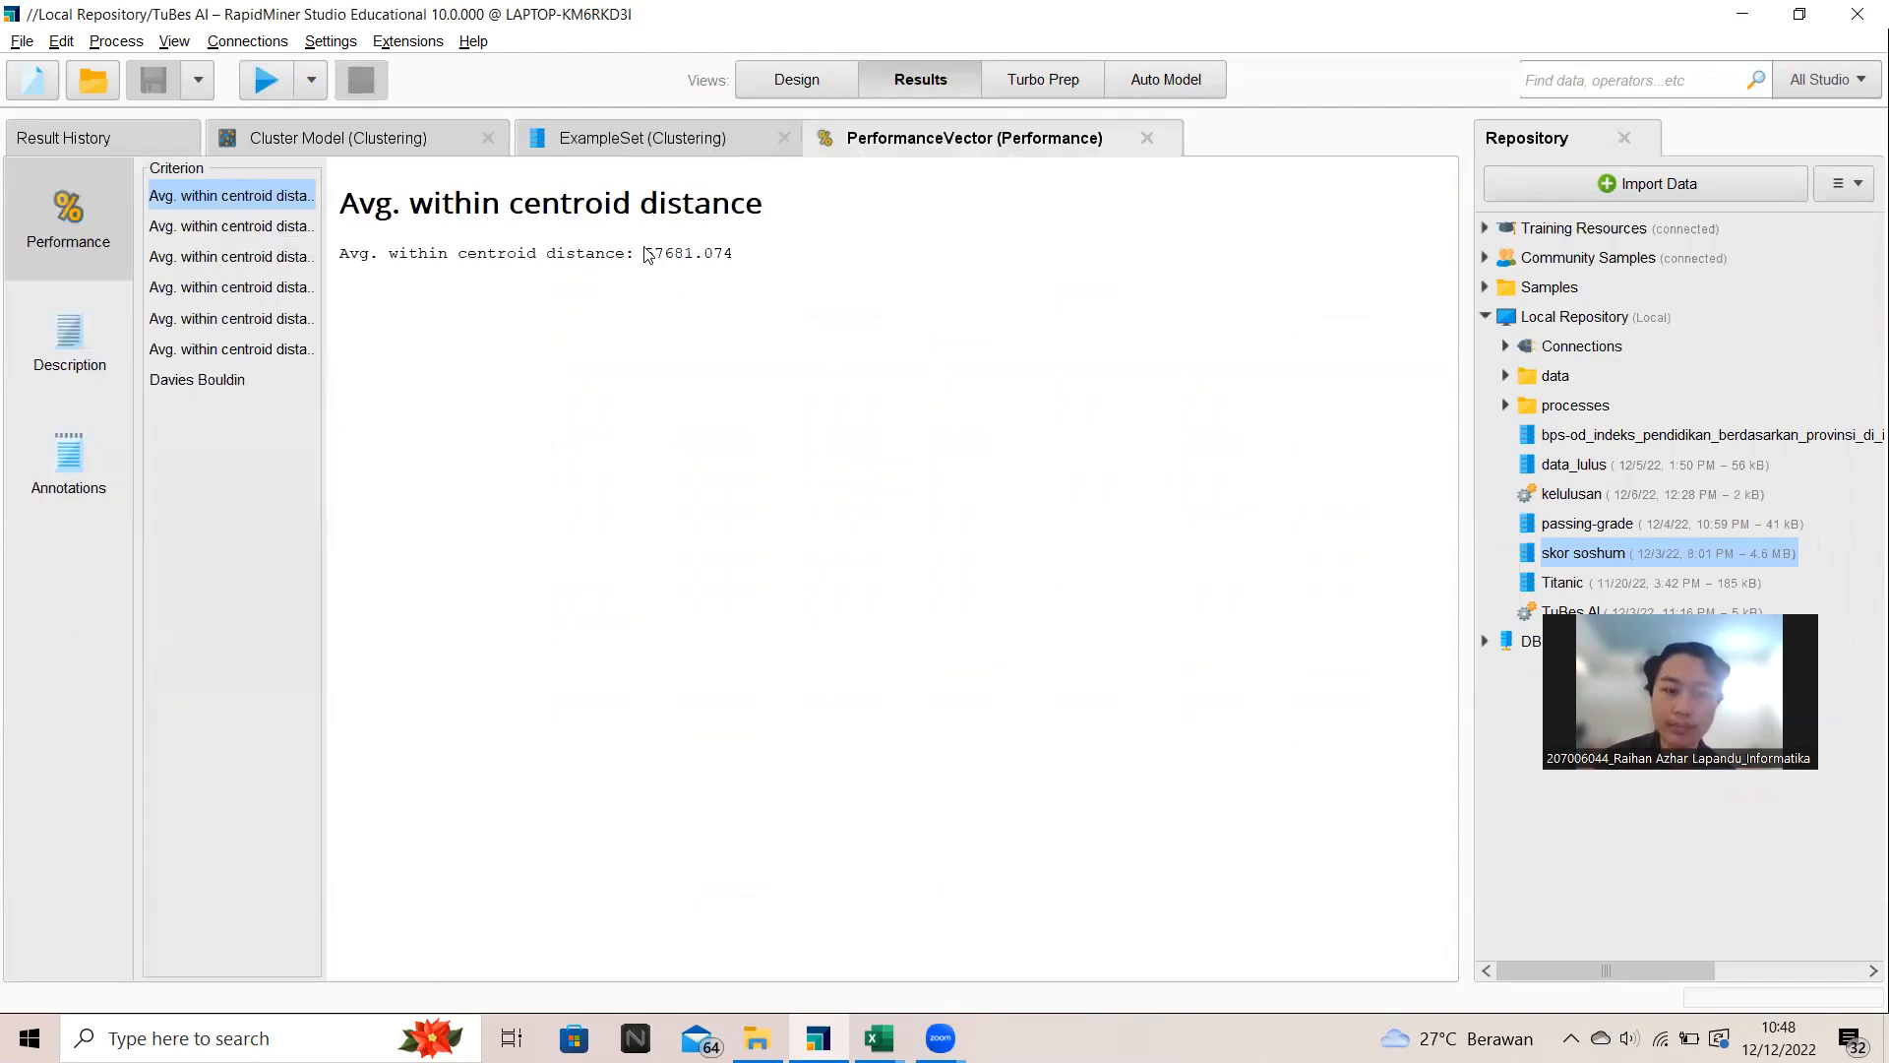
pyautogui.moveTo(648, 255); pyautogui.dragTo(717, 263)
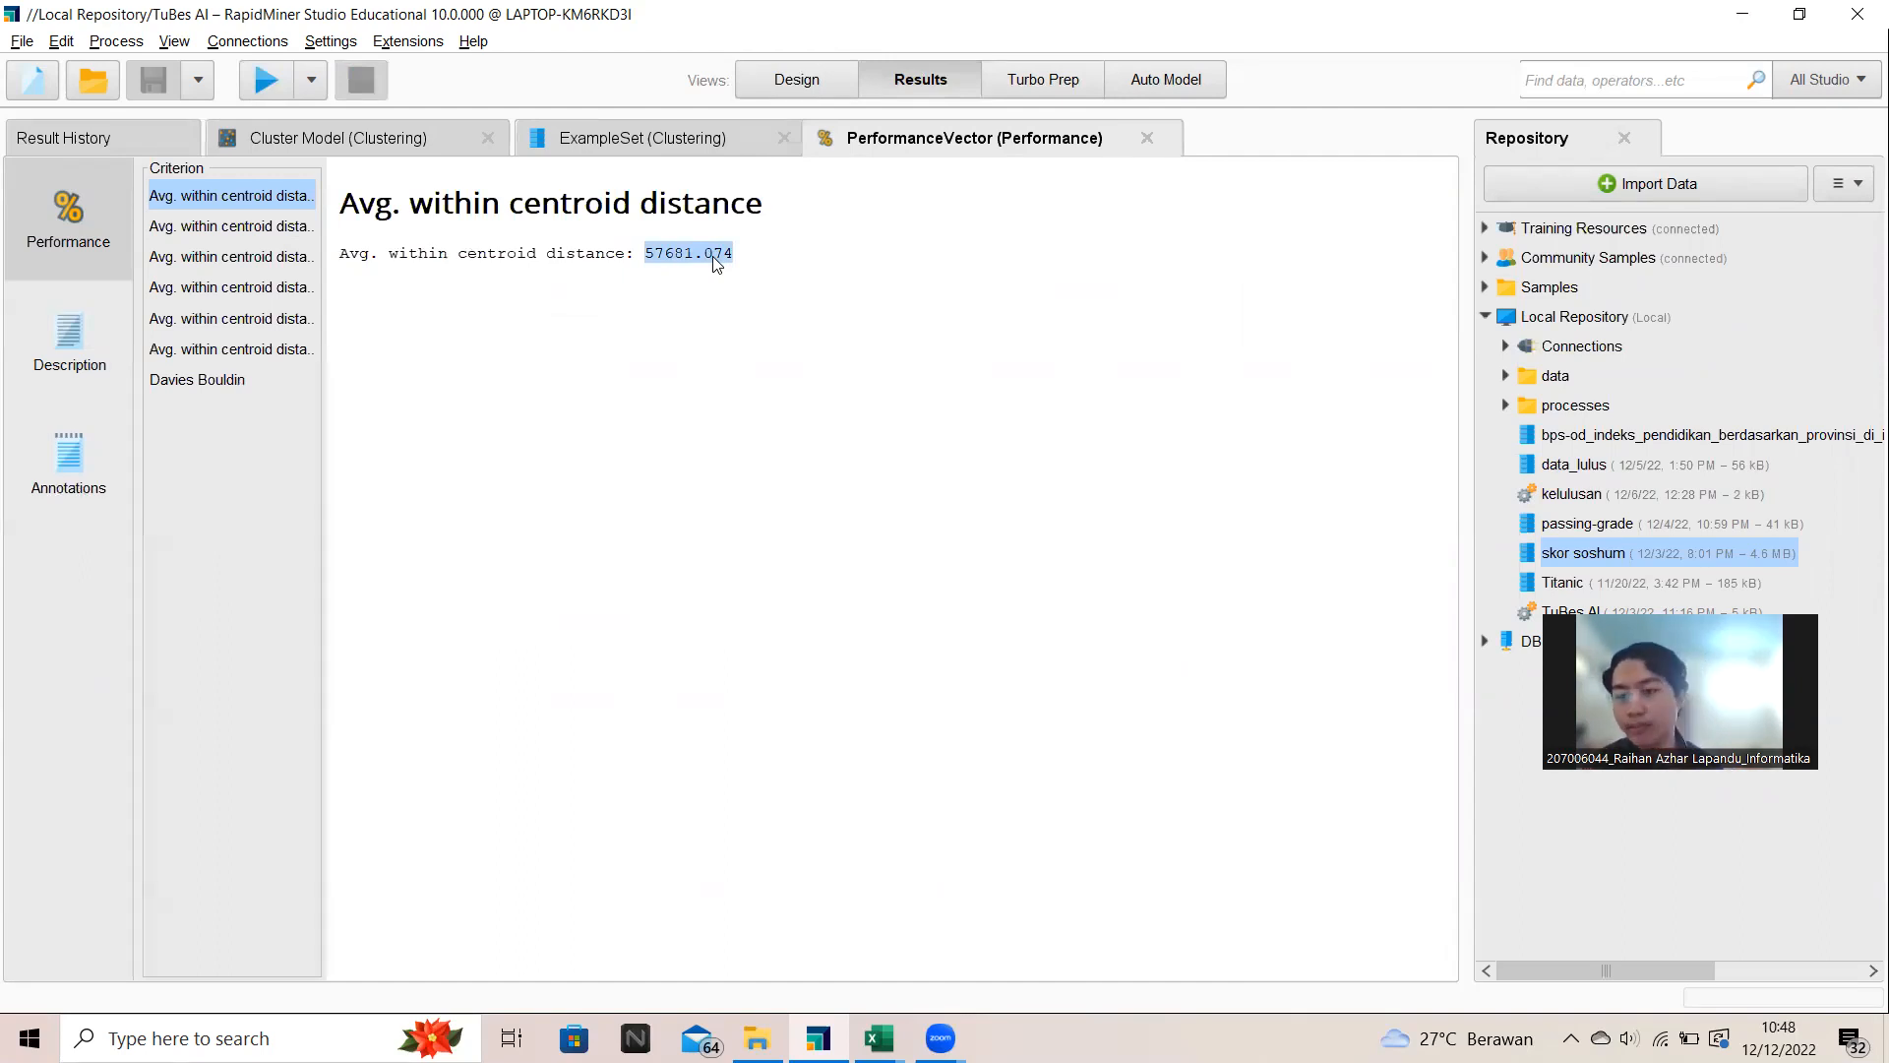
pyautogui.rightClick(716, 263)
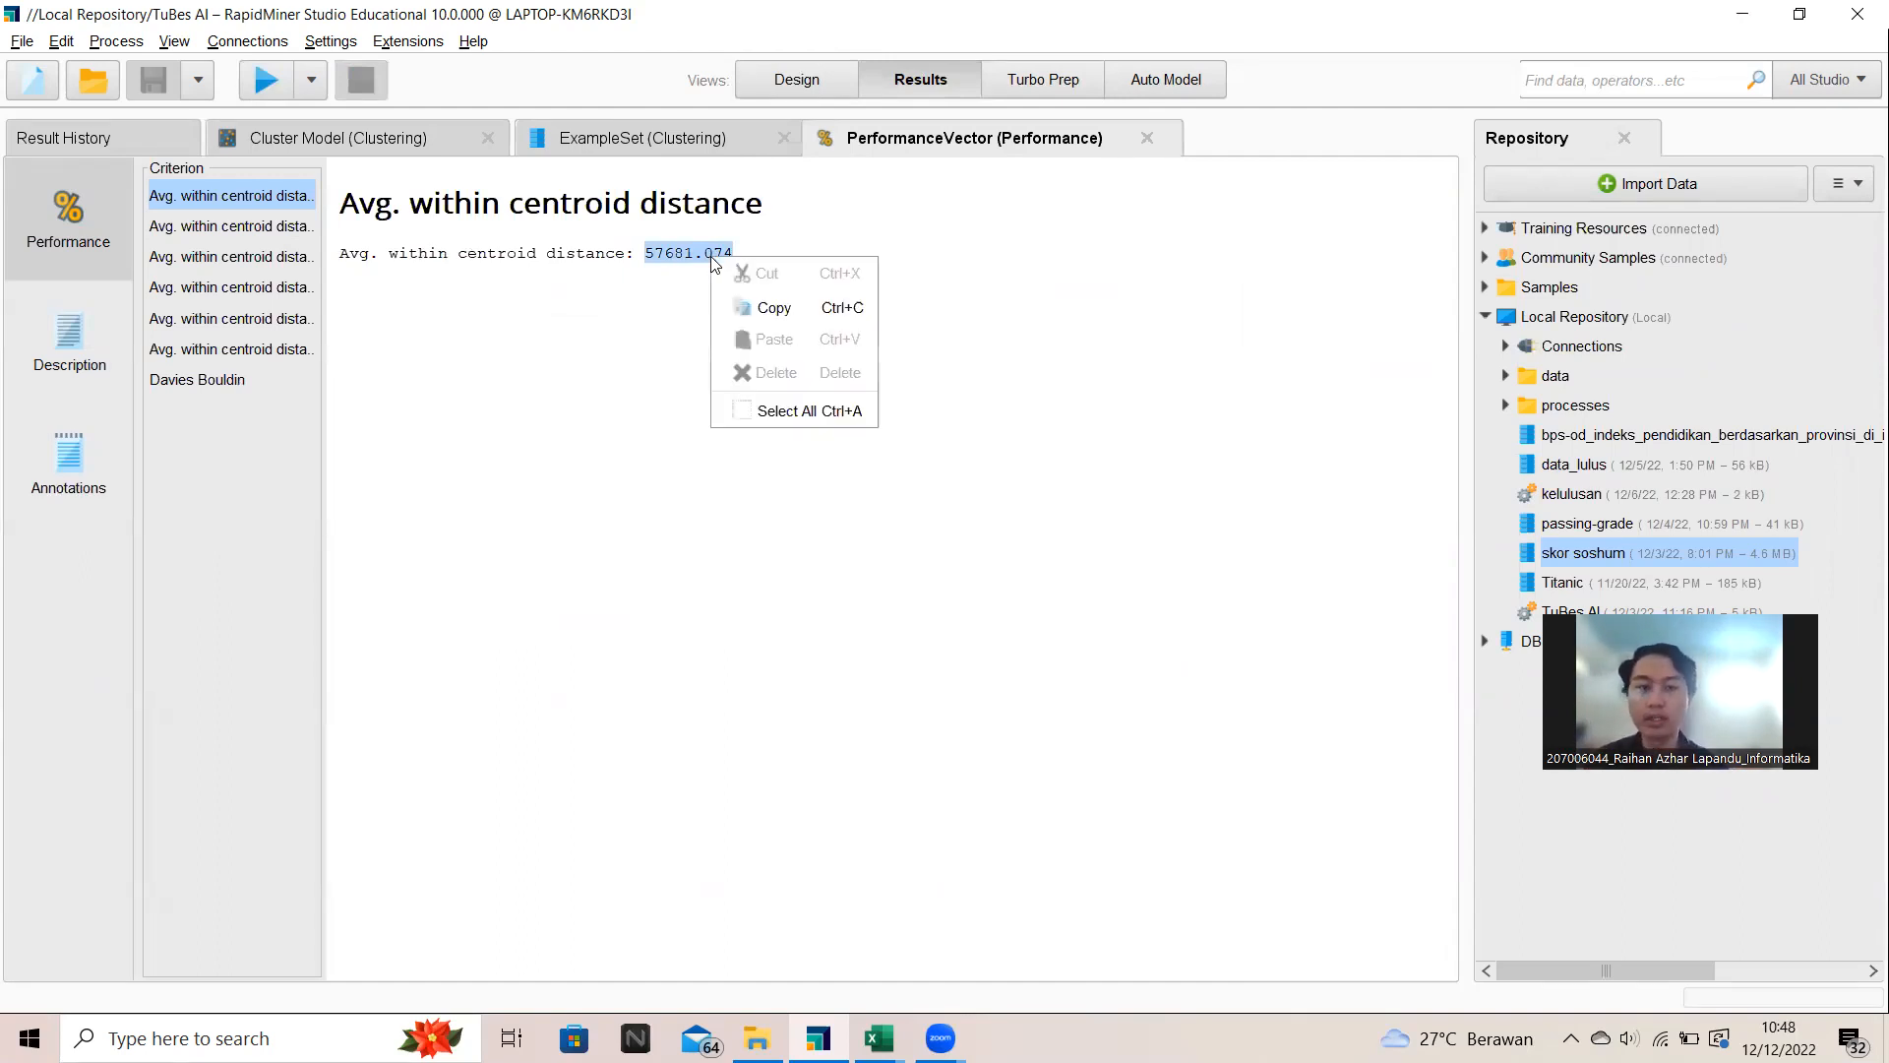
pyautogui.click(757, 306)
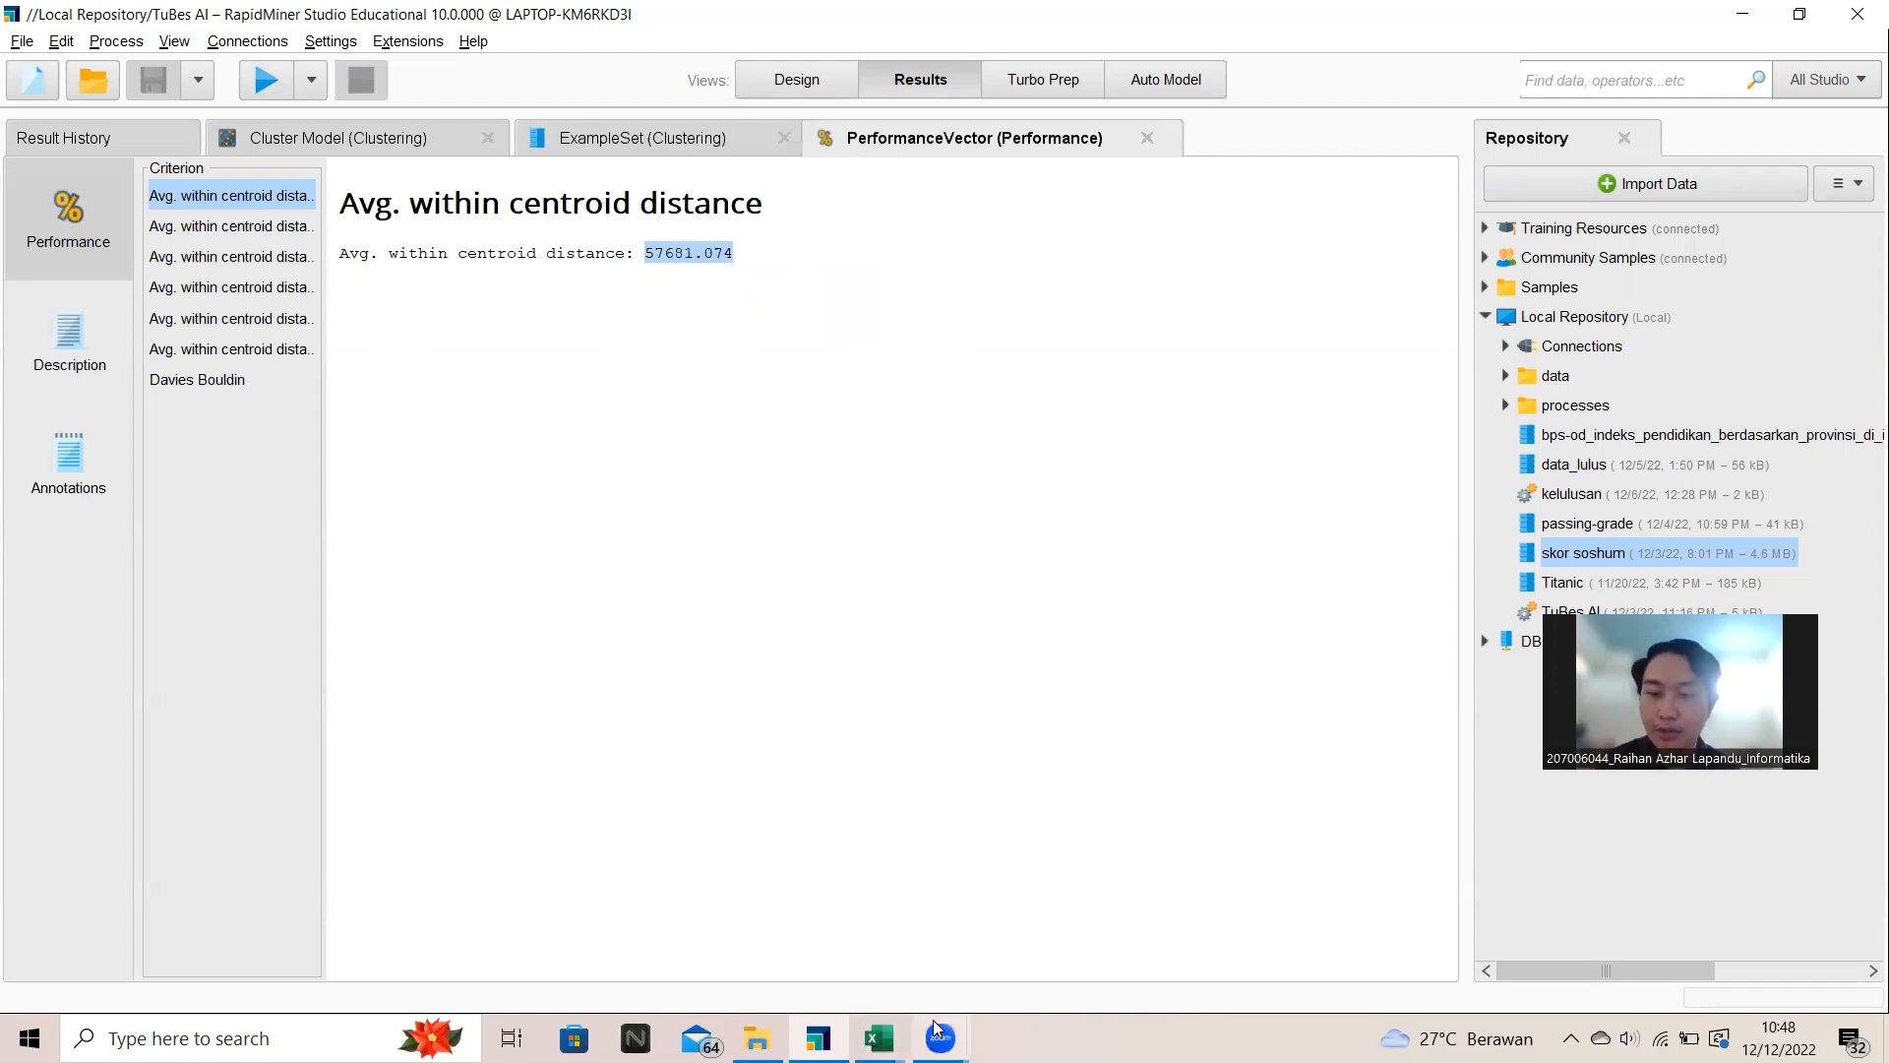
# Step: Switch to the Book1 workbook in Excel and paste the copied distance into cell C3
pyautogui.moveTo(958, 1013)
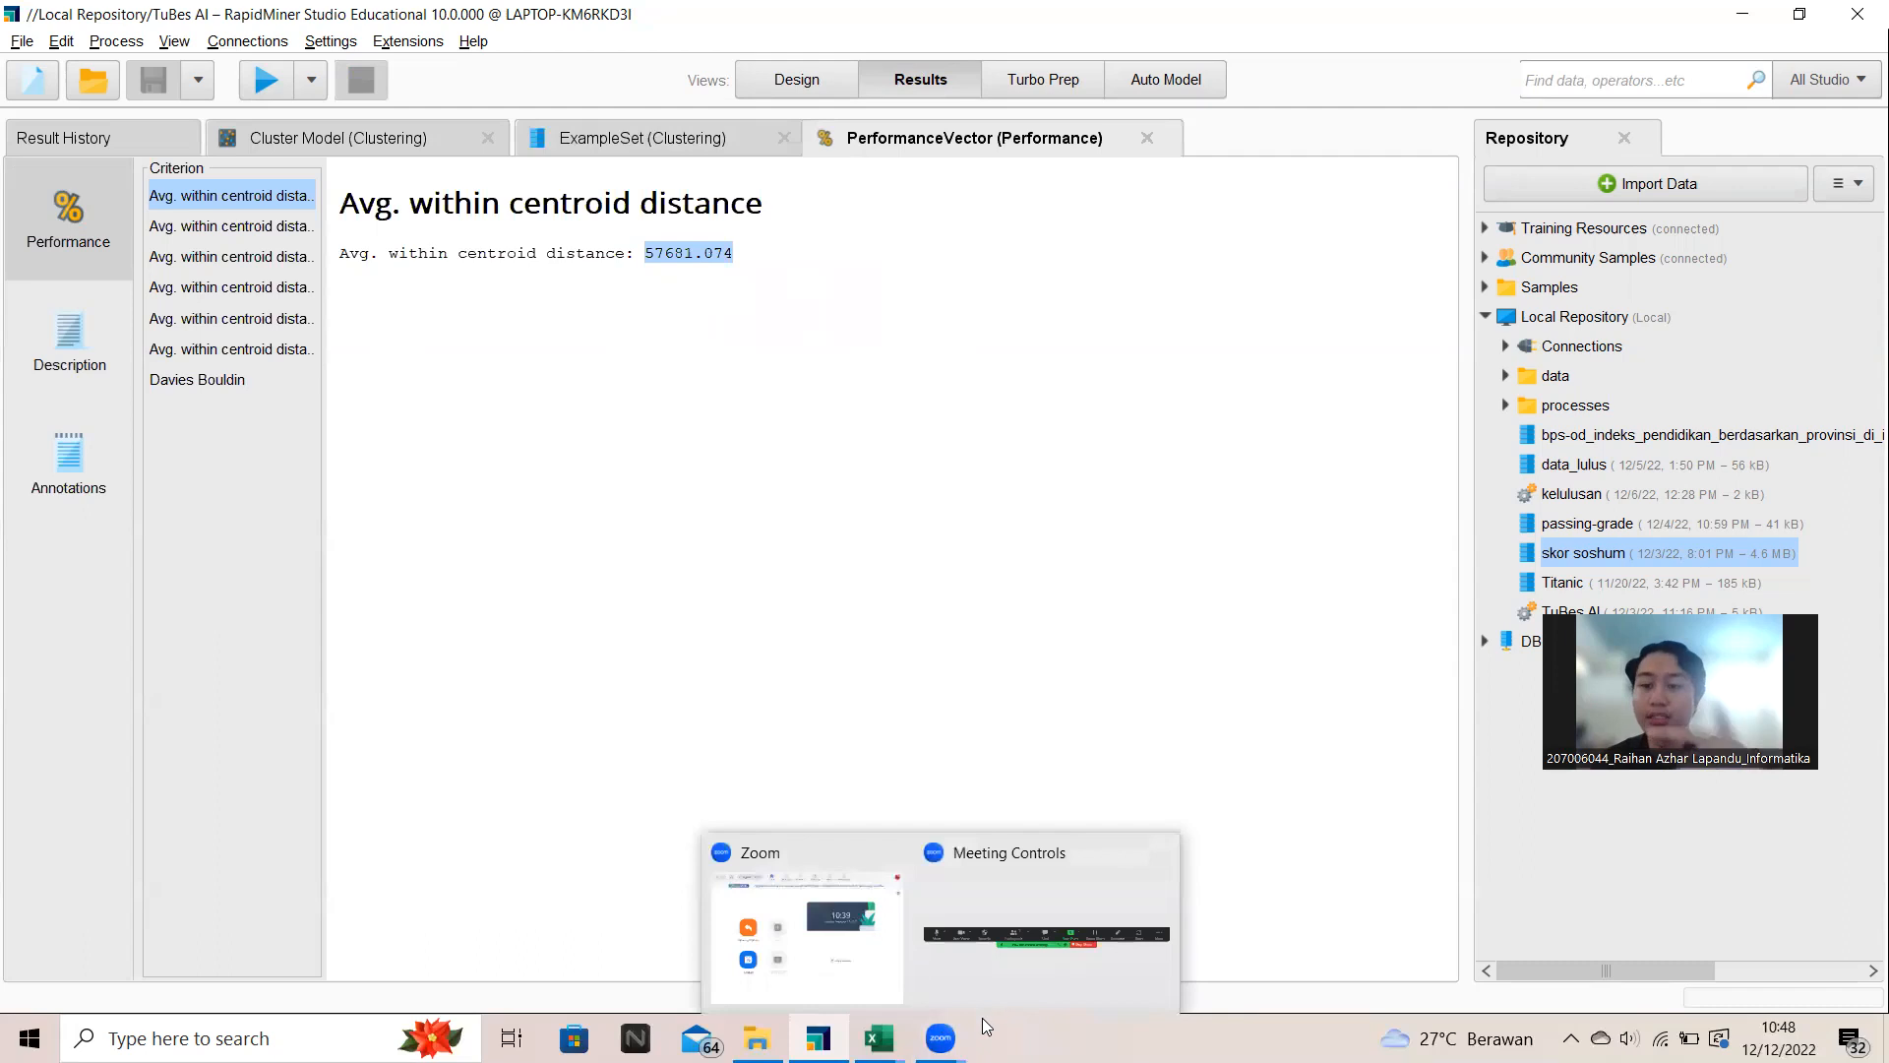
pyautogui.moveTo(877, 1039)
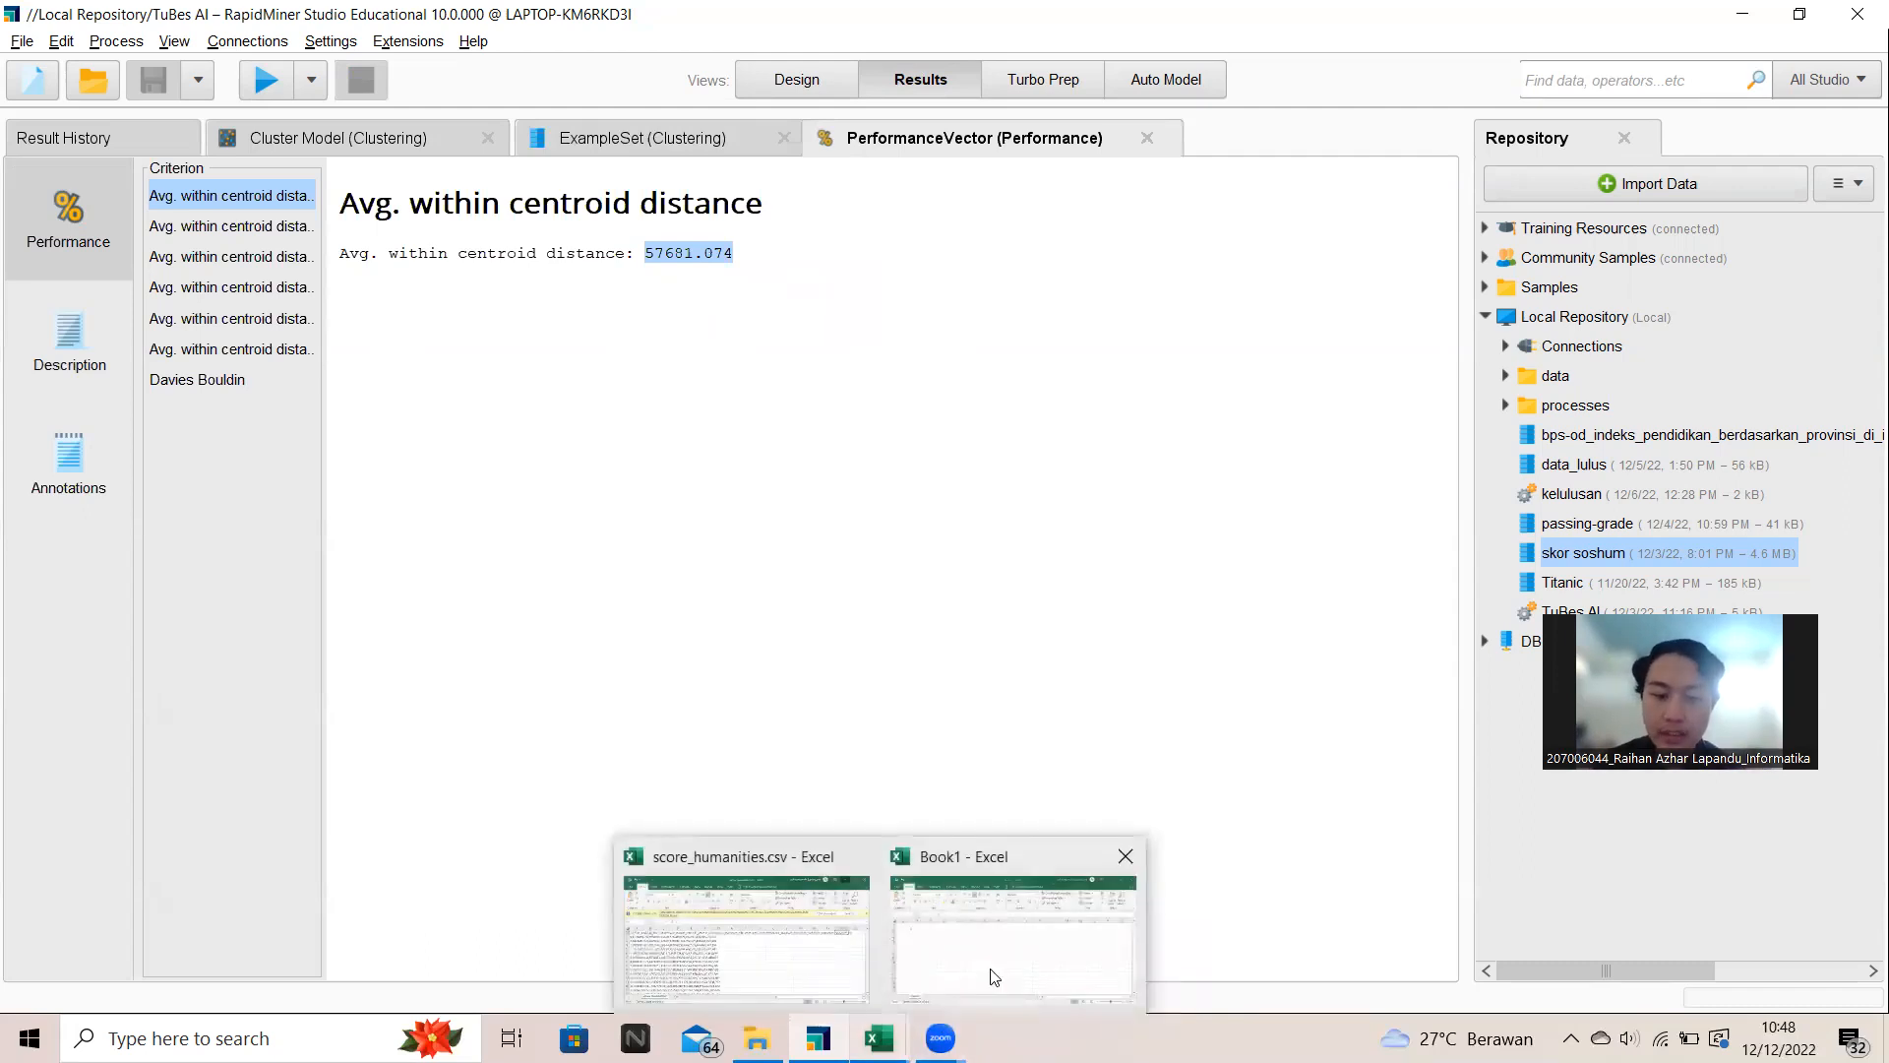
pyautogui.click(994, 976)
pyautogui.click(360, 495)
pyautogui.click(367, 478)
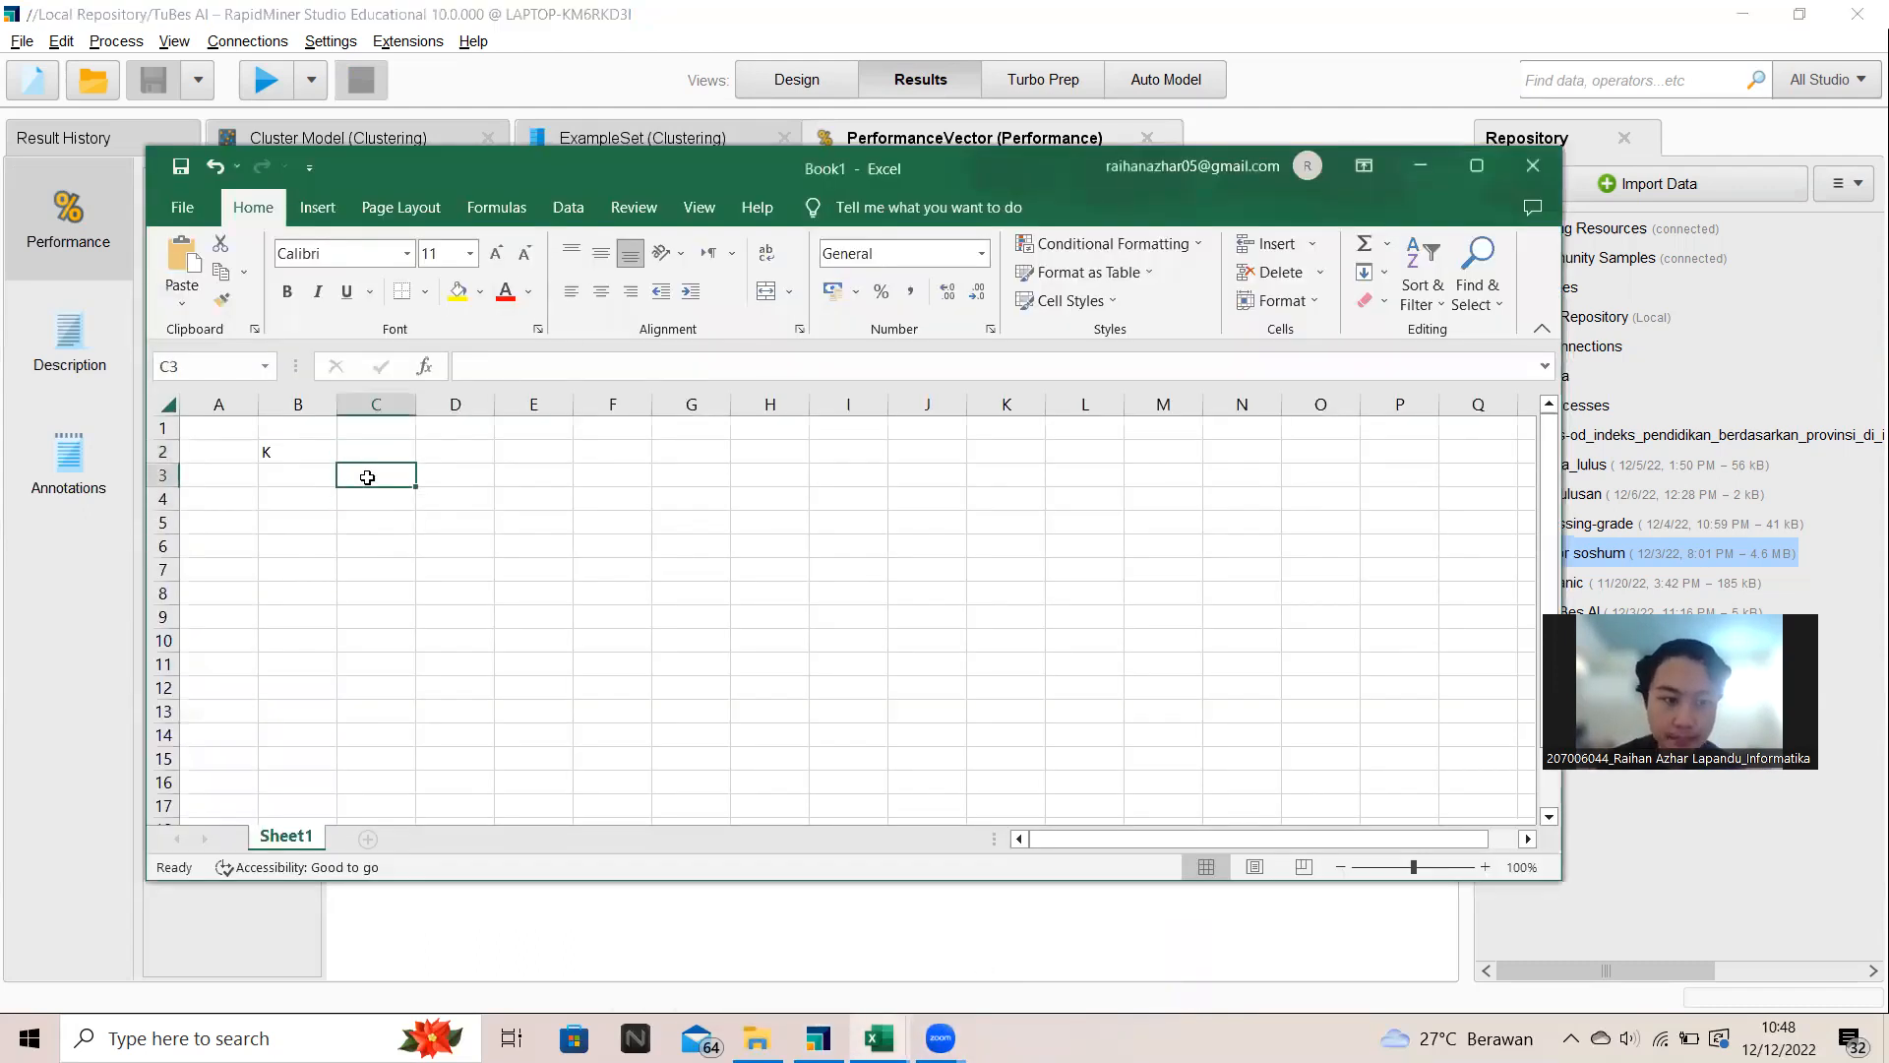
pyautogui.hotkey('ctrl', 'v')
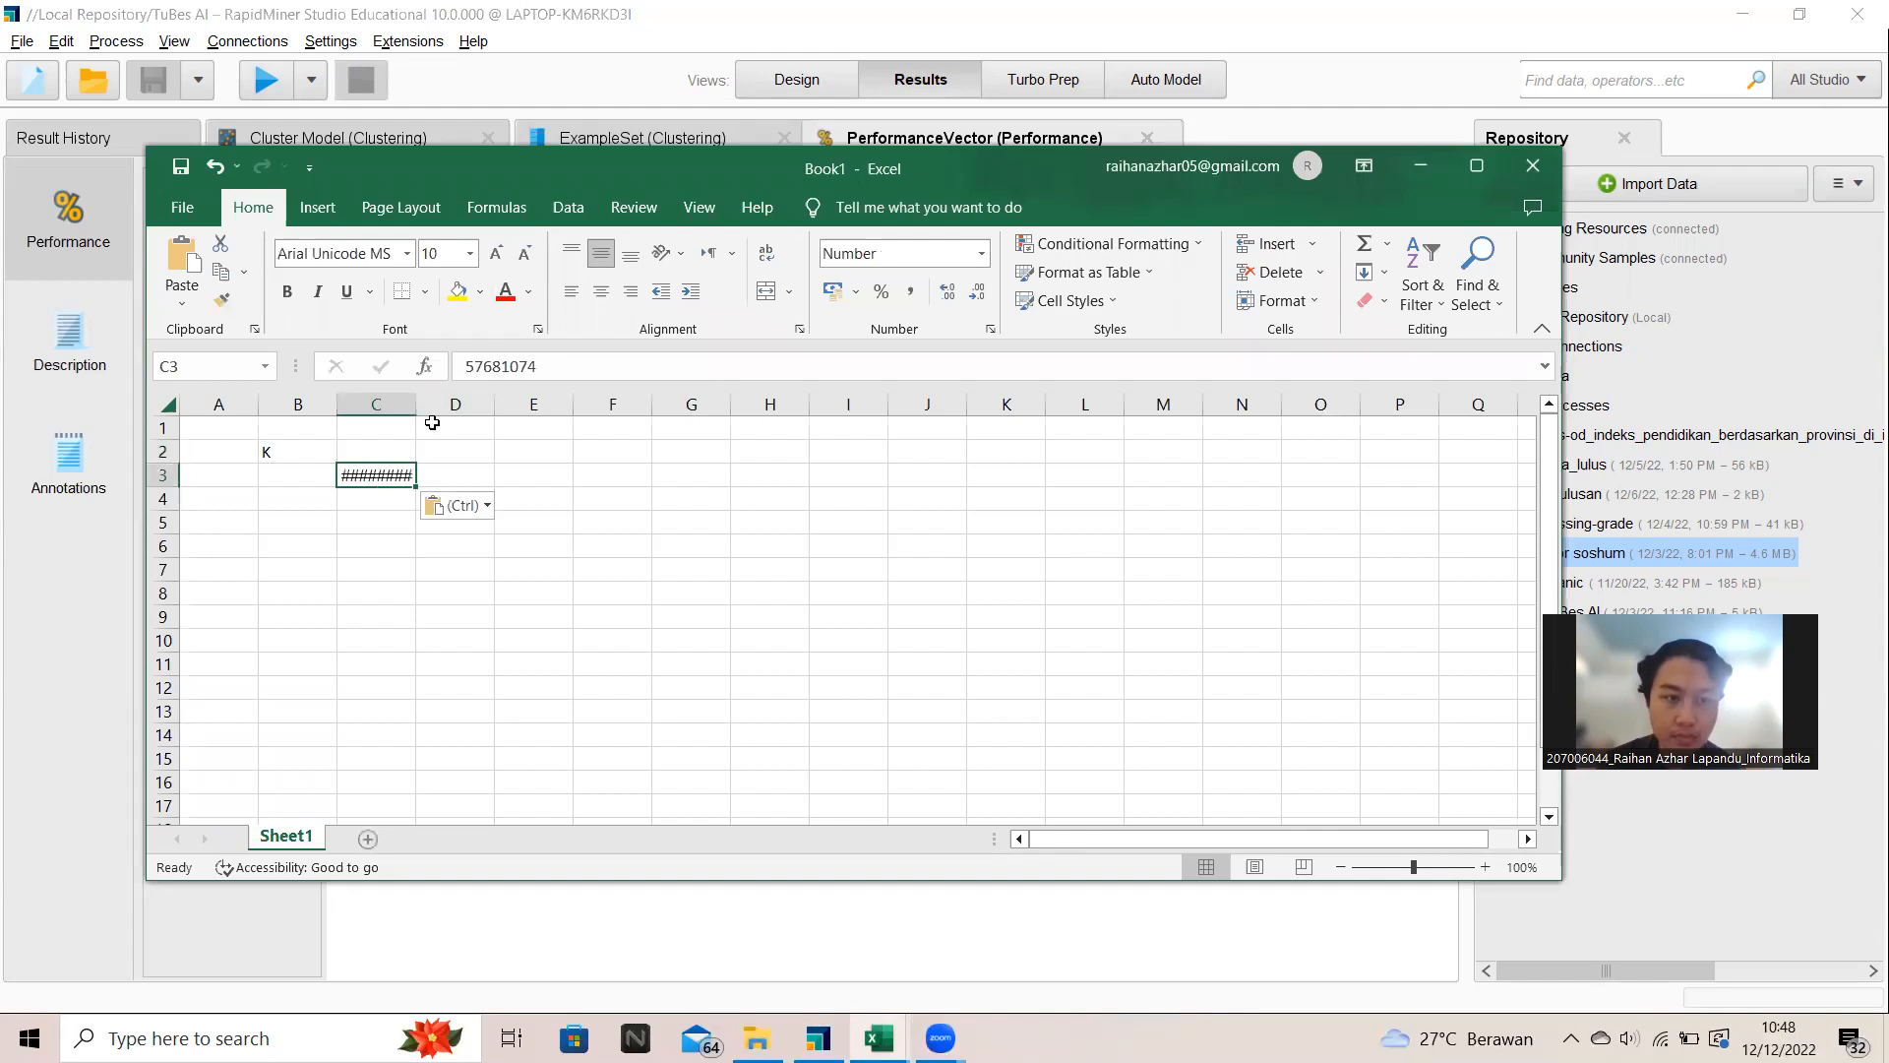
# Step: Widen column C to fit the pasted distance and set cell C3's number format to General
pyautogui.moveTo(416, 397); pyautogui.dragTo(447, 404)
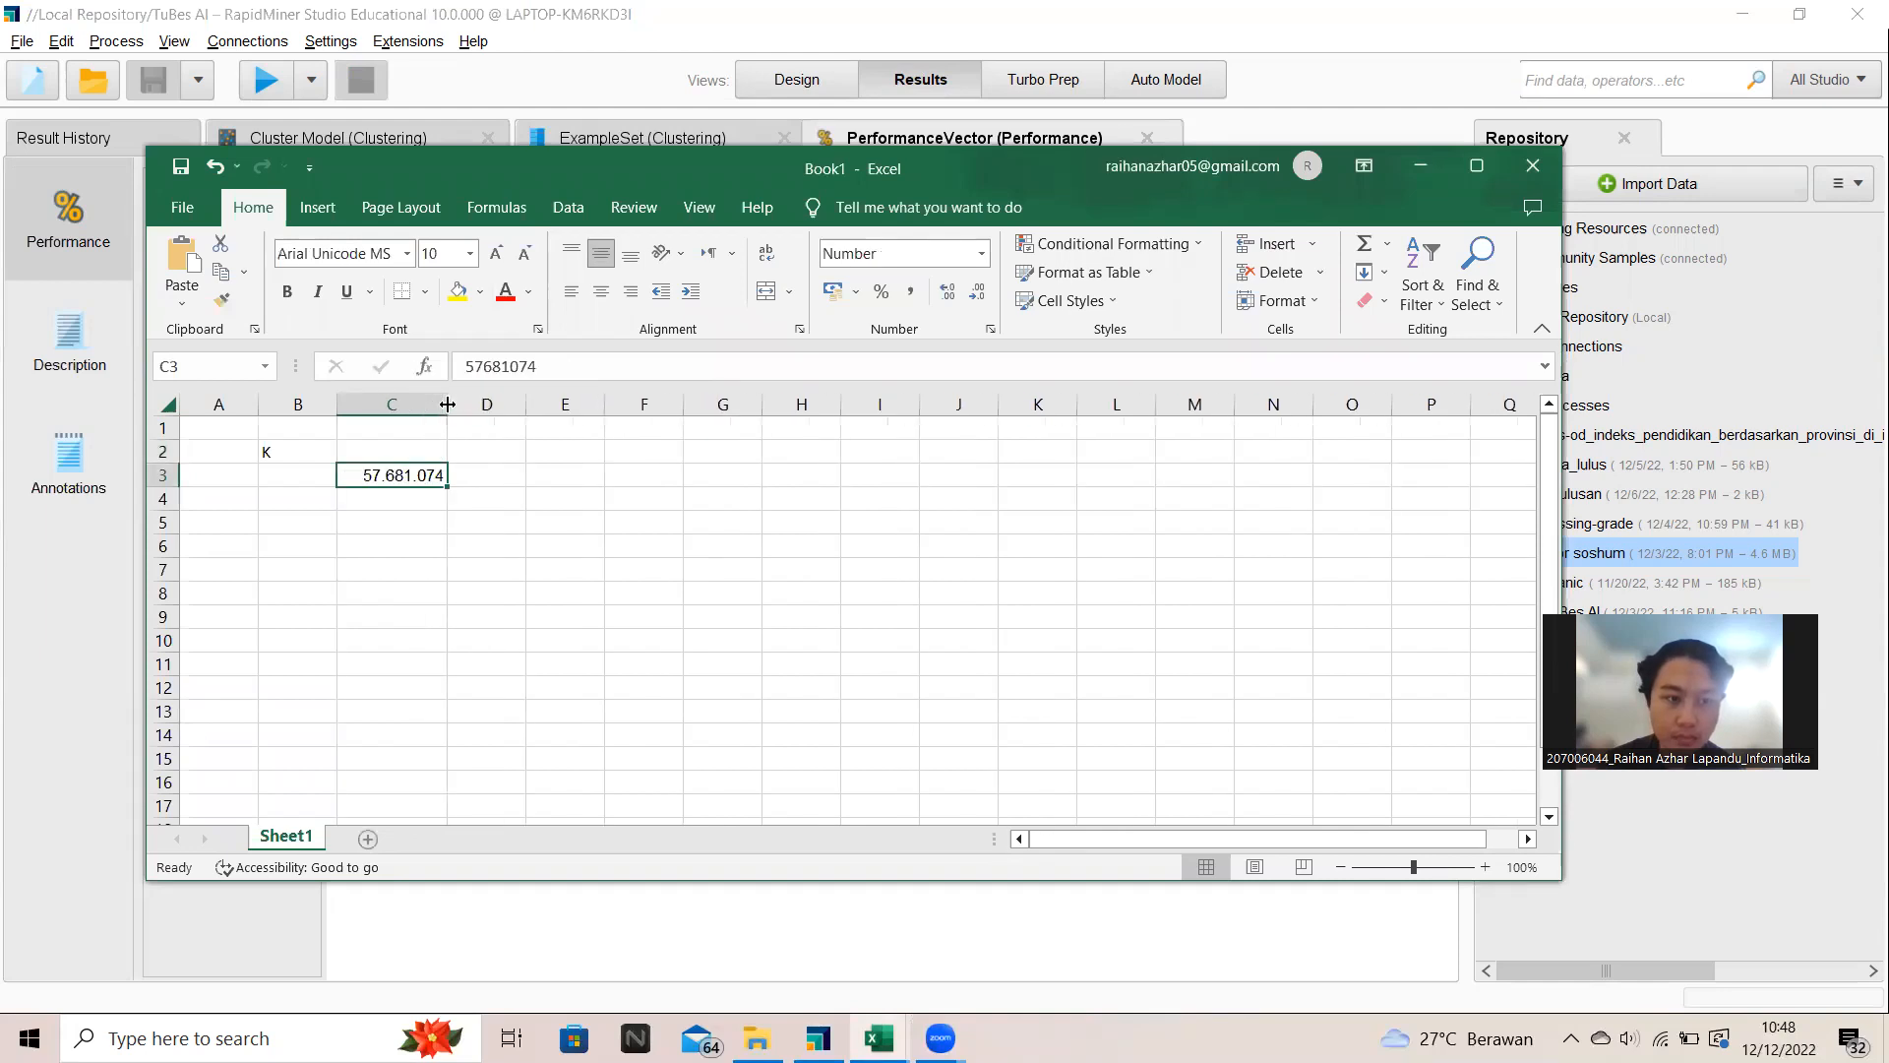
pyautogui.click(981, 261)
pyautogui.click(866, 286)
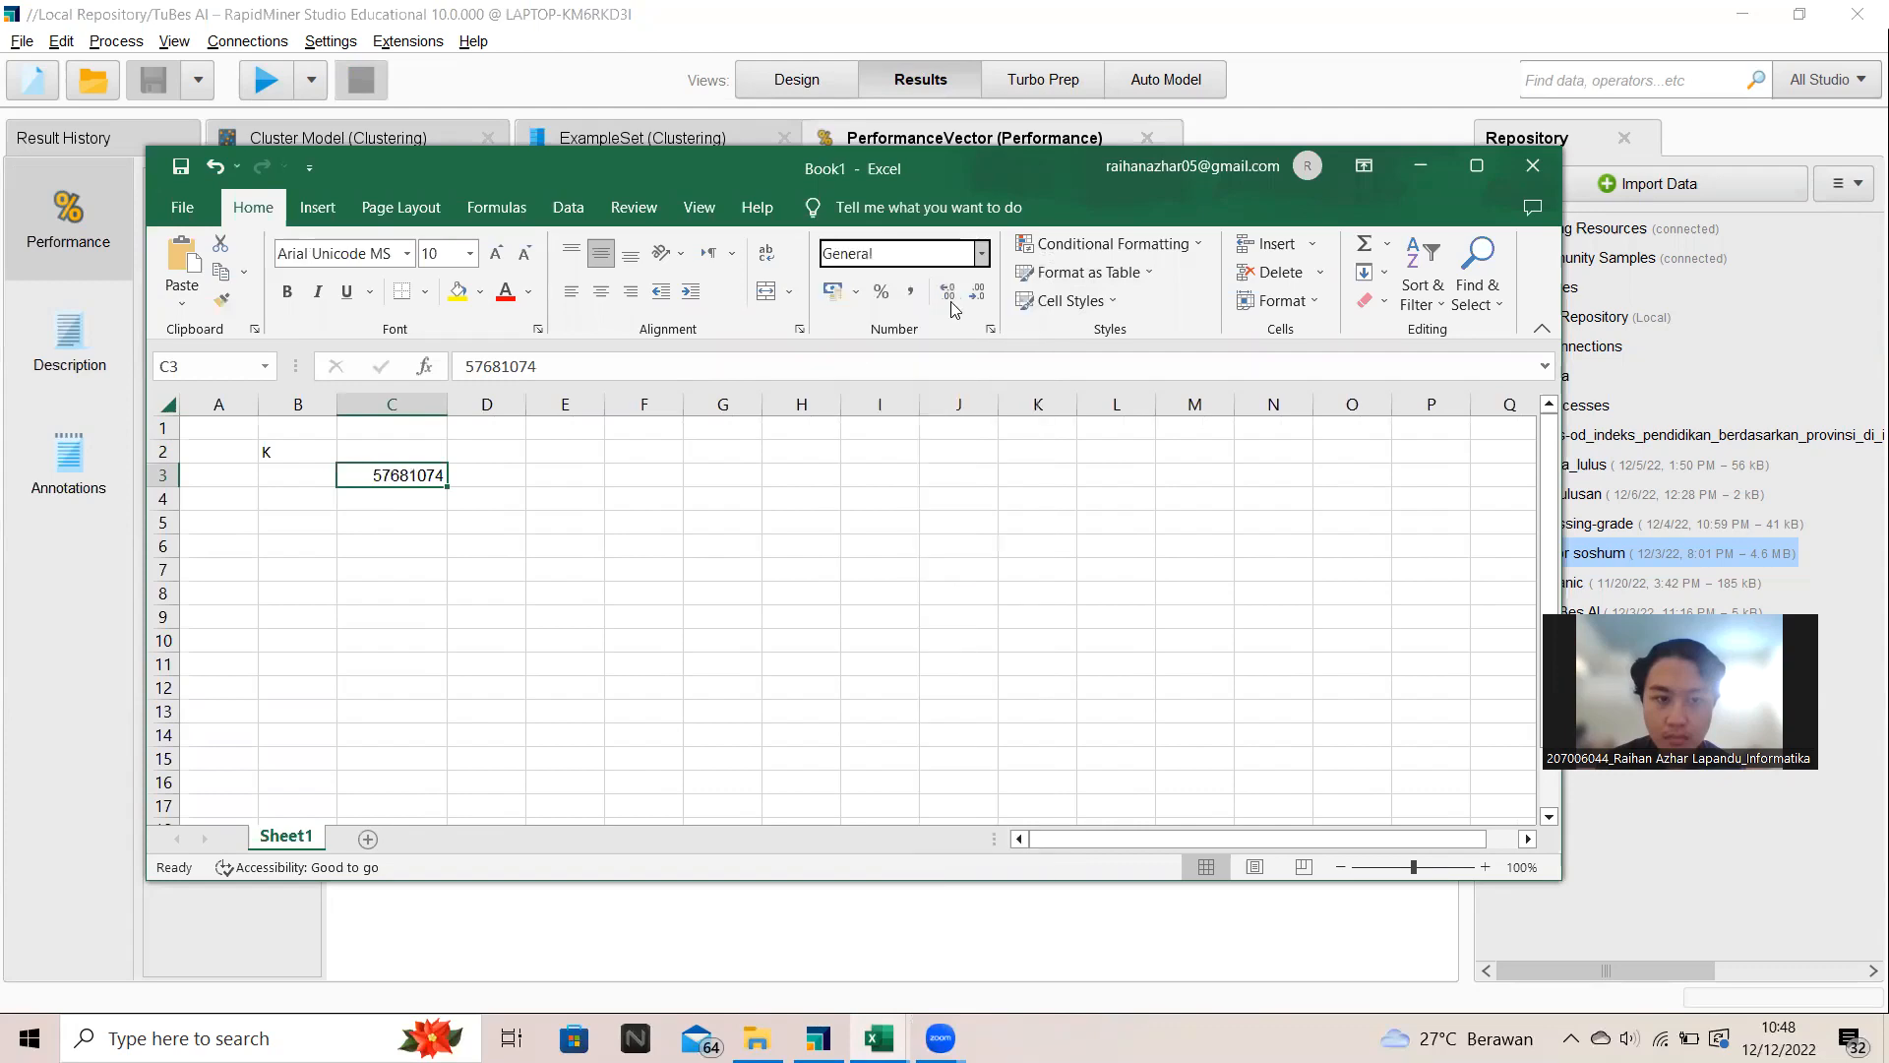
# Step: Enter the header "Jarak" in C2 and the value 5 under K in B3, and minimize the workbook
pyautogui.click(430, 454)
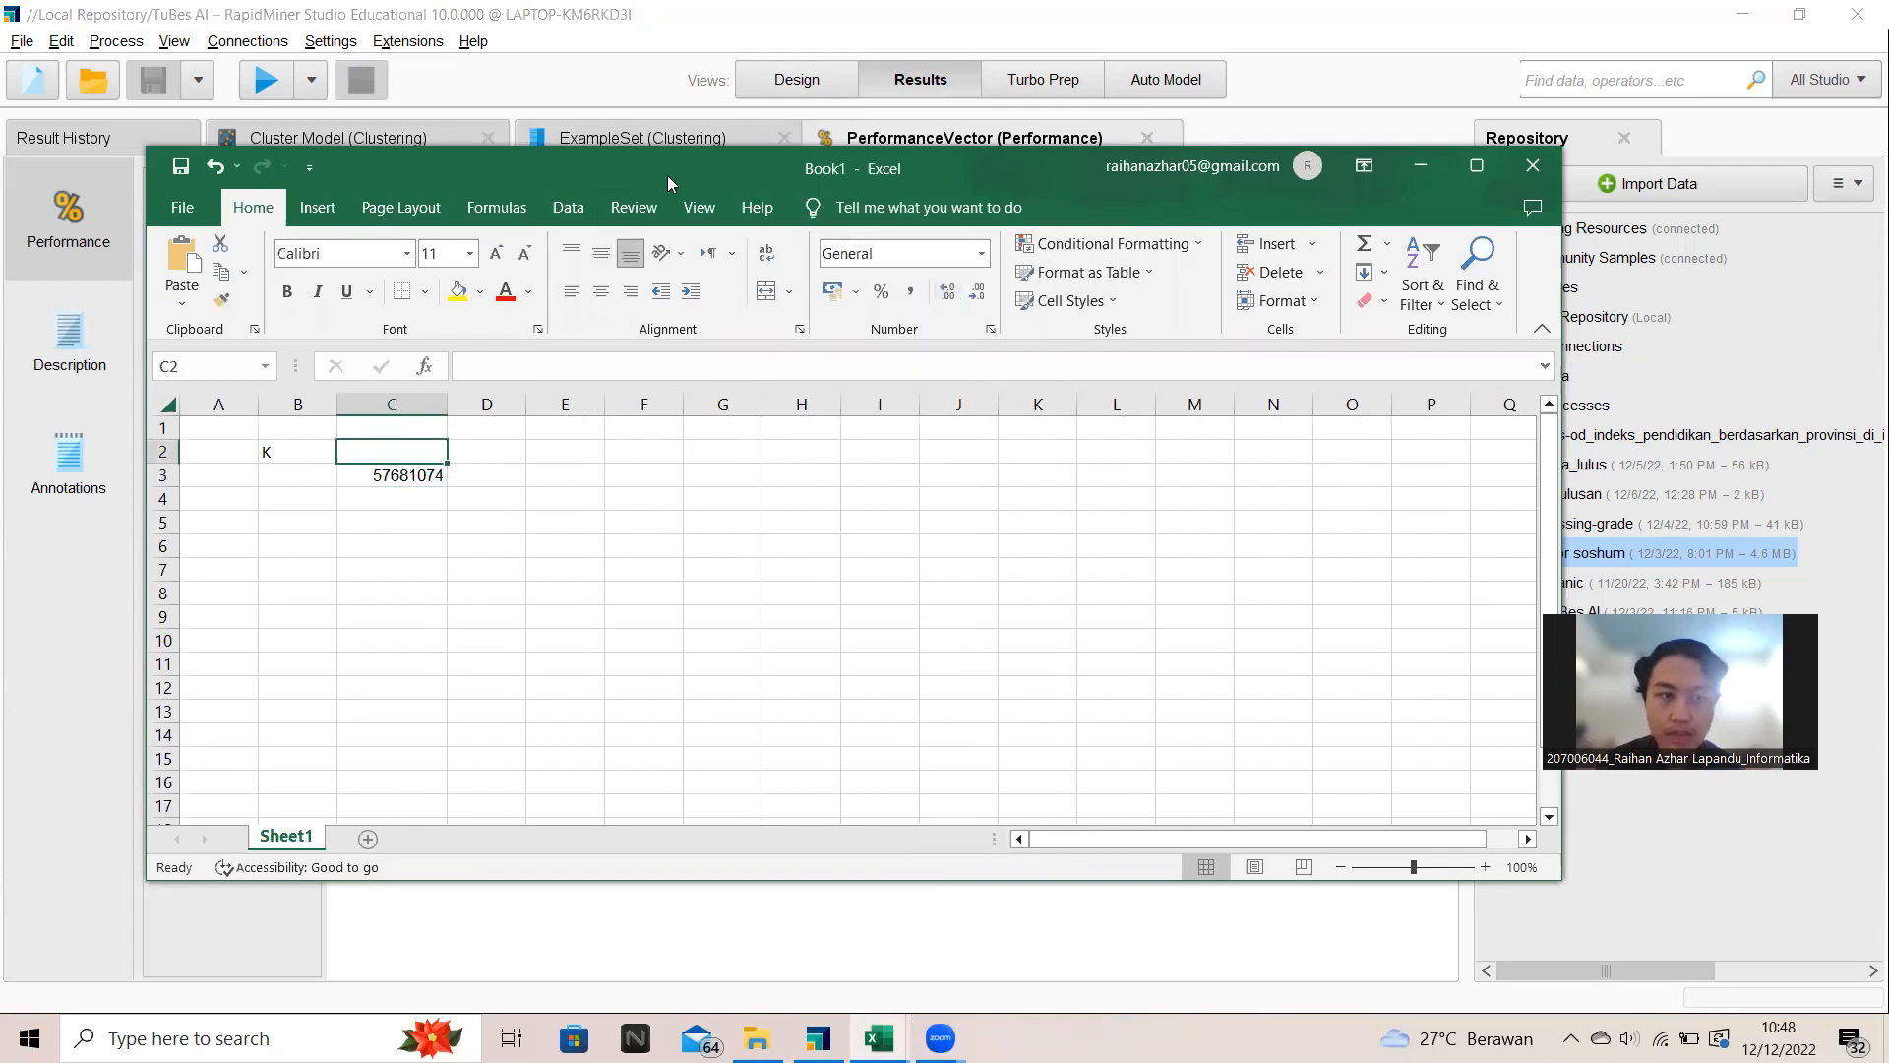
pyautogui.moveTo(667, 175); pyautogui.dragTo(689, 254)
pyautogui.click(408, 553)
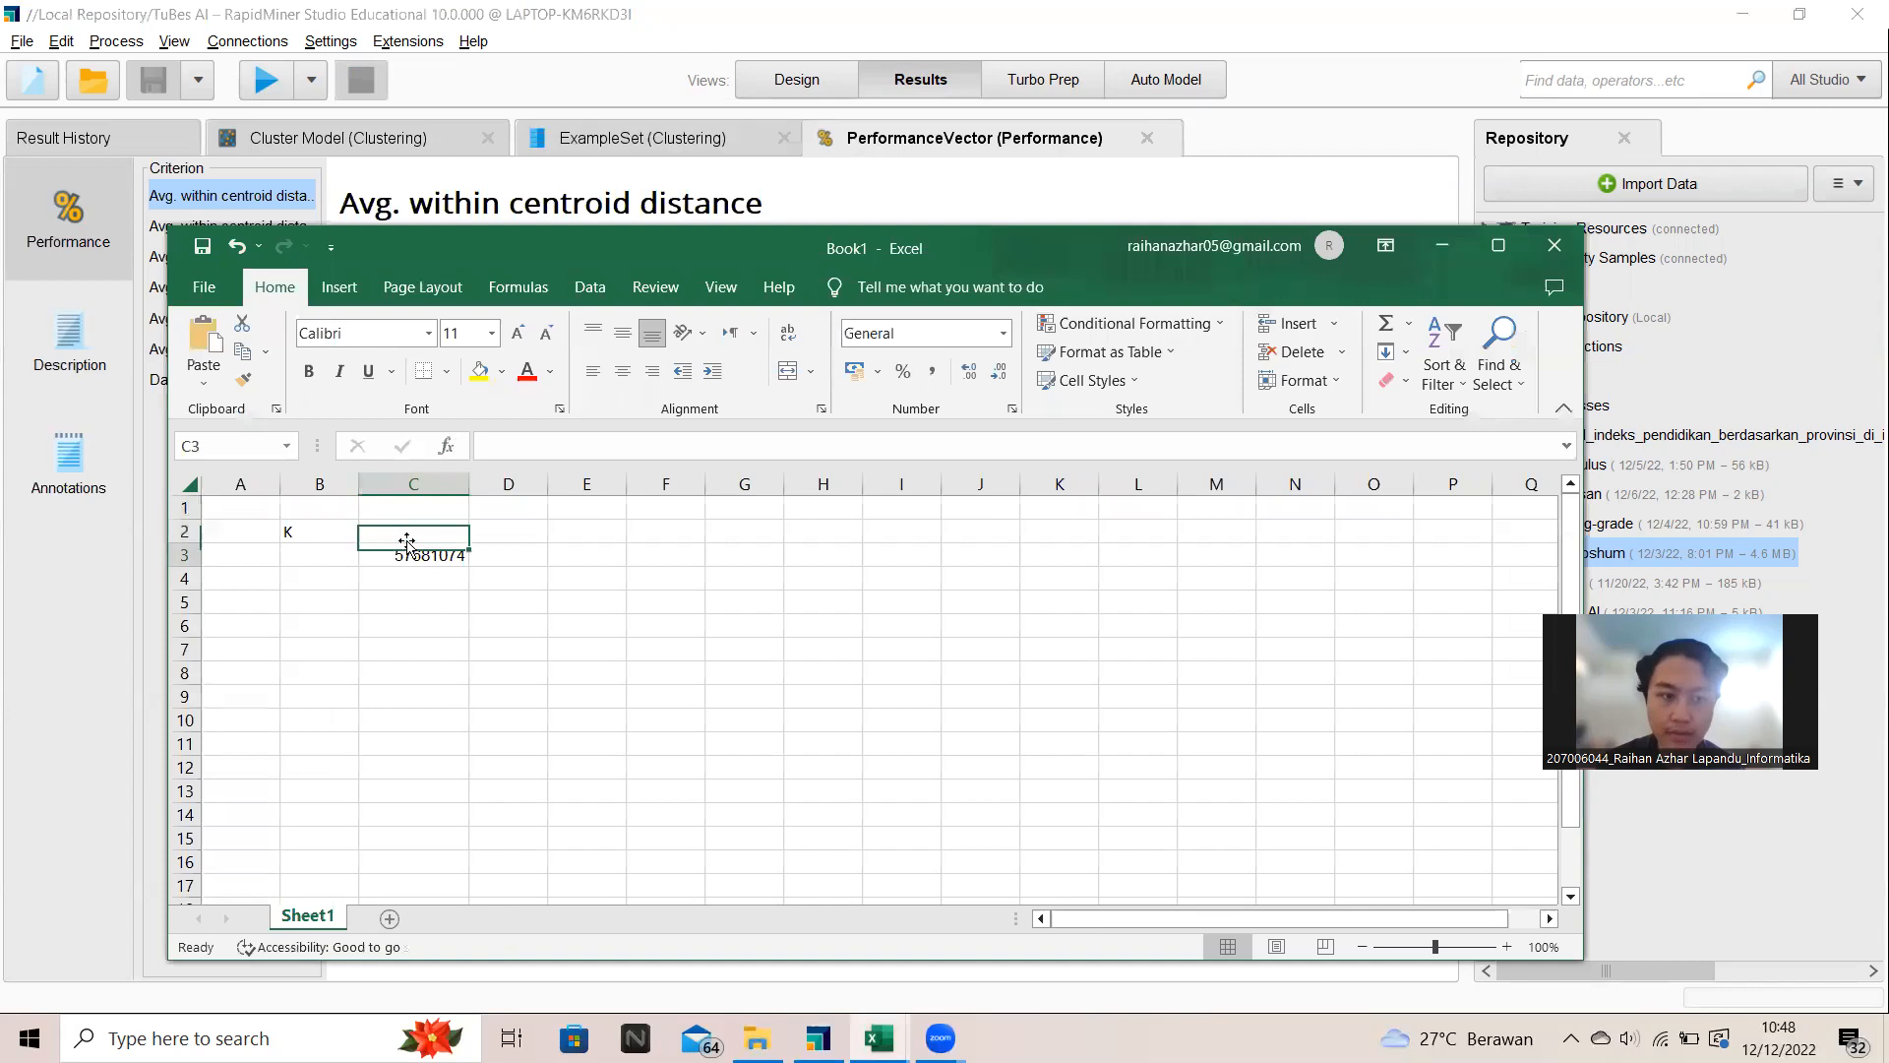
pyautogui.doubleClick(417, 534)
pyautogui.write('Jarak')
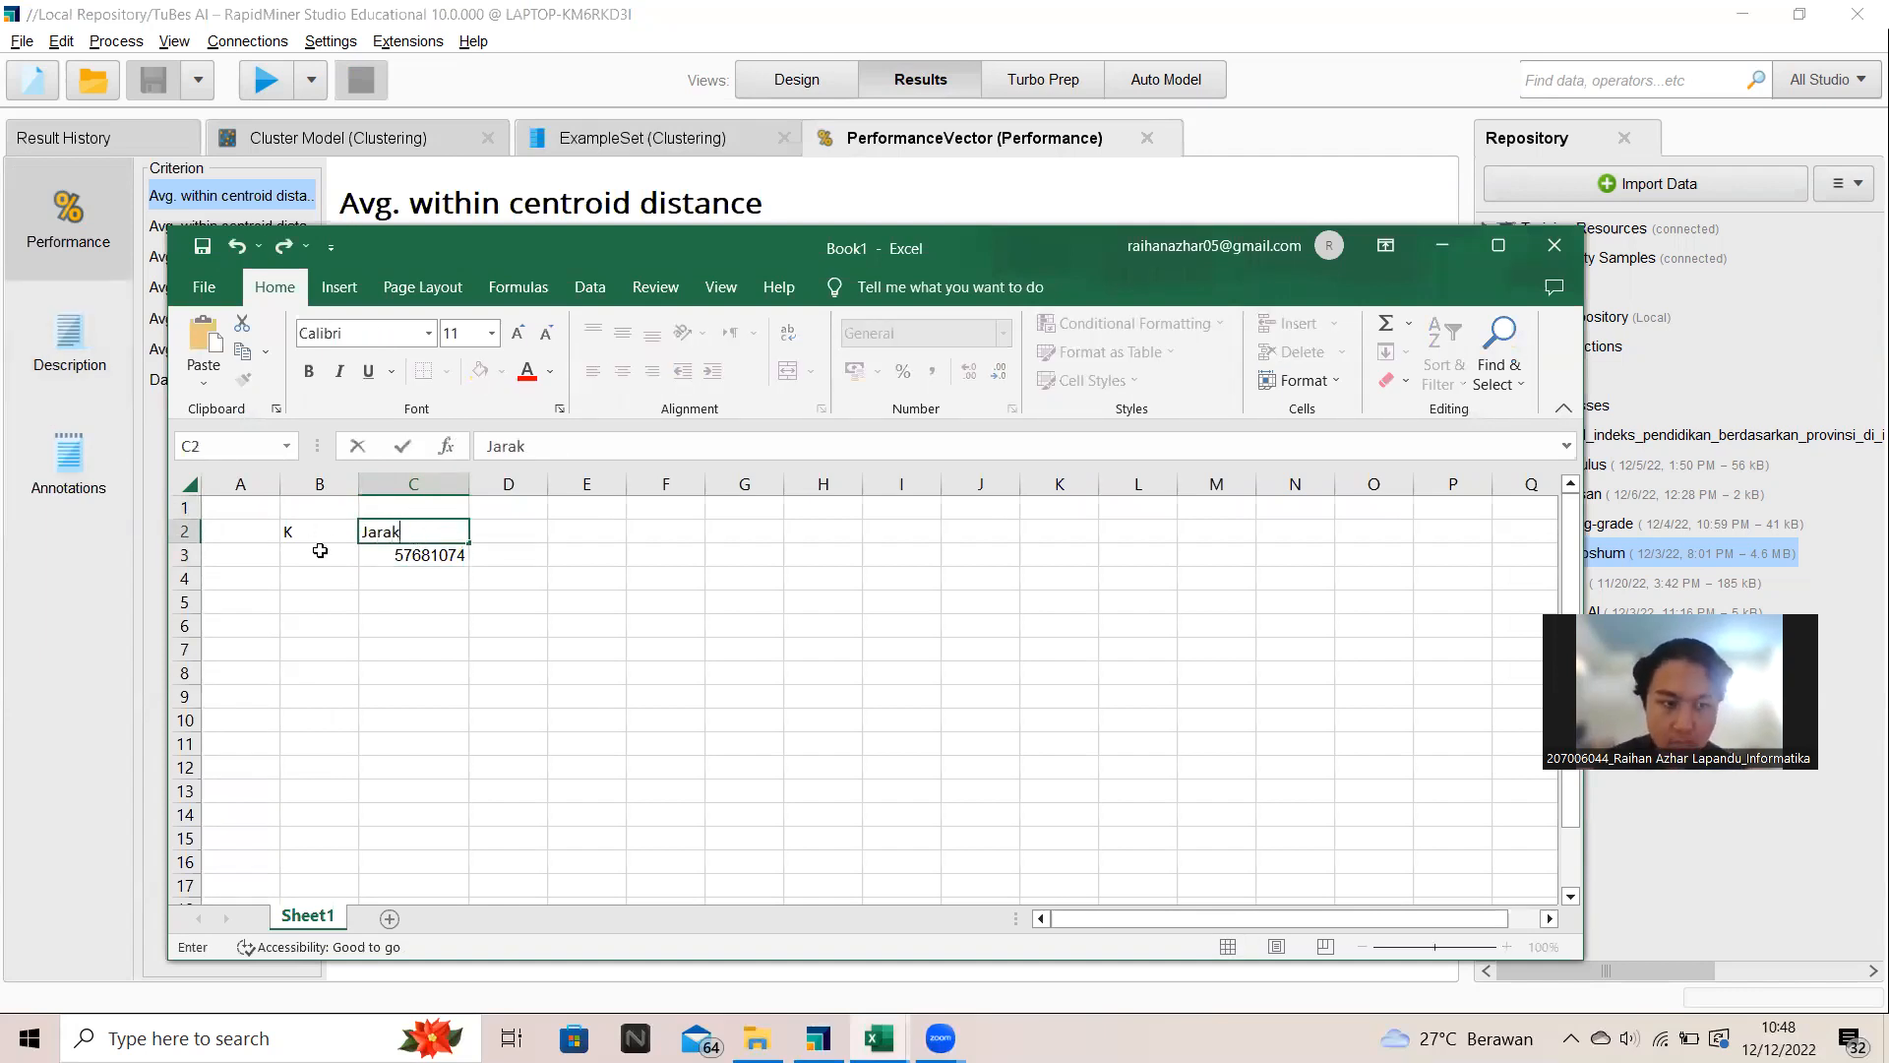
pyautogui.click(320, 551)
pyautogui.write('5')
pyautogui.click(478, 582)
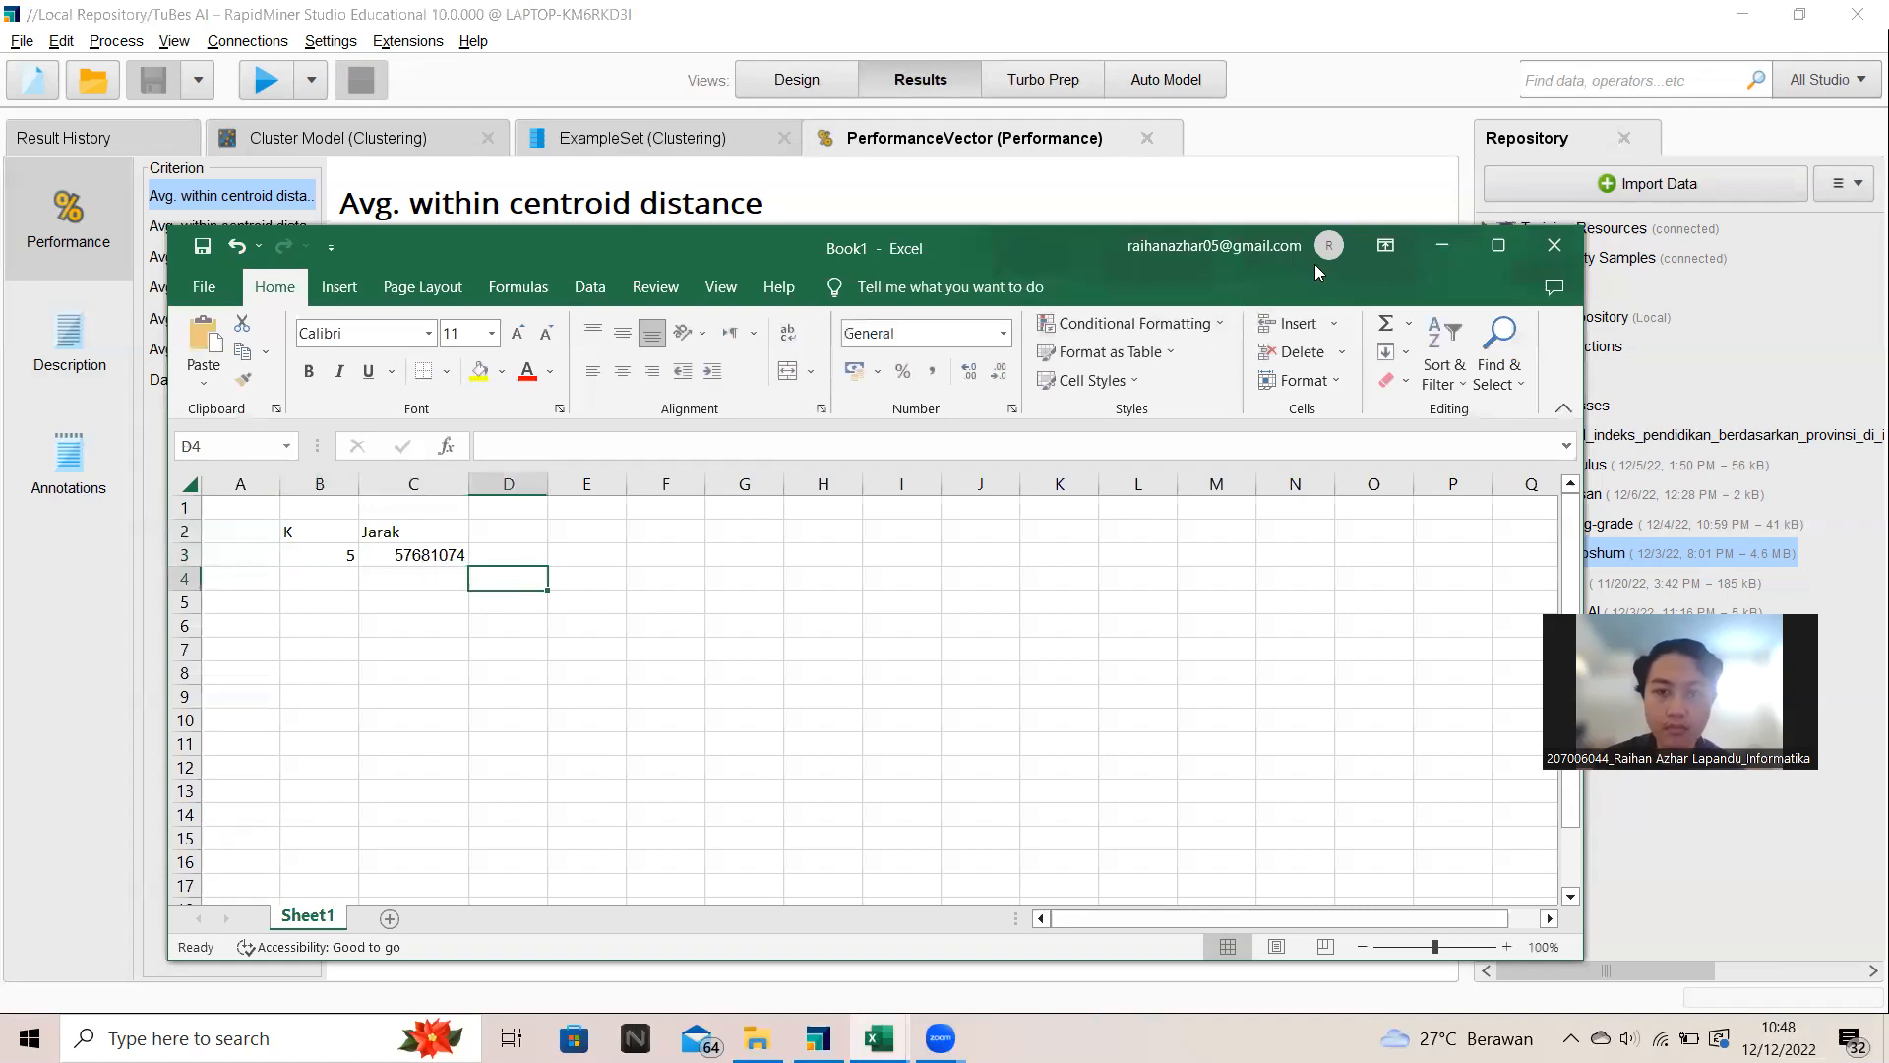
pyautogui.click(1443, 245)
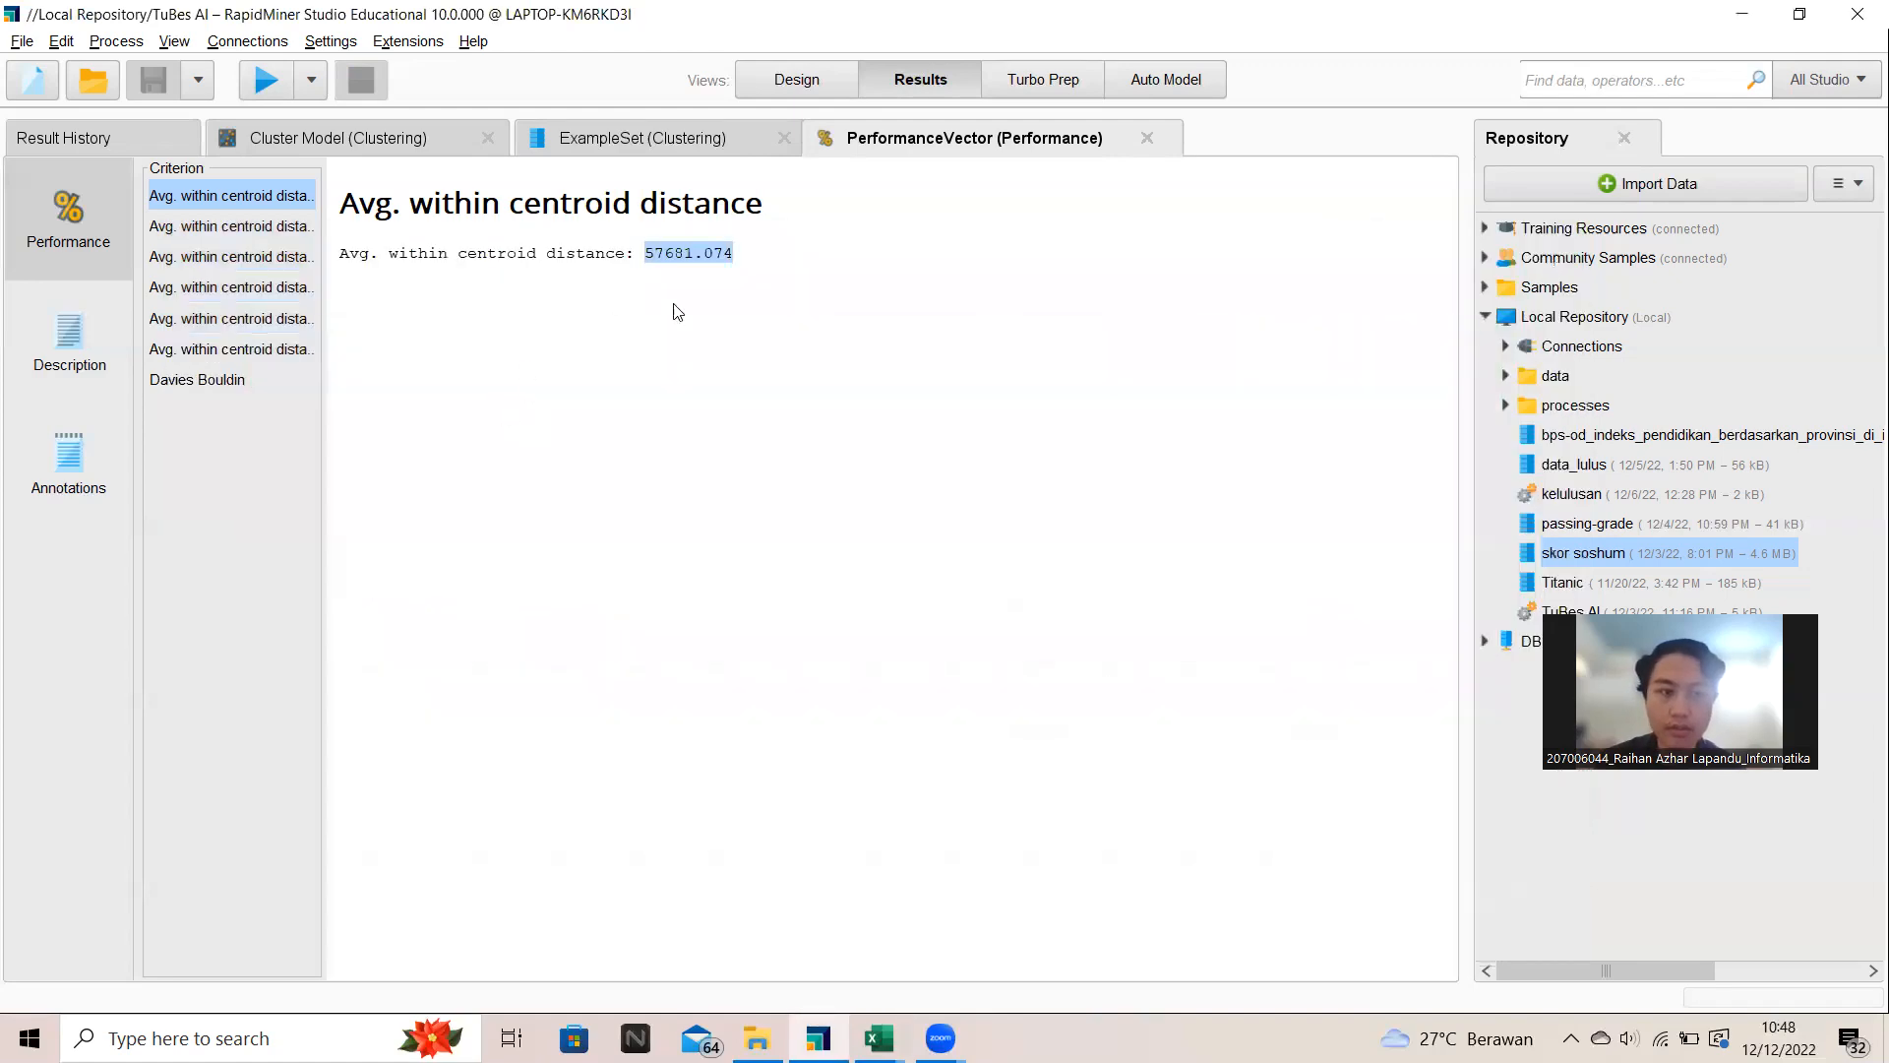
# Step: Visualize the clustered ExampleSet as a scatter plot with cluster as the X-axis column and score_geo as the value column
pyautogui.click(630, 137)
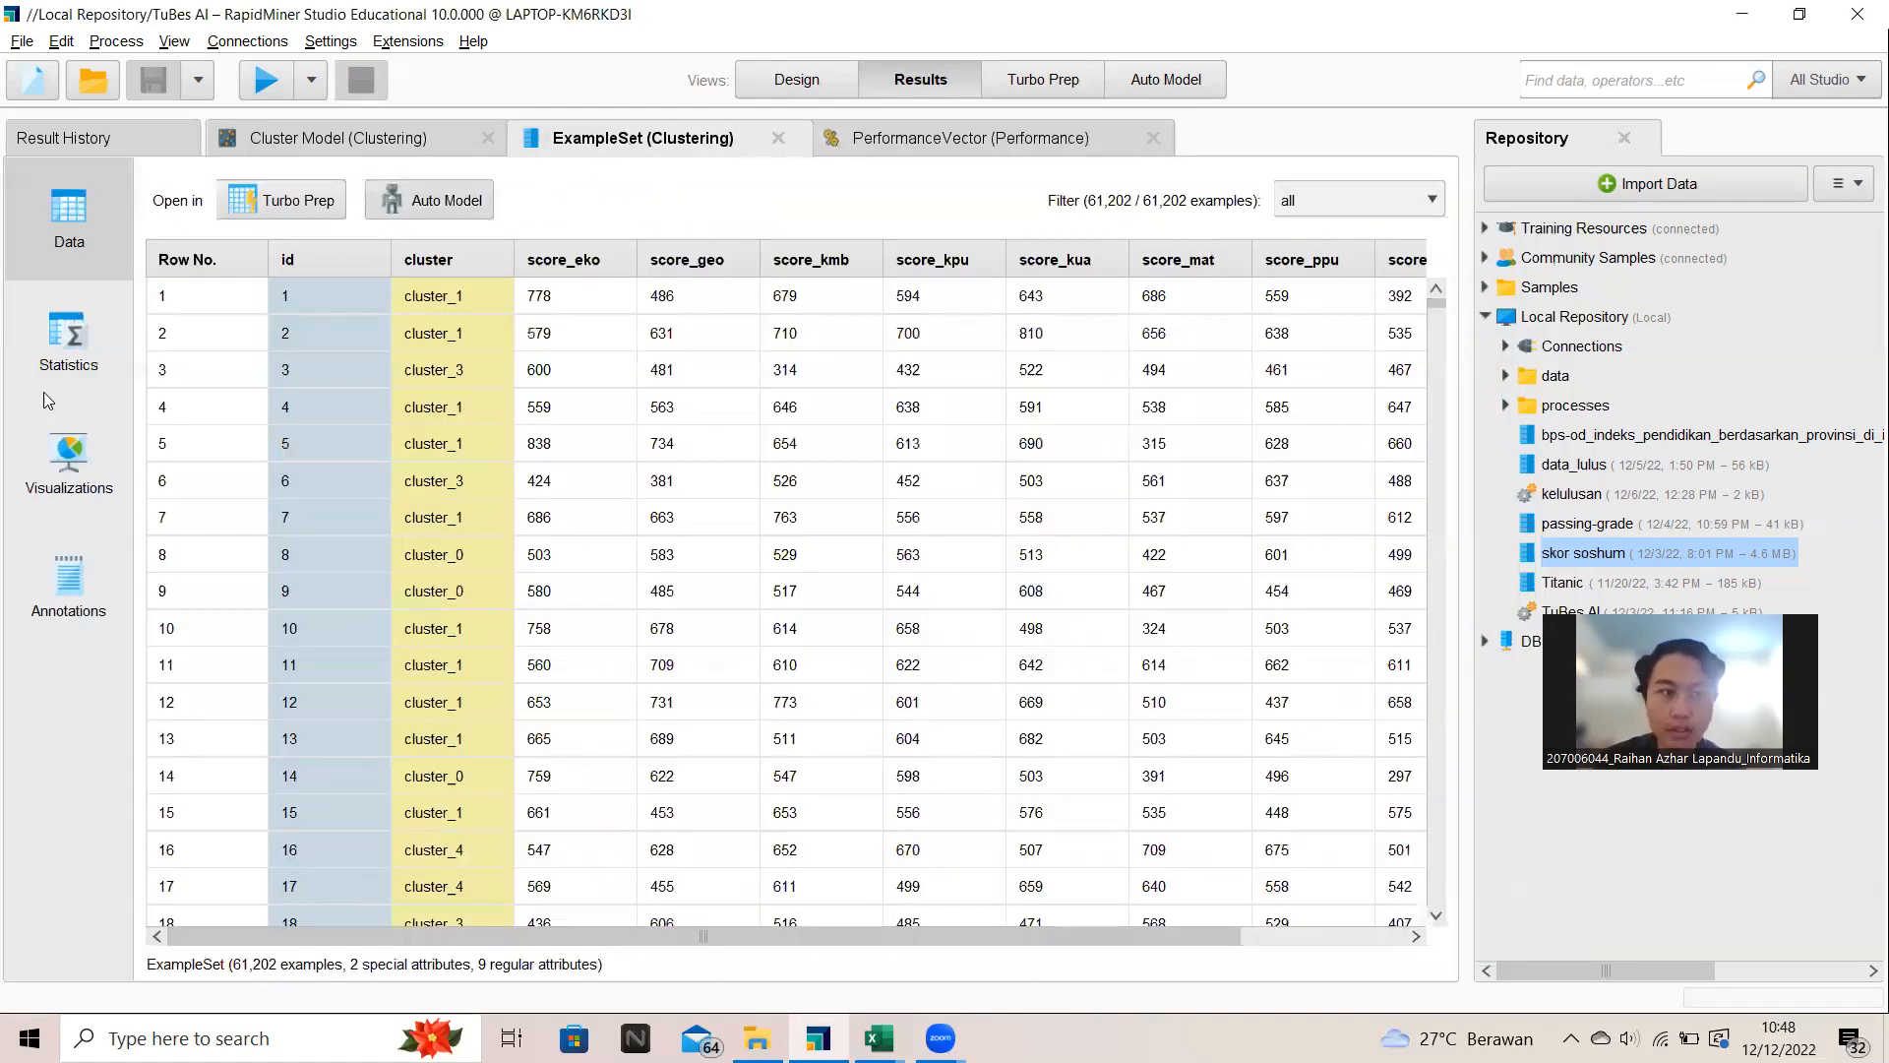
pyautogui.click(61, 492)
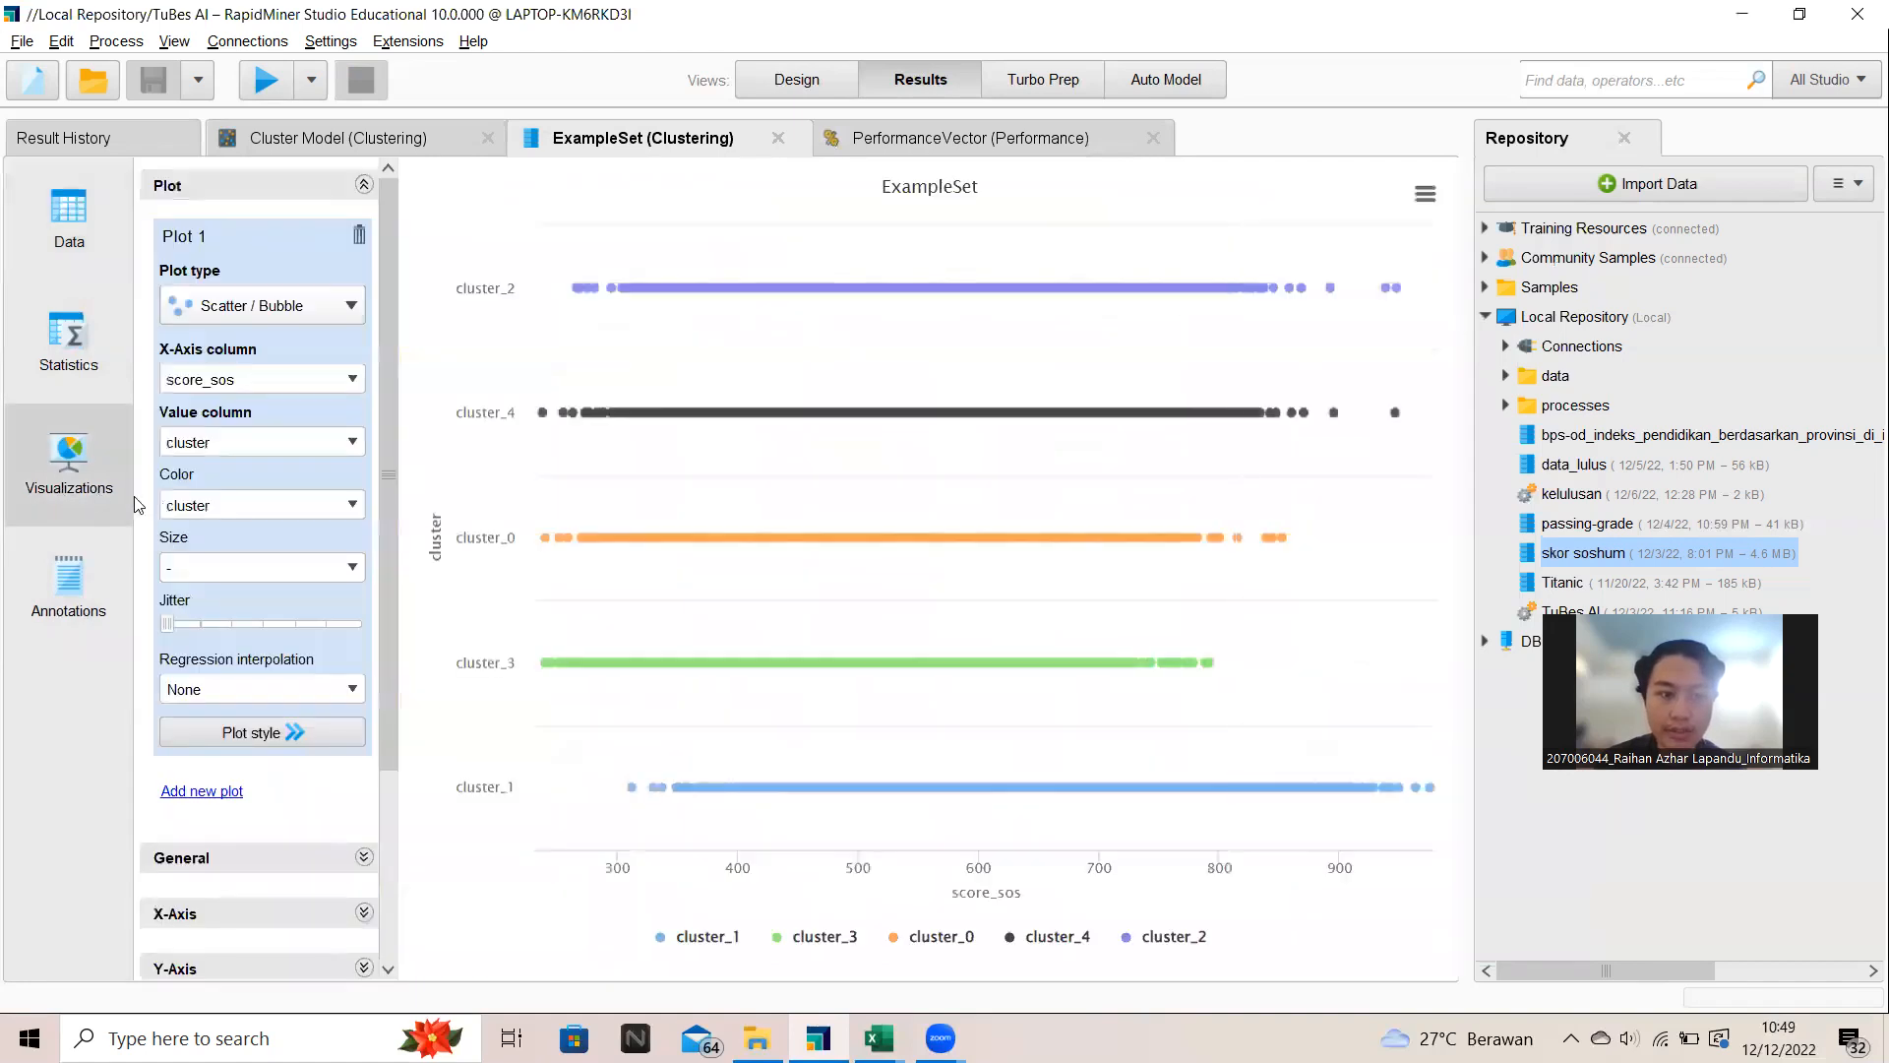
pyautogui.click(356, 380)
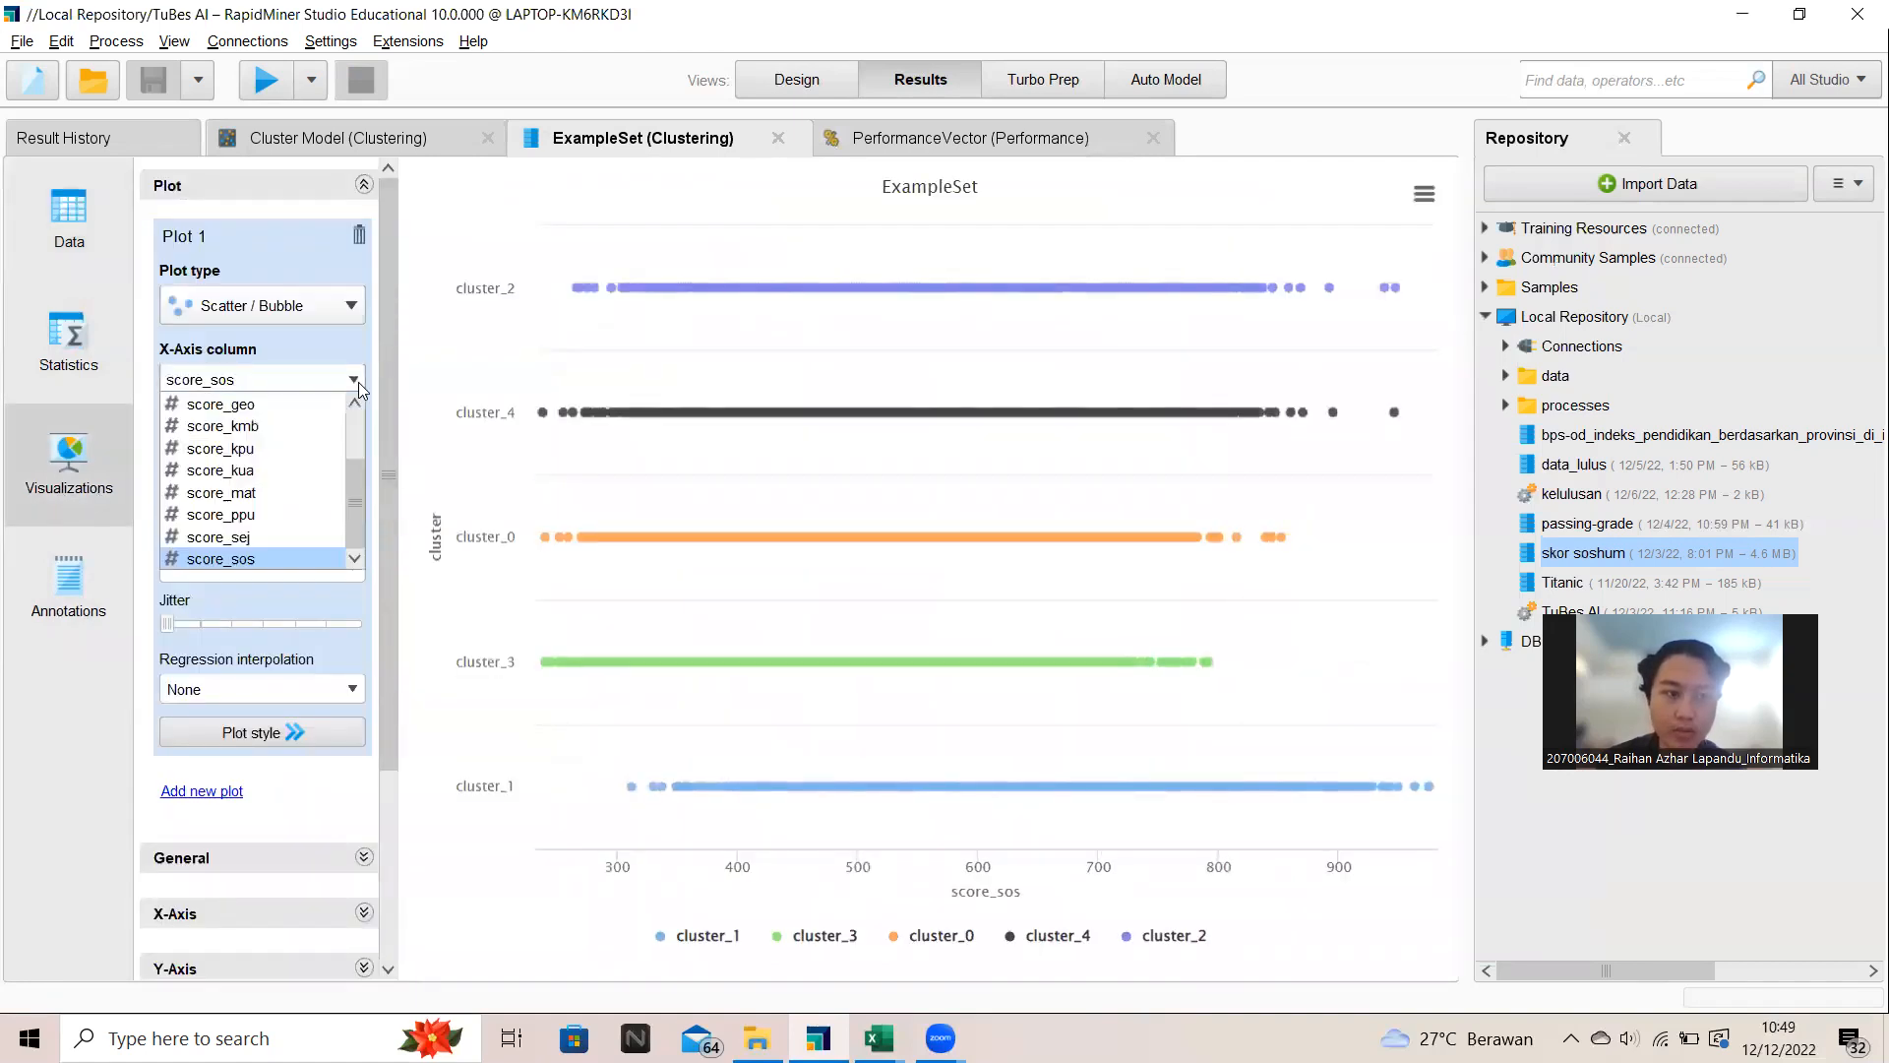
pyautogui.scroll(3, 262, 433)
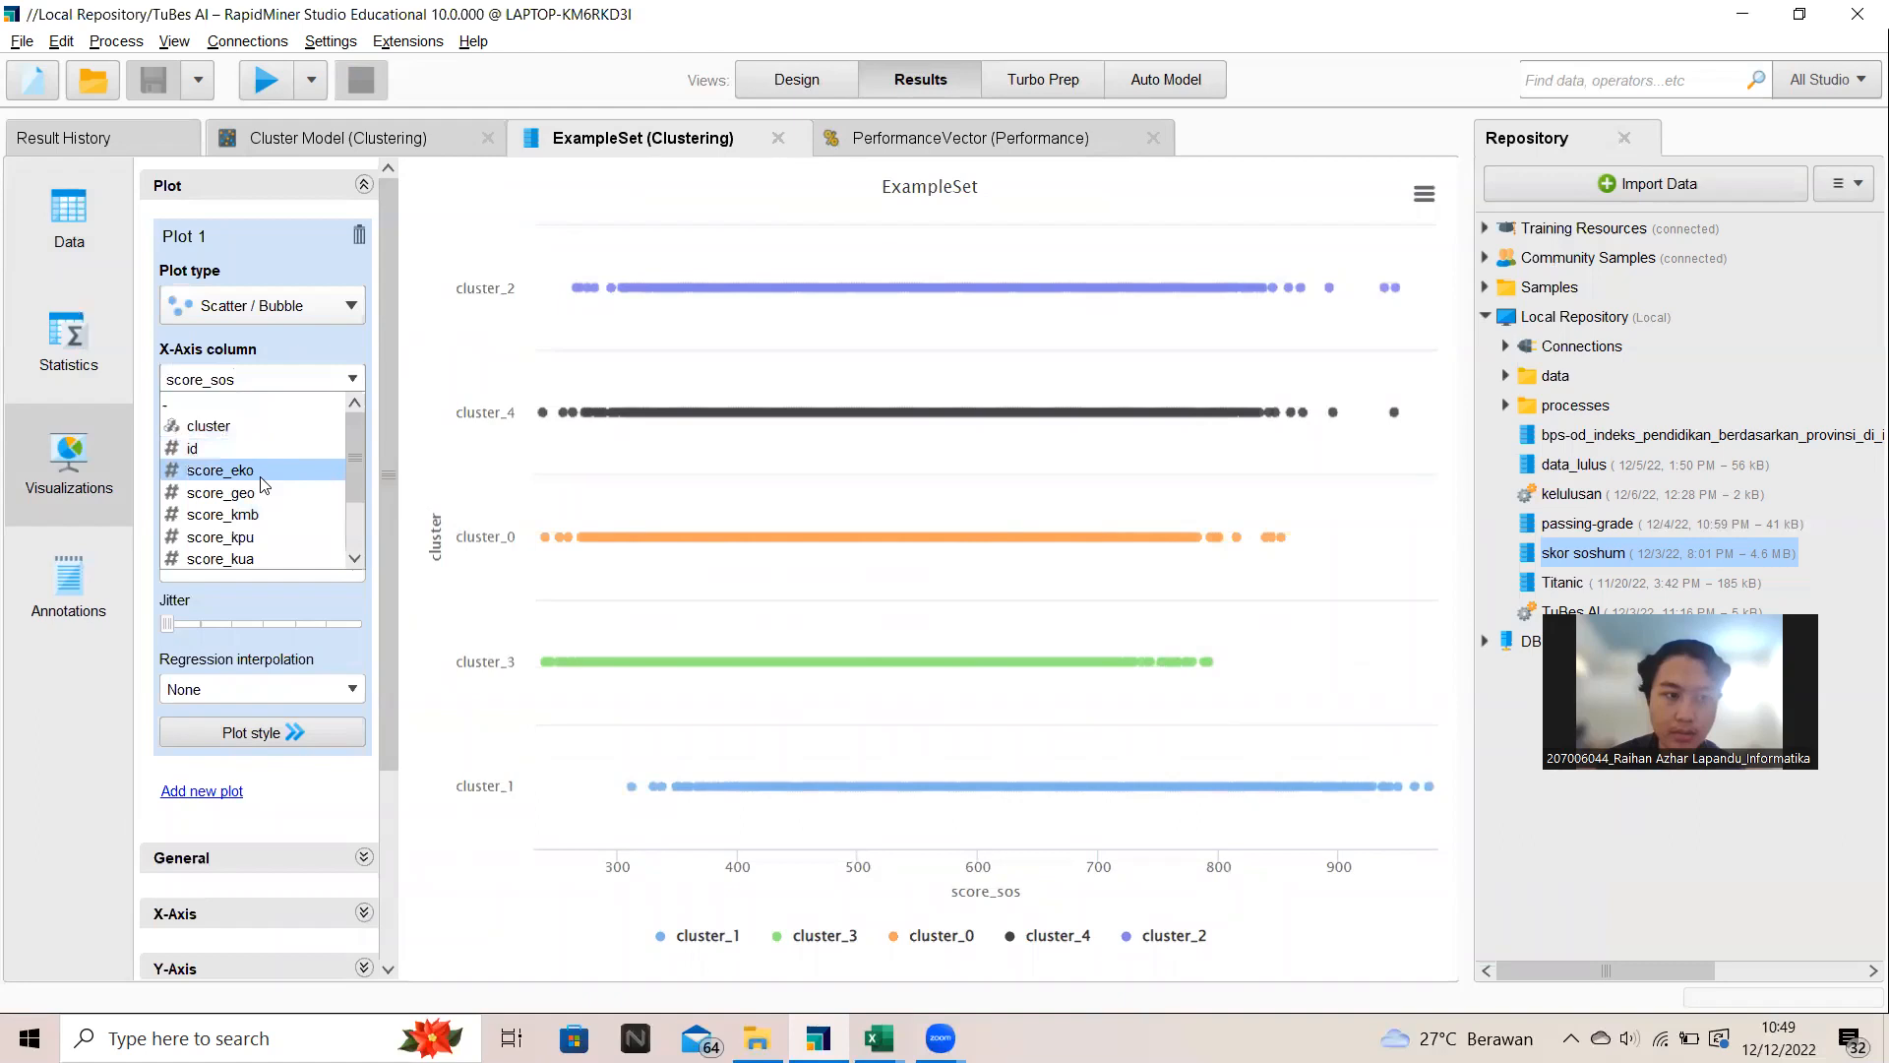
pyautogui.click(260, 427)
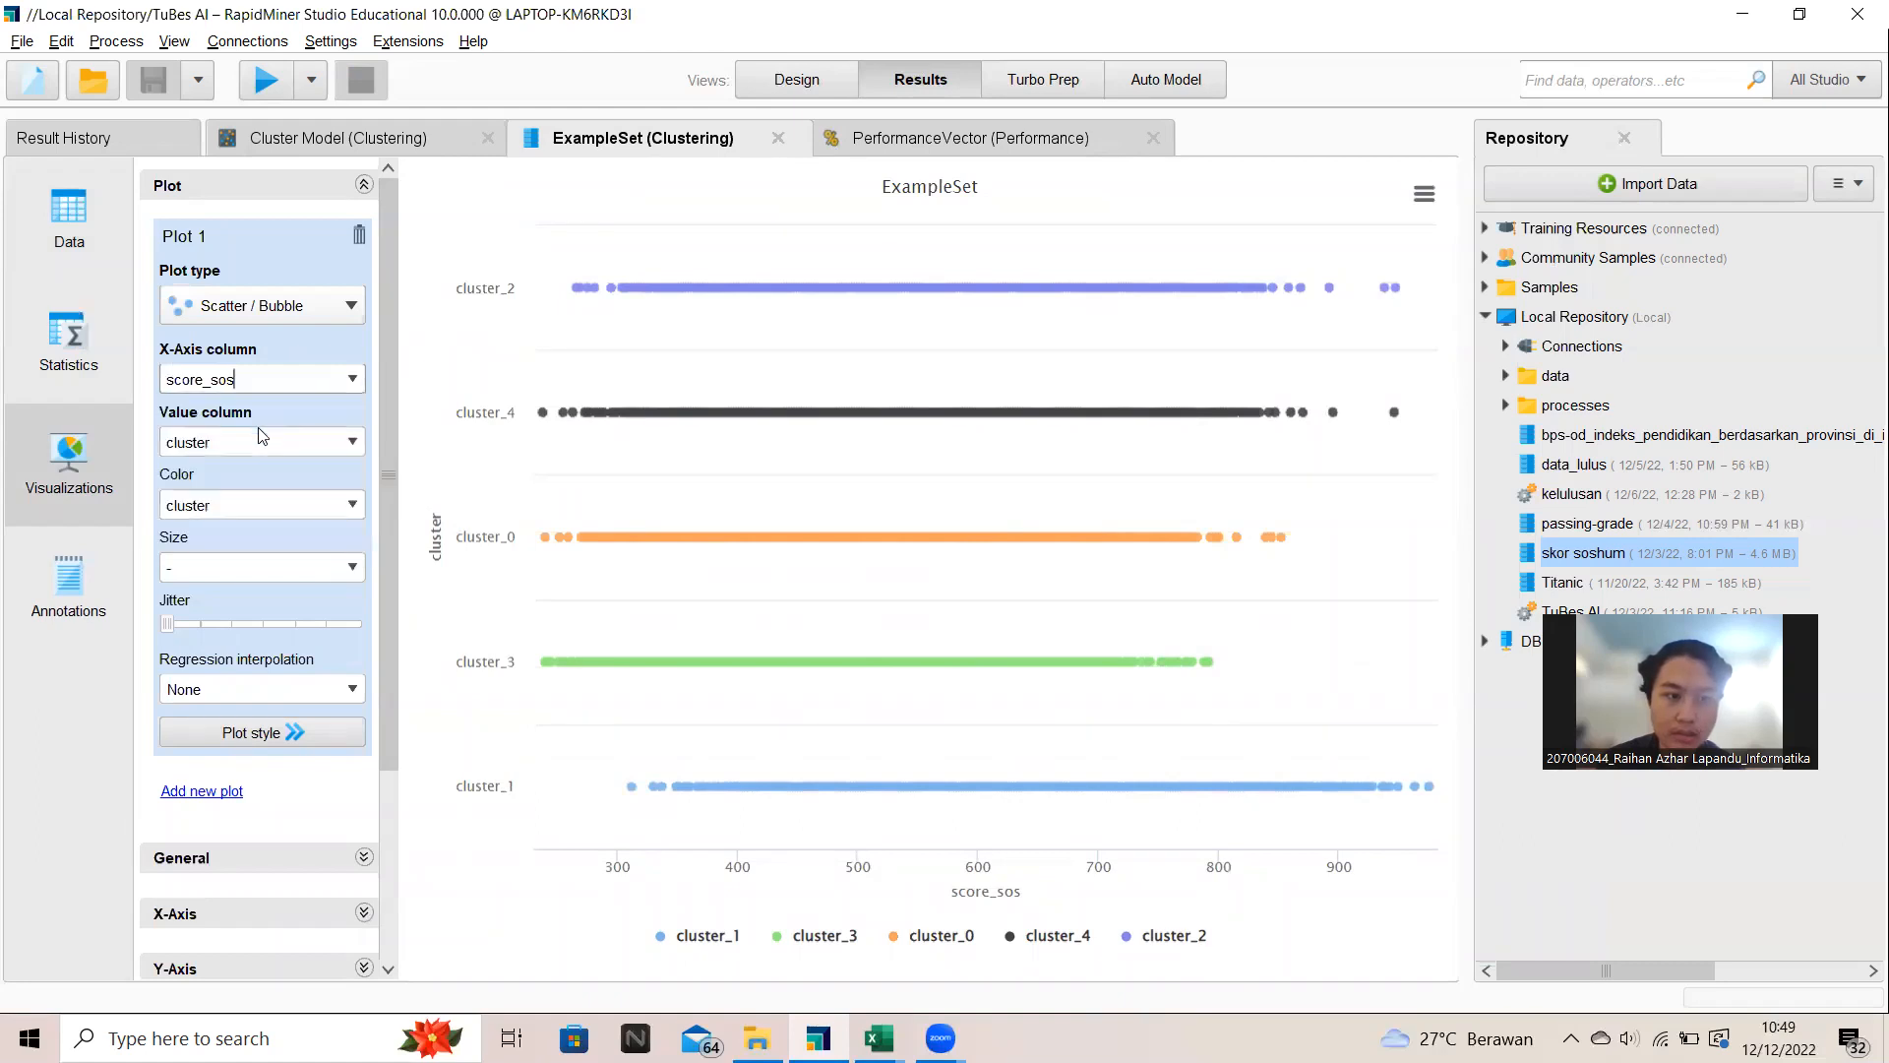
pyautogui.click(353, 443)
pyautogui.click(298, 528)
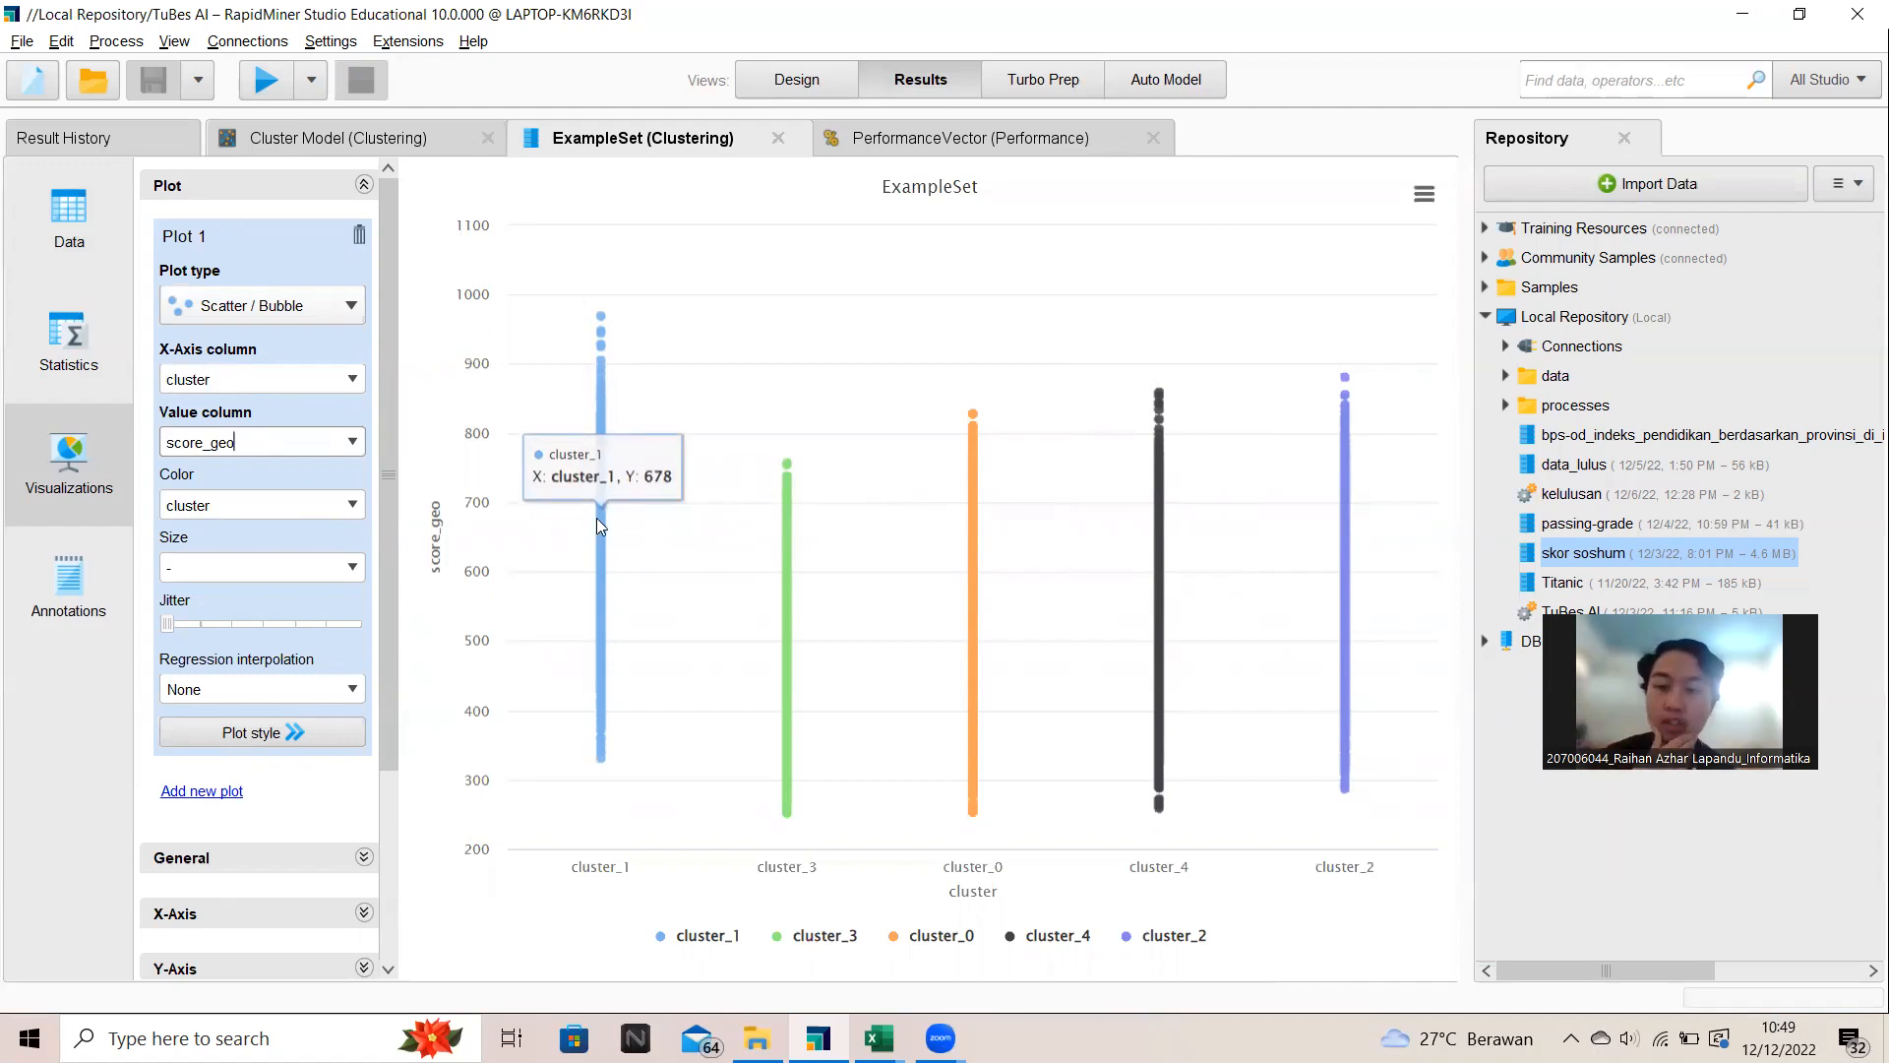
# Step: Recheck the average within centroid distance in the PerformanceVector results and return to the process design
pyautogui.click(969, 138)
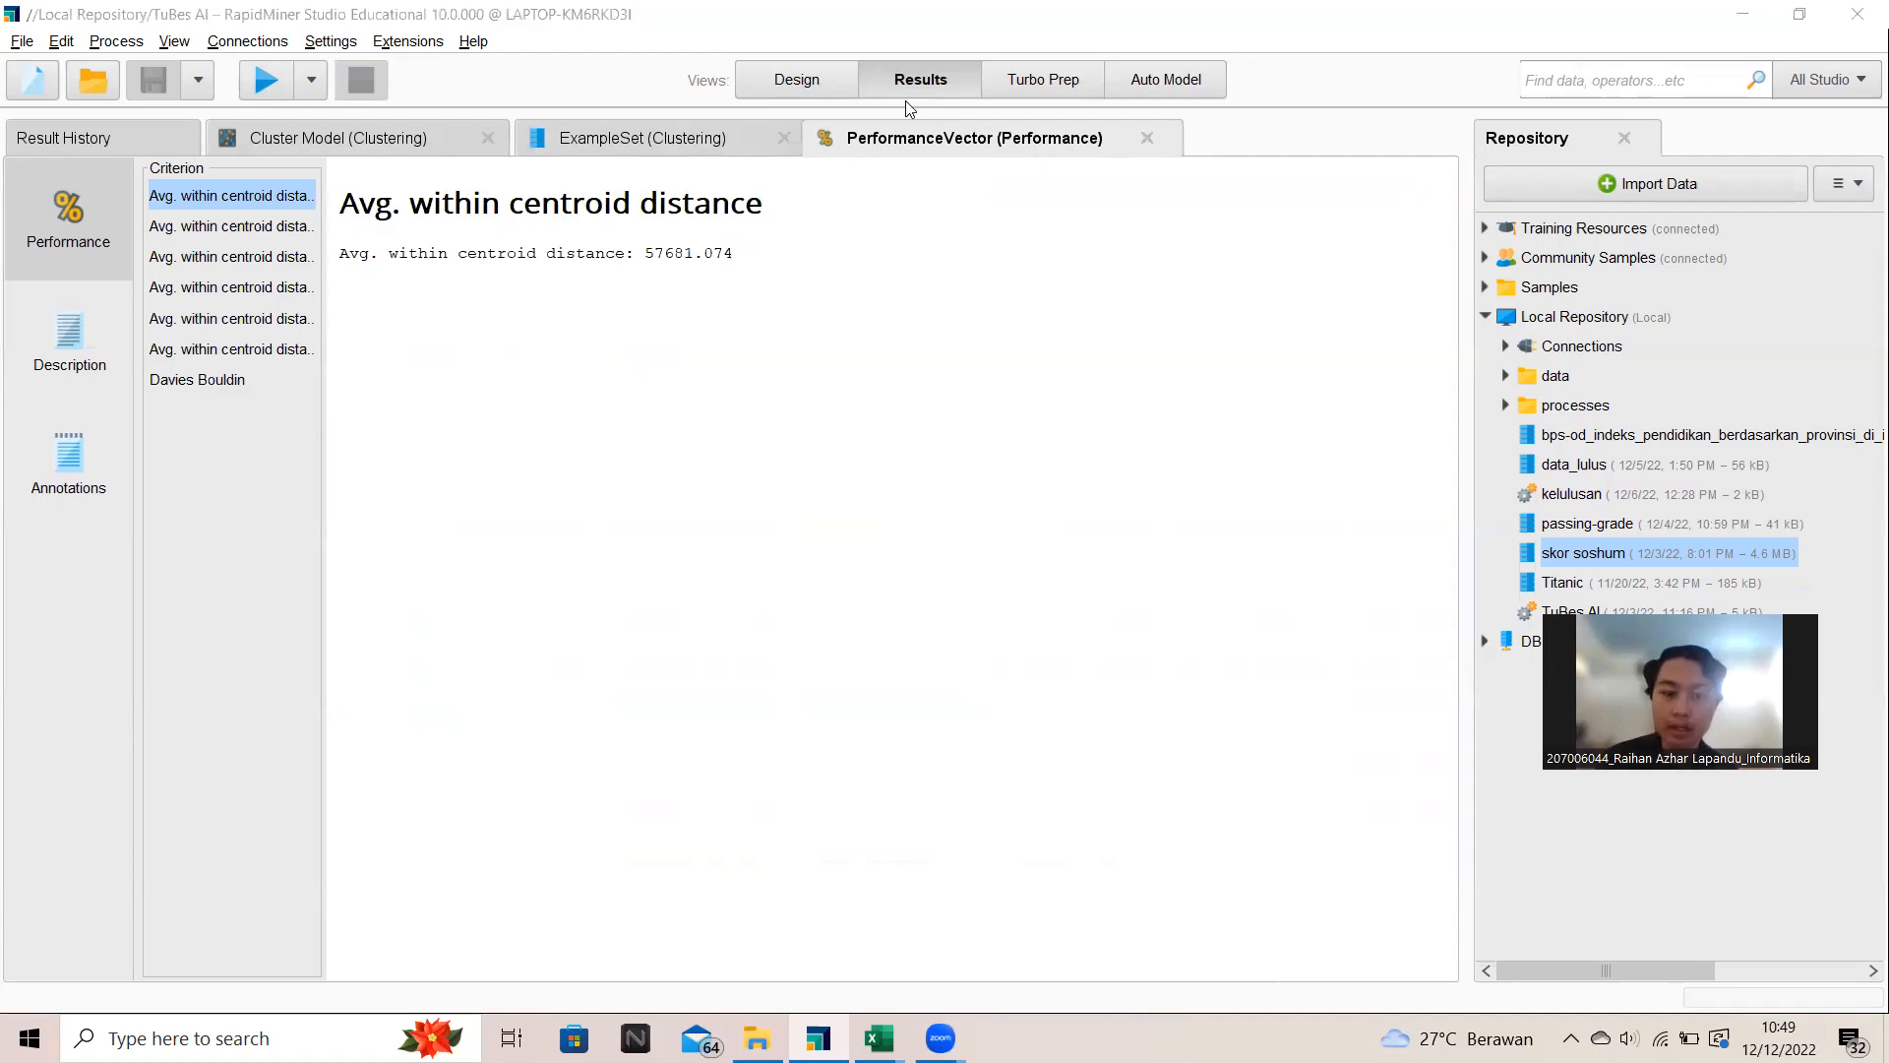
pyautogui.click(787, 83)
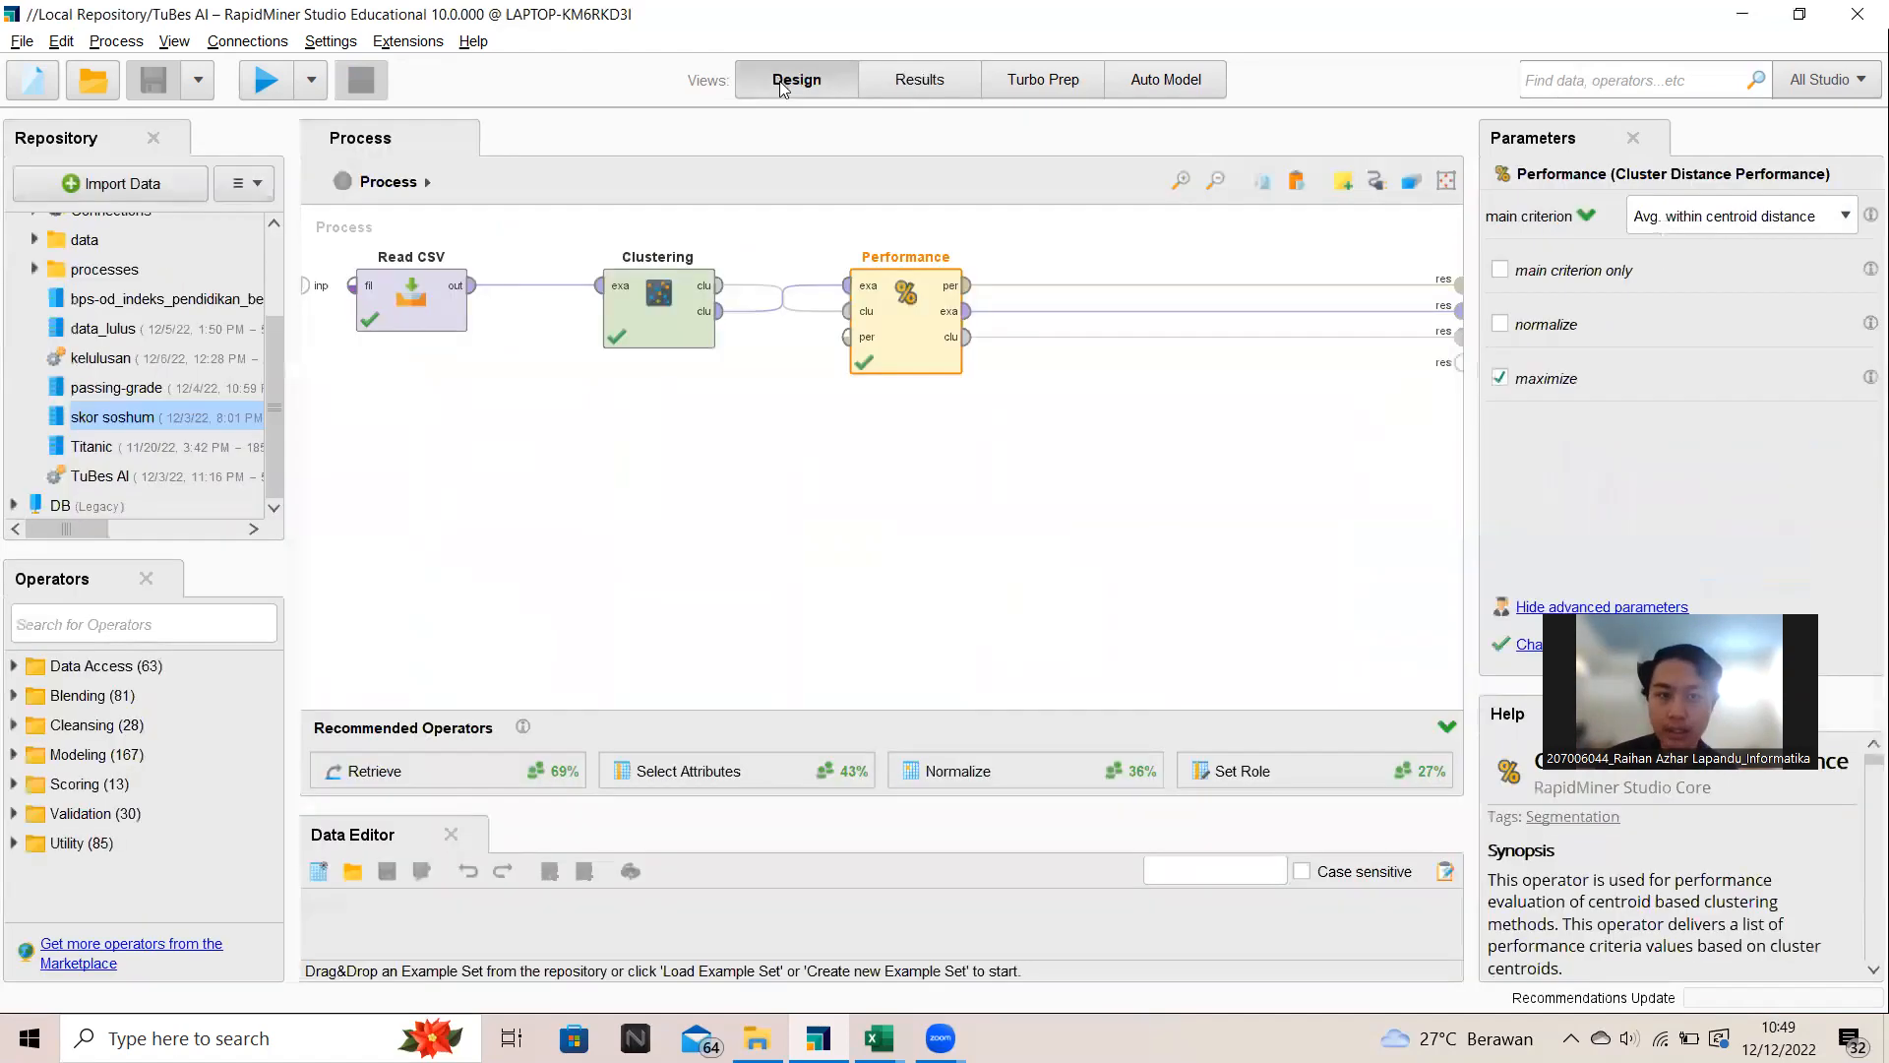
# Step: Set the k-Means Clustering operator's k to 2 and run the process
pyautogui.click(659, 314)
pyautogui.click(1740, 364)
pyautogui.press('BackSpace')
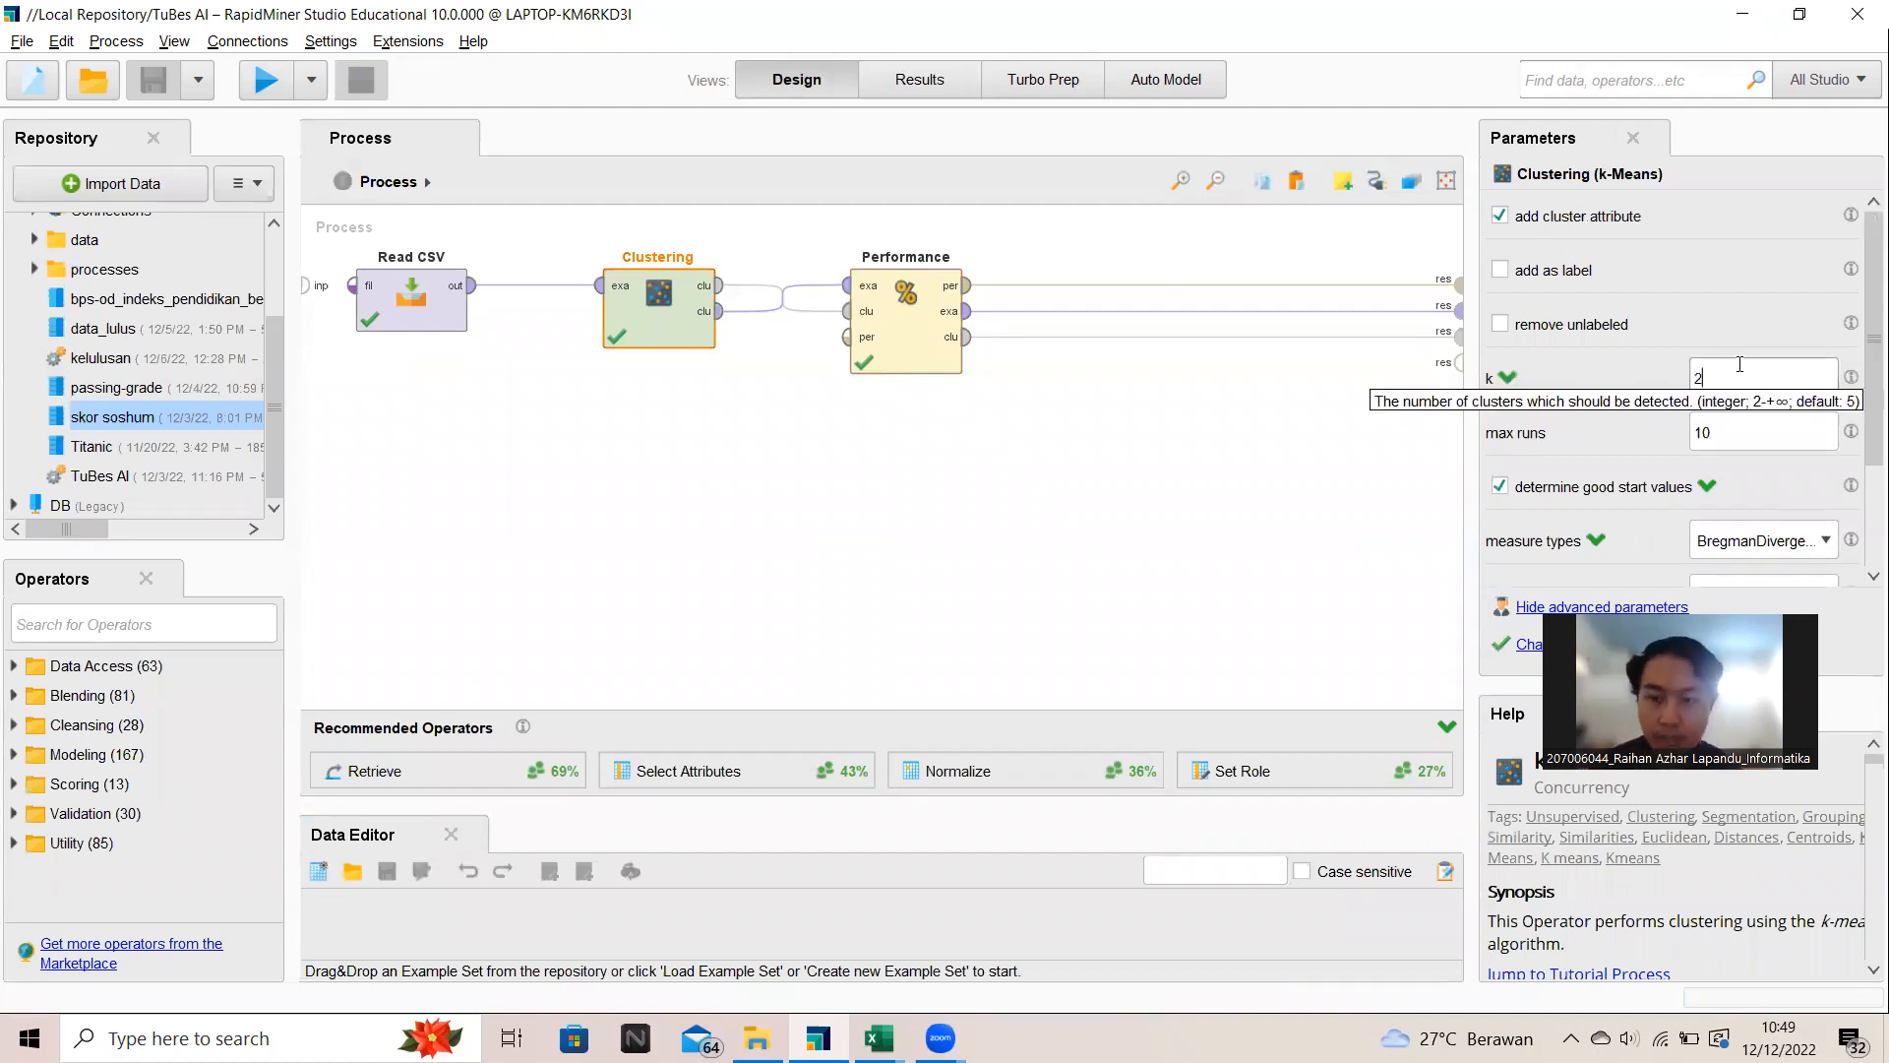
pyautogui.click(1282, 524)
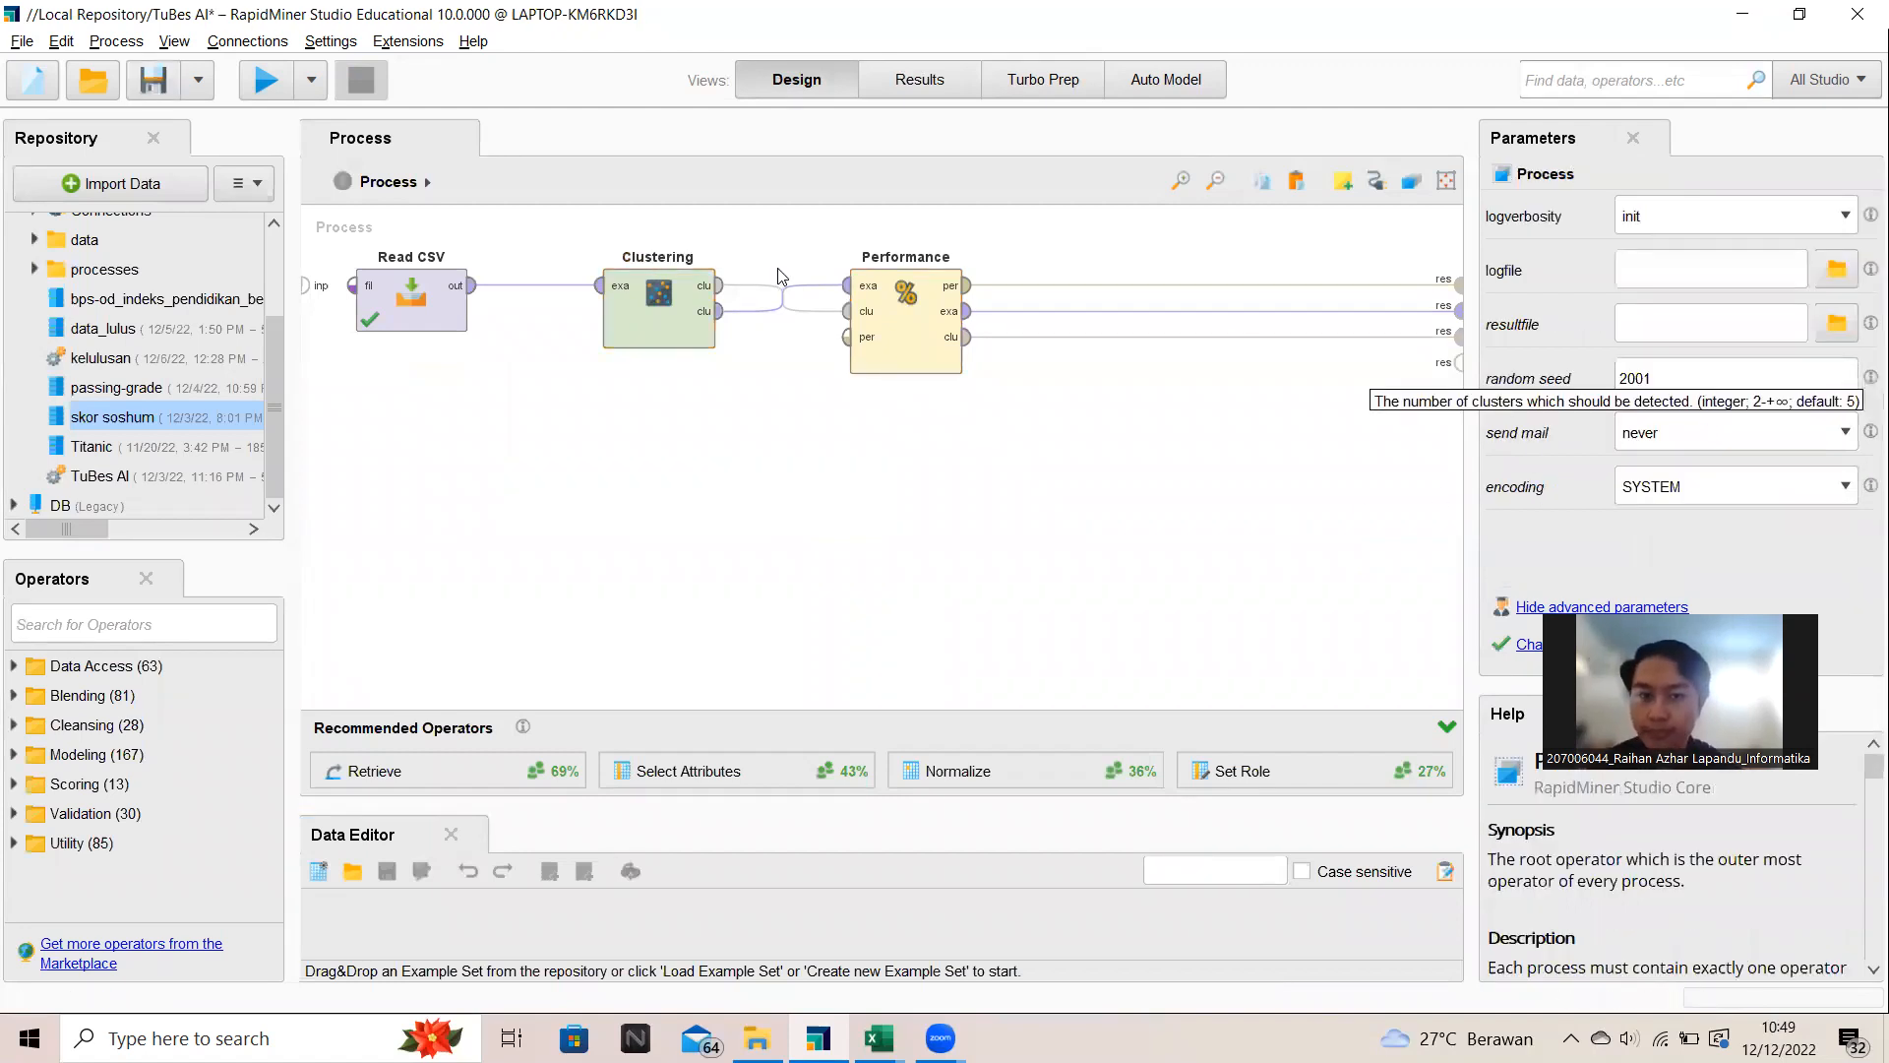
pyautogui.click(660, 329)
pyautogui.click(258, 85)
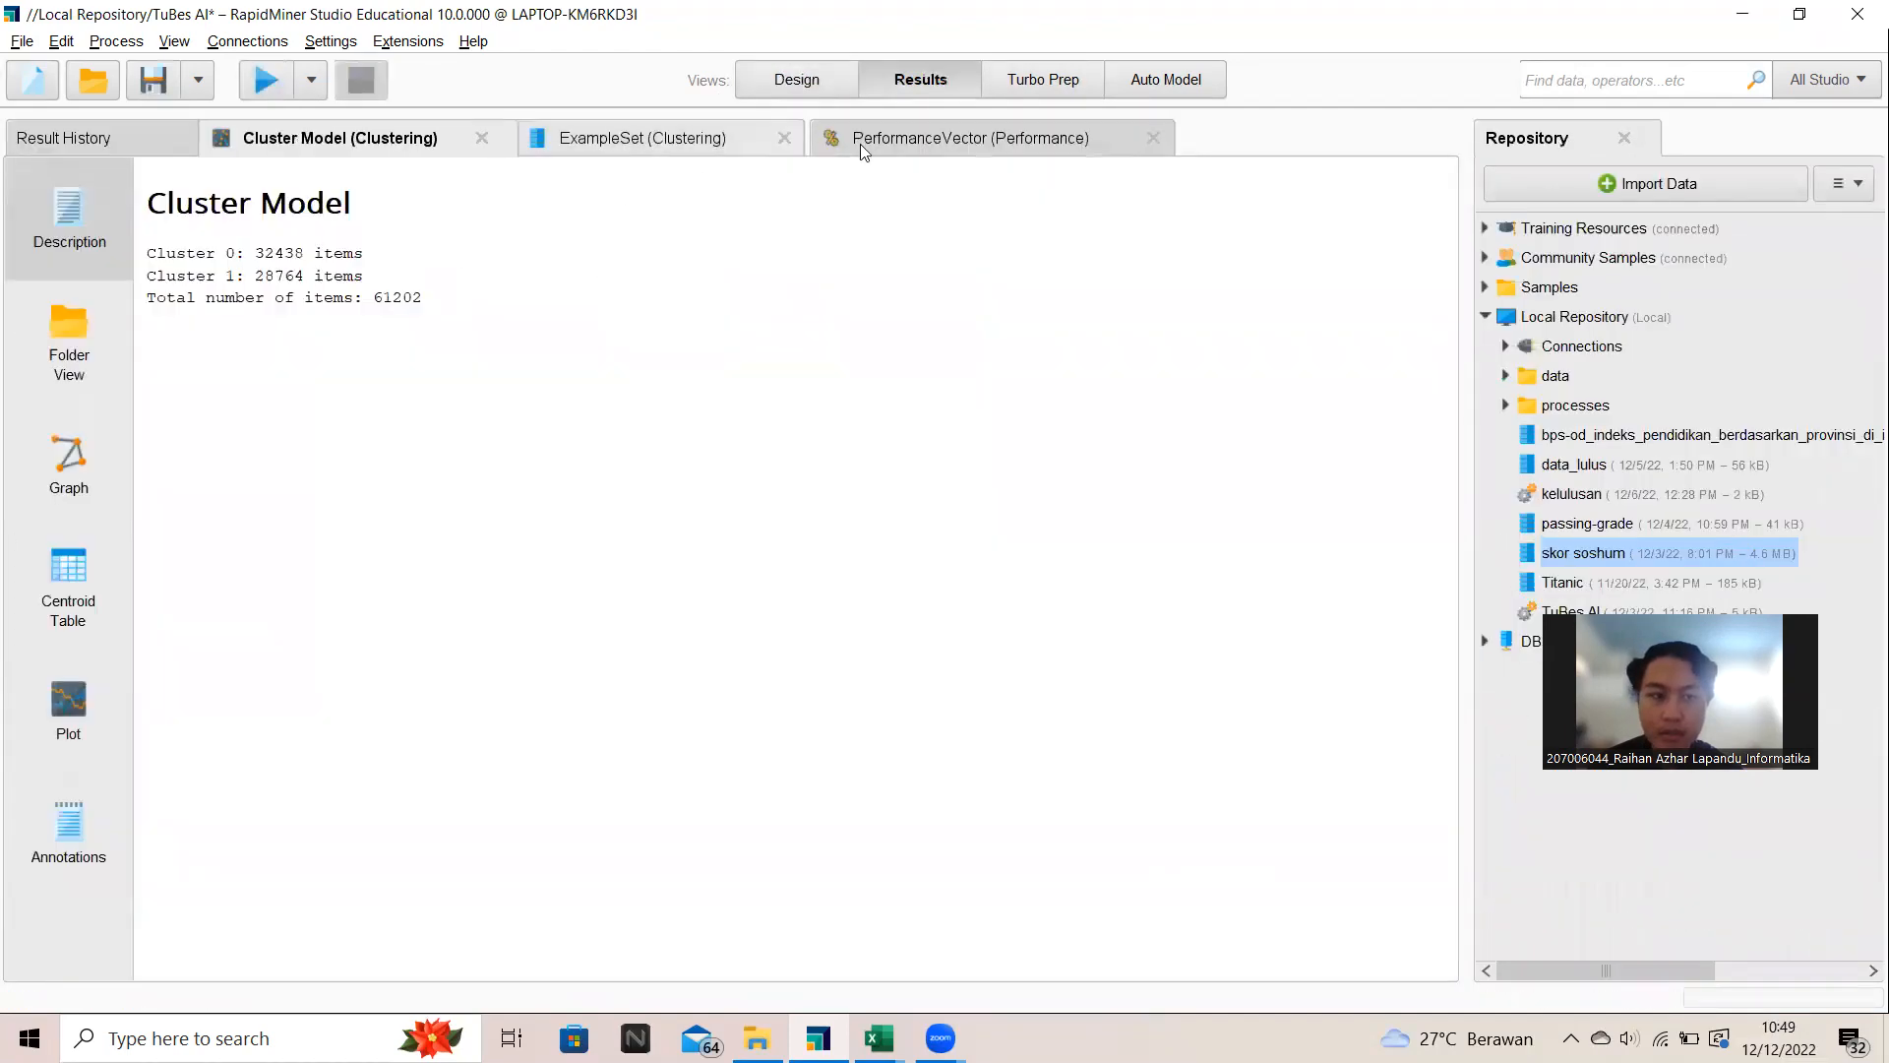
# Step: Copy the average within centroid distance from the PerformanceVector into C4 of Book1 in Excel and enter 2 under K in B4
pyautogui.click(860, 144)
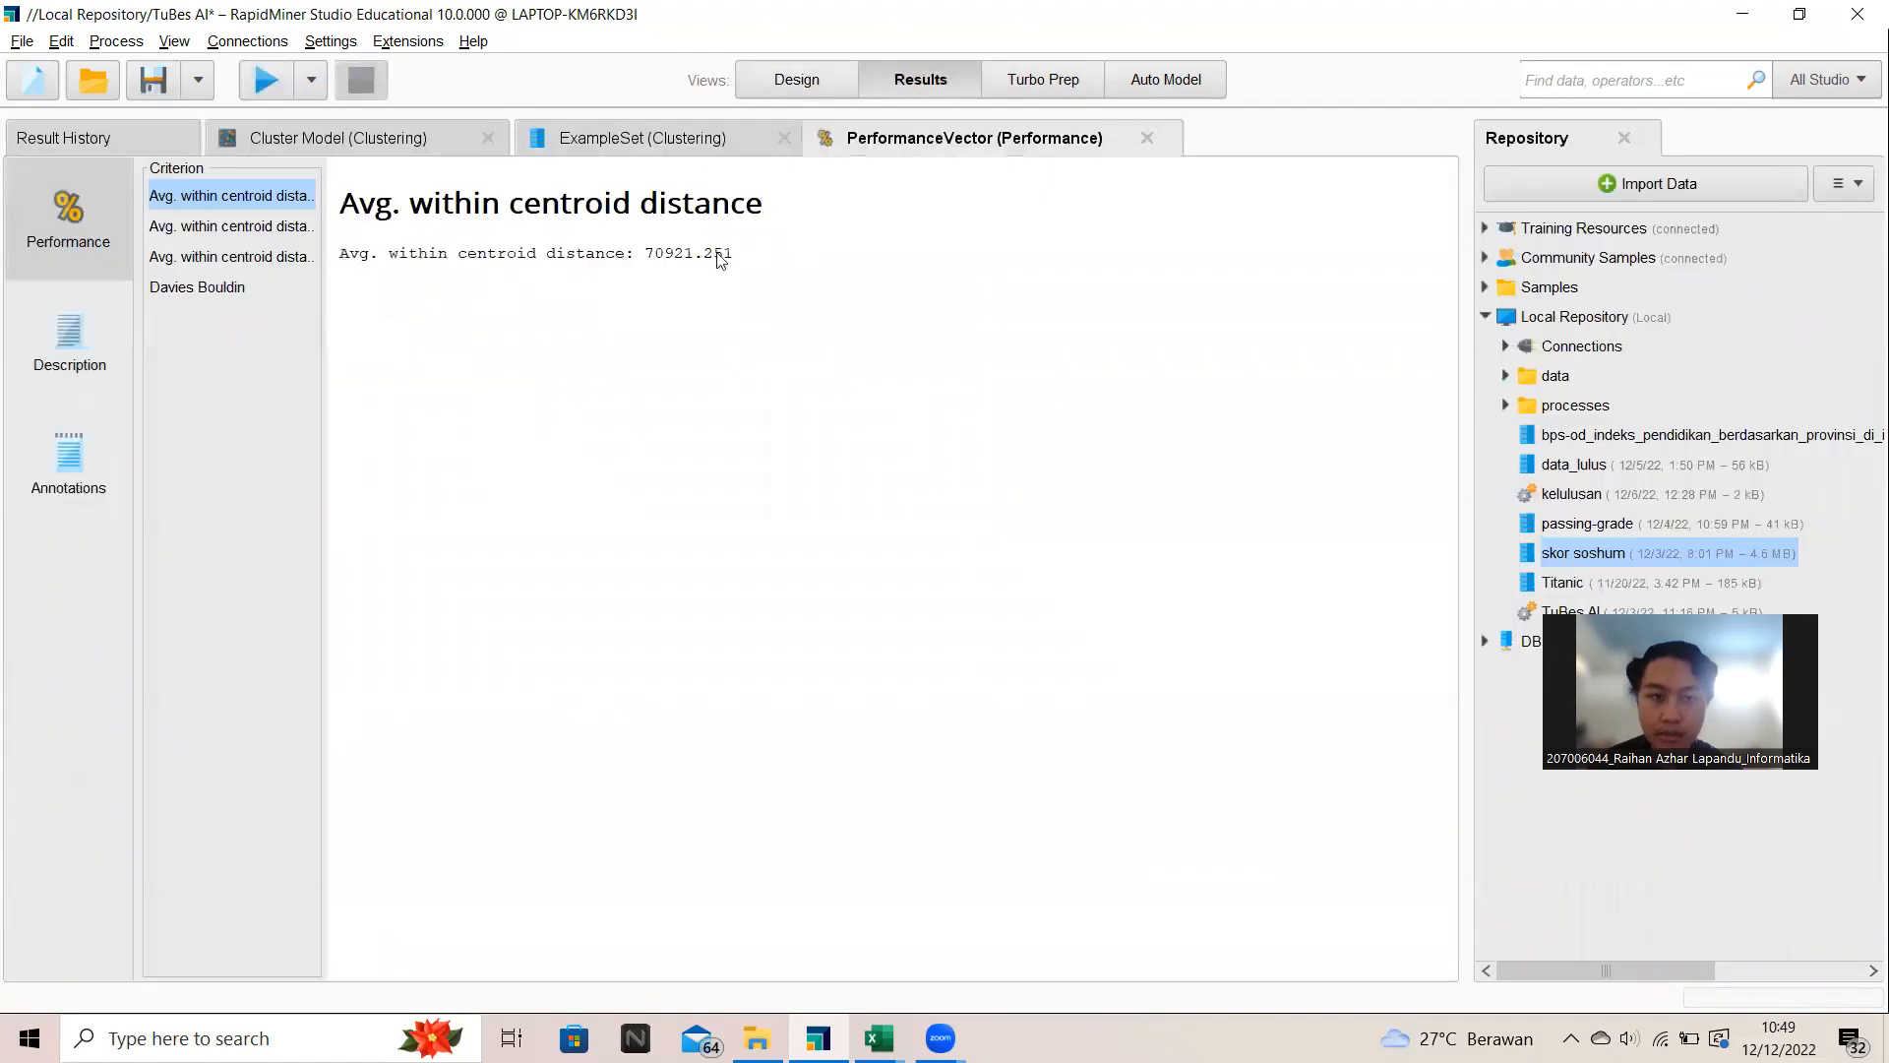
pyautogui.moveTo(648, 258); pyautogui.dragTo(736, 261)
pyautogui.hotkey('ctrl', 'c')
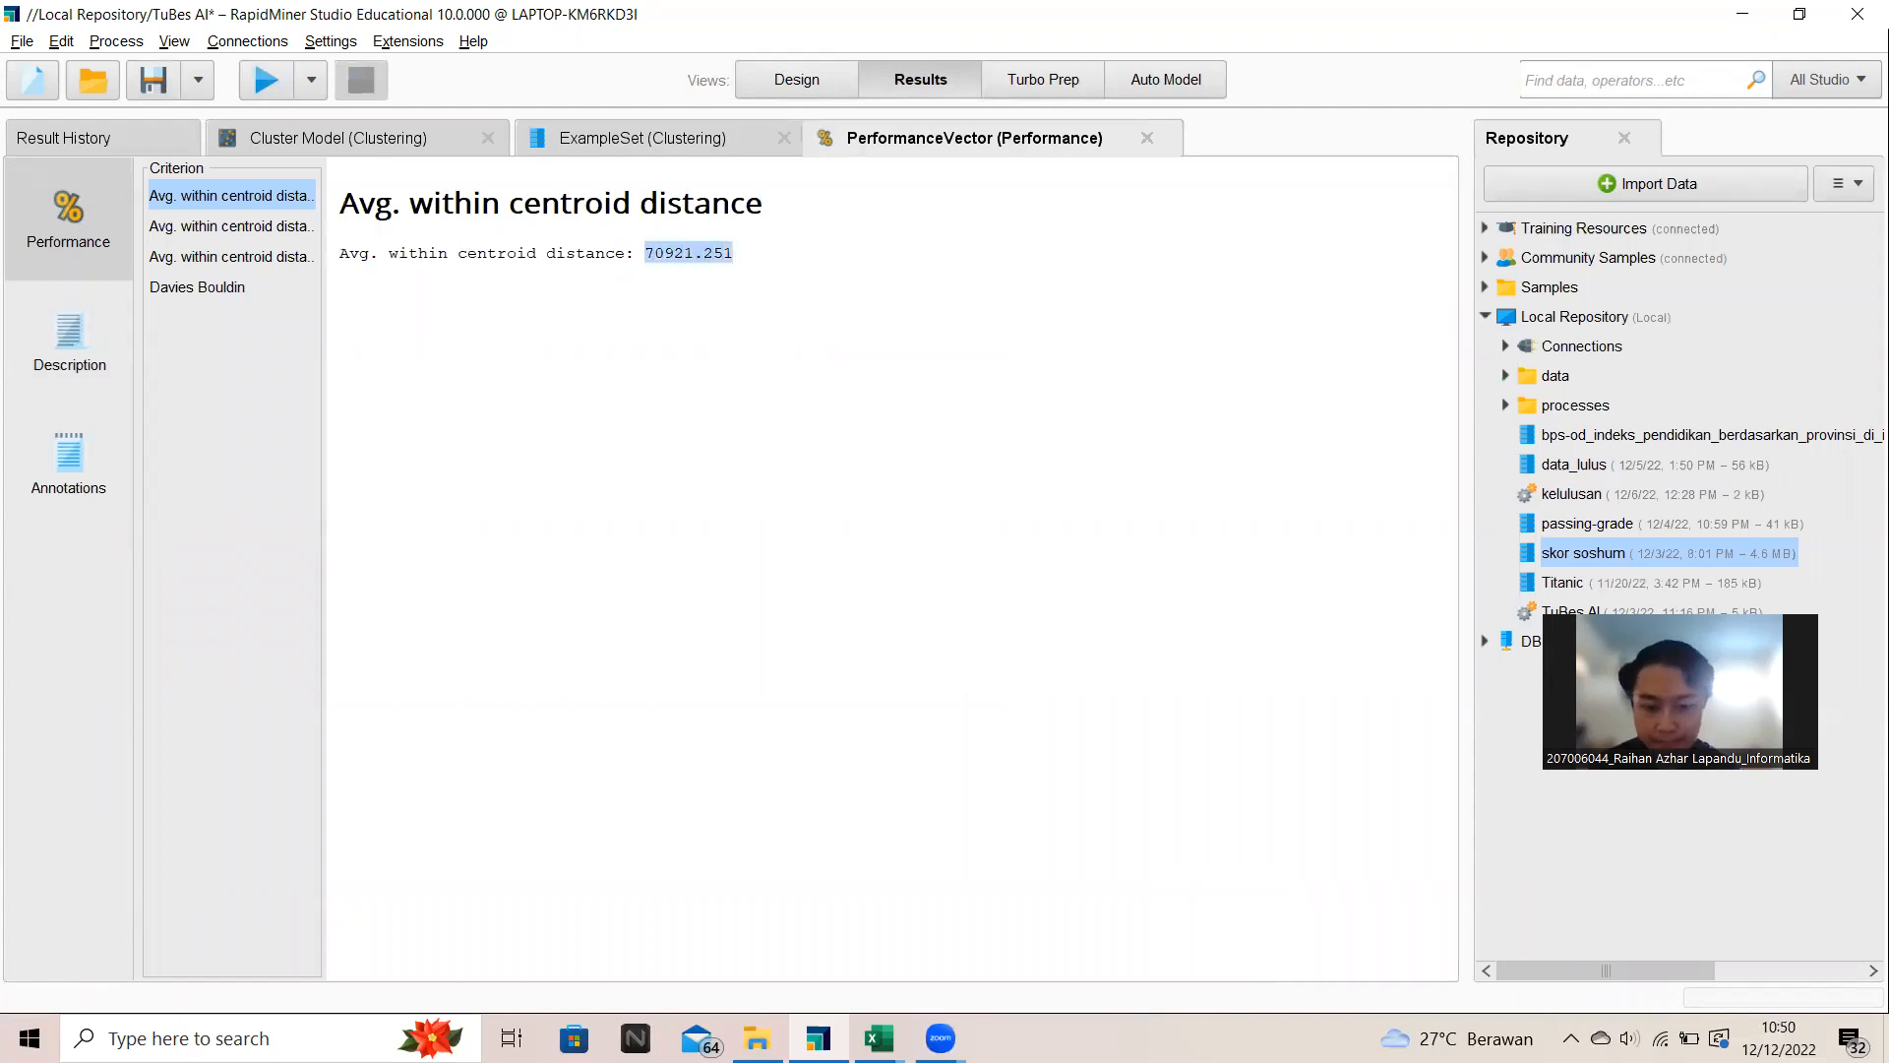
pyautogui.click(971, 941)
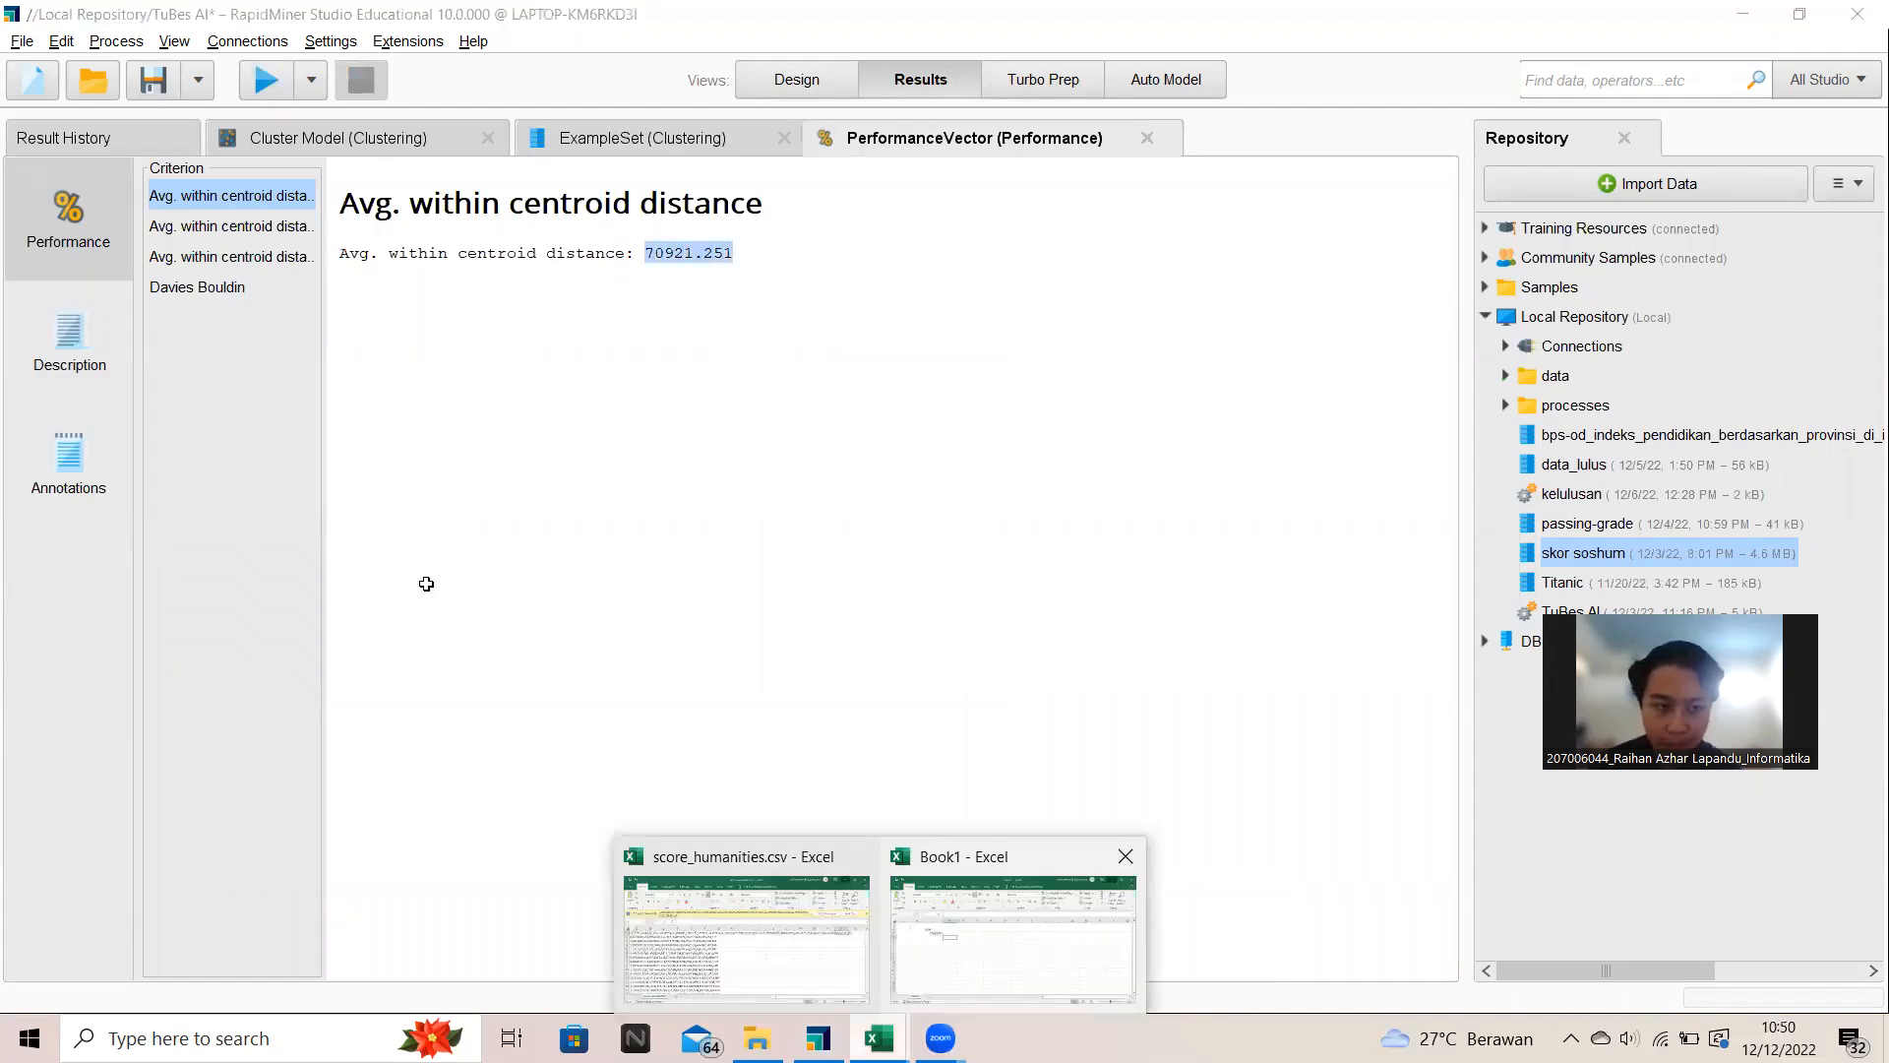
pyautogui.hotkey('ctrl', 'v')
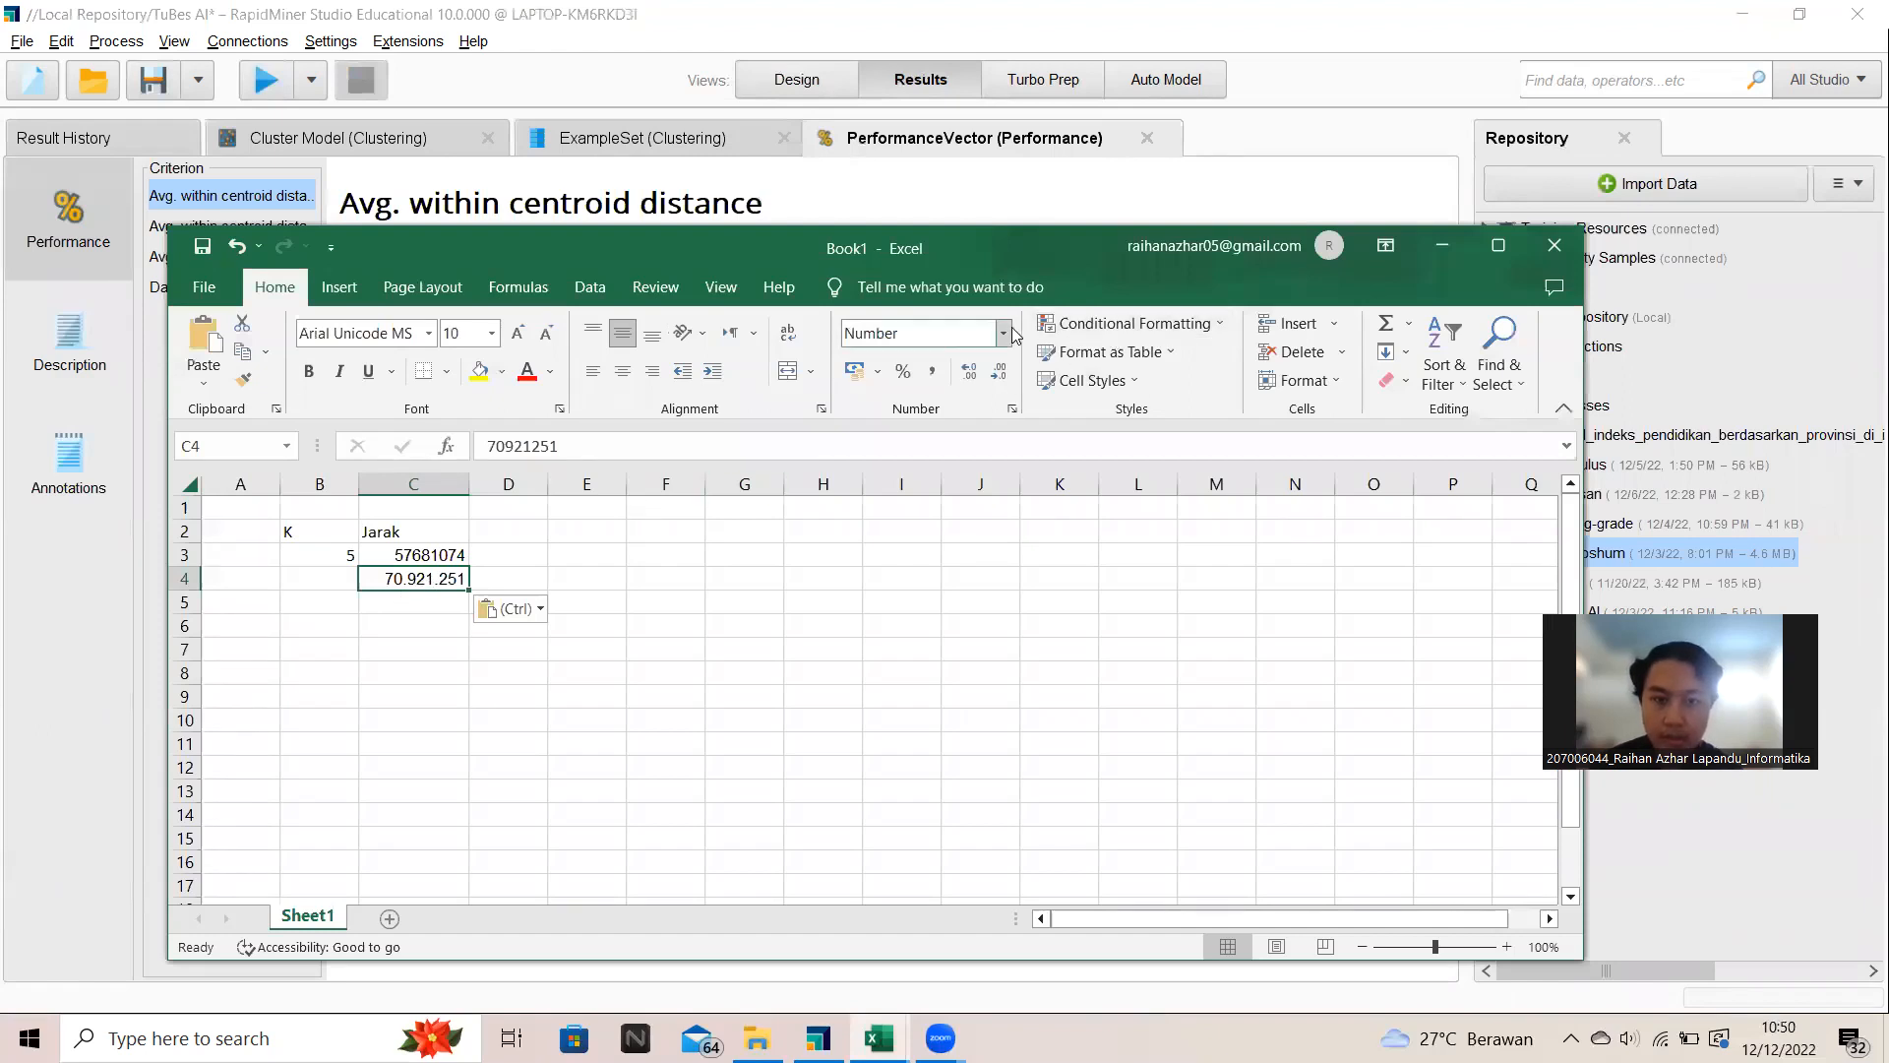
pyautogui.click(334, 586)
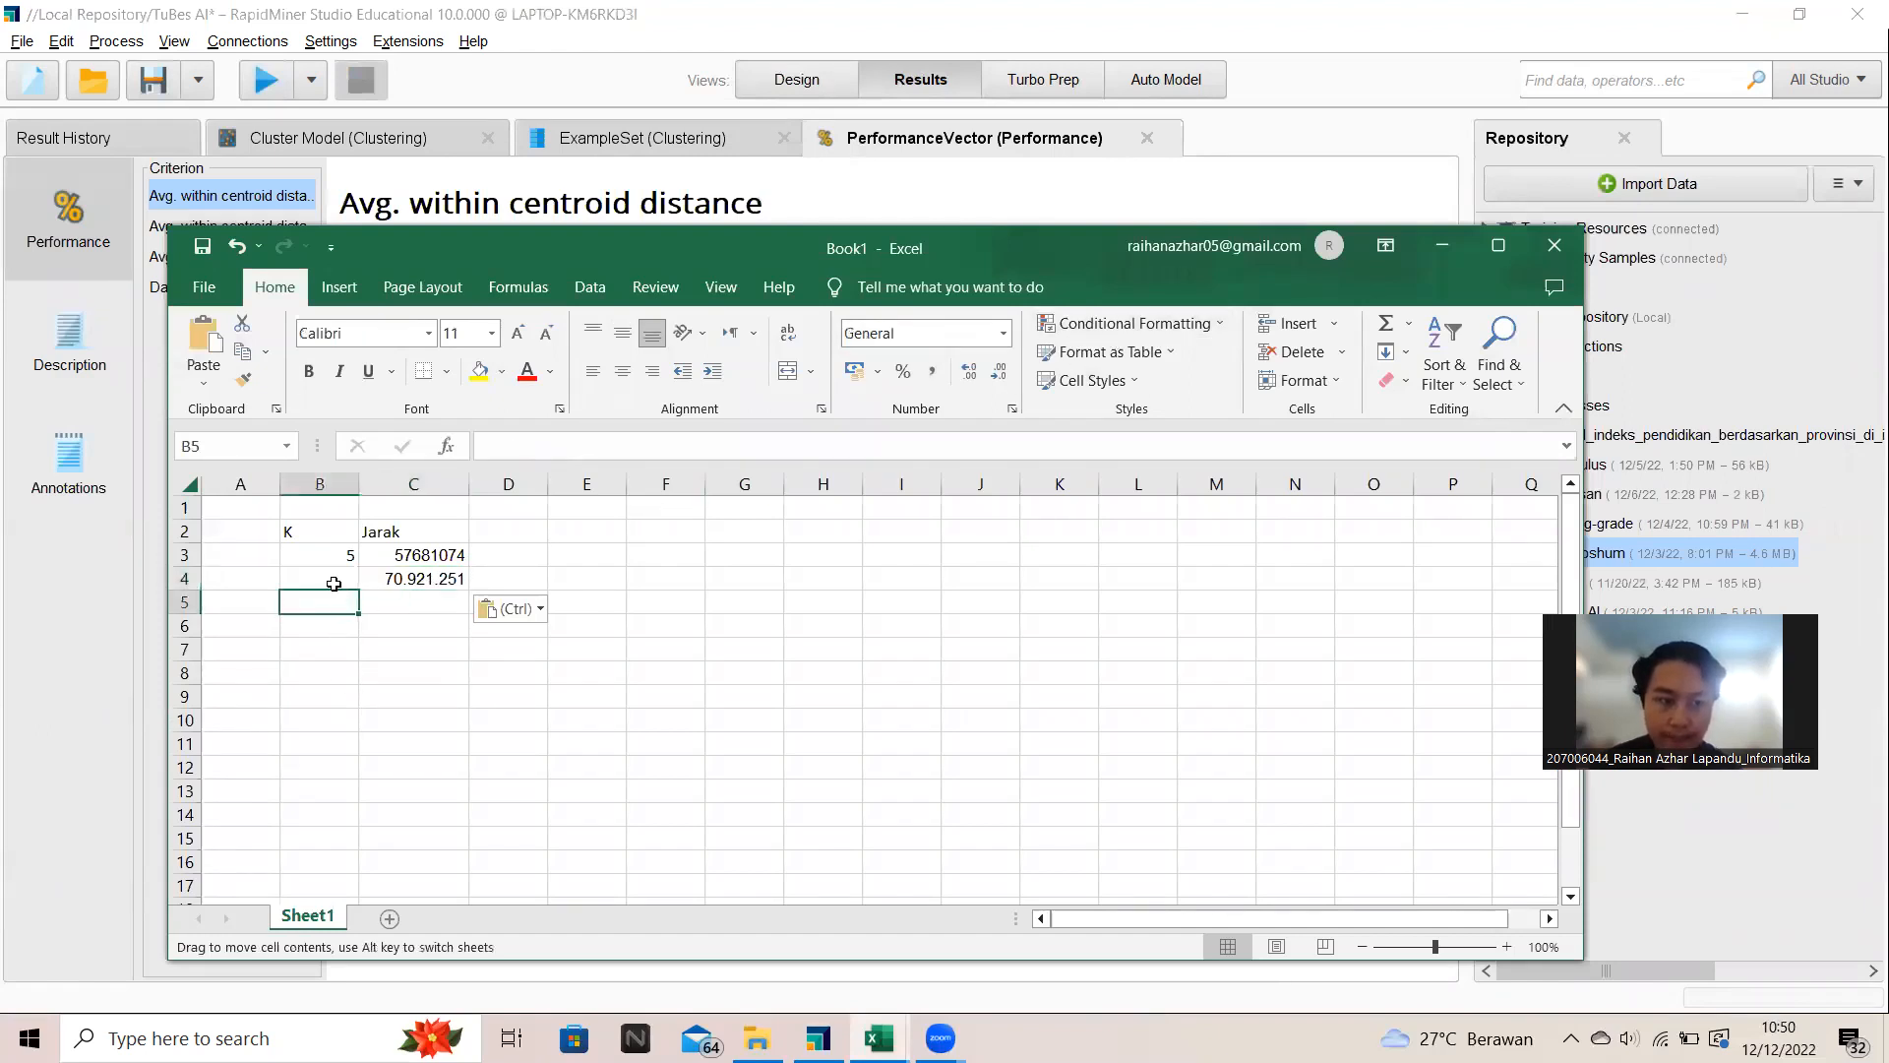
pyautogui.write('2')
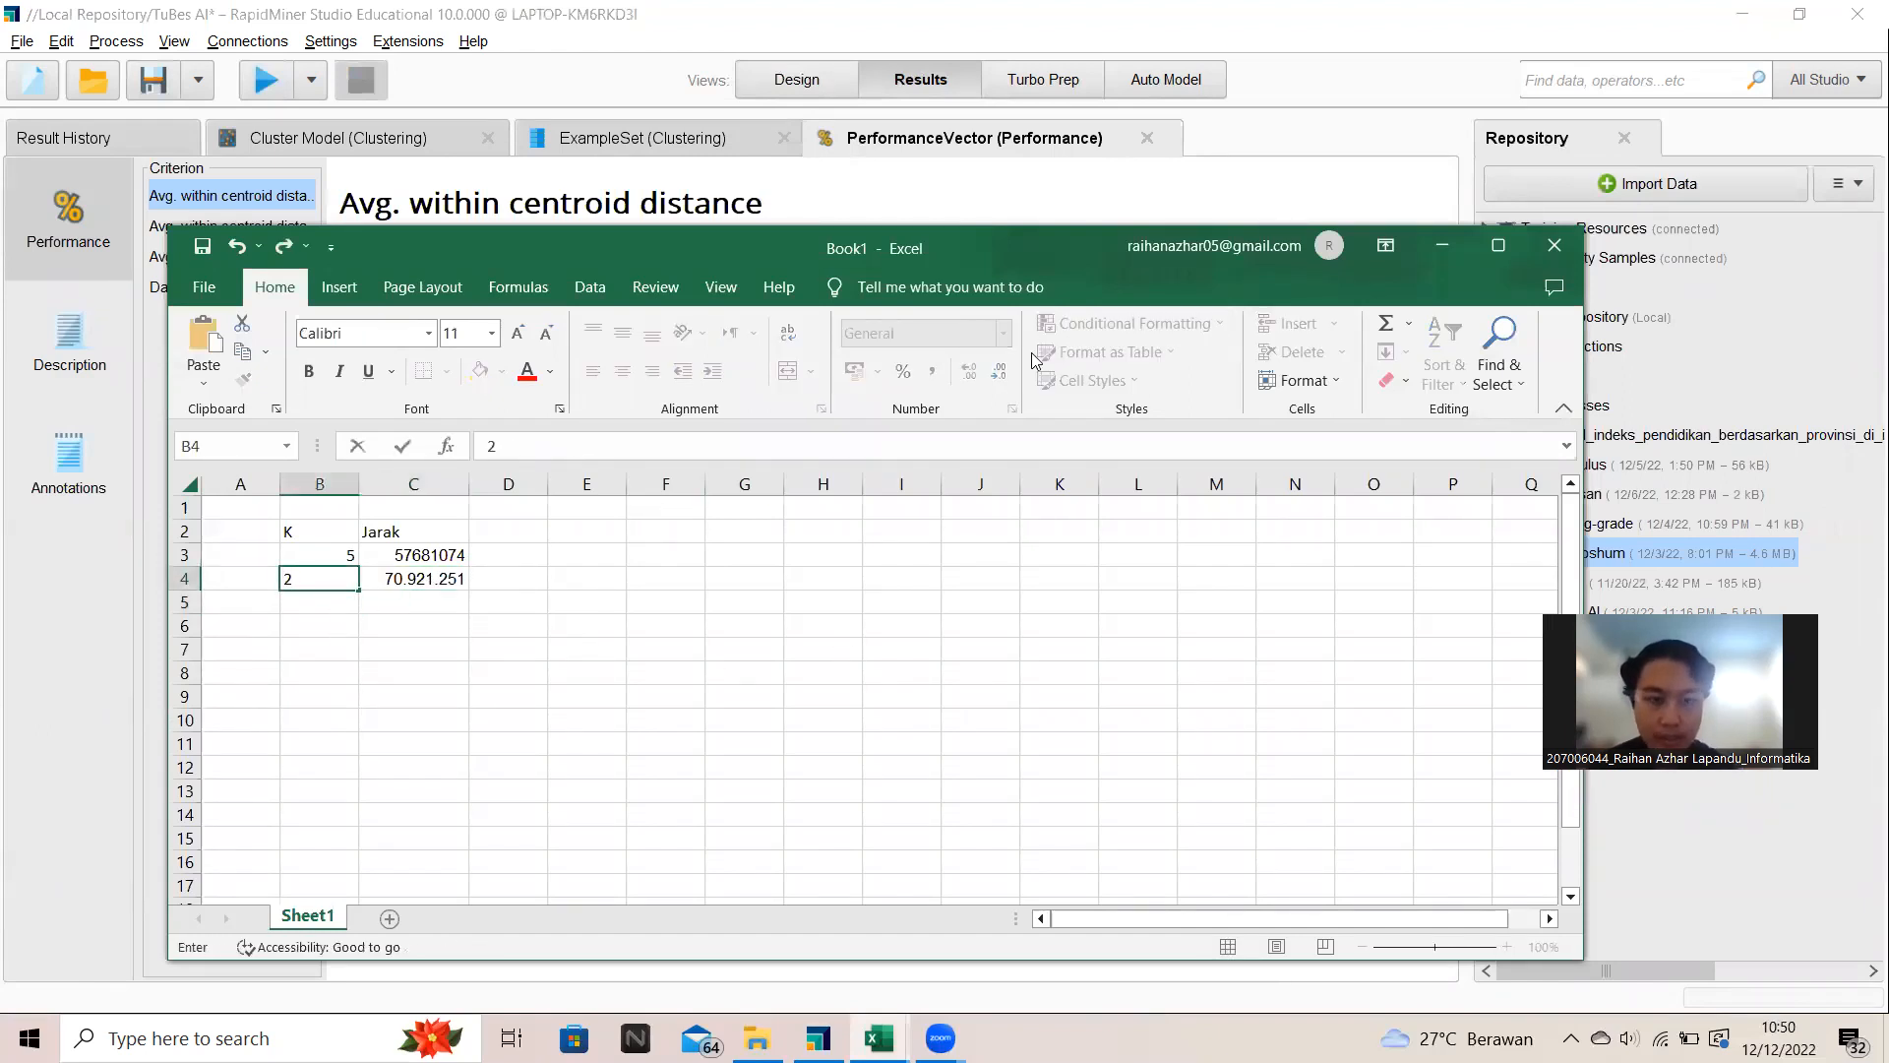
# Step: Return to the RapidMiner process design, set the Clustering operator's k to 3 and rerun the process
pyautogui.click(1036, 194)
pyautogui.click(748, 86)
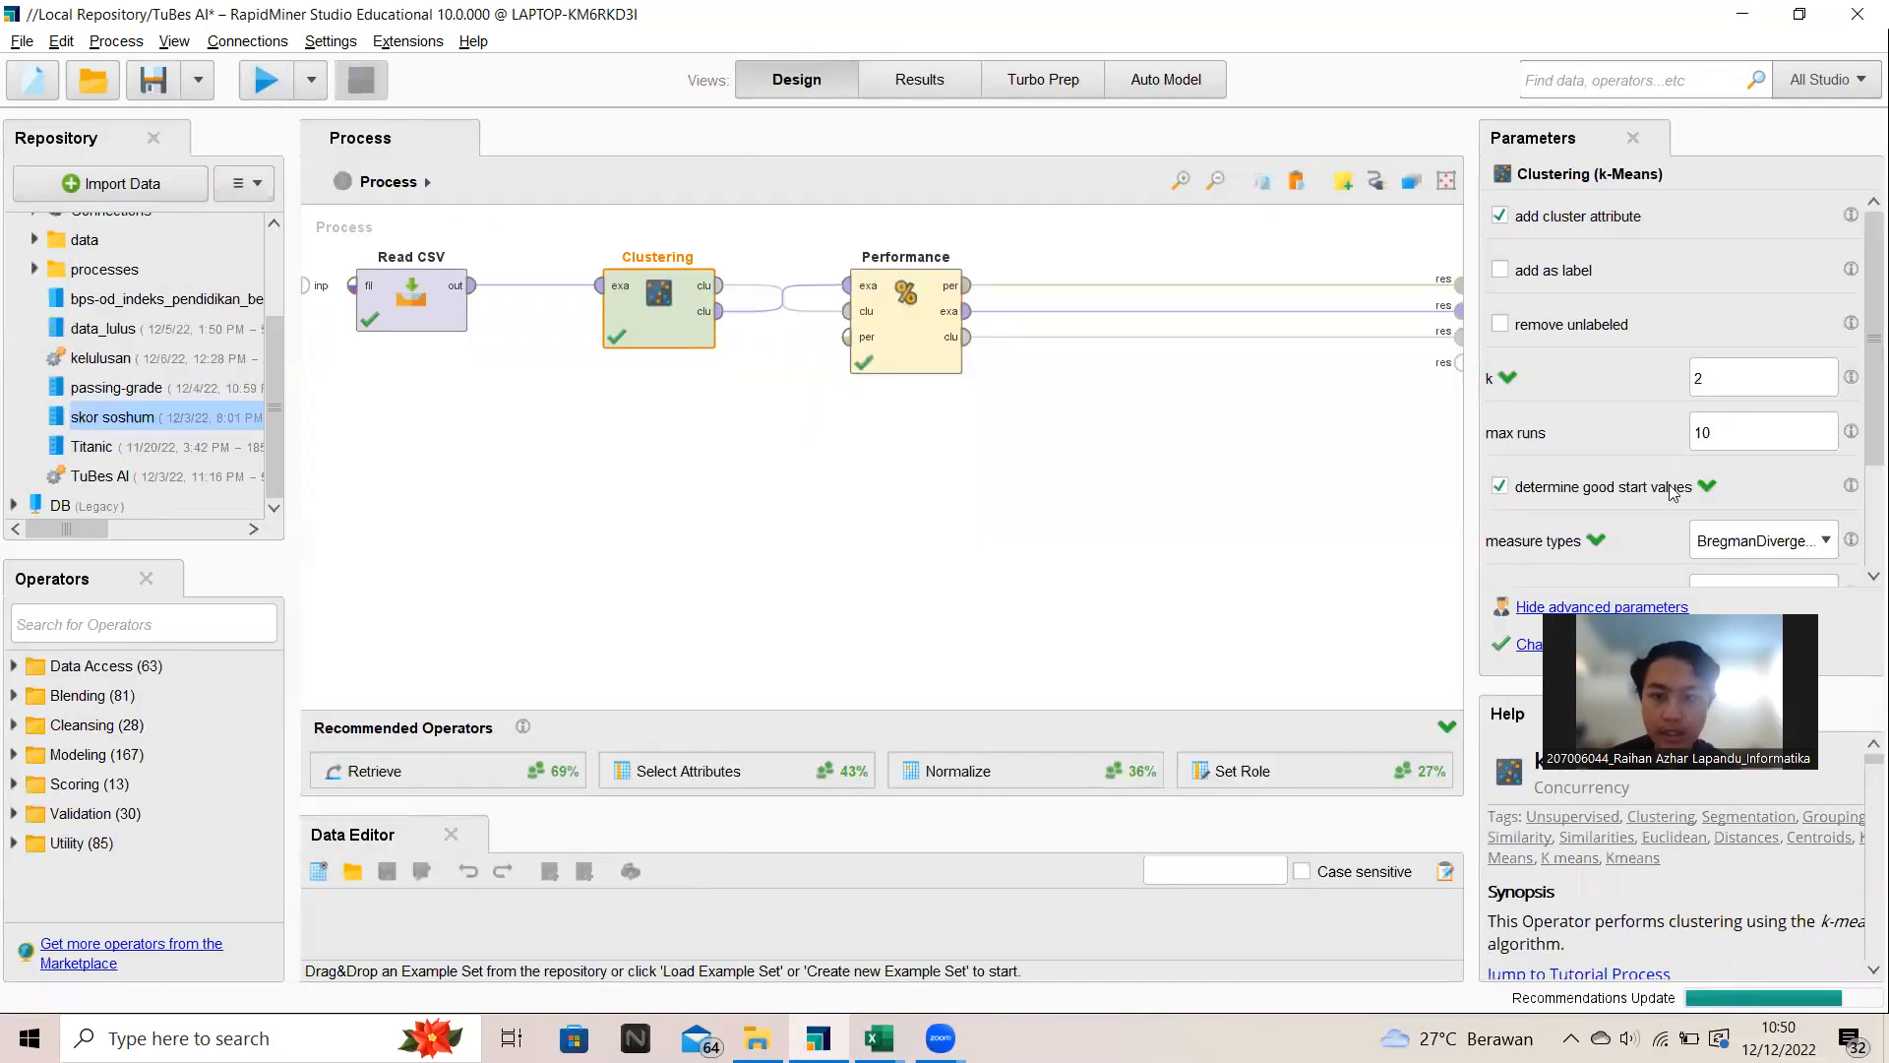
pyautogui.click(1732, 384)
pyautogui.write('3')
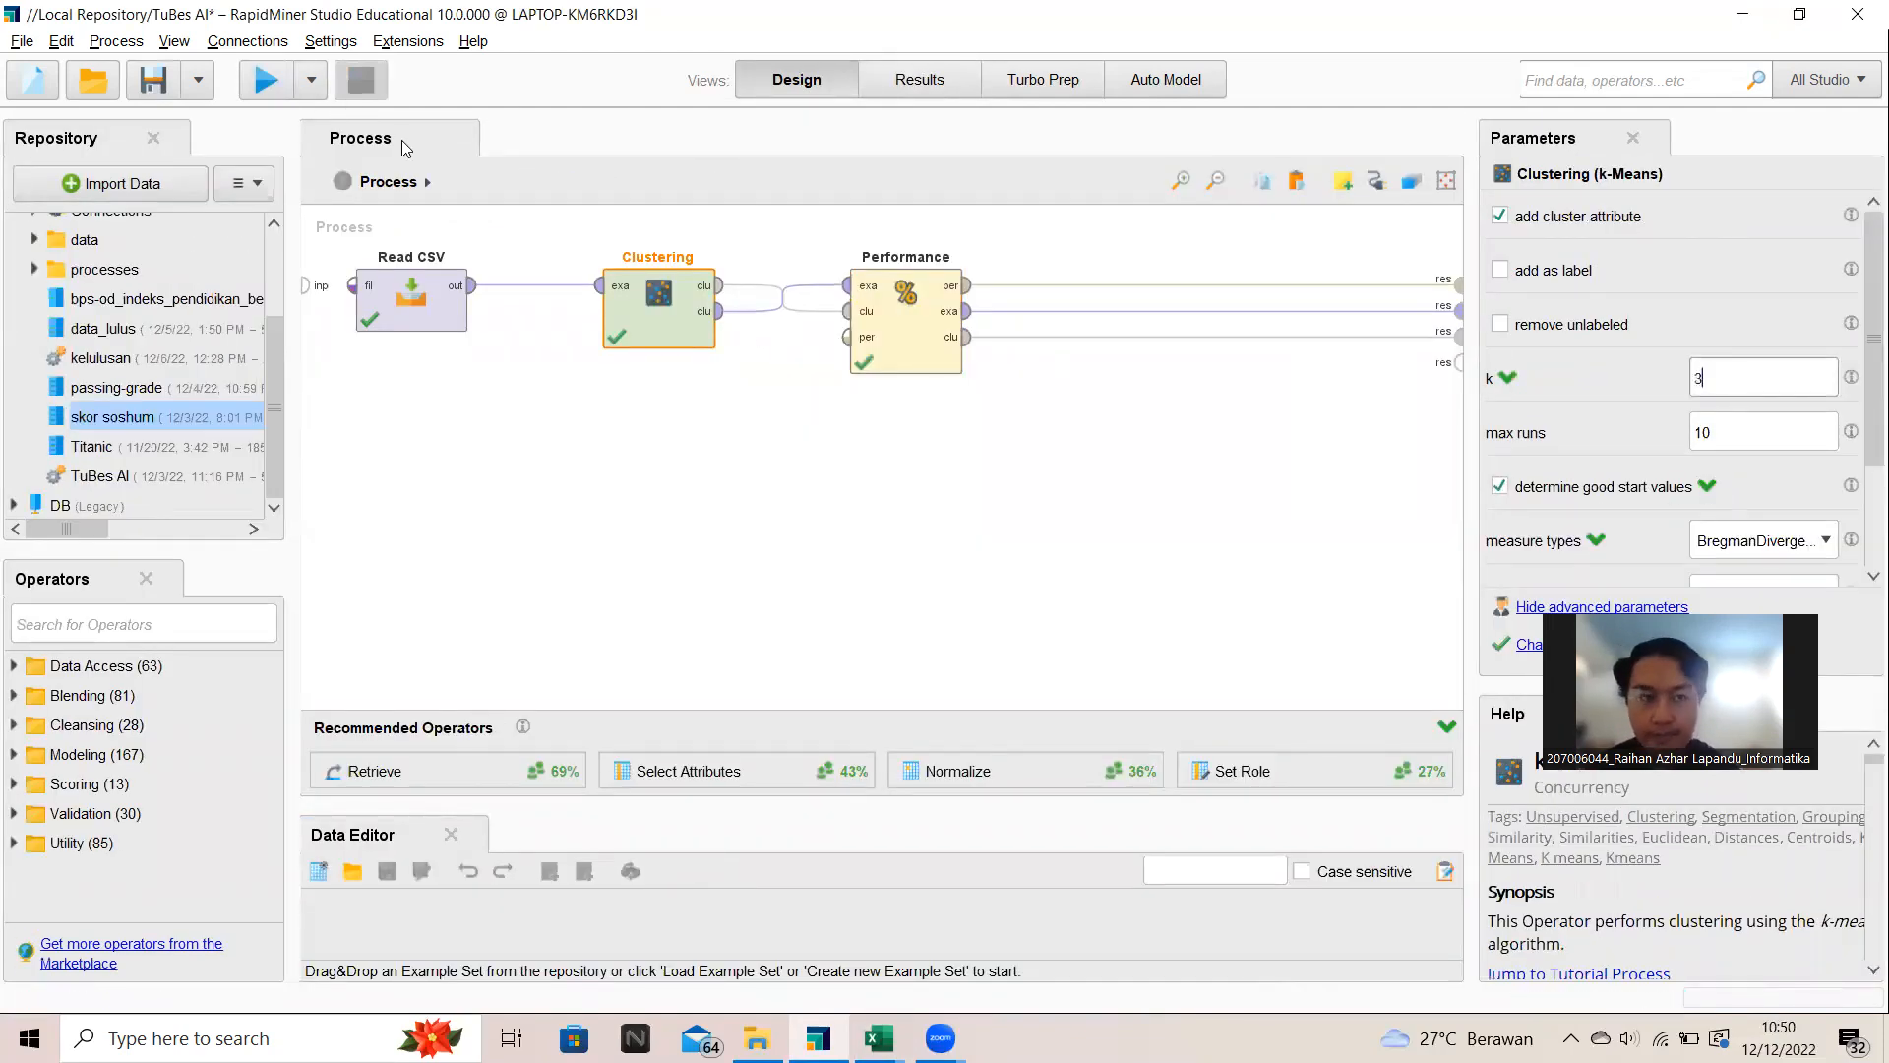
pyautogui.click(256, 81)
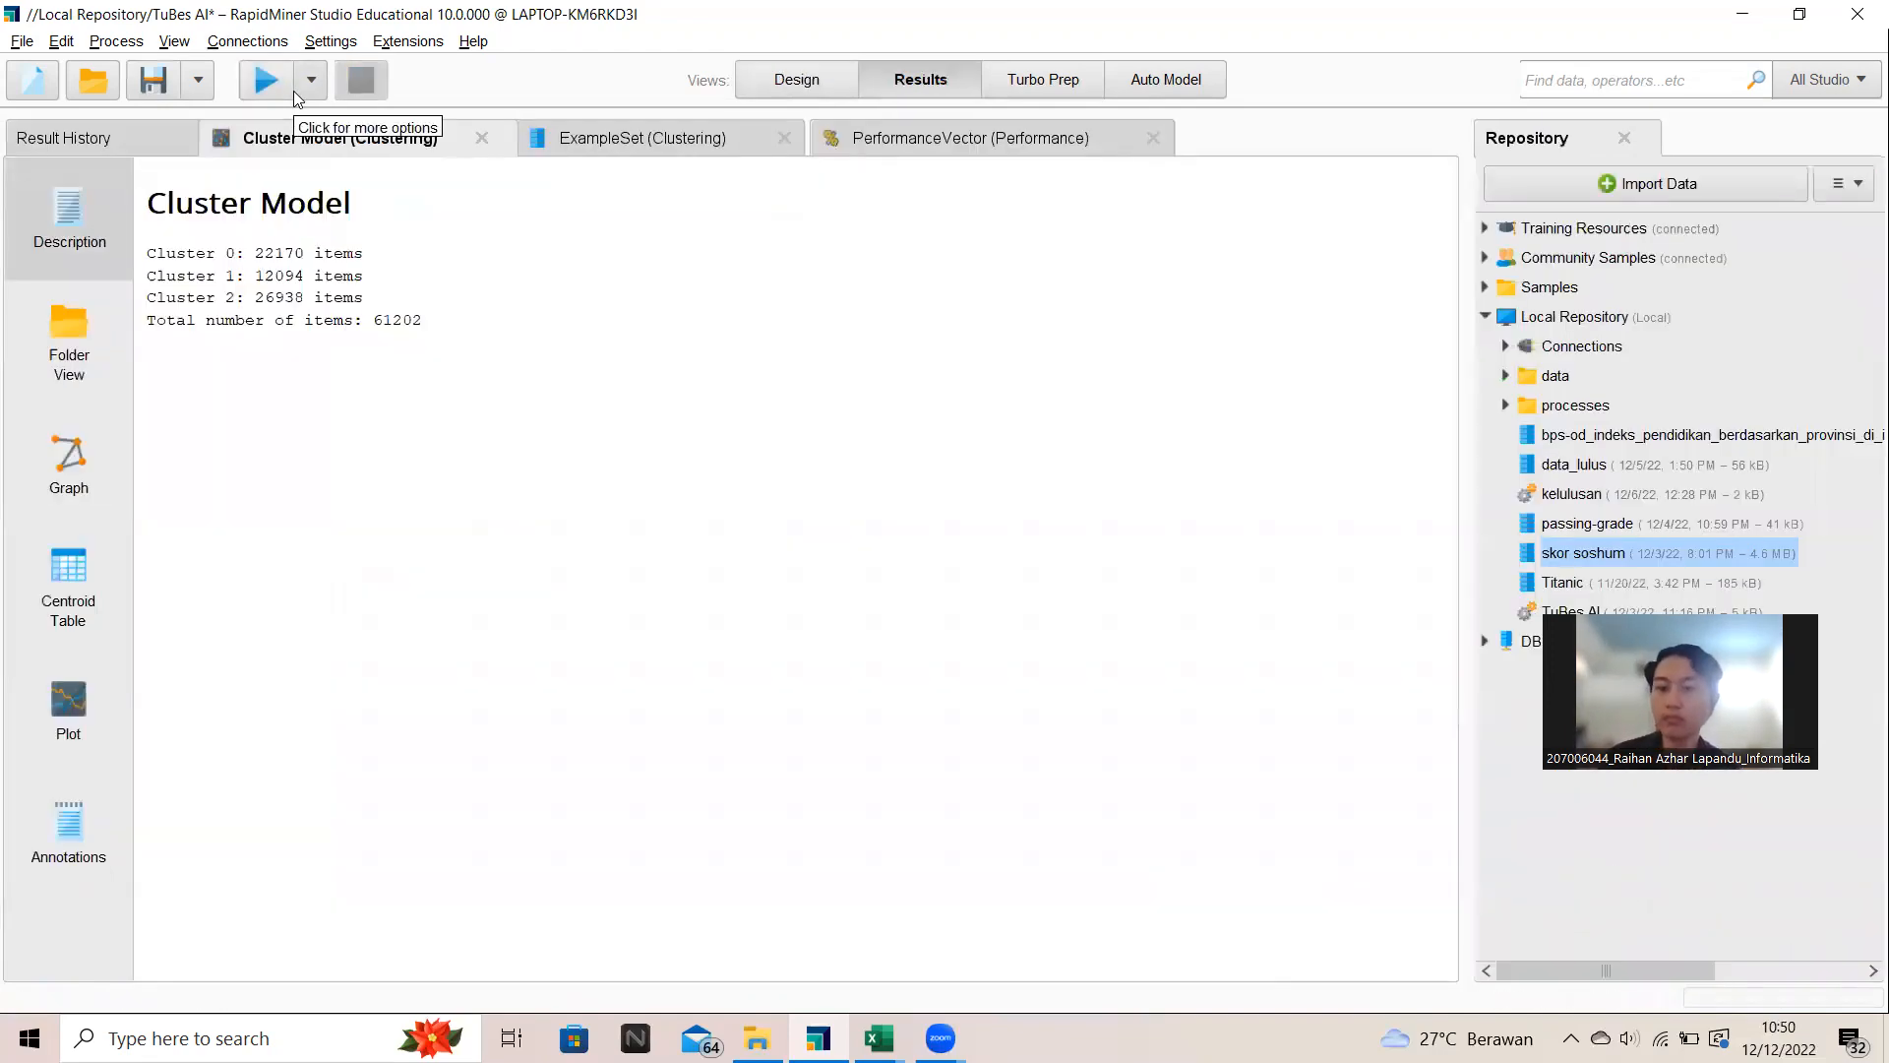
# Step: Copy the full average within centroid distance value for k = 3 from the PerformanceVector results
pyautogui.click(945, 138)
pyautogui.moveTo(654, 252); pyautogui.dragTo(718, 258)
pyautogui.click(651, 255)
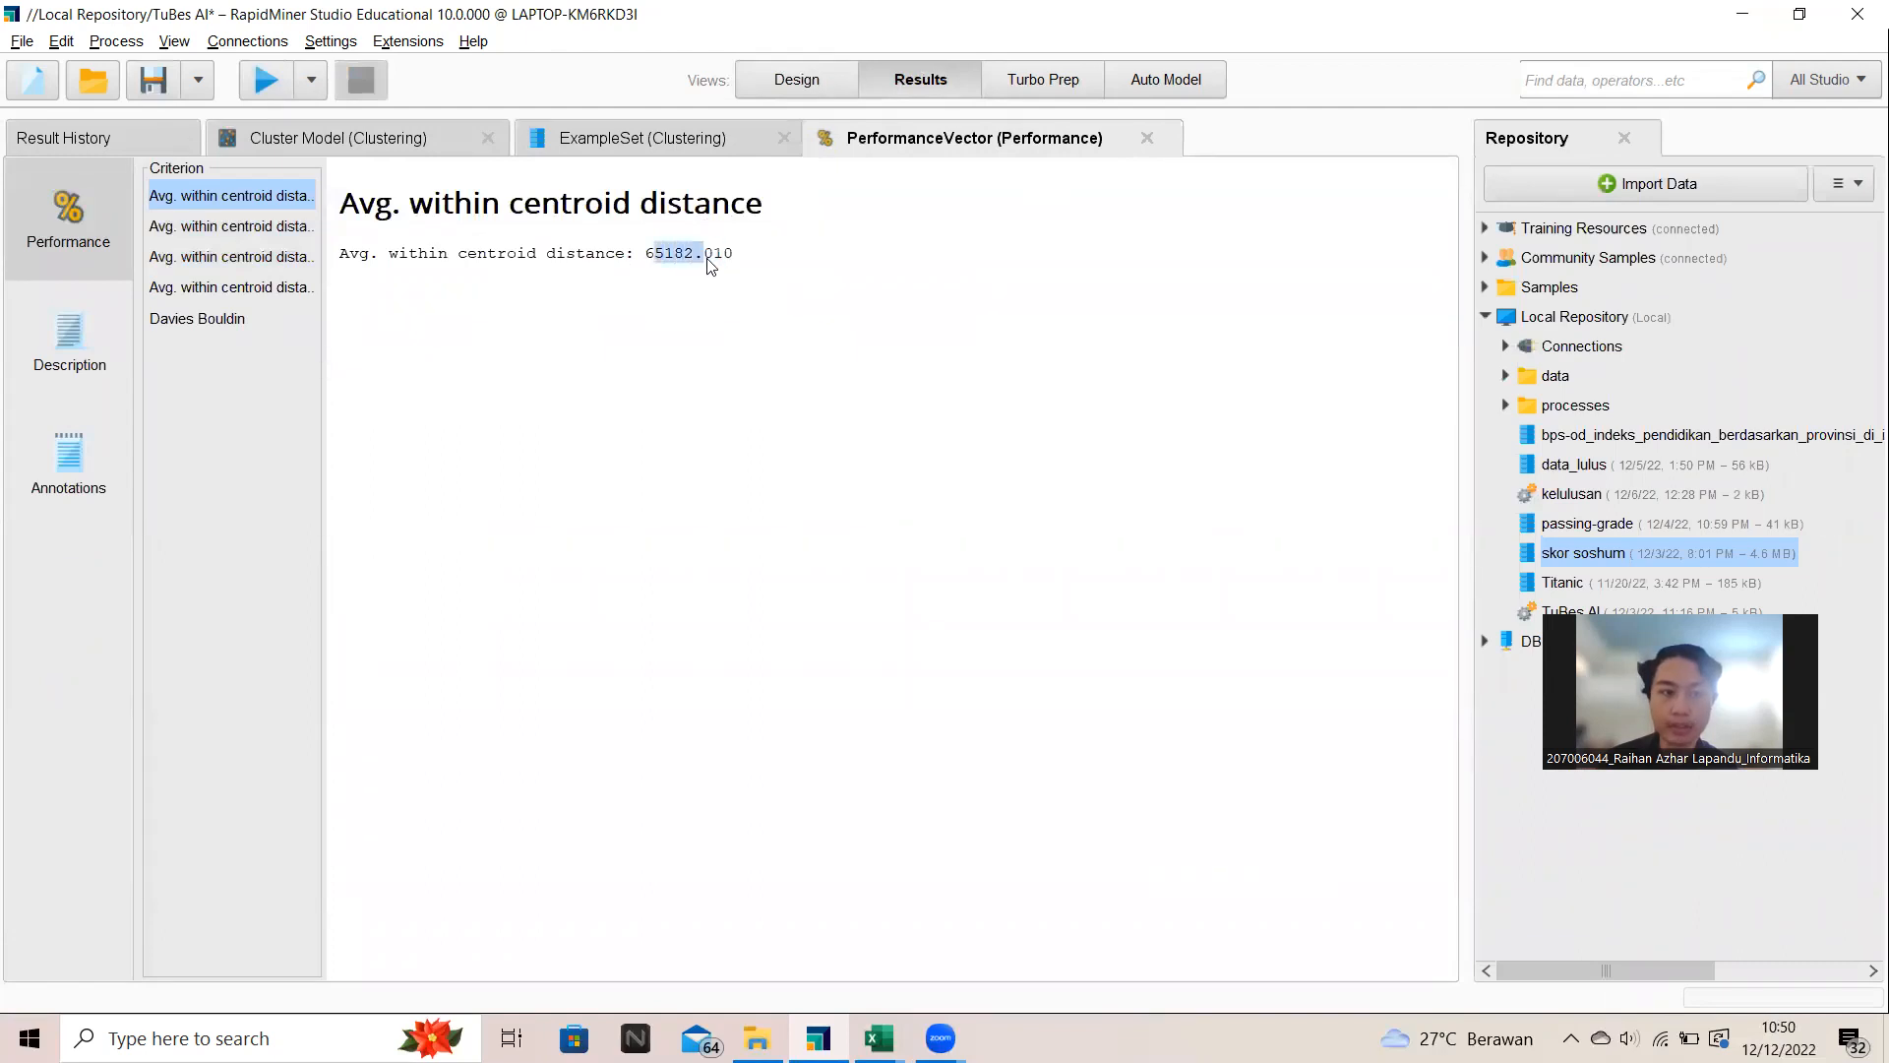
pyautogui.click(295, 226)
pyautogui.click(274, 198)
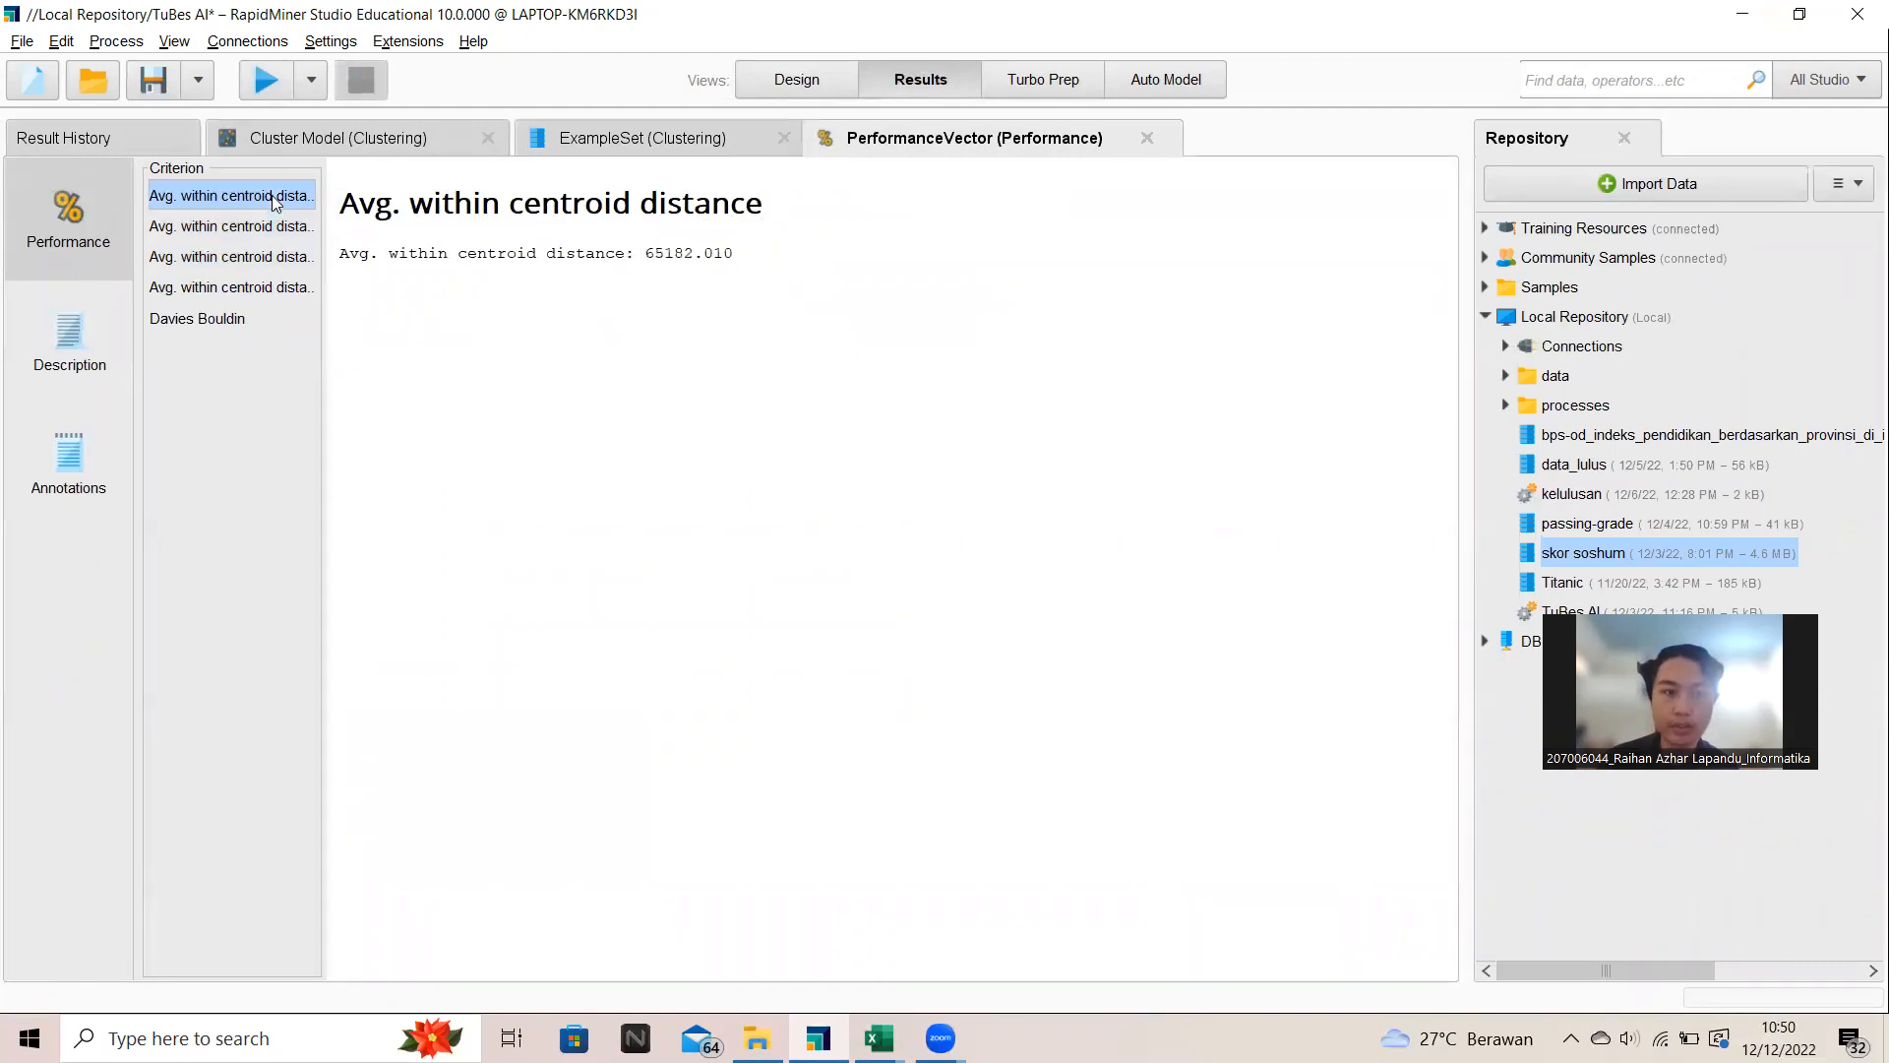
pyautogui.moveTo(694, 257); pyautogui.dragTo(746, 258)
pyautogui.hotkey('ctrl', 'c')
pyautogui.click(659, 263)
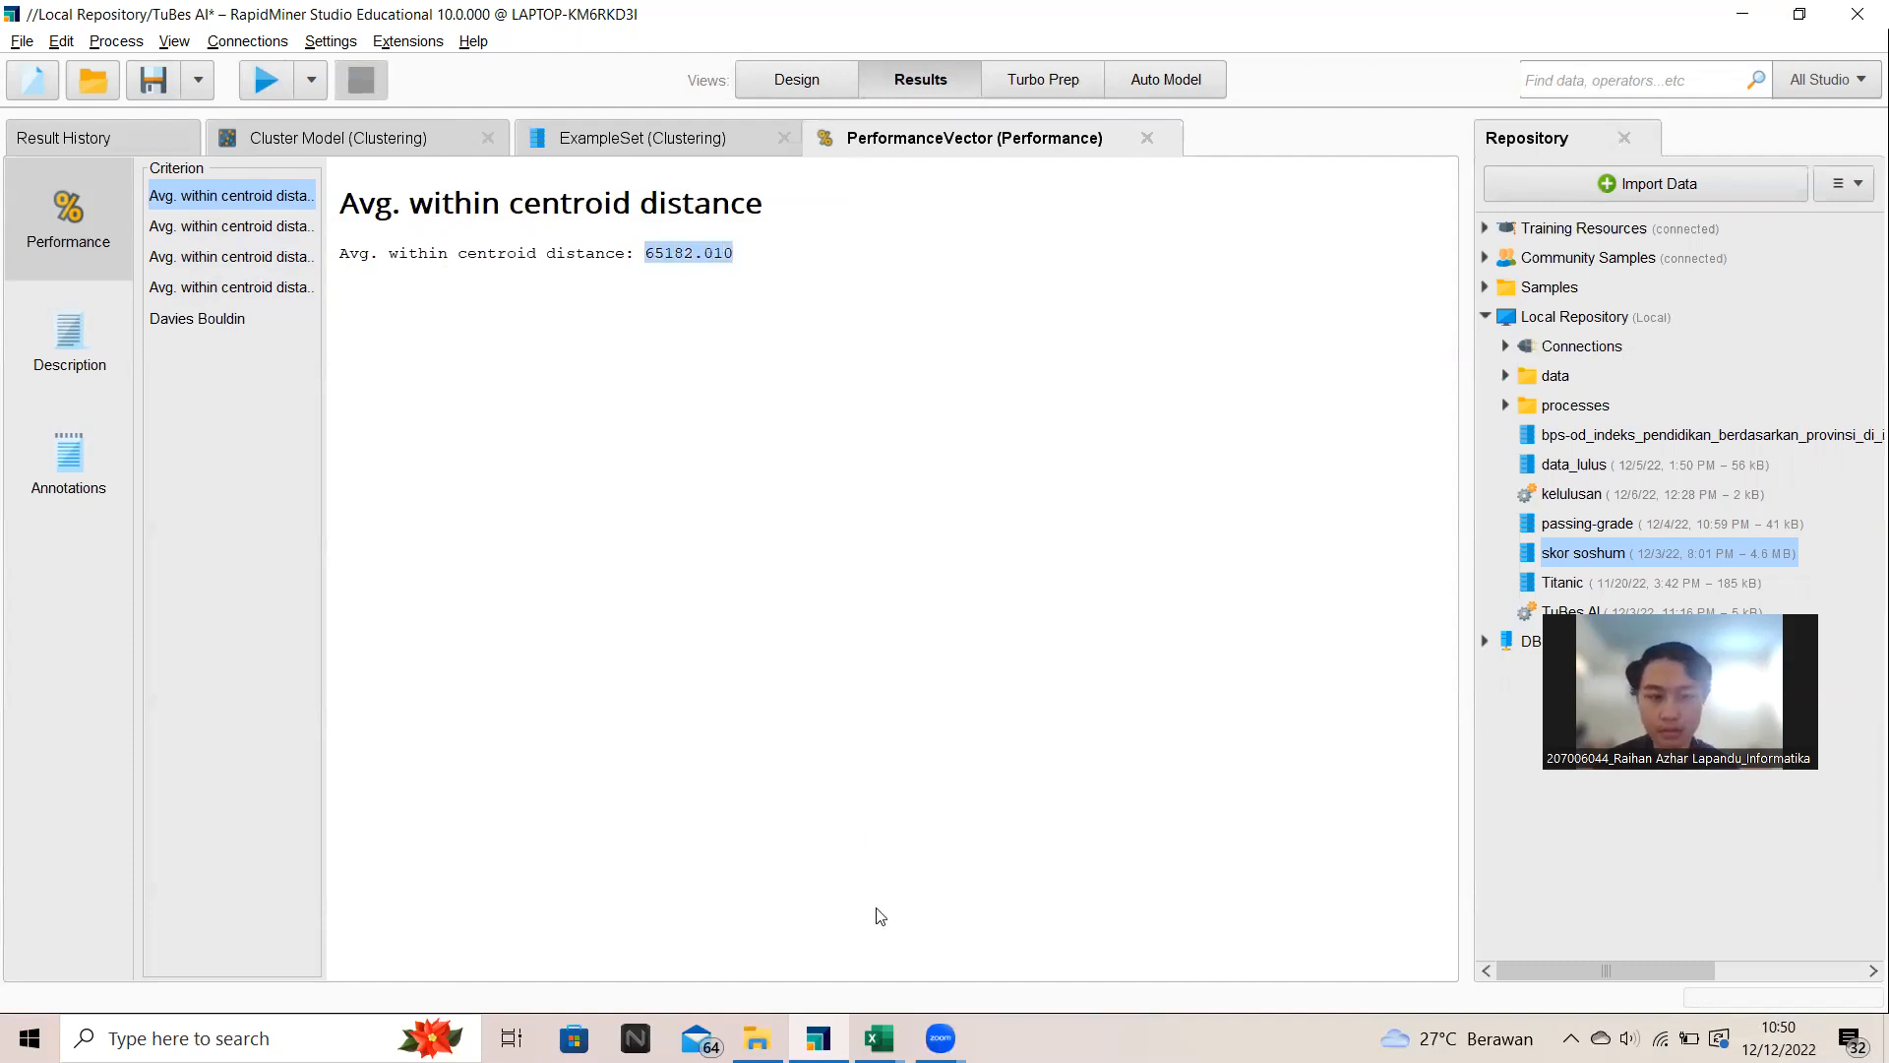
# Step: Paste the copied distance into C5 of the Book1 workbook in Excel, enter 3 in B5, and minimize the workbook
pyautogui.hotkey('alt', 'Tab')
pyautogui.hotkey('ctrl', 'v')
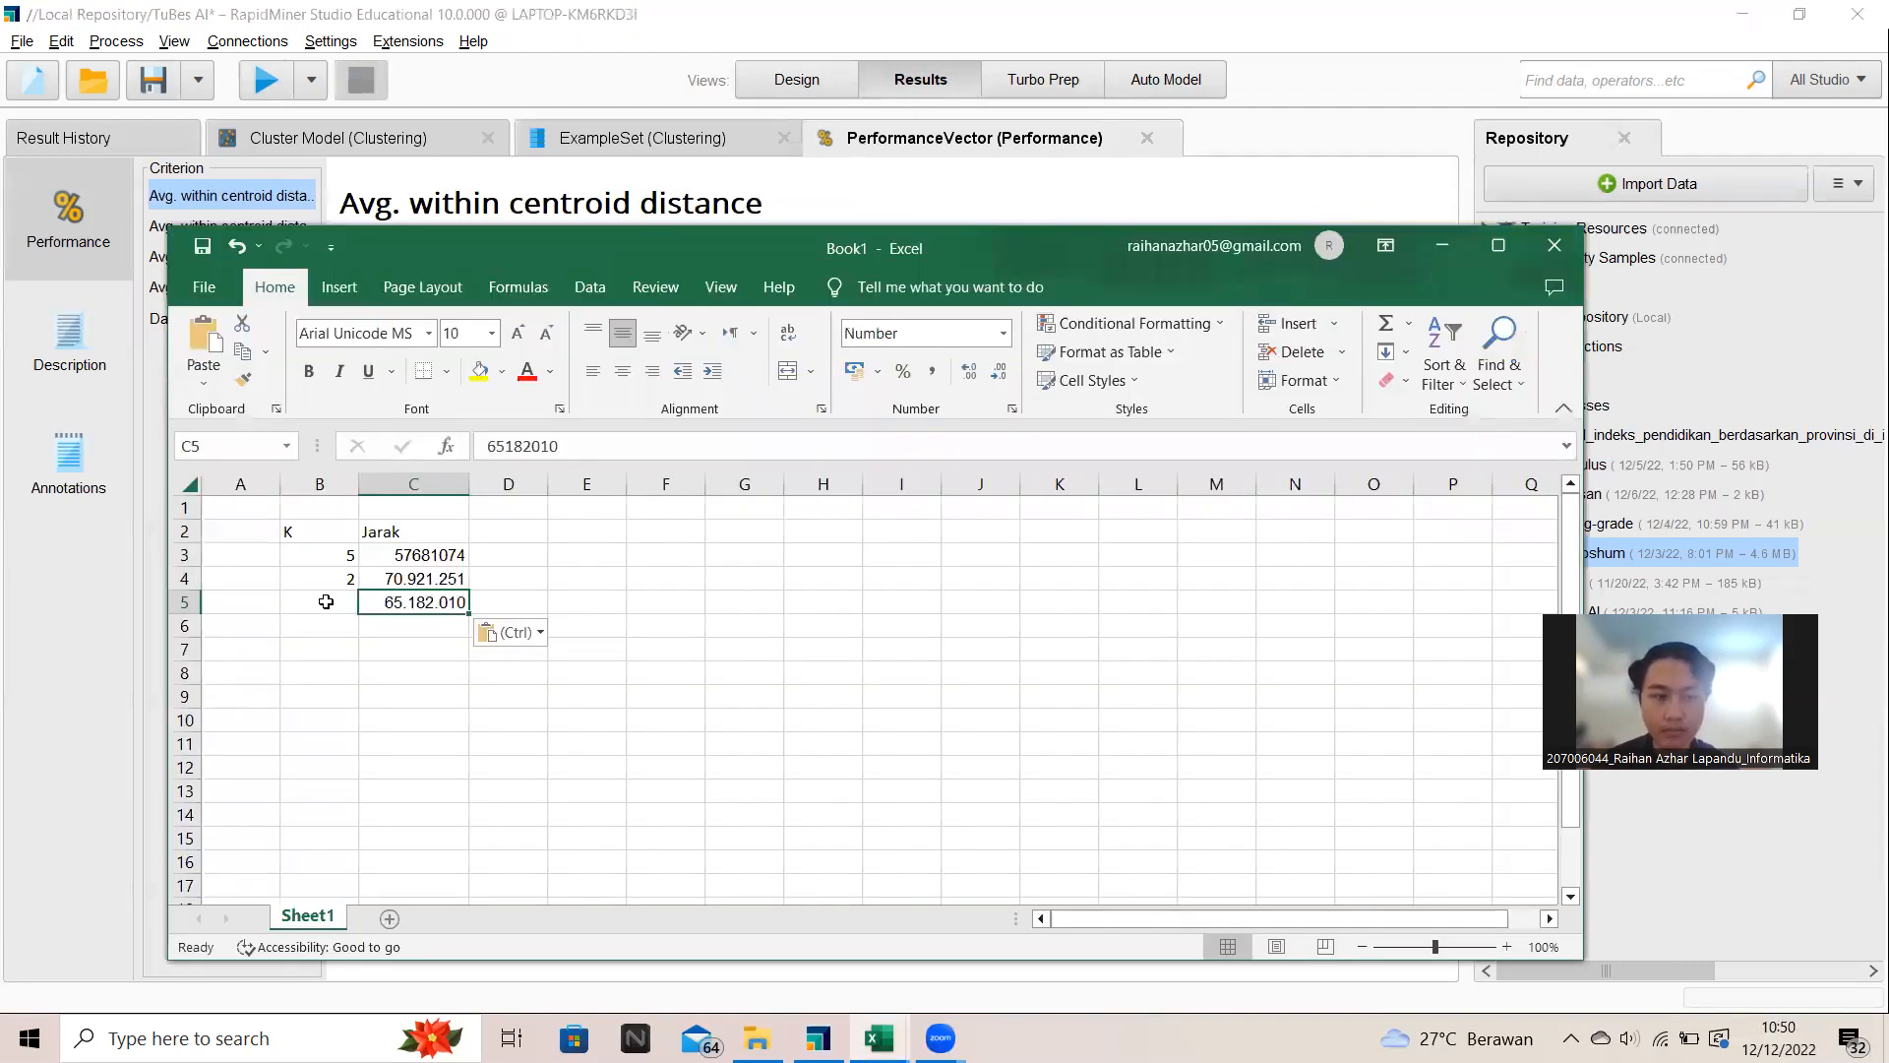
pyautogui.click(325, 603)
pyautogui.write('43')
pyautogui.press('BackSpace')
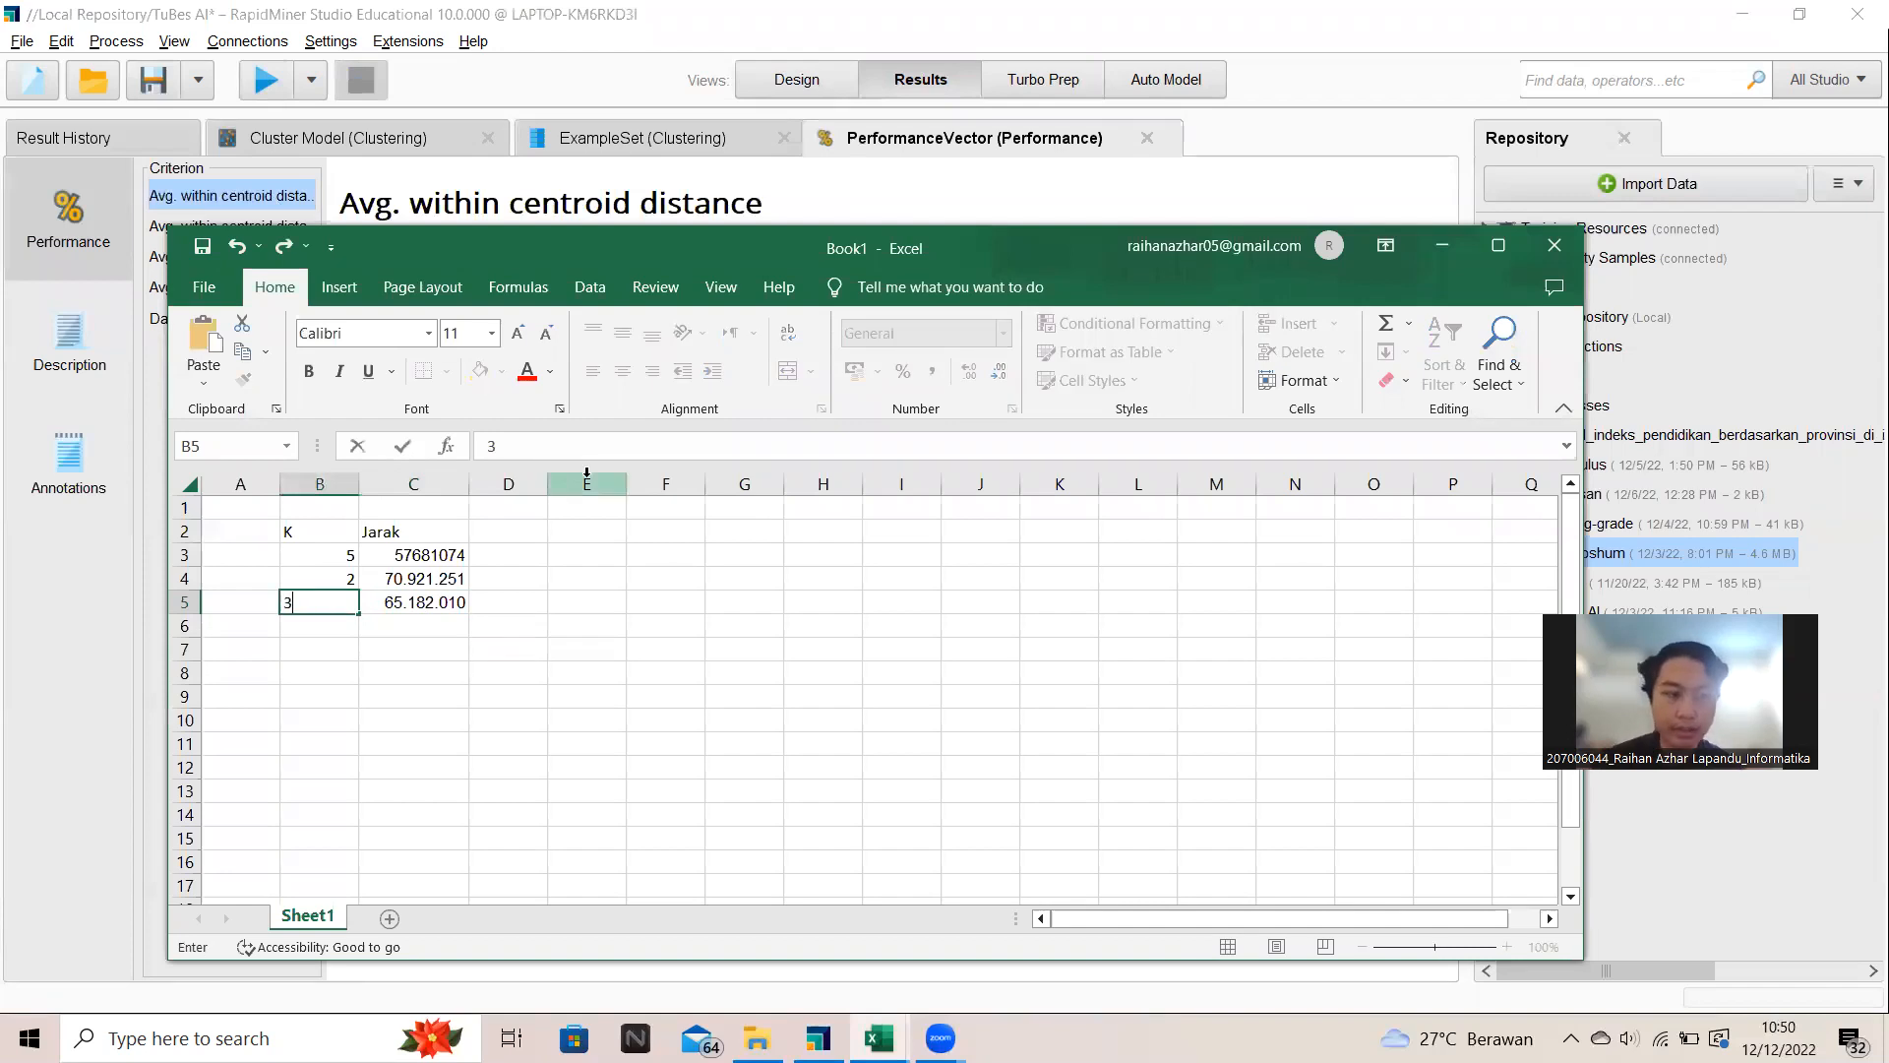
pyautogui.click(342, 626)
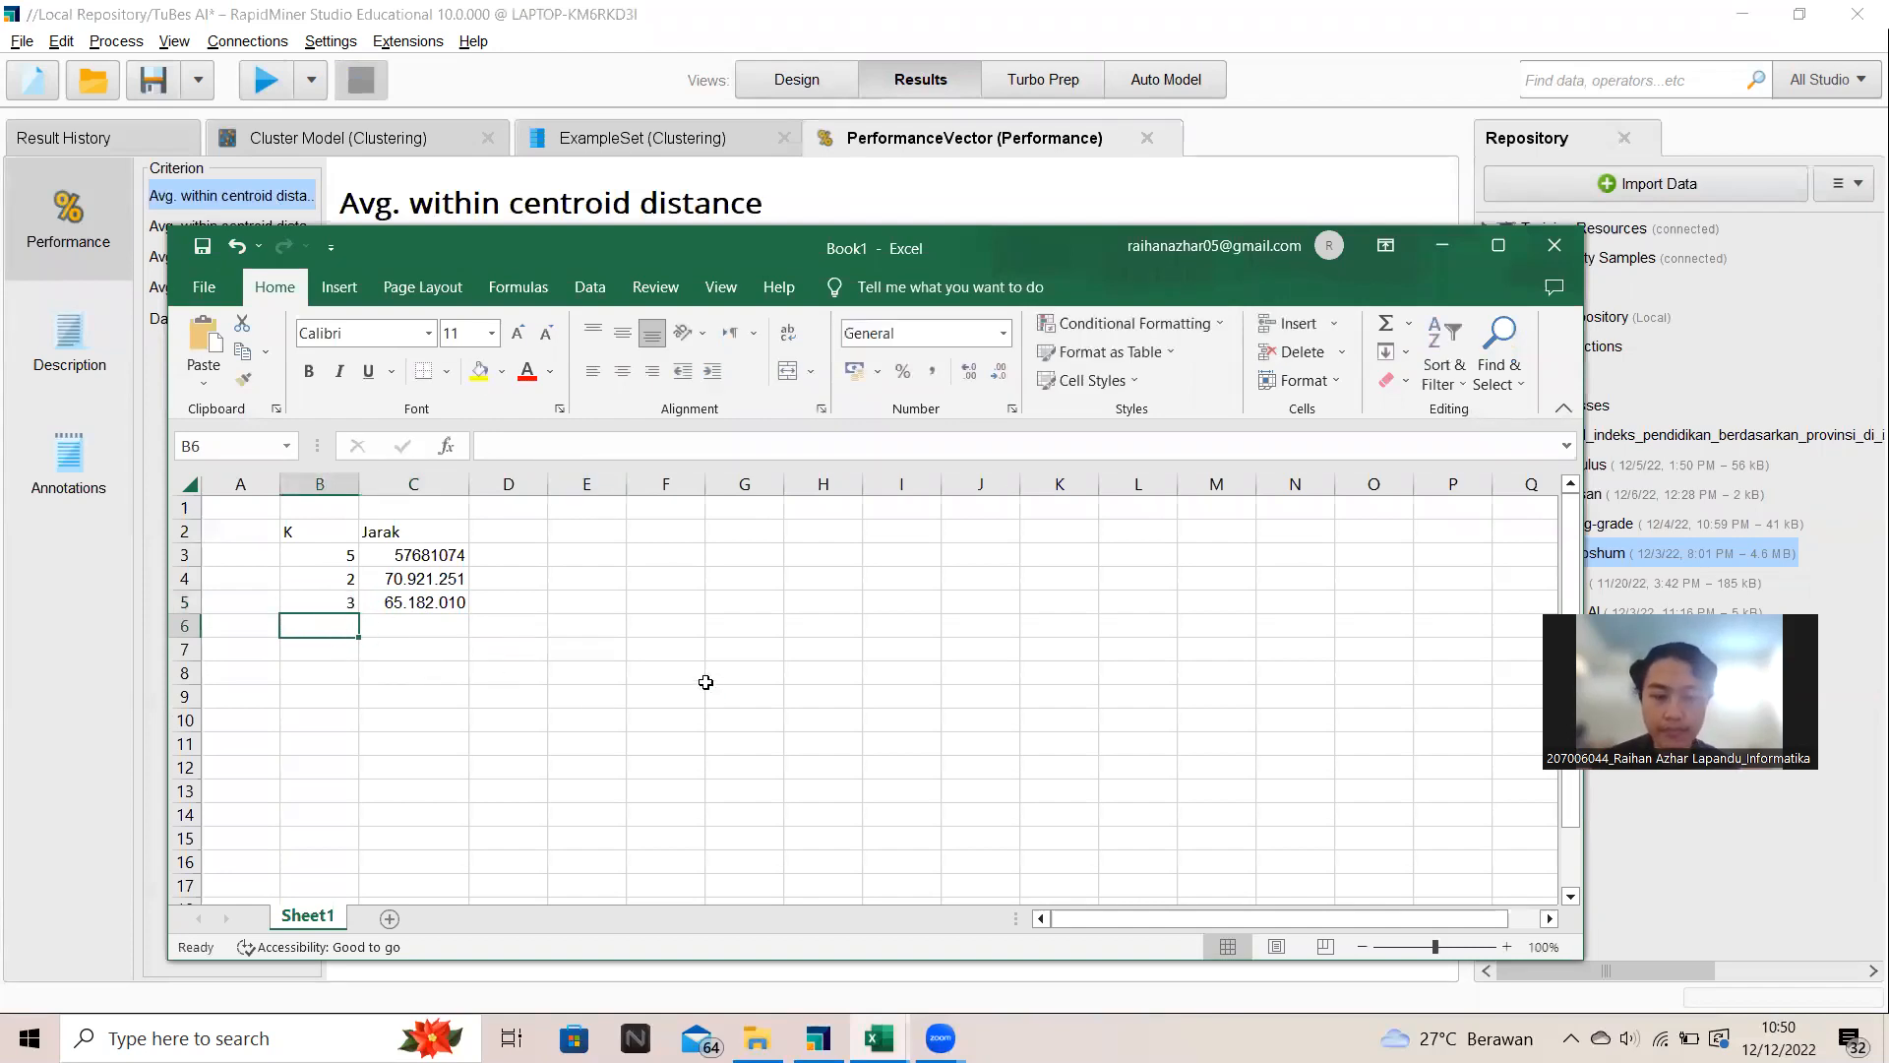
pyautogui.click(1462, 252)
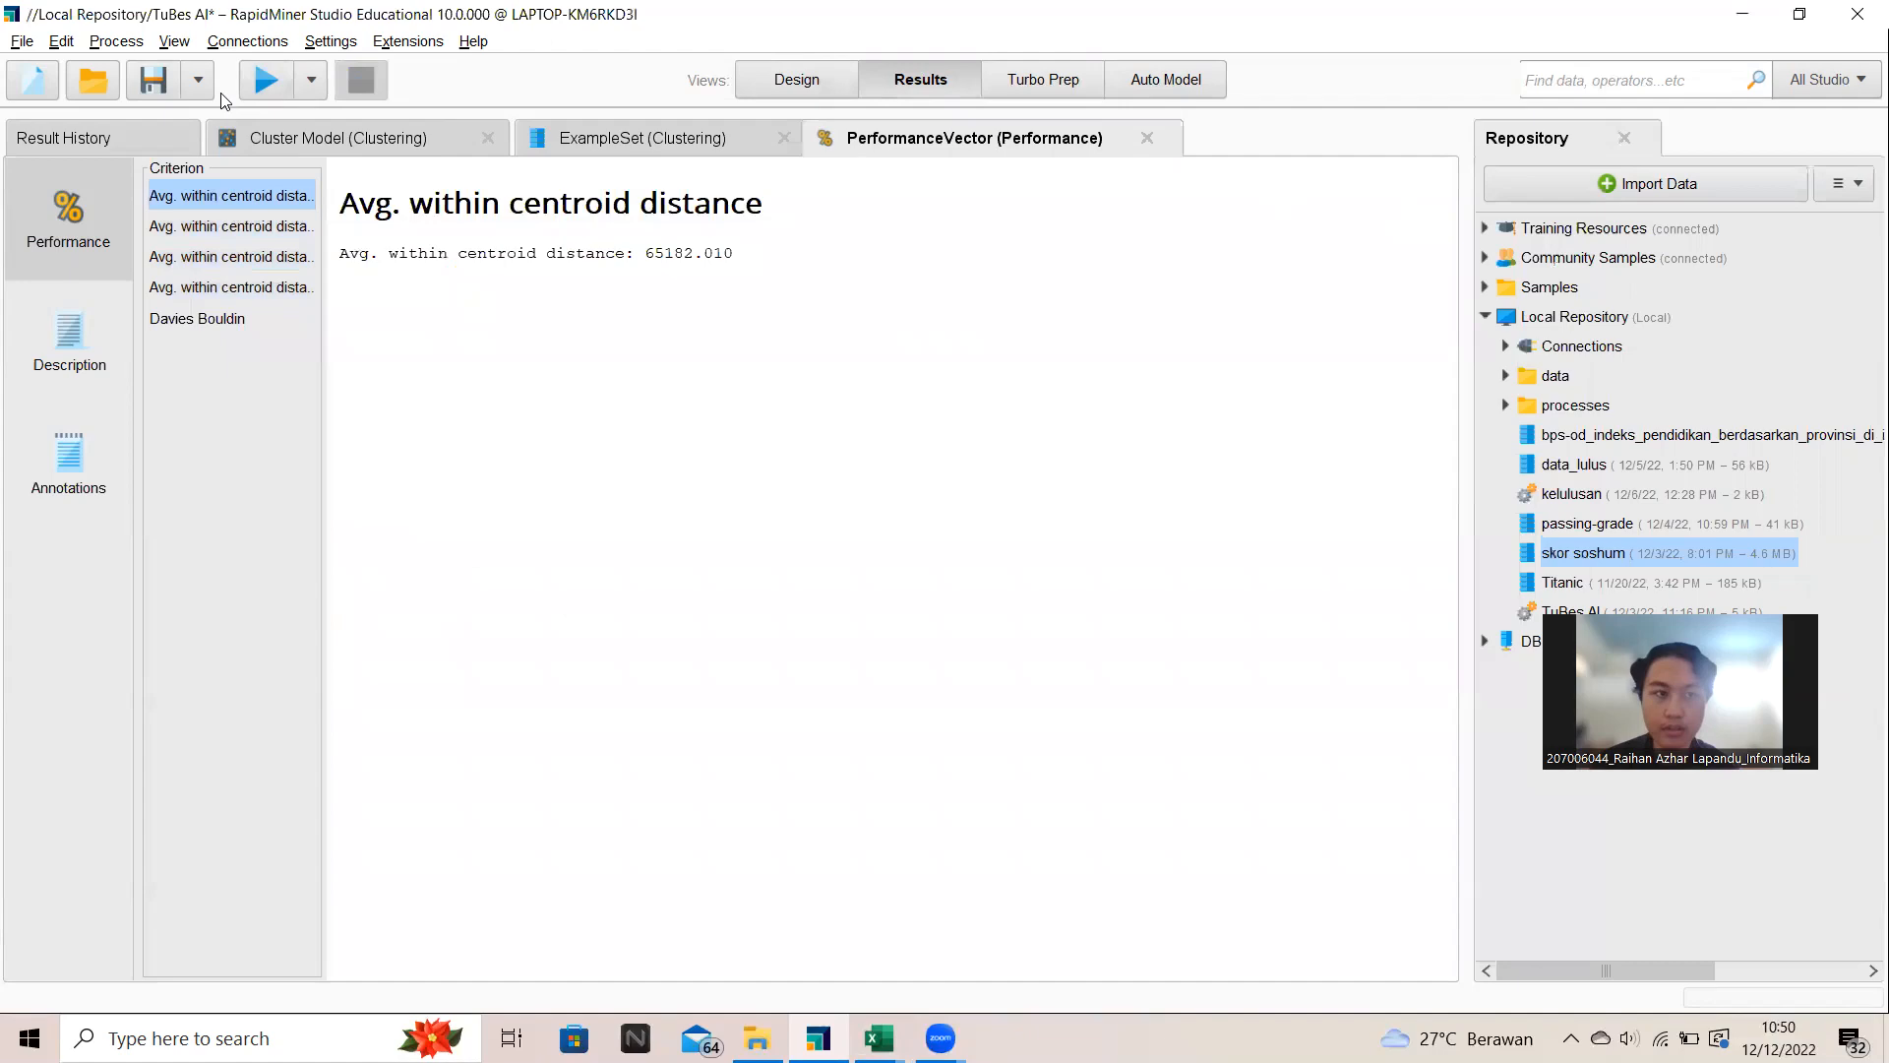
# Step: Return to the process design, set the Clustering operator's k to 4 and run the process again
pyautogui.click(750, 79)
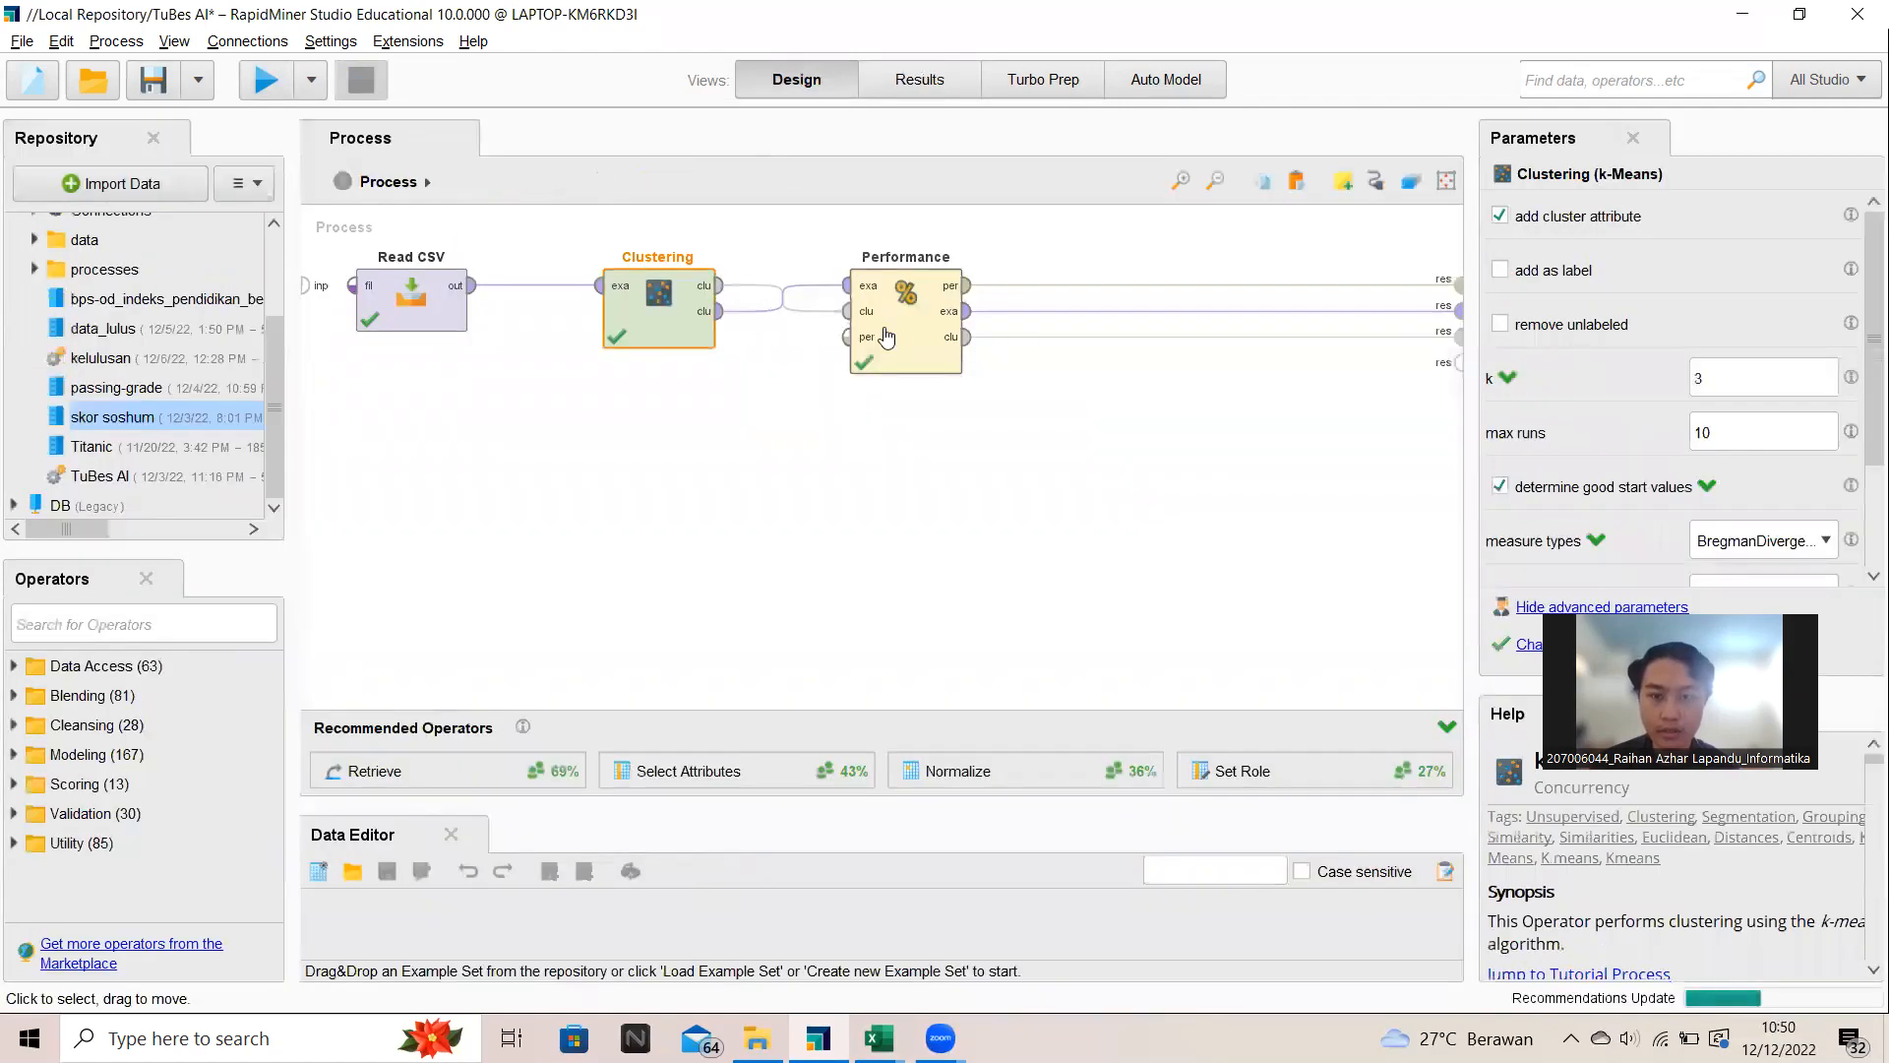
pyautogui.click(930, 337)
pyautogui.click(655, 310)
pyautogui.click(1748, 380)
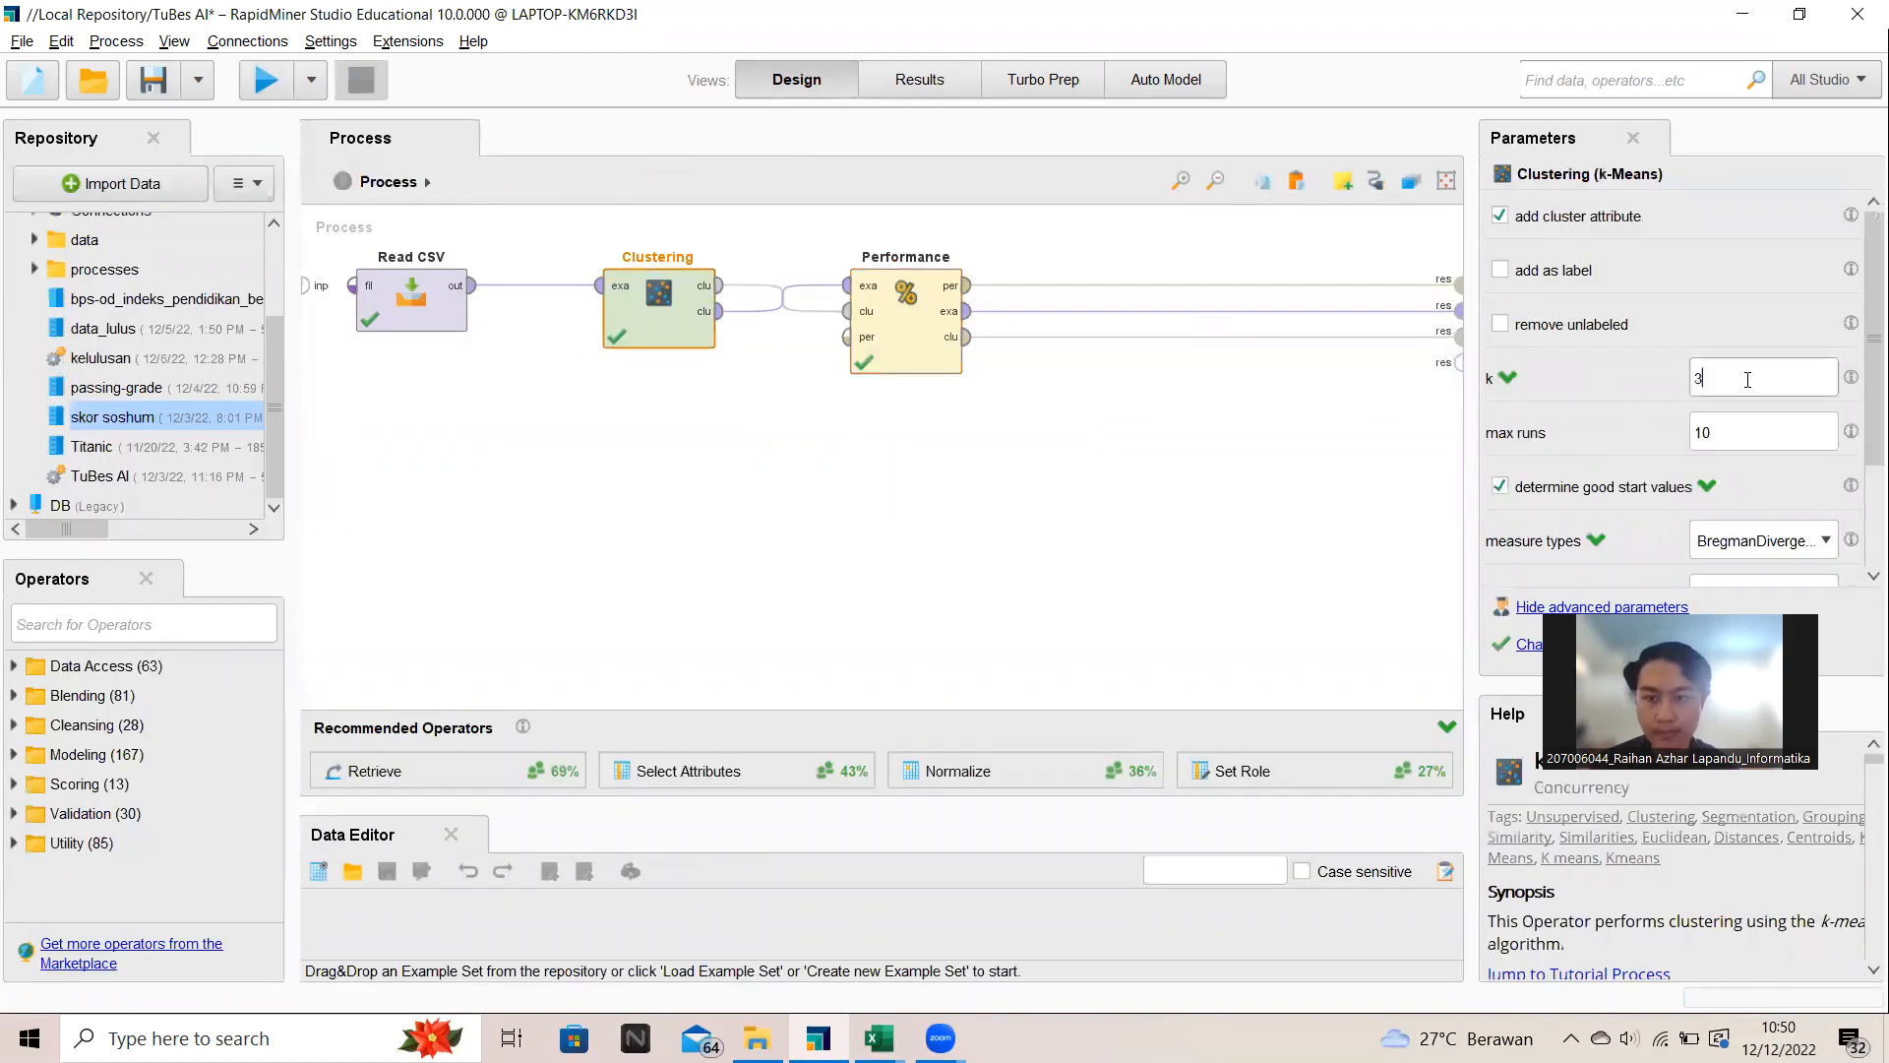
pyautogui.write('4')
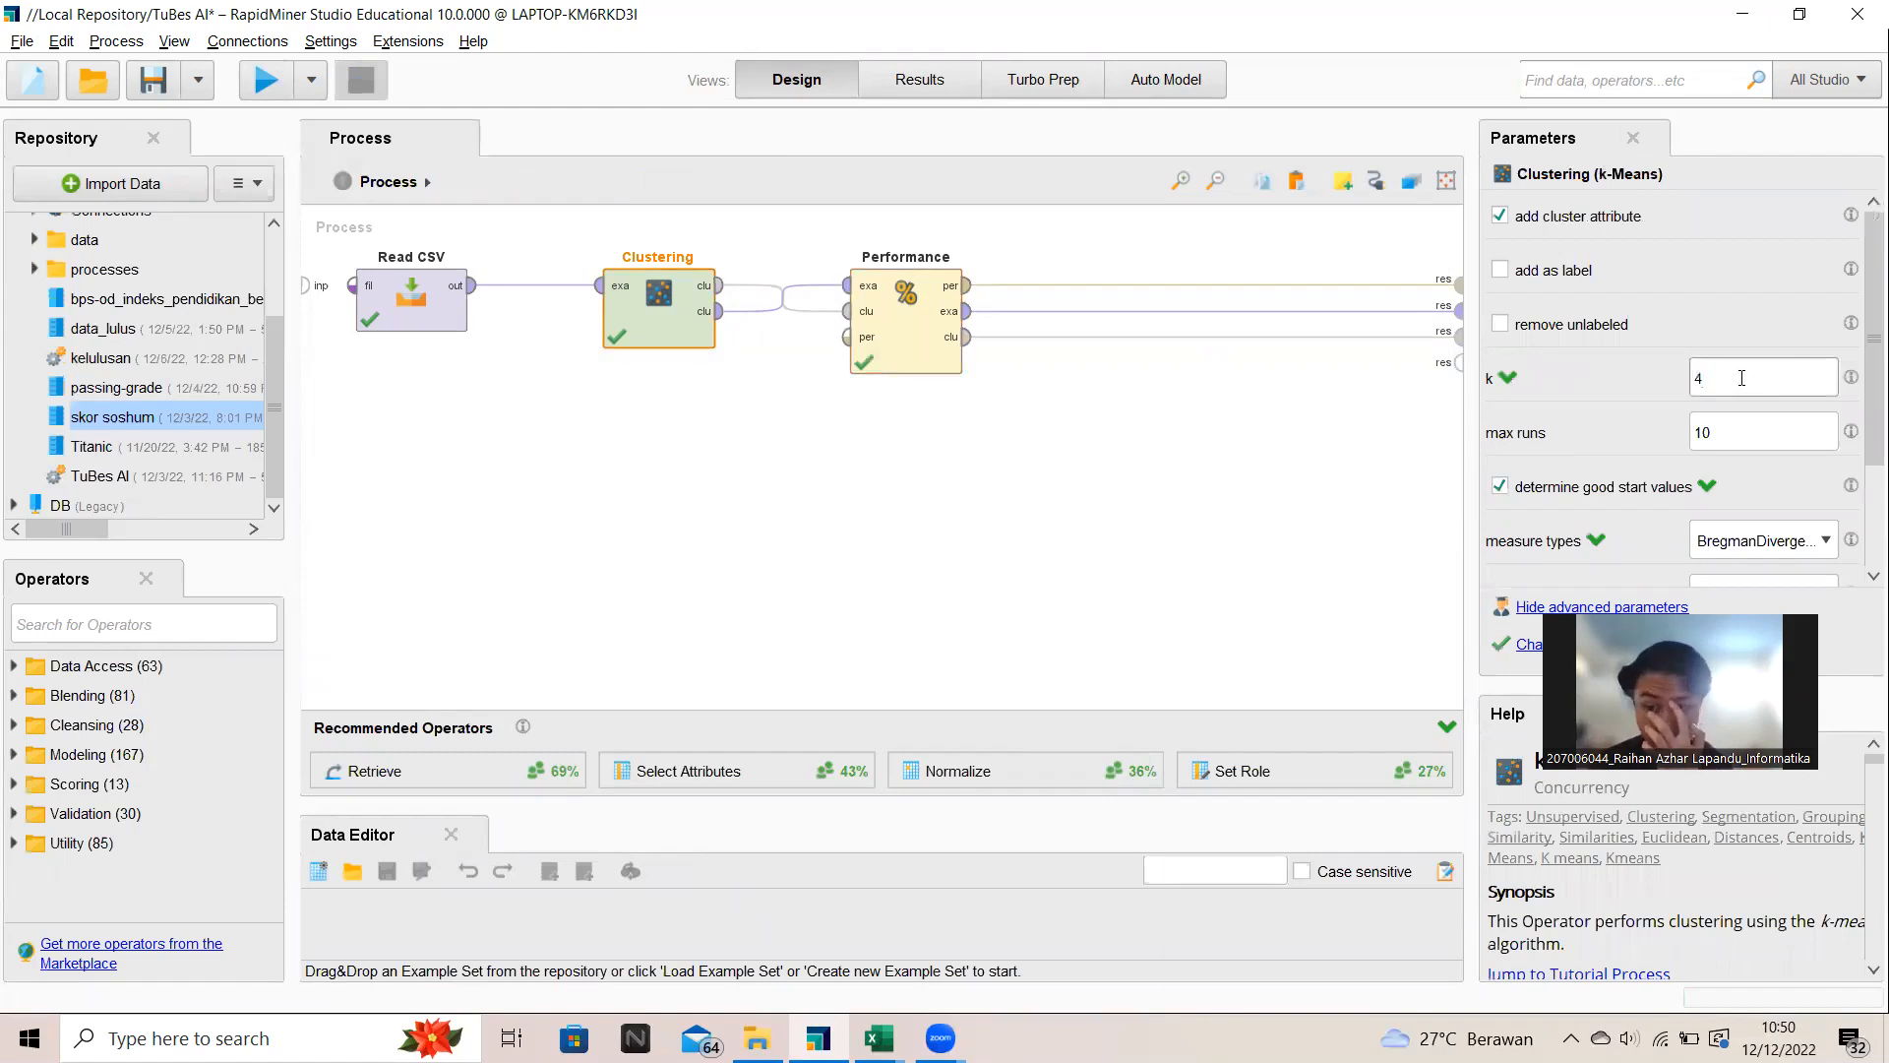
pyautogui.click(253, 85)
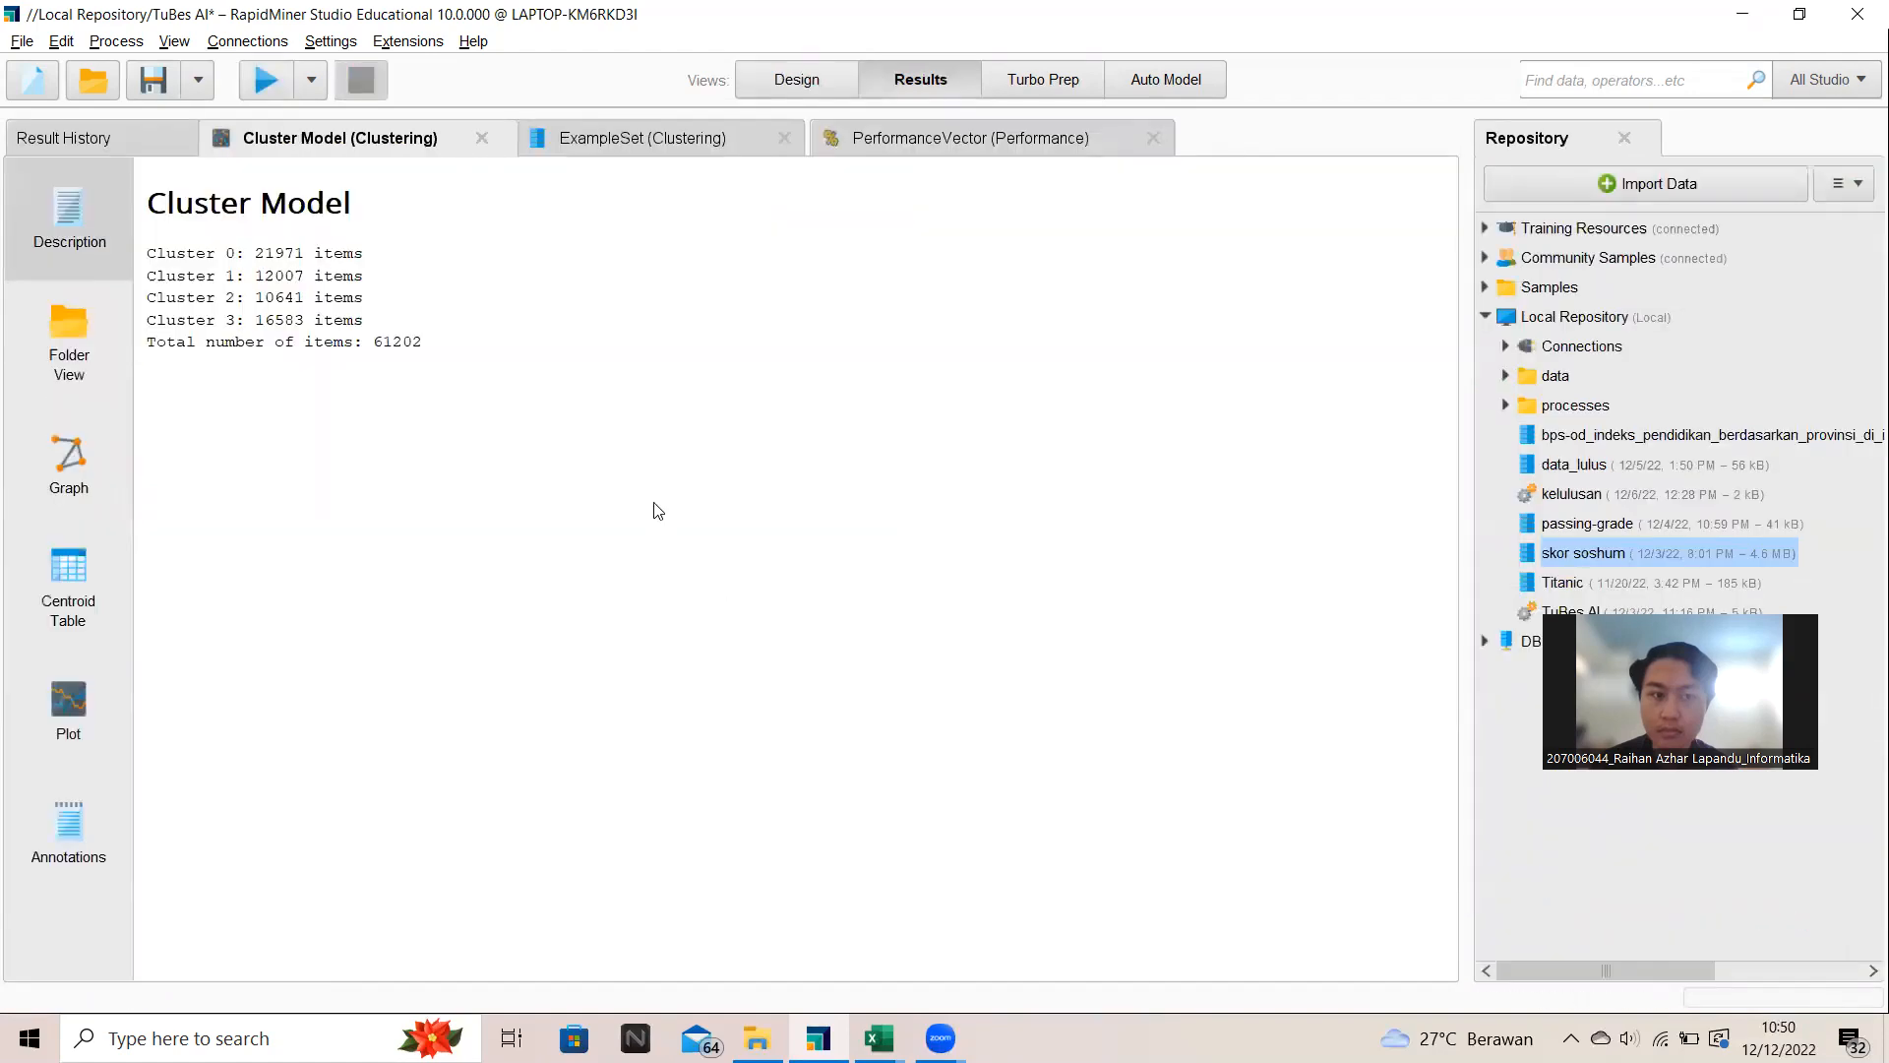
# Step: Transfer the average within centroid distance for k = 4 from the PerformanceVector to C6 of Book1 in Excel, and enter 4 in B6
pyautogui.click(817, 138)
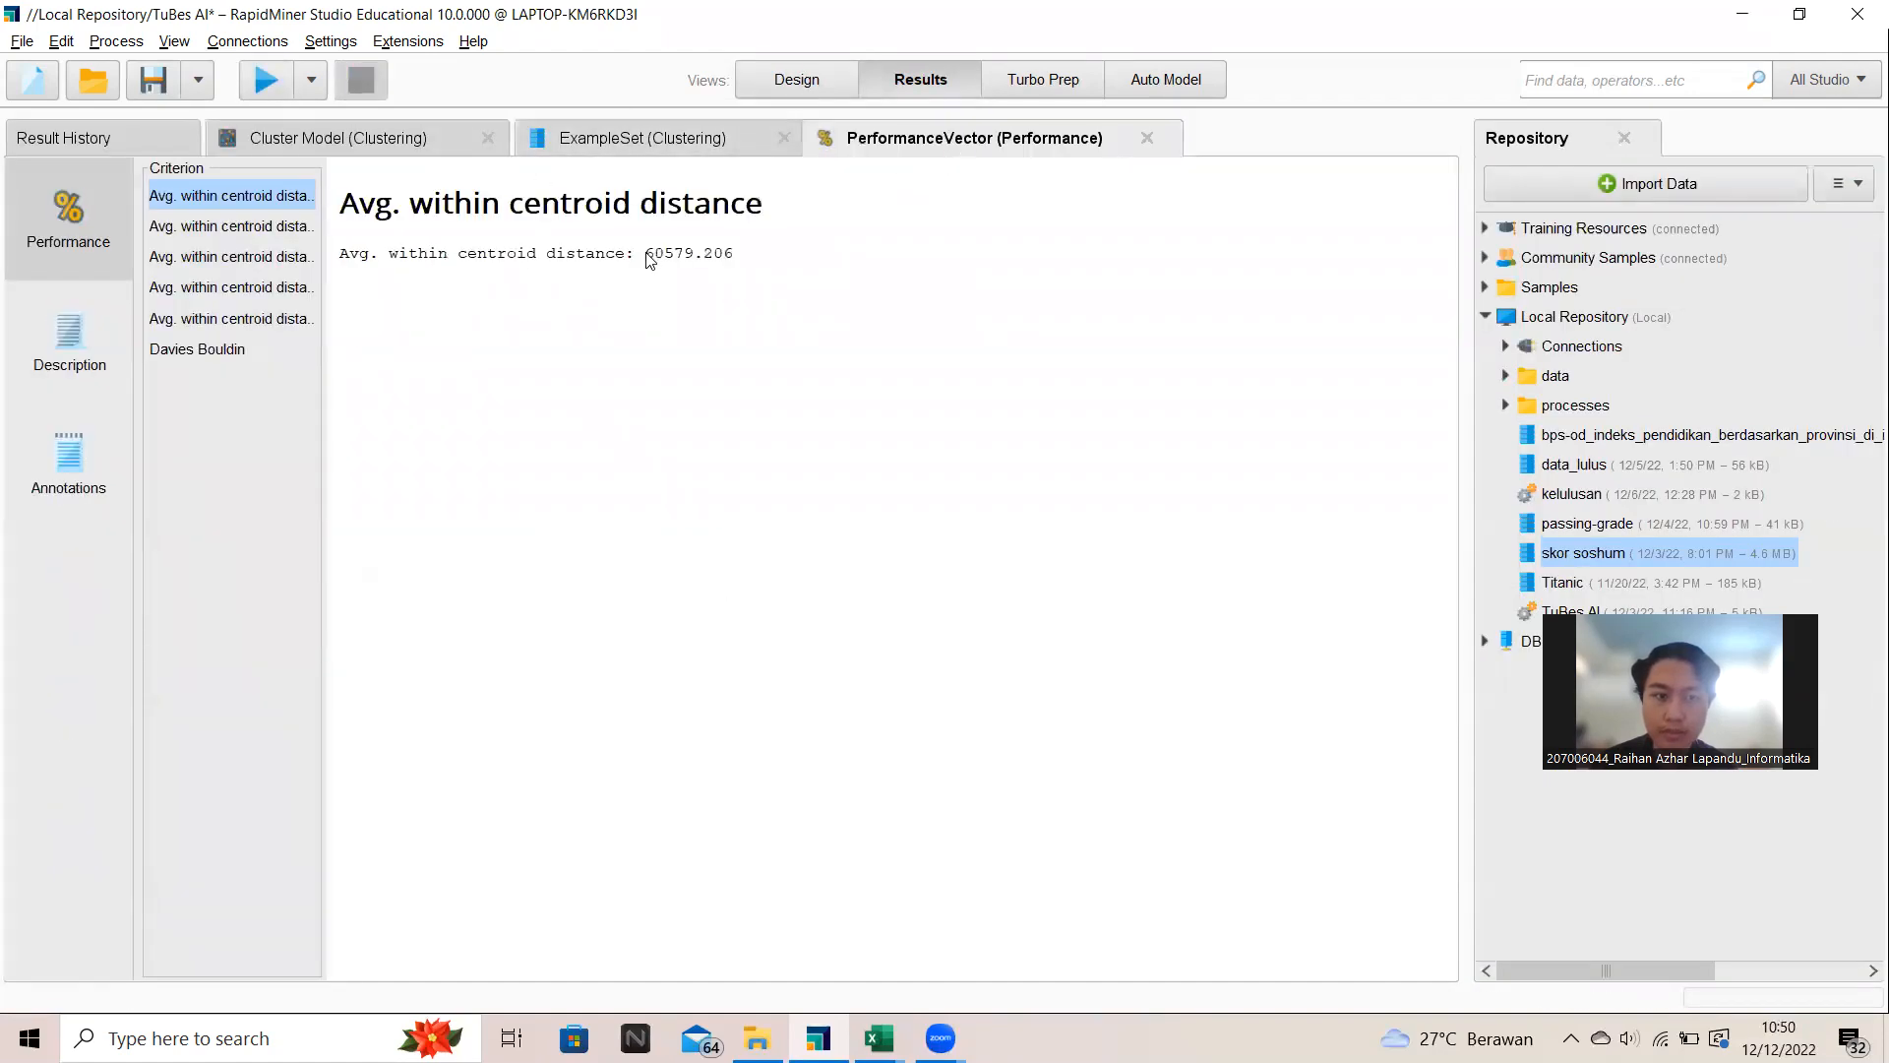
pyautogui.moveTo(645, 254); pyautogui.dragTo(742, 260)
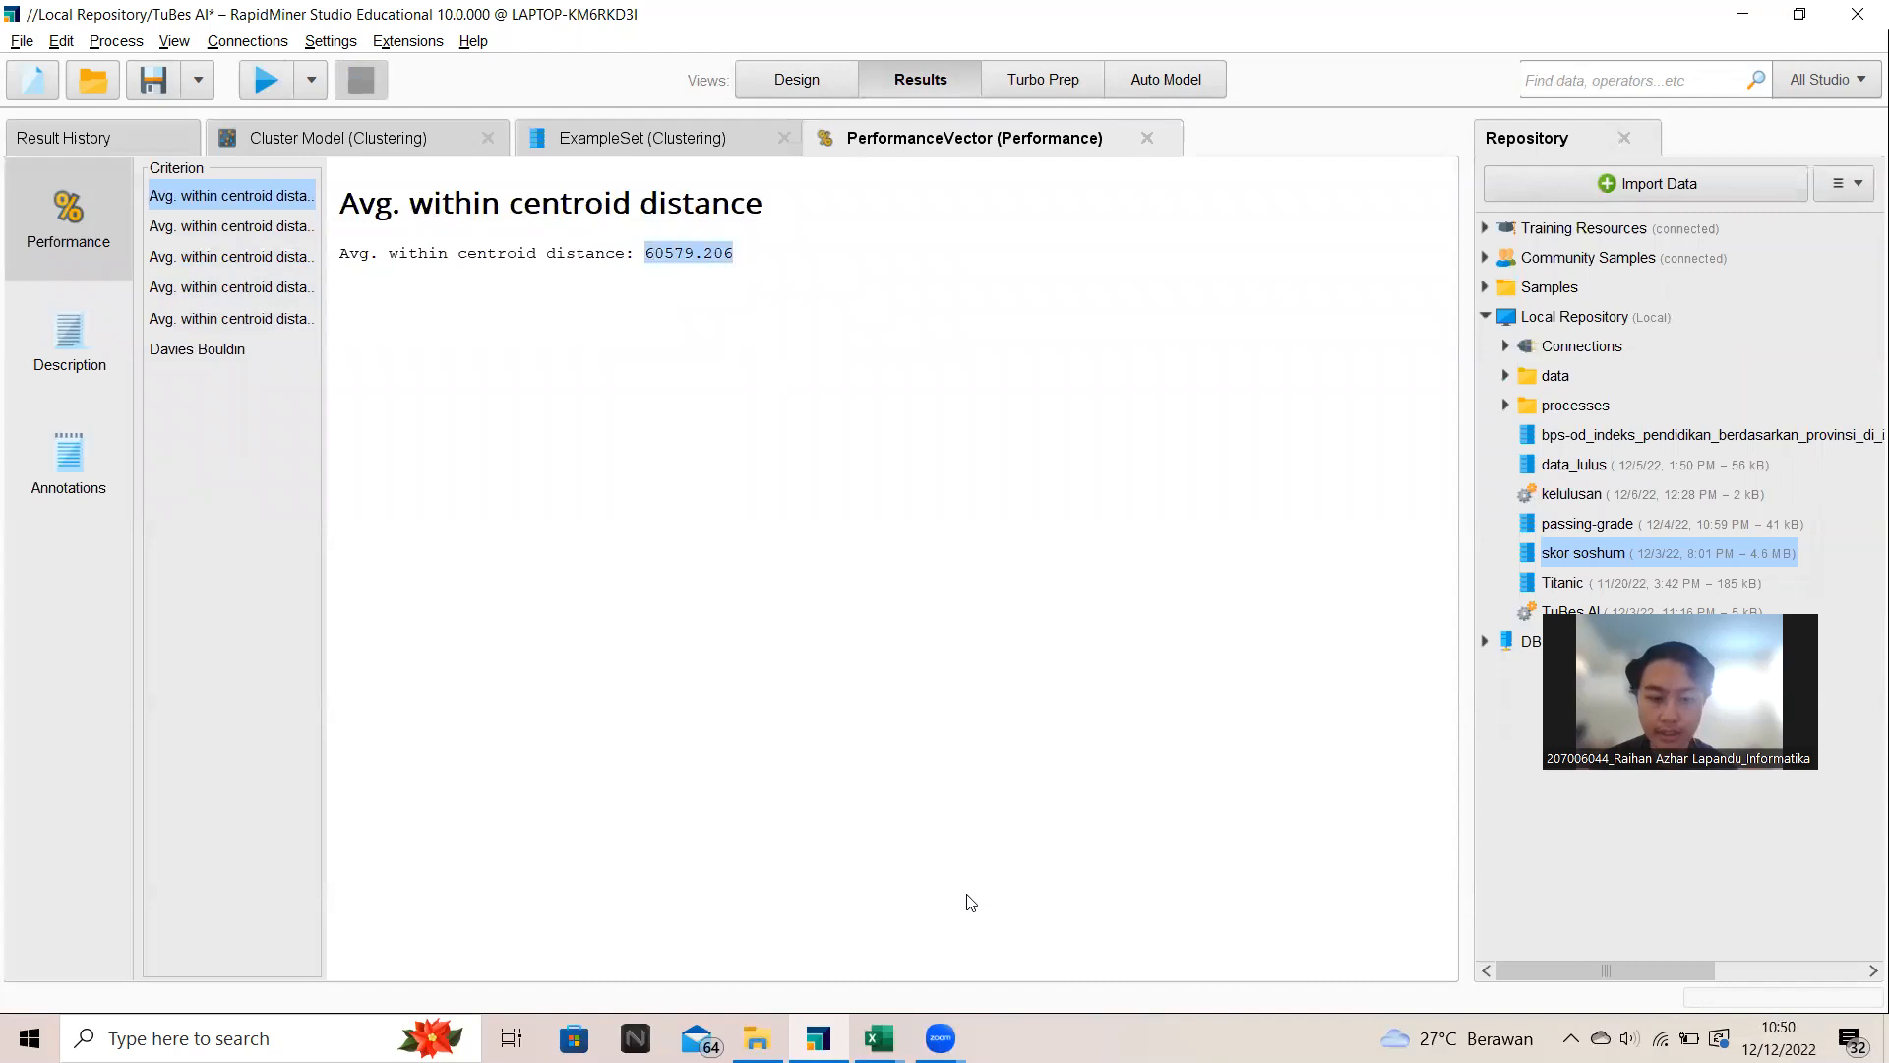
pyautogui.moveTo(878, 1038); pyautogui.dragTo(940, 1038)
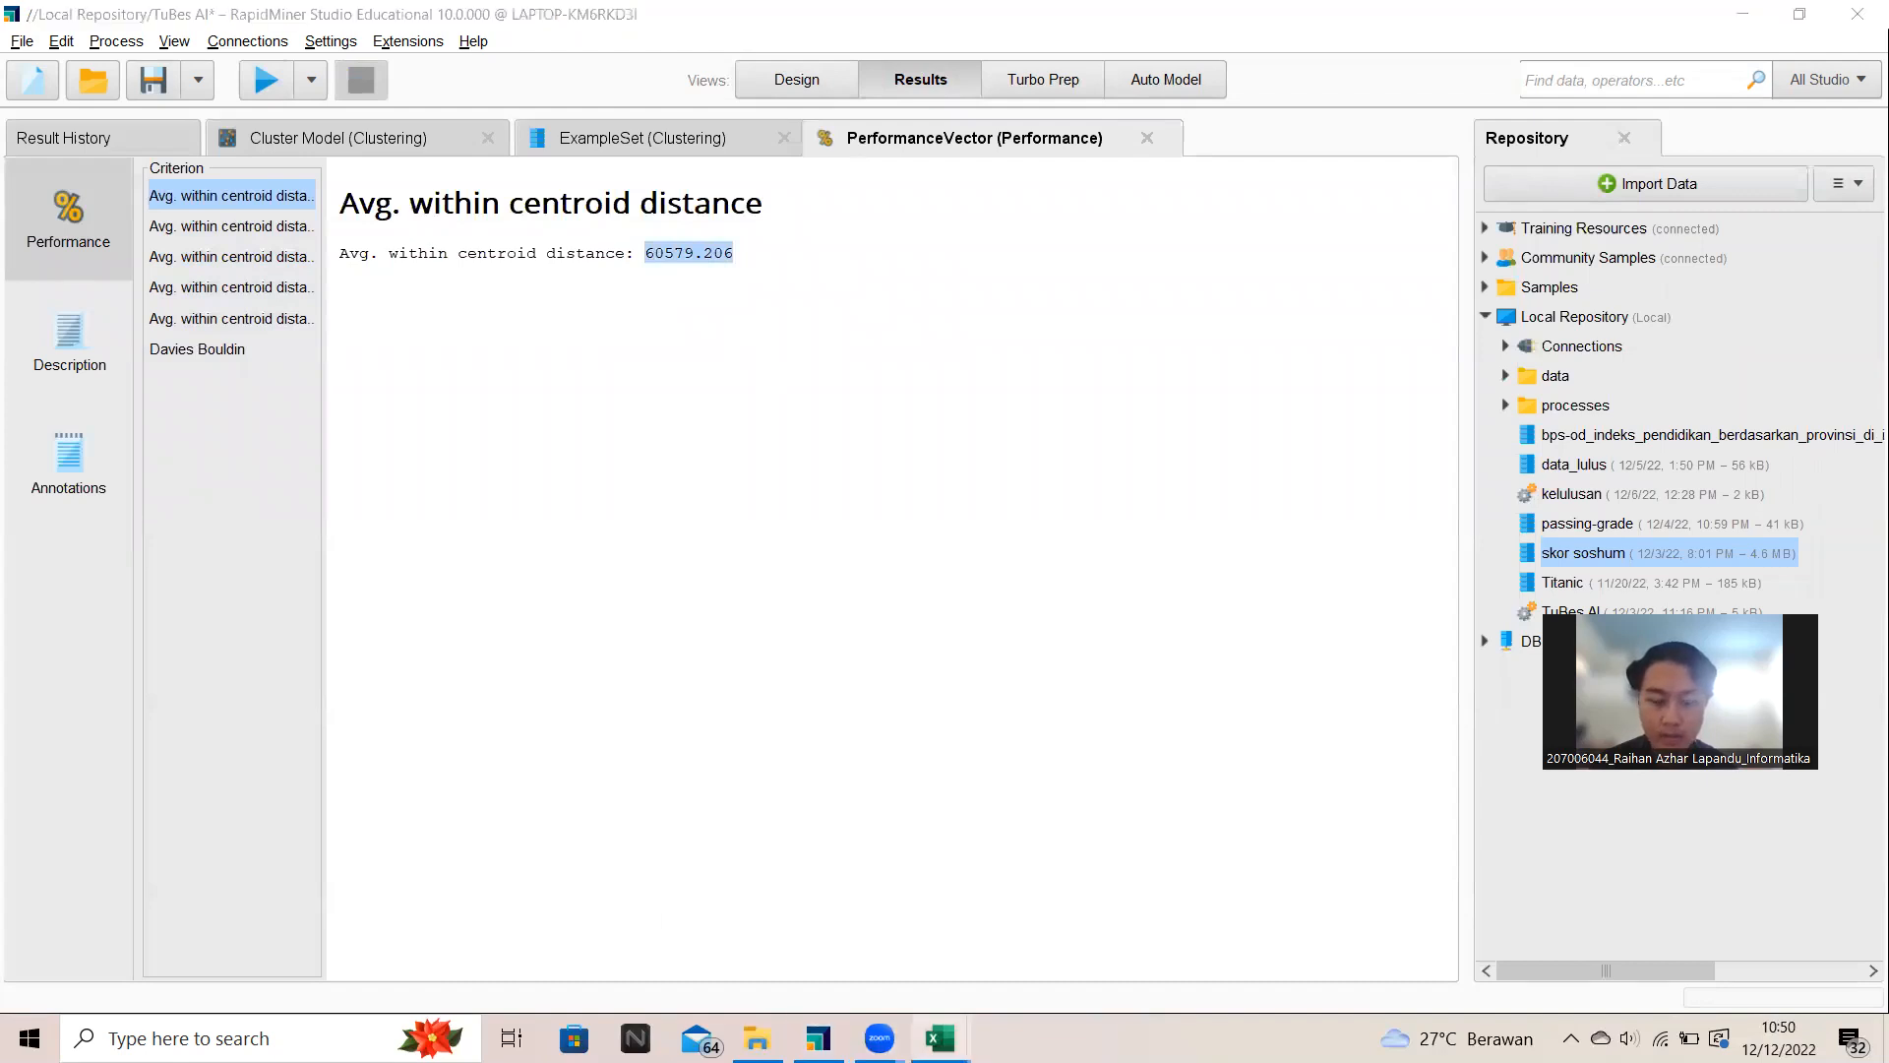
pyautogui.moveTo(940, 1038)
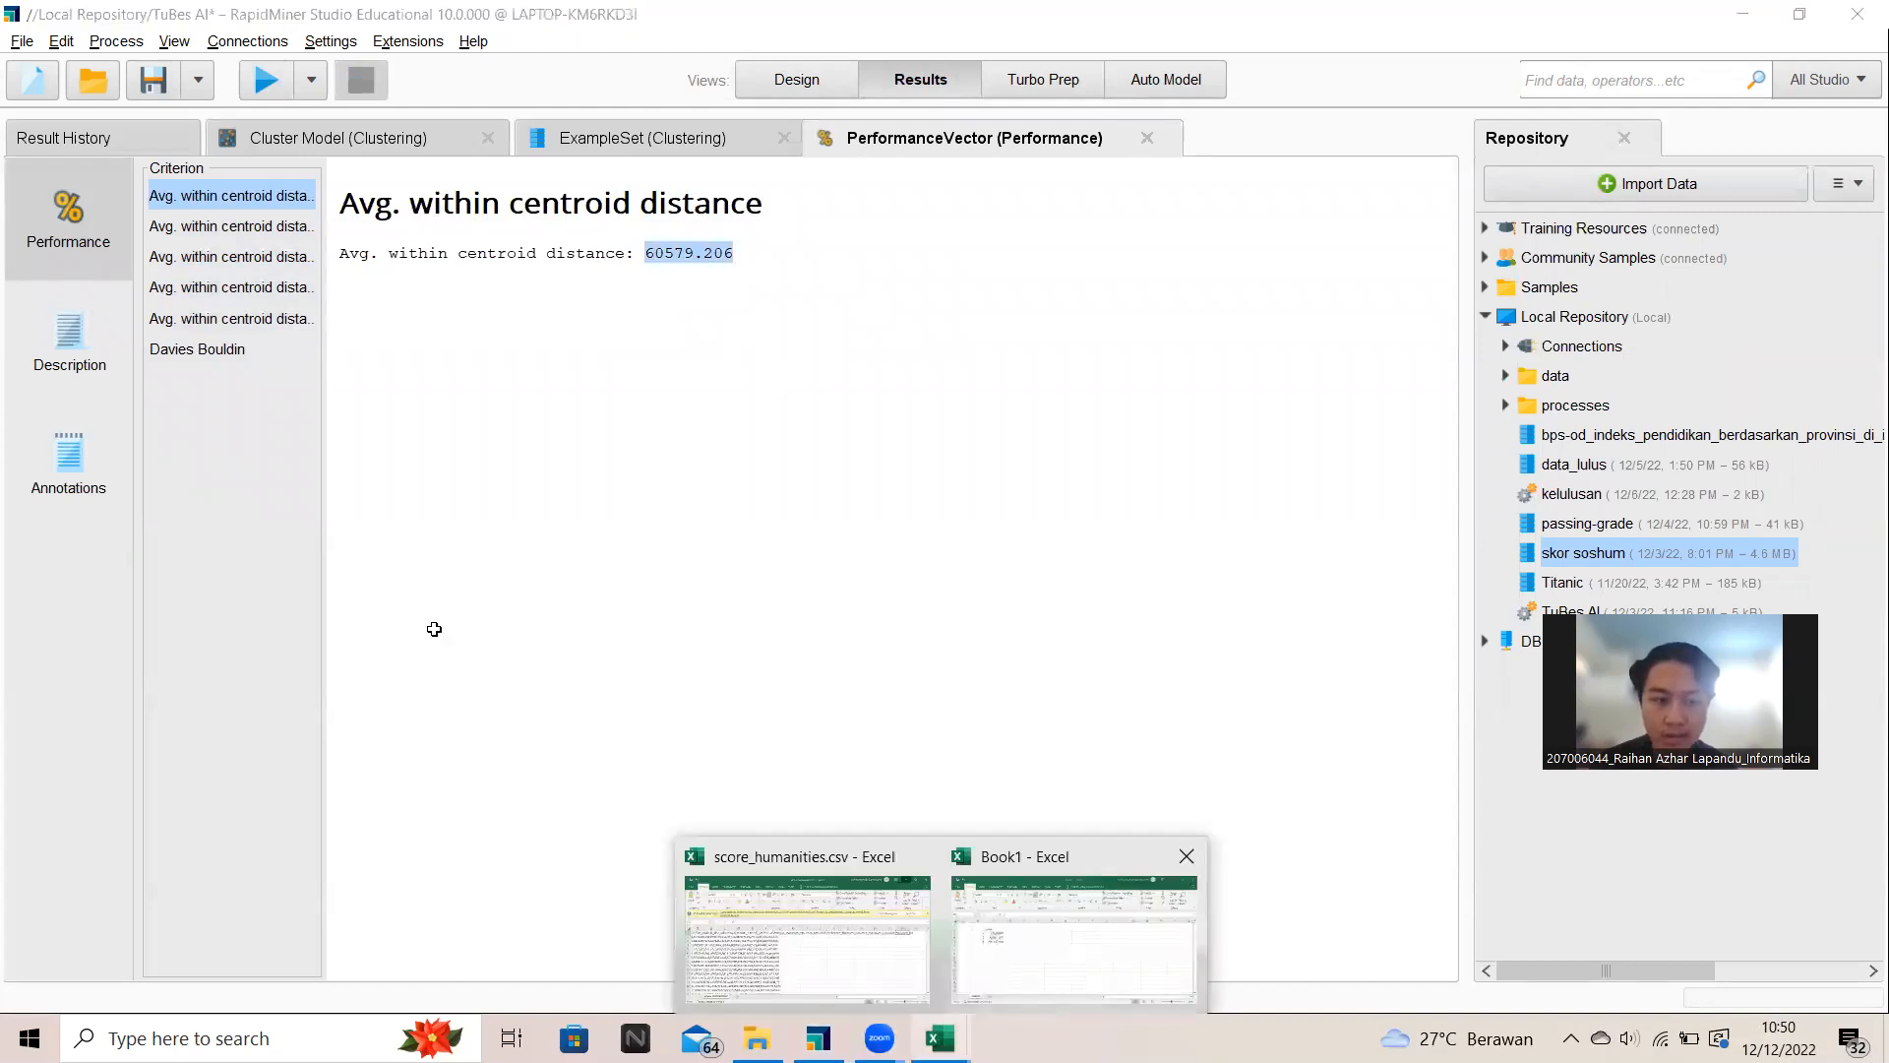
pyautogui.hotkey('alt', 'Tab')
pyautogui.write('60.579.206')
pyautogui.click(343, 627)
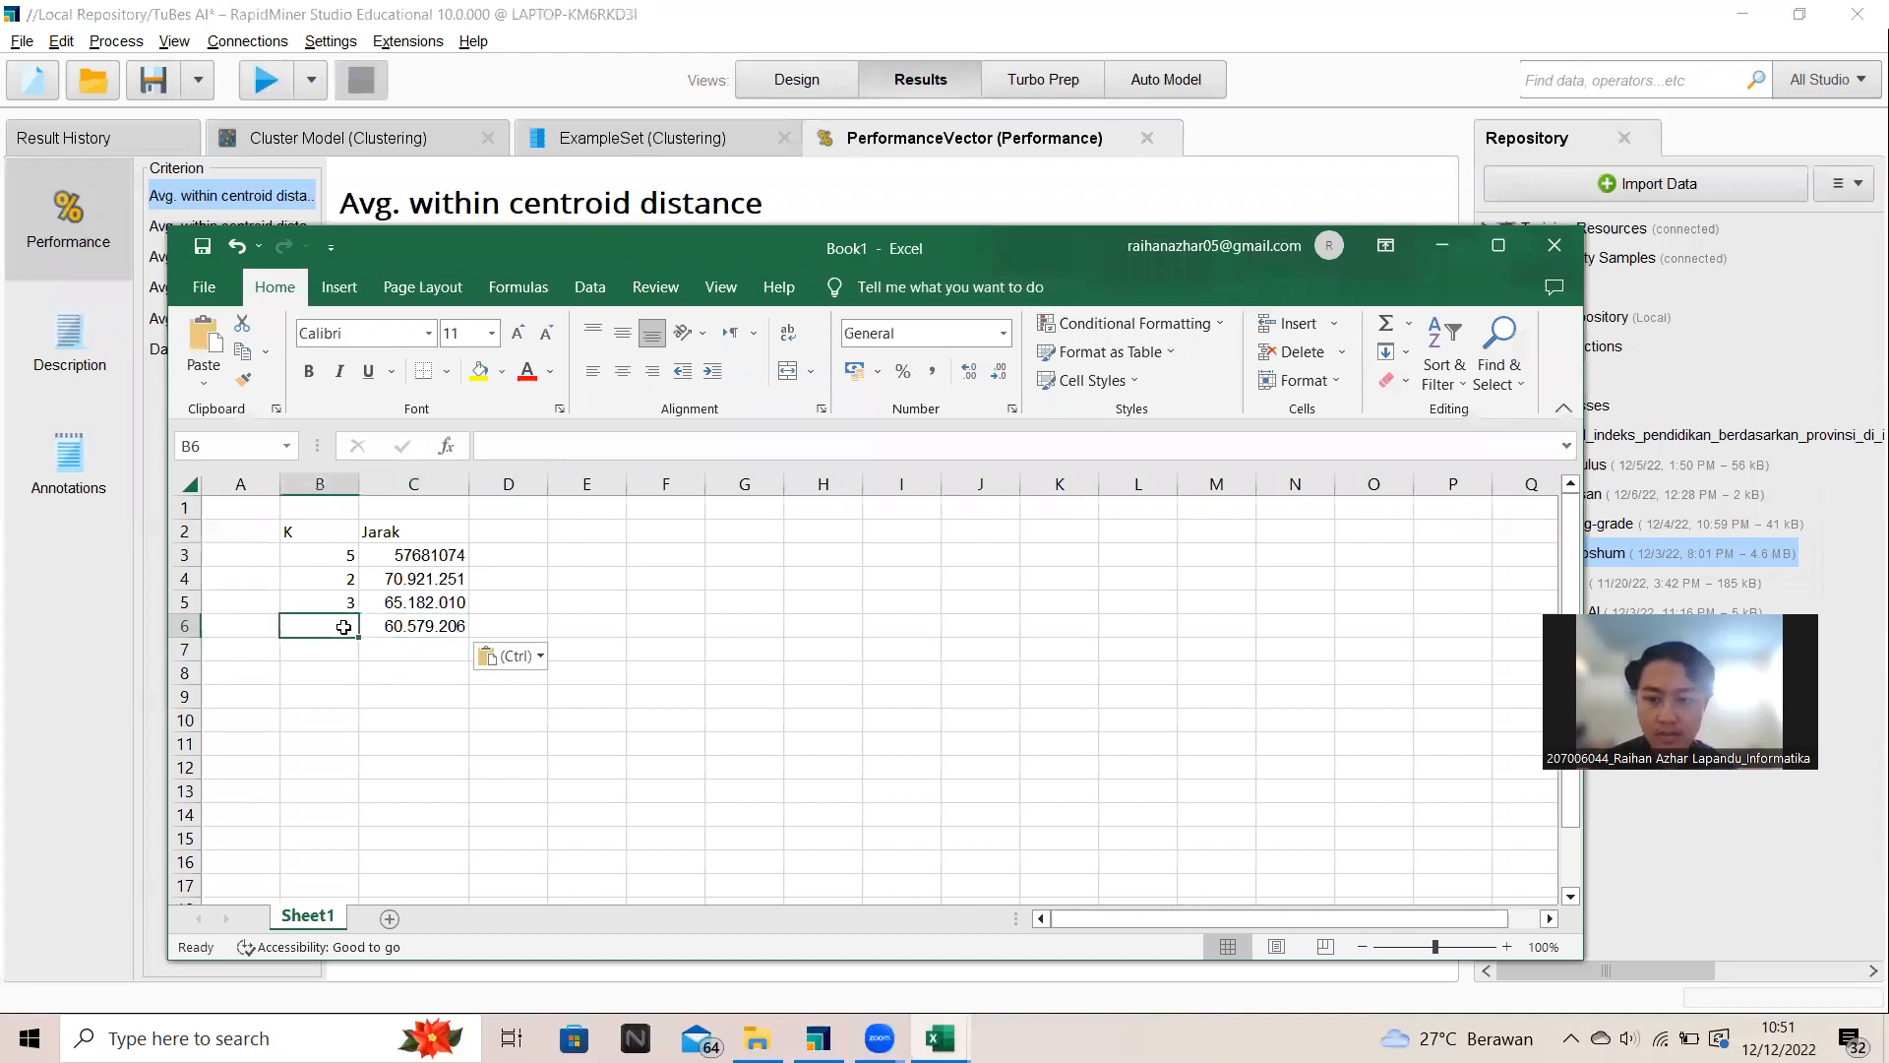
pyautogui.write('4')
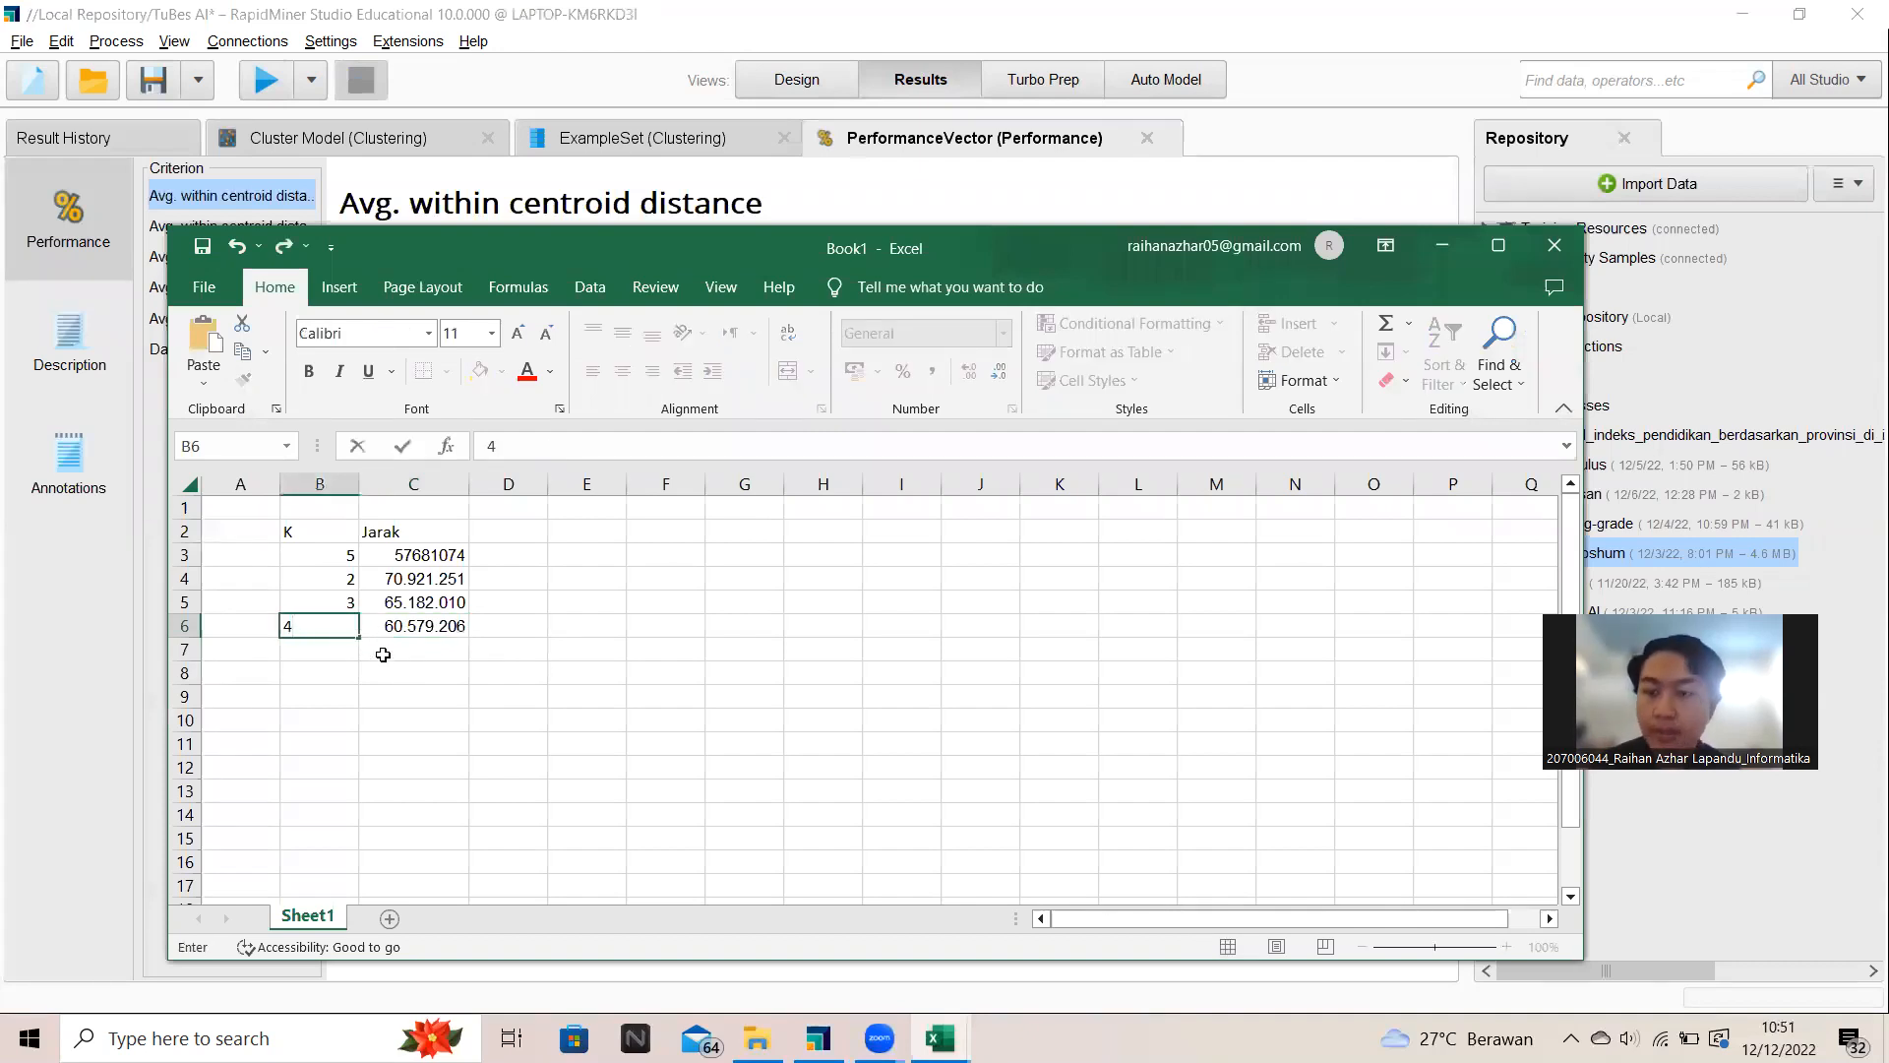
pyautogui.press('Return')
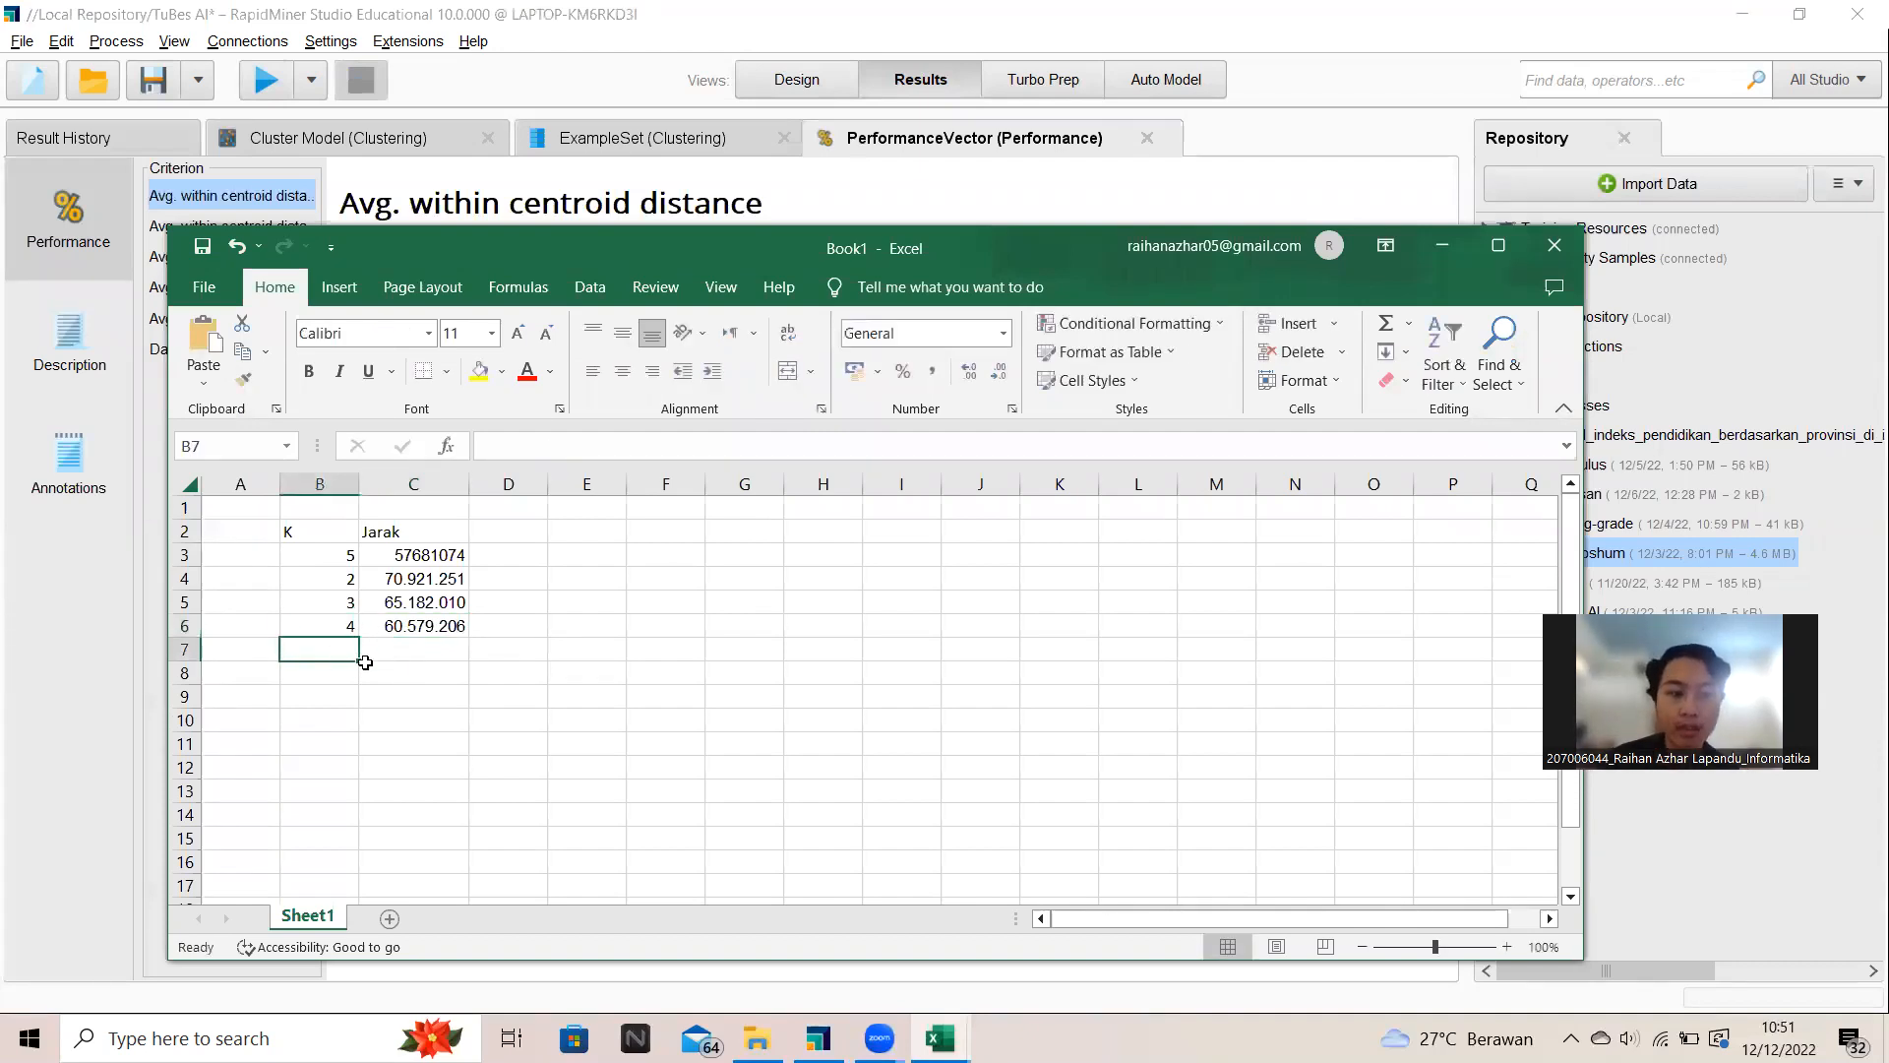
# Step: Switch back to RapidMiner, change the Clustering operator's k to 6 in the process design, and run the process
pyautogui.moveTo(819, 1038)
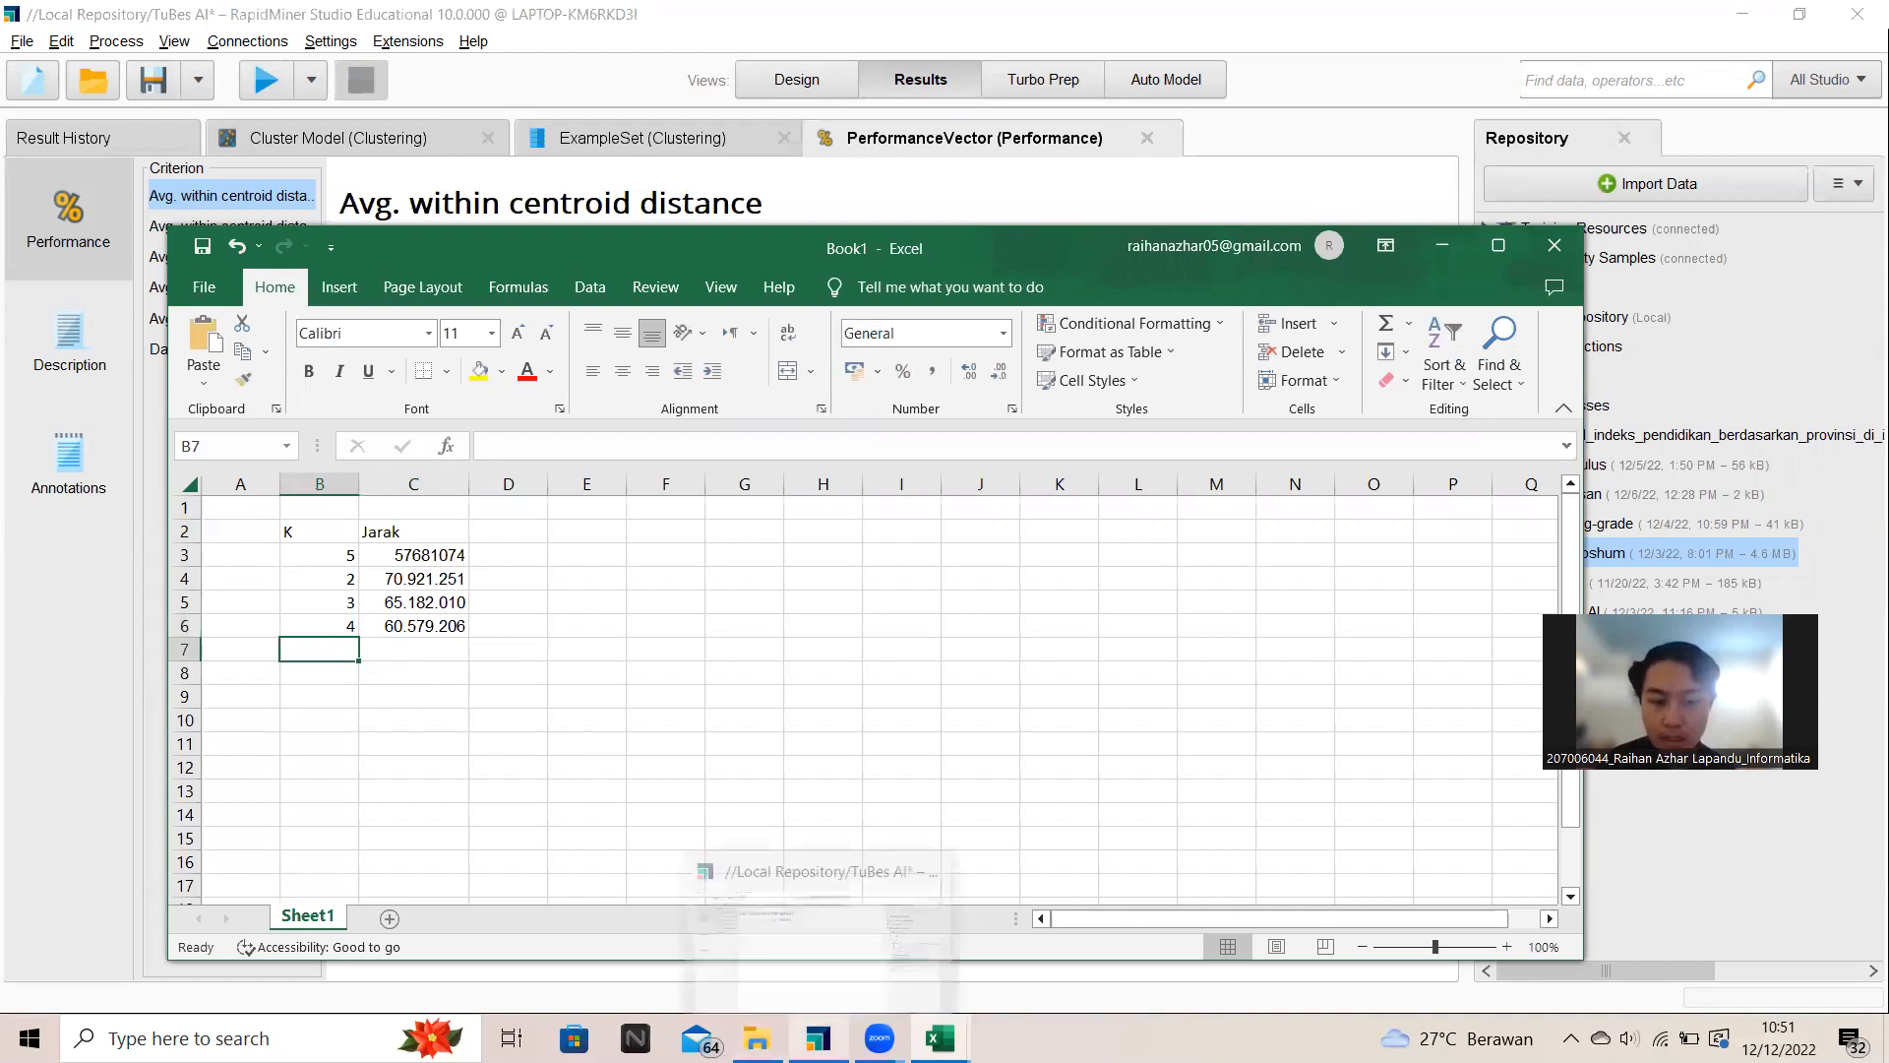
pyautogui.click(815, 969)
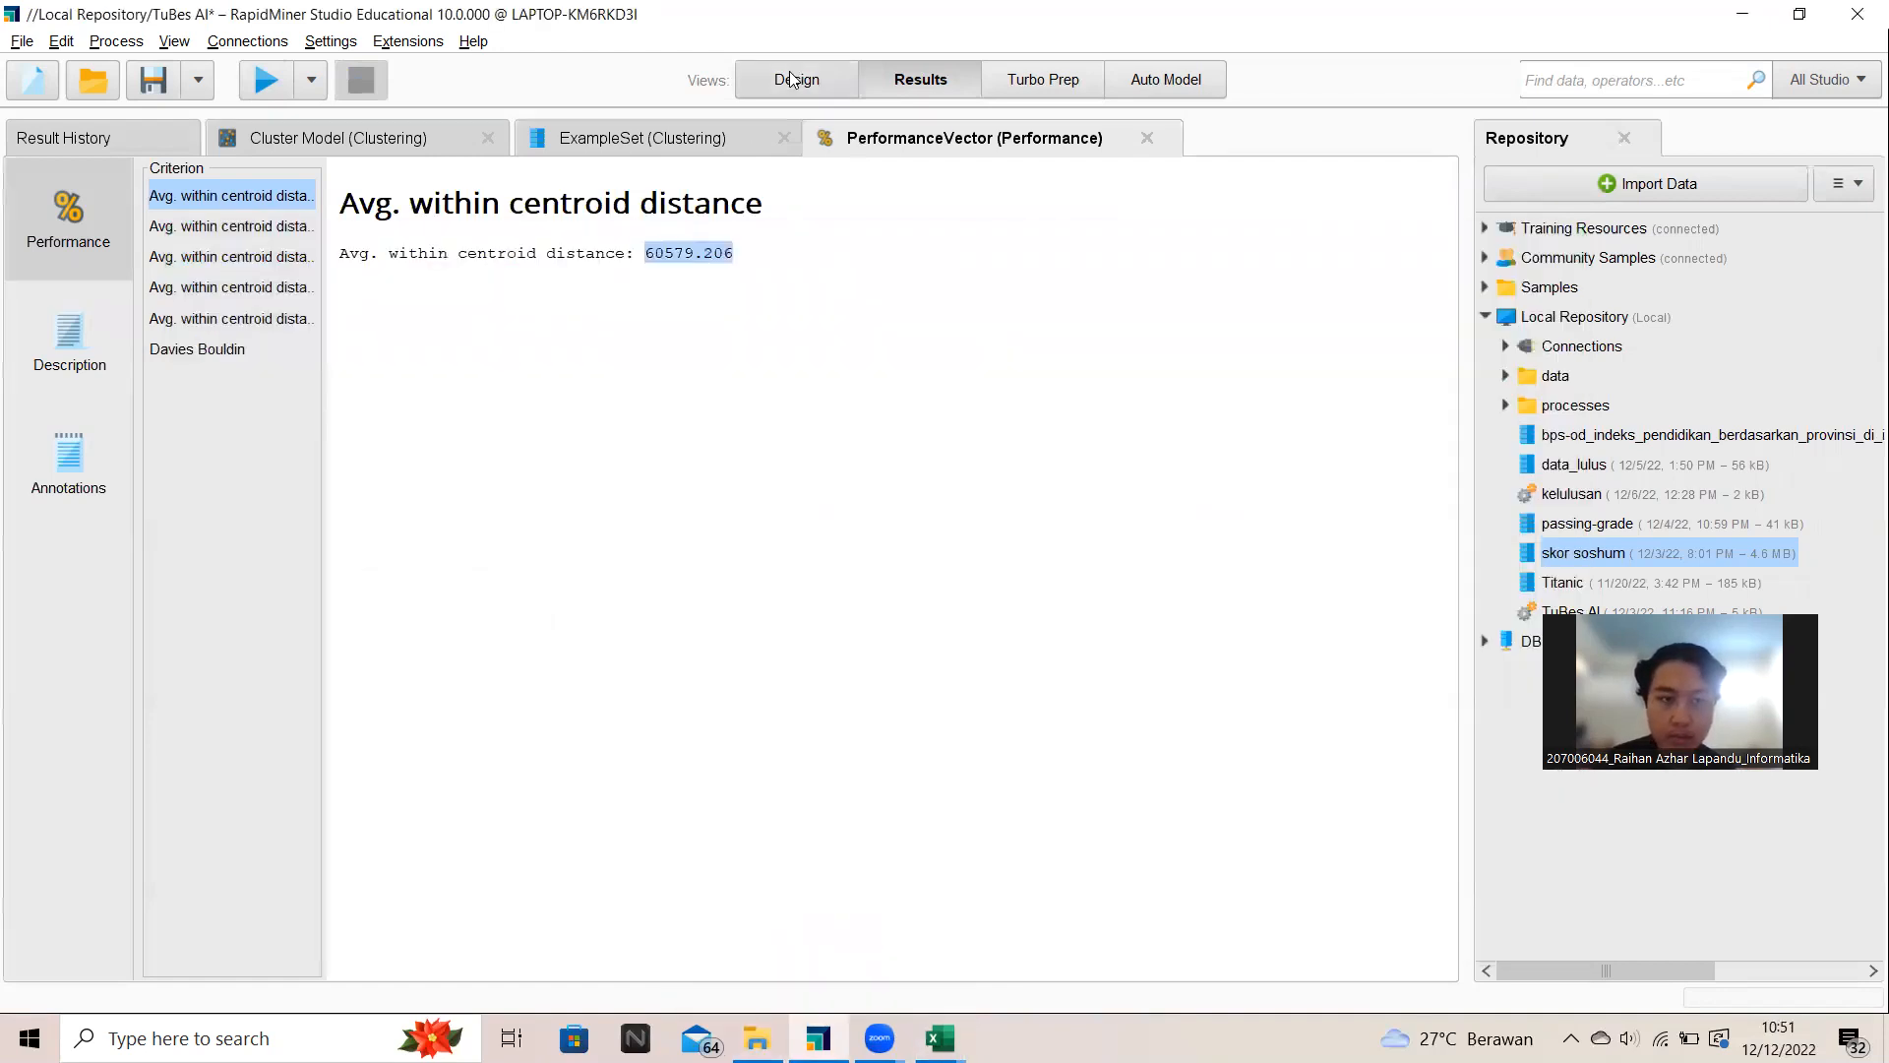
pyautogui.click(797, 78)
pyautogui.click(1717, 377)
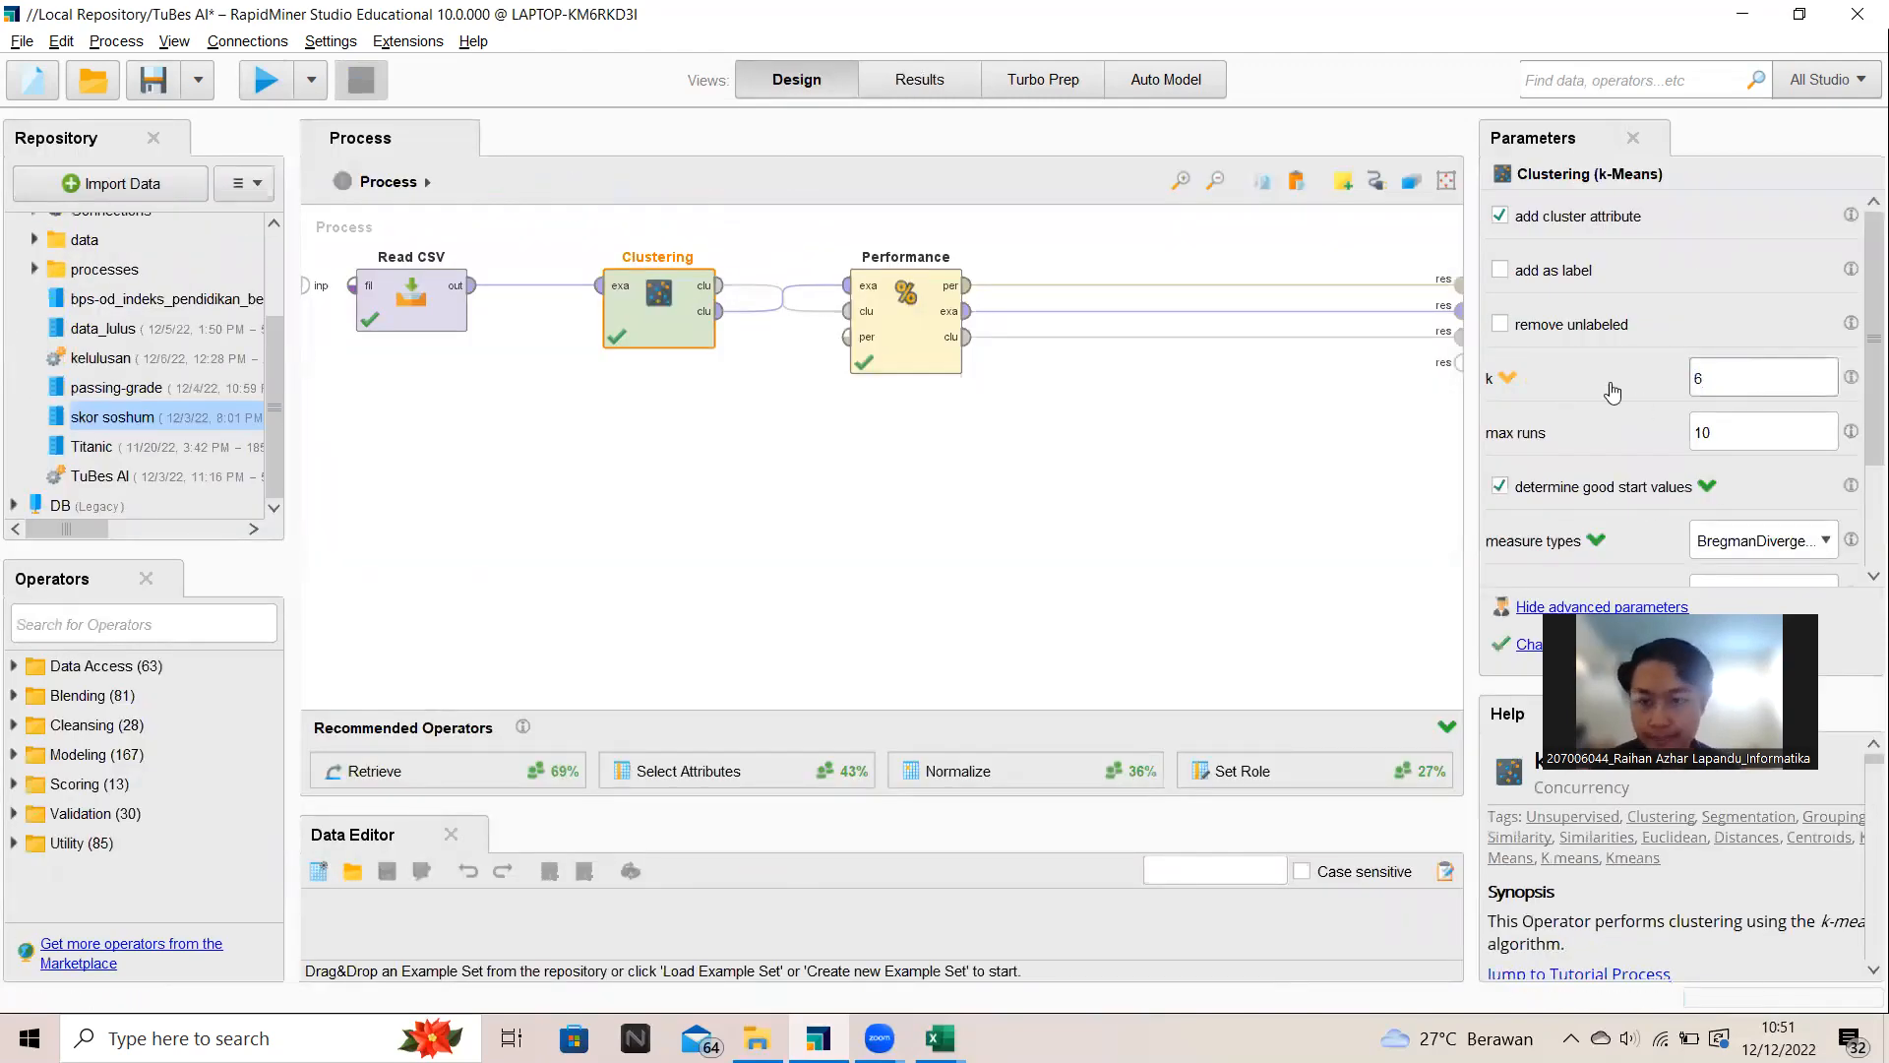
pyautogui.click(1192, 455)
pyautogui.click(265, 78)
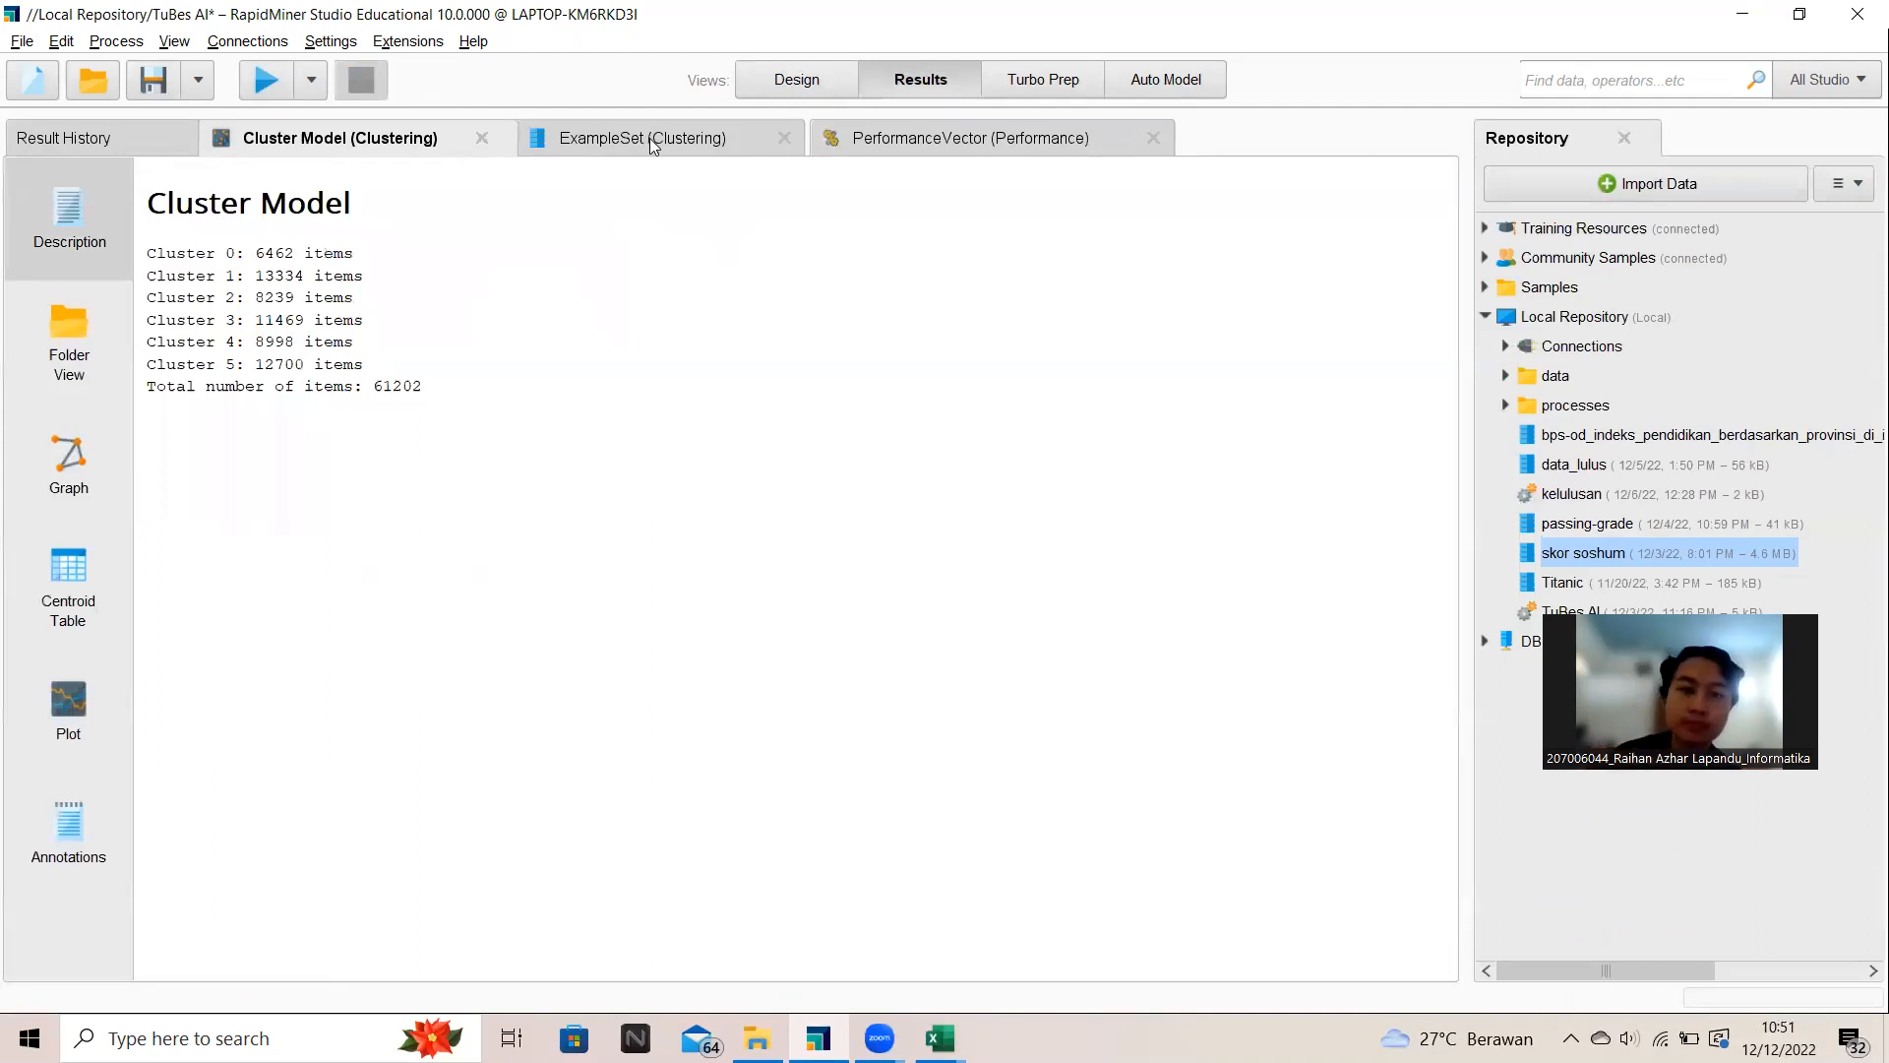
# Step: Transfer the average within centroid distance for k = 6 from the PerformanceVector to C7 of Book1 in Excel, and enter 6 in B7
pyautogui.click(923, 128)
pyautogui.moveTo(647, 257); pyautogui.dragTo(726, 255)
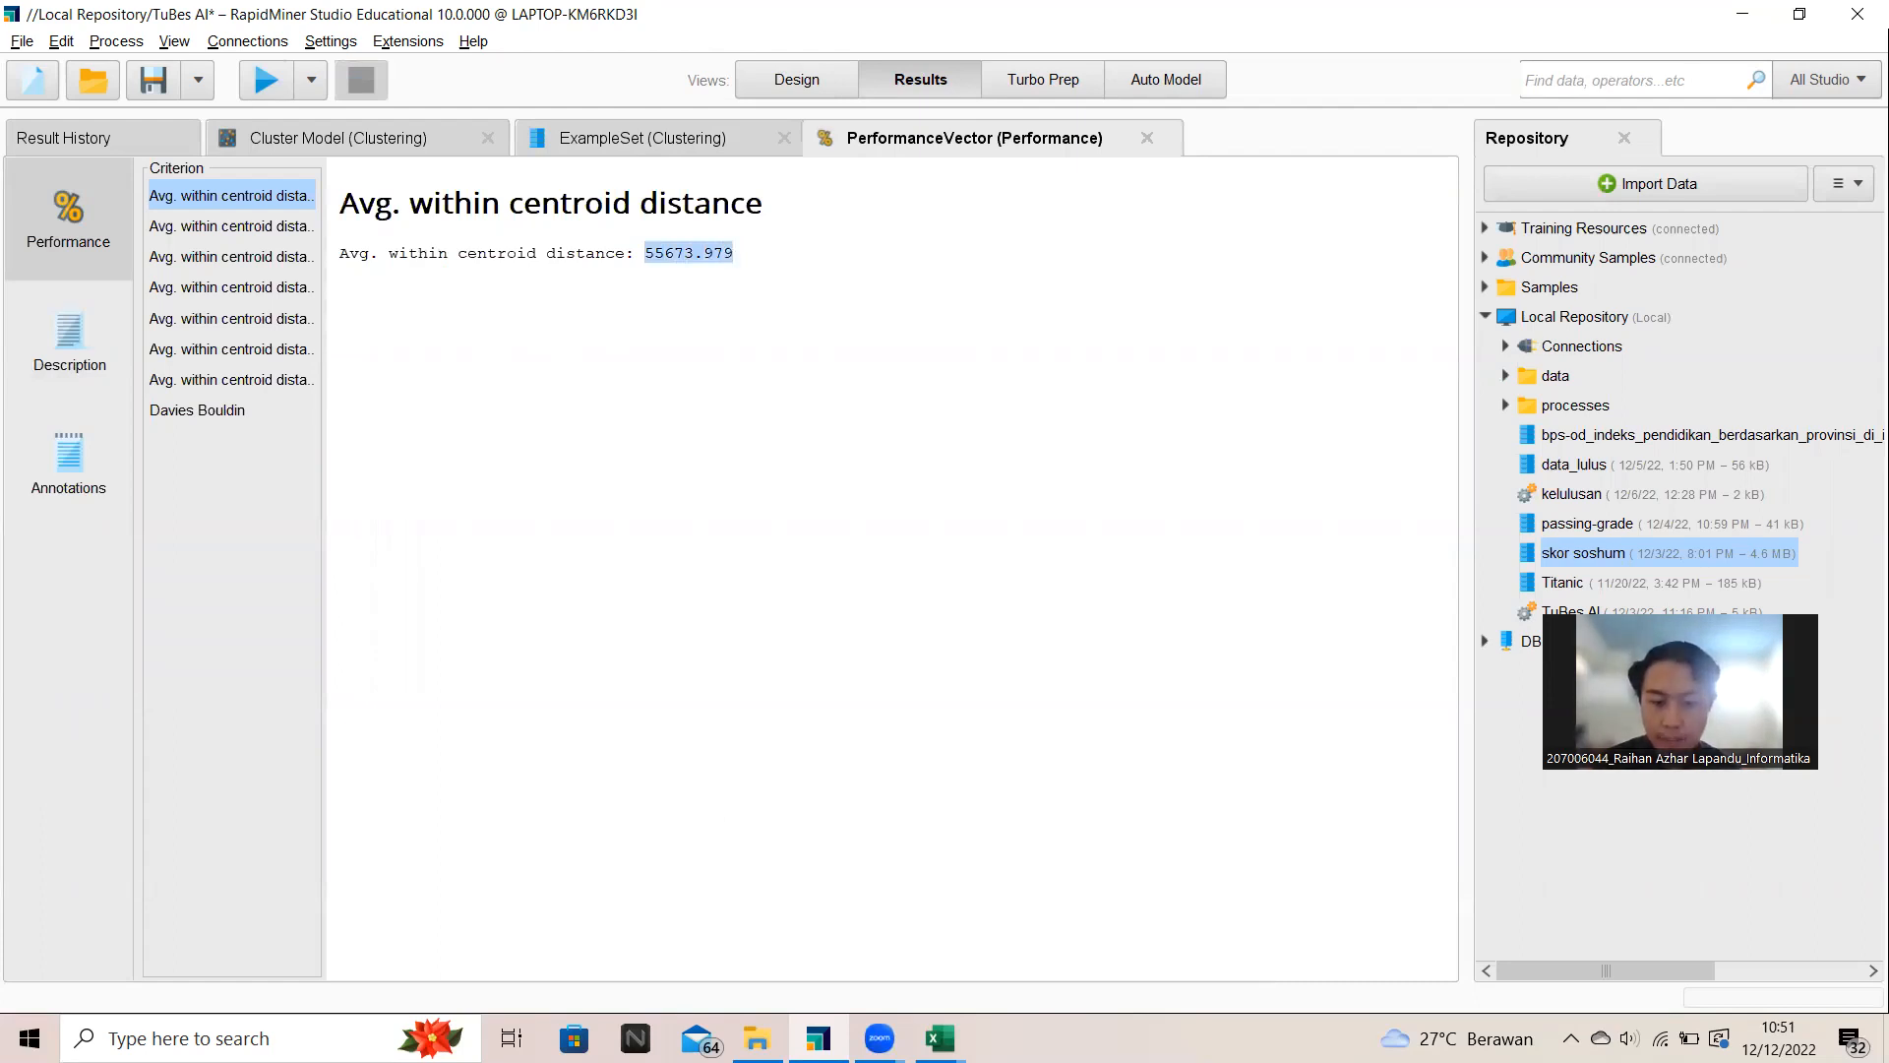
pyautogui.moveTo(939, 1039)
pyautogui.click(1079, 936)
pyautogui.click(319, 650)
pyautogui.click(408, 645)
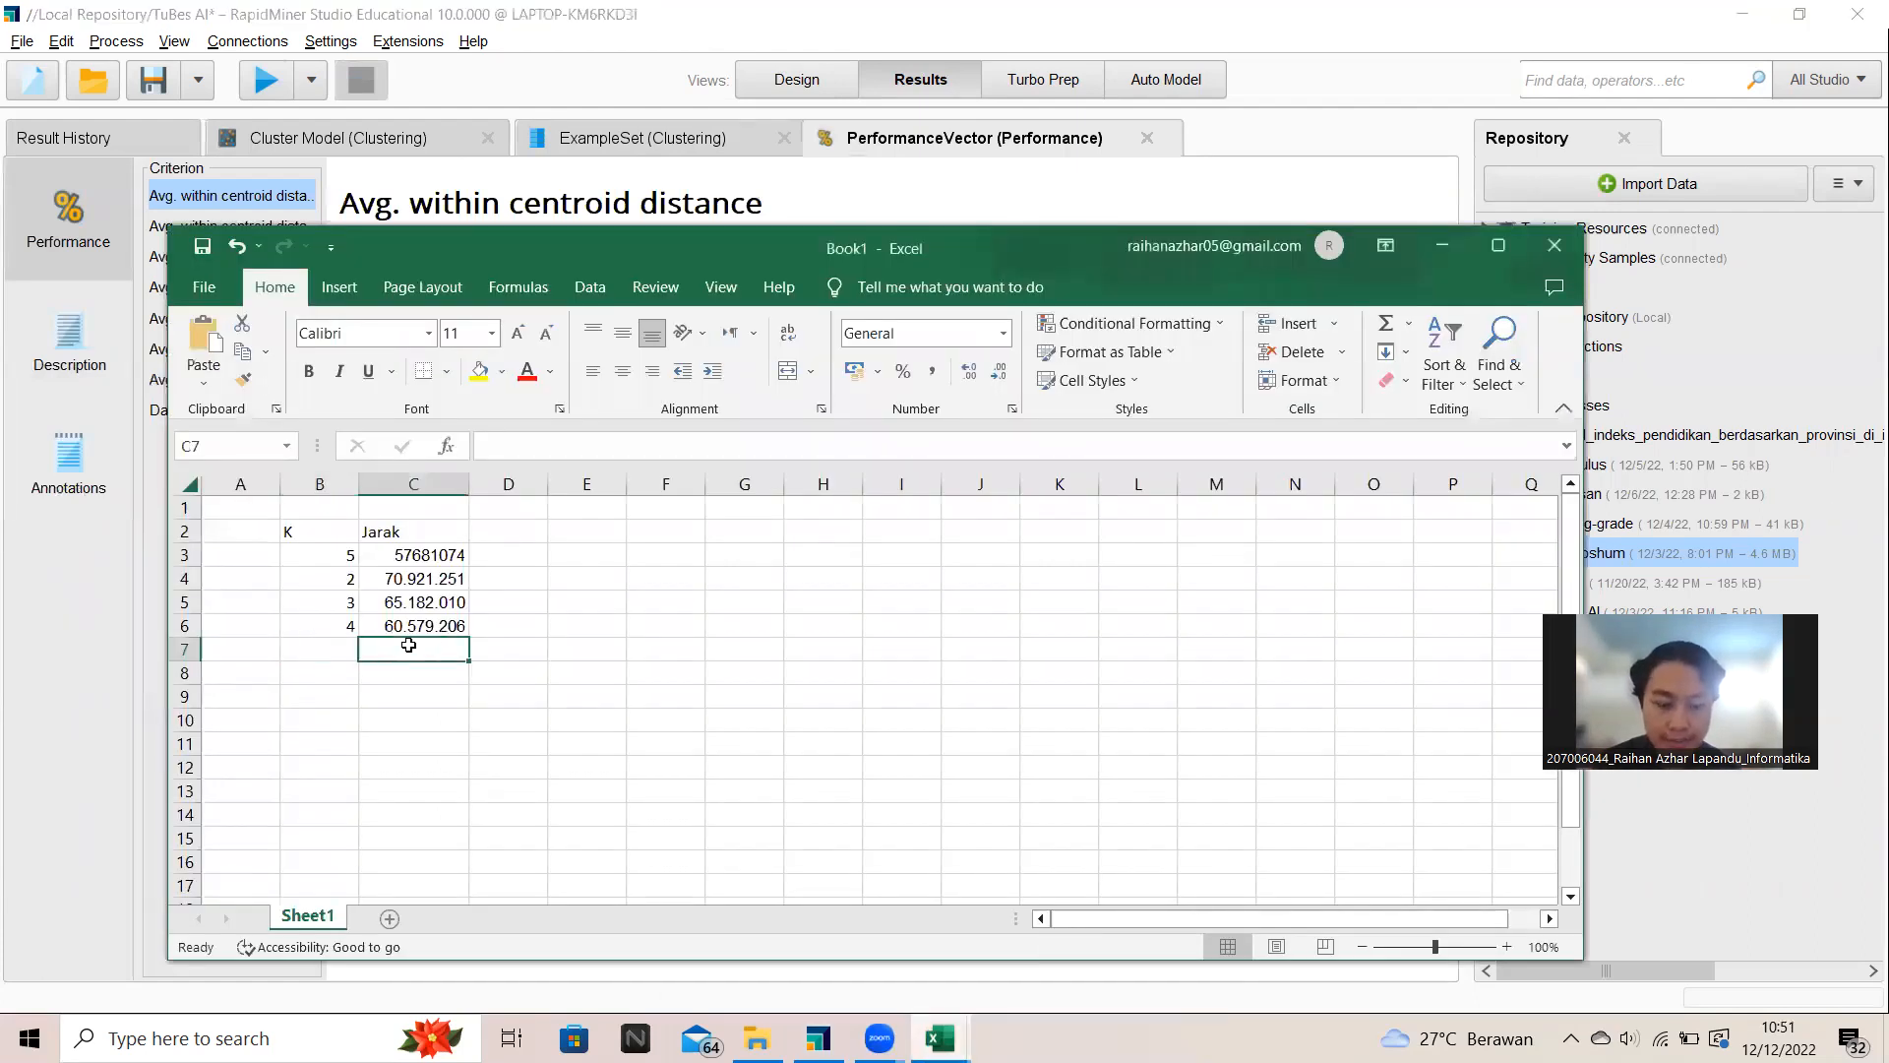
pyautogui.write('55.673.979')
pyautogui.click(349, 653)
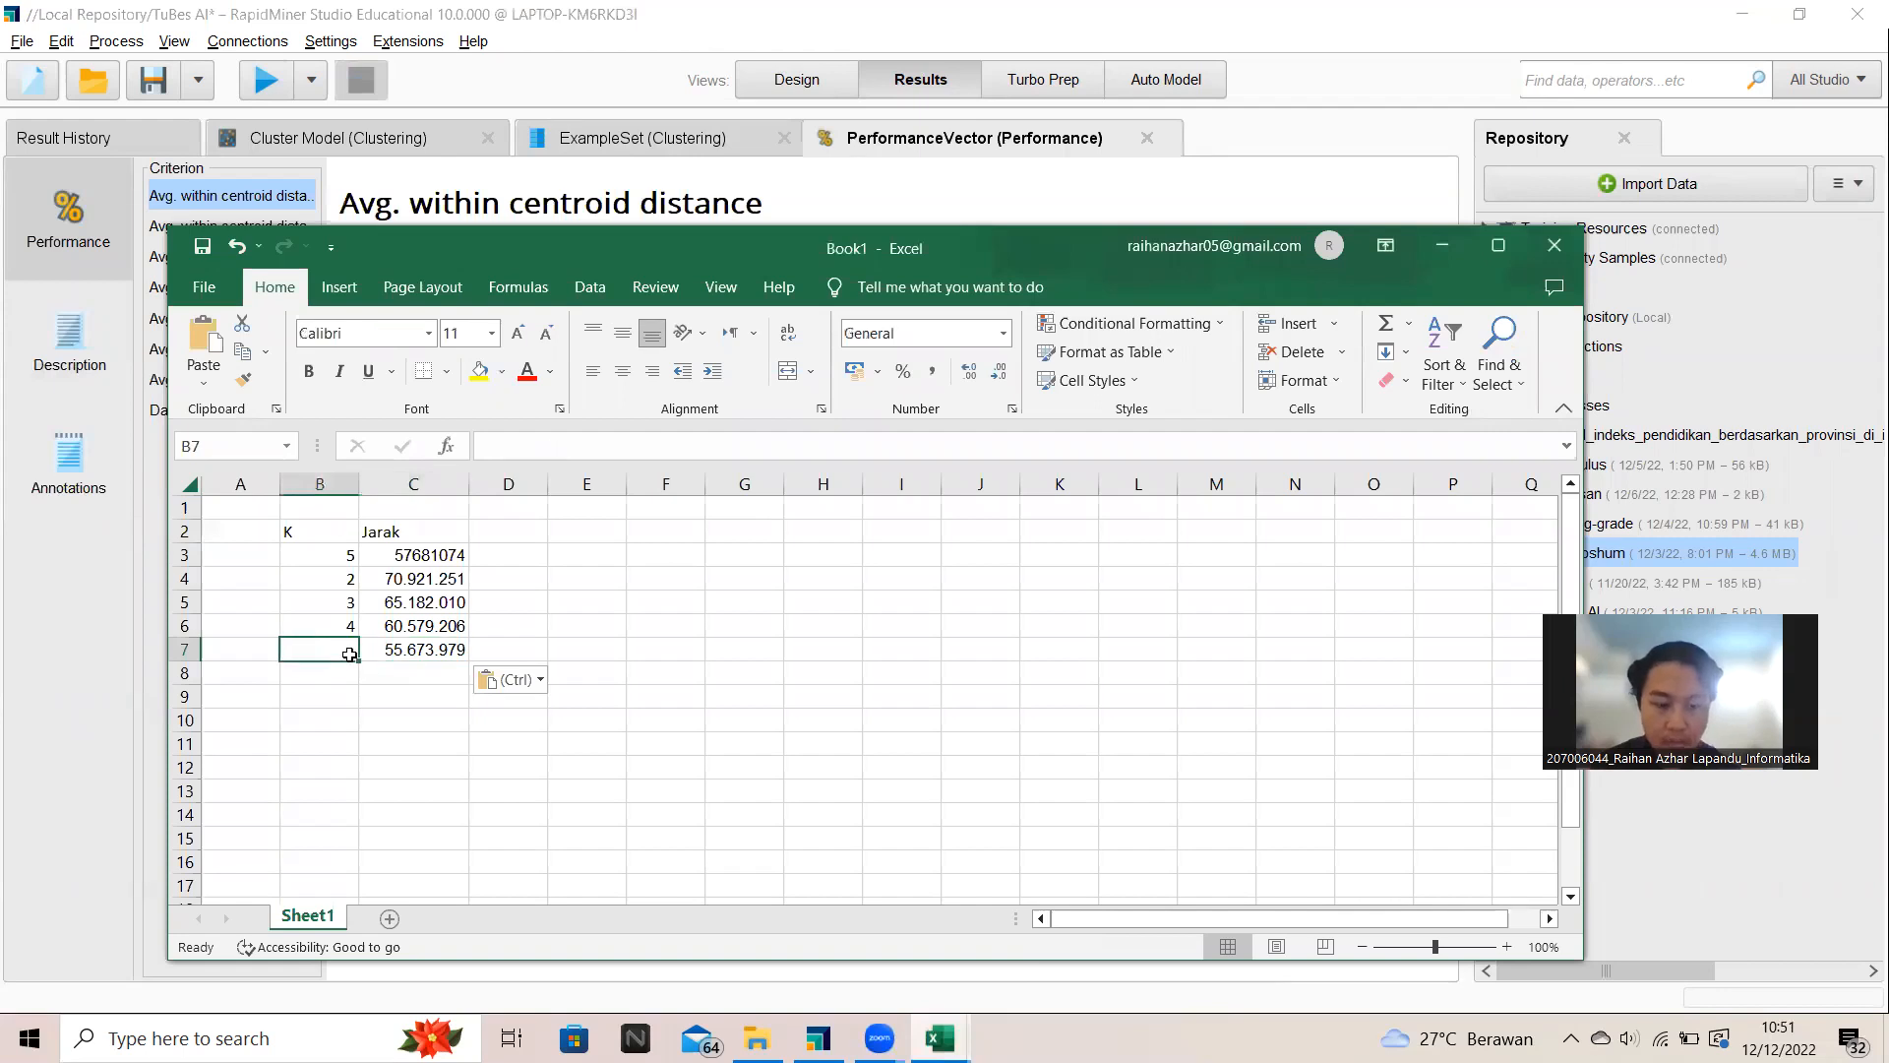
pyautogui.write('6')
# Step: Apply a number format to the distances in C3:C7
pyautogui.moveTo(418, 557); pyautogui.dragTo(425, 652)
pyautogui.click(1005, 333)
pyautogui.click(941, 380)
pyautogui.click(505, 650)
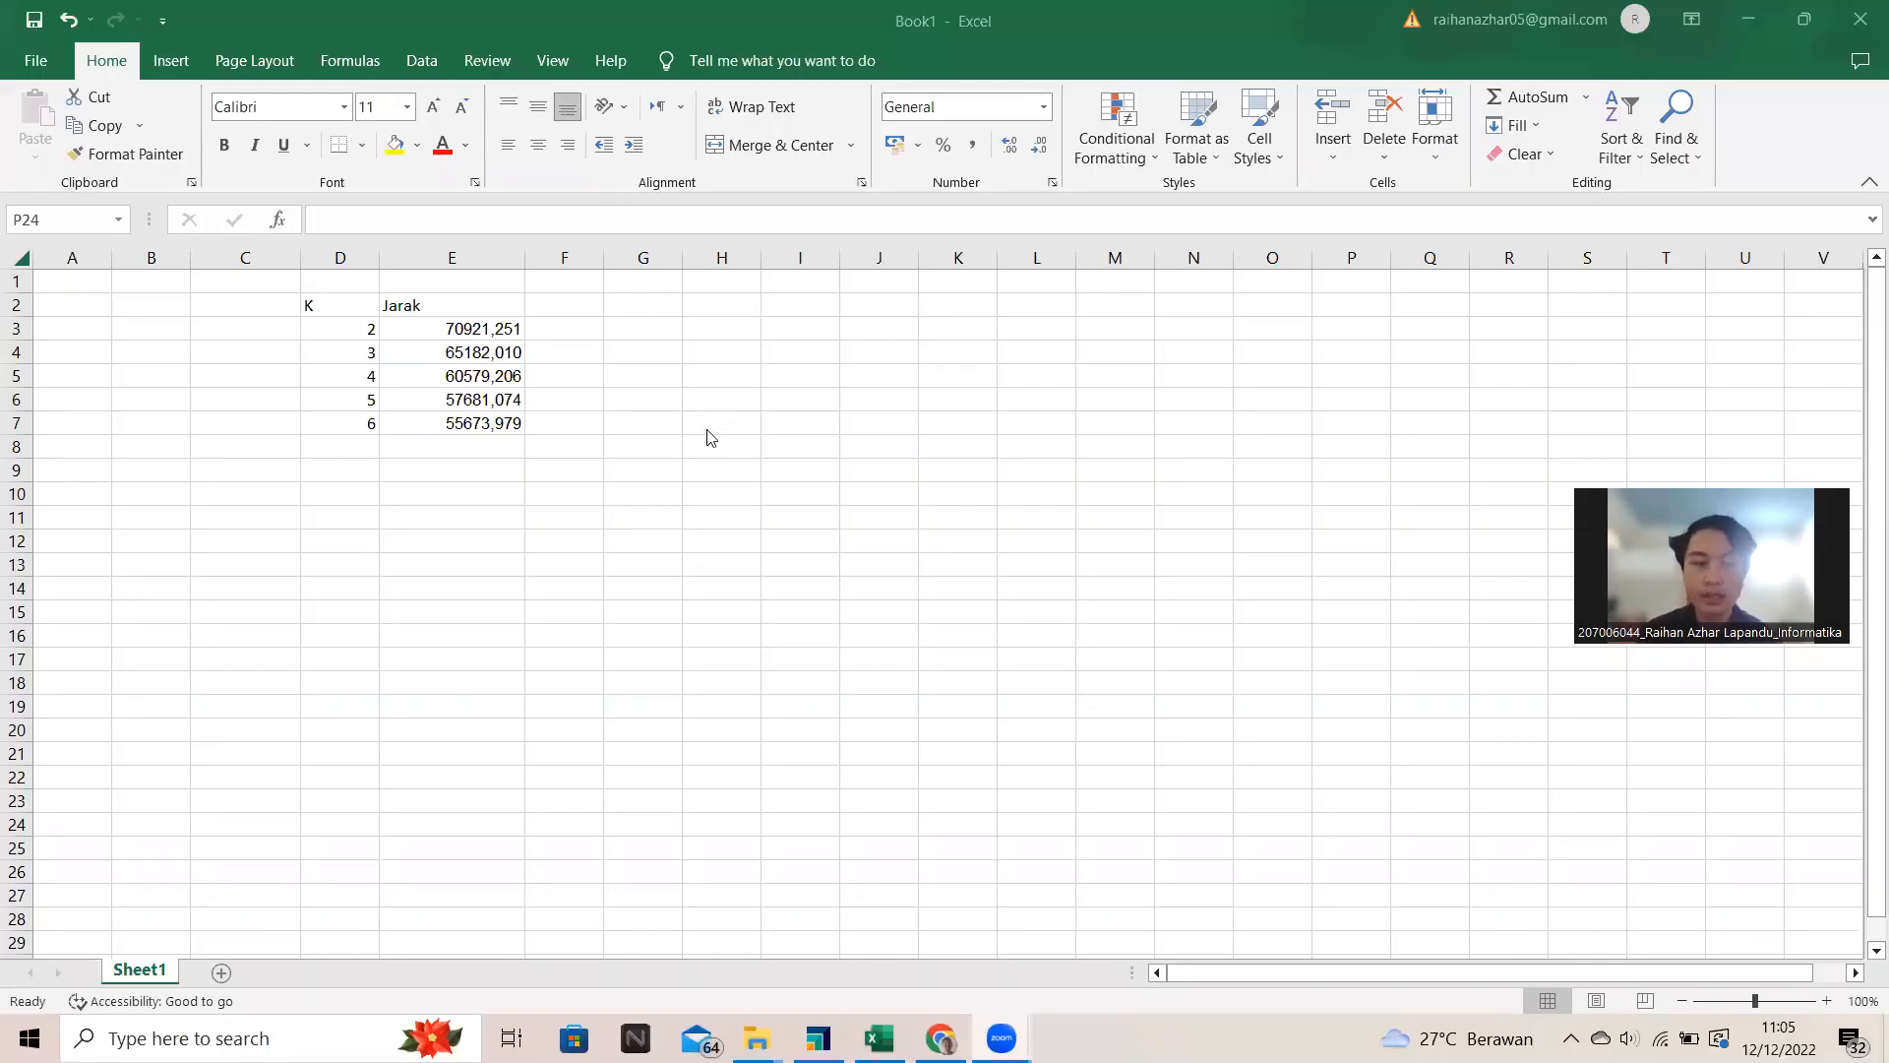
# Step: Insert a basic 2-D line chart of the Jarak column from E2:E7
pyautogui.click(442, 323)
pyautogui.moveTo(443, 305); pyautogui.dragTo(469, 424)
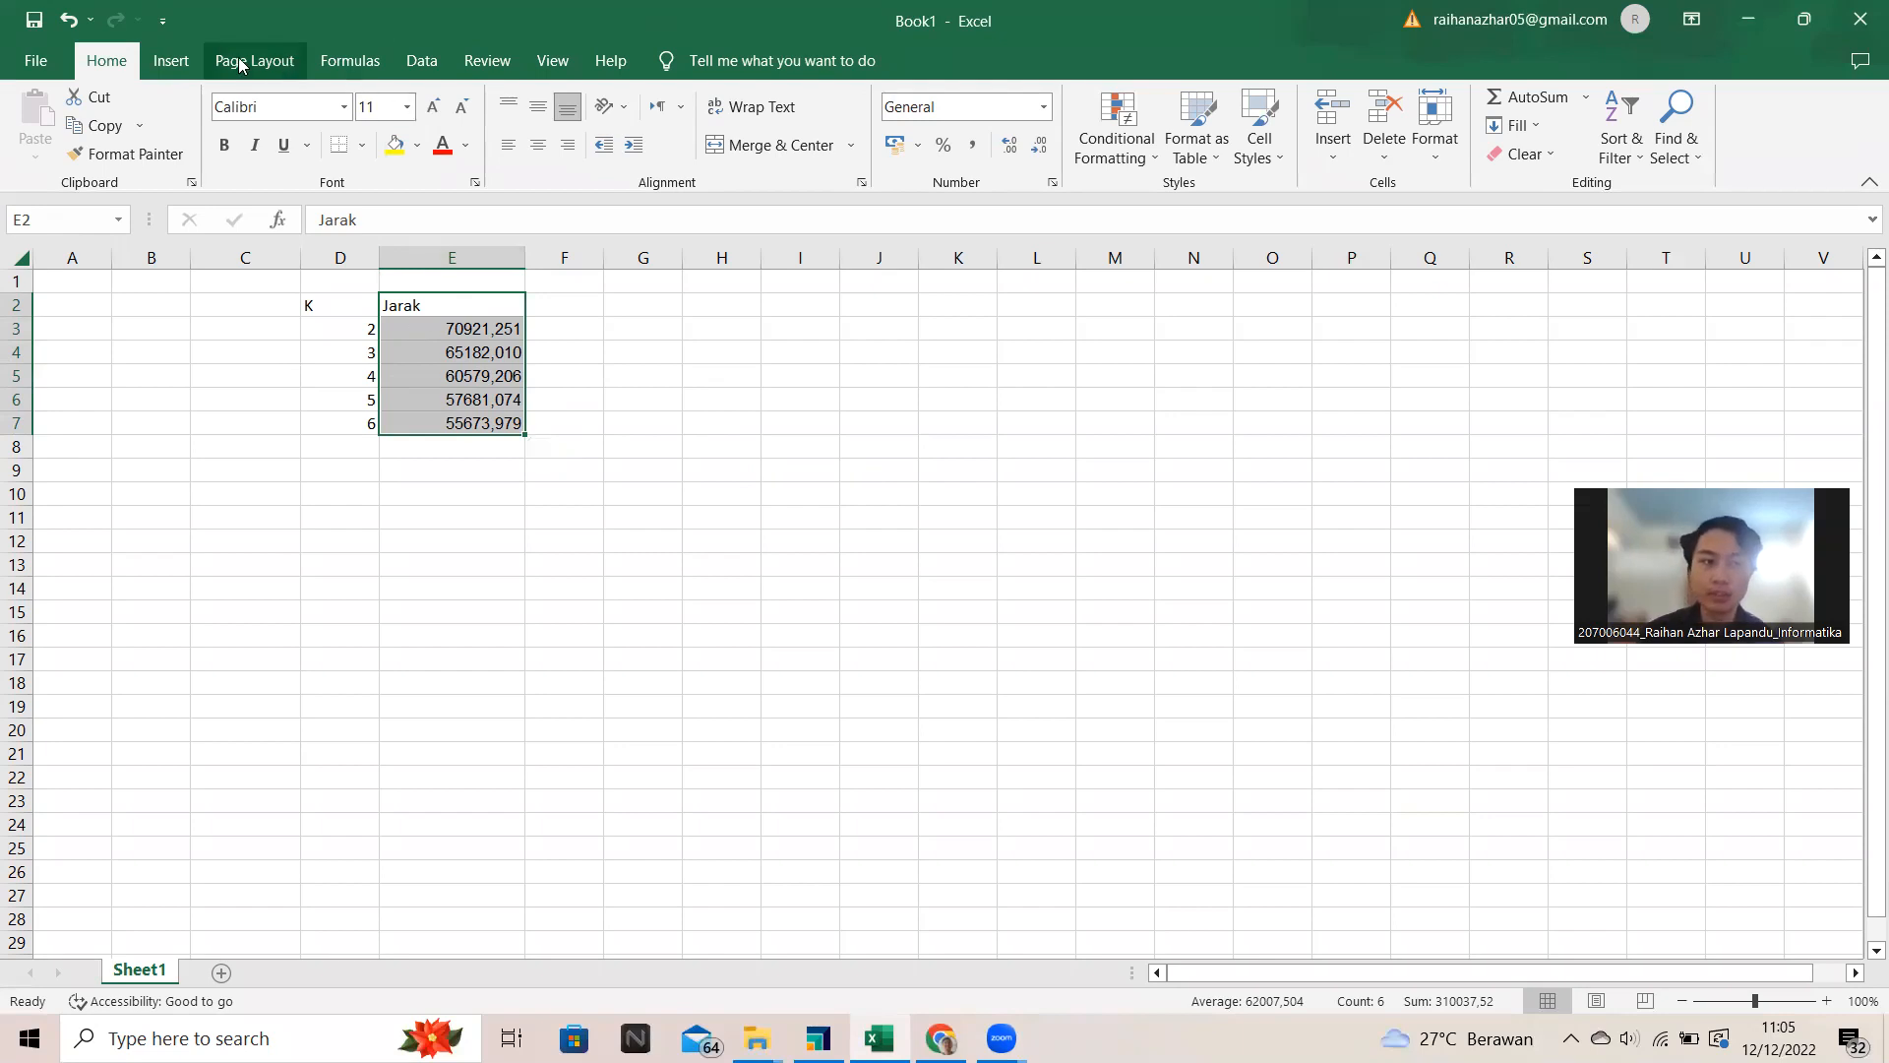
pyautogui.click(168, 65)
pyautogui.click(879, 125)
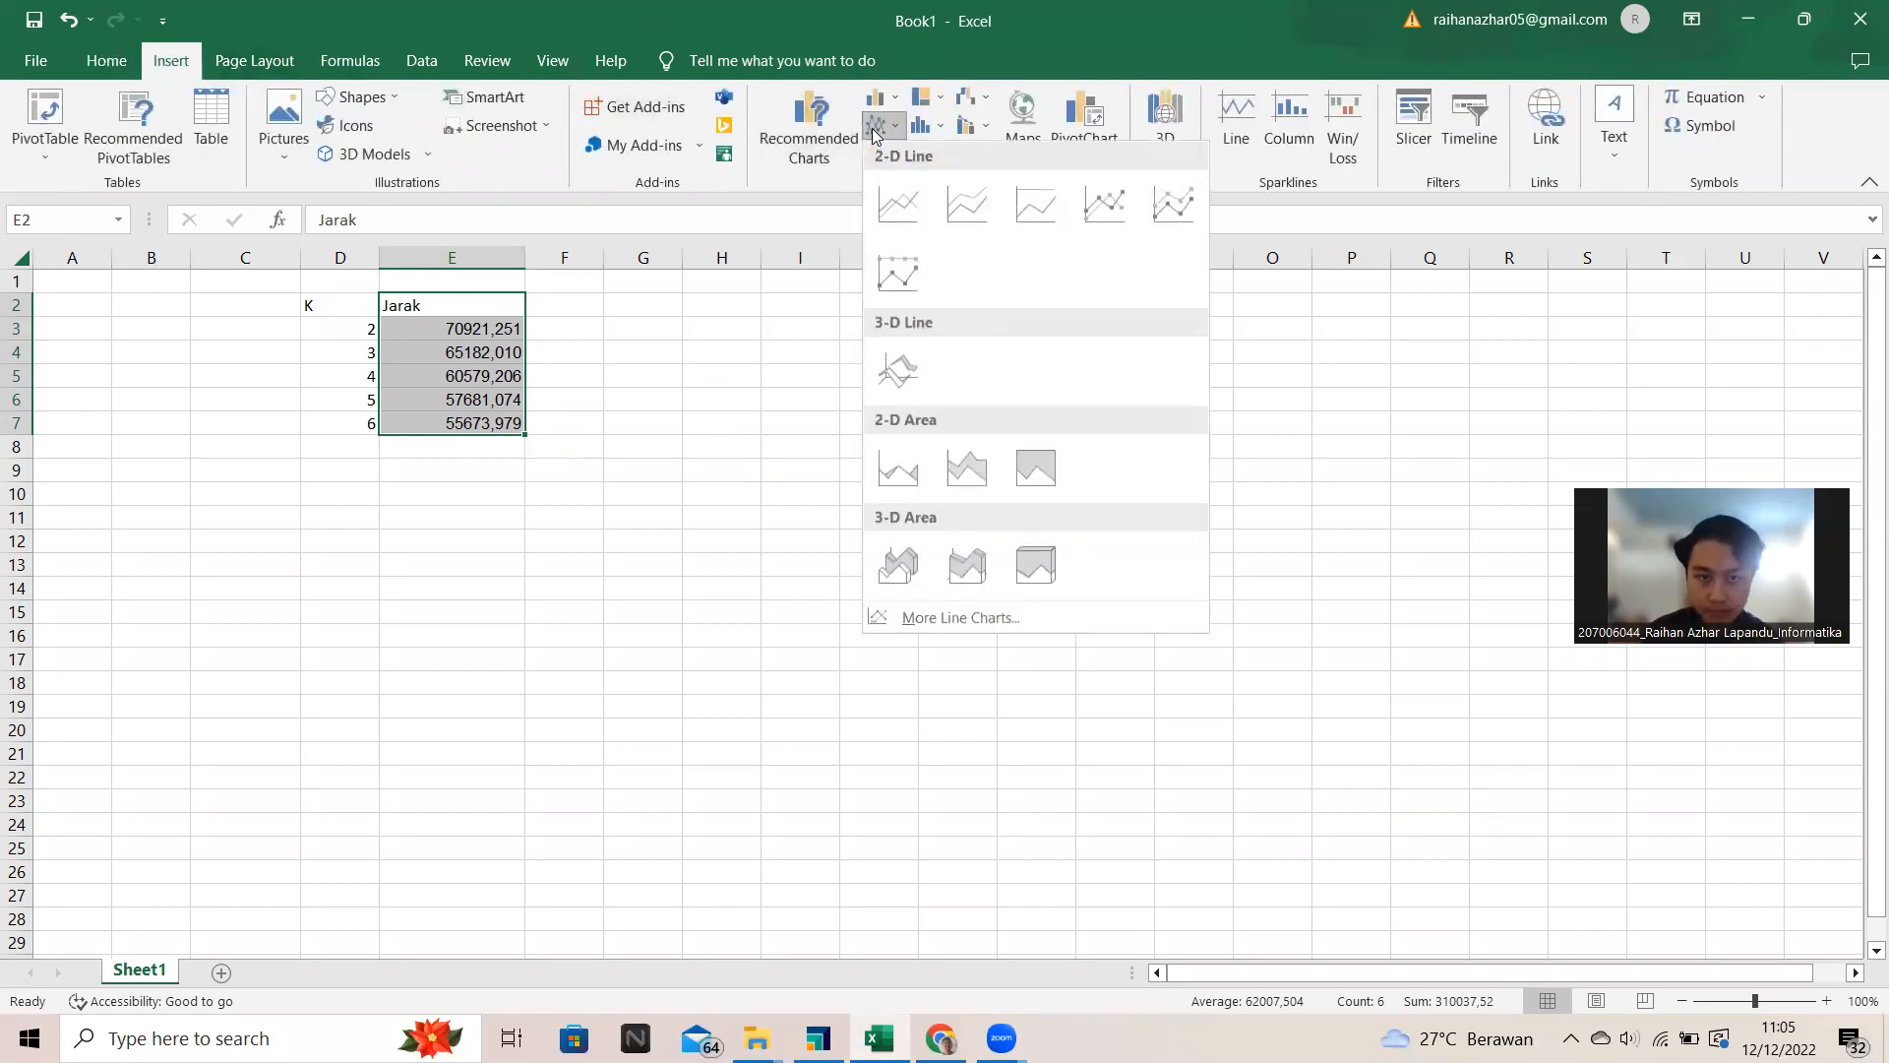
pyautogui.click(907, 208)
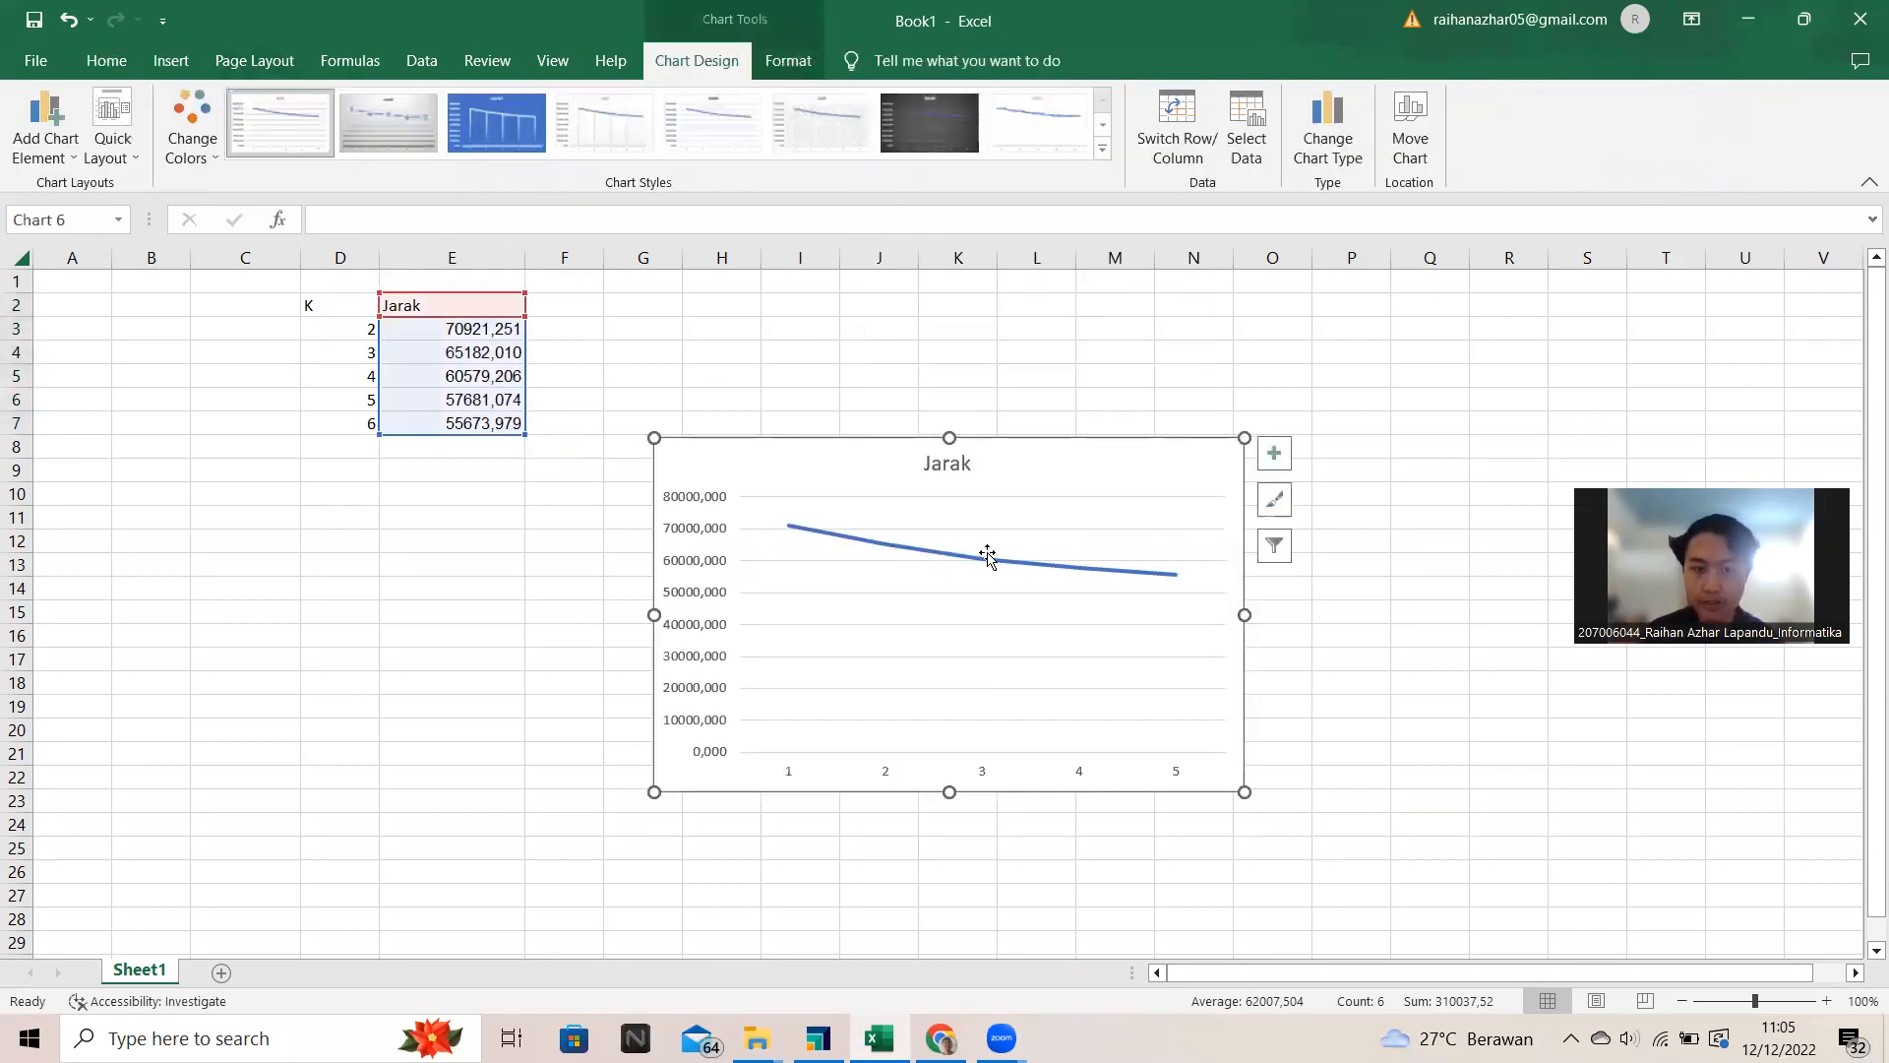
# Step: Examine the Jarak line chart's curve, data points and horizontal axis to find the elbow that indicates the best k
pyautogui.click(1116, 576)
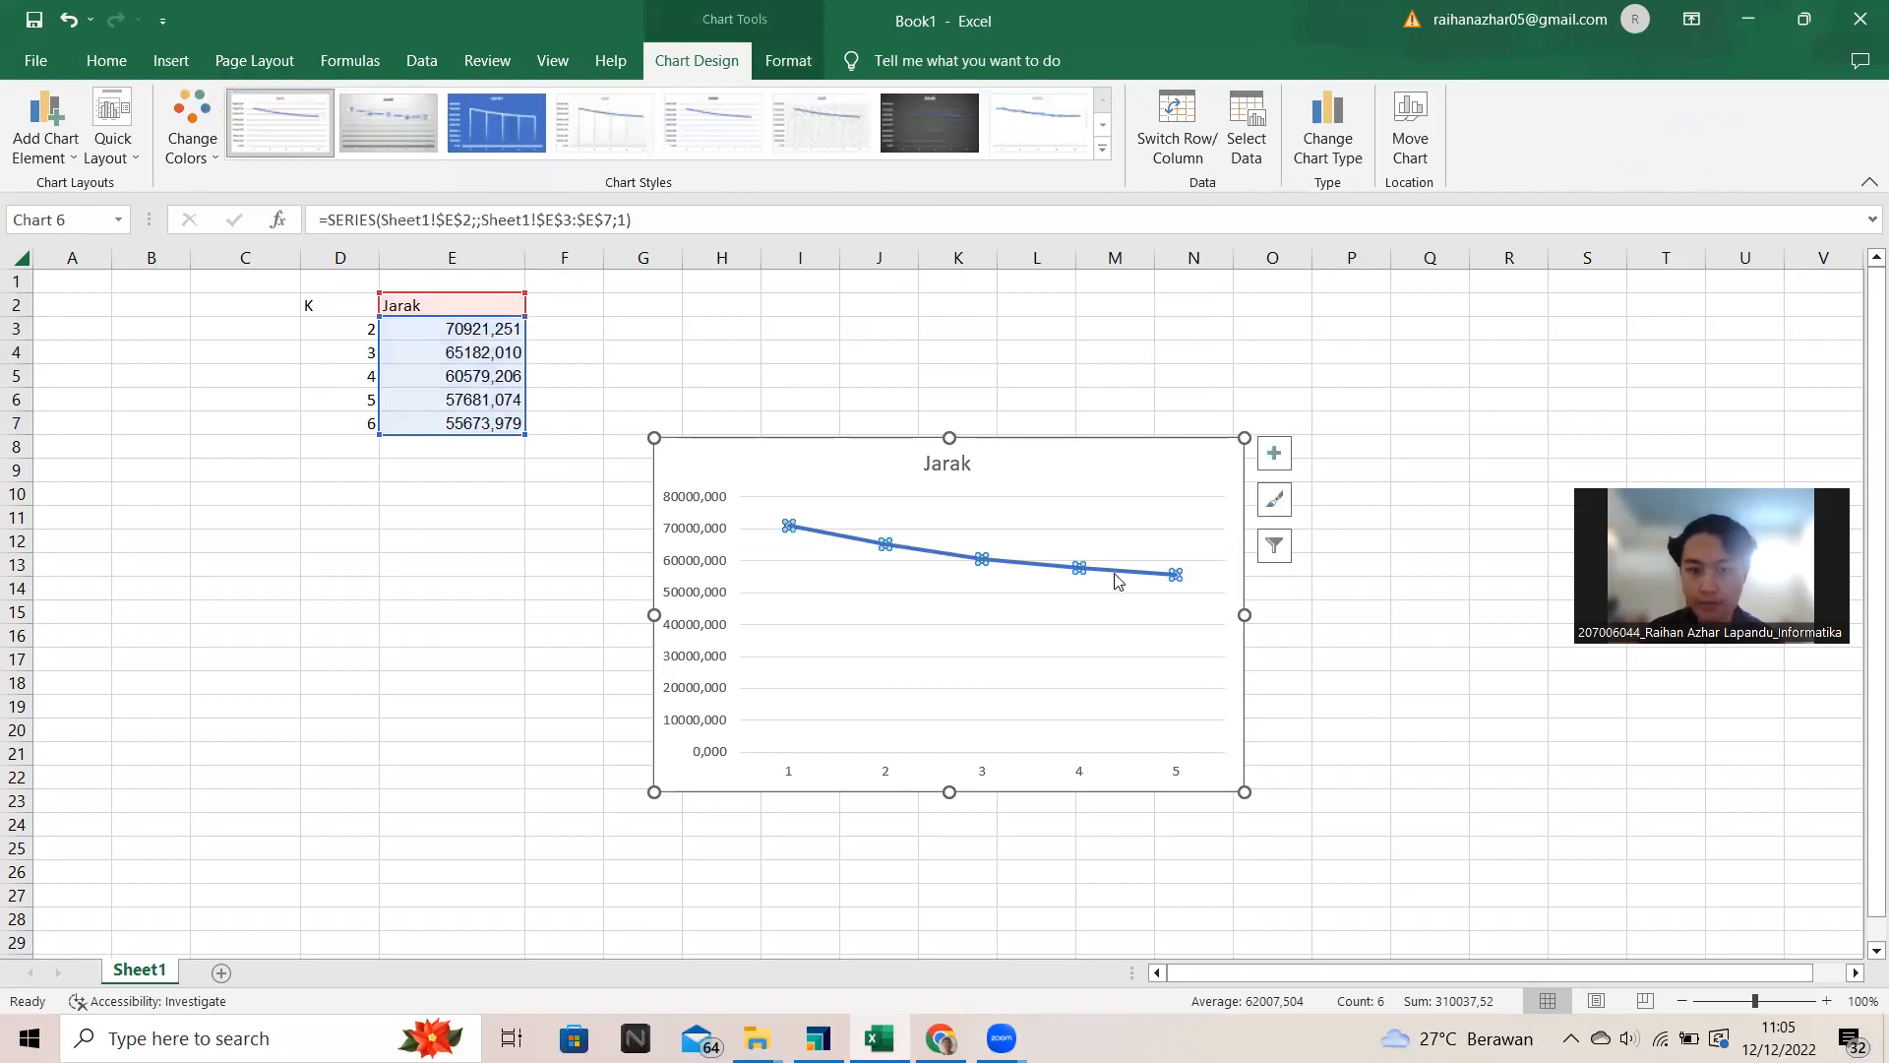
pyautogui.click(890, 580)
pyautogui.click(1425, 591)
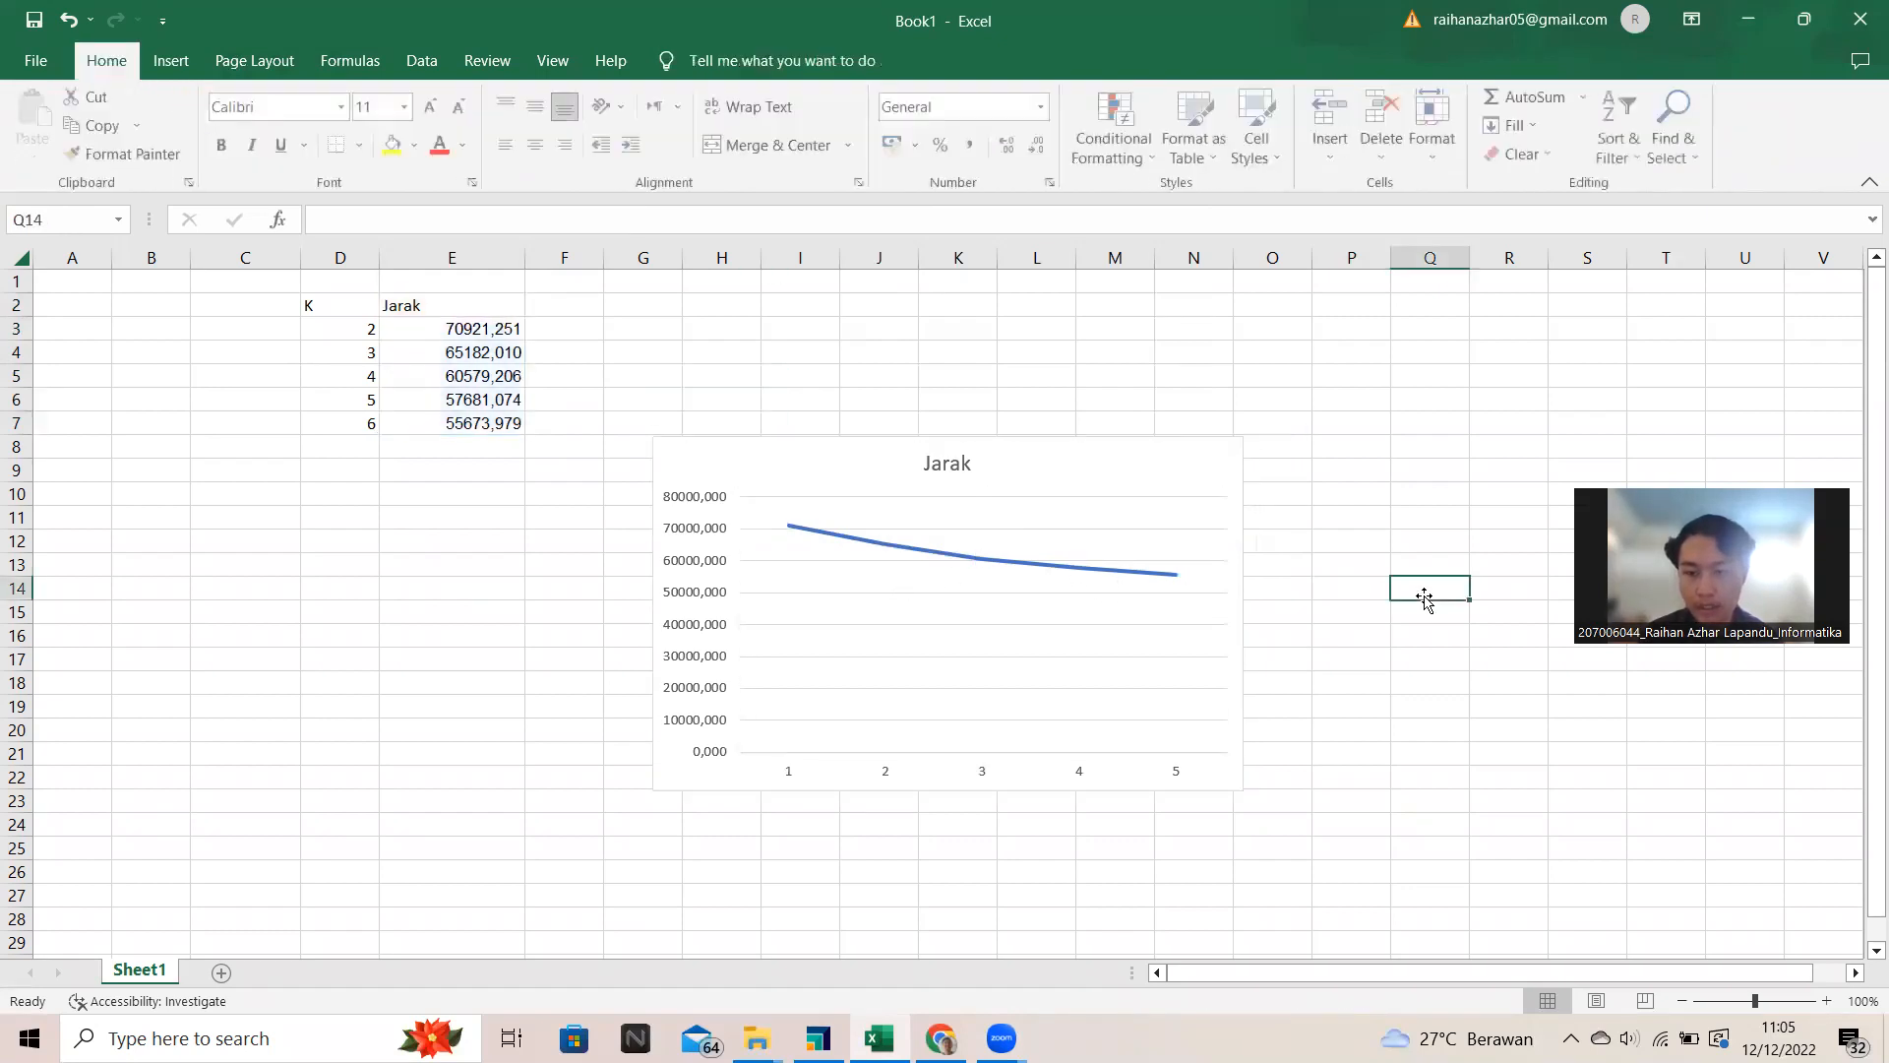
pyautogui.click(1008, 536)
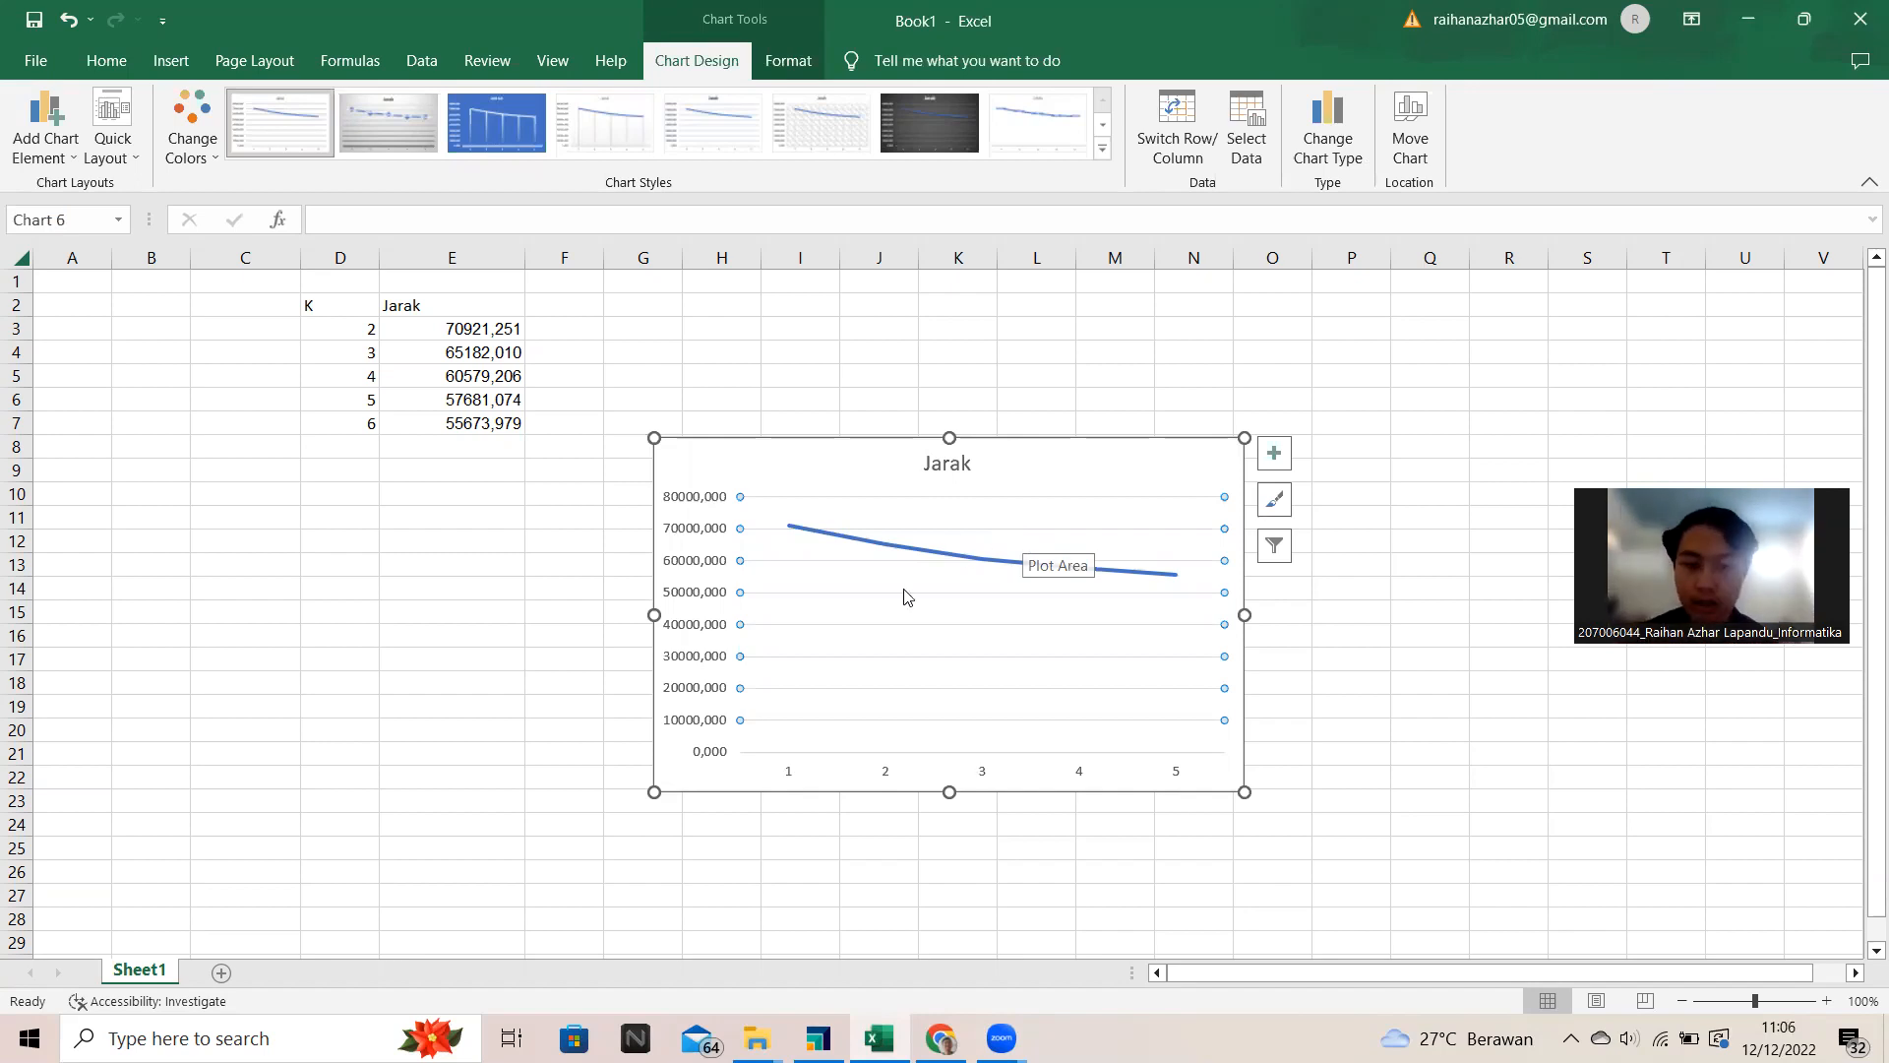
pyautogui.click(999, 559)
pyautogui.click(967, 627)
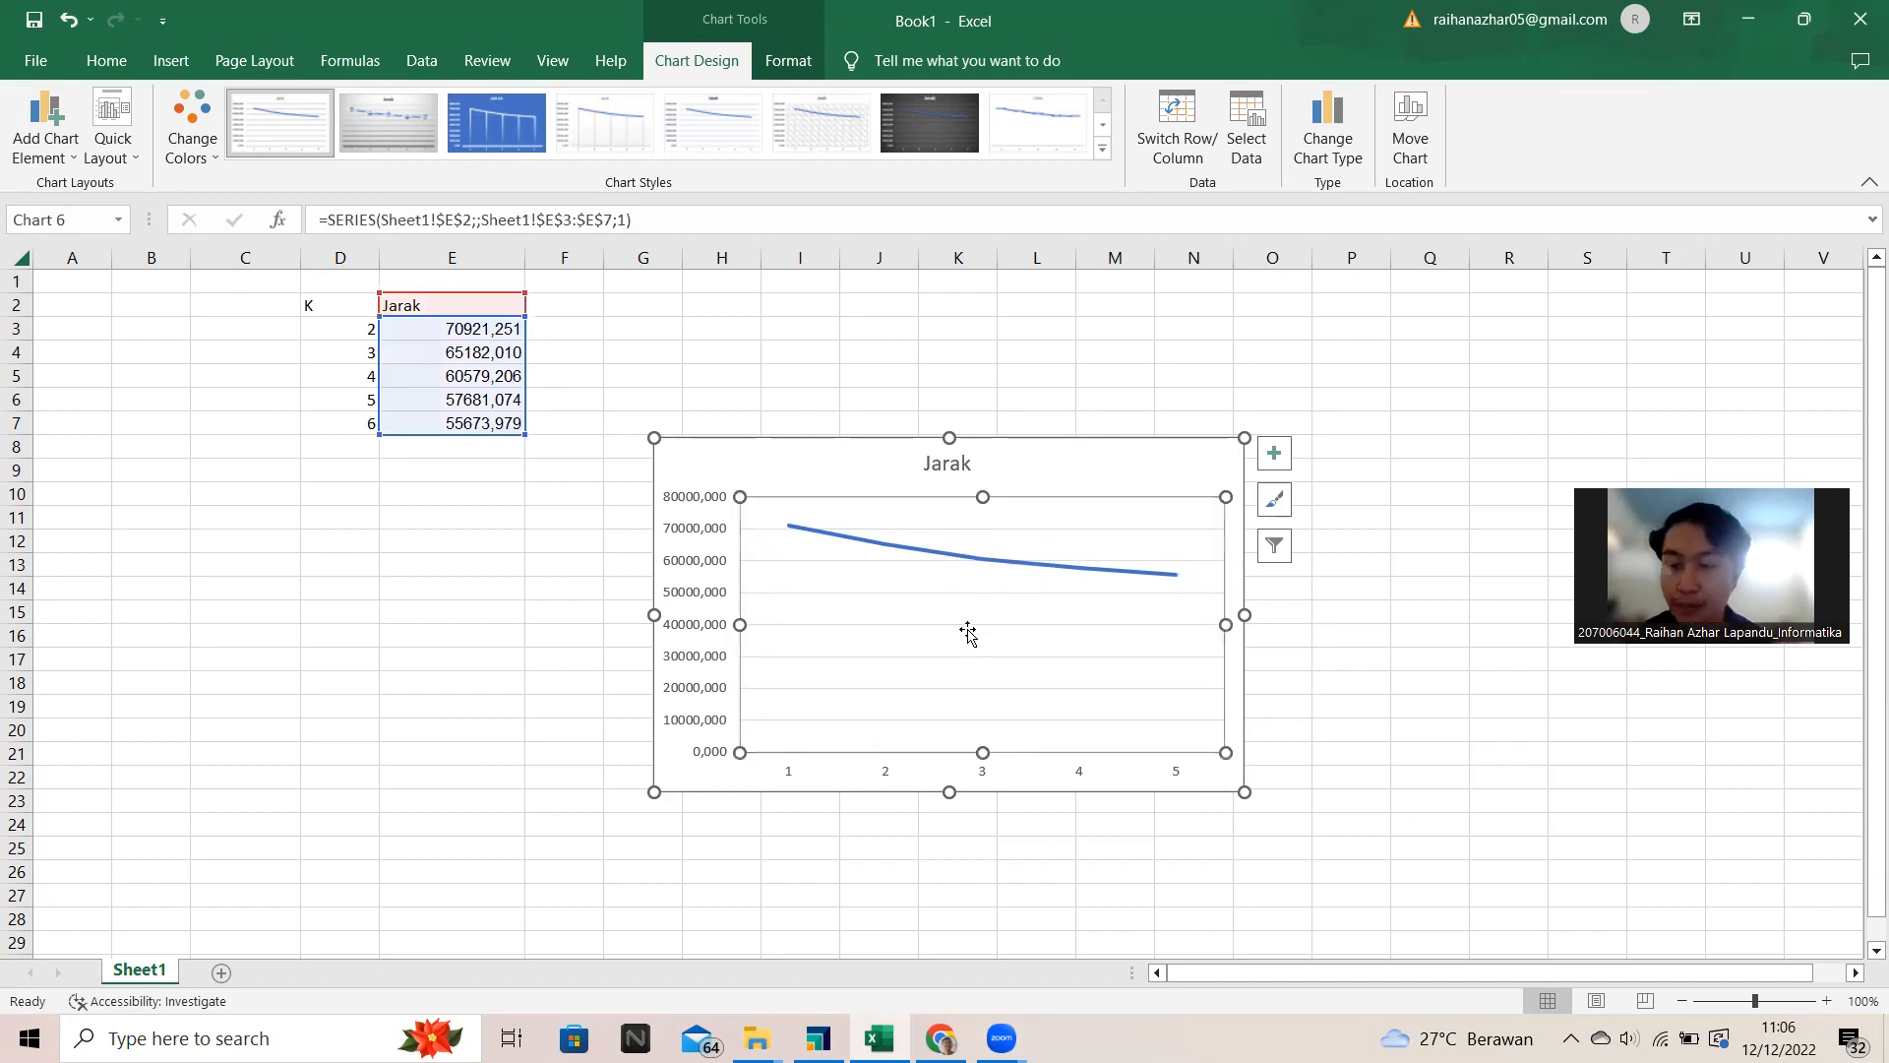
pyautogui.click(1005, 573)
pyautogui.moveTo(1005, 573)
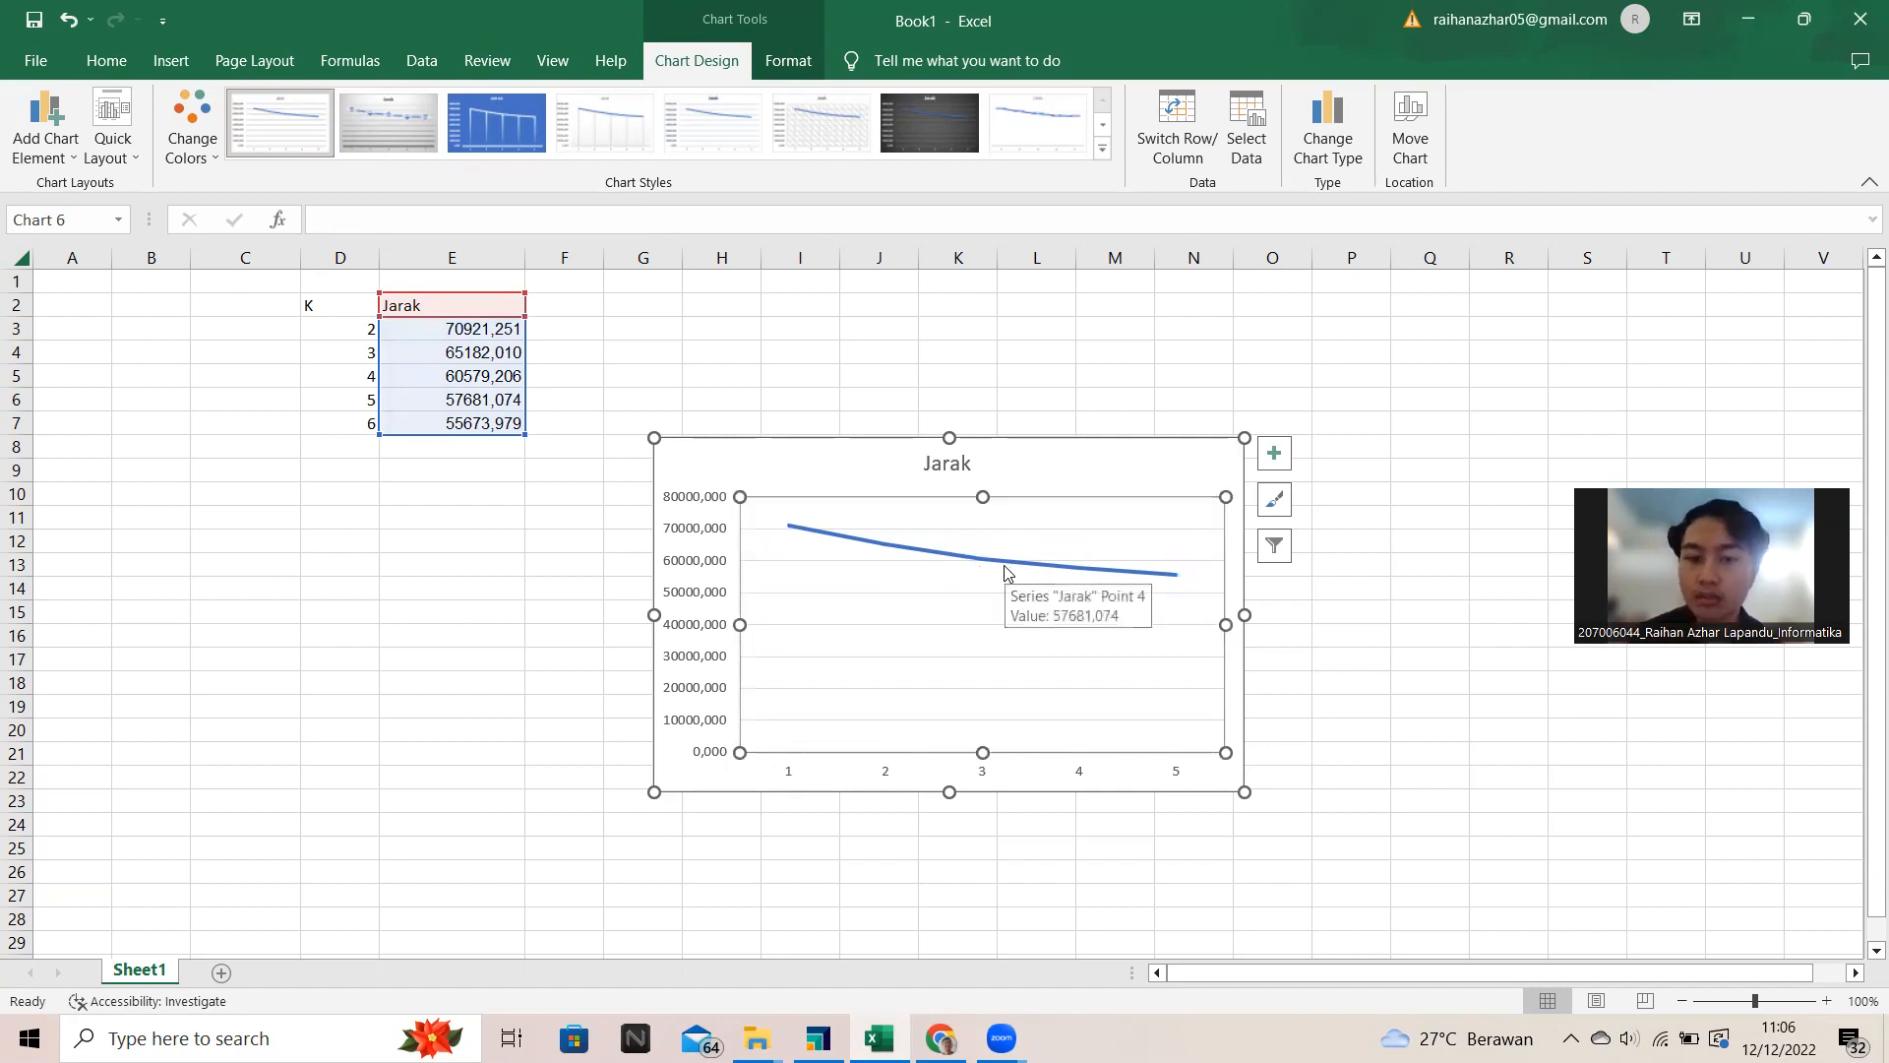
pyautogui.click(990, 777)
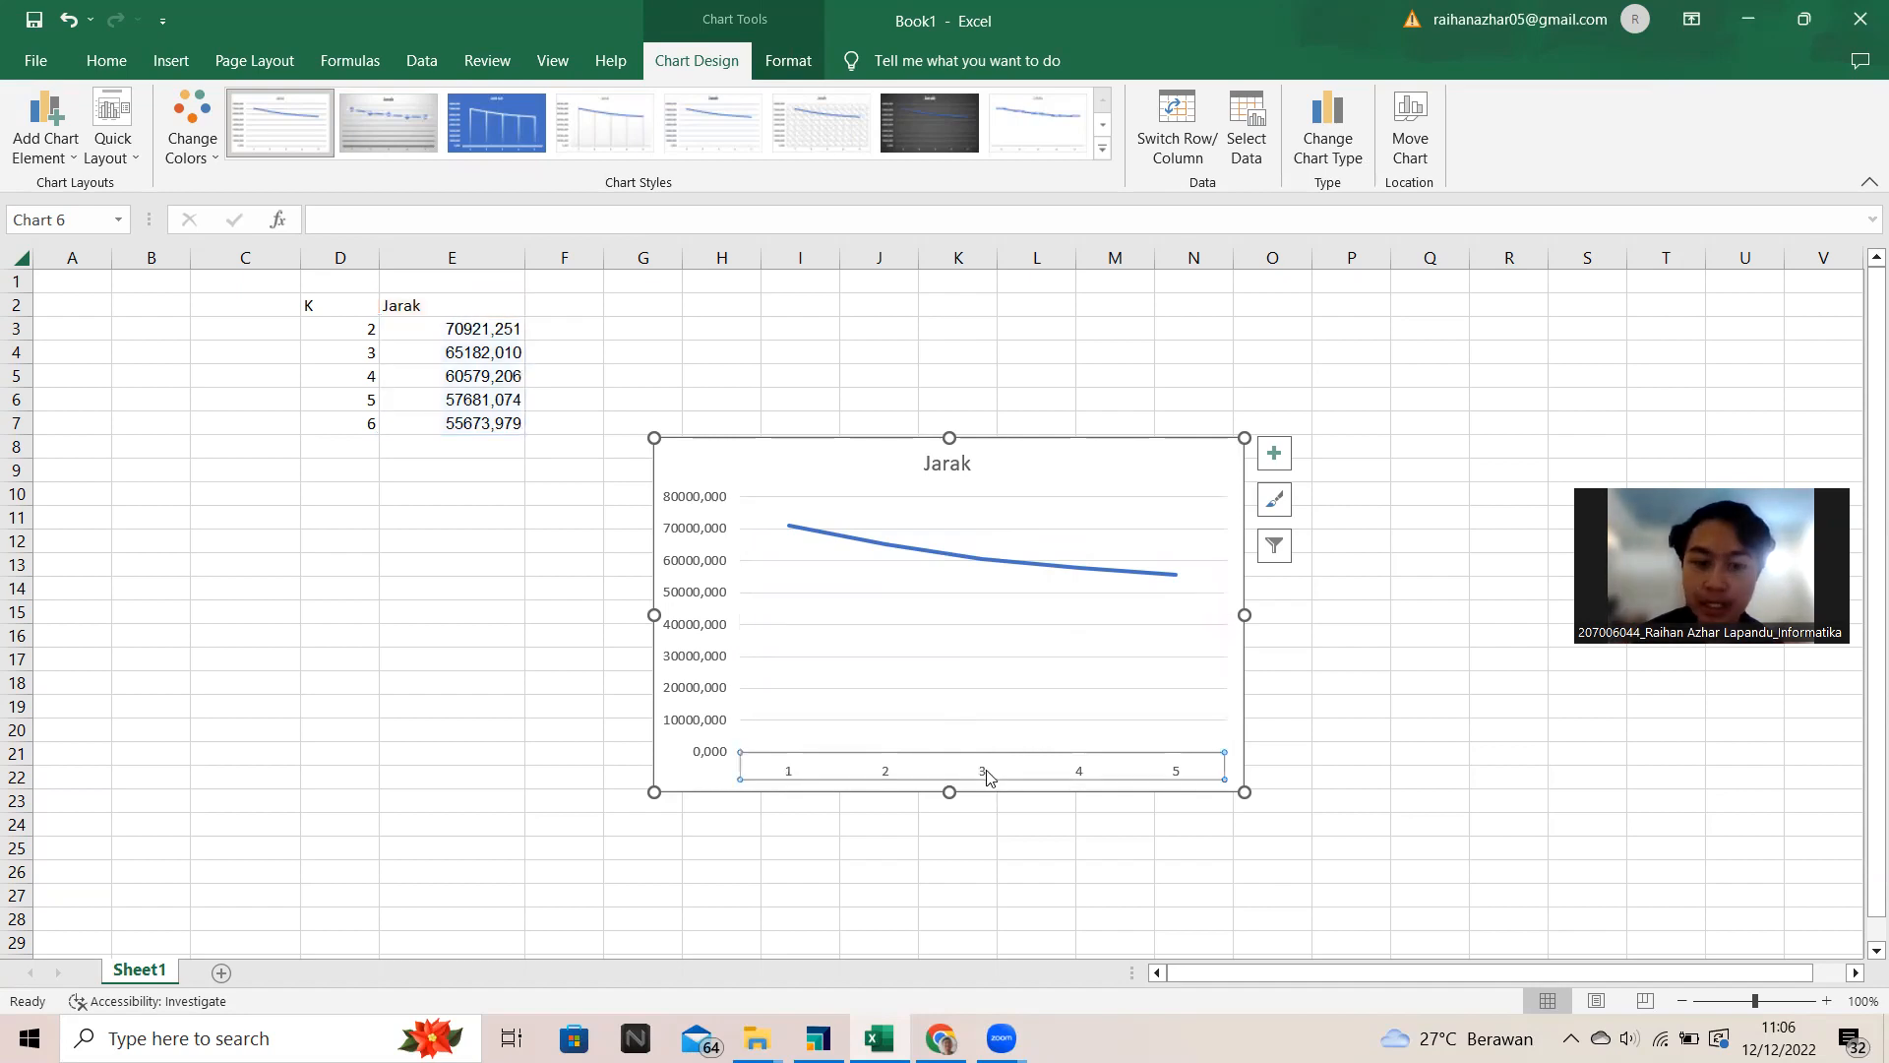
pyautogui.click(988, 561)
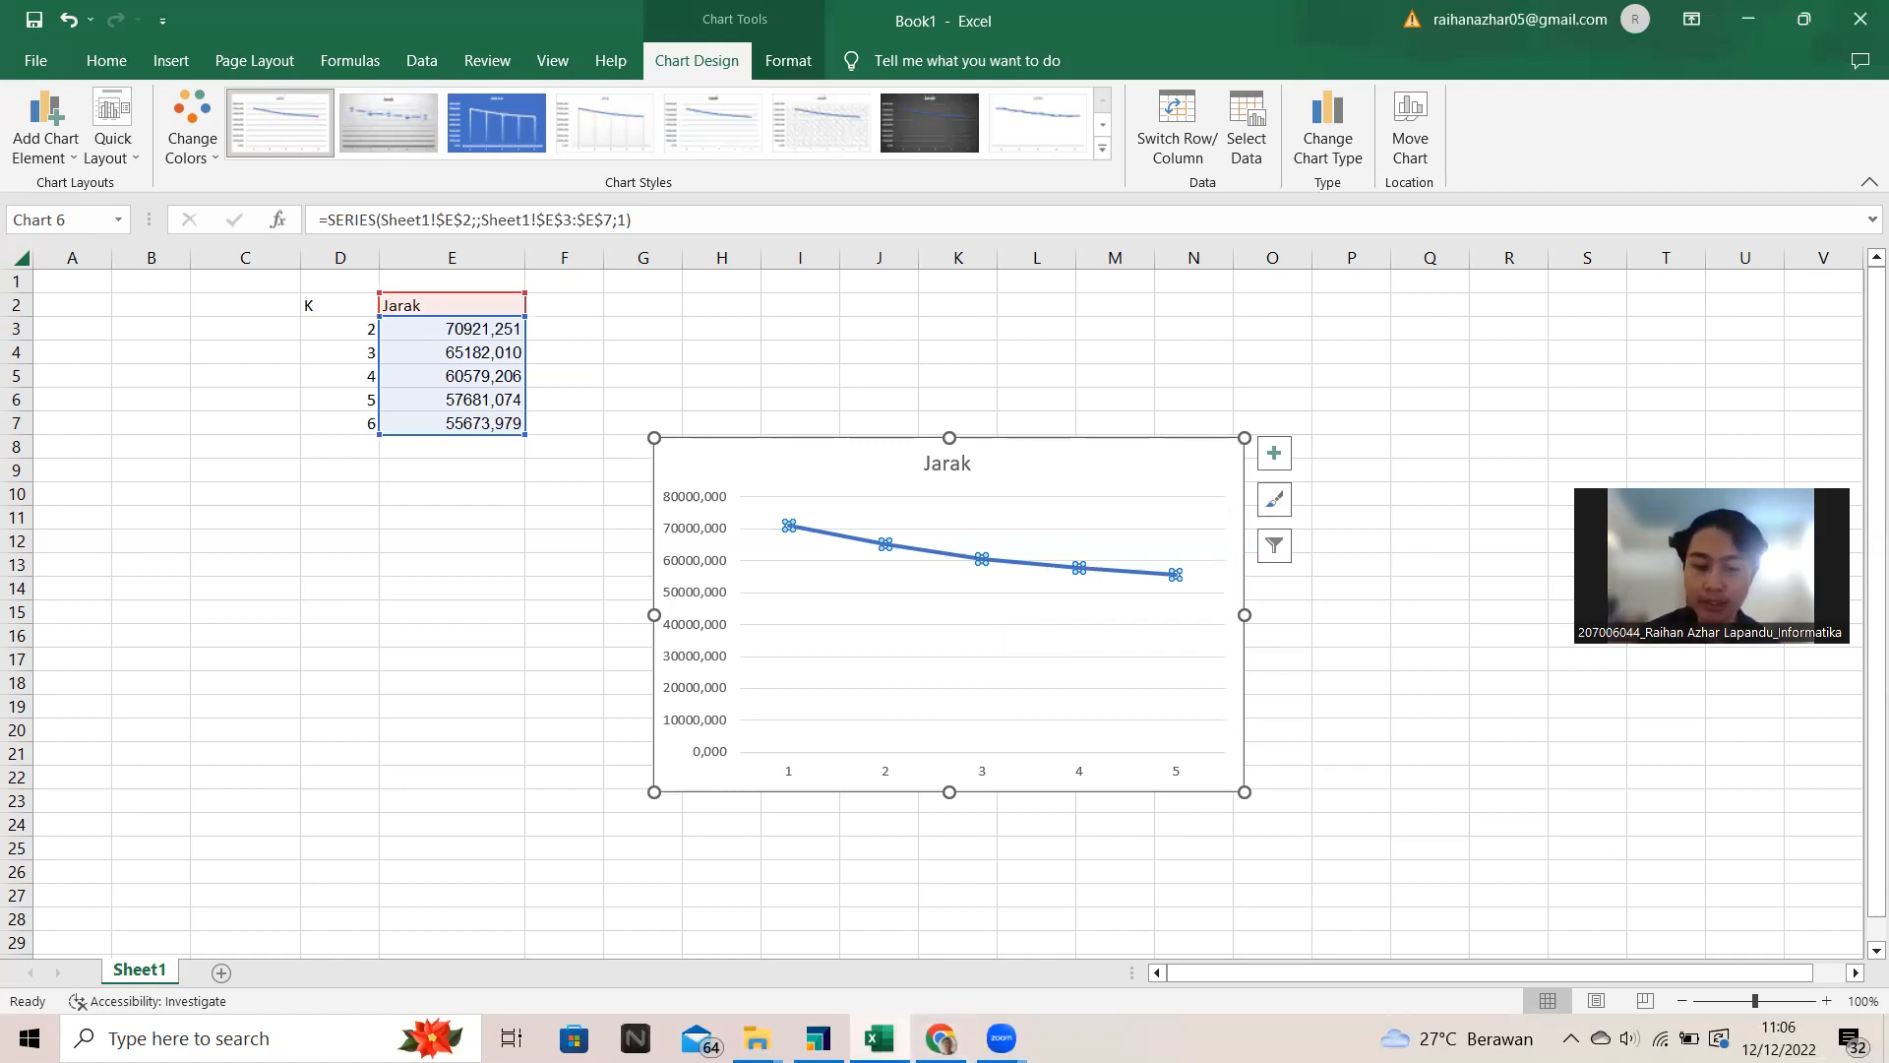
# Step: Switch to RapidMiner, return to the process design and set the Clustering operator's k to 3
pyautogui.click(817, 1038)
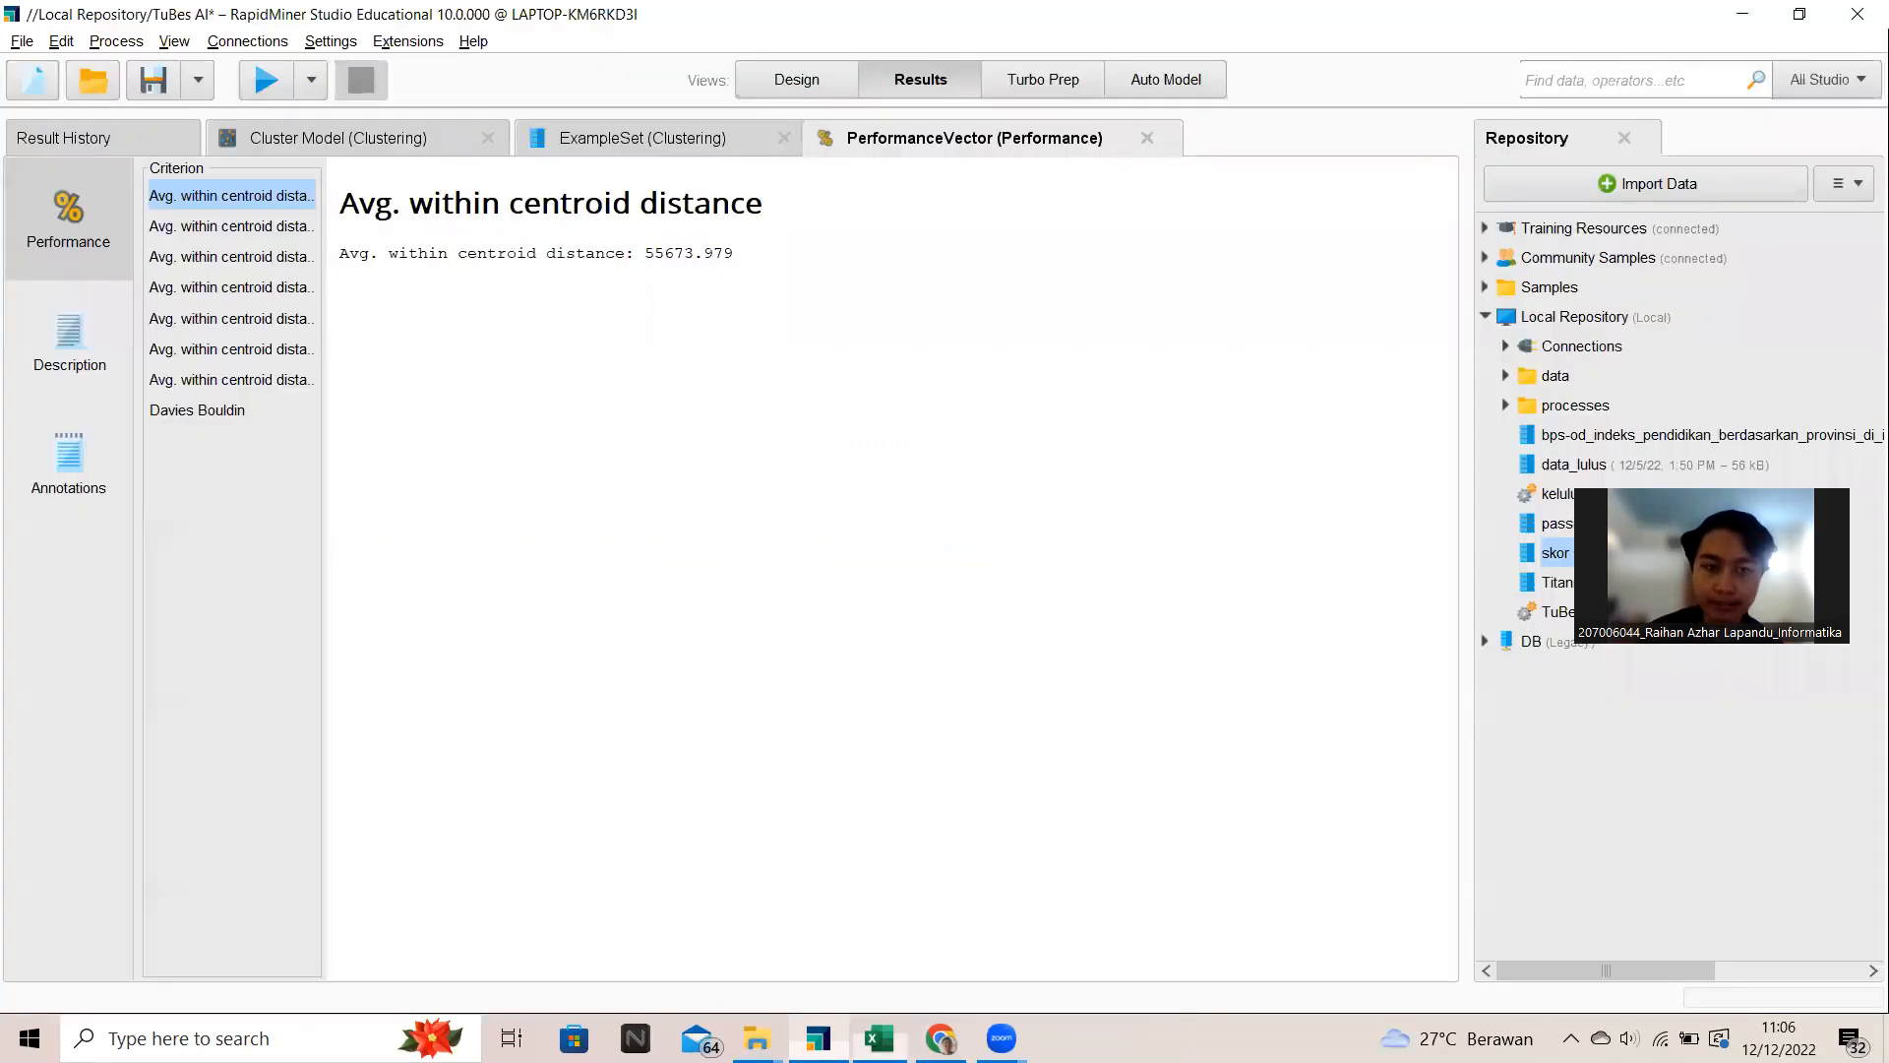
pyautogui.click(797, 87)
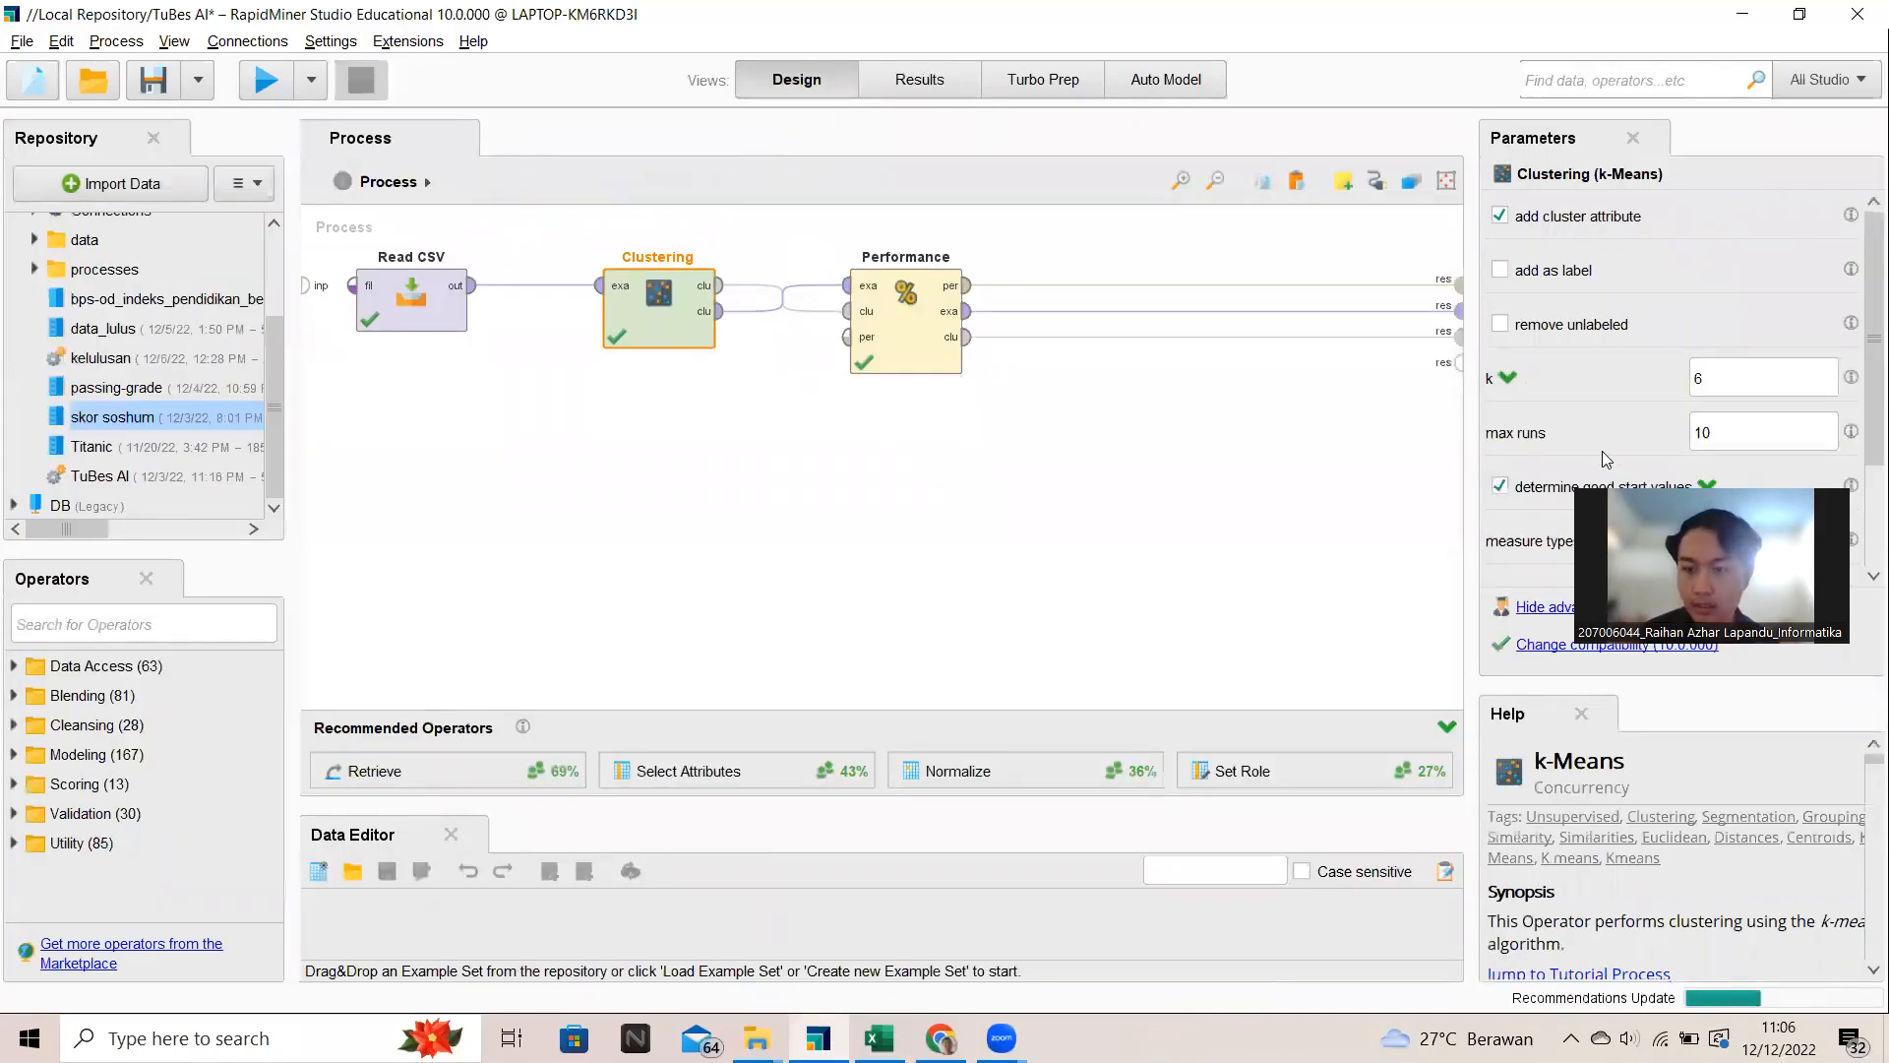
pyautogui.click(1717, 375)
pyautogui.press('BackSpace')
pyautogui.write('3')
# Step: Check the remaining k-Means parameters and the Performance operator's settings, and run the process
pyautogui.scroll(-2, 1732, 413)
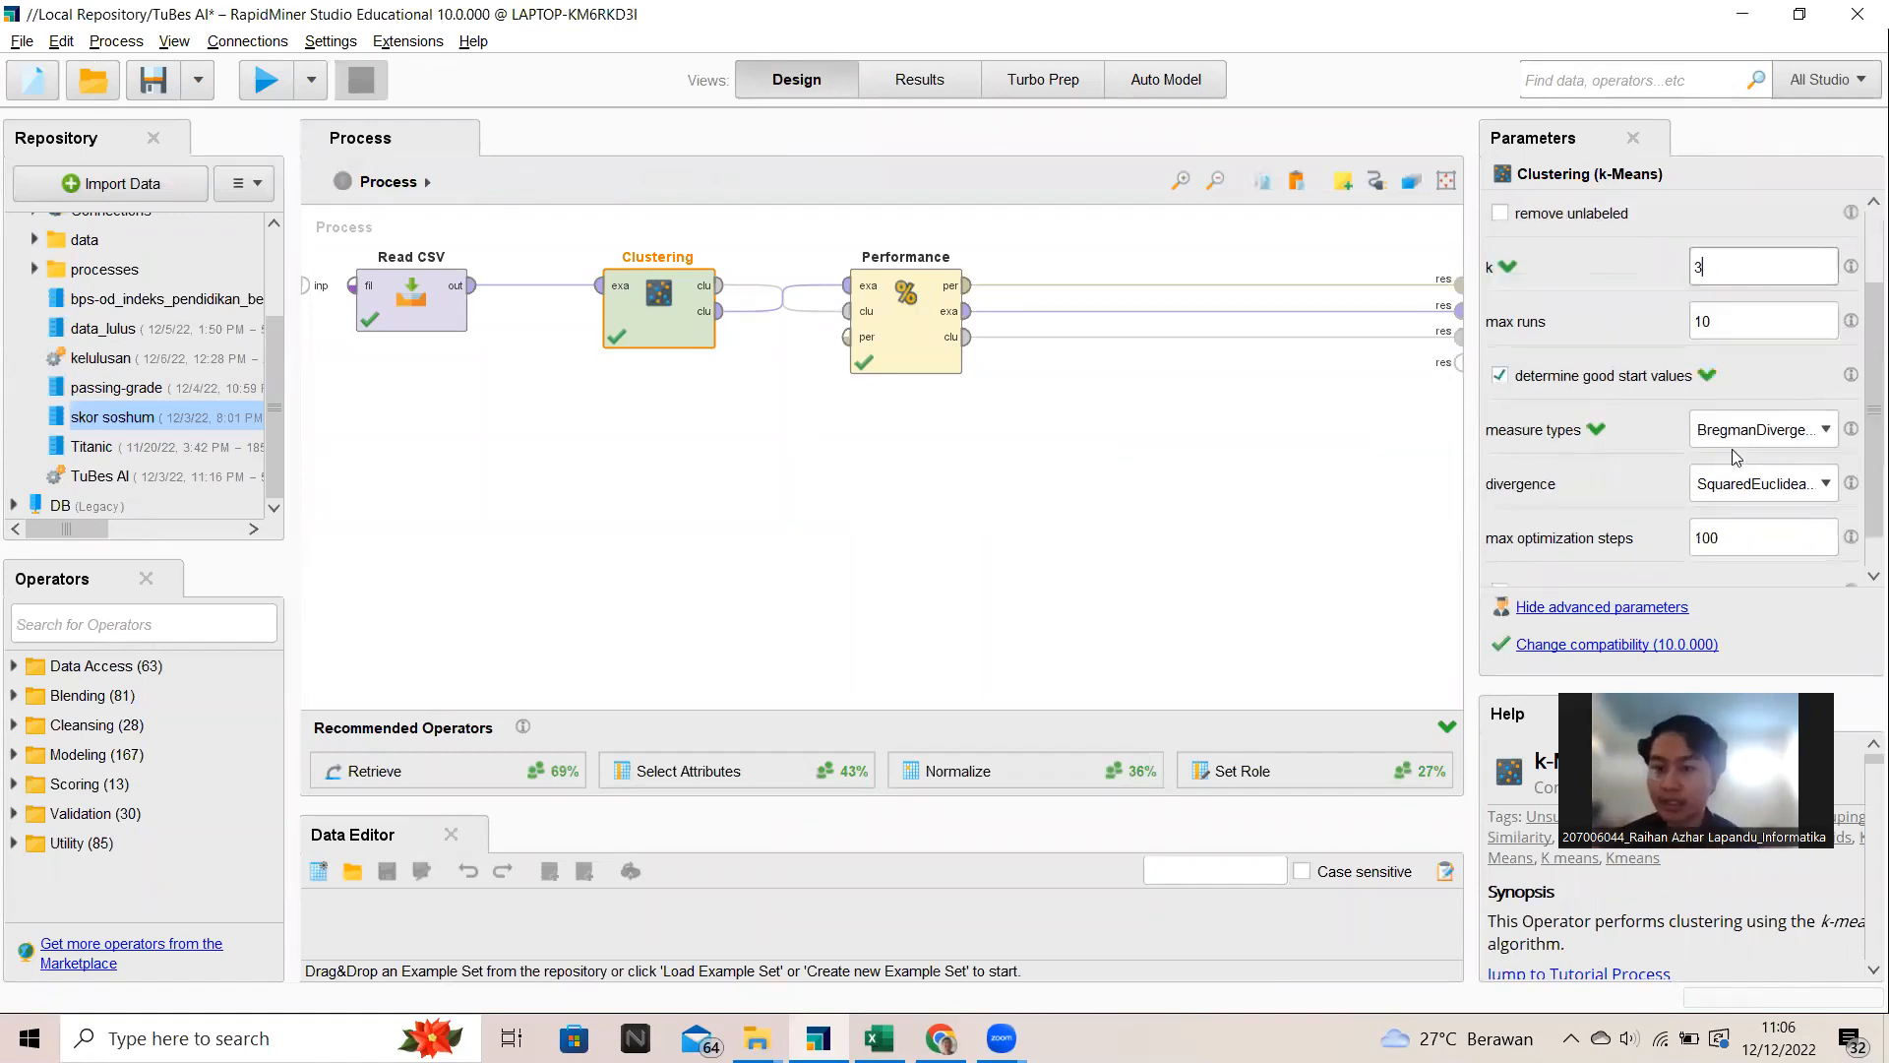
pyautogui.scroll(2, 1737, 452)
pyautogui.click(1730, 389)
pyautogui.scroll(-1, 1746, 423)
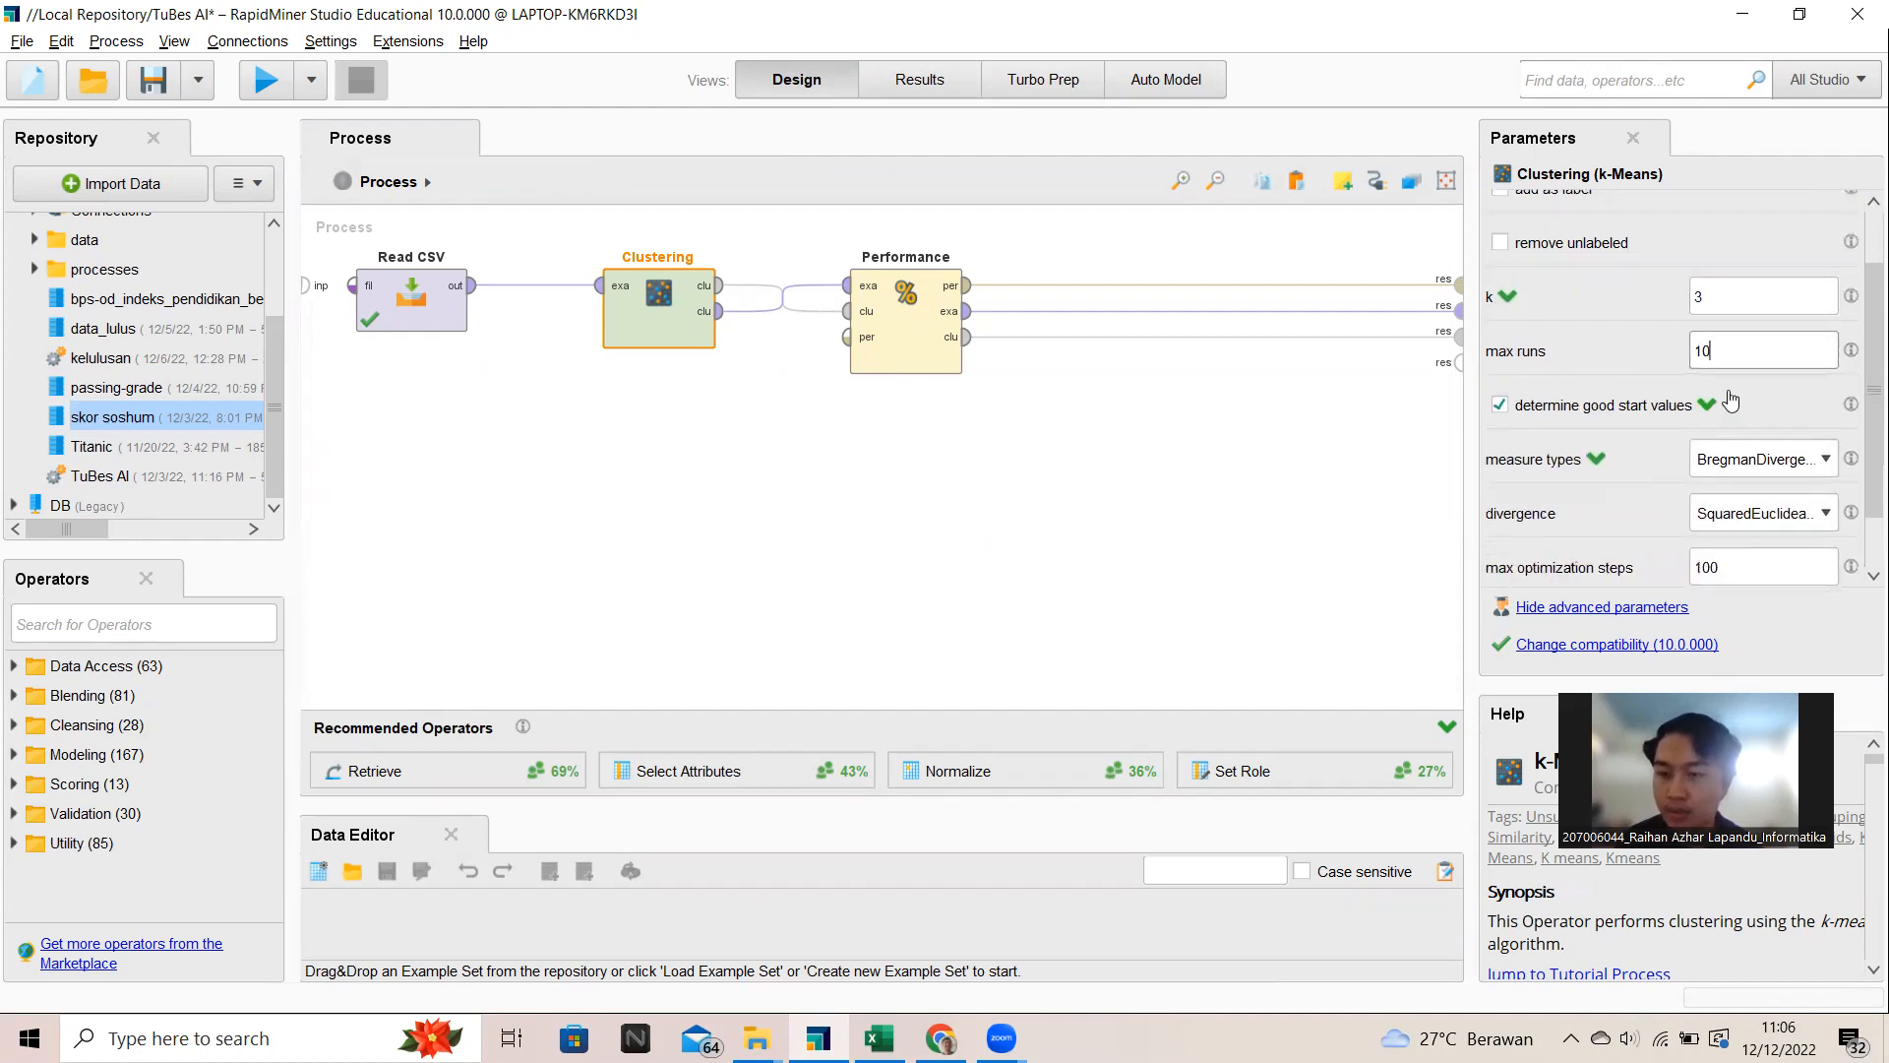
pyautogui.scroll(-1, 1761, 459)
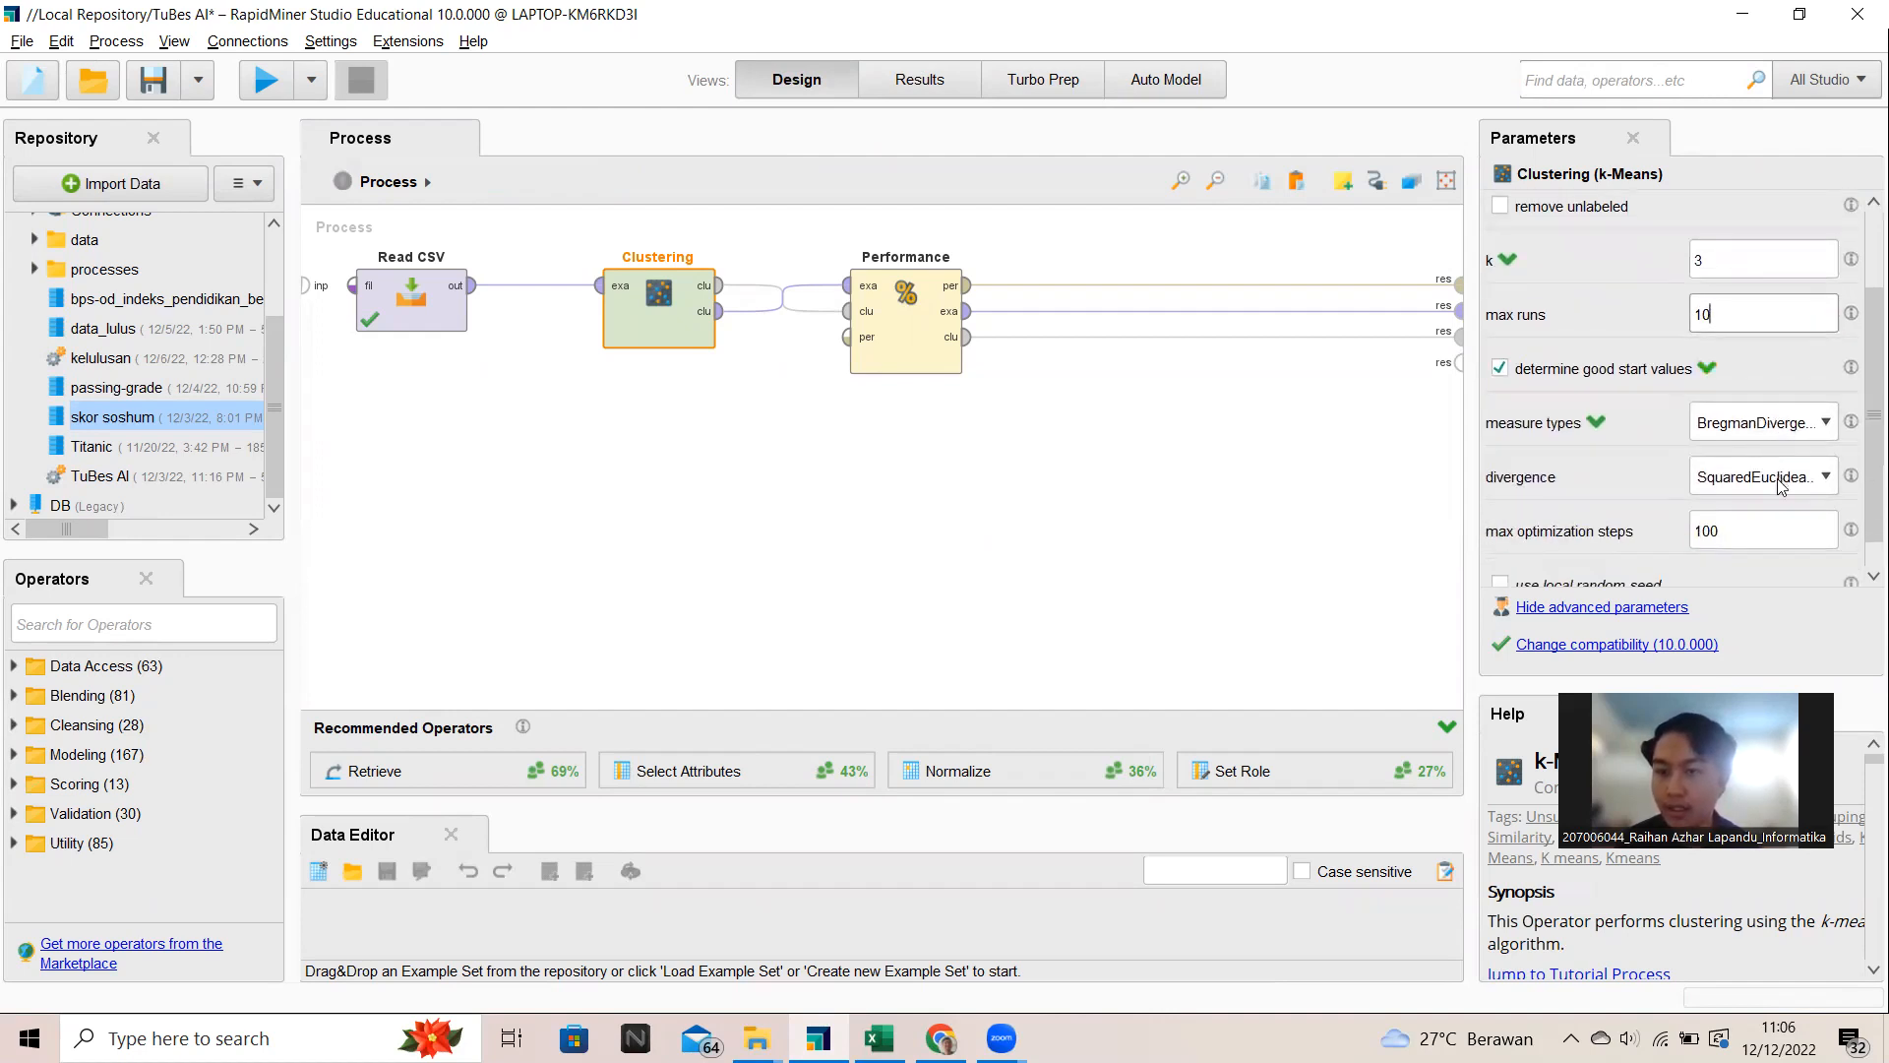
pyautogui.scroll(-1, 1775, 482)
pyautogui.click(1730, 484)
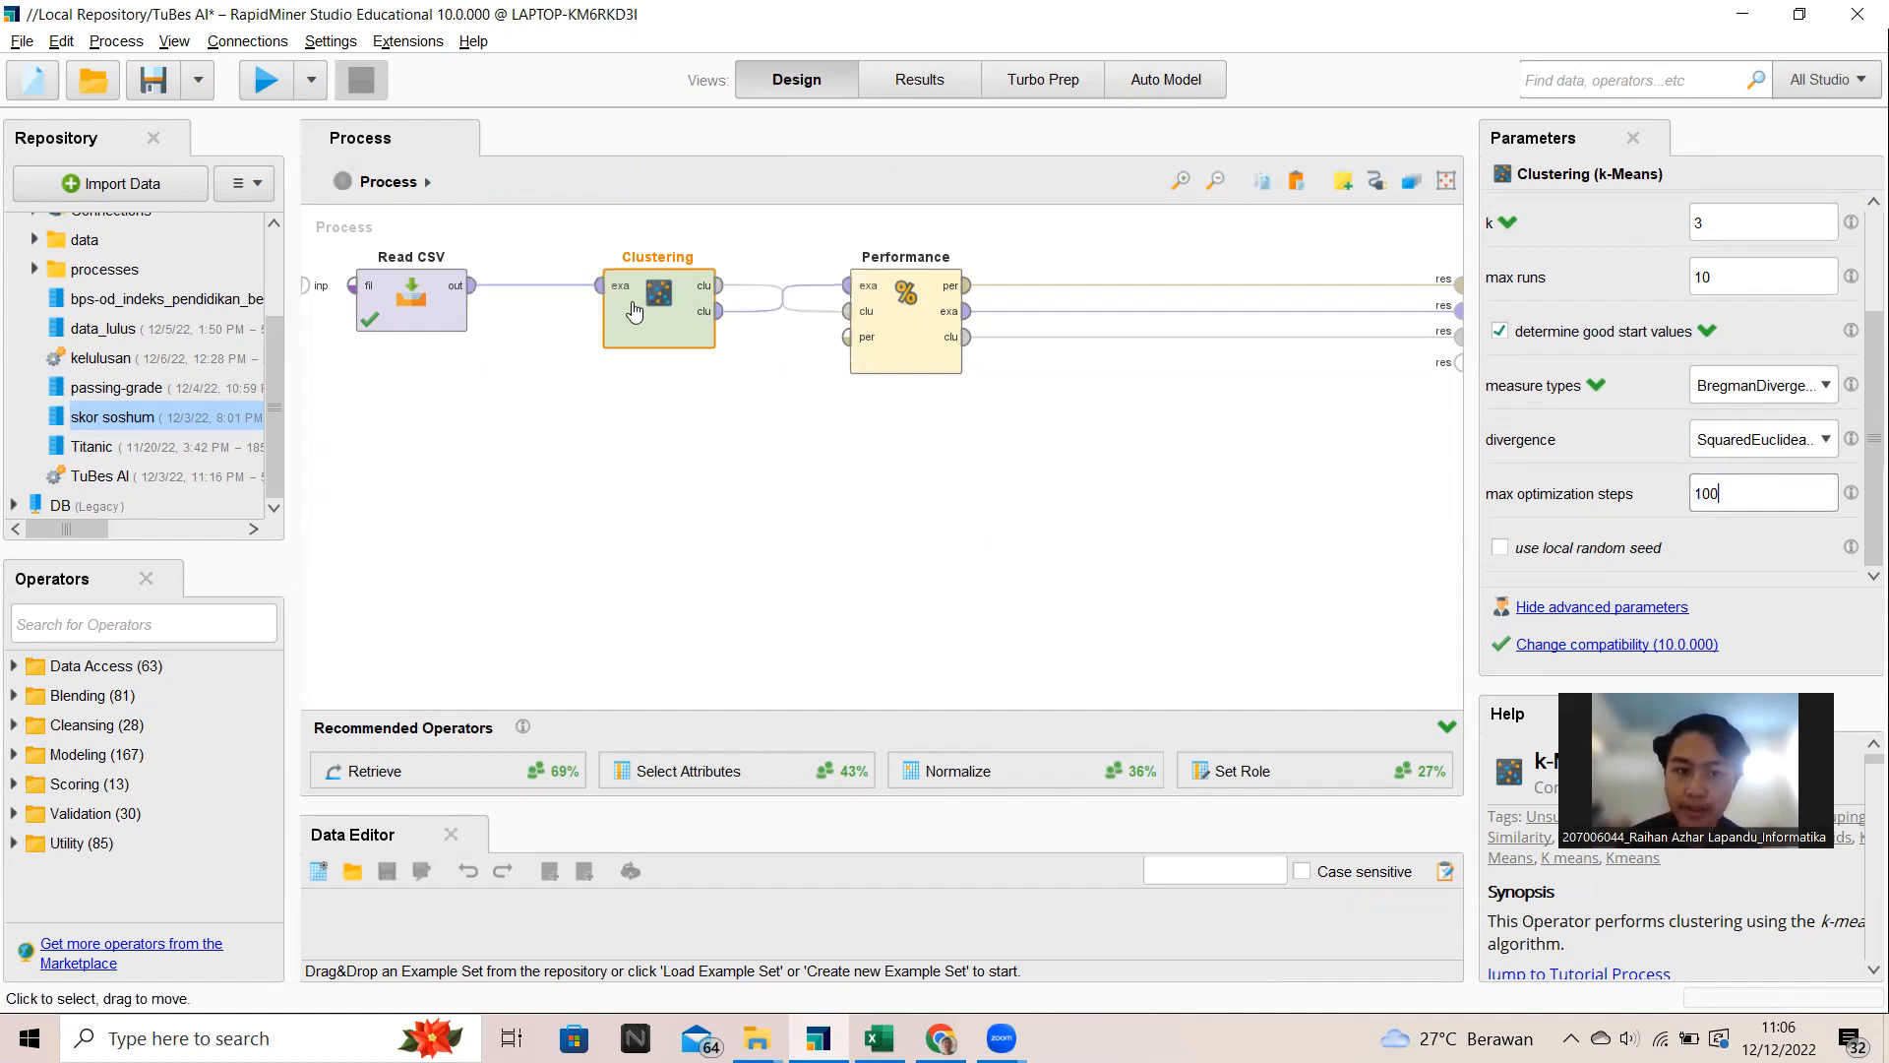
pyautogui.click(876, 345)
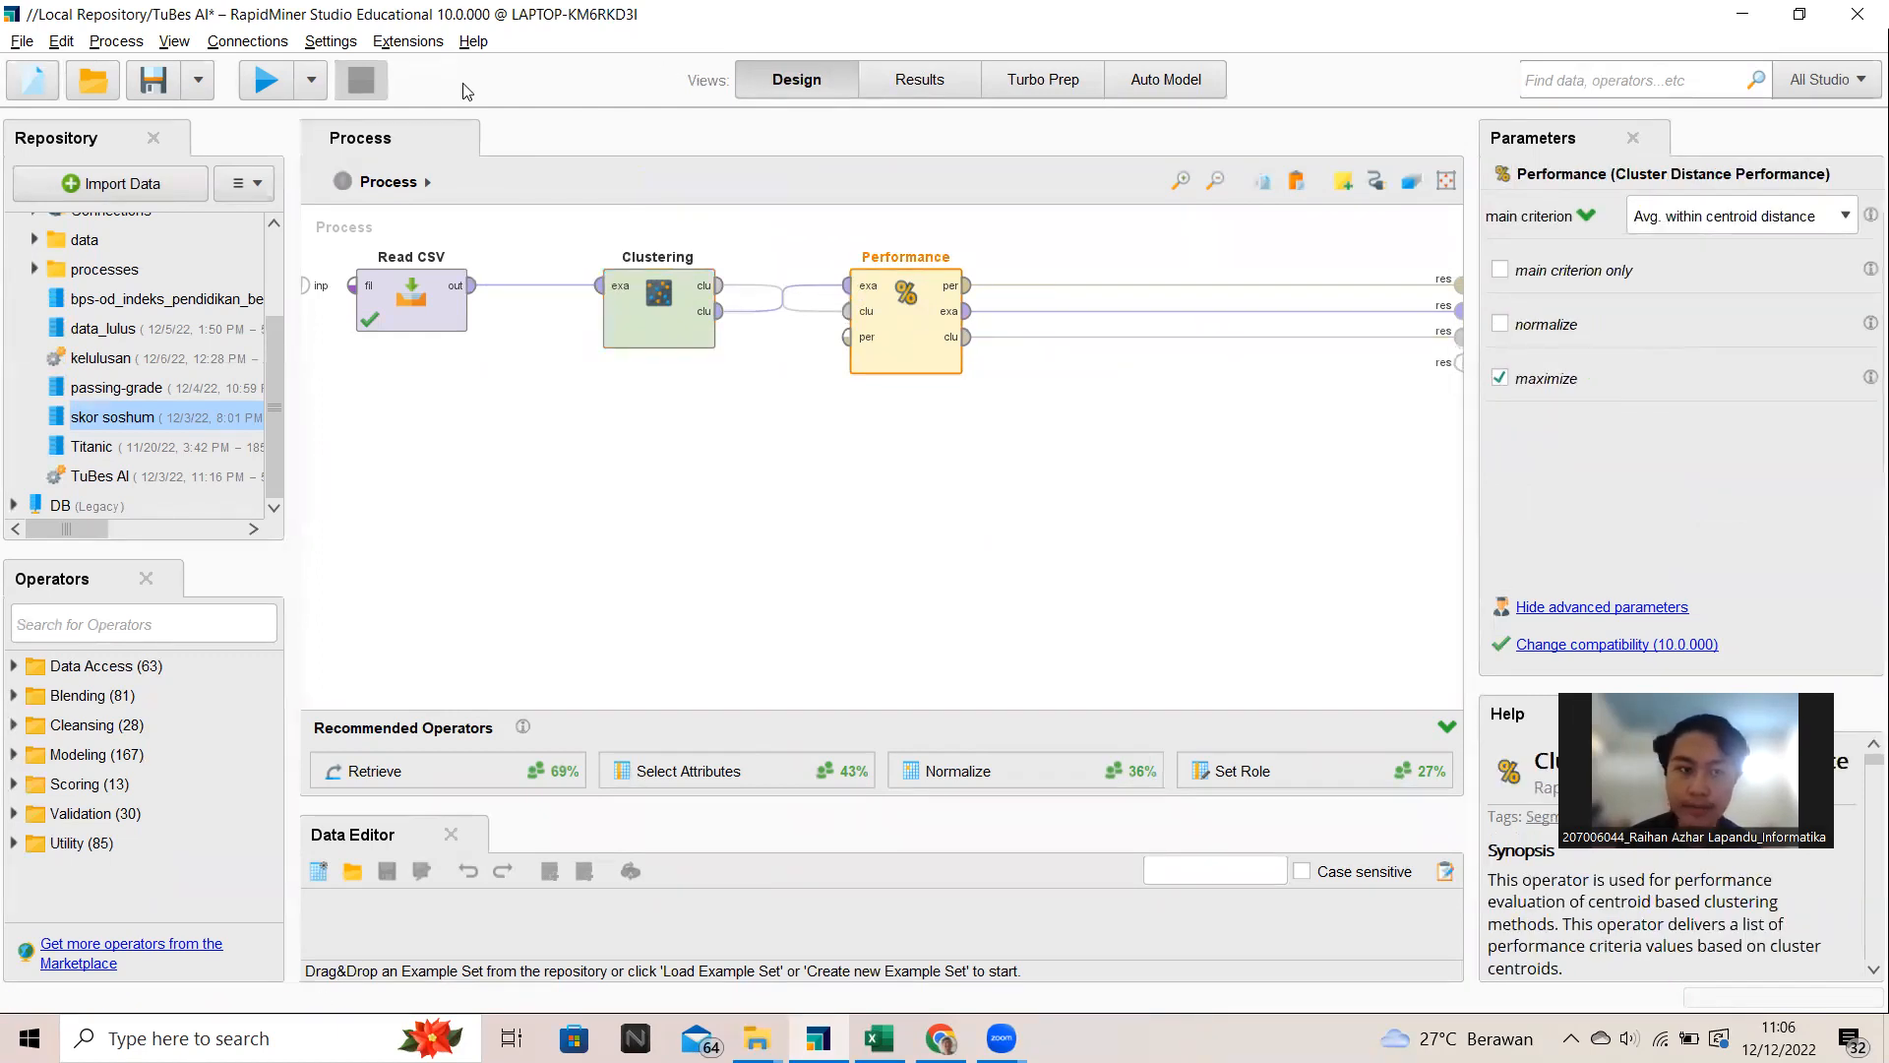
pyautogui.click(264, 80)
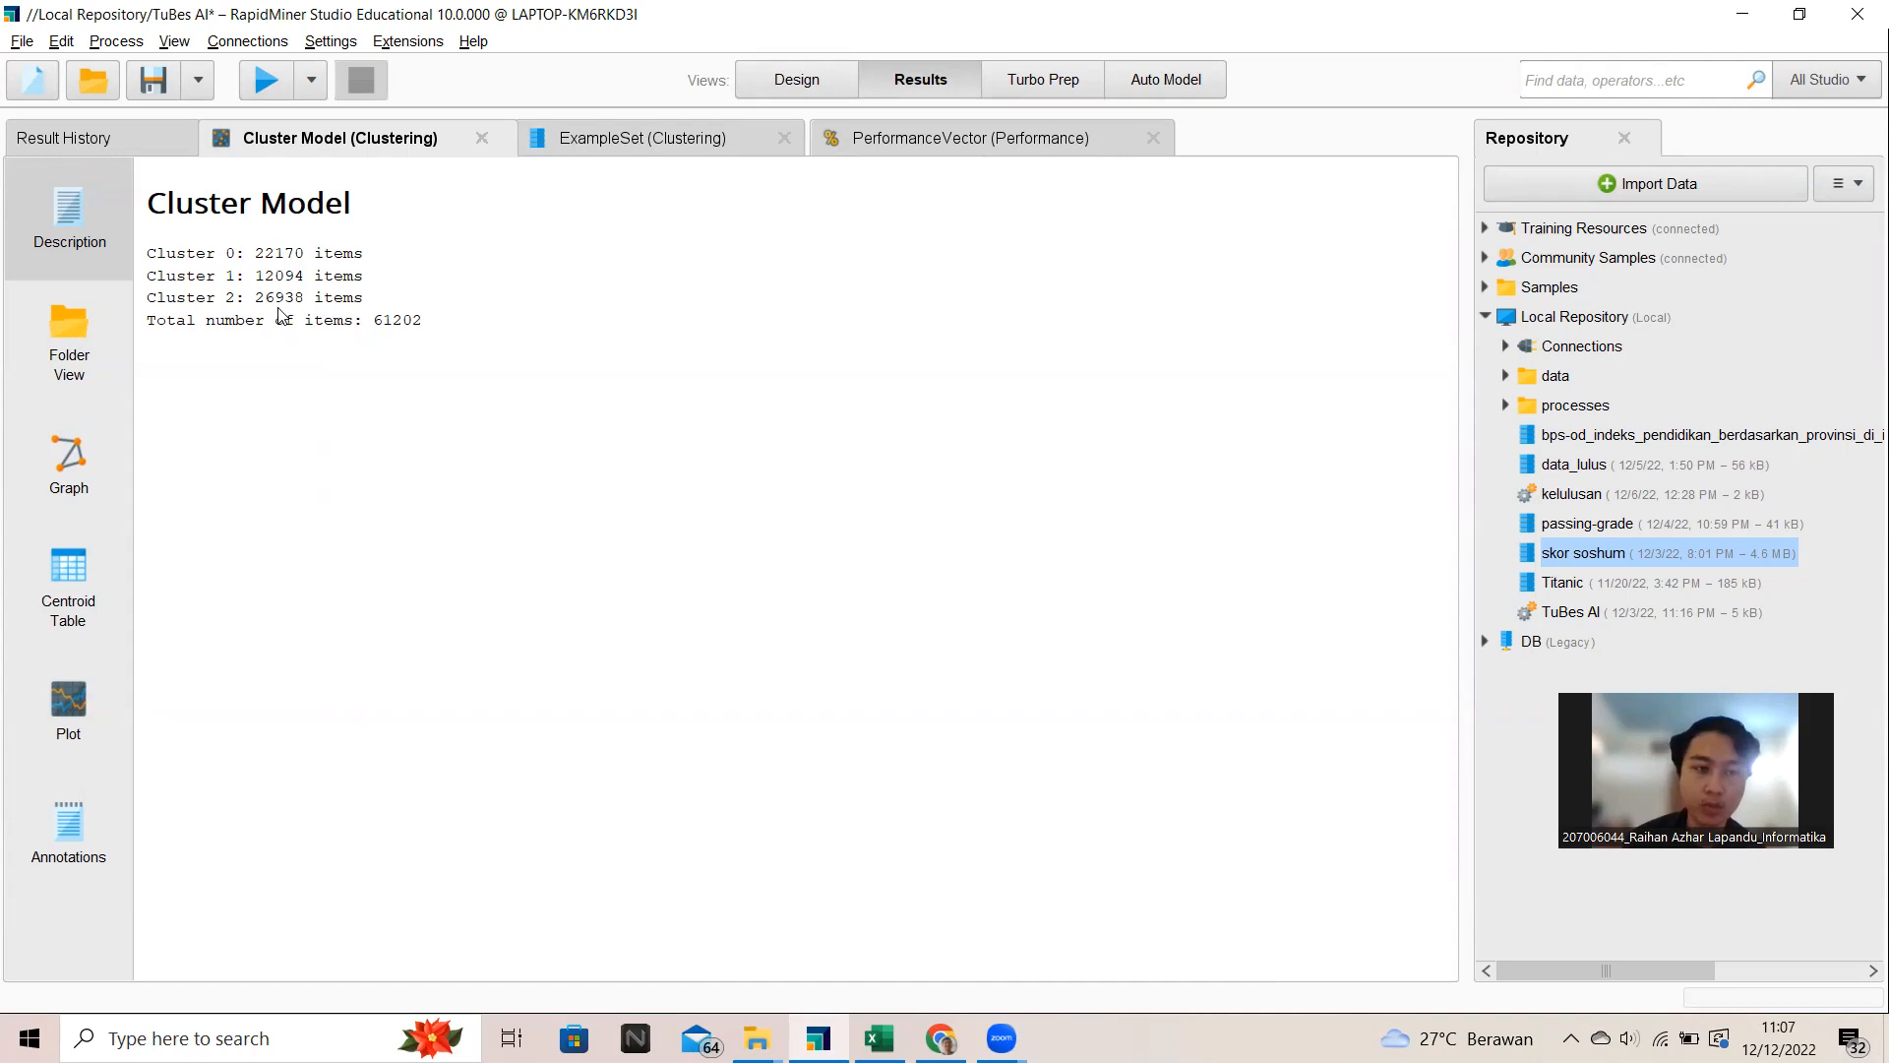
# Step: Look over the clustered ExampleSet's data and open its scatter plot visualization
pyautogui.click(644, 143)
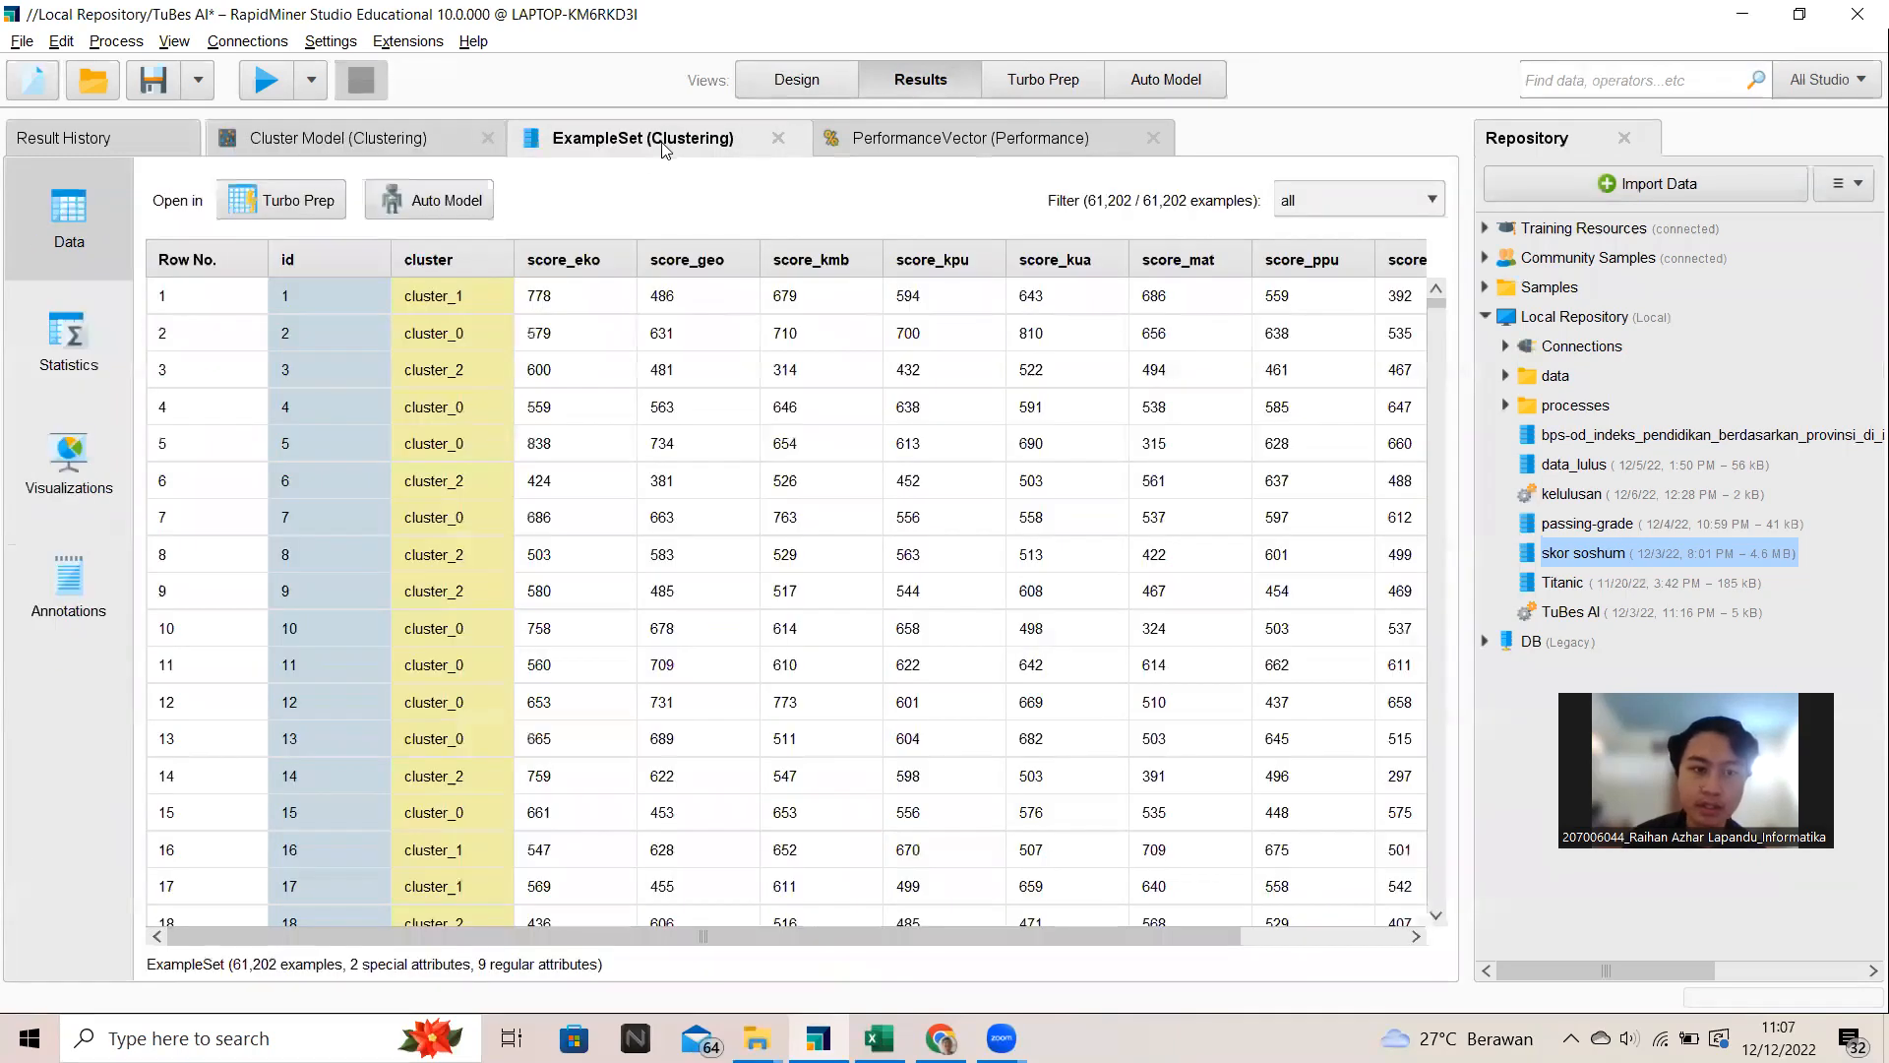
pyautogui.scroll(-1, 710, 459)
pyautogui.scroll(1, 710, 465)
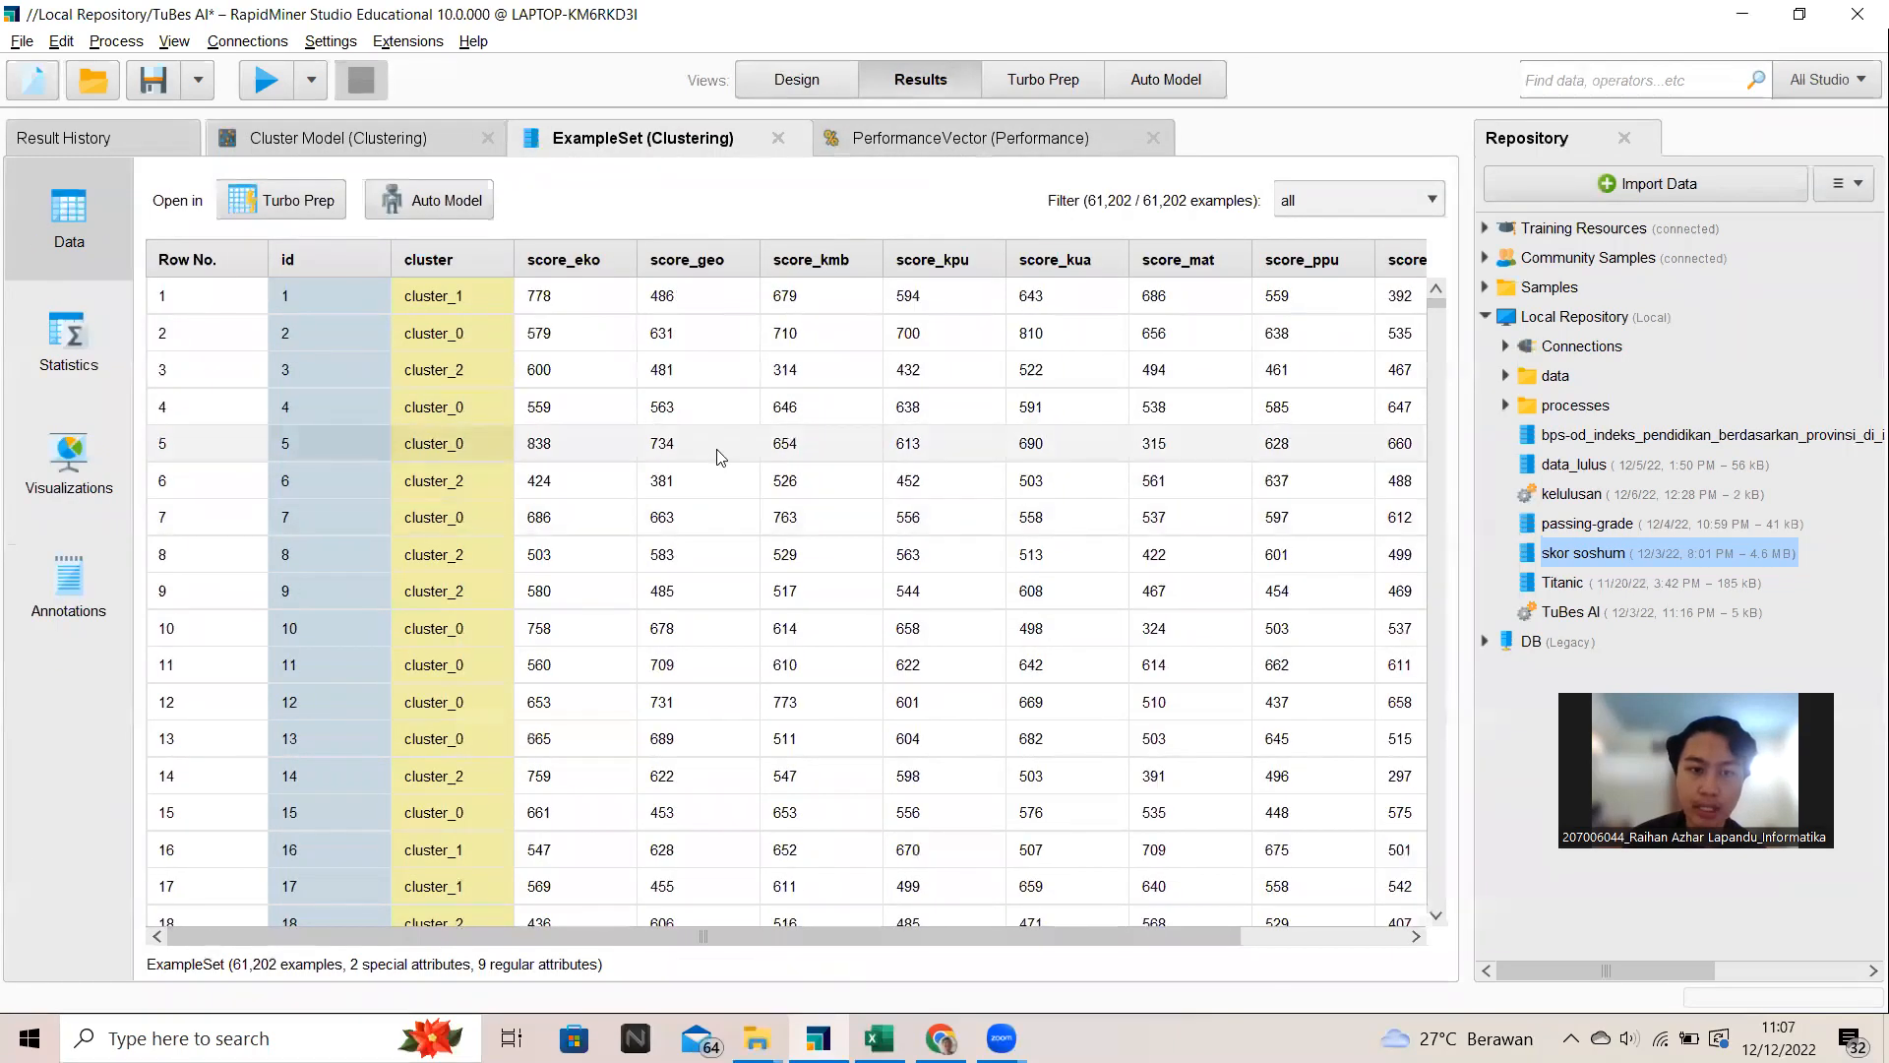
pyautogui.click(51, 488)
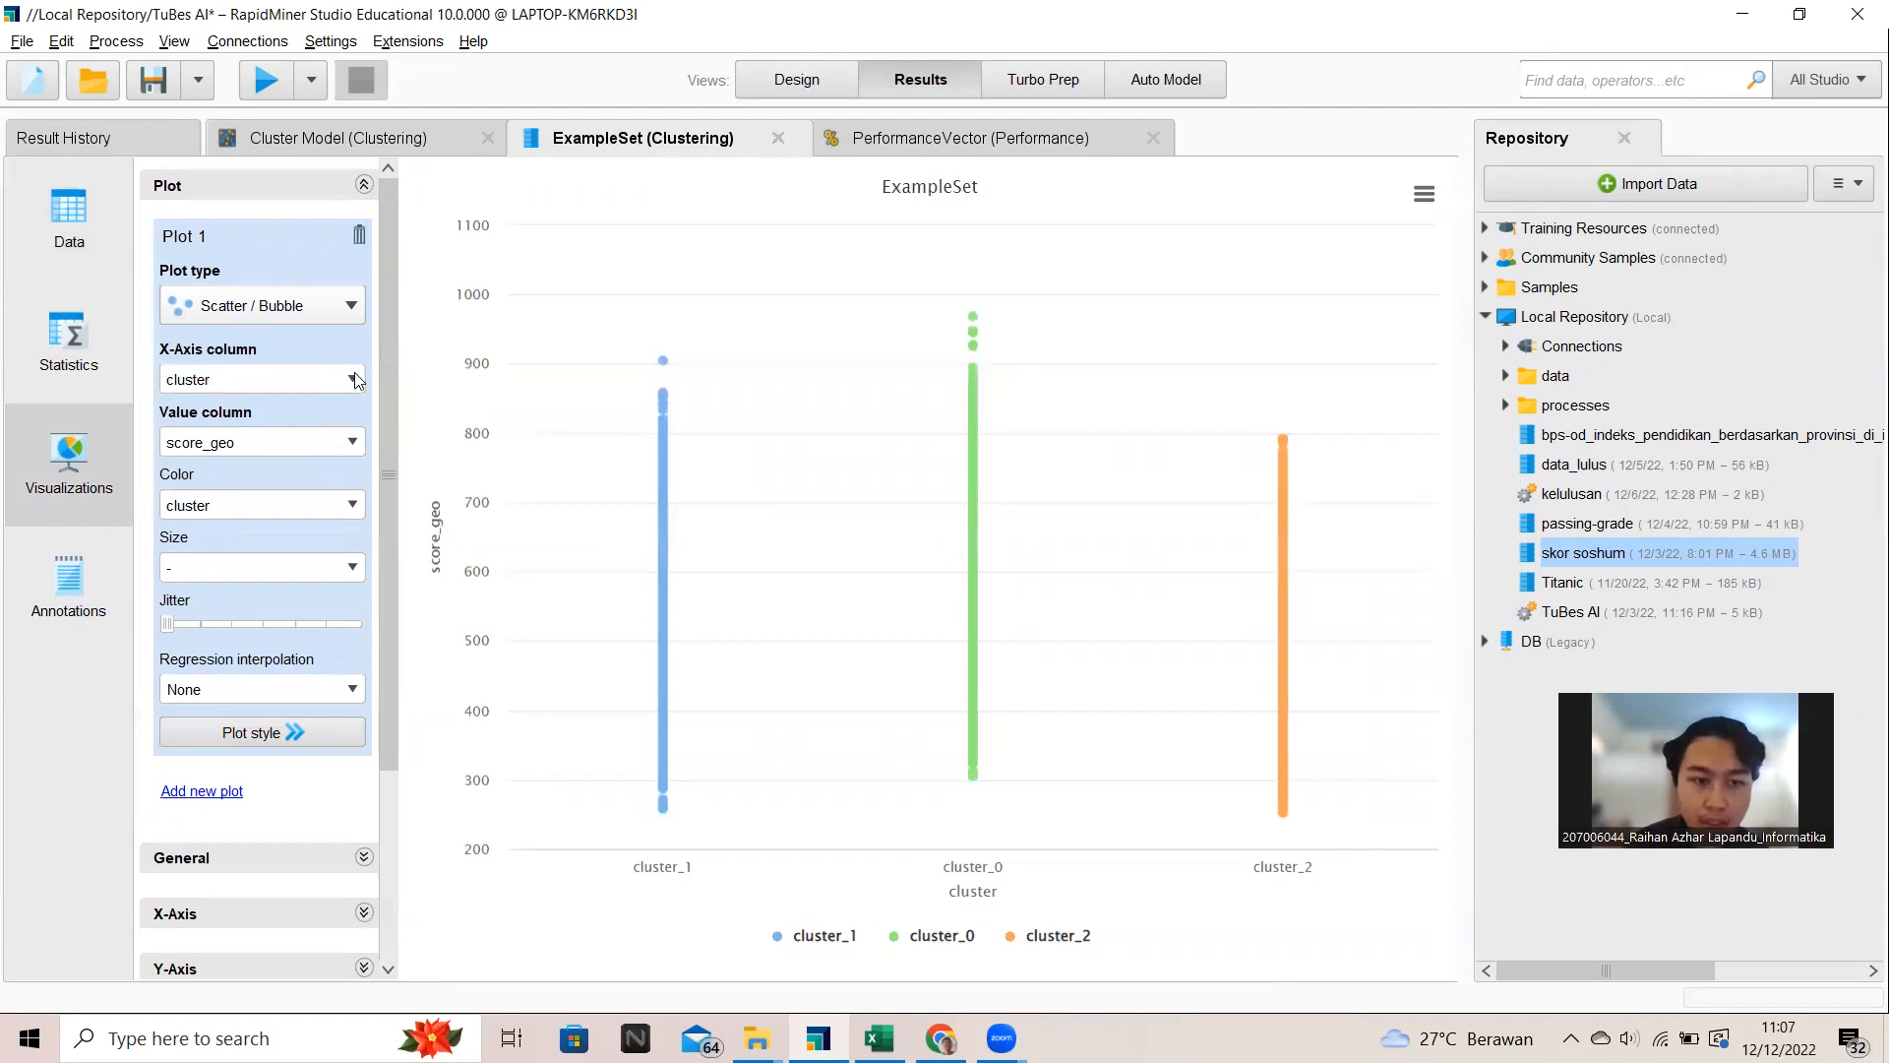
# Step: Plot score_geo against id in the scatter plot, and restore cluster as the X-axis column
pyautogui.click(354, 380)
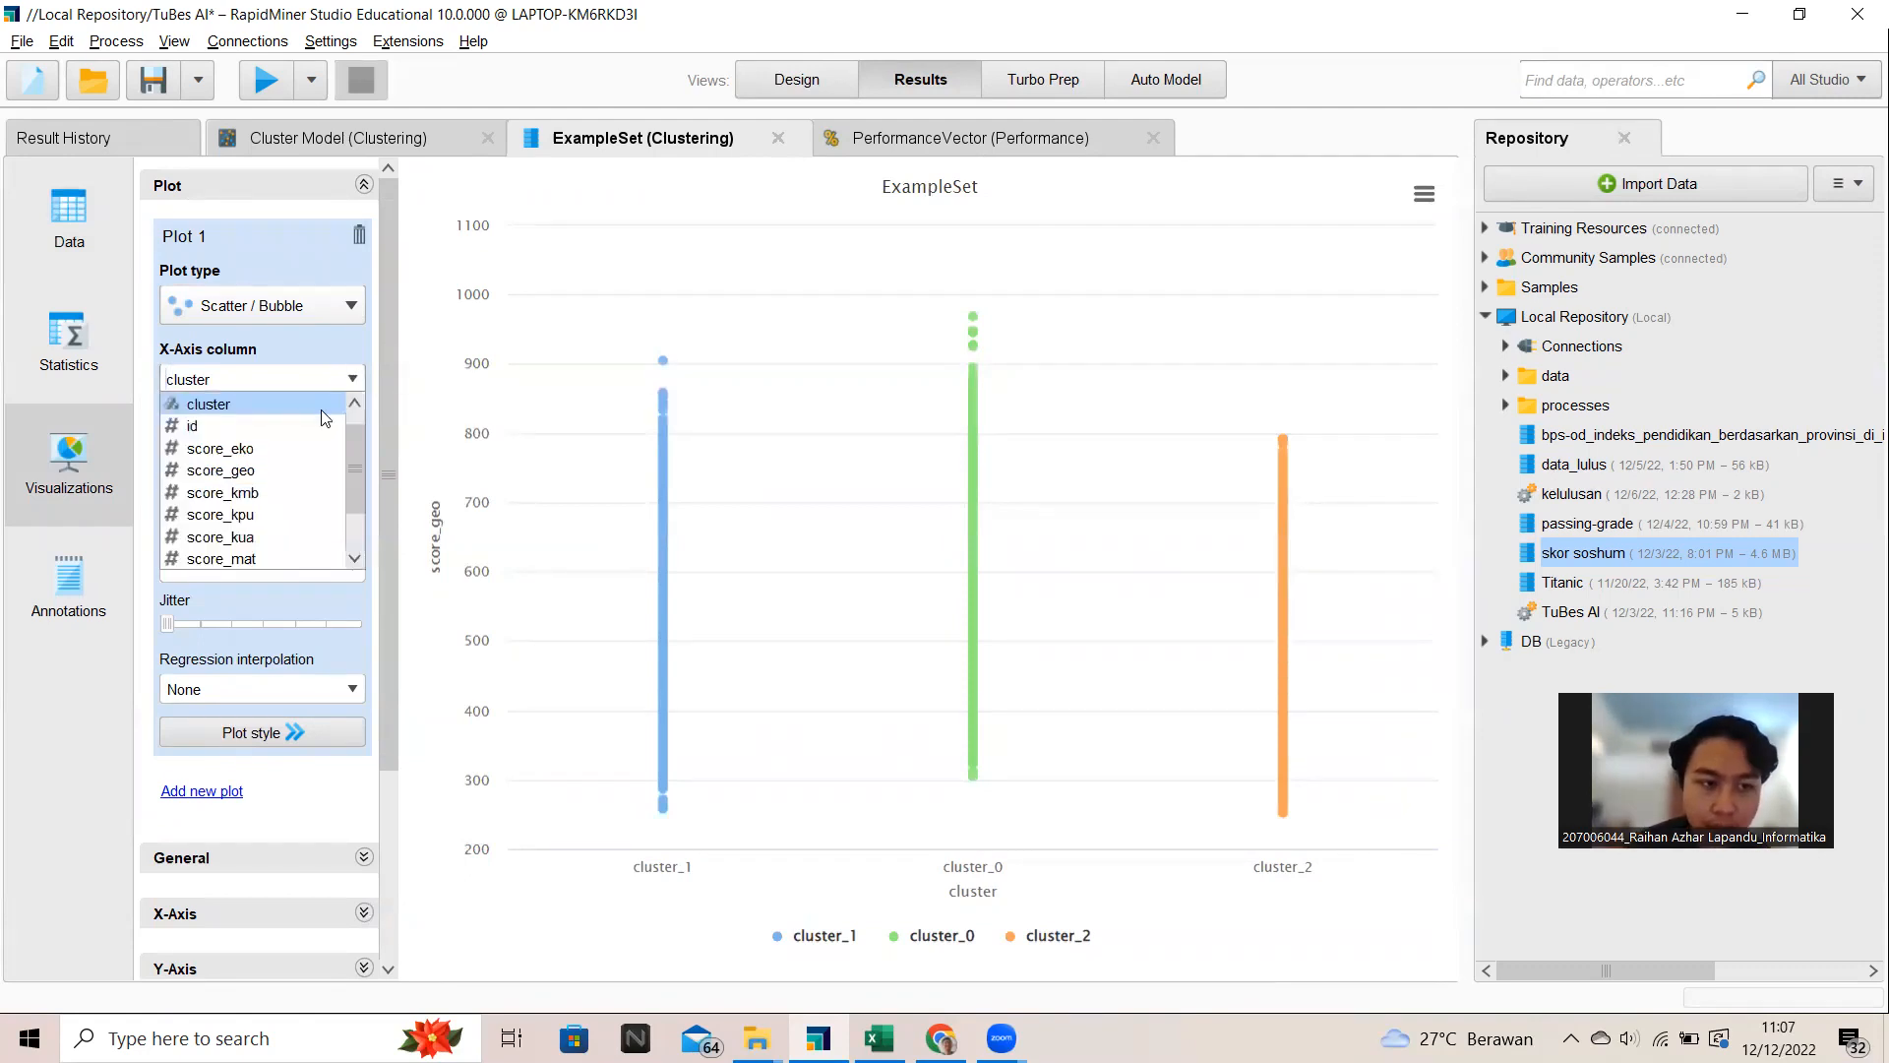
pyautogui.click(292, 422)
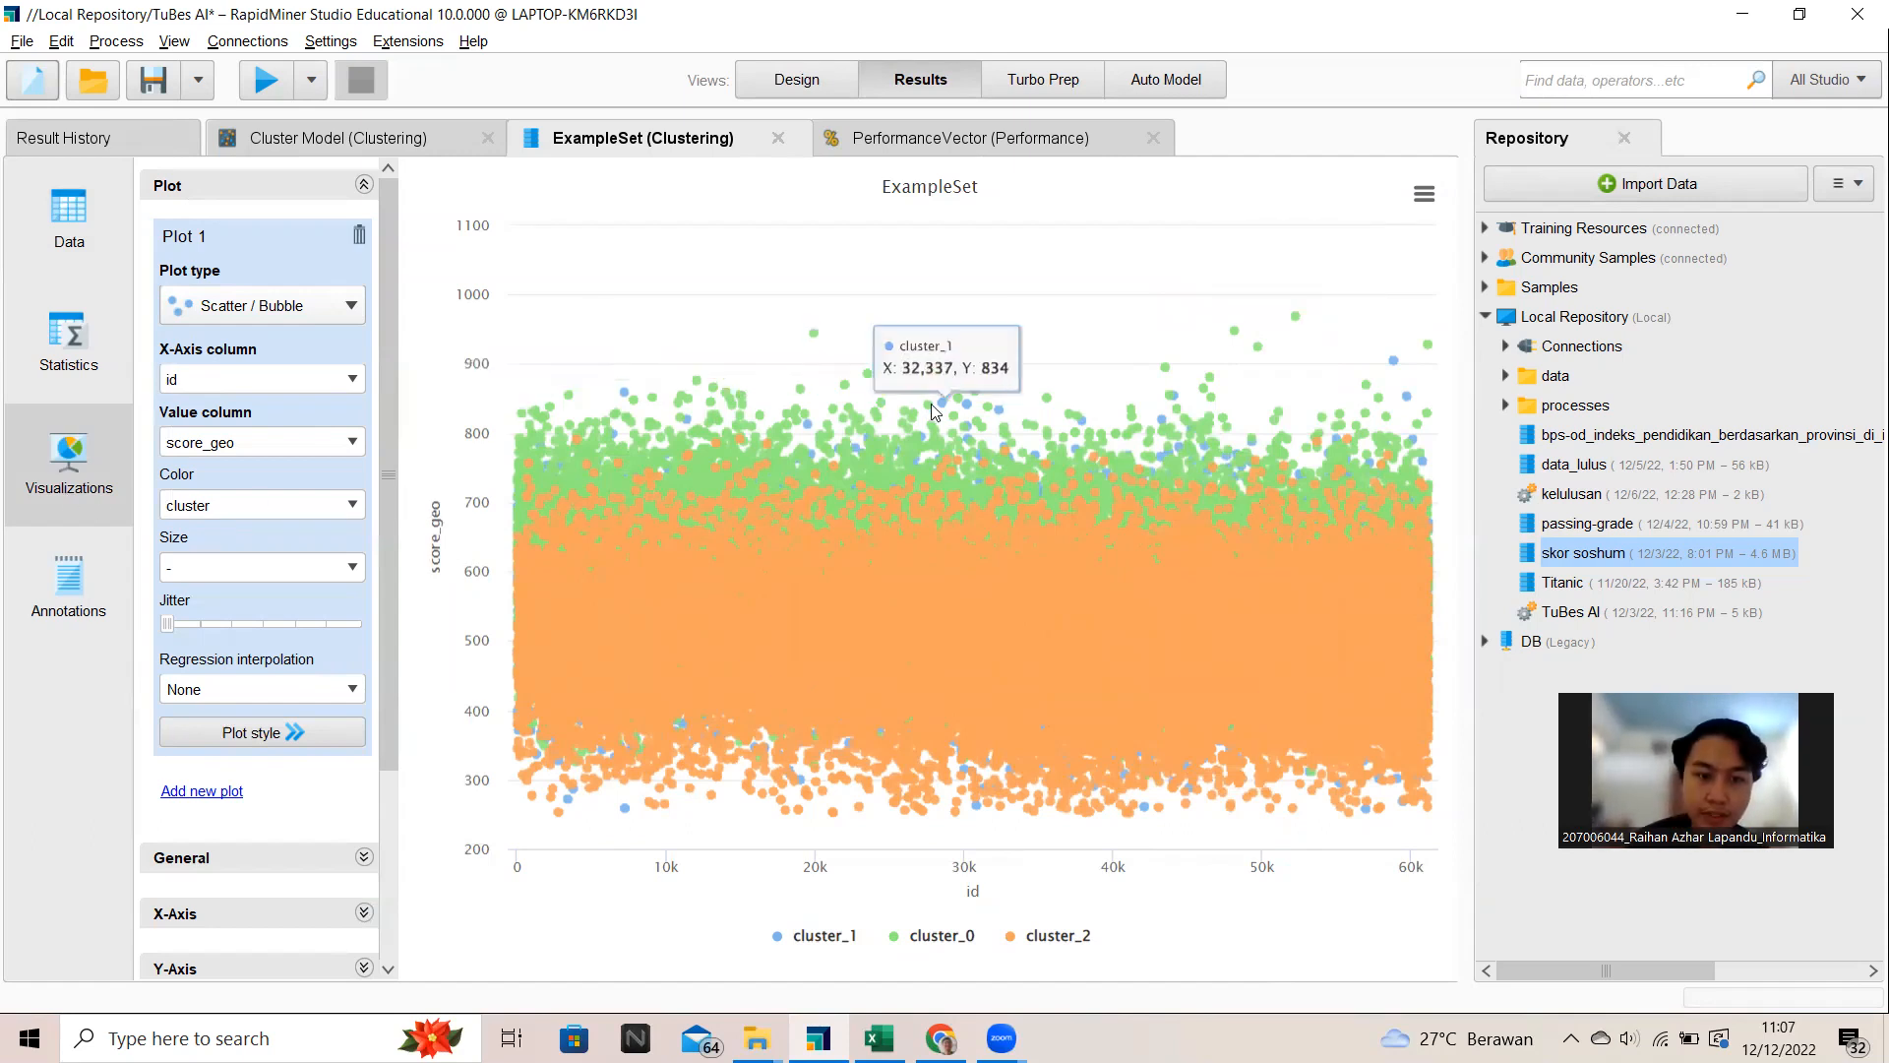
pyautogui.click(354, 381)
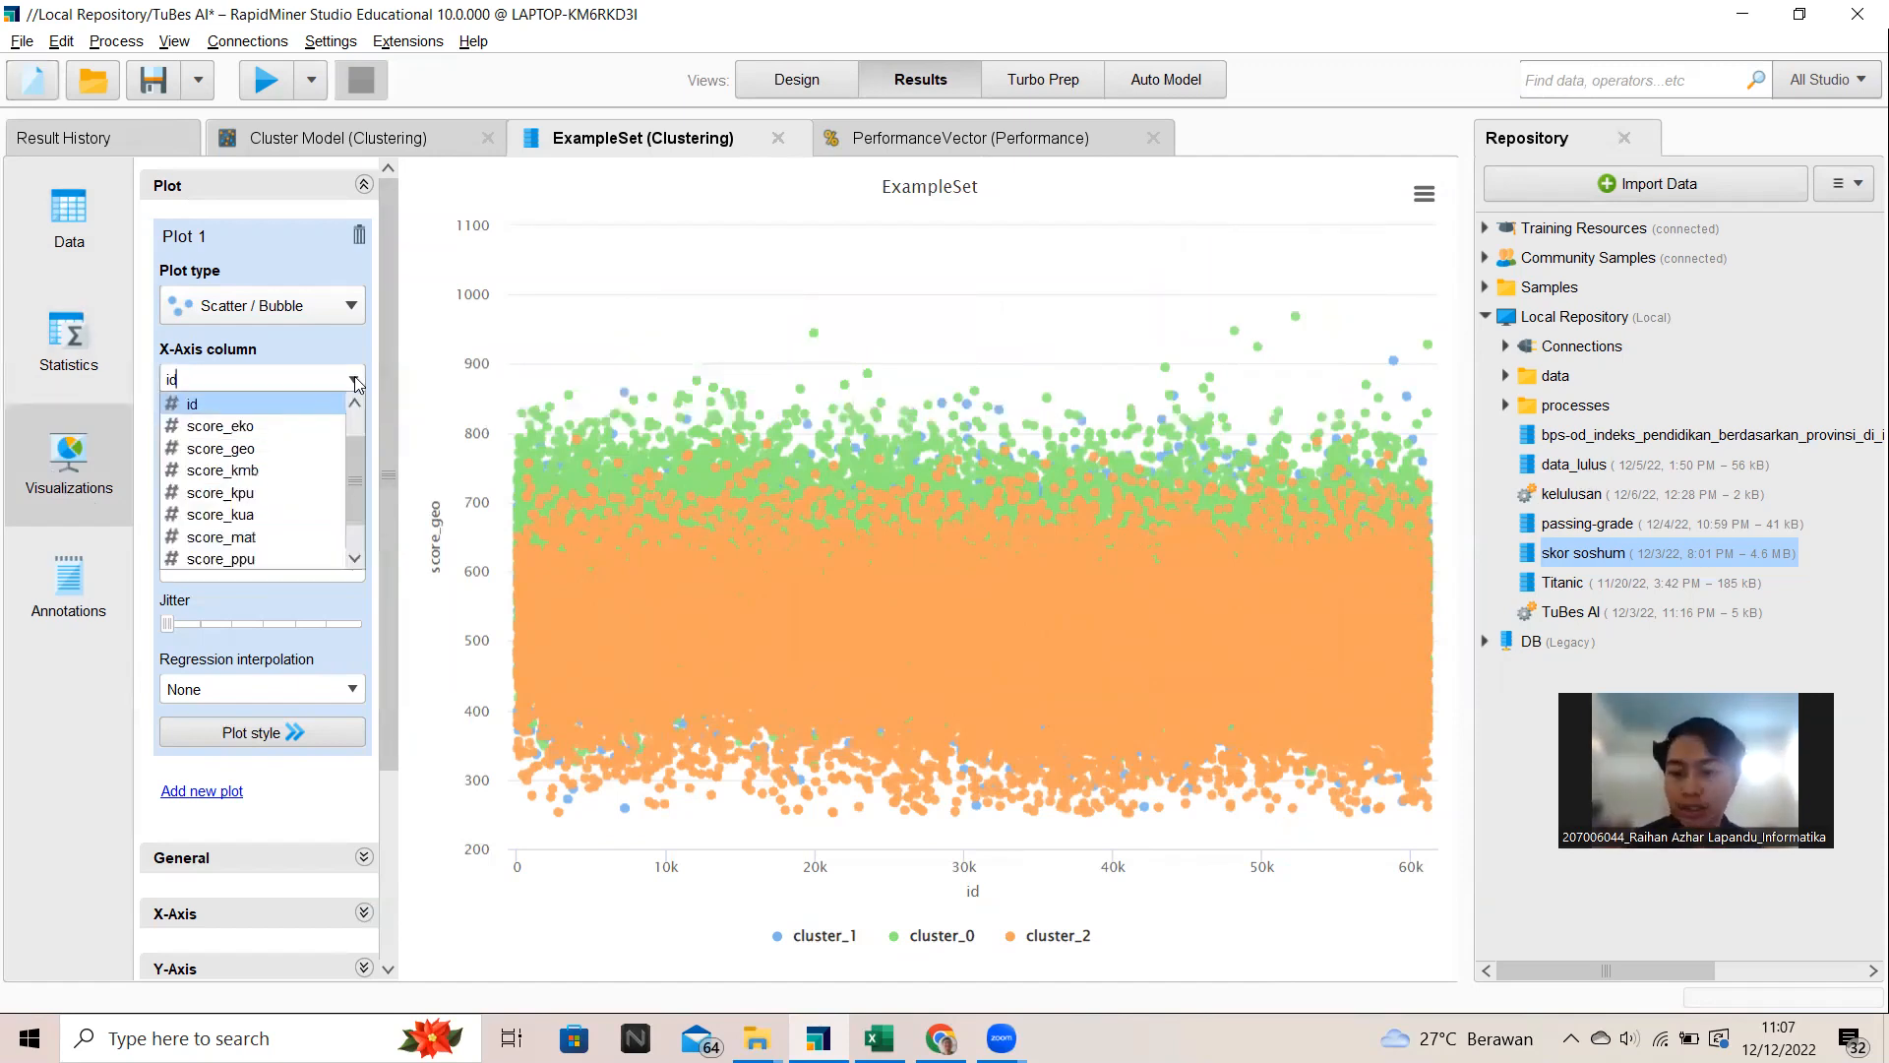
pyautogui.scroll(1, 246, 445)
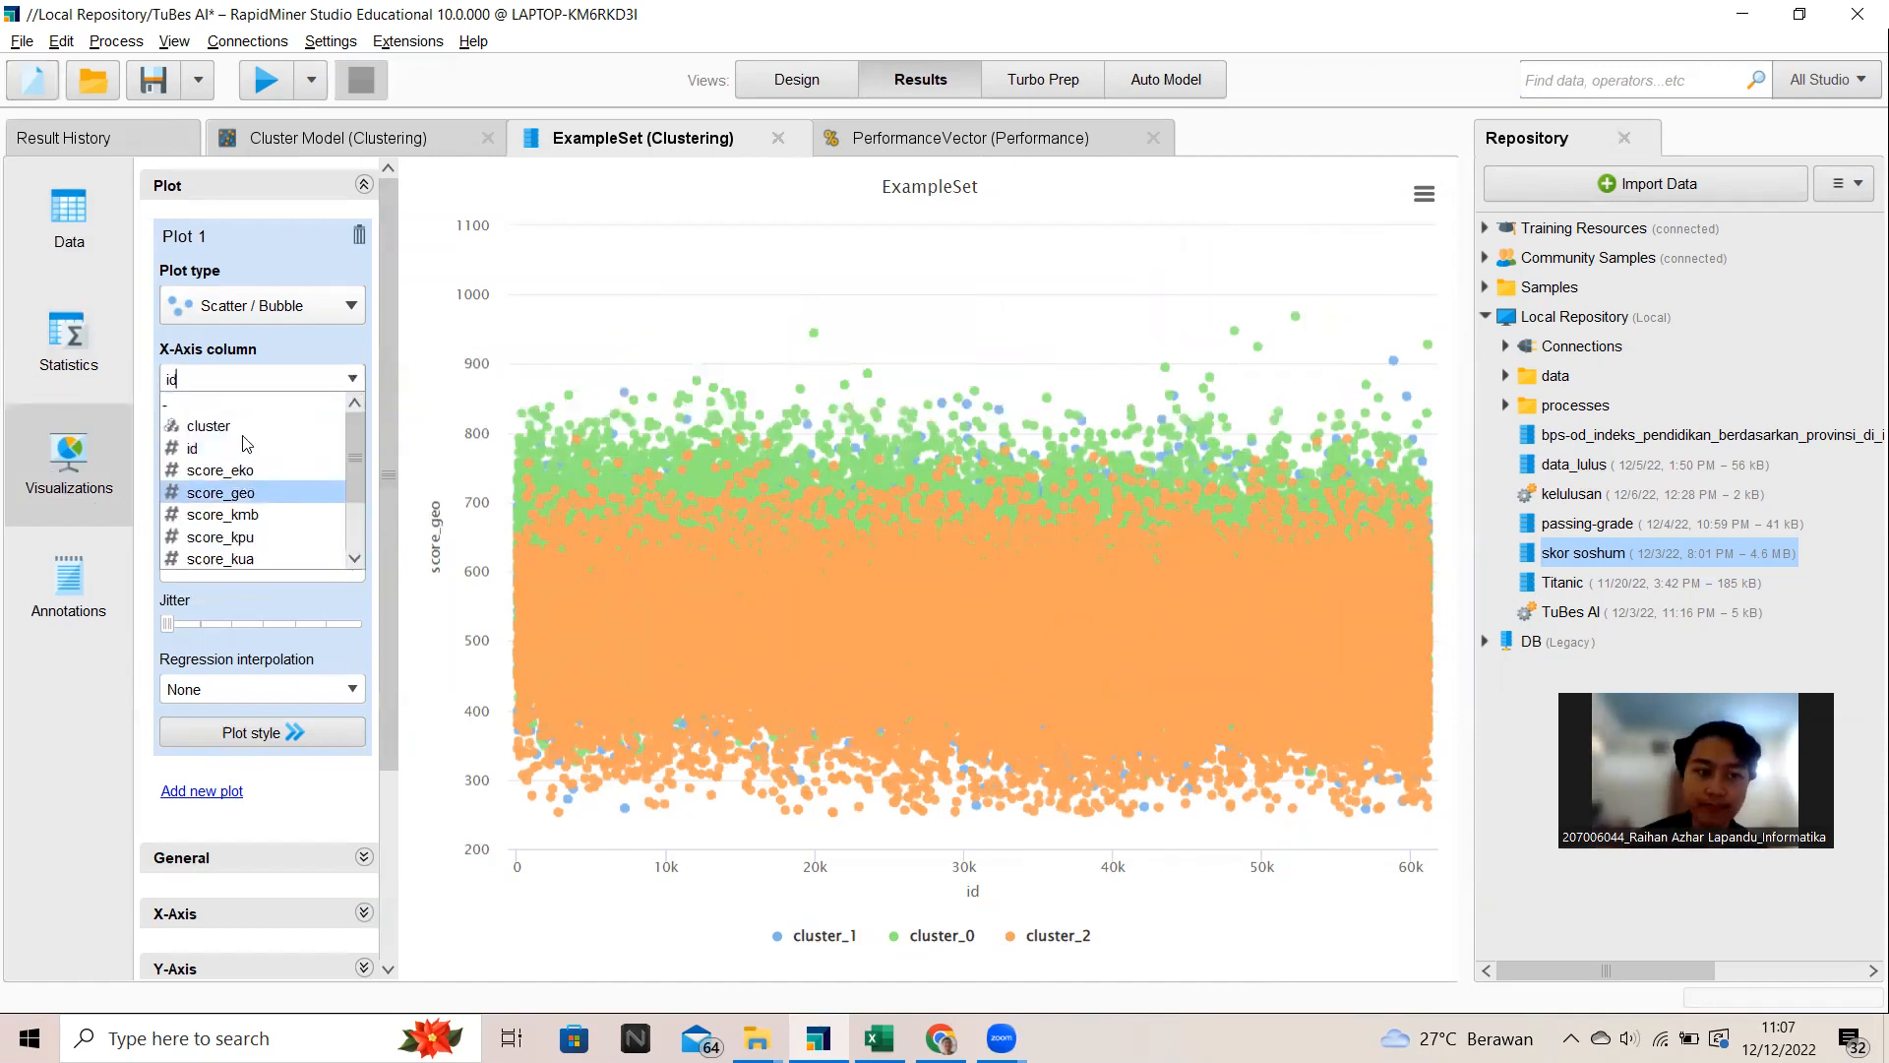
pyautogui.click(226, 425)
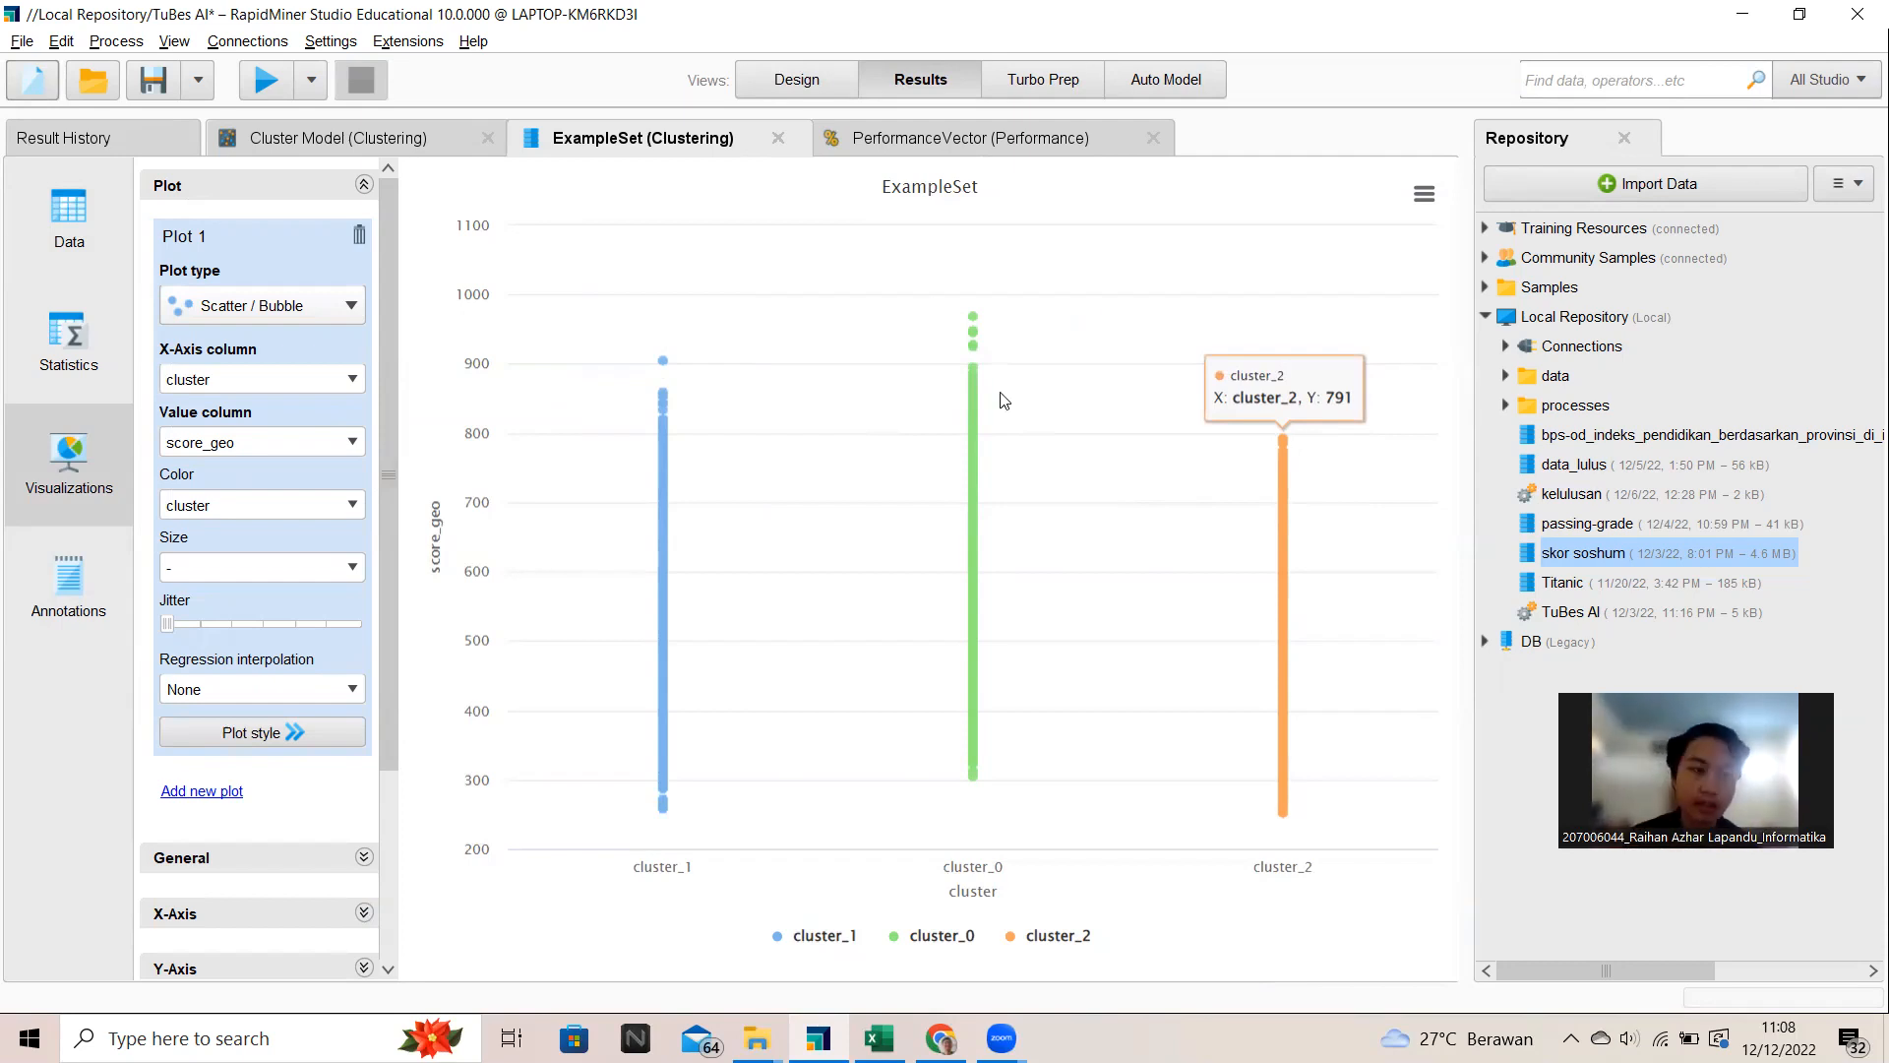
# Step: Set the scatter plot's X-axis column to score_mat to compare the clusters, and return to the process design
pyautogui.click(341, 380)
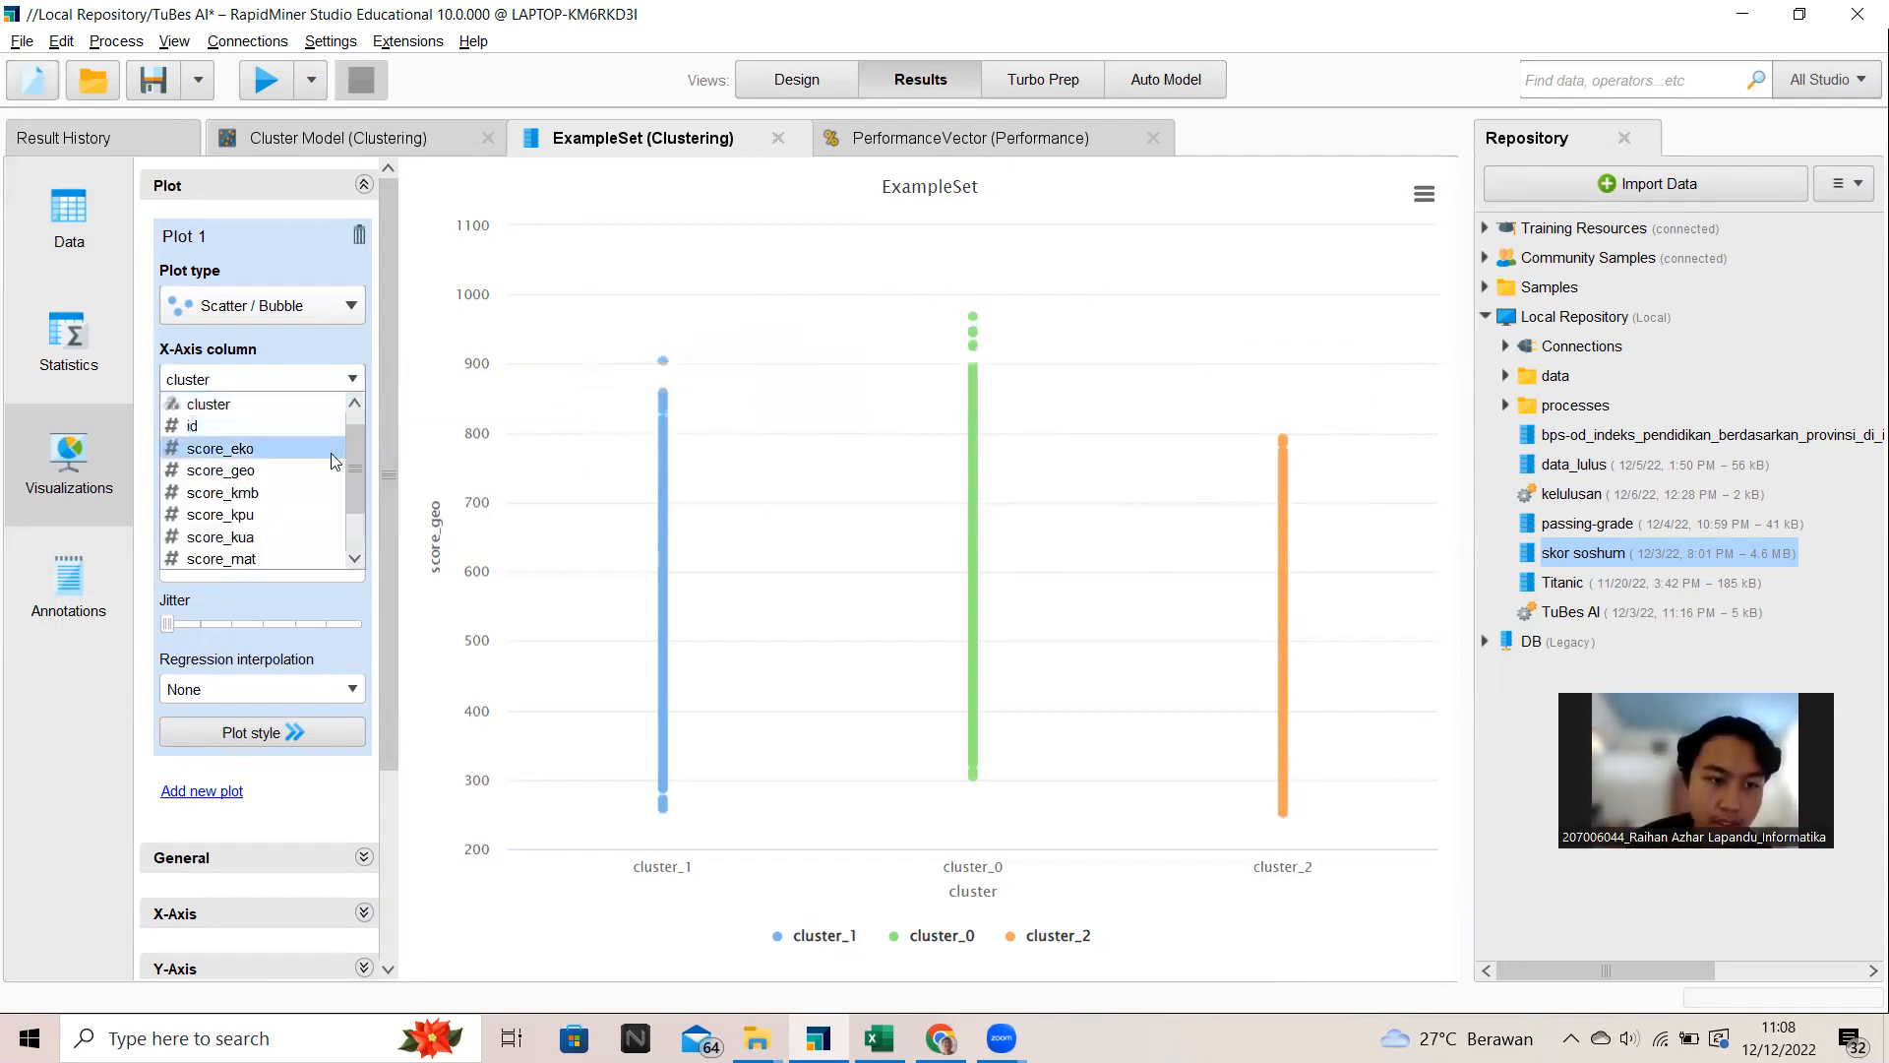
pyautogui.scroll(1, 335, 468)
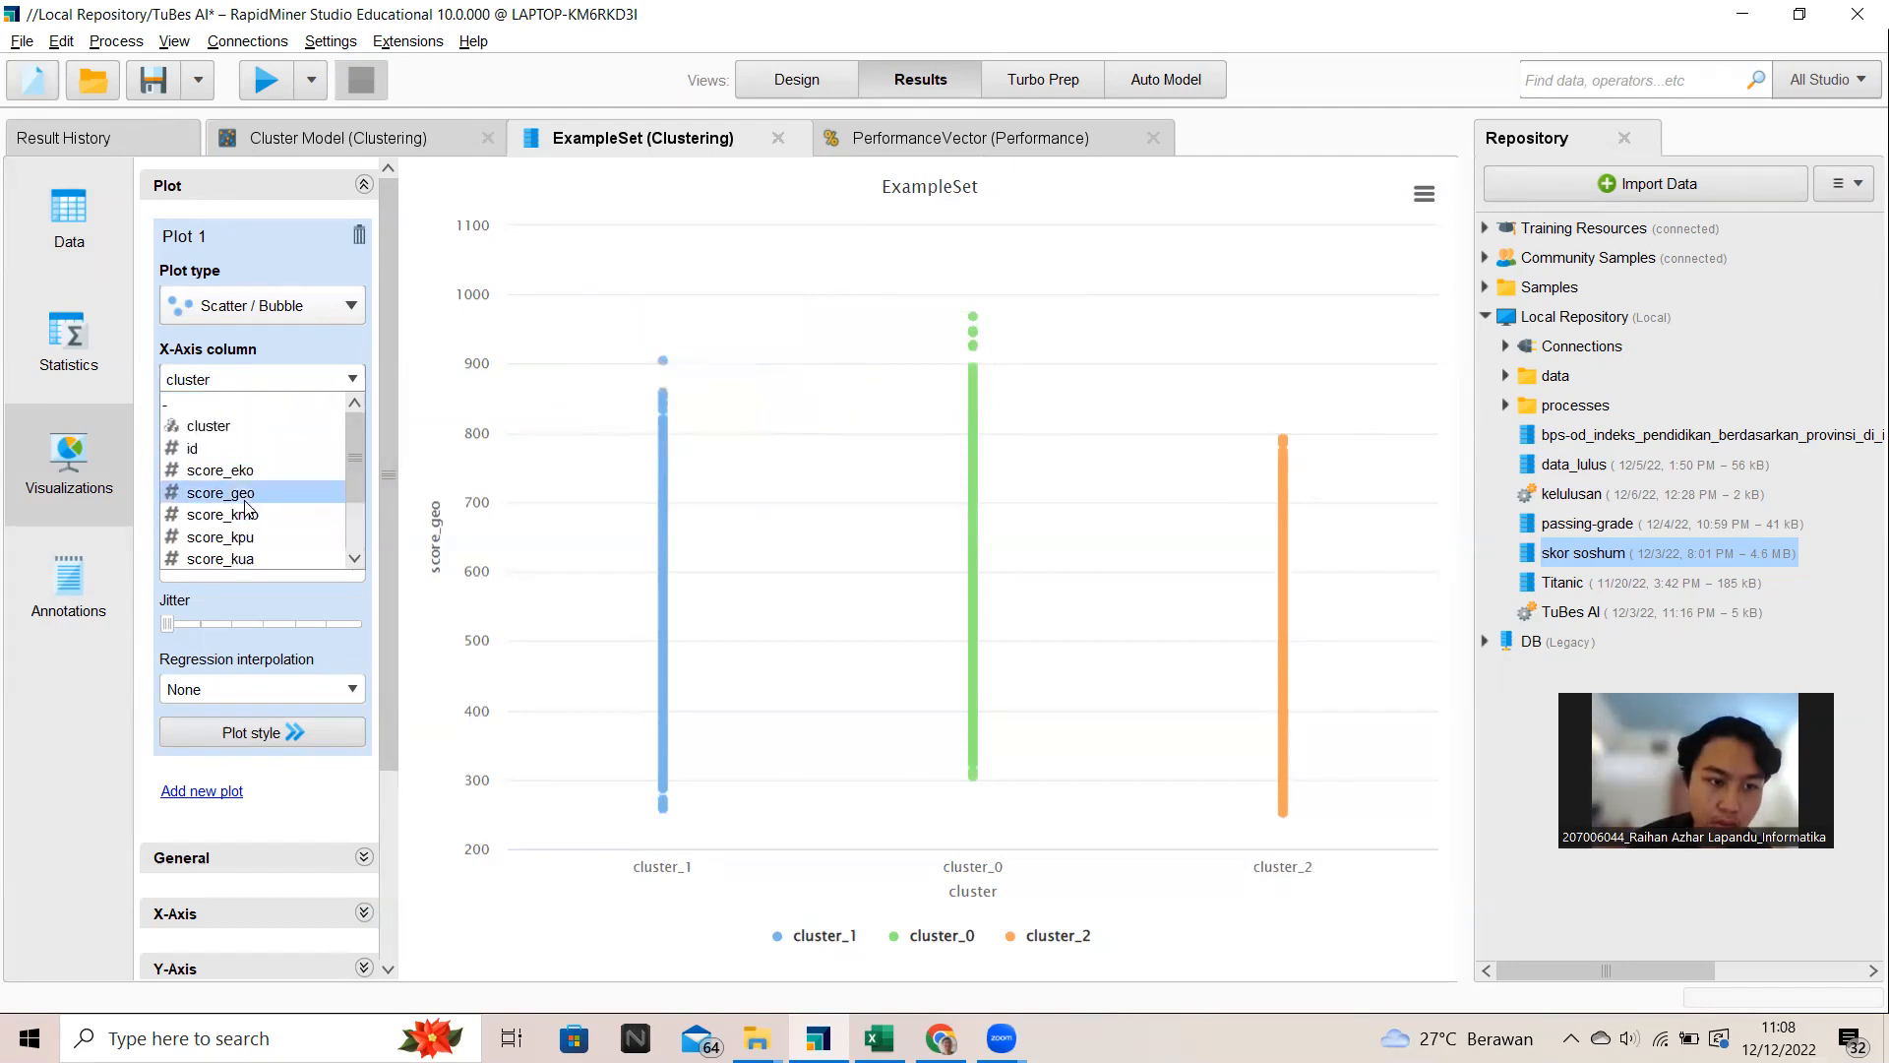
pyautogui.scroll(-4, 251, 504)
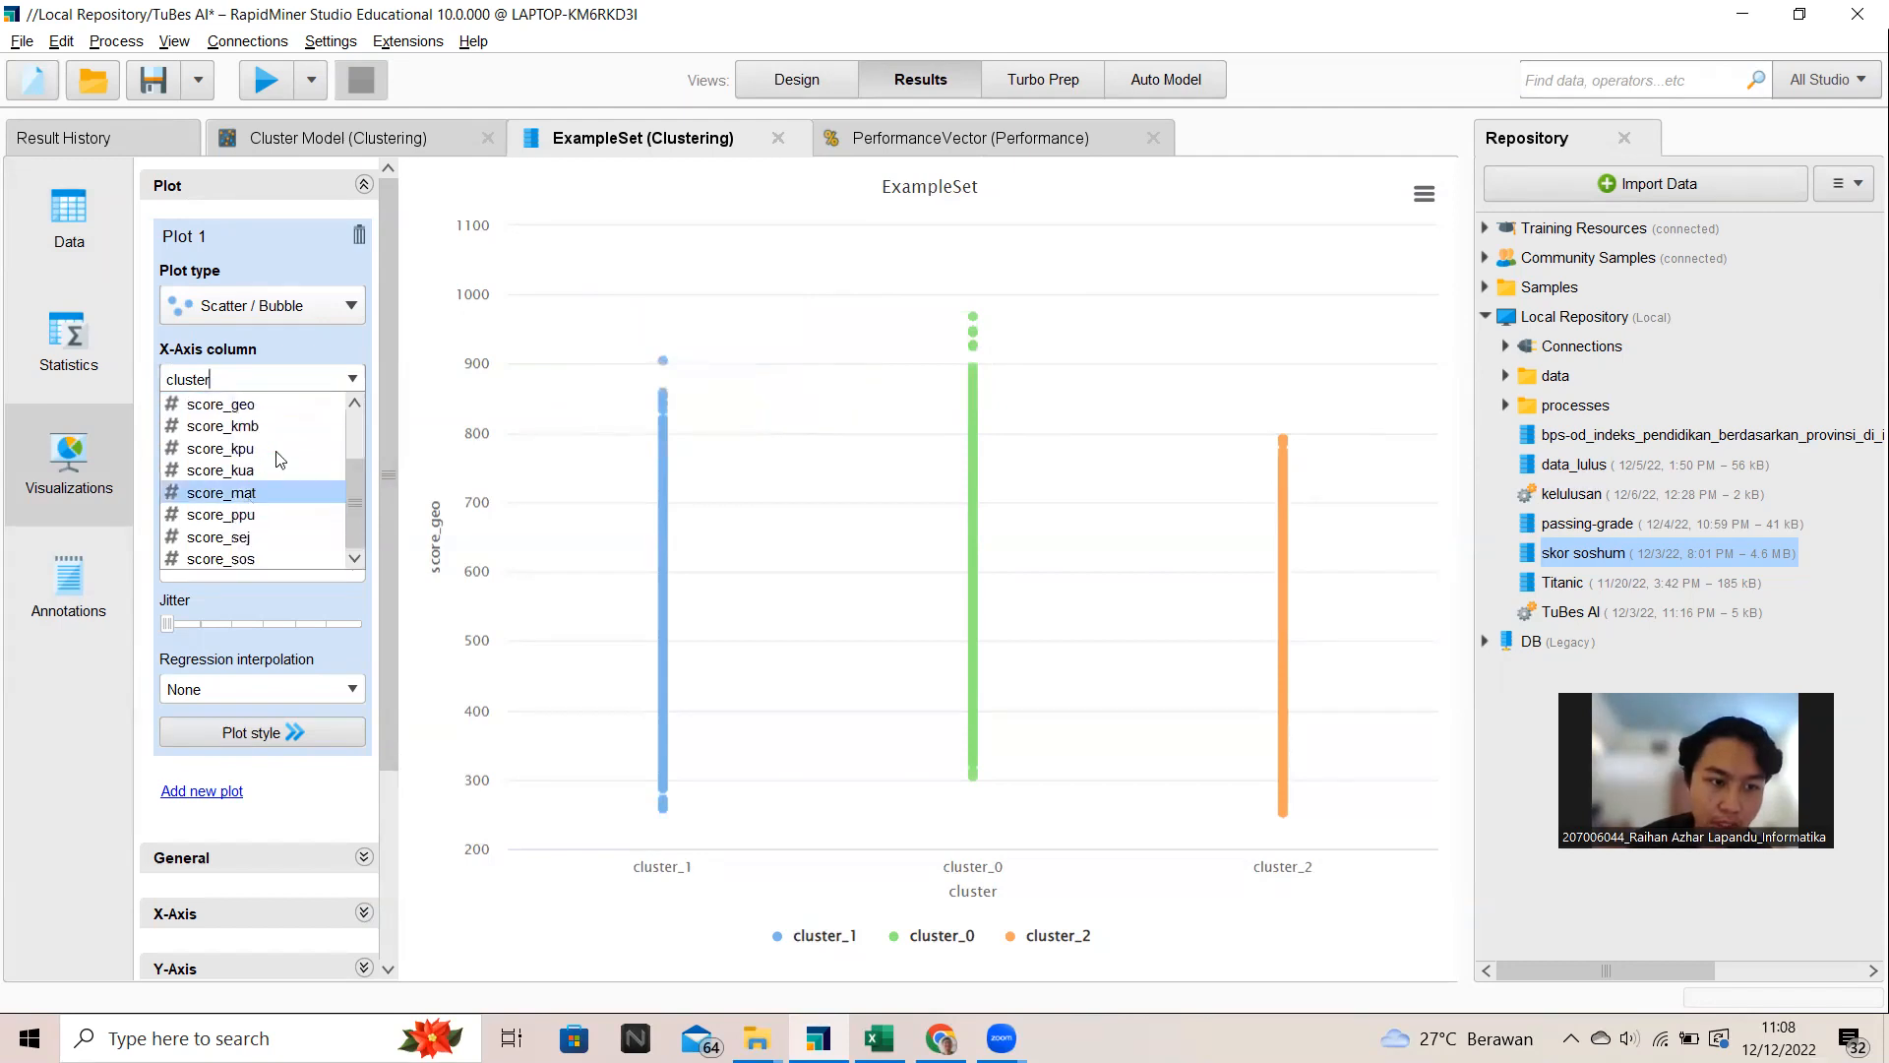
pyautogui.click(264, 502)
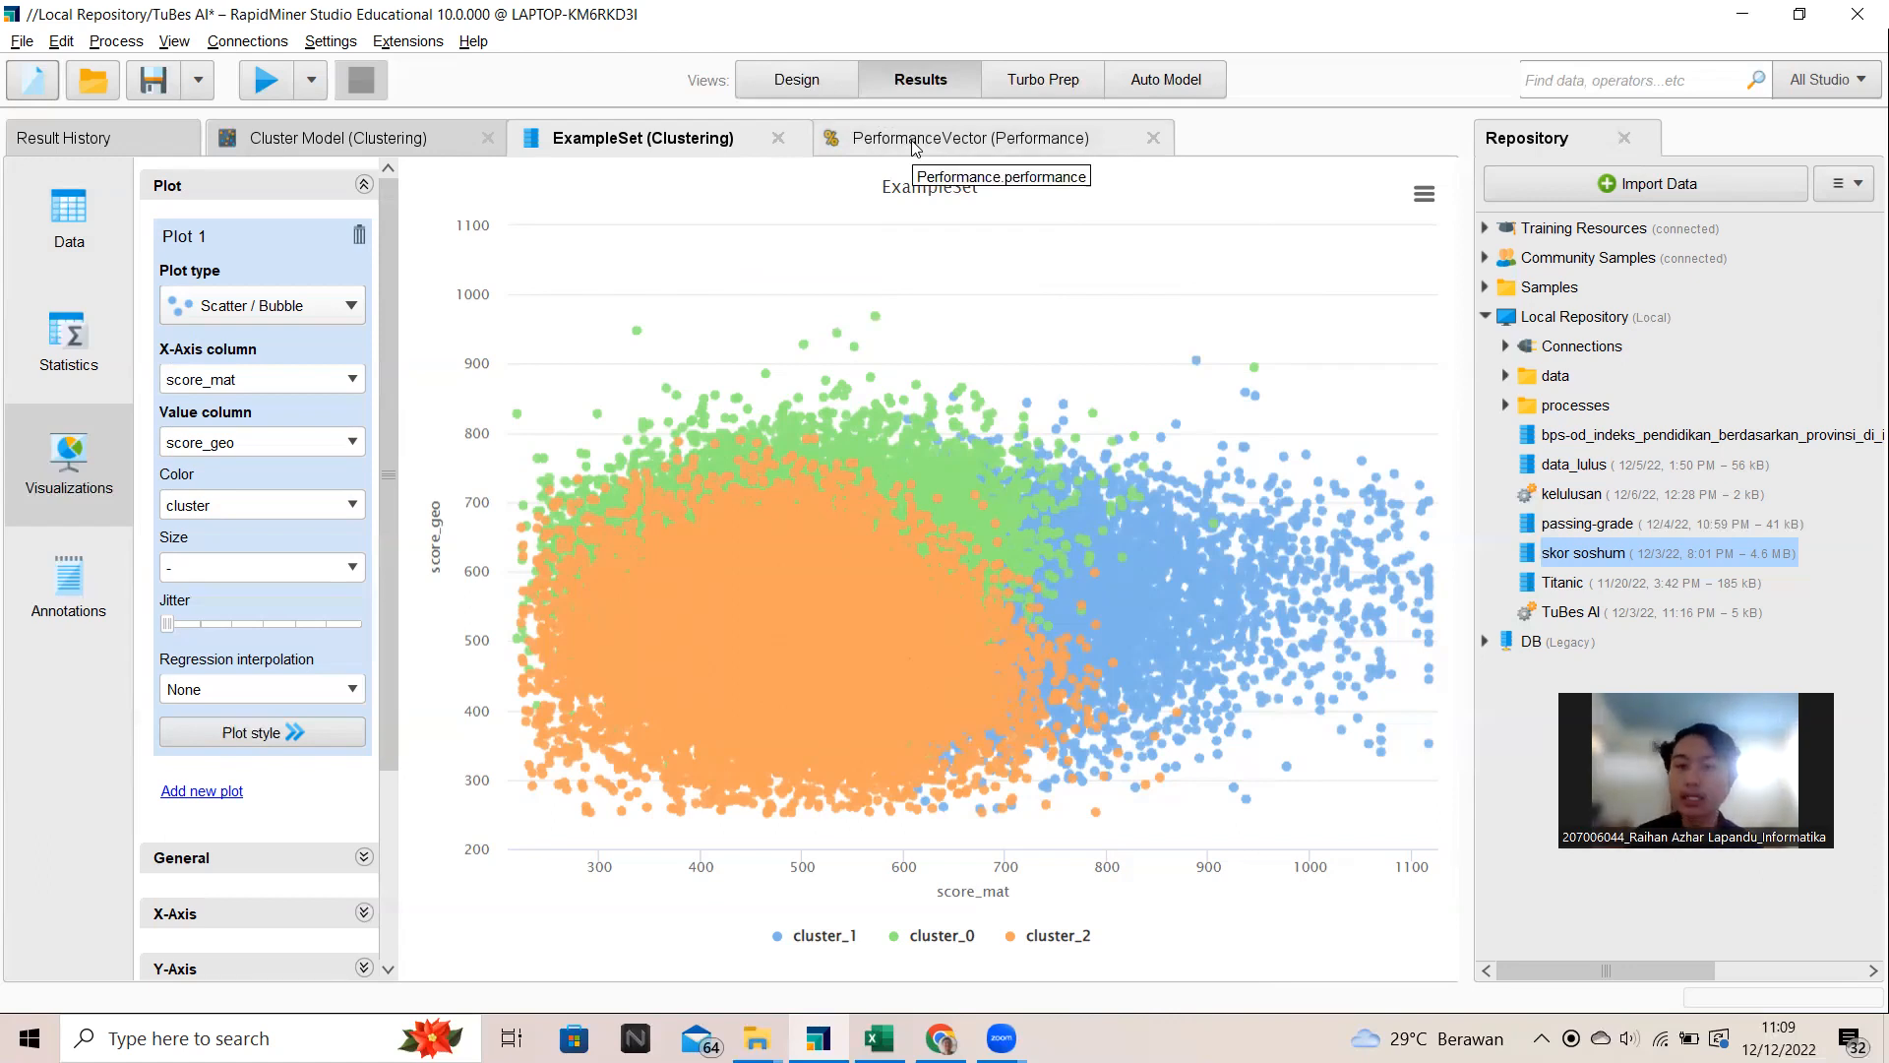
pyautogui.click(795, 83)
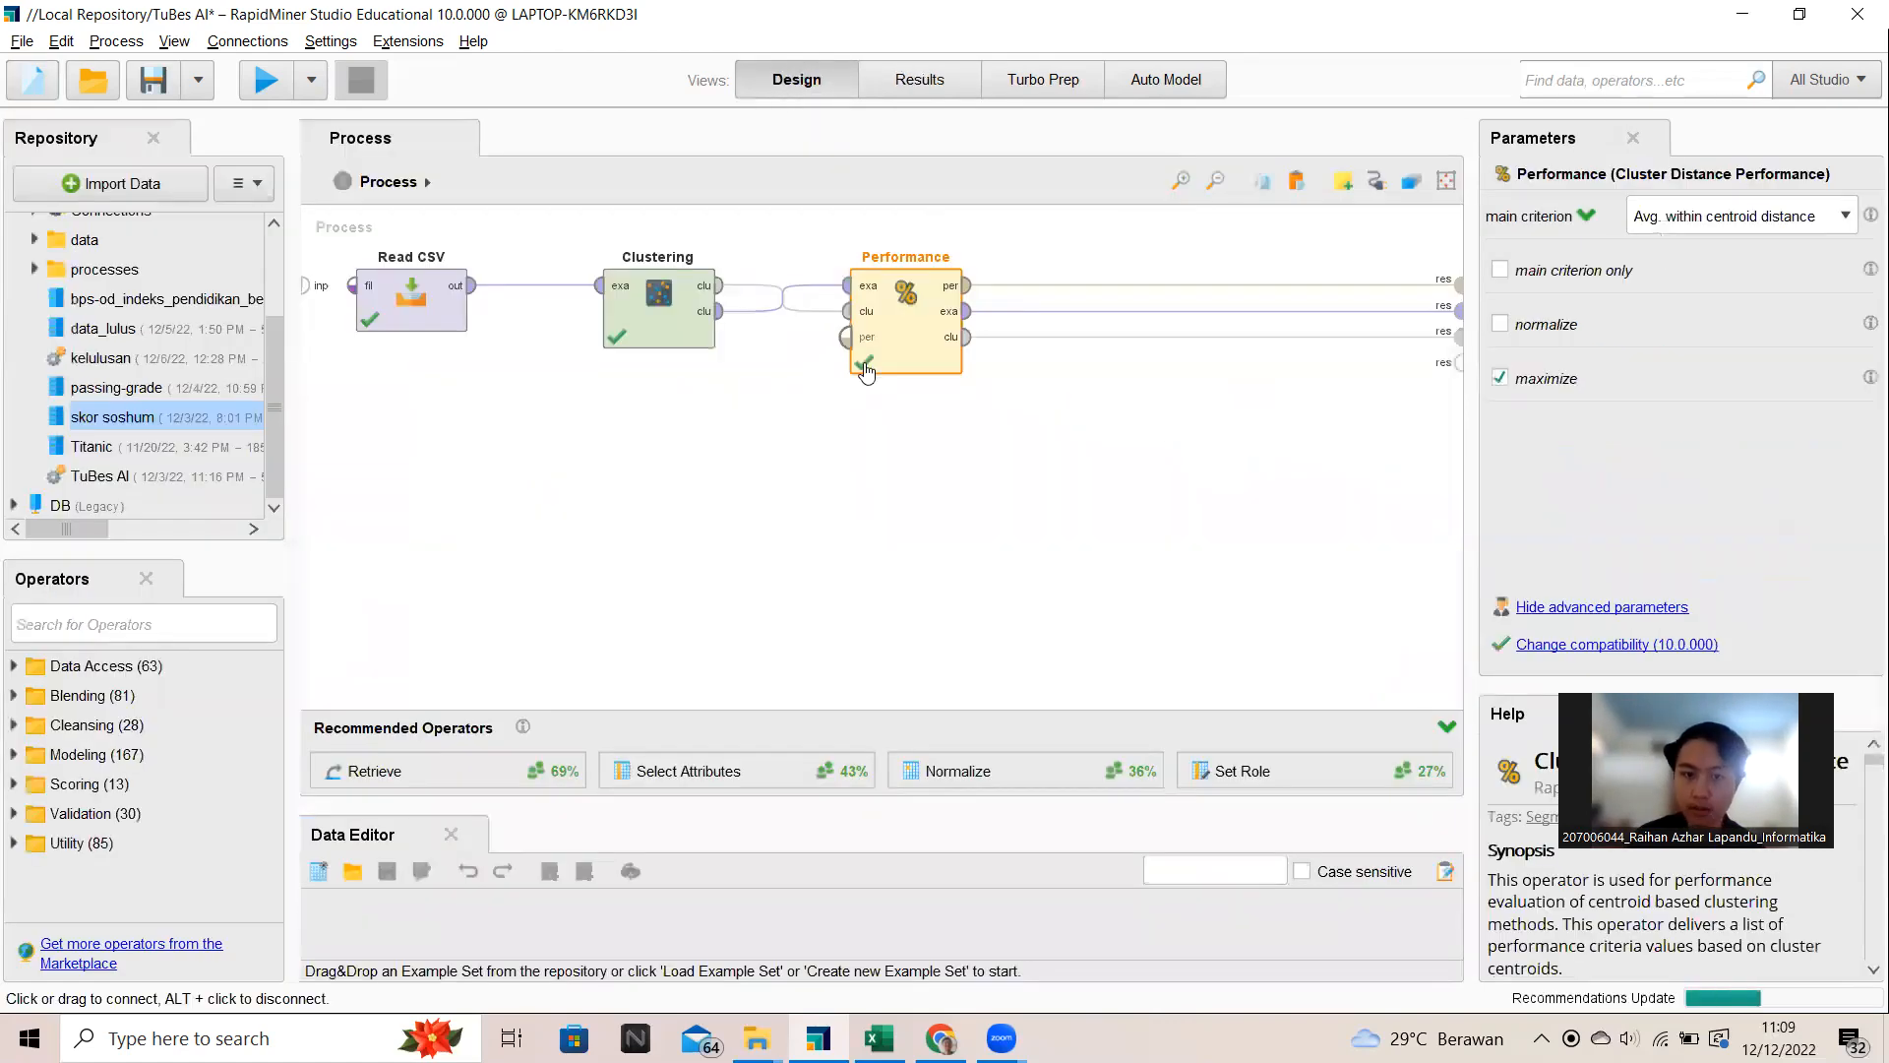
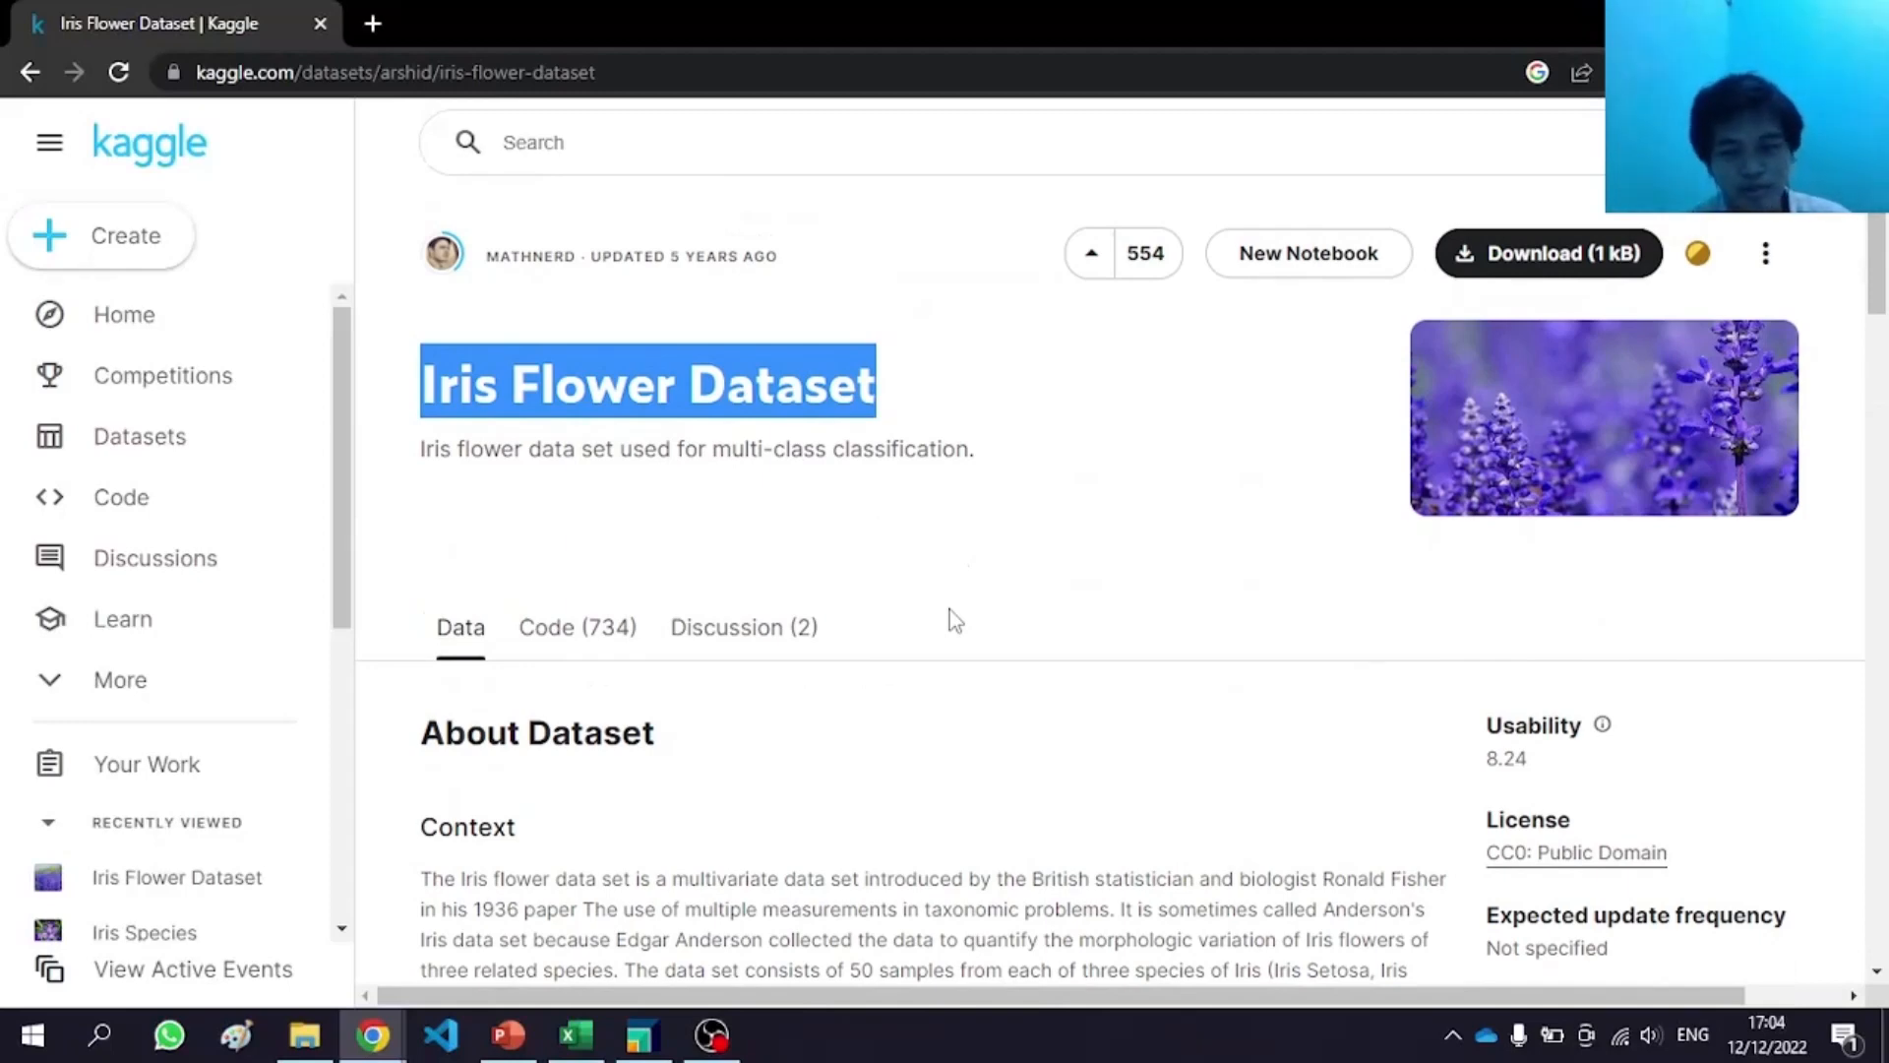
# Step: Switch to the Excel workbook and examine the IRIS sheet's sepal and petal measurement columns and its species column
pyautogui.click(551, 1035)
pyautogui.scroll(13, 1160, 624)
pyautogui.scroll(14, 1452, 612)
pyautogui.click(162, 401)
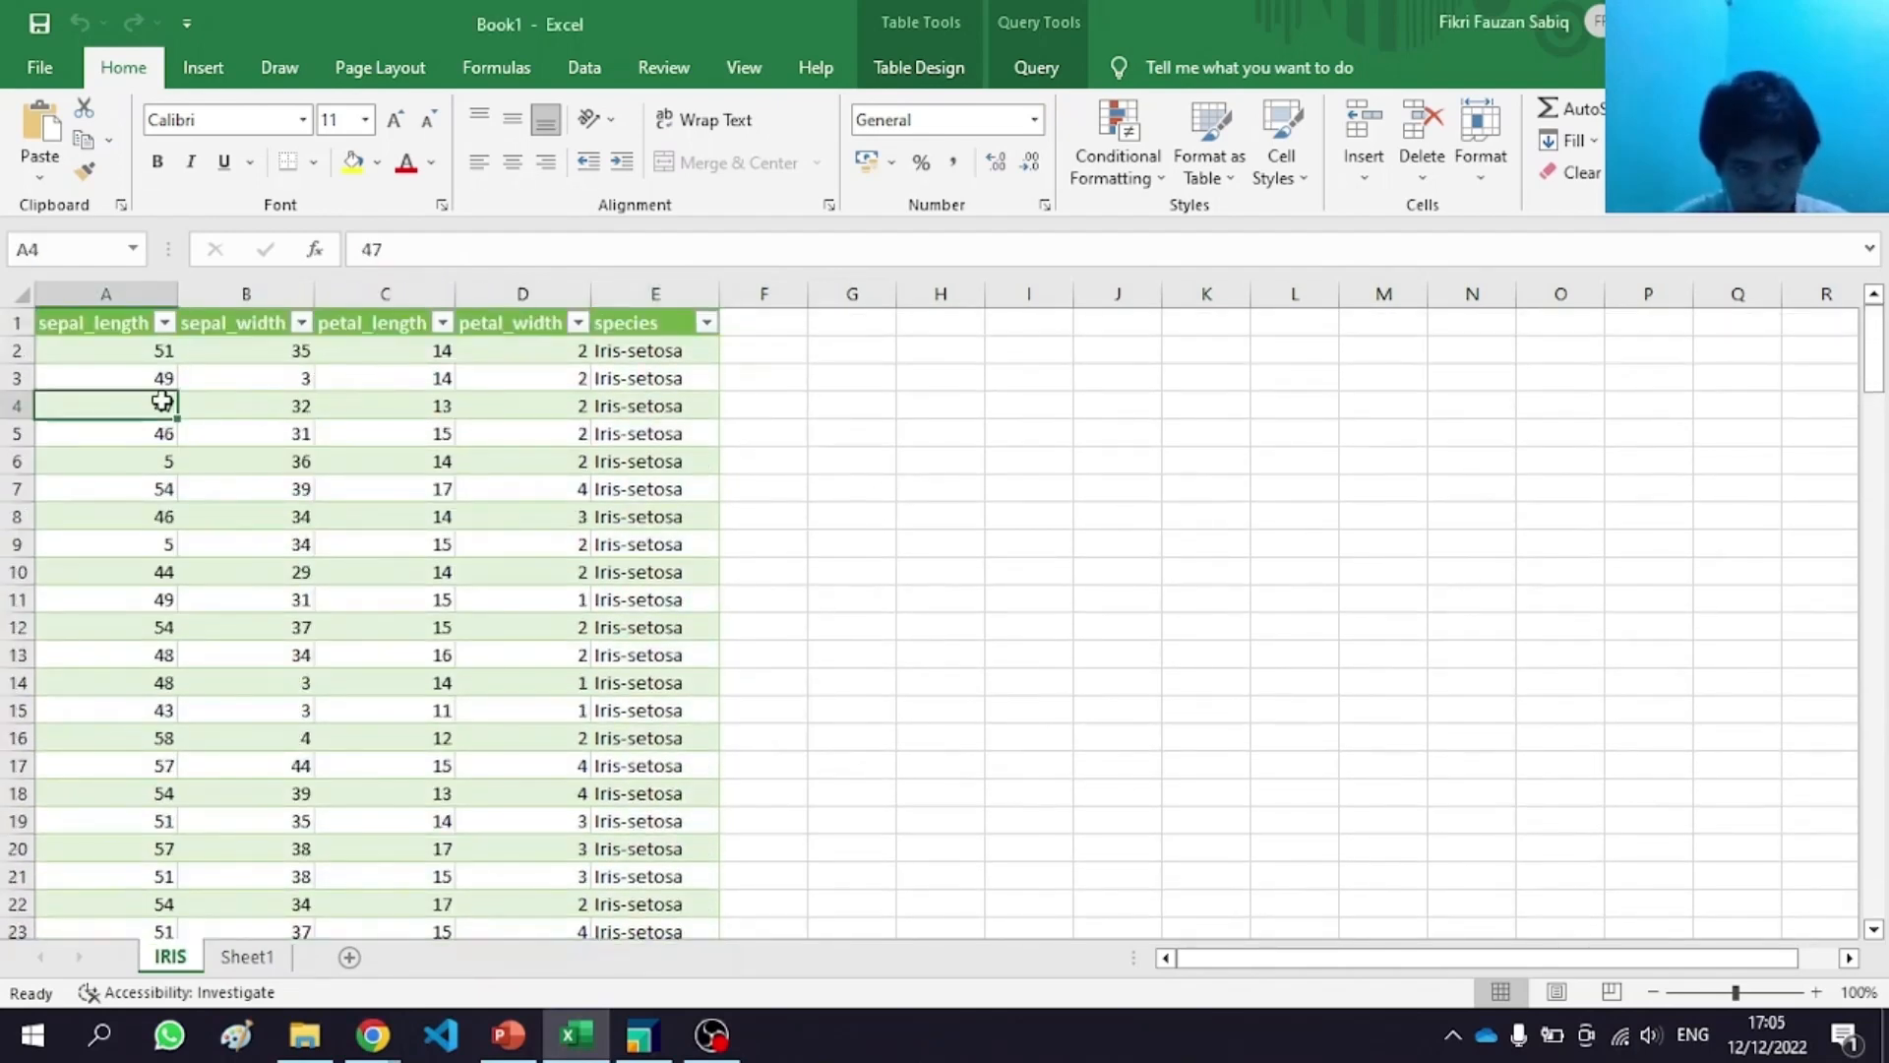
pyautogui.click(96, 347)
pyautogui.moveTo(81, 324); pyautogui.dragTo(528, 448)
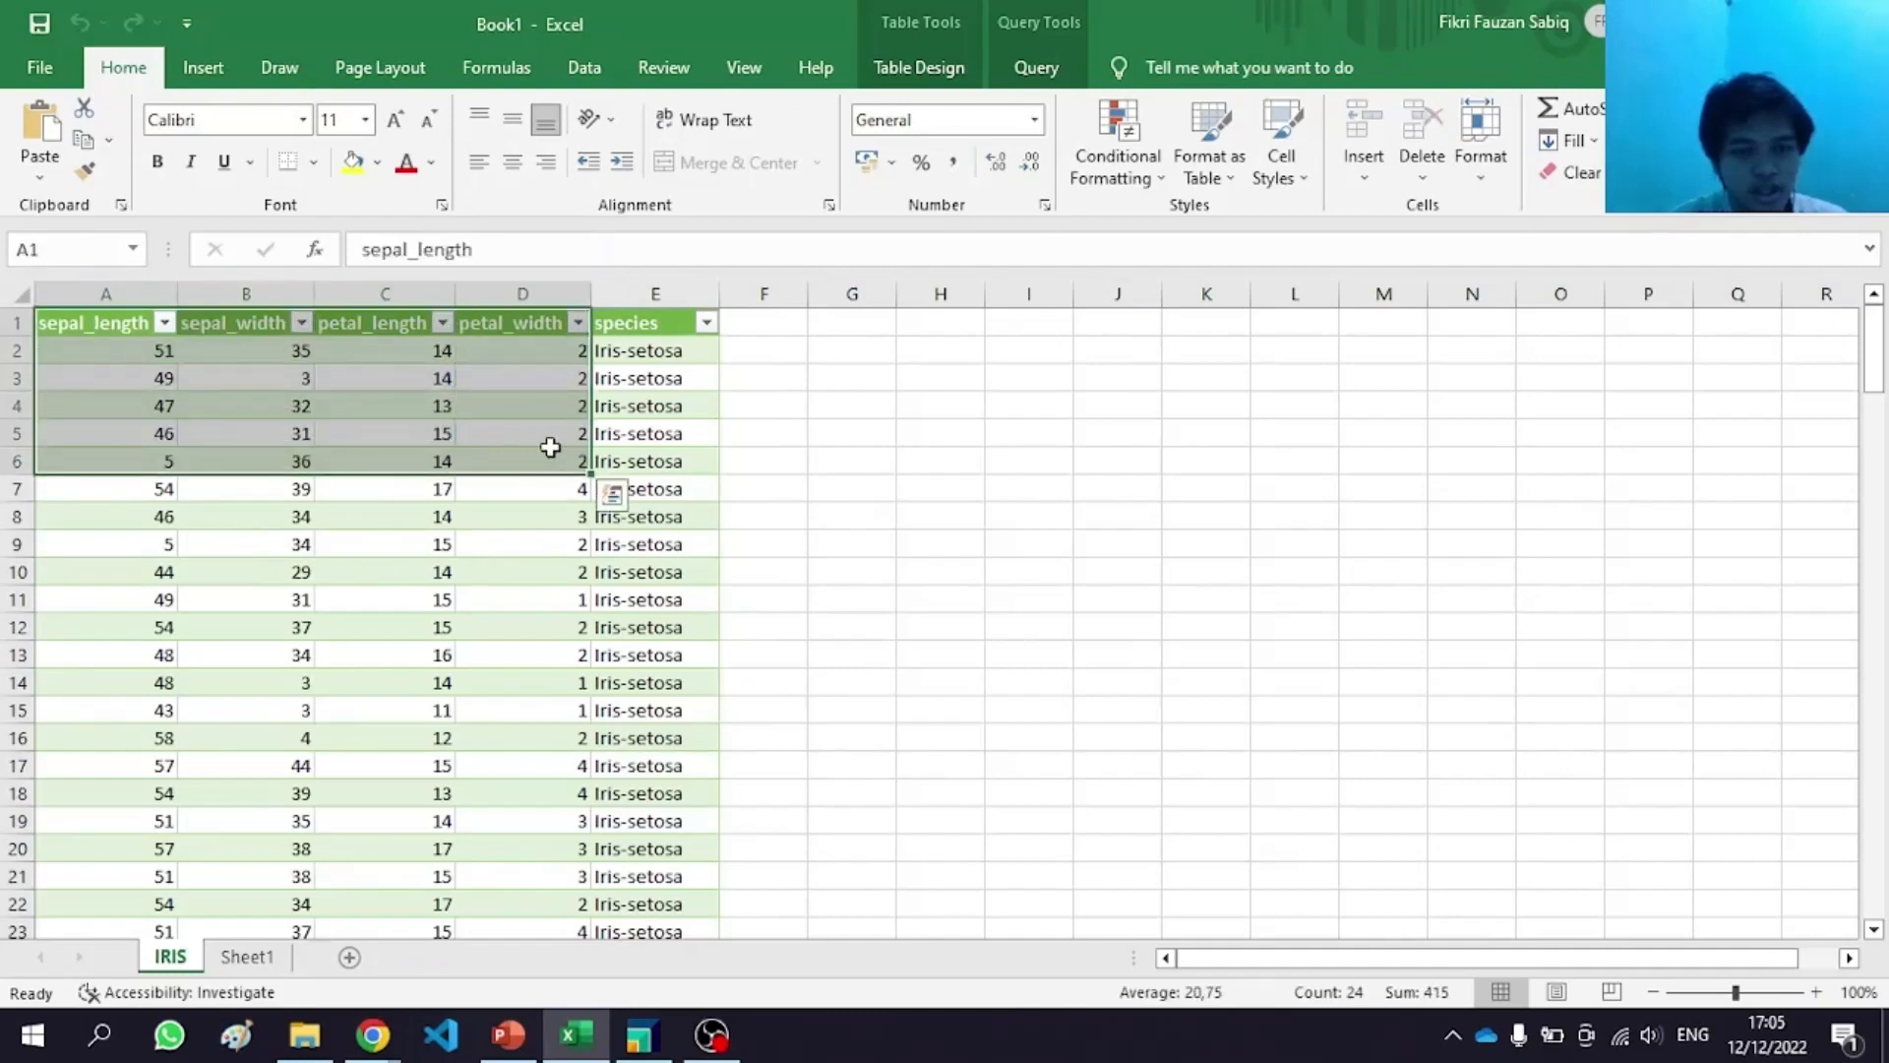
pyautogui.click(818, 430)
pyautogui.moveTo(630, 324); pyautogui.dragTo(639, 492)
pyautogui.click(853, 542)
pyautogui.scroll(-3, 856, 547)
pyautogui.scroll(3, 853, 554)
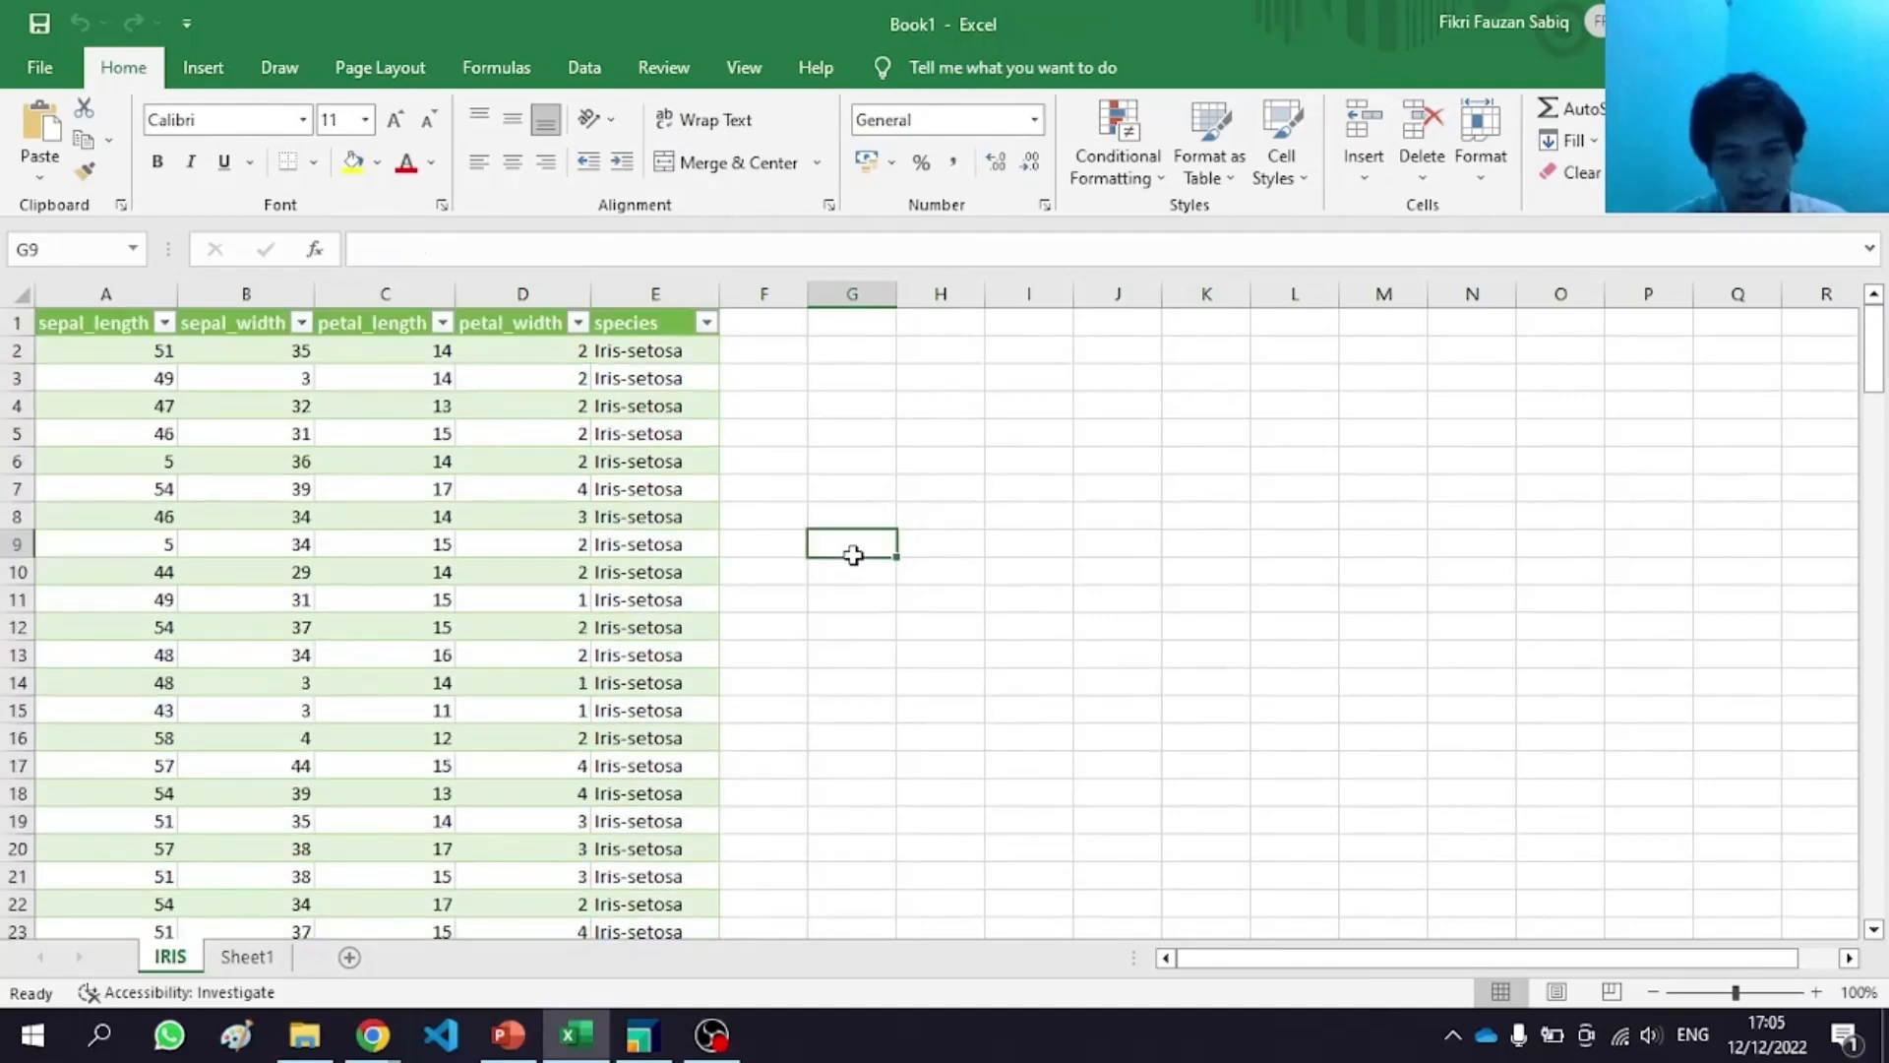
# Step: Examine the species values down the full length of the IRIS sheet
pyautogui.click(640, 351)
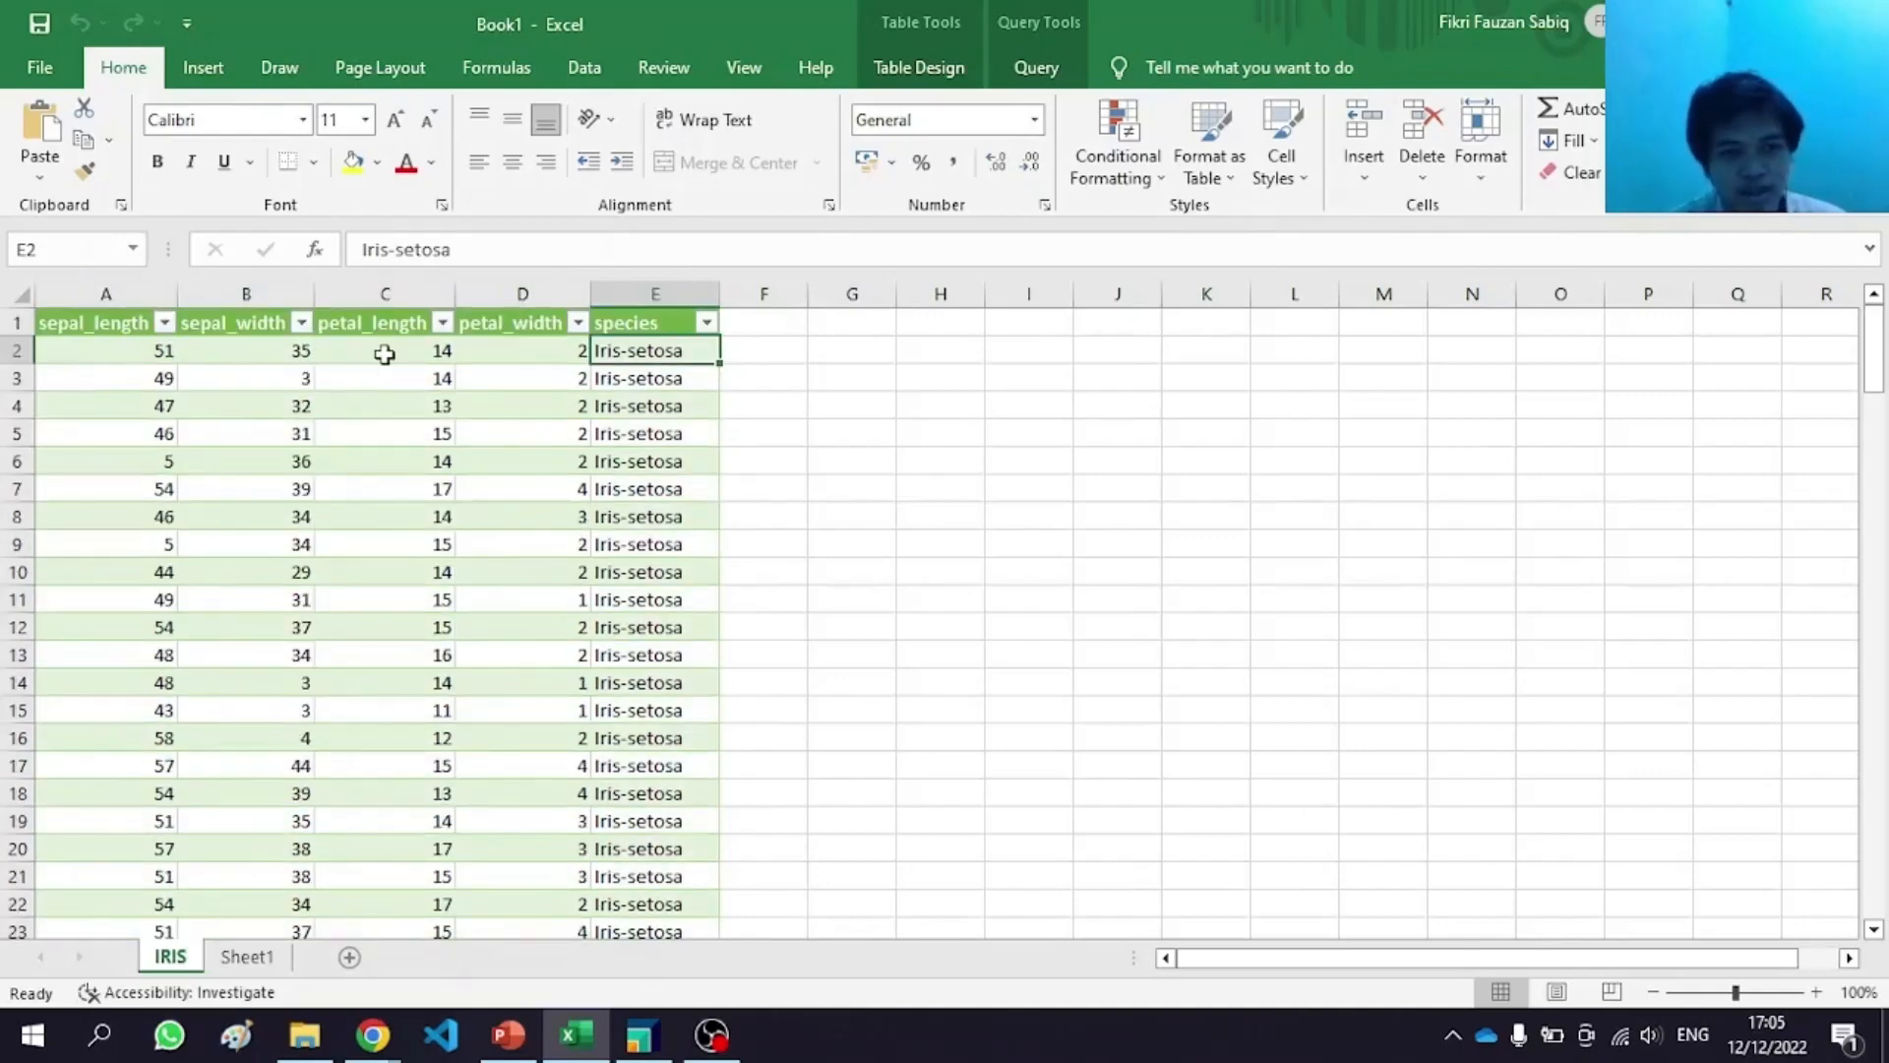
pyautogui.scroll(-5, 578, 546)
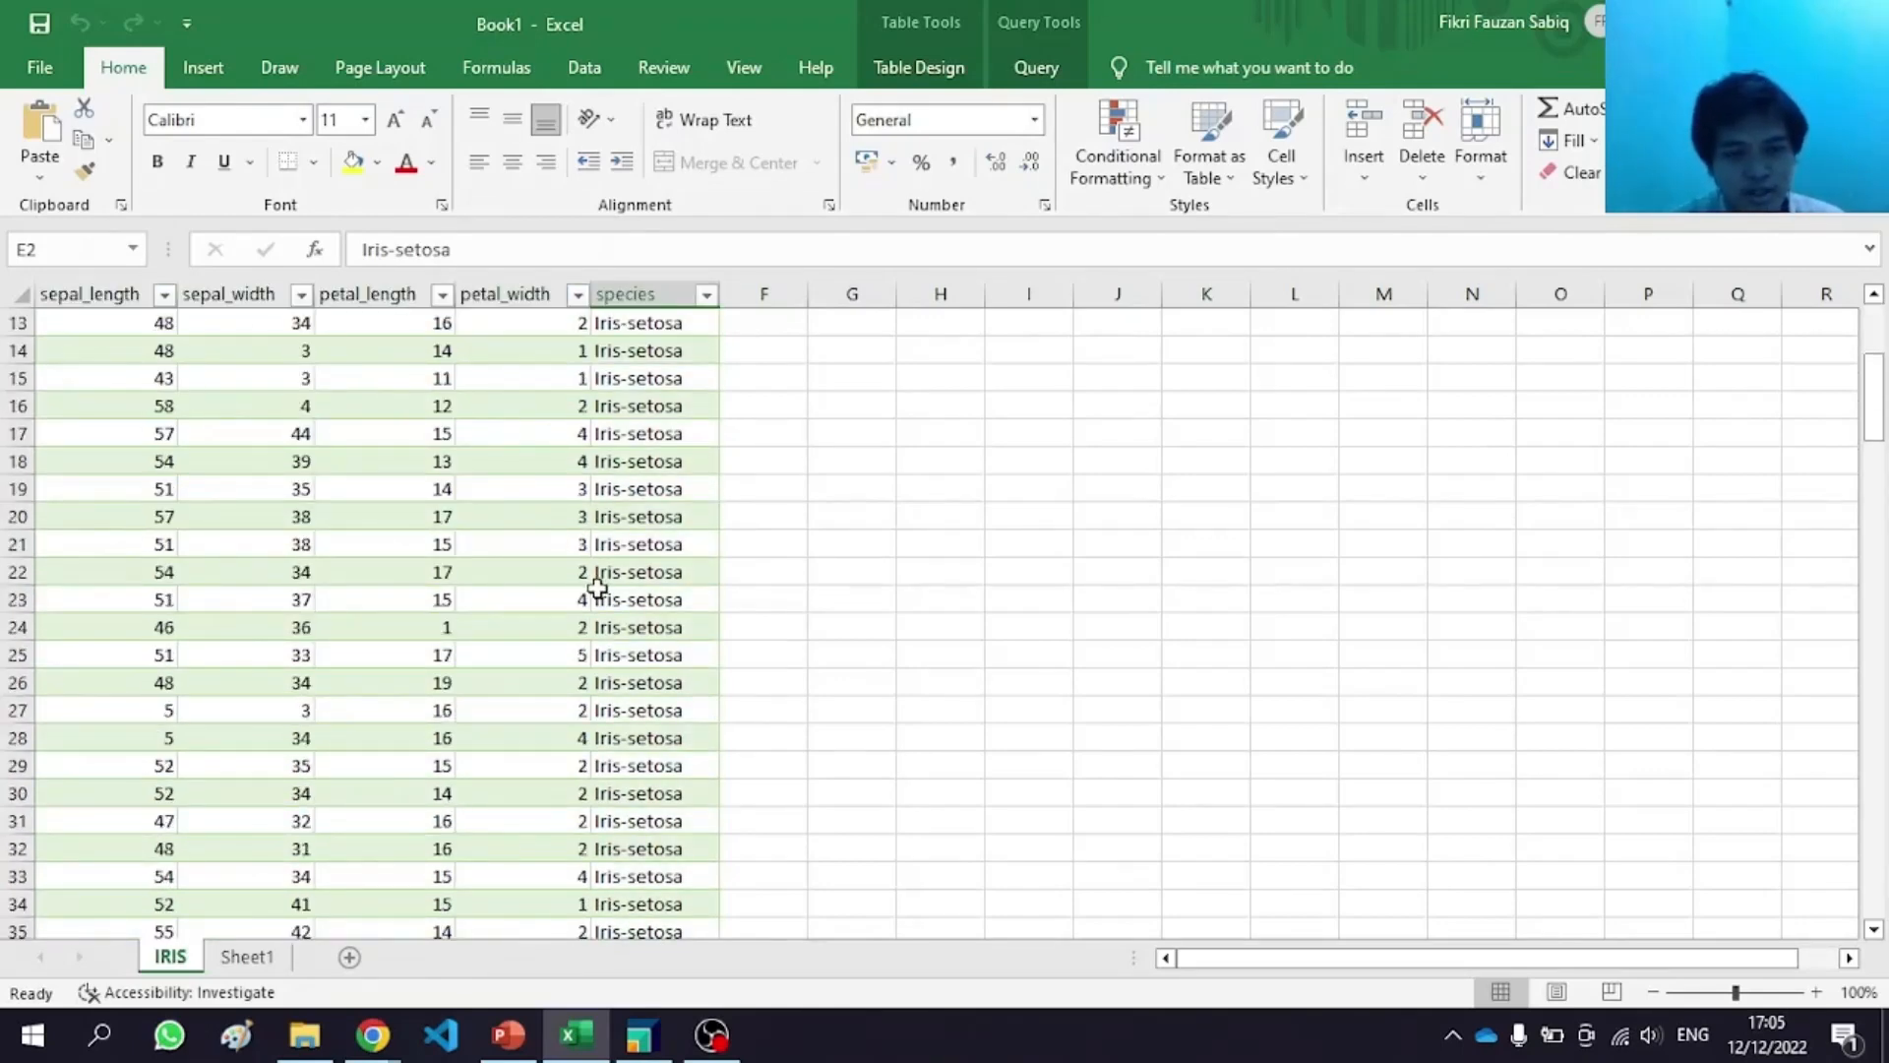
pyautogui.scroll(5, 599, 586)
pyautogui.click(649, 413)
pyautogui.scroll(-19, 649, 423)
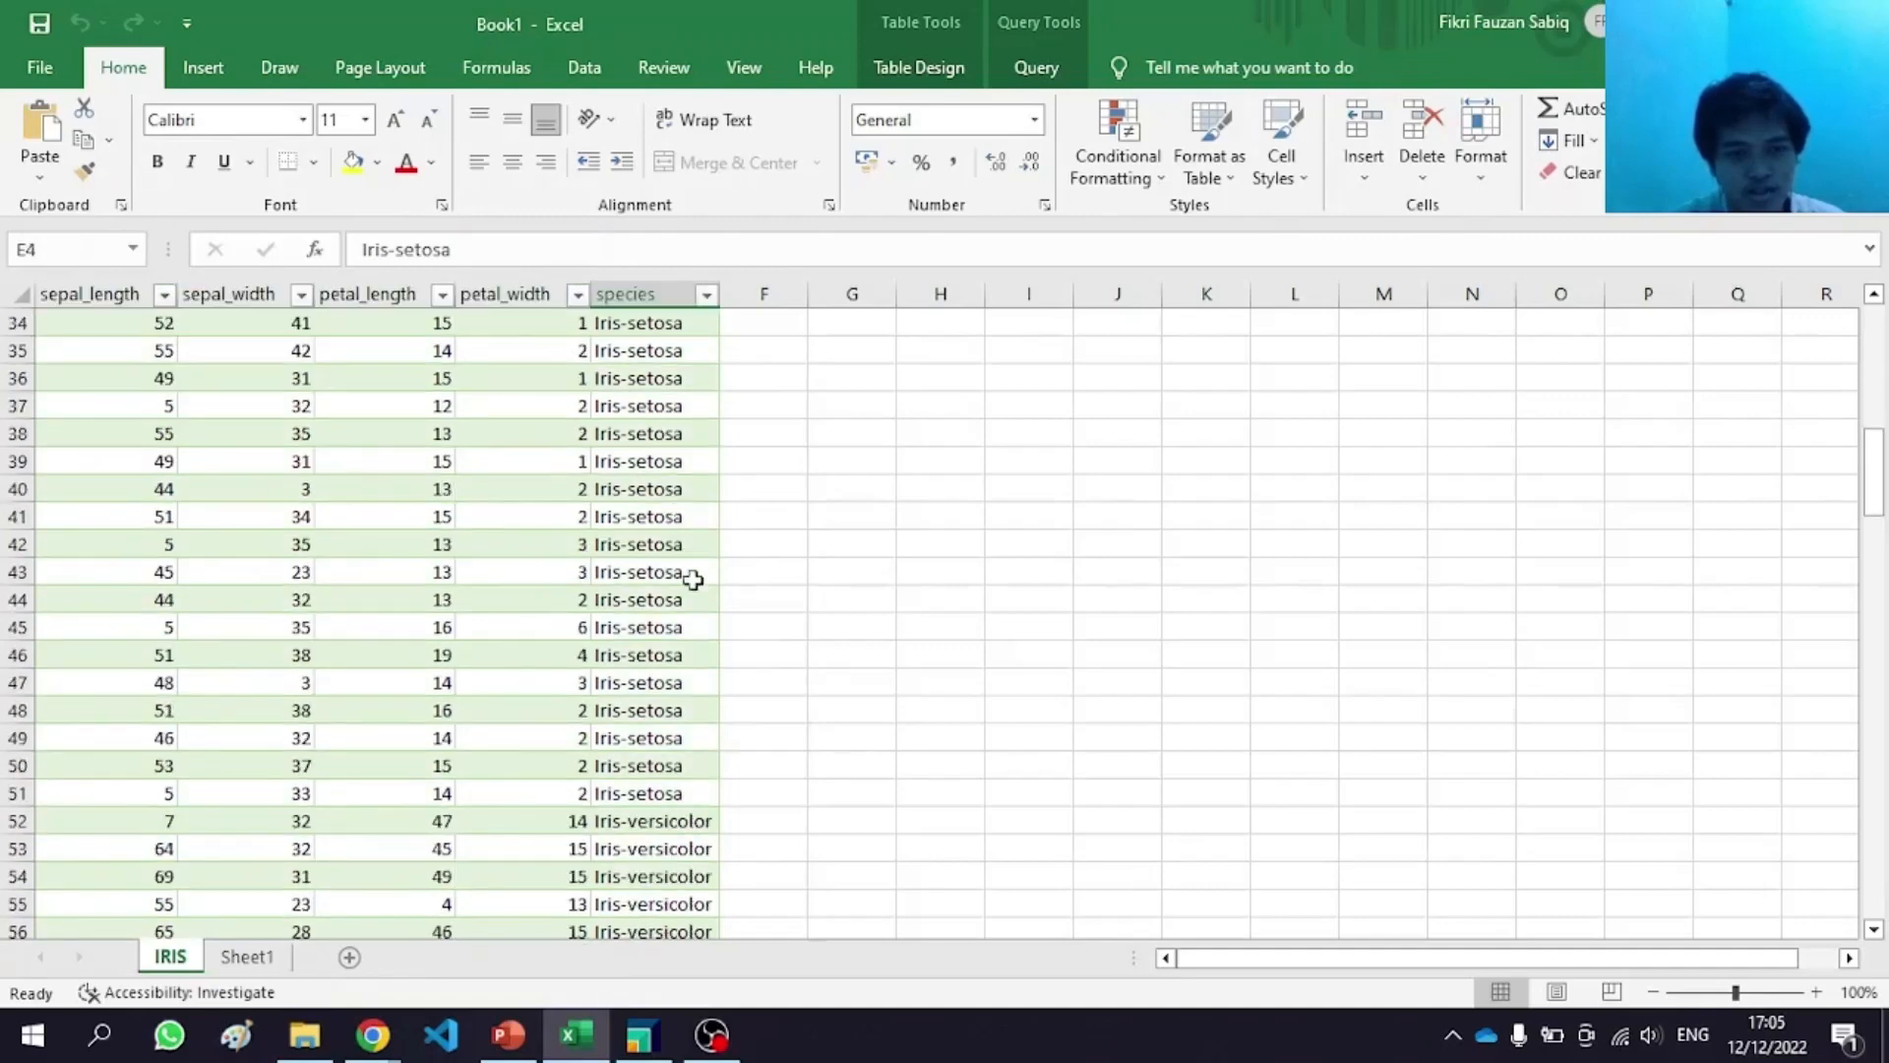
pyautogui.scroll(-20, 678, 615)
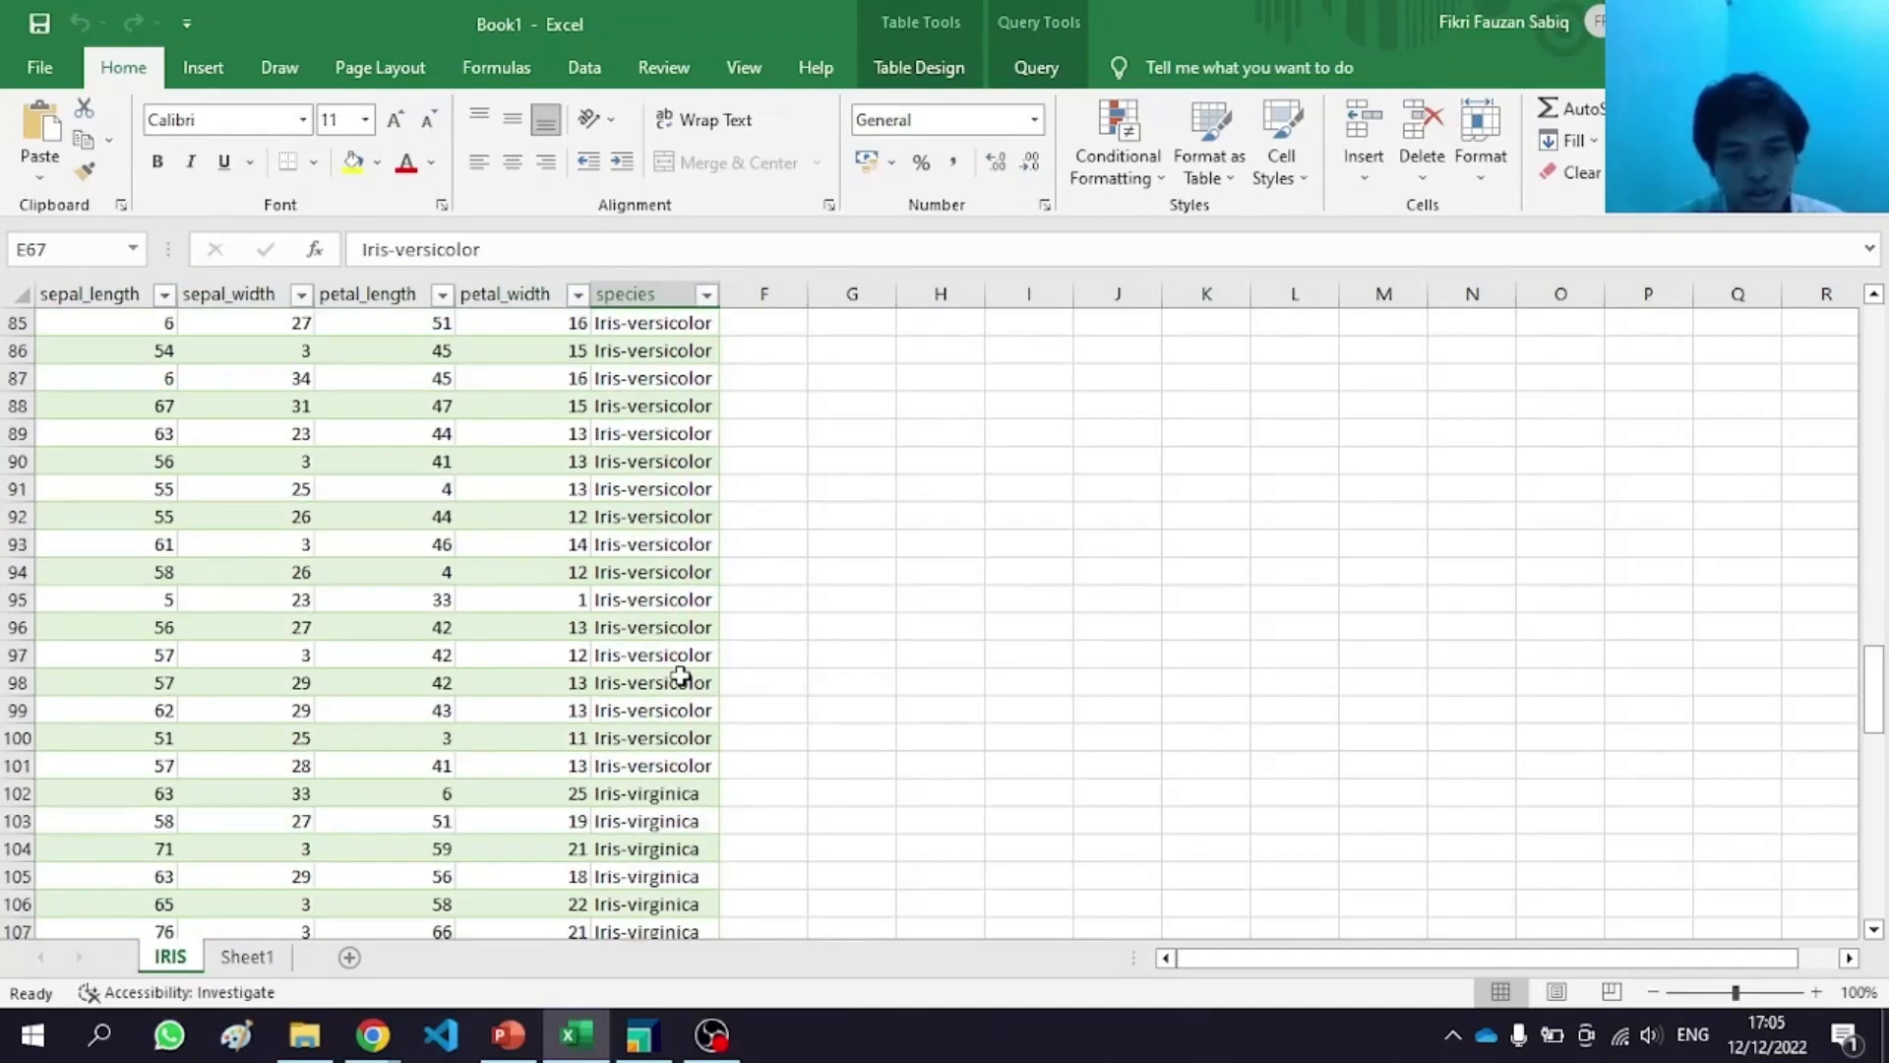
pyautogui.scroll(-3, 679, 676)
pyautogui.click(662, 658)
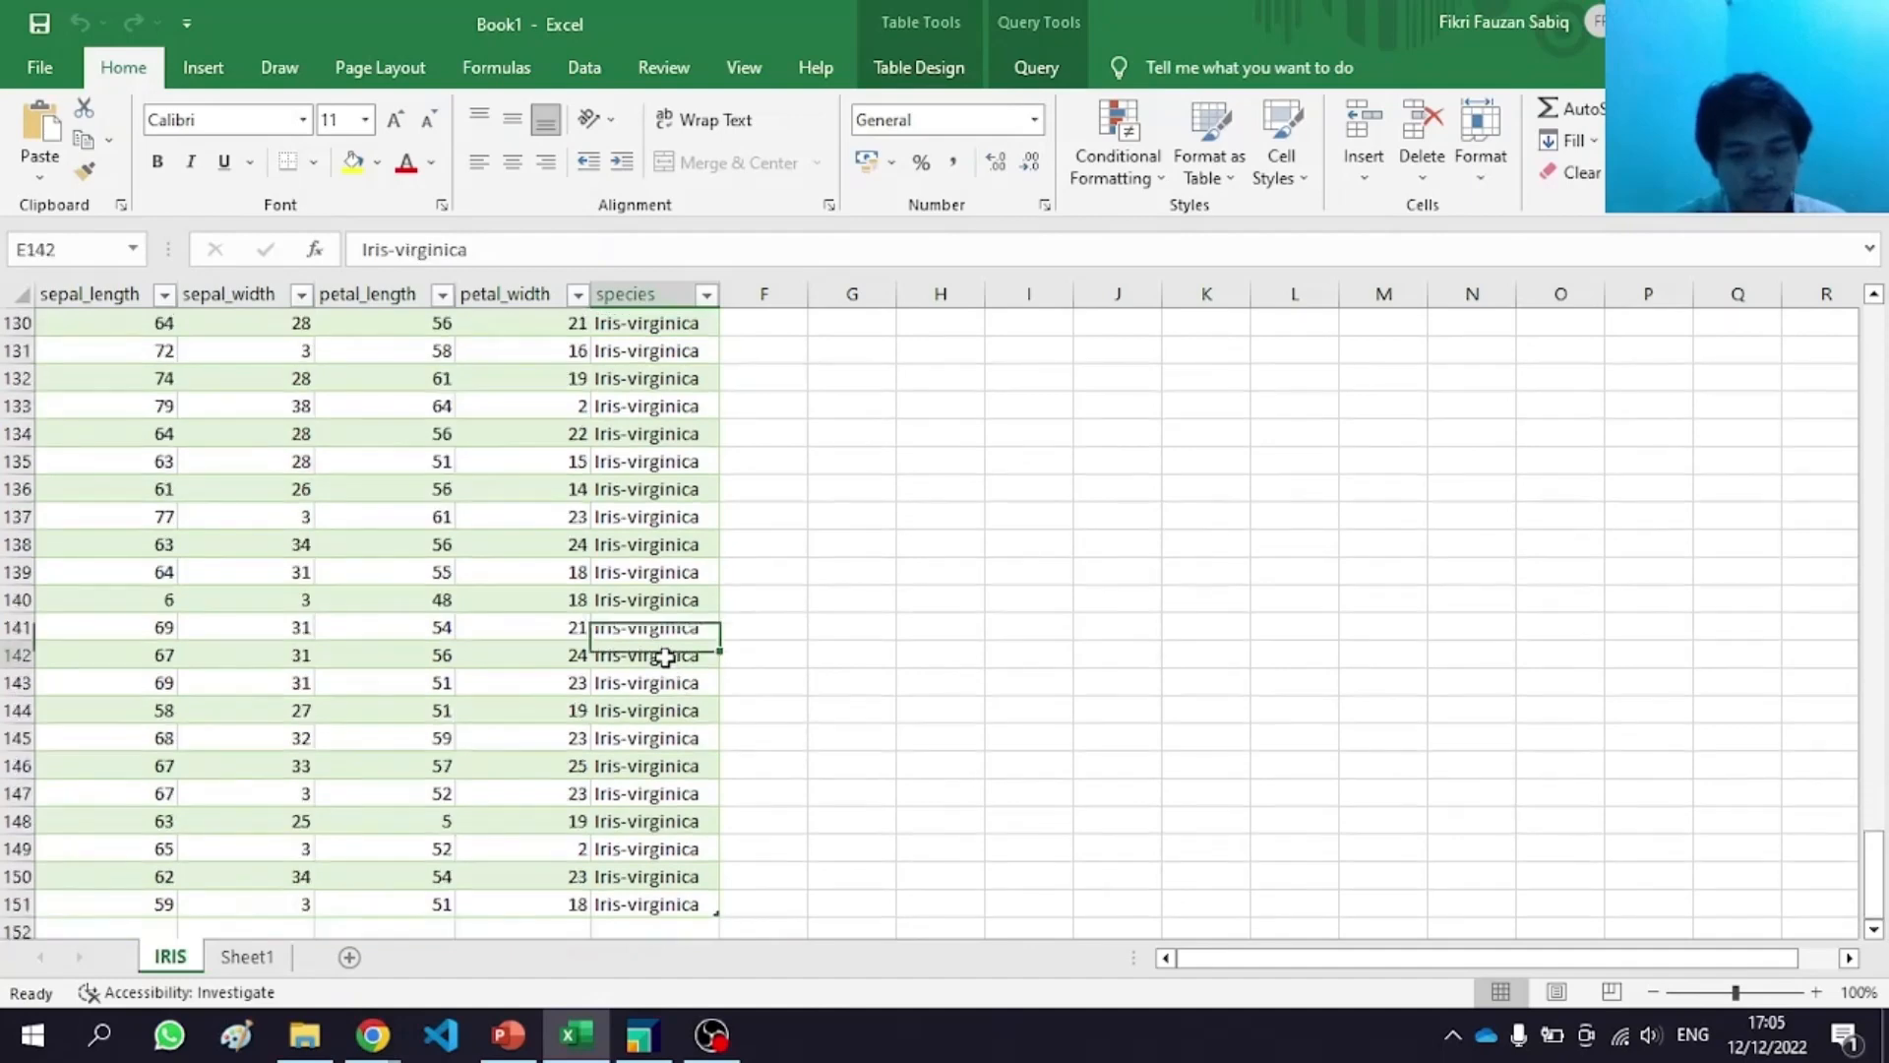
pyautogui.scroll(13, 664, 657)
pyautogui.scroll(3, 664, 688)
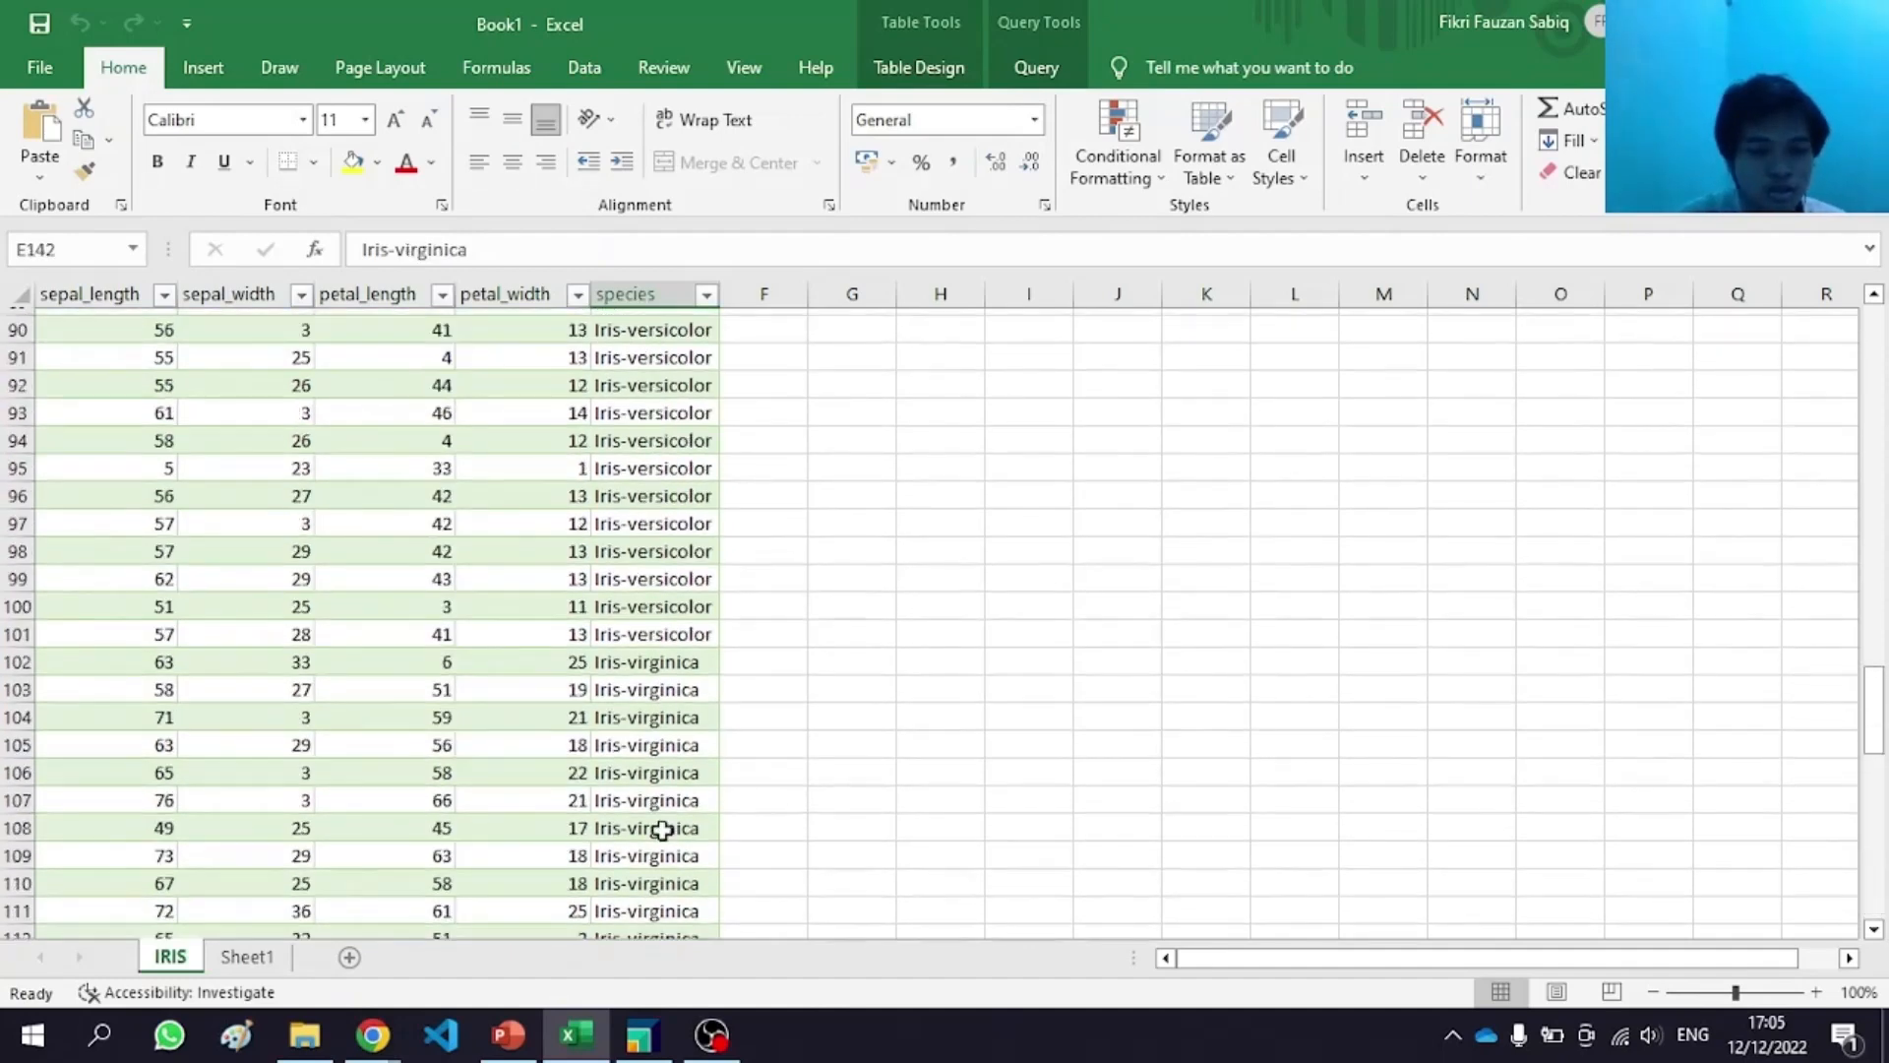
# Step: Switch to RapidMiner Studio and open the recent flower_clean process, saving the changes to the iris process
pyautogui.click(659, 1049)
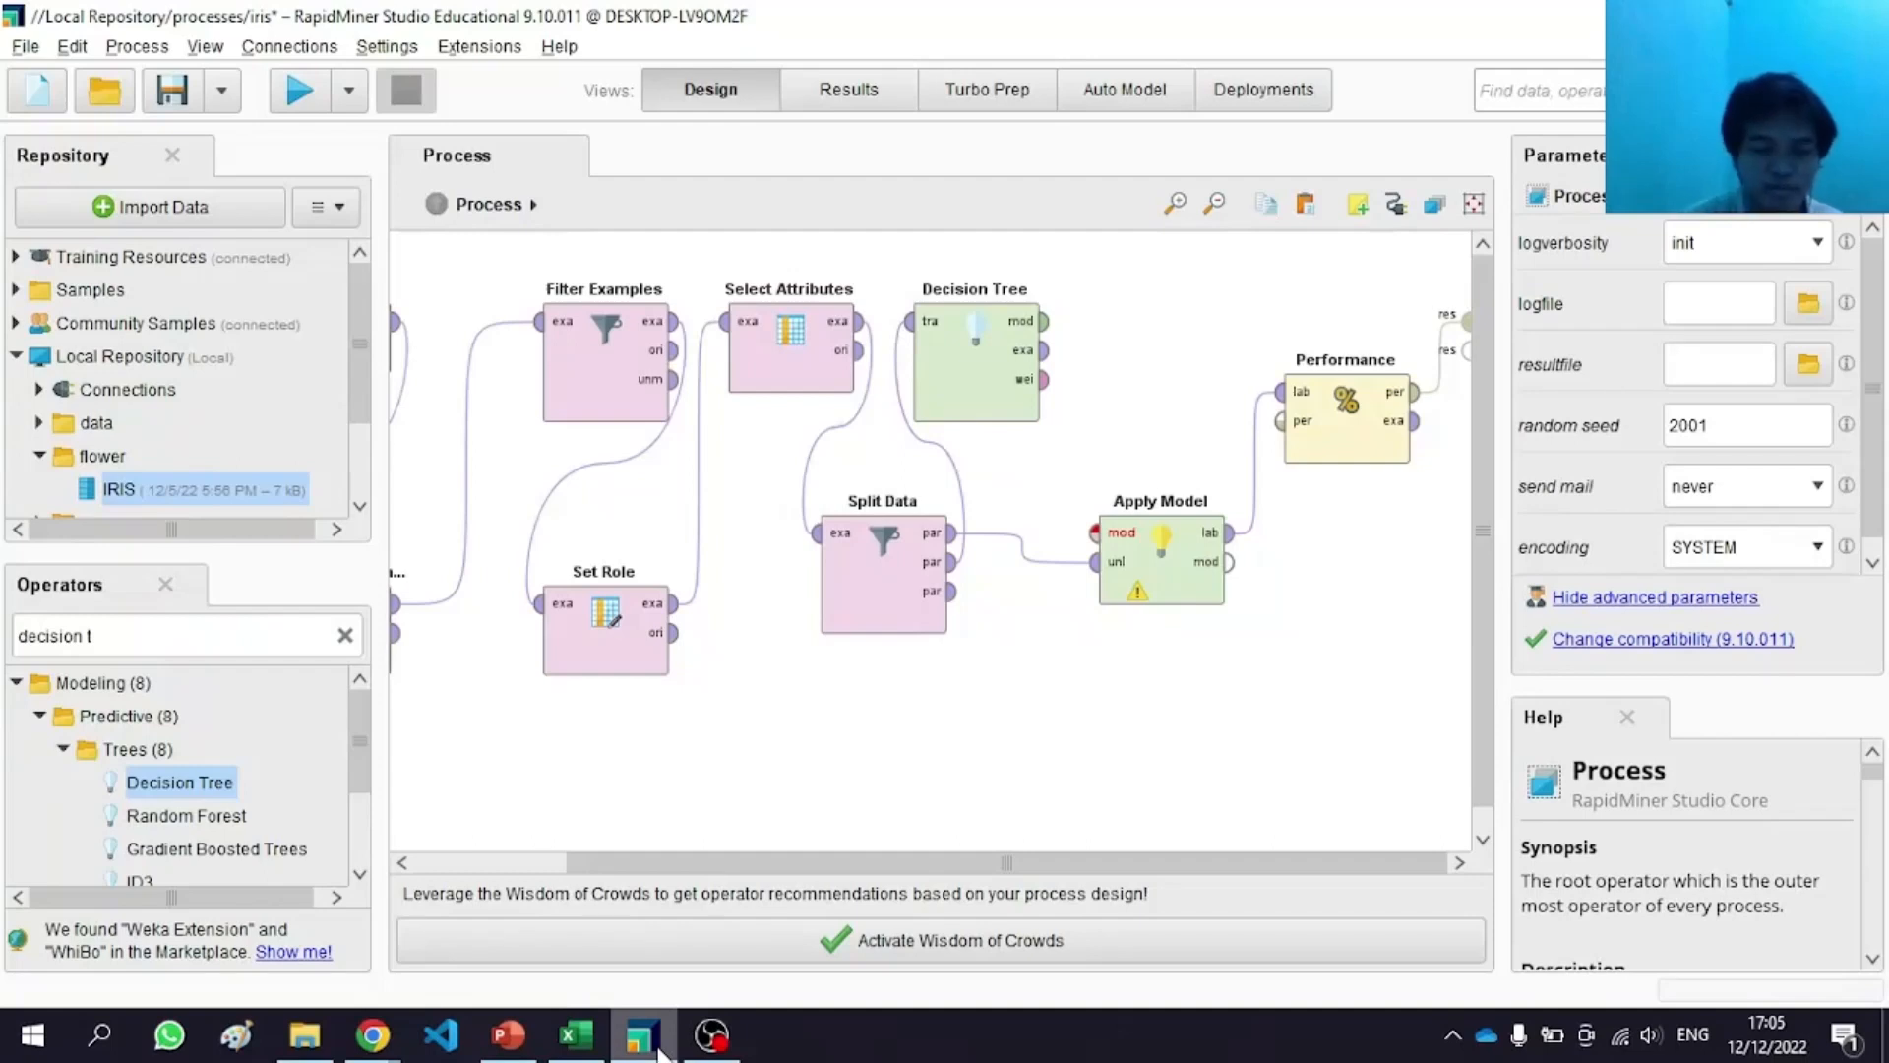
pyautogui.click(141, 51)
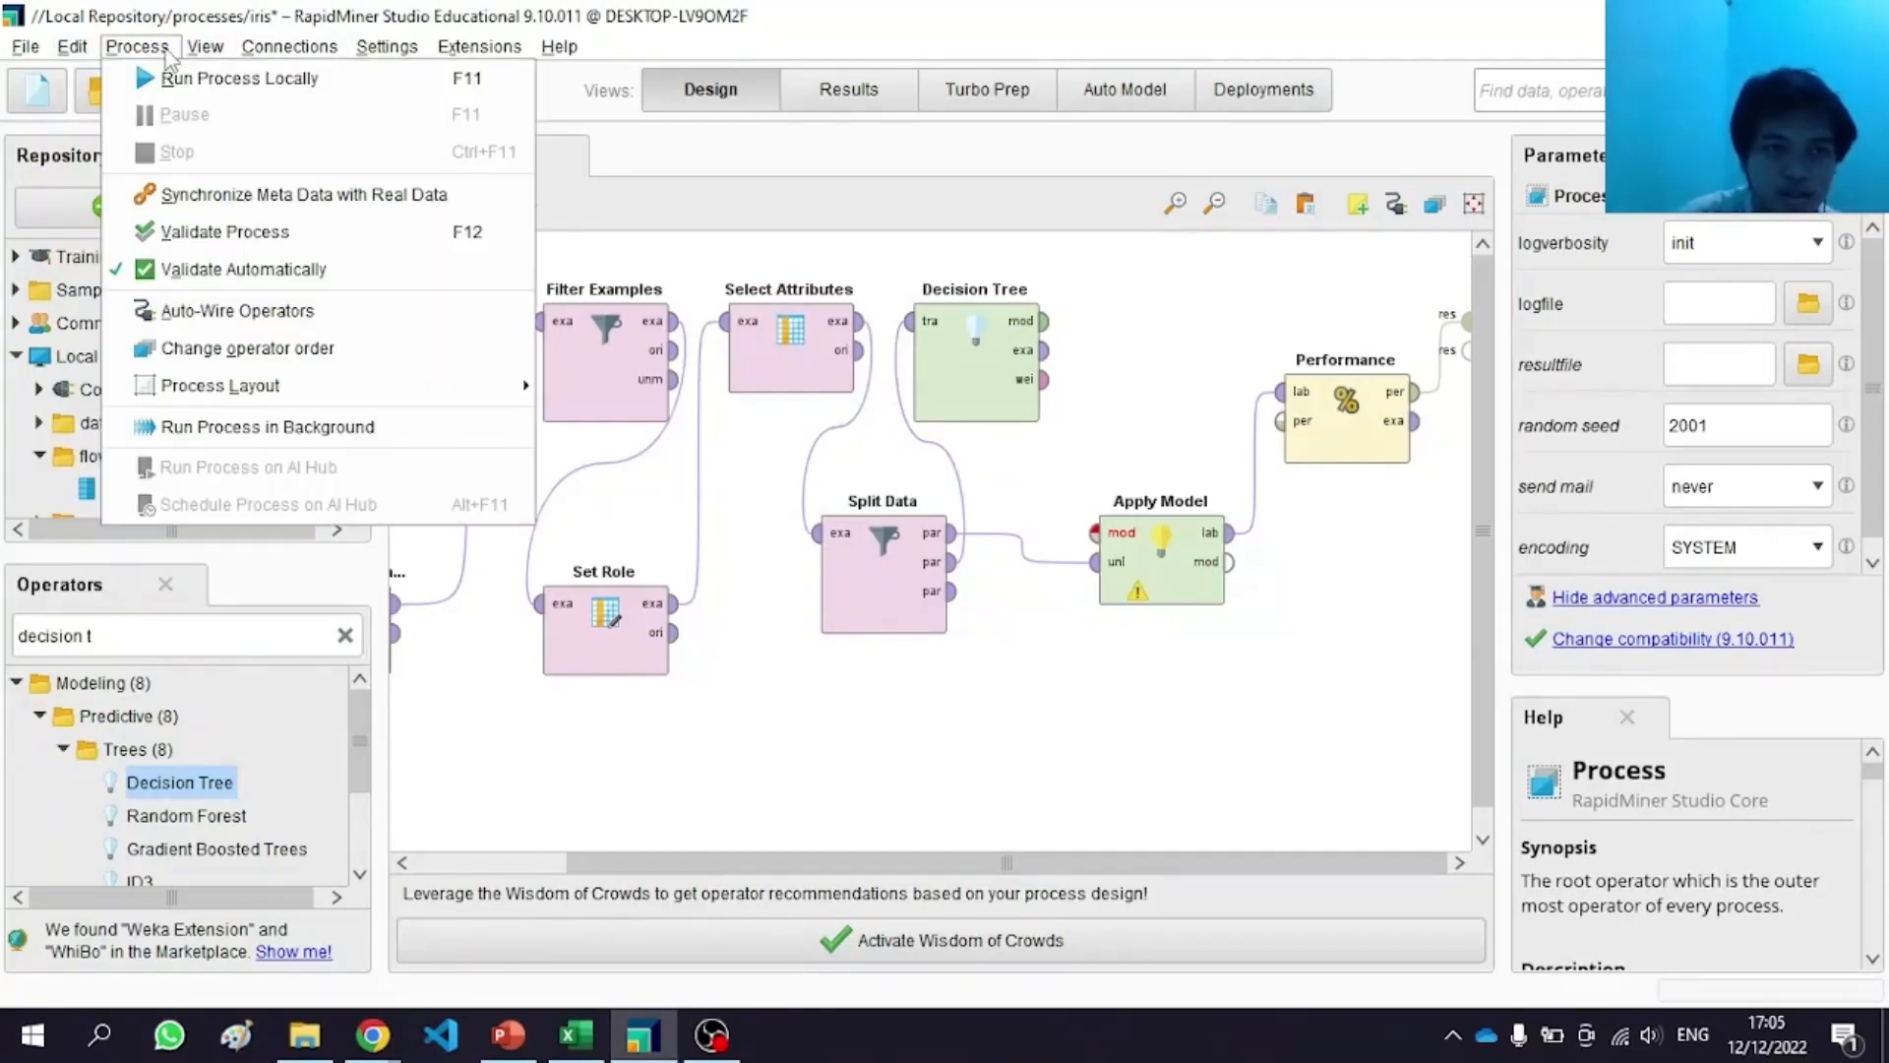
pyautogui.click(24, 48)
pyautogui.moveTo(197, 153)
pyautogui.click(423, 194)
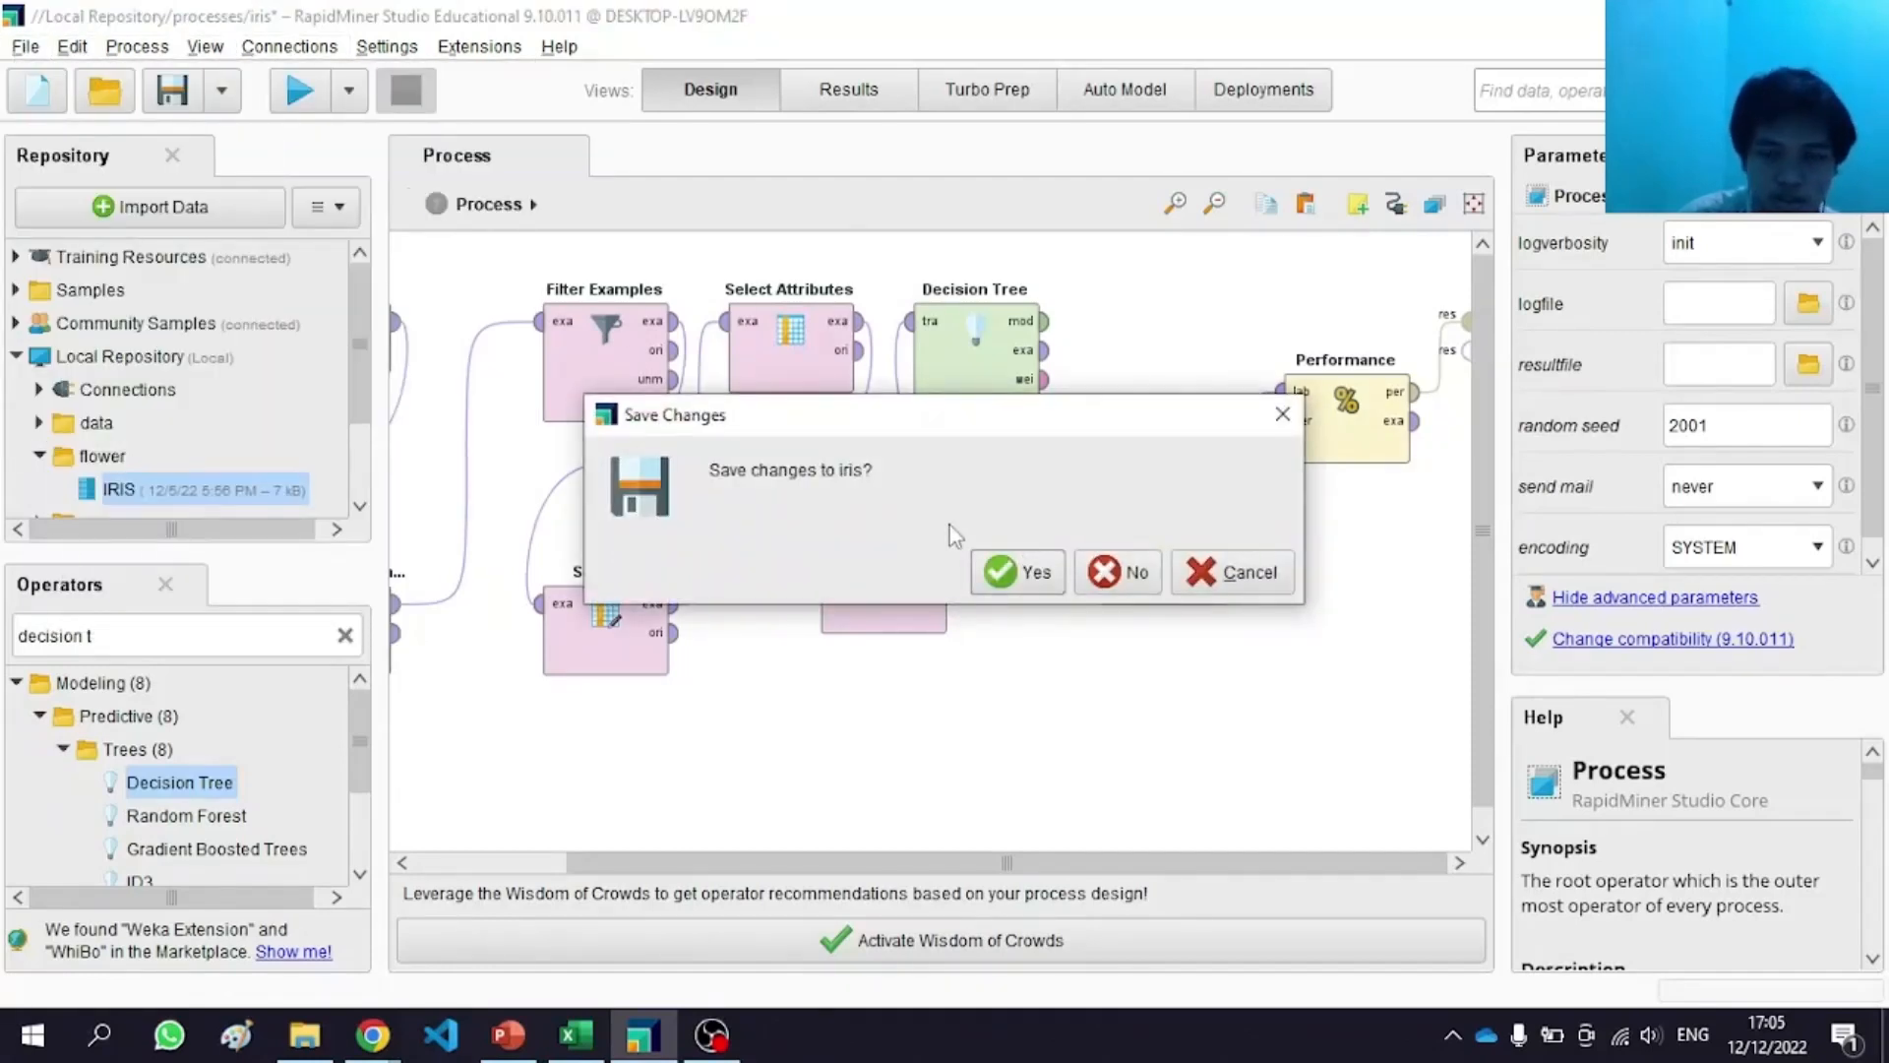
pyautogui.click(1026, 585)
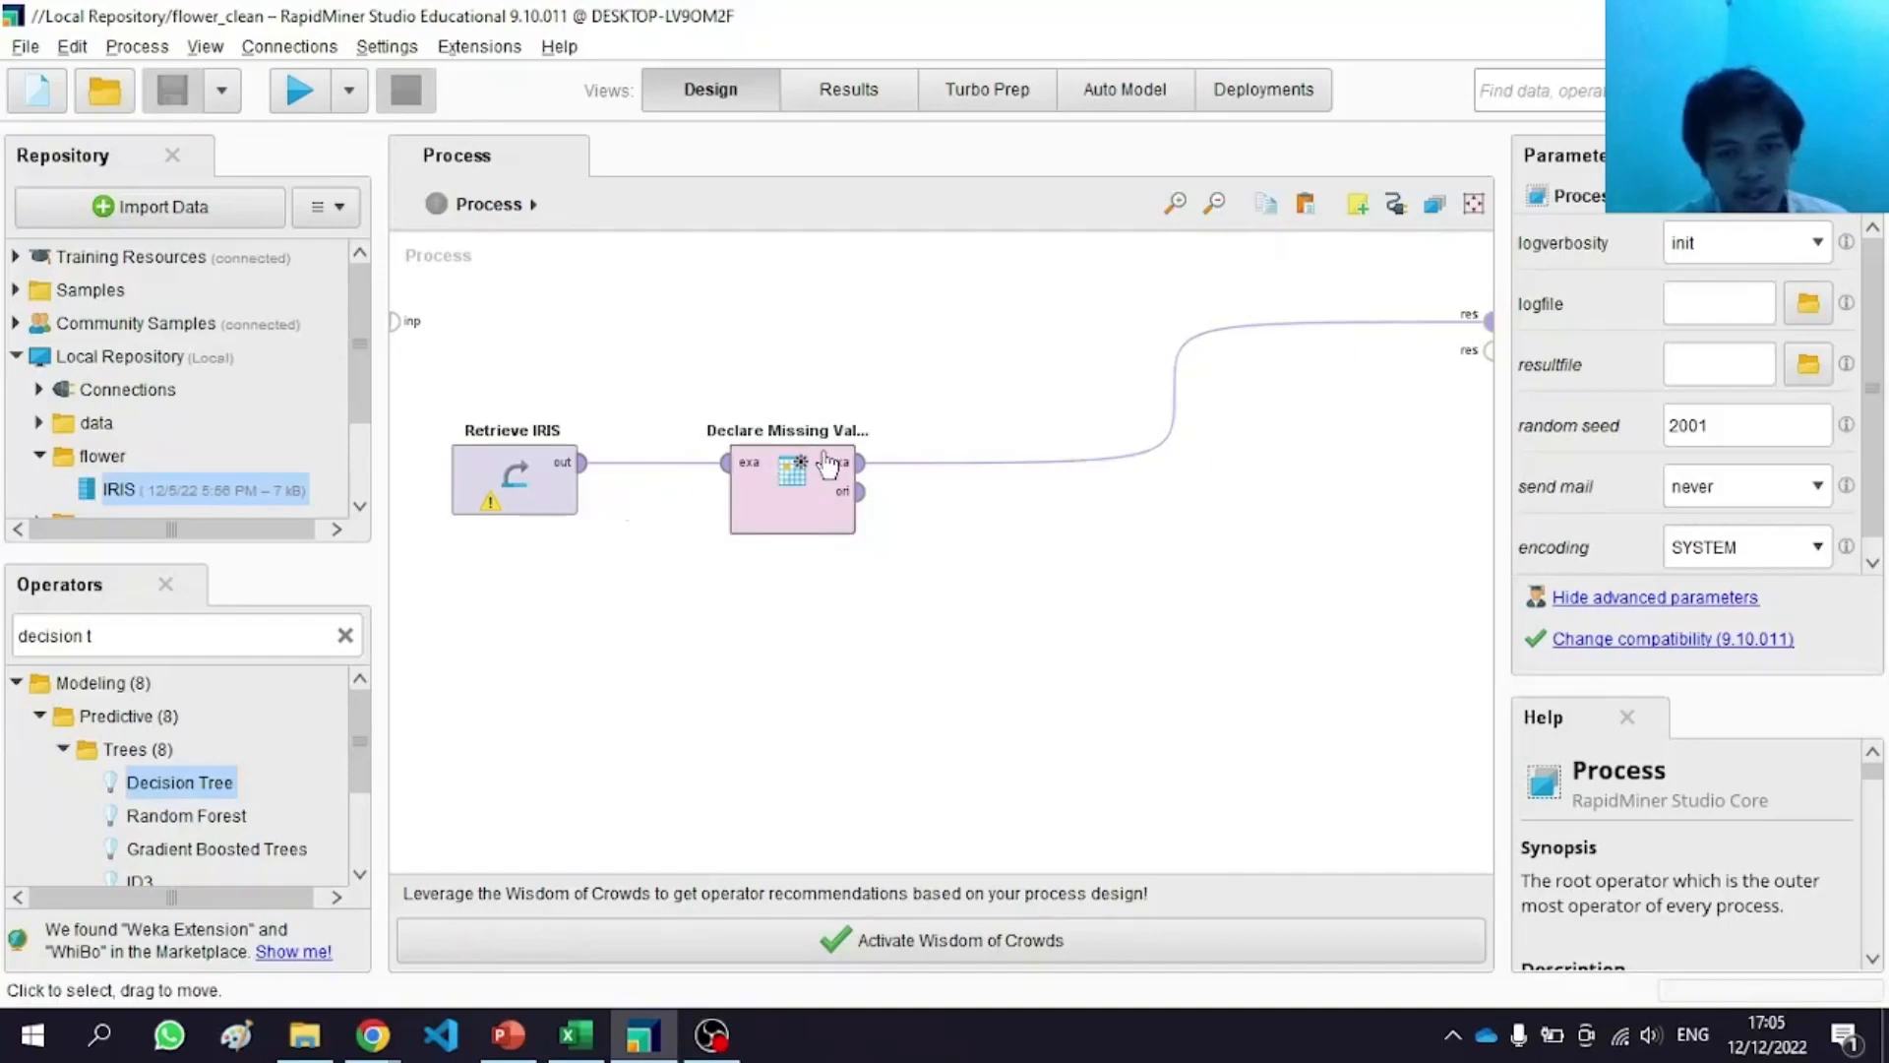
# Step: Check the Declare Missing Value operator's parameters, keeping the attribute filter type at all
pyautogui.click(803, 487)
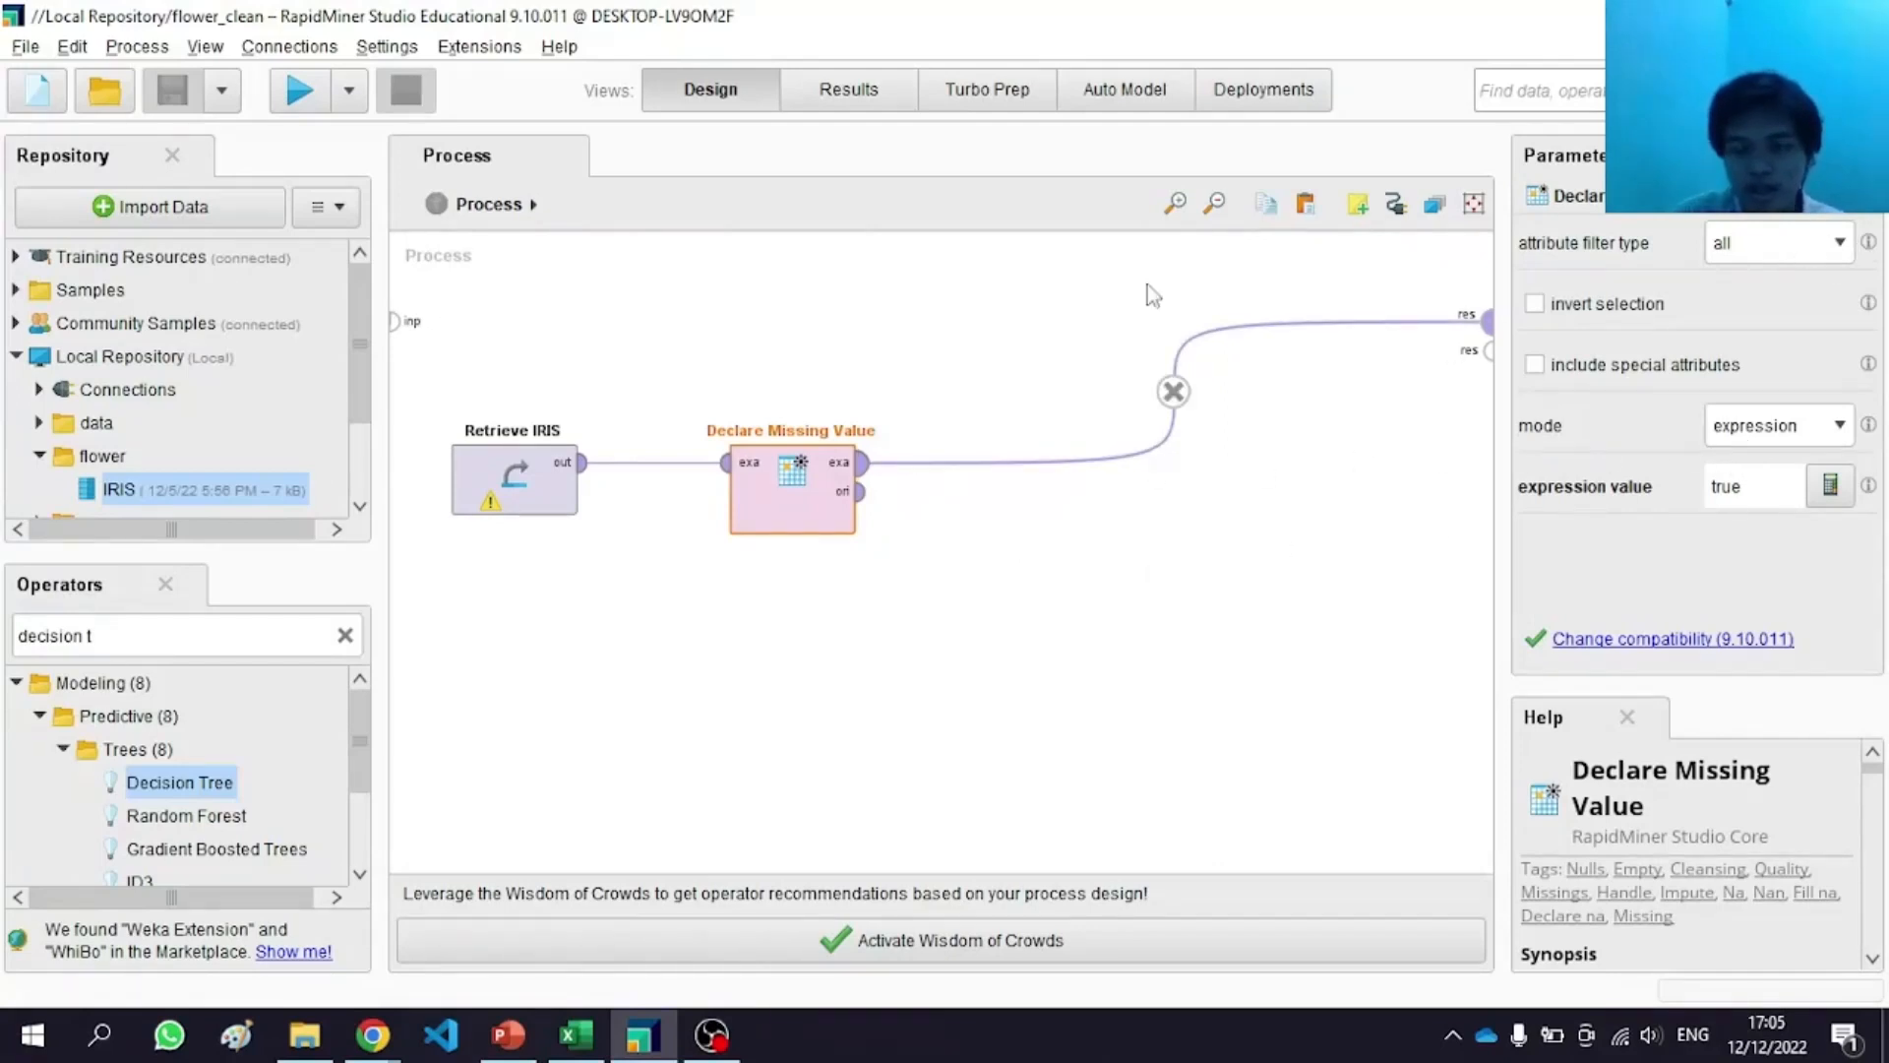
pyautogui.click(1763, 226)
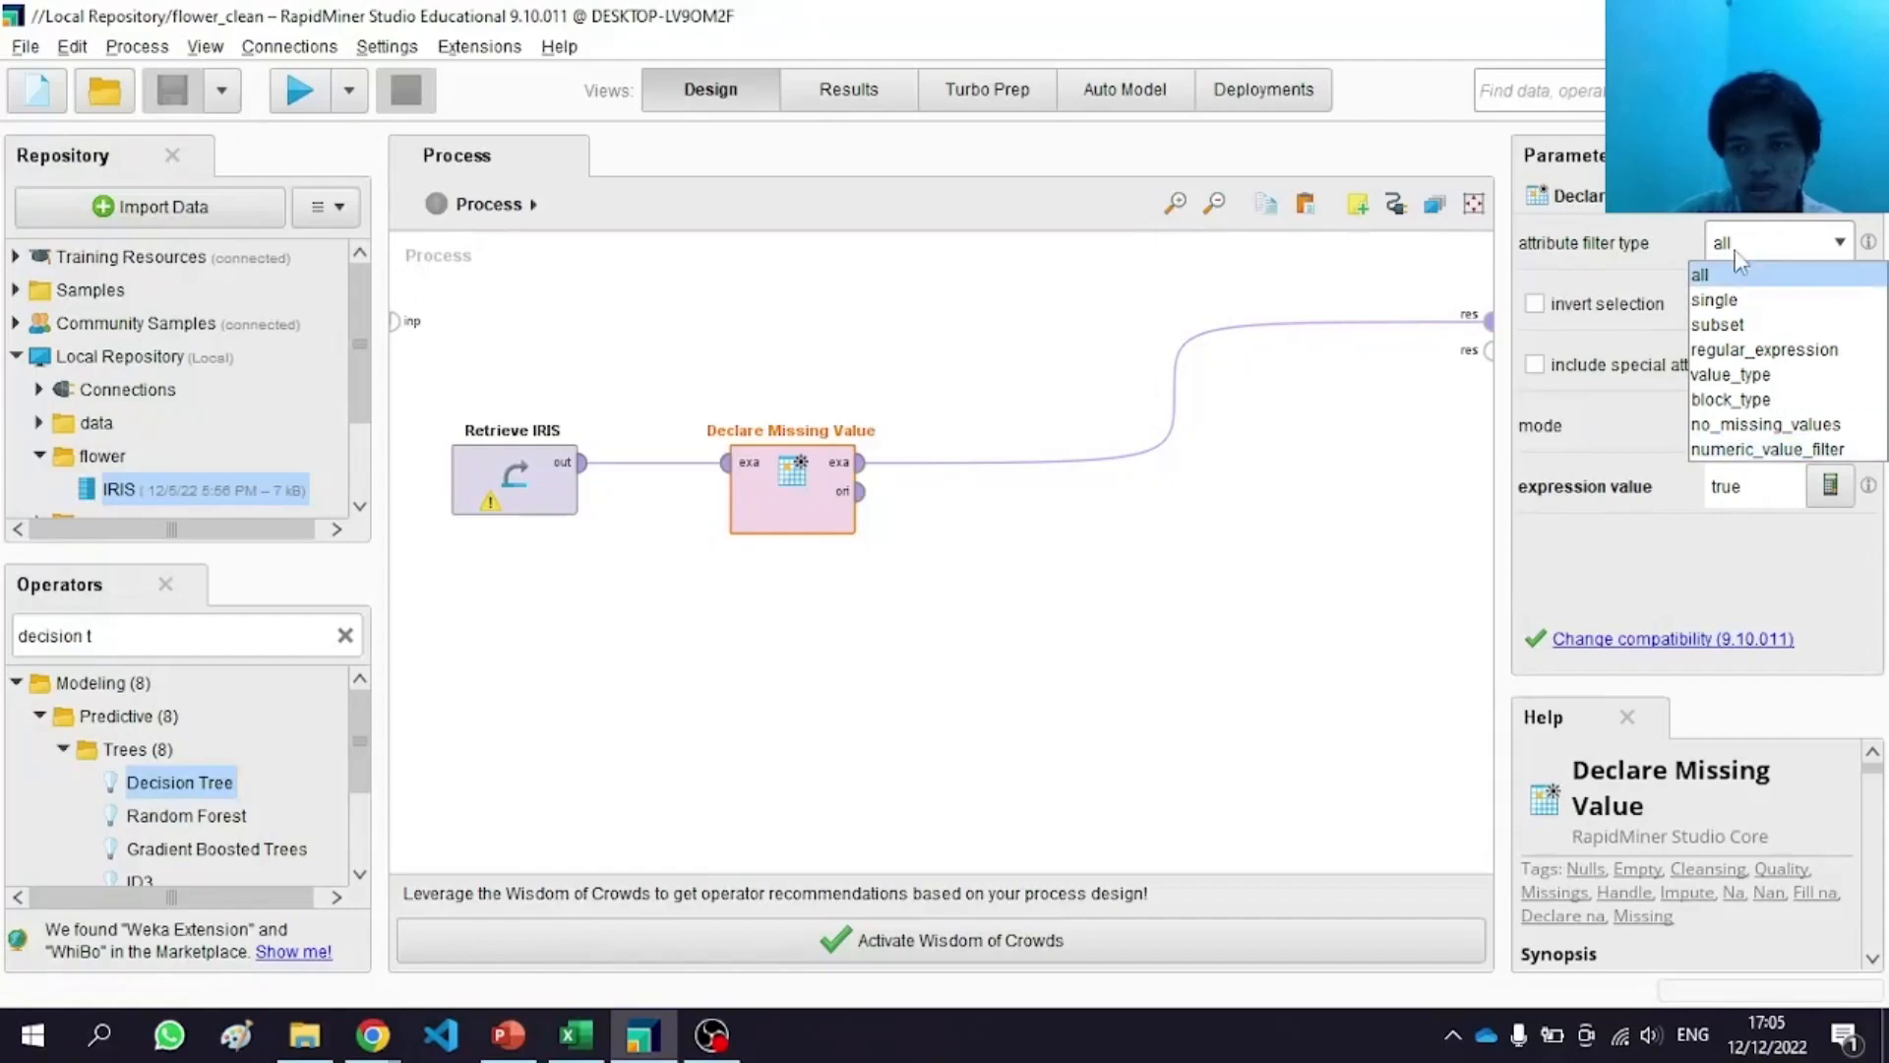
pyautogui.click(1739, 267)
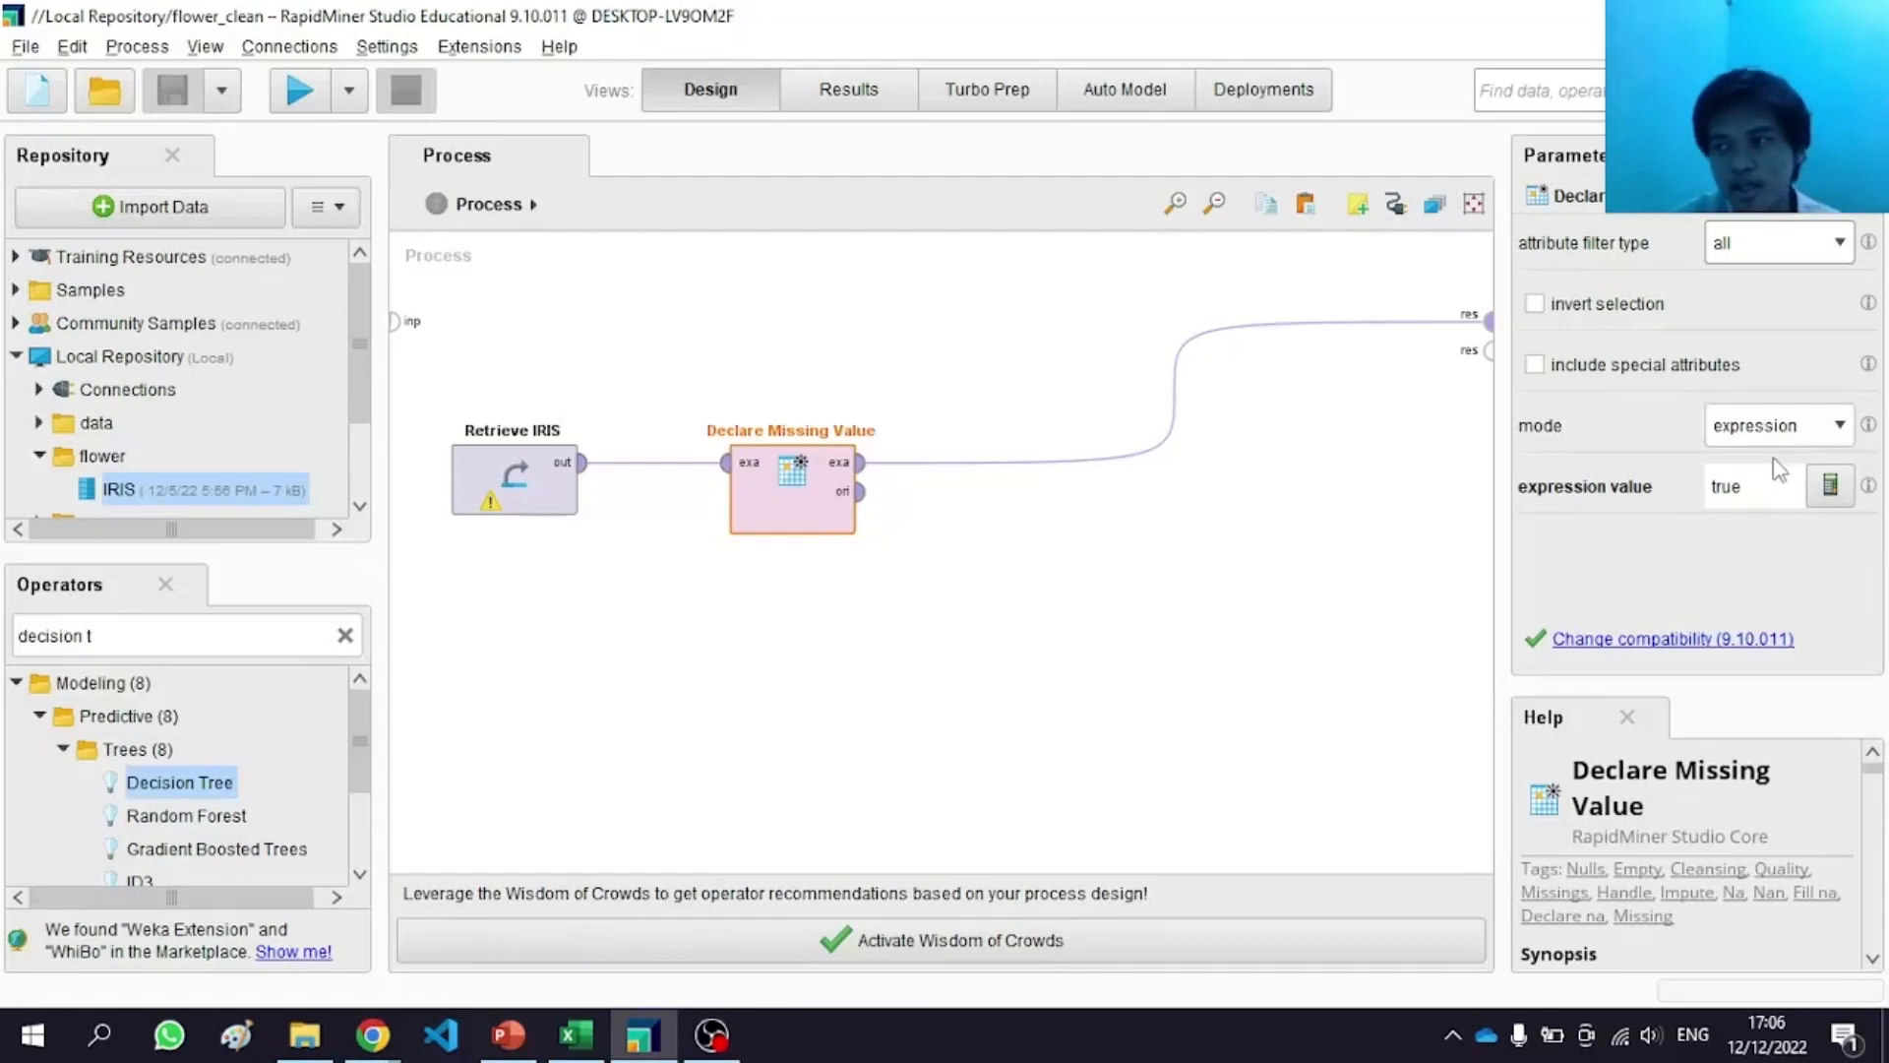
pyautogui.click(995, 510)
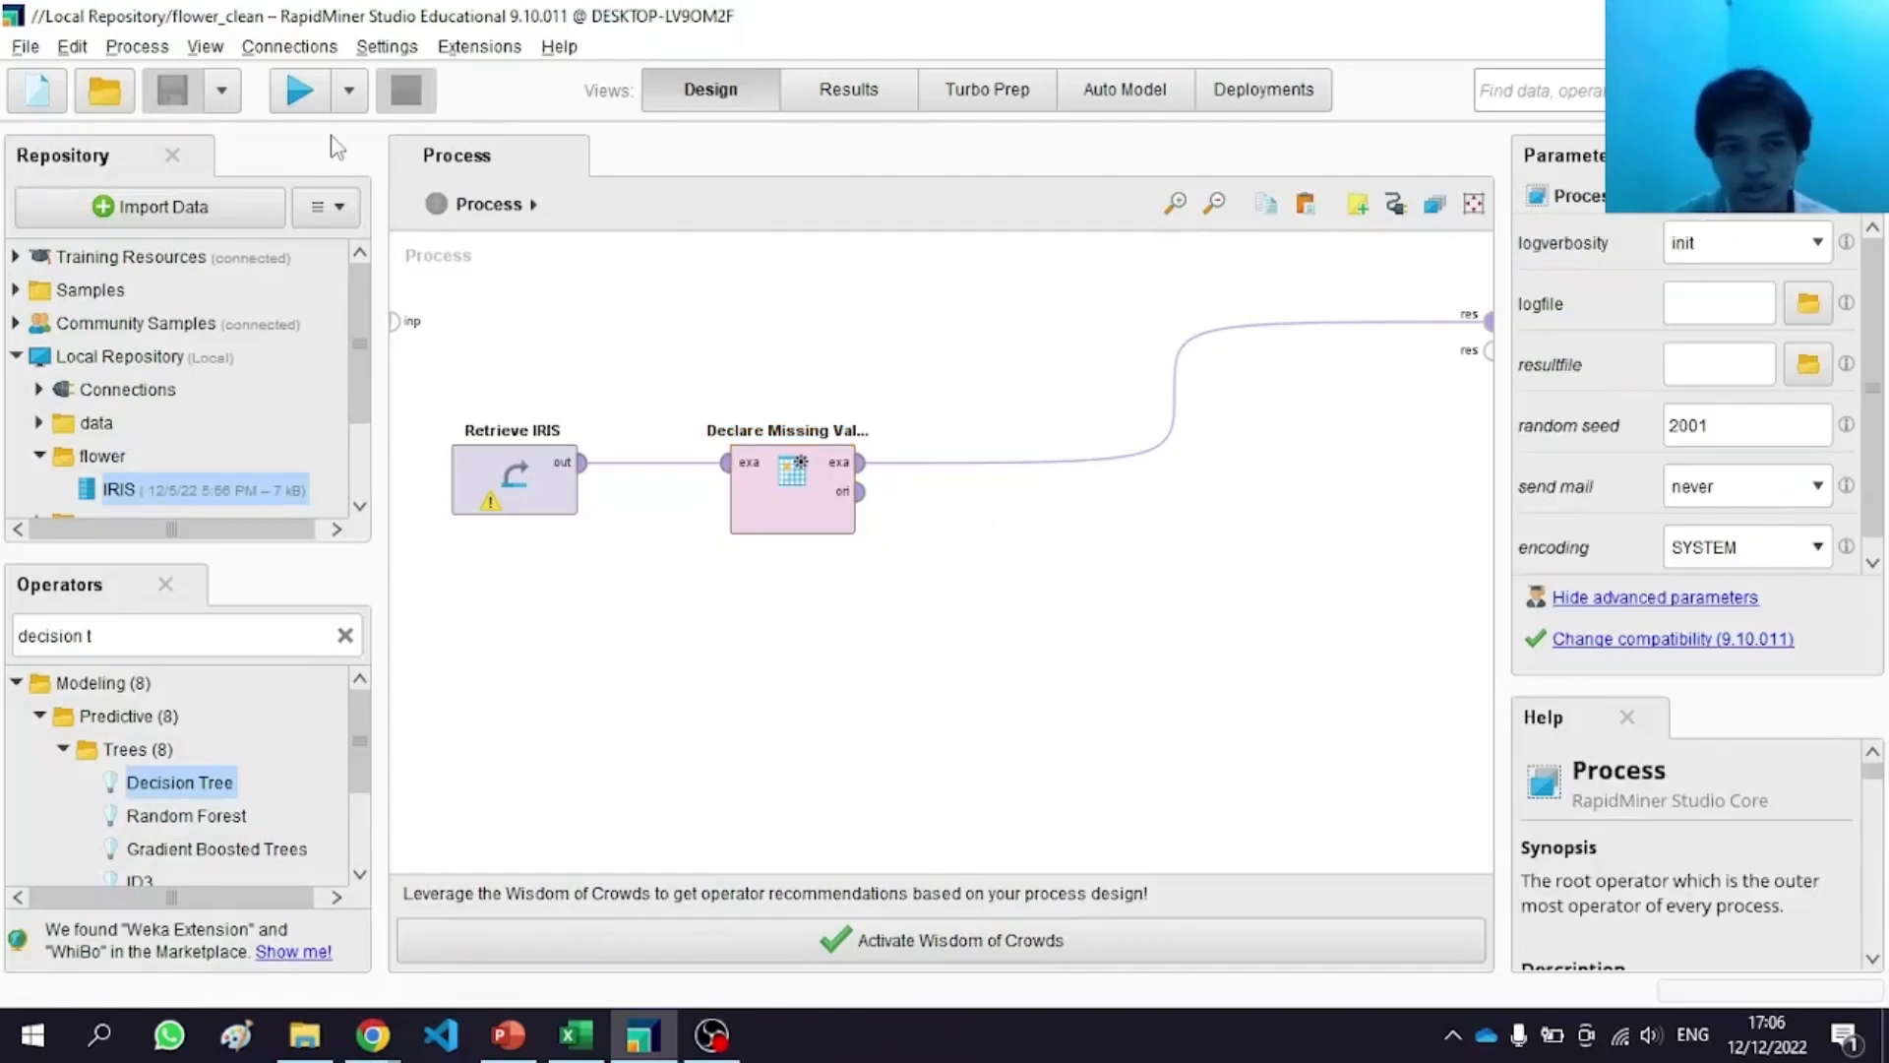
# Step: Run the flower_clean process, look over the Declare Missing Value results, and return to the process design
pyautogui.click(303, 92)
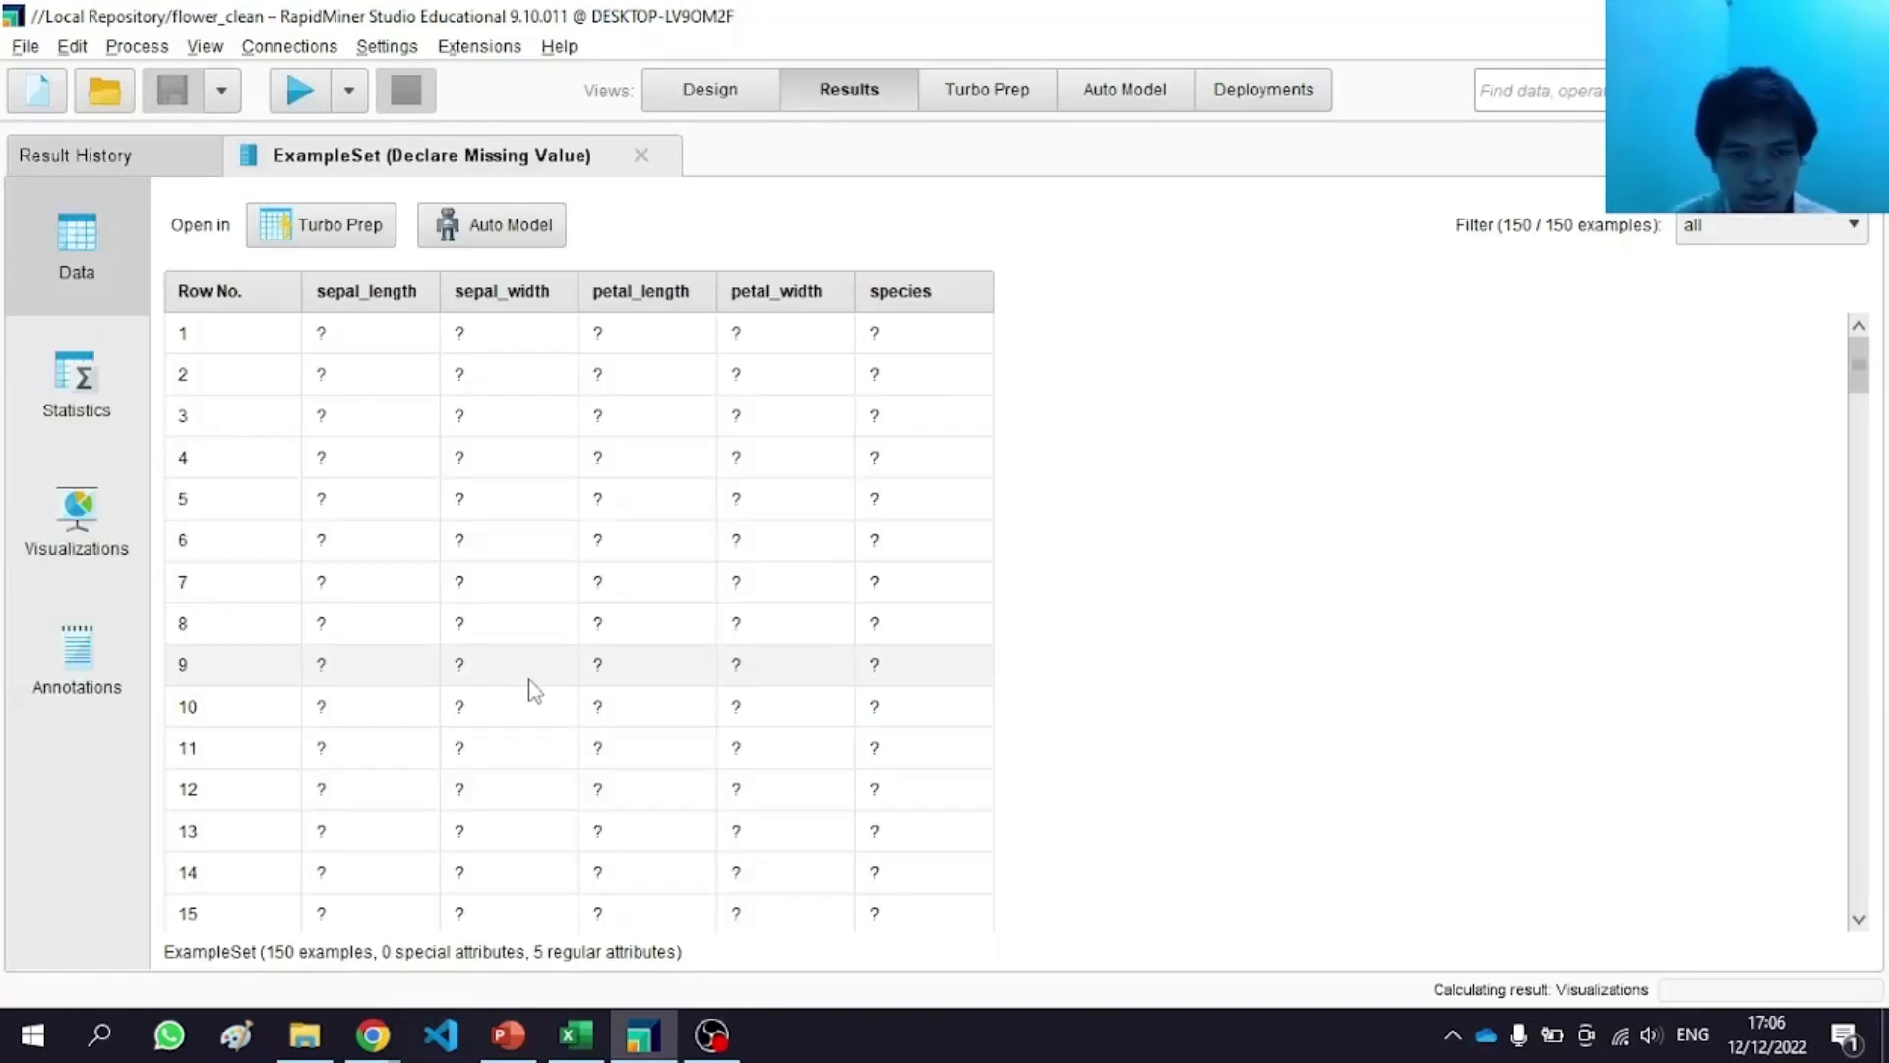
pyautogui.scroll(-2, 526, 684)
pyautogui.moveTo(1859, 394); pyautogui.dragTo(1821, 399)
pyautogui.click(663, 98)
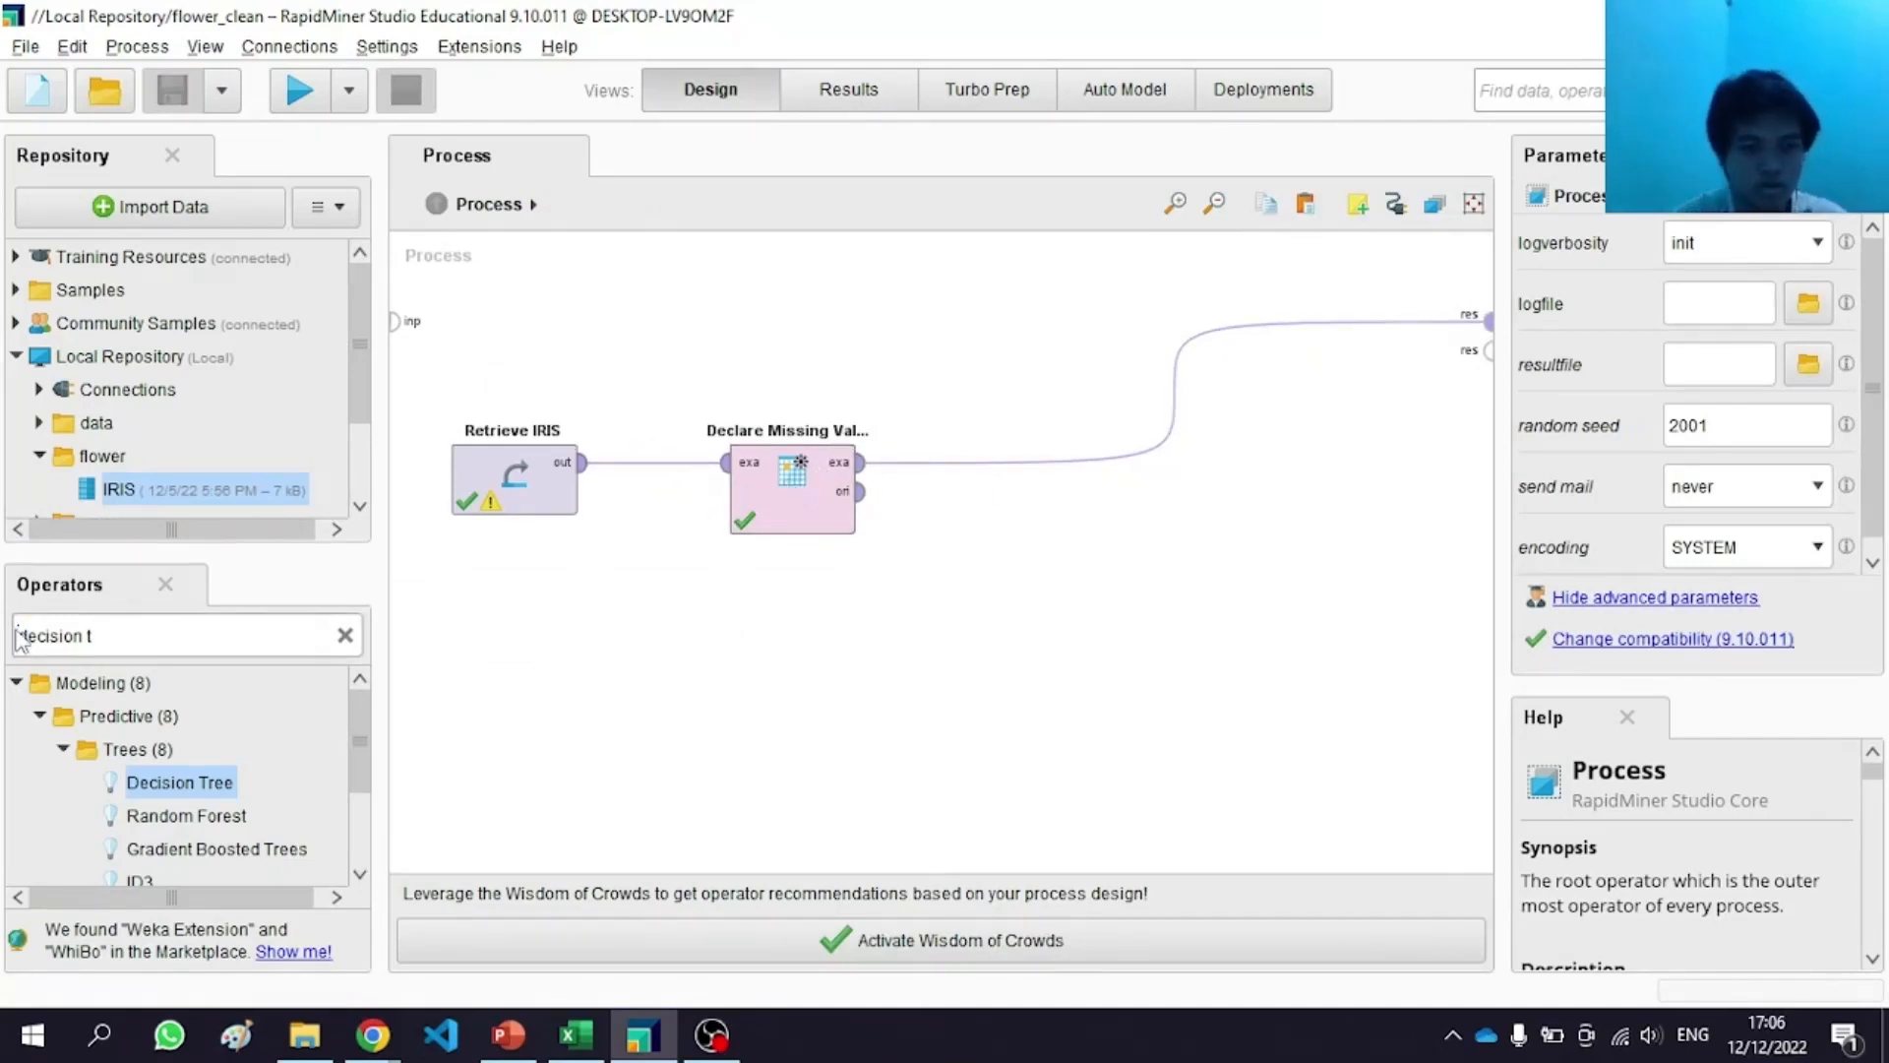
# Step: Find the outlier operators and add Detect Outlier (Distances) to the process below Declare Missing Value
pyautogui.write('outlier')
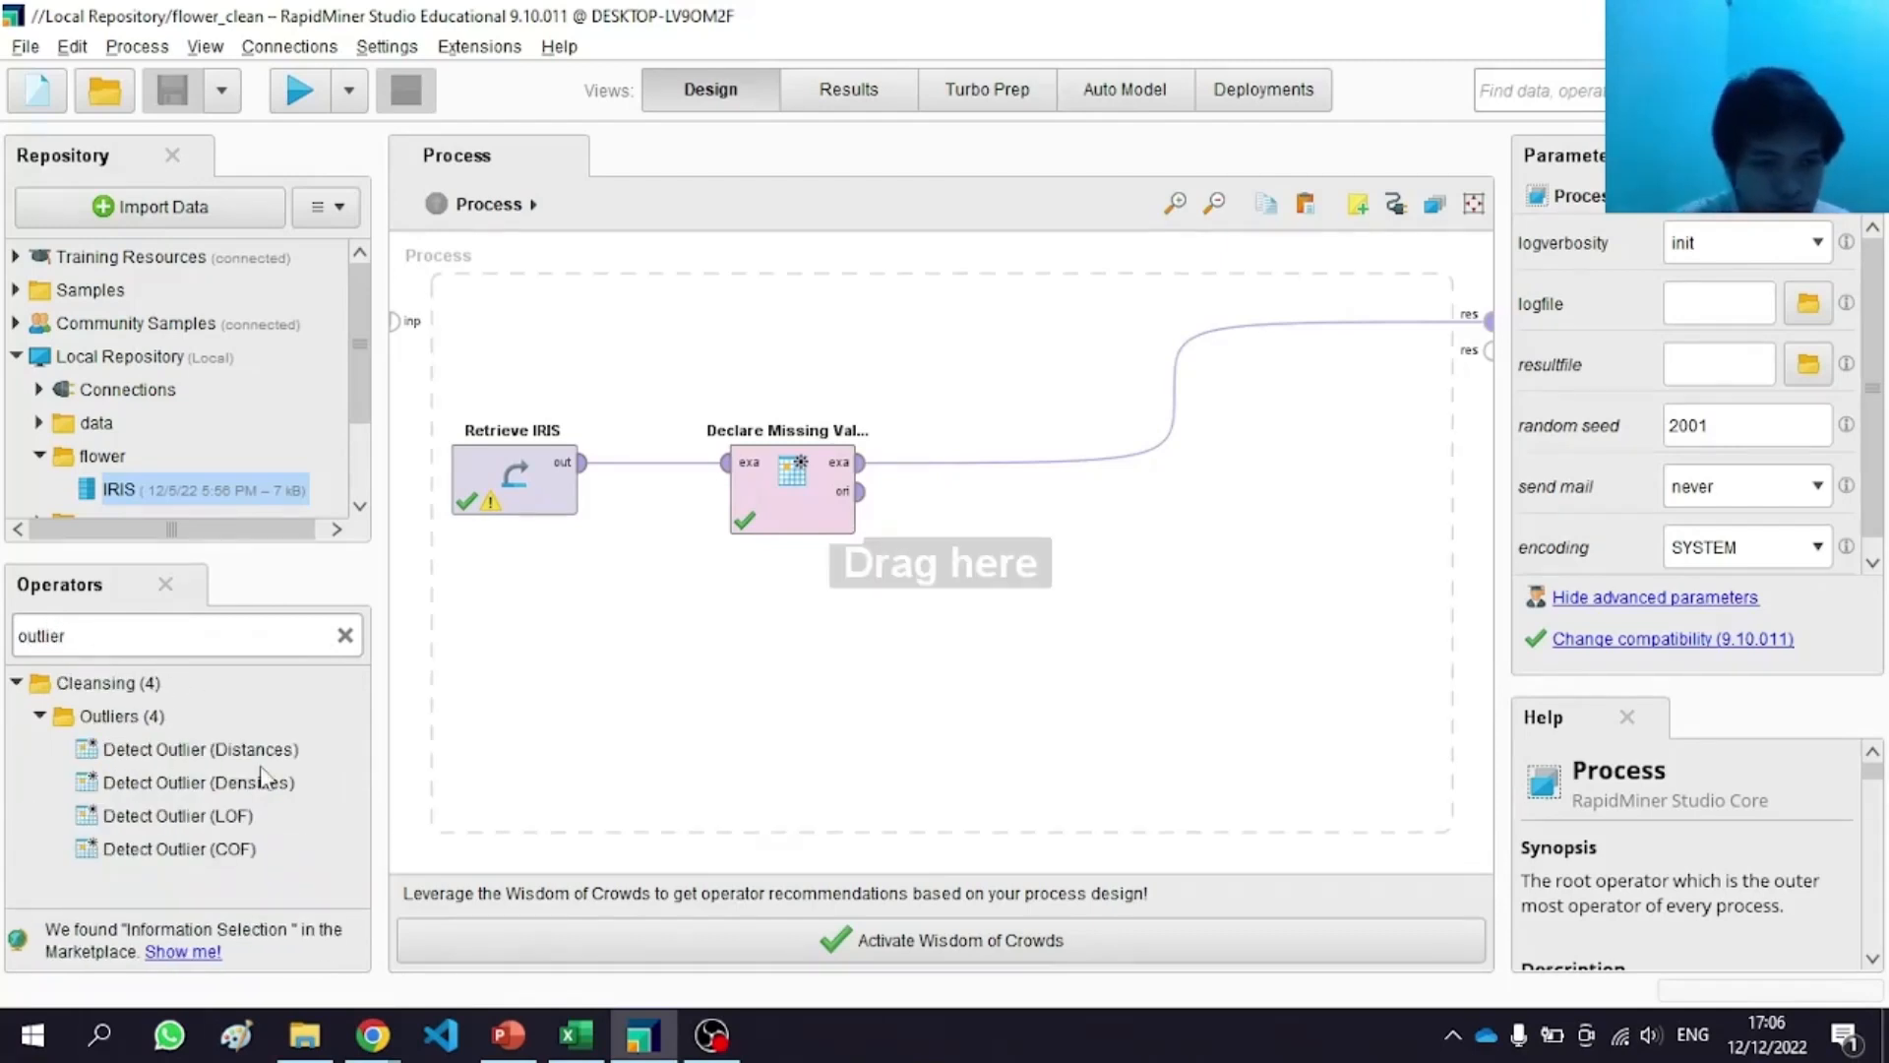
pyautogui.moveTo(262, 756); pyautogui.dragTo(399, 762)
pyautogui.moveTo(825, 700); pyautogui.dragTo(825, 702)
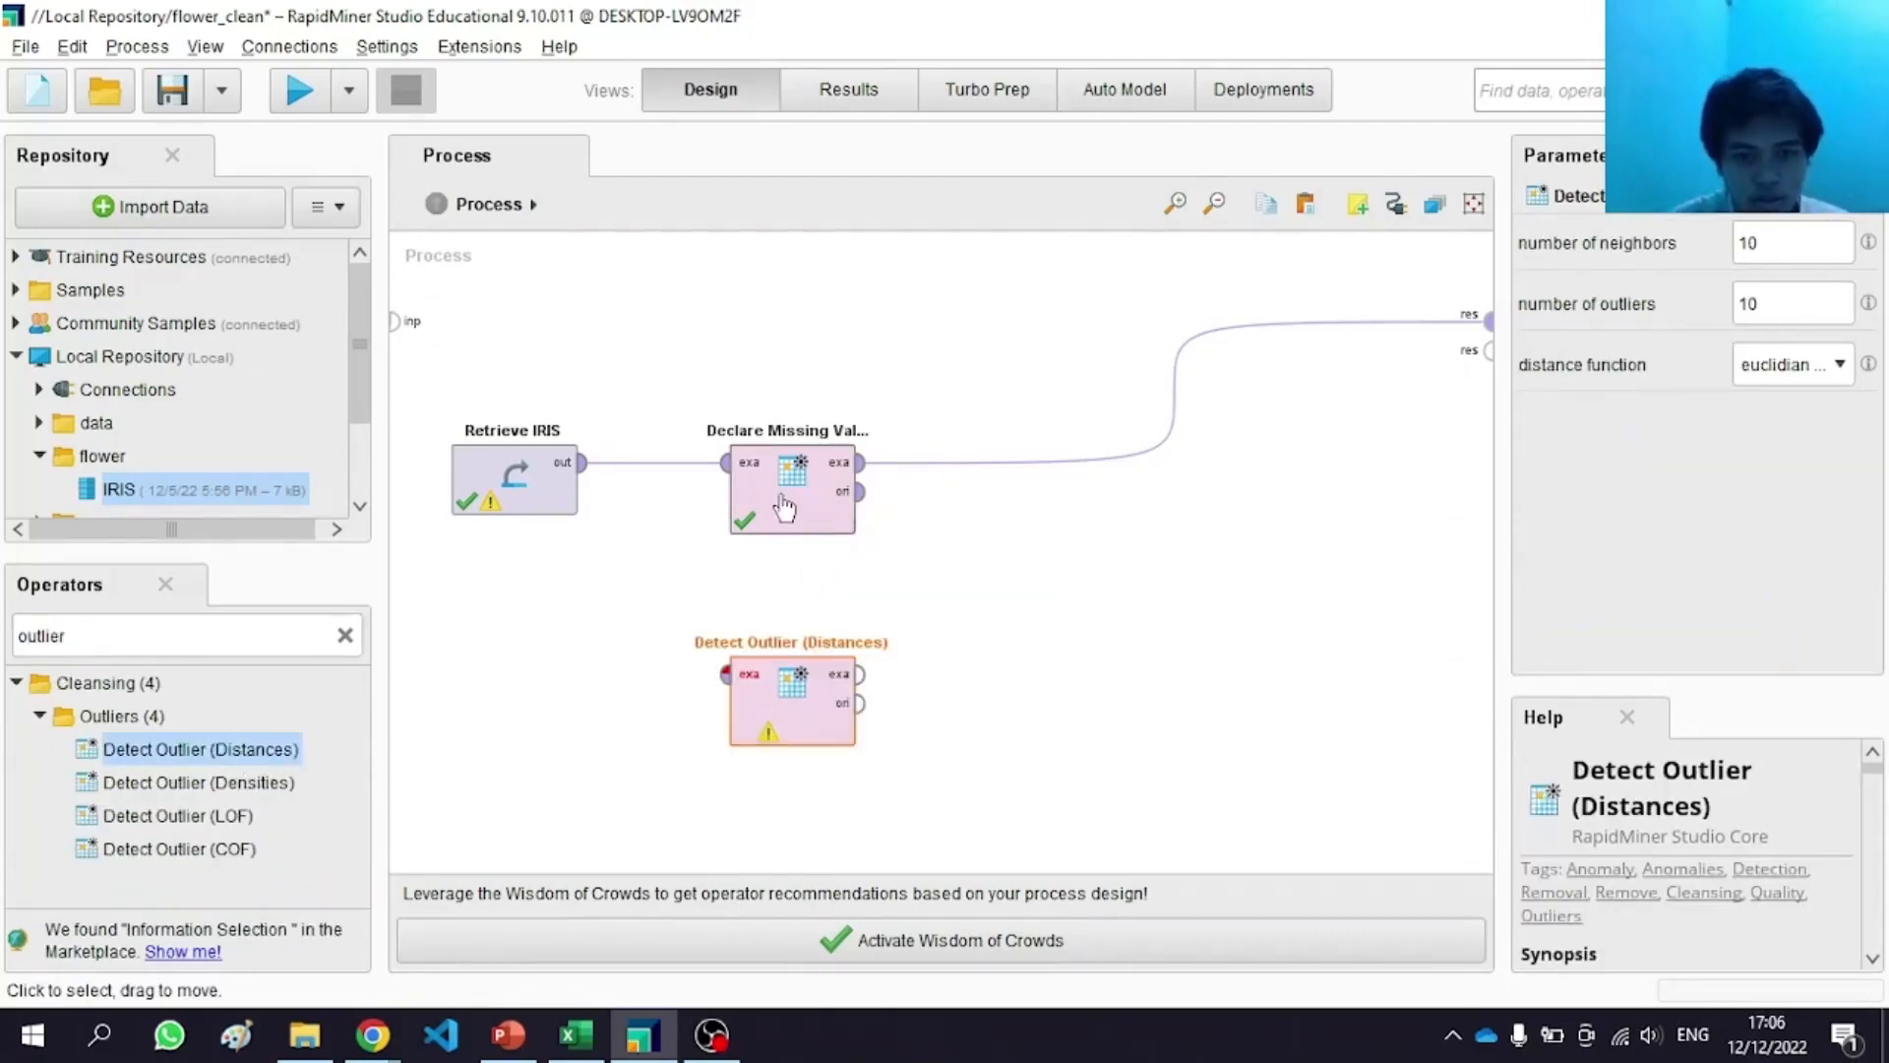
# Step: Delete the Declare Missing Value operator and move Detect Outlier (Distances) up beside Retrieve IRIS
pyautogui.click(784, 506)
pyautogui.rightClick(781, 504)
pyautogui.click(943, 809)
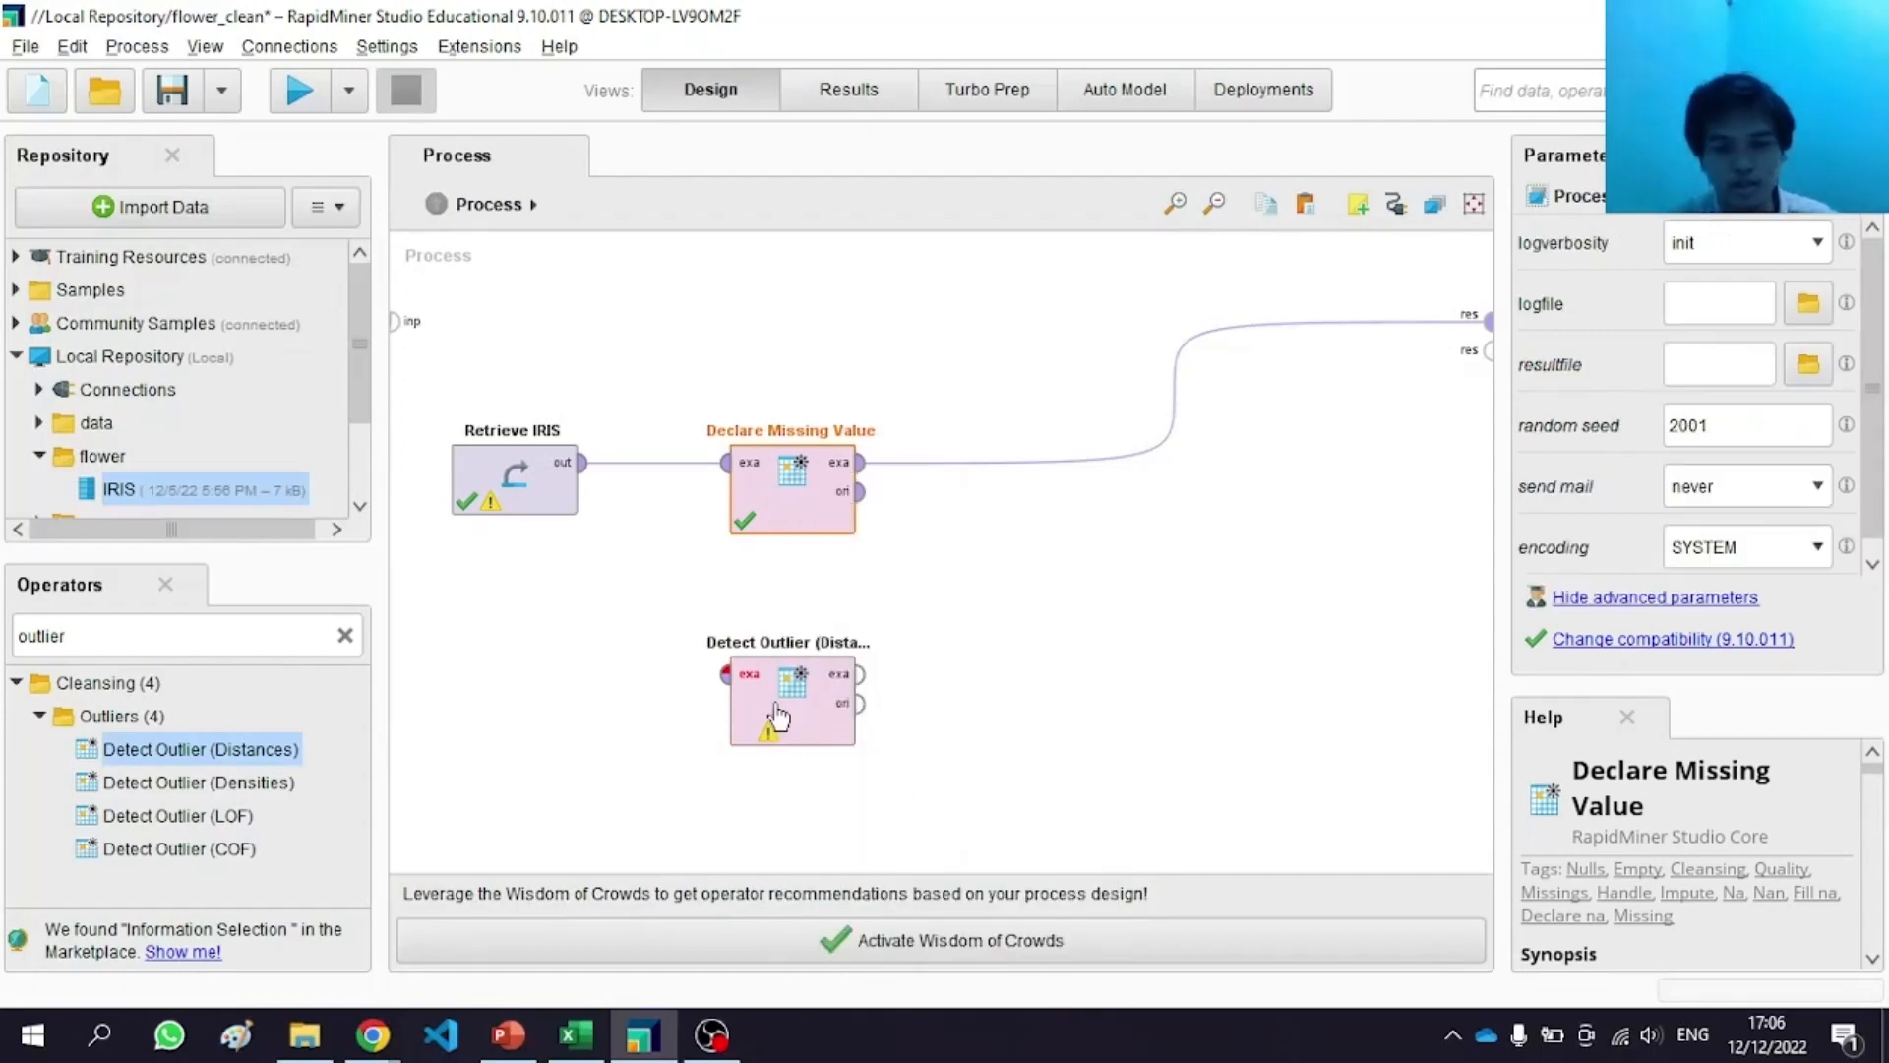
pyautogui.moveTo(777, 717); pyautogui.dragTo(777, 574)
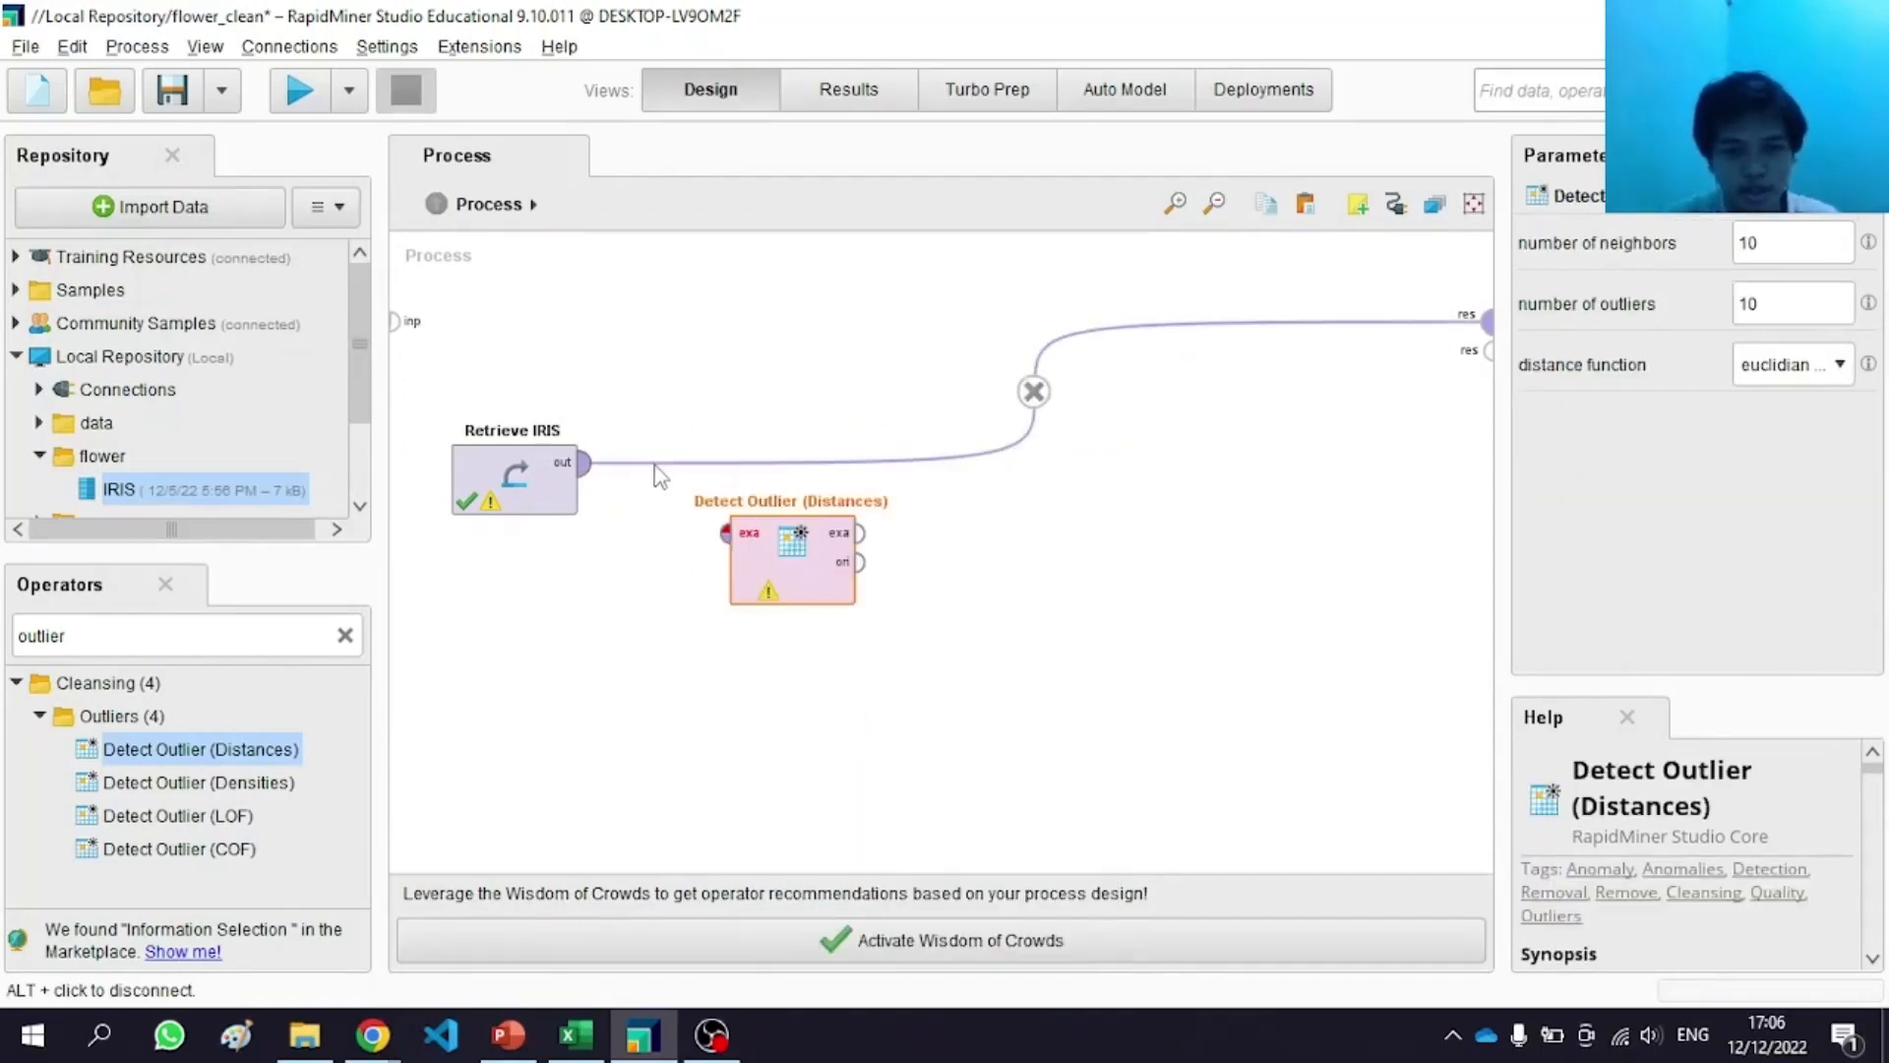
# Step: Remove the direct link from Retrieve IRIS to the result, and route the data through Detect Outlier (Distances) to the result port
pyautogui.click(1033, 393)
pyautogui.click(584, 463)
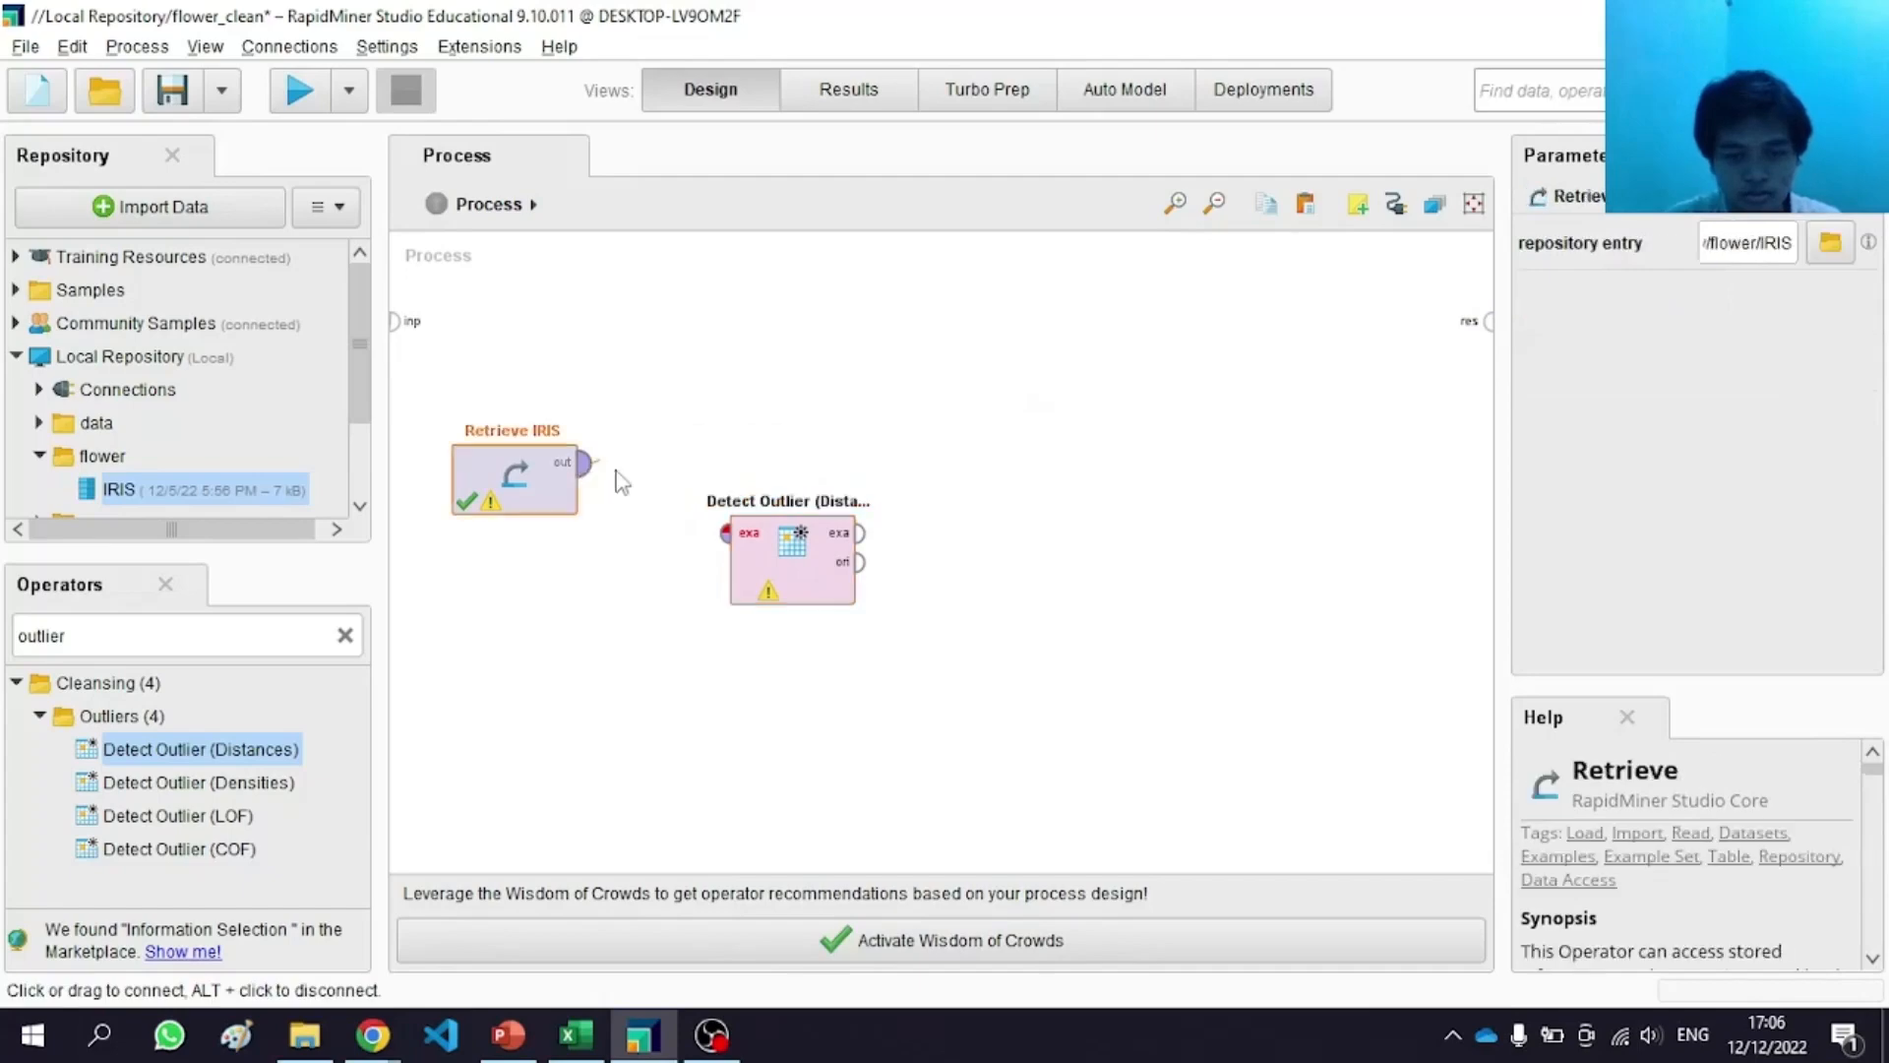
pyautogui.click(746, 536)
pyautogui.click(860, 532)
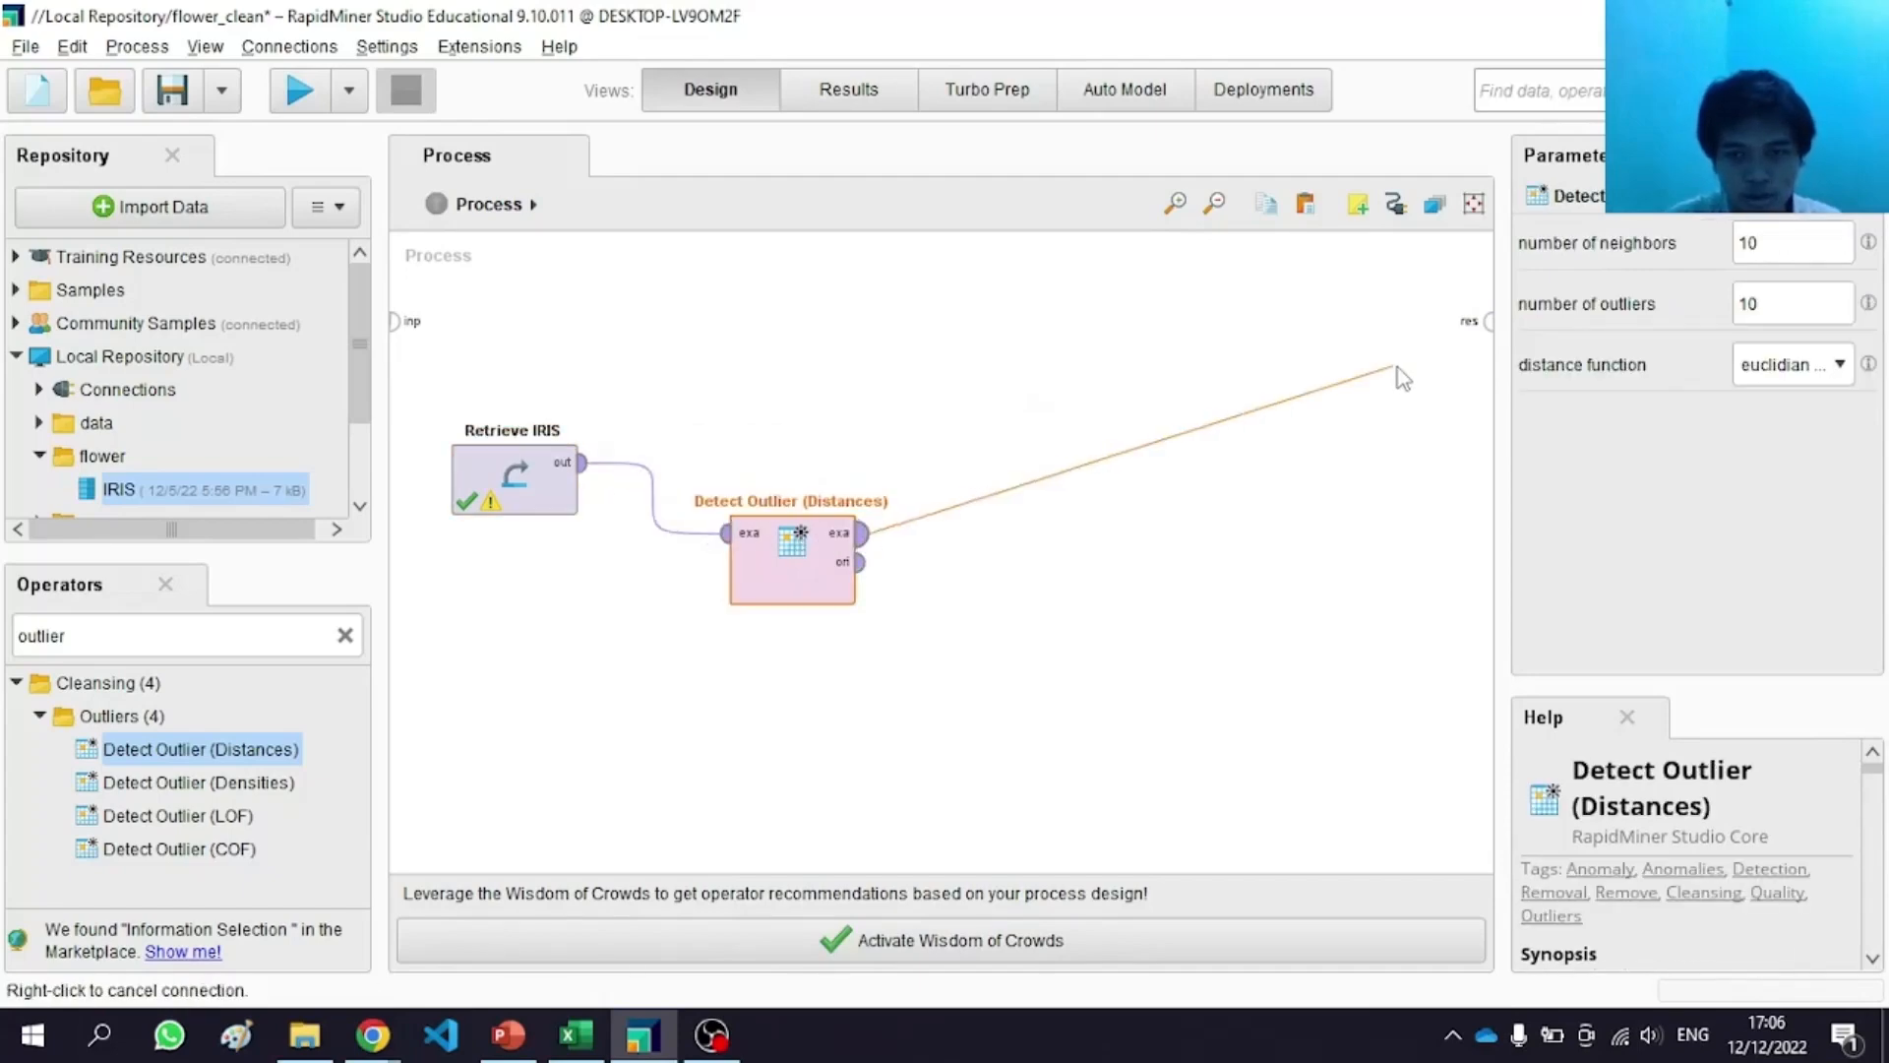
pyautogui.click(1485, 328)
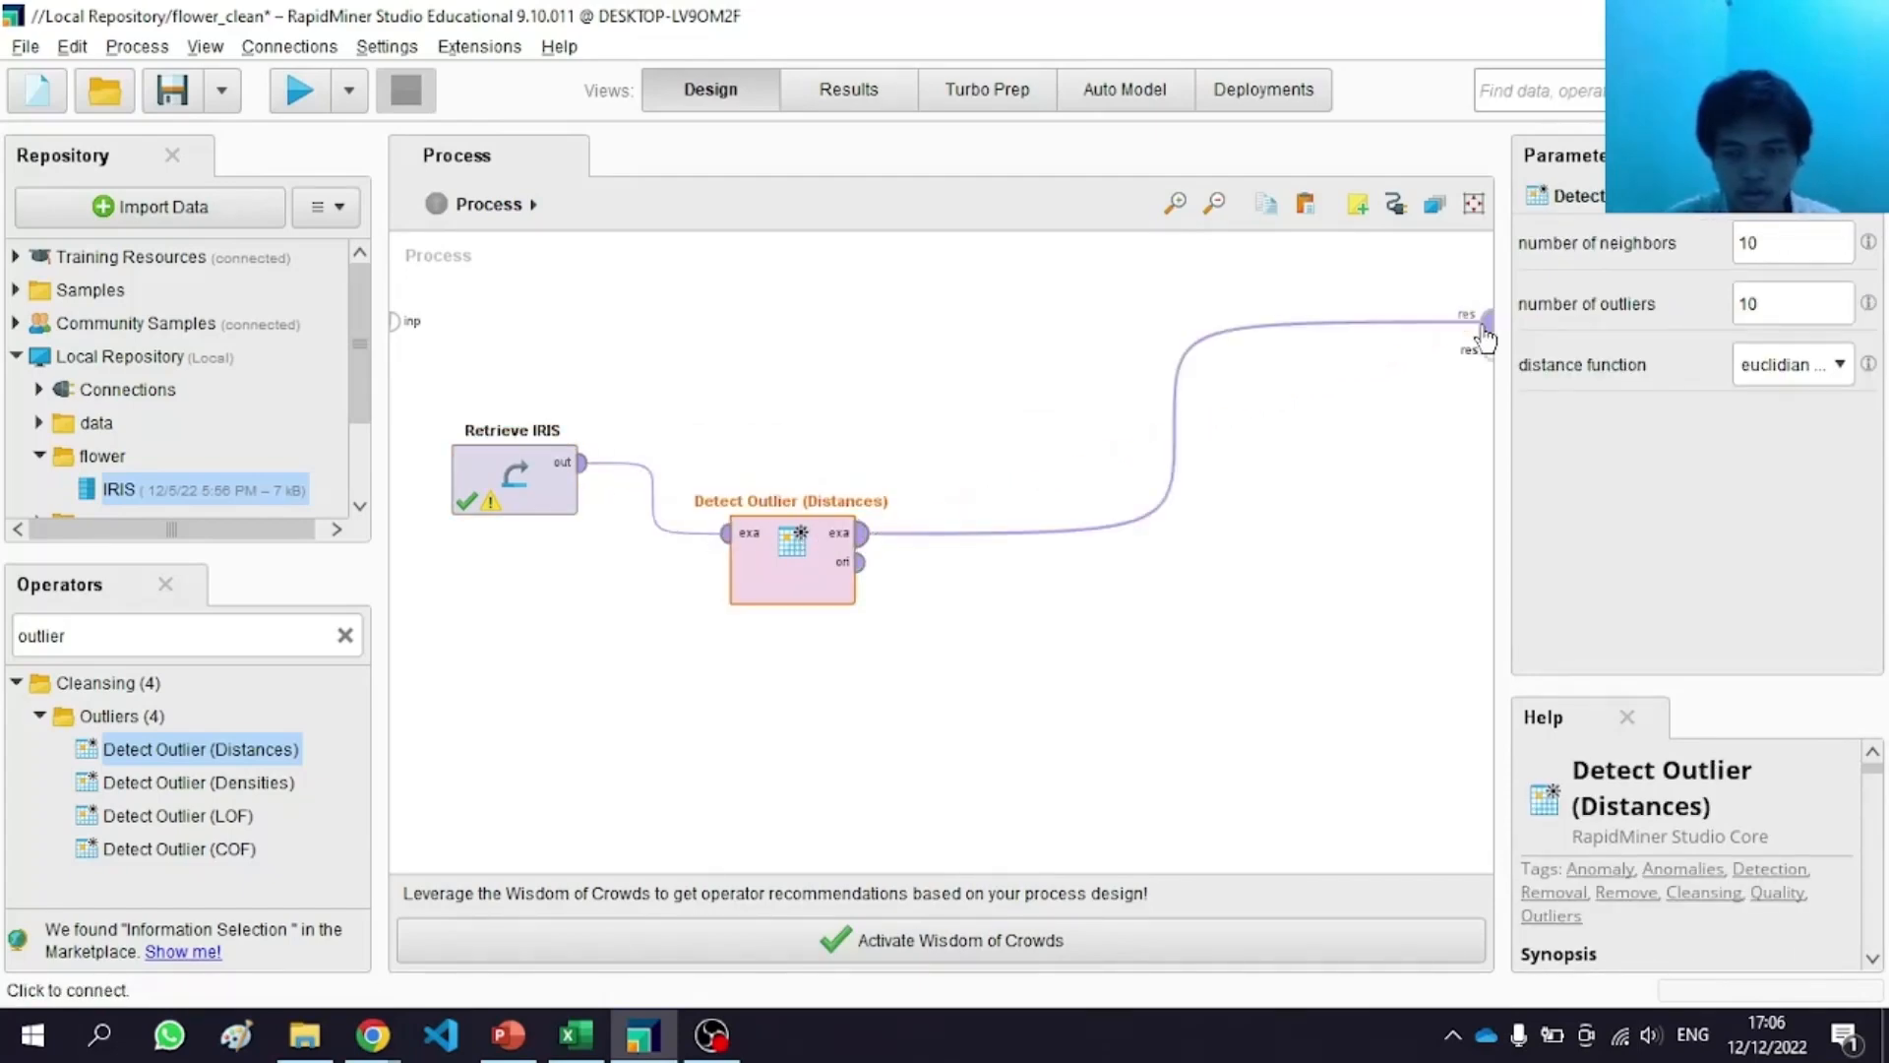
# Step: Run the outlier detection process and look through the outlier column of the resulting ExampleSet
pyautogui.click(293, 100)
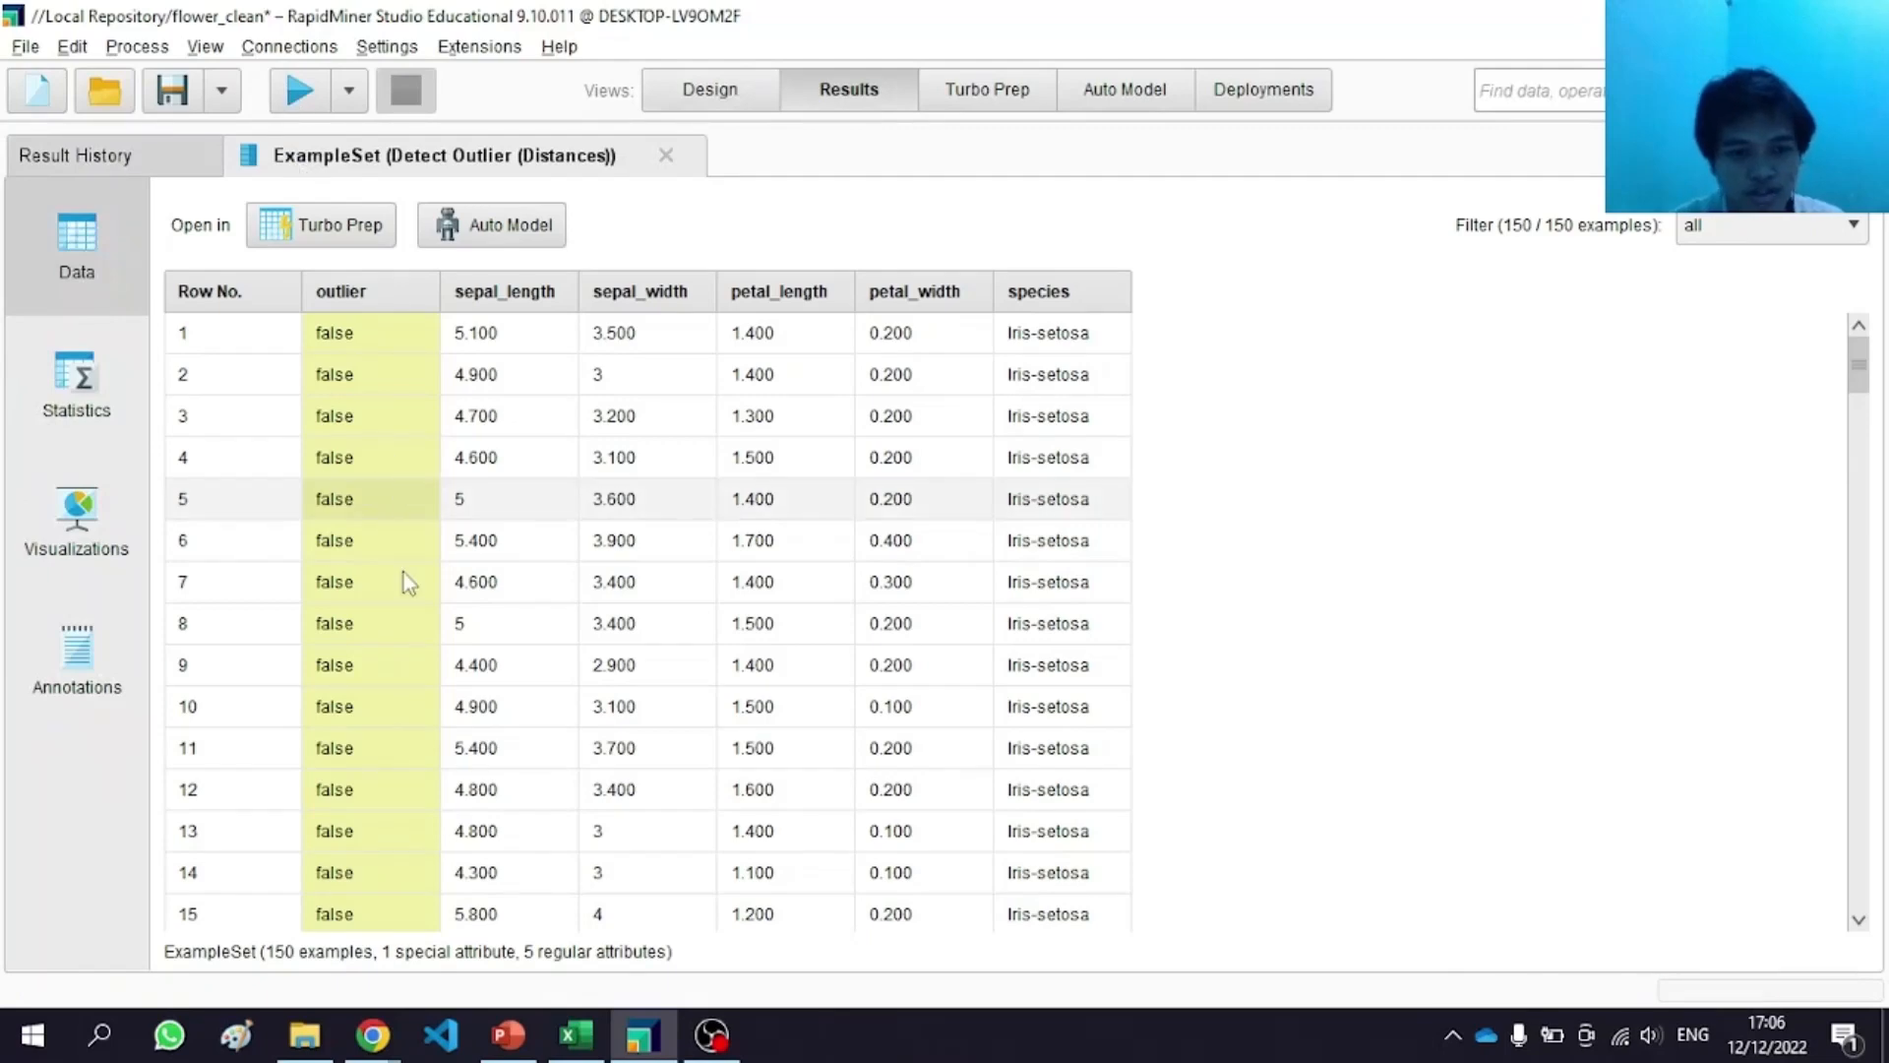
pyautogui.scroll(-6, 1503, 623)
pyautogui.scroll(-3, 1521, 627)
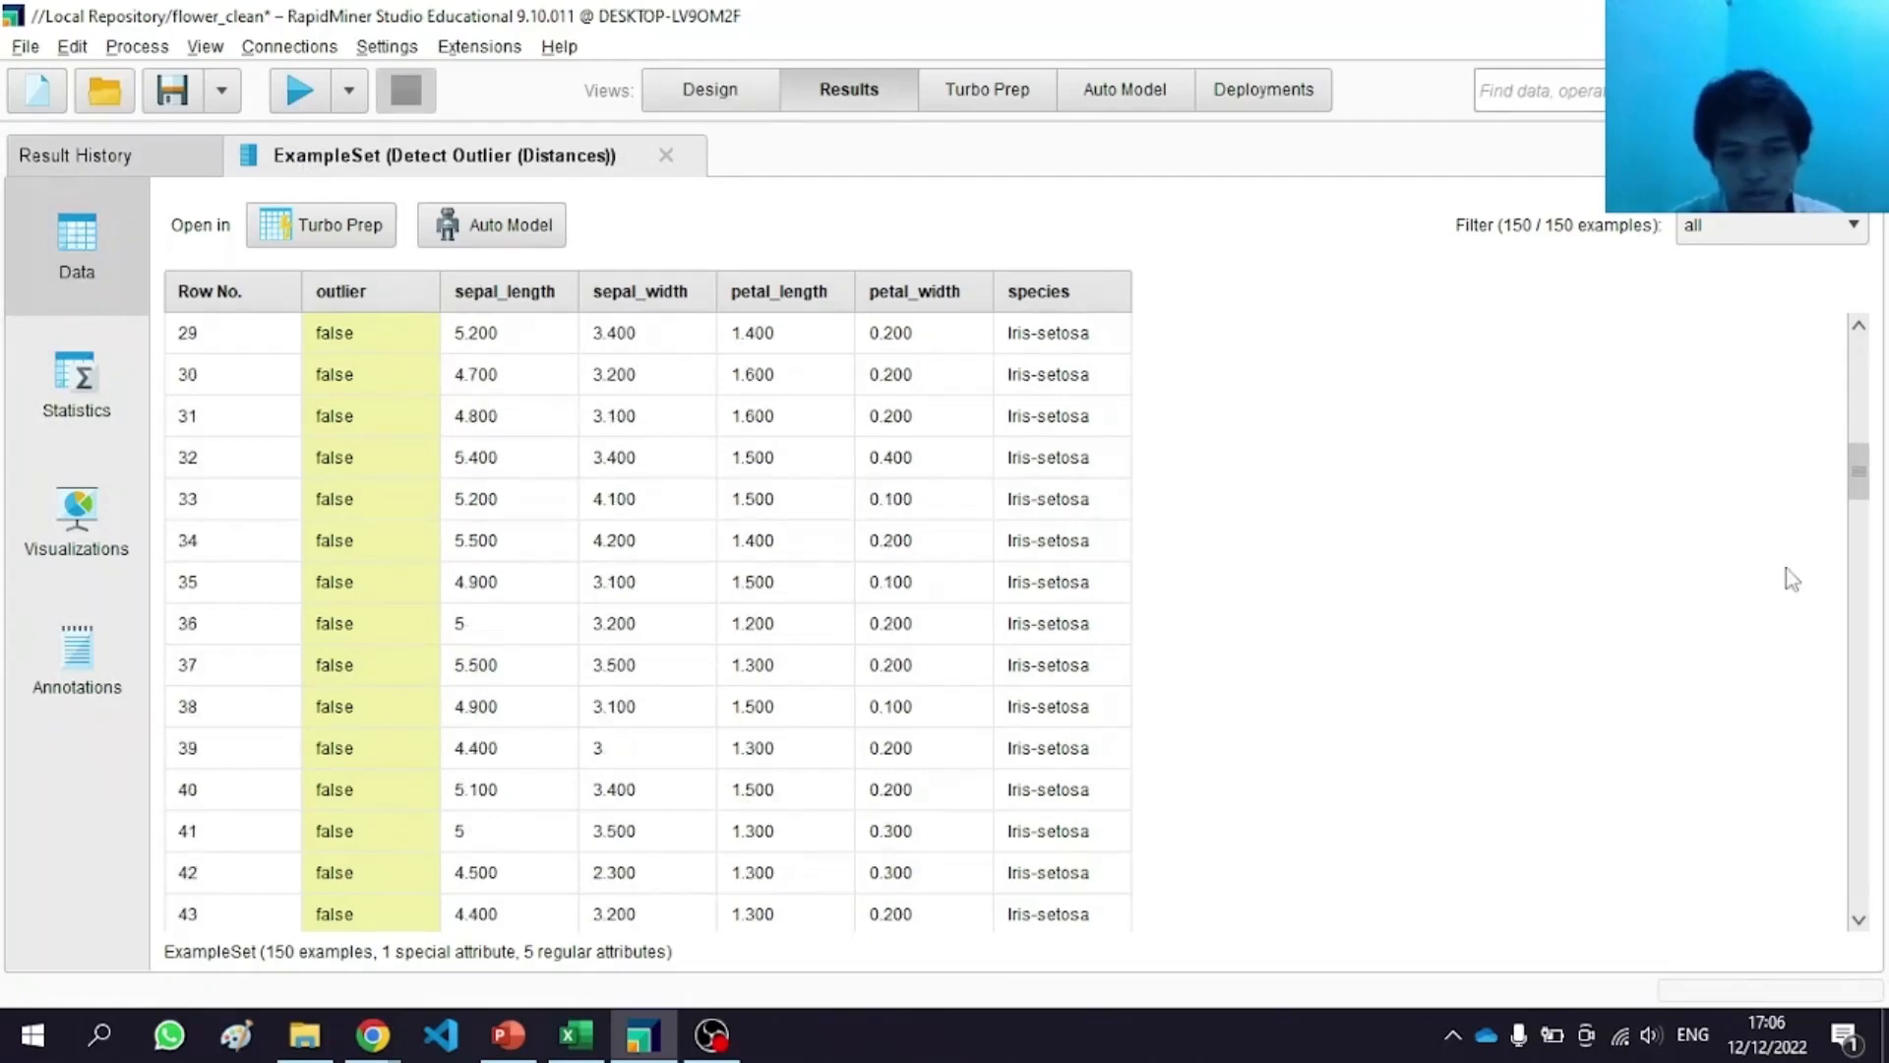
pyautogui.moveTo(1860, 481); pyautogui.dragTo(1788, 304)
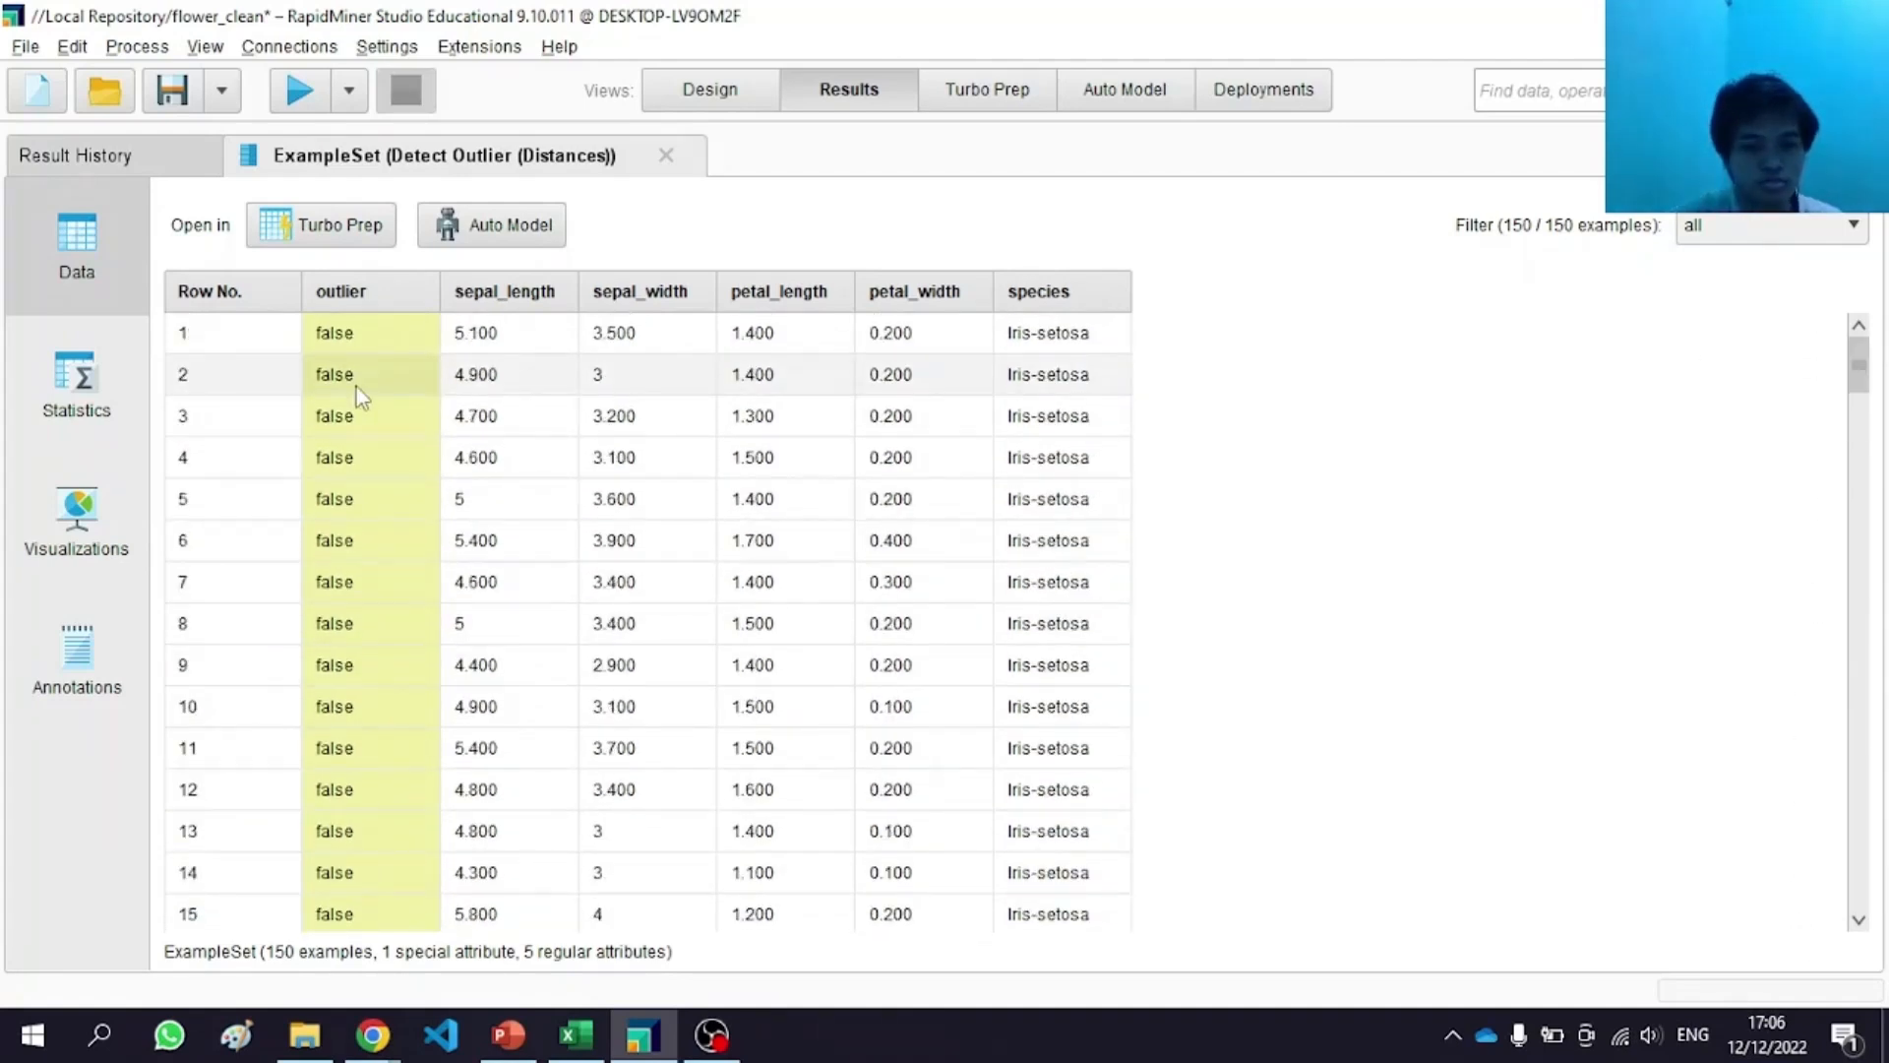
pyautogui.scroll(-7, 422, 654)
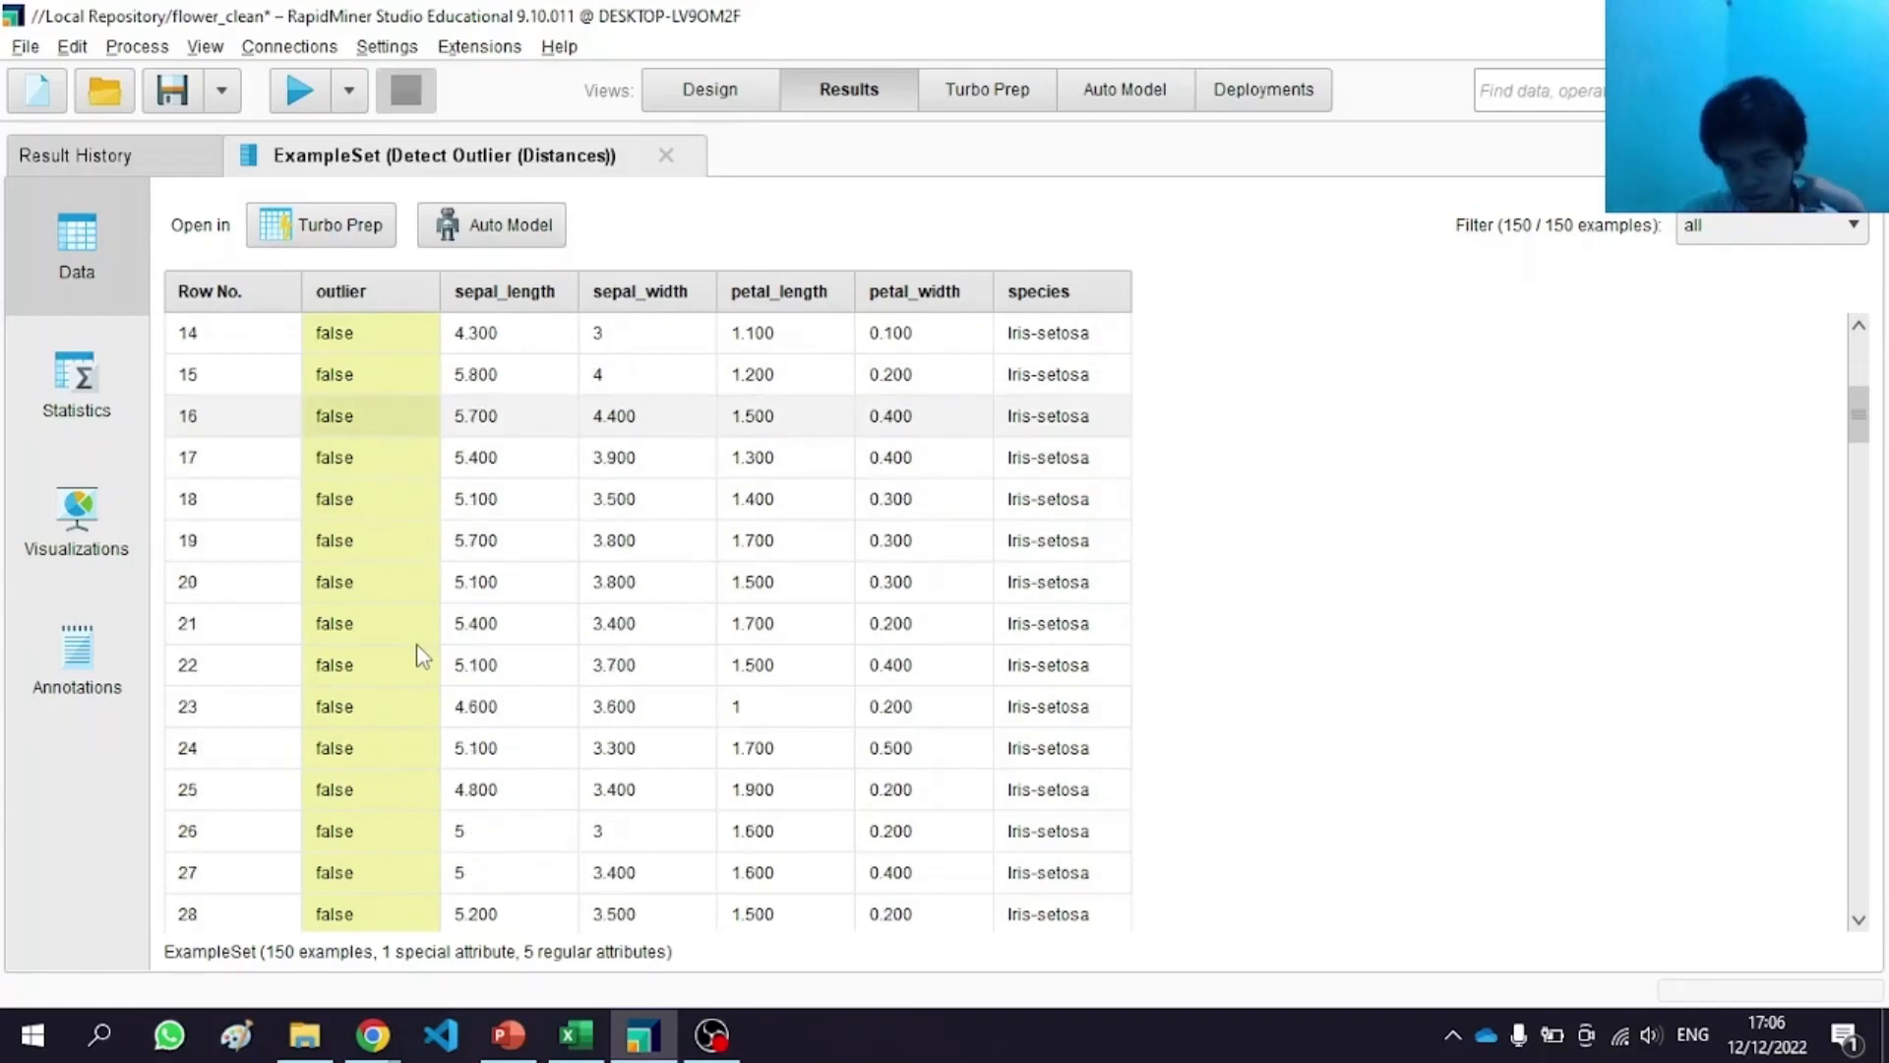
pyautogui.scroll(-11, 478, 787)
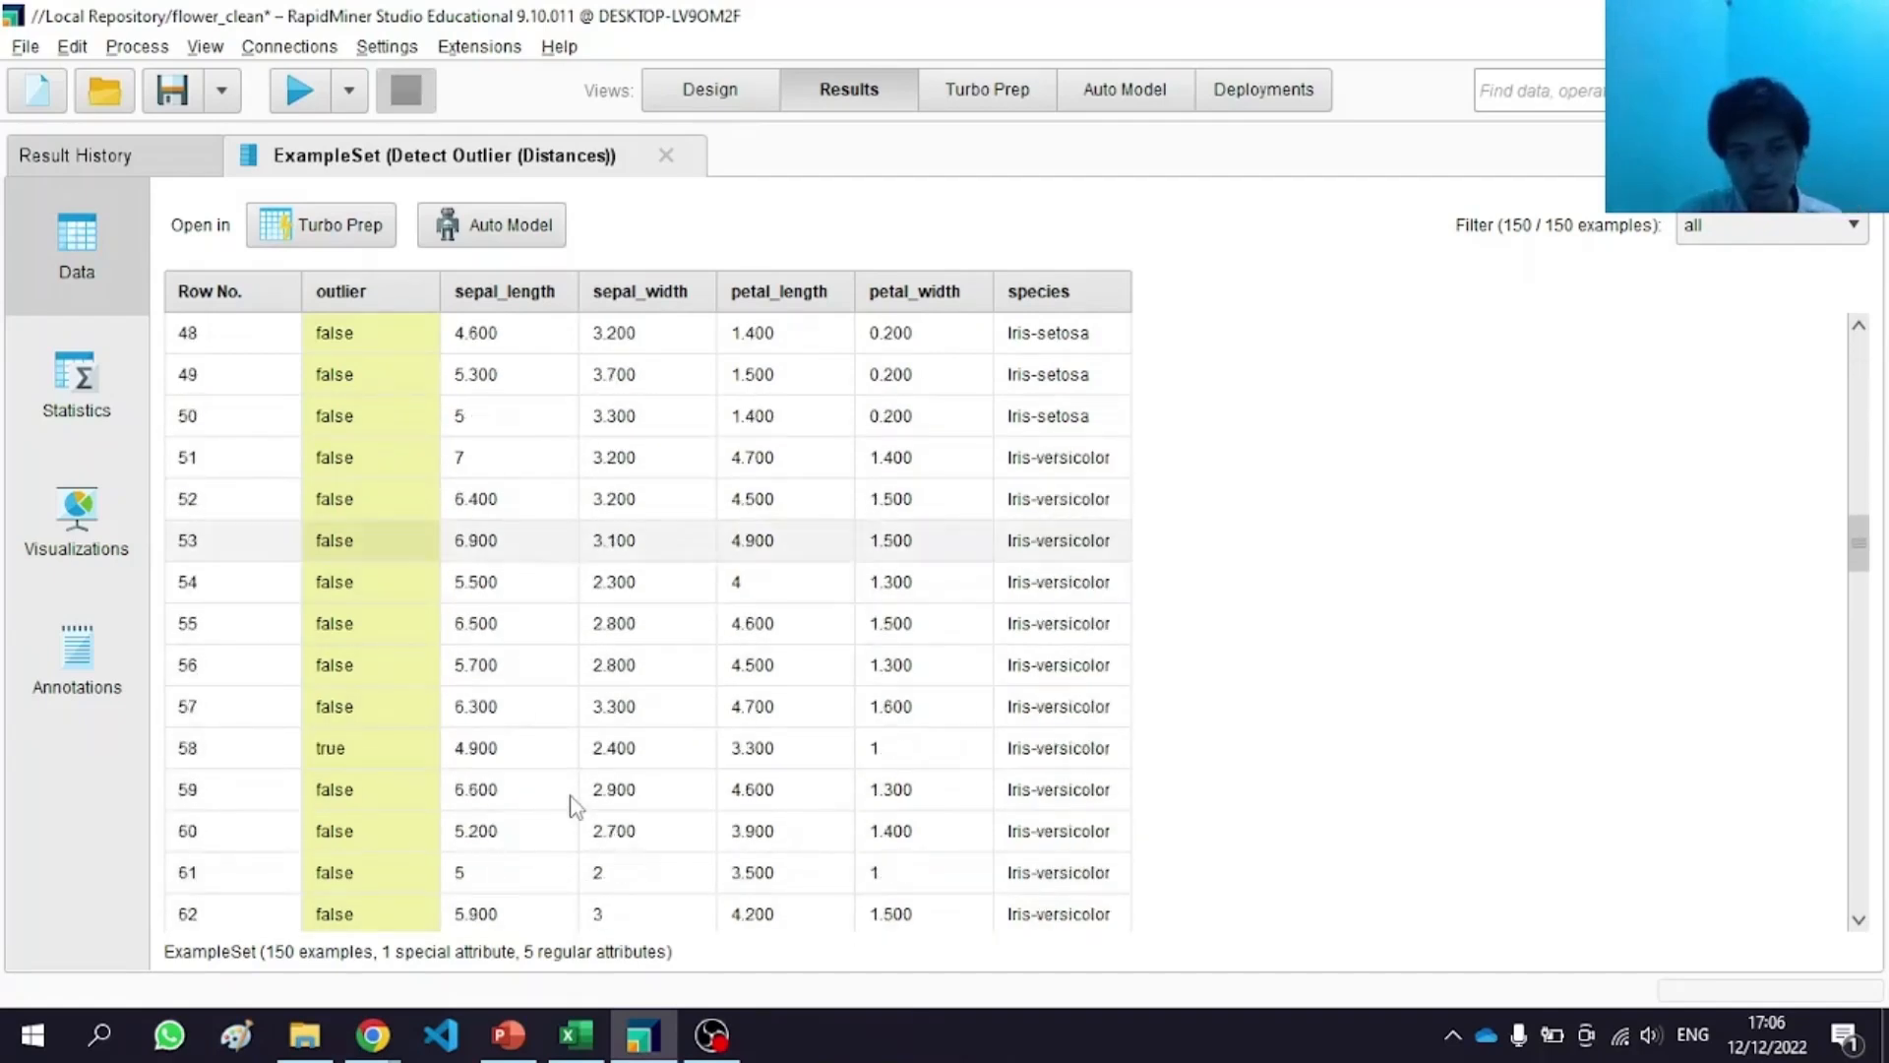
pyautogui.click(712, 1033)
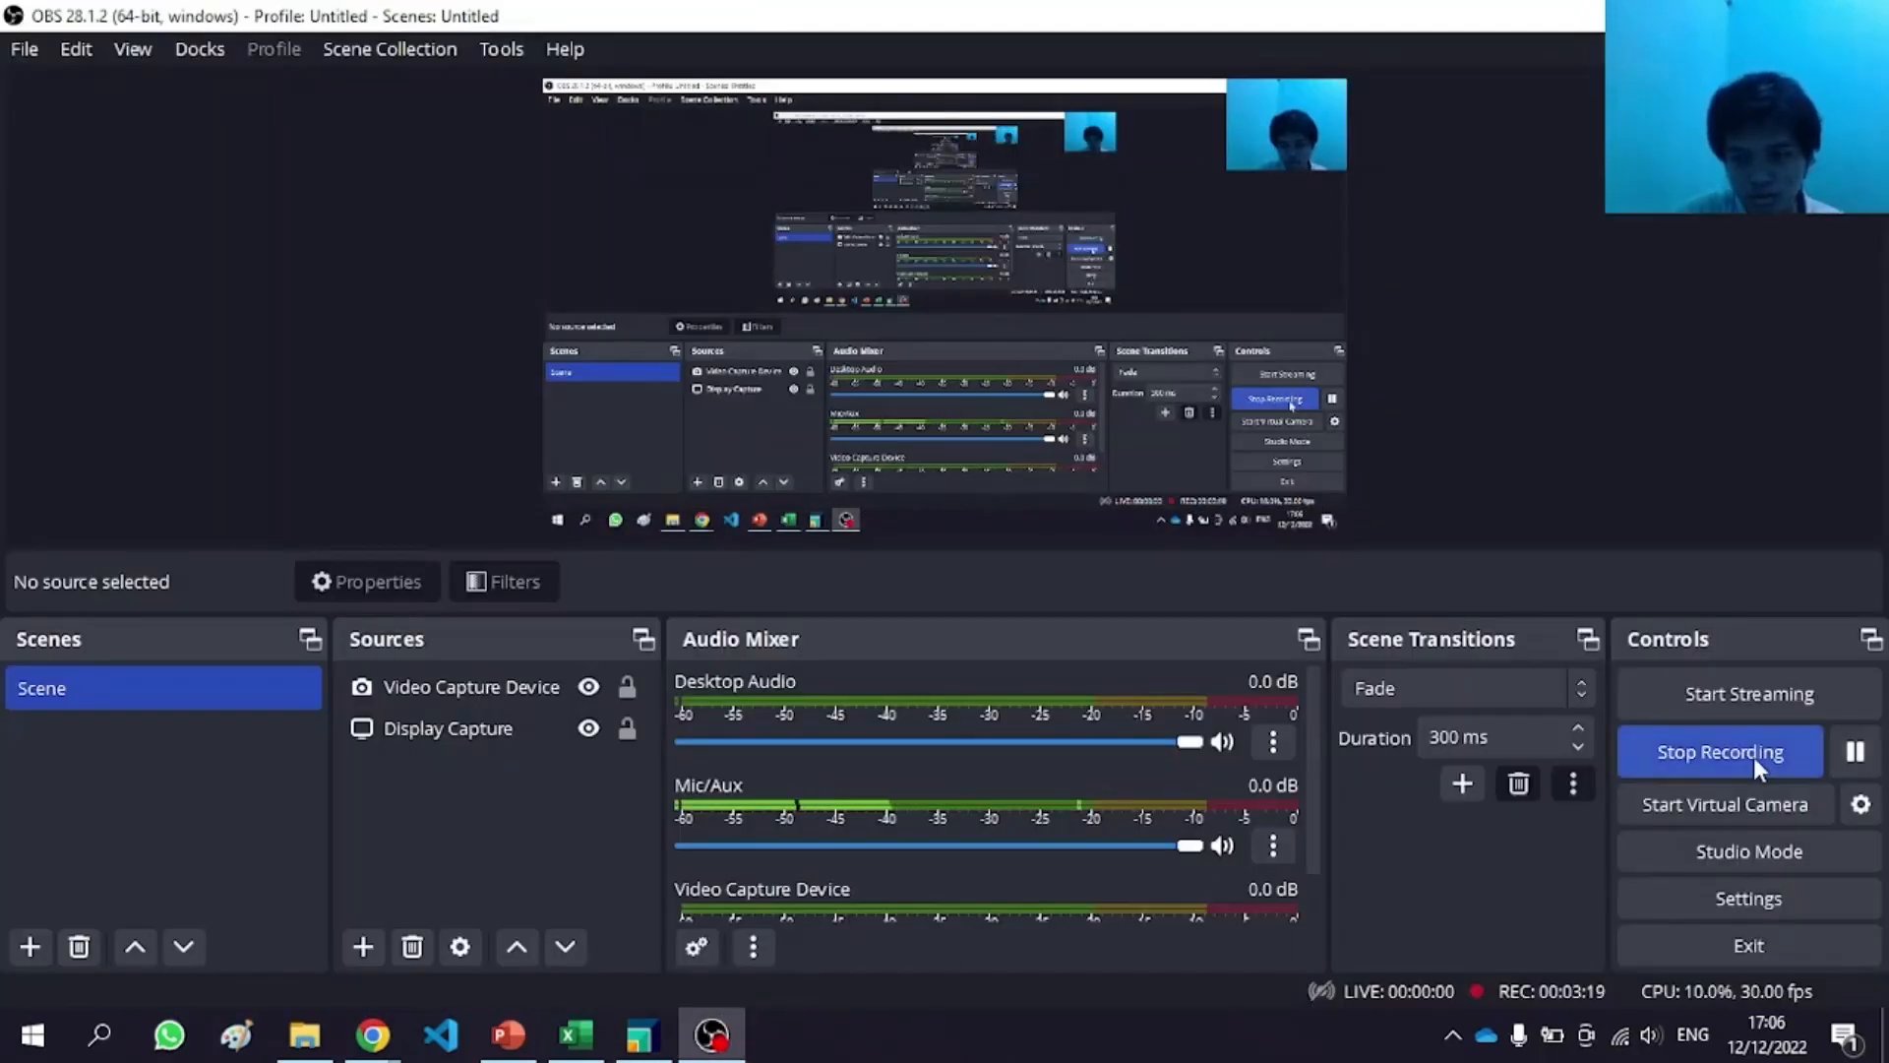
pyautogui.click(1854, 753)
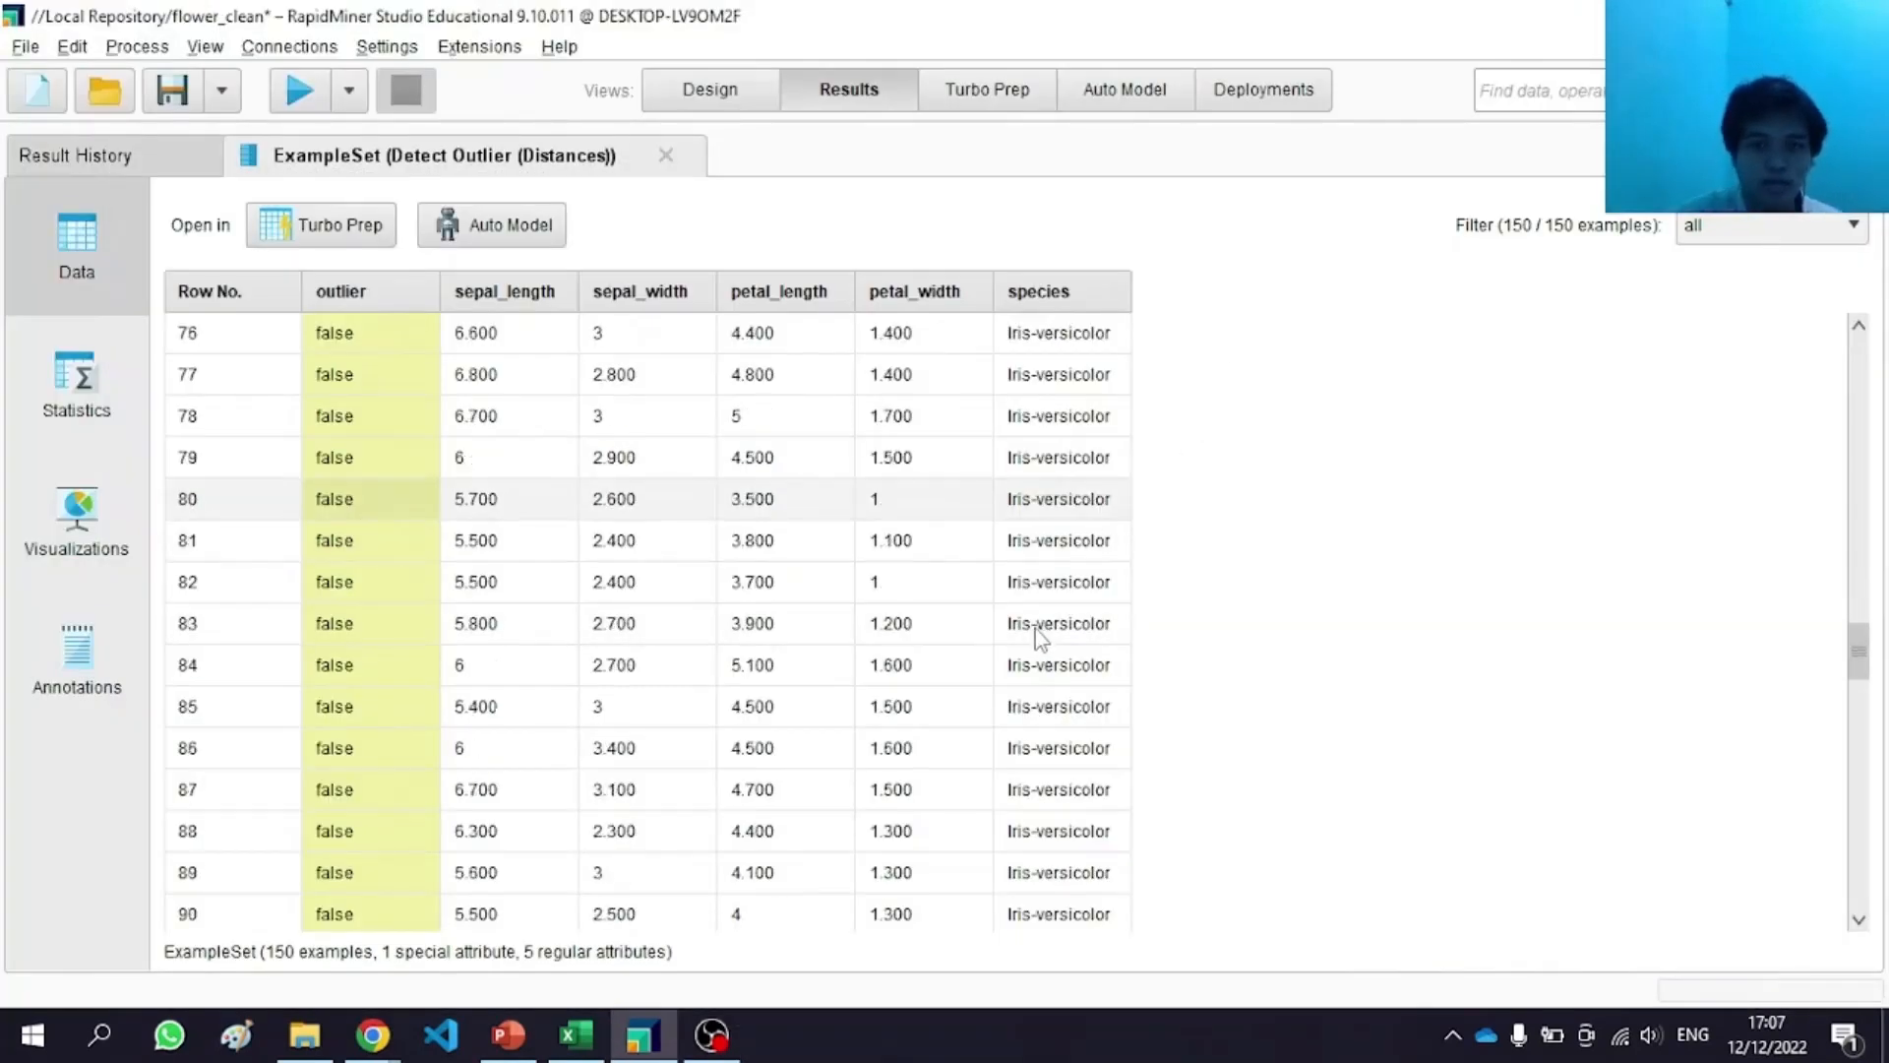
pyautogui.scroll(8, 1041, 640)
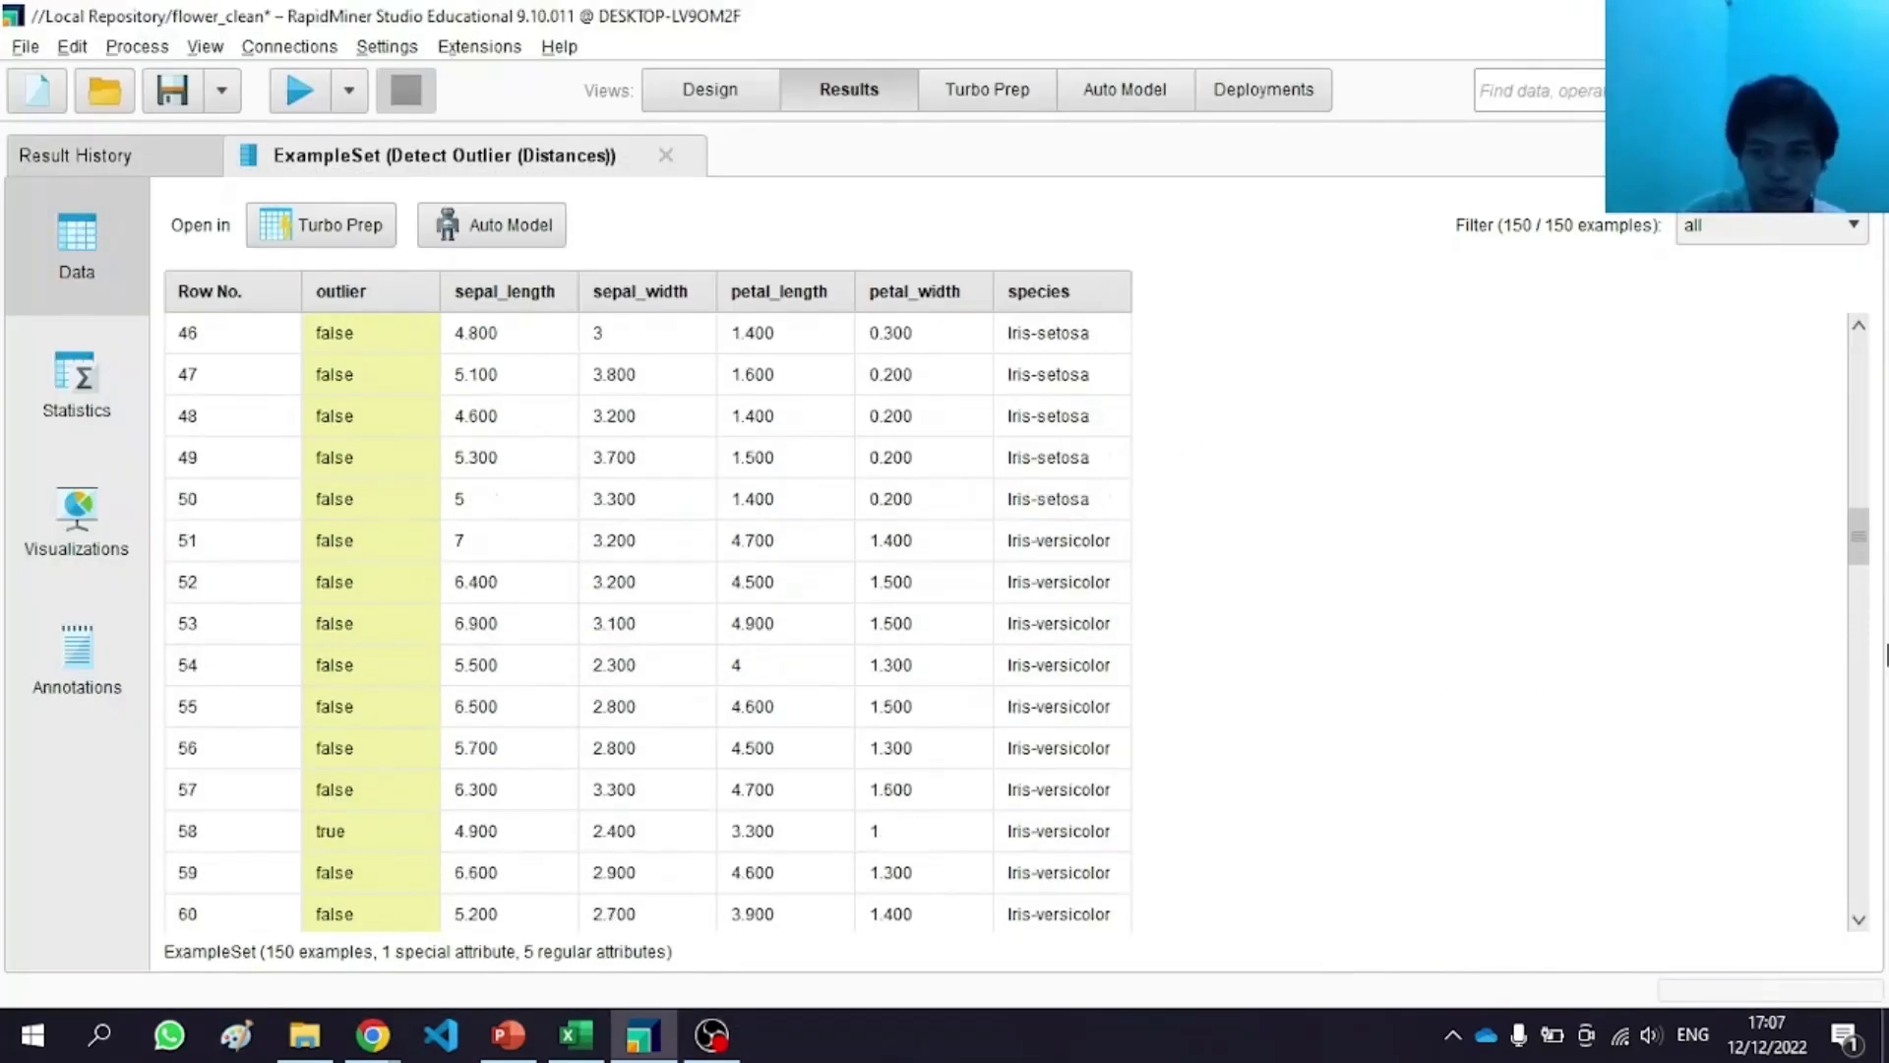
# Step: Review the outlier column from the first rows, and inspect the pie chart's false and true outlier slices
pyautogui.moveTo(1867, 526); pyautogui.dragTo(1865, 356)
pyautogui.scroll(-4, 839, 482)
pyautogui.scroll(4, 840, 482)
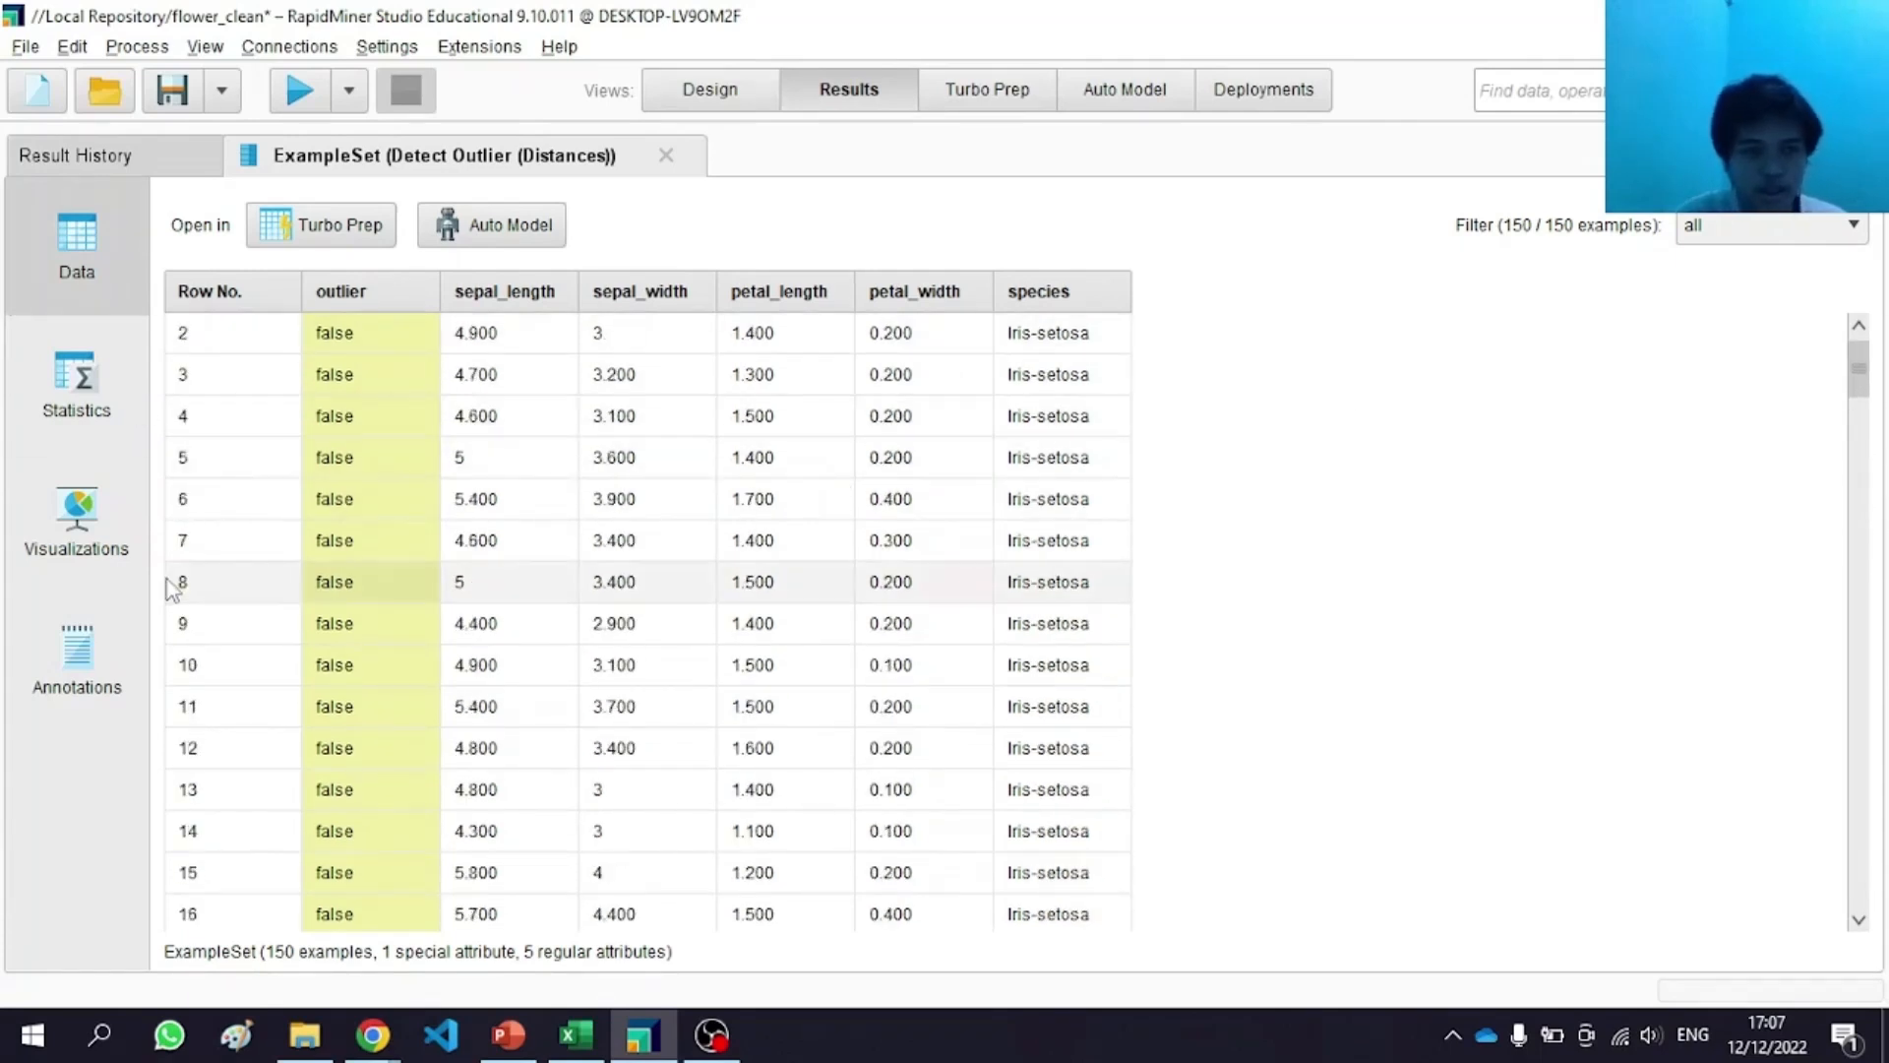
pyautogui.click(85, 517)
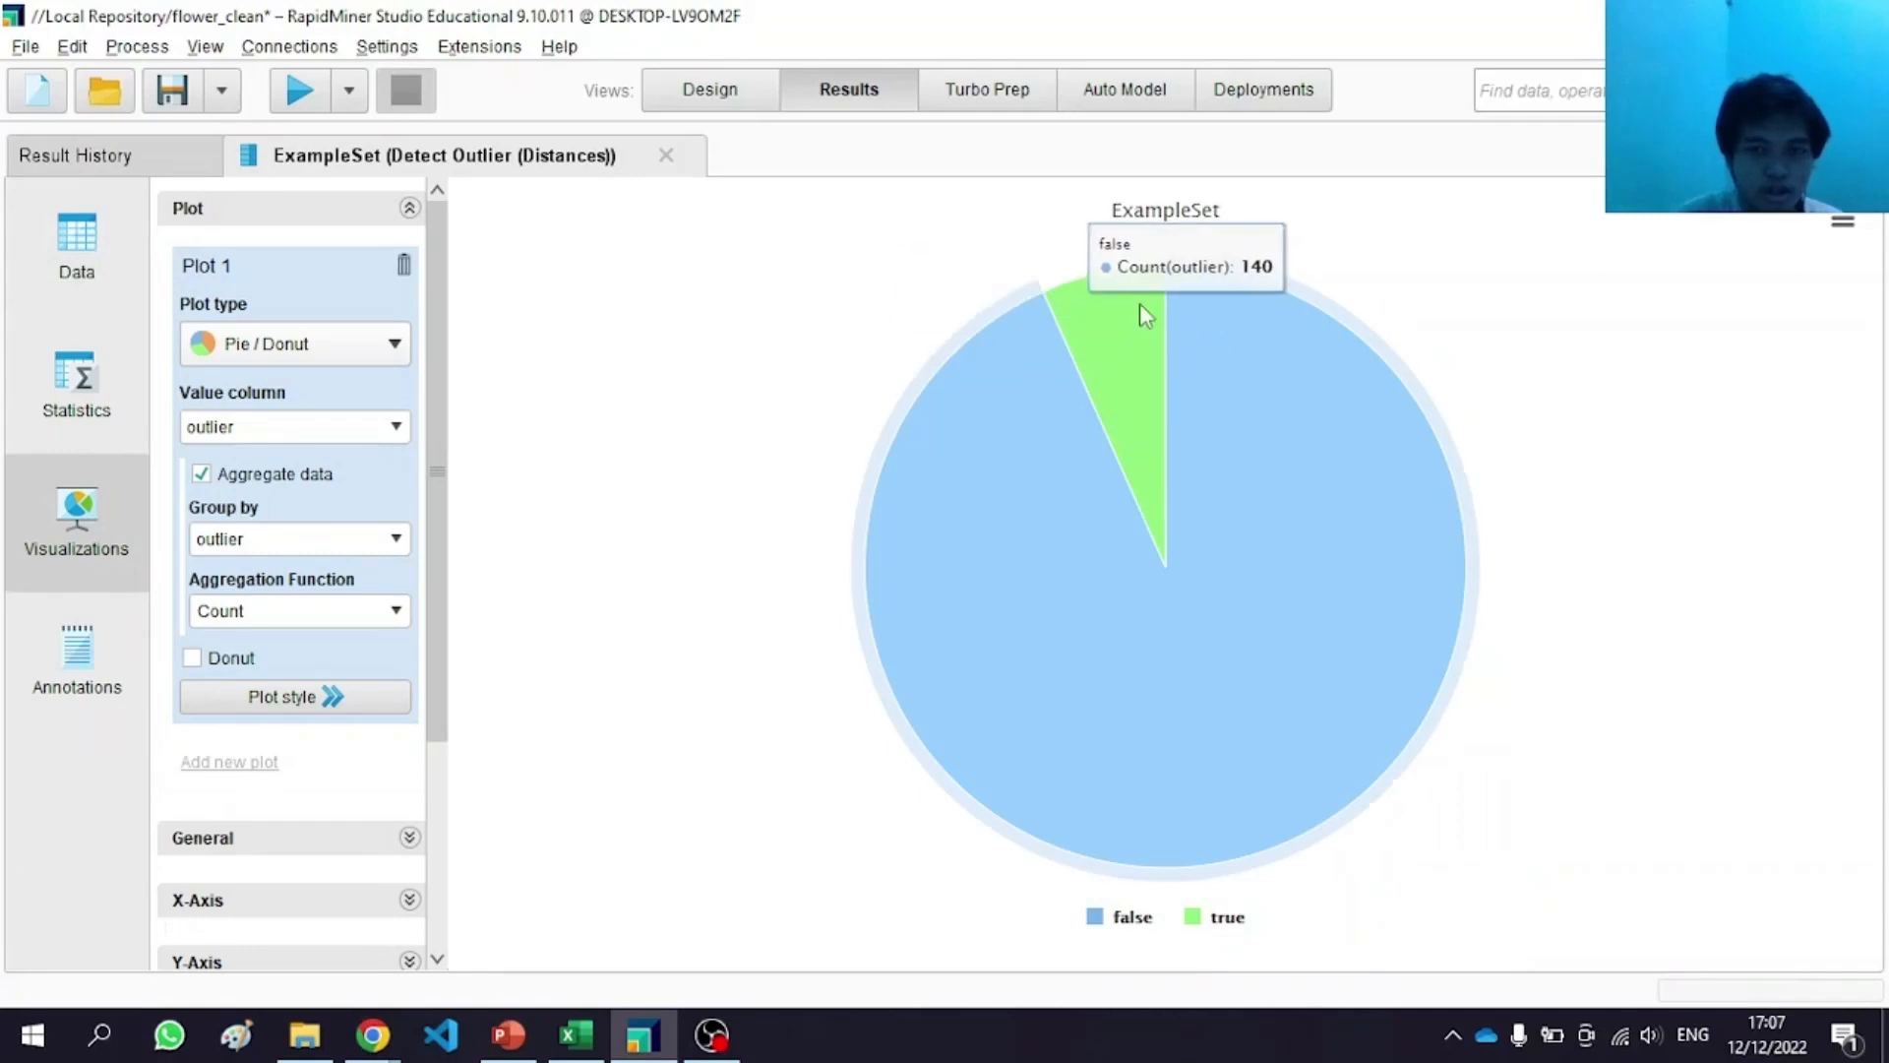
pyautogui.moveTo(1036, 458)
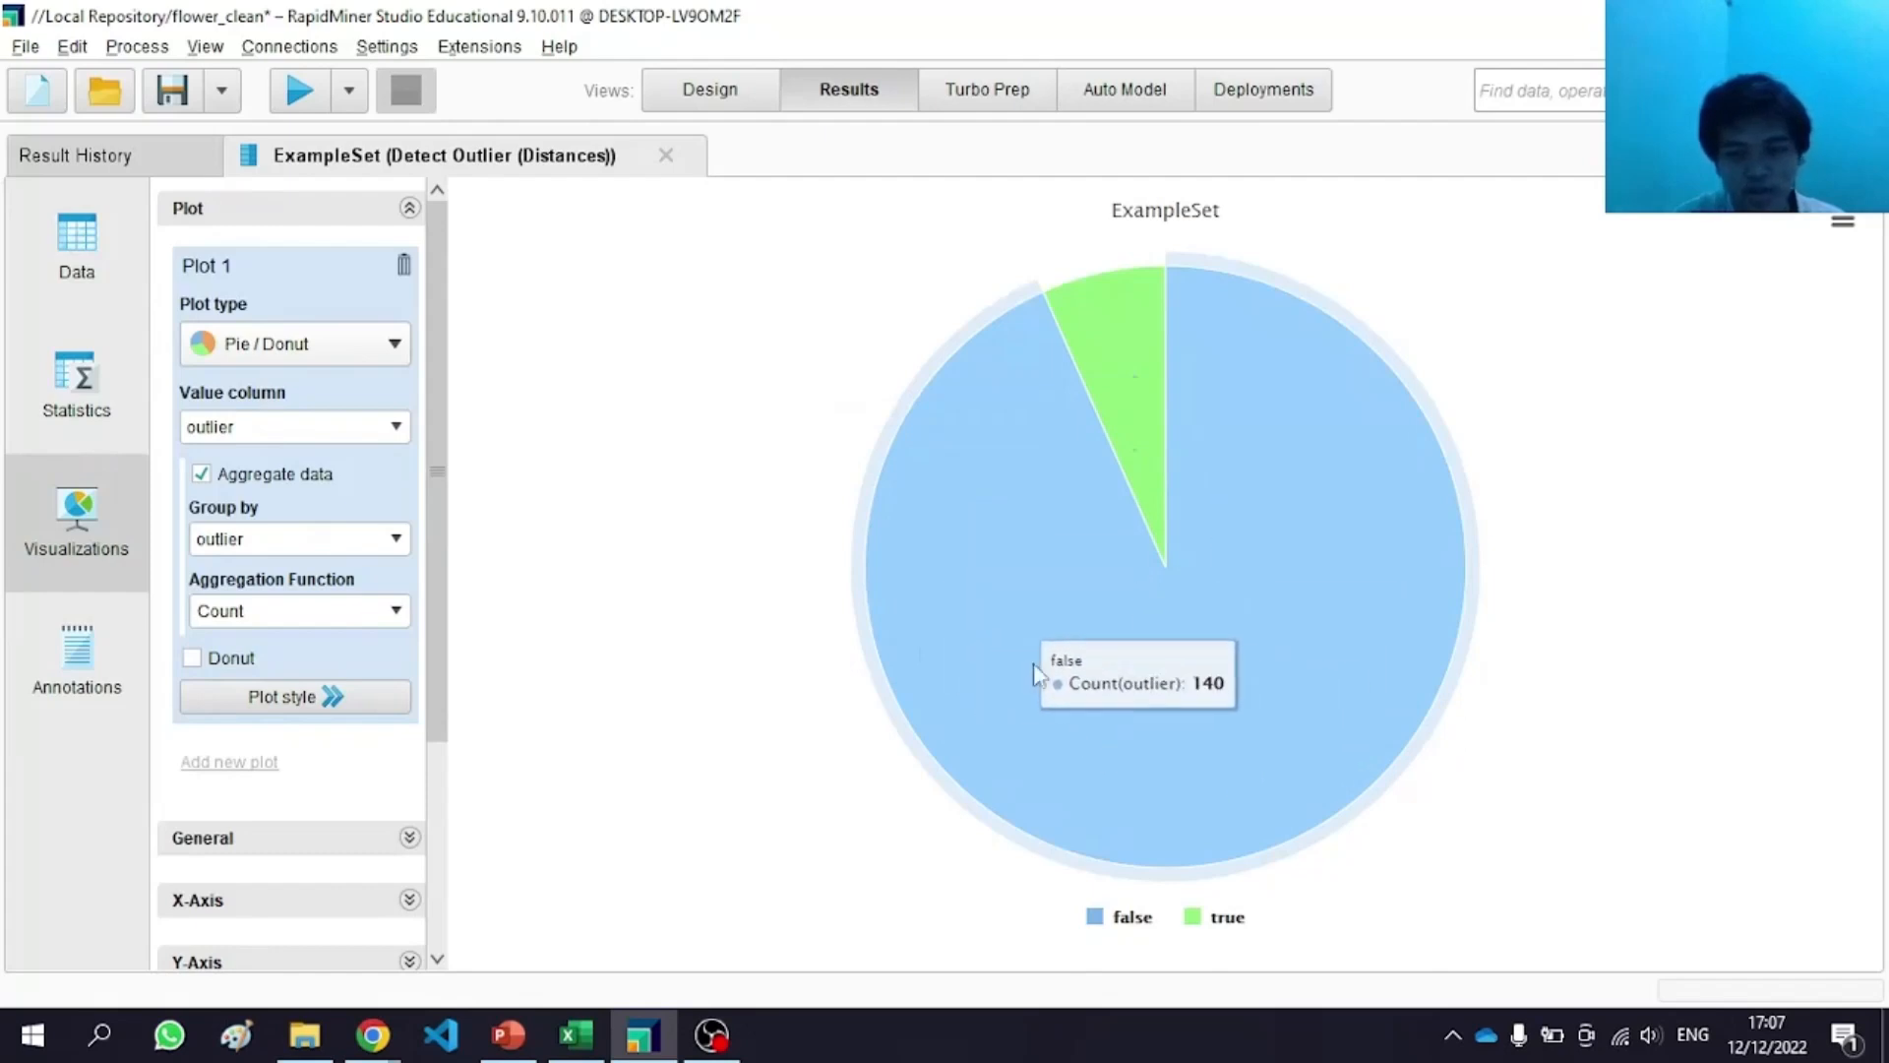
pyautogui.moveTo(1140, 310)
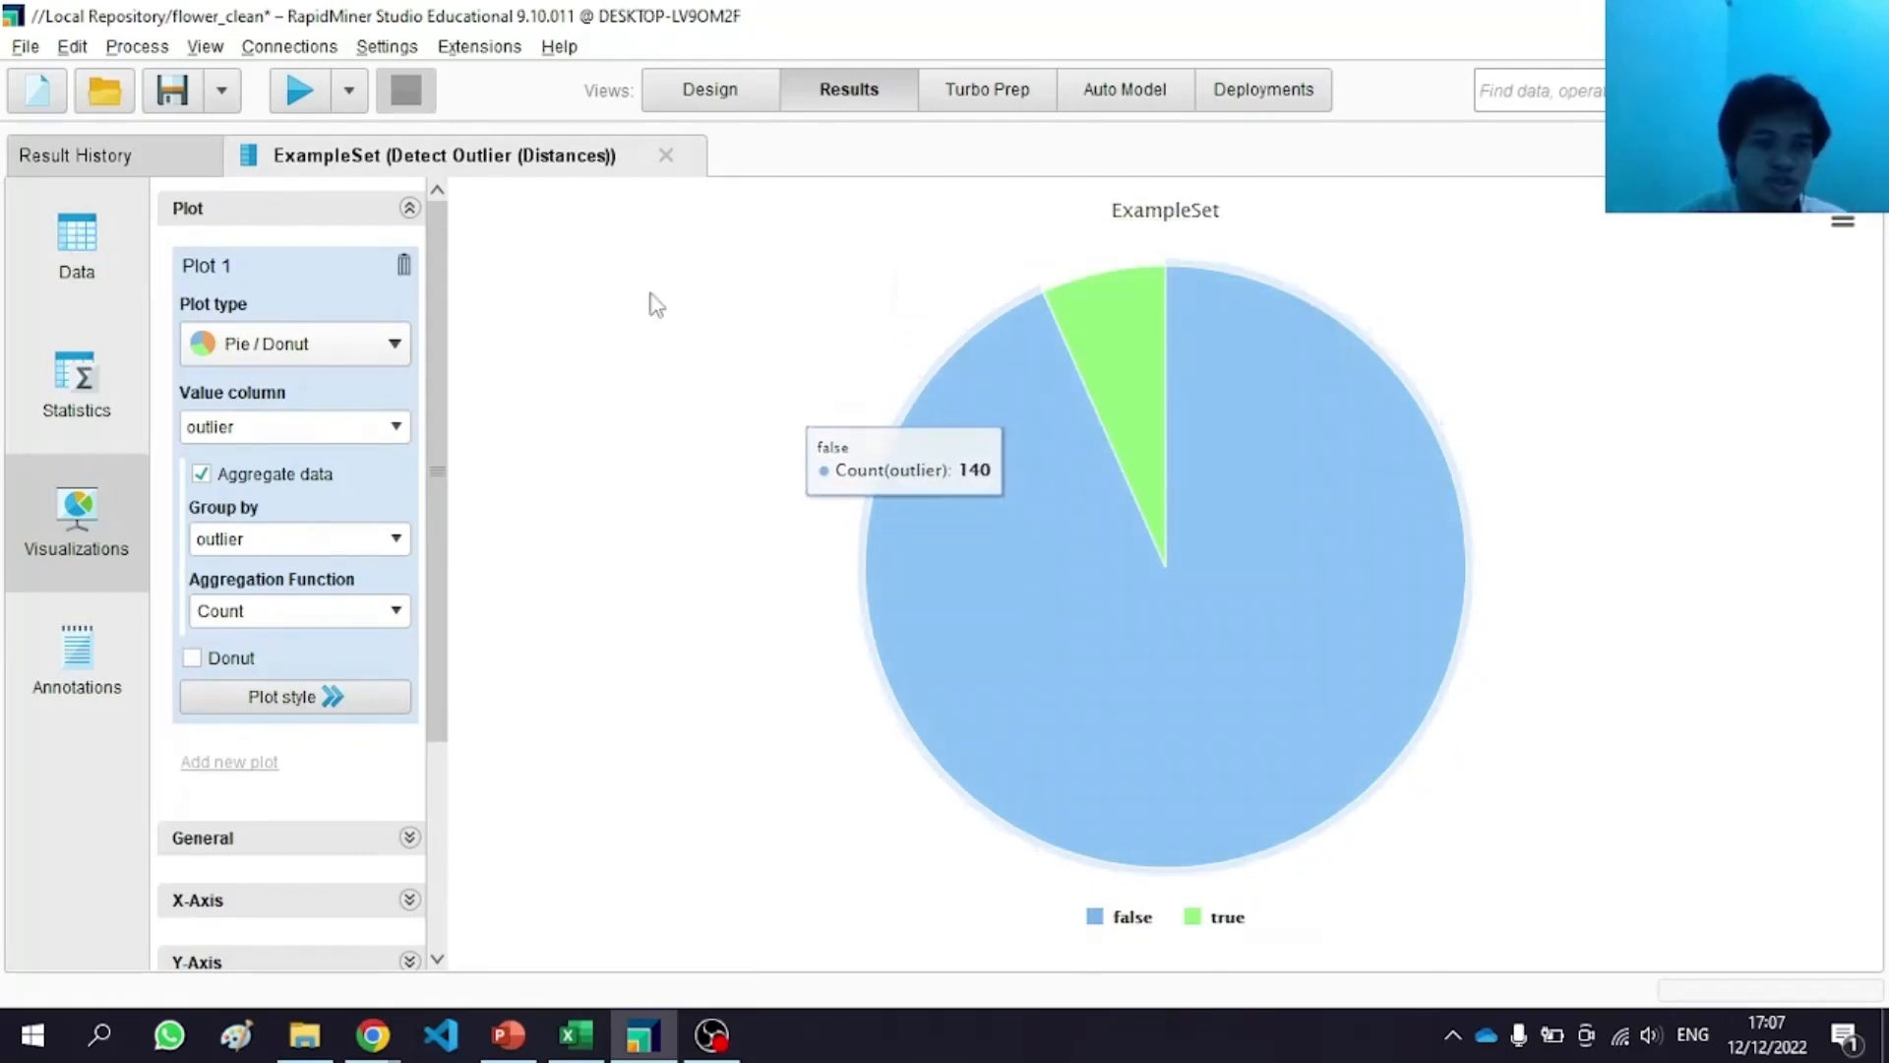
# Step: Save the changes to flower_clean, open the recent process //Local Repository/processes/iris, and look over its operator chain
pyautogui.click(694, 92)
pyautogui.click(145, 51)
pyautogui.moveTo(13, 39)
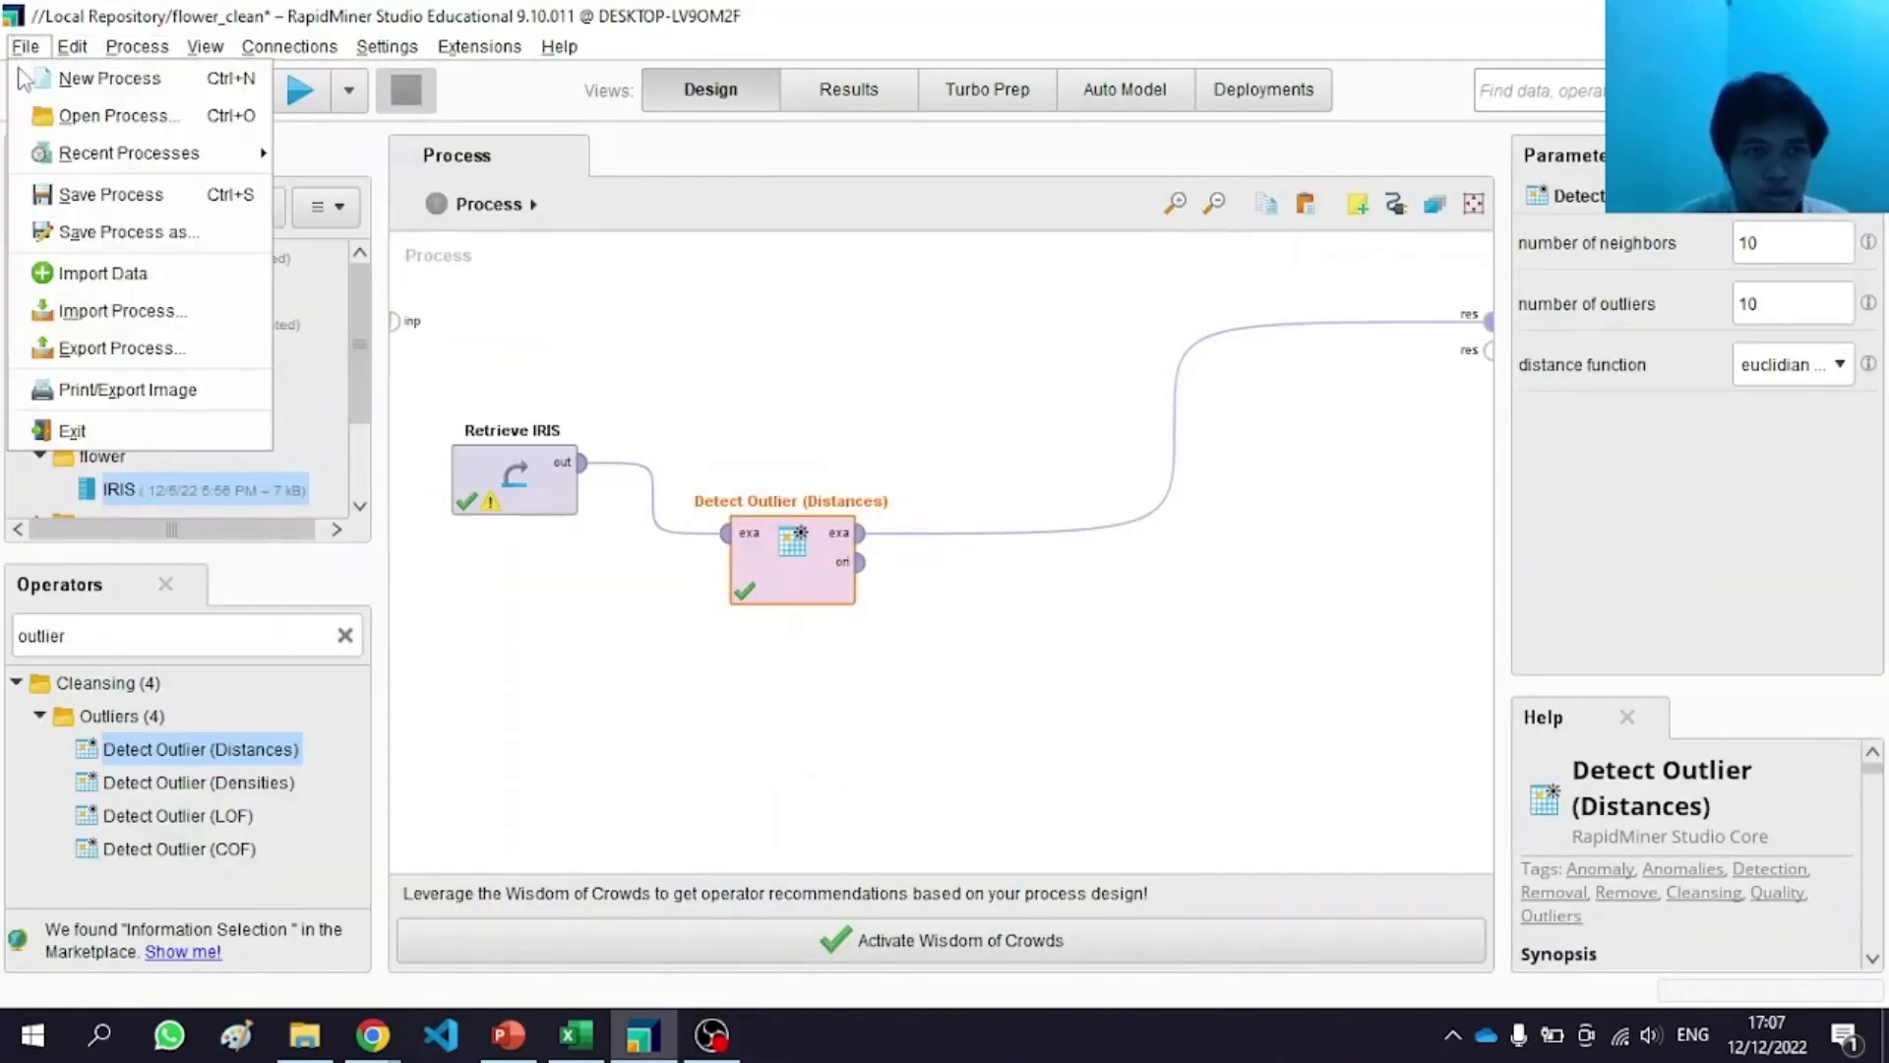
pyautogui.moveTo(158, 152)
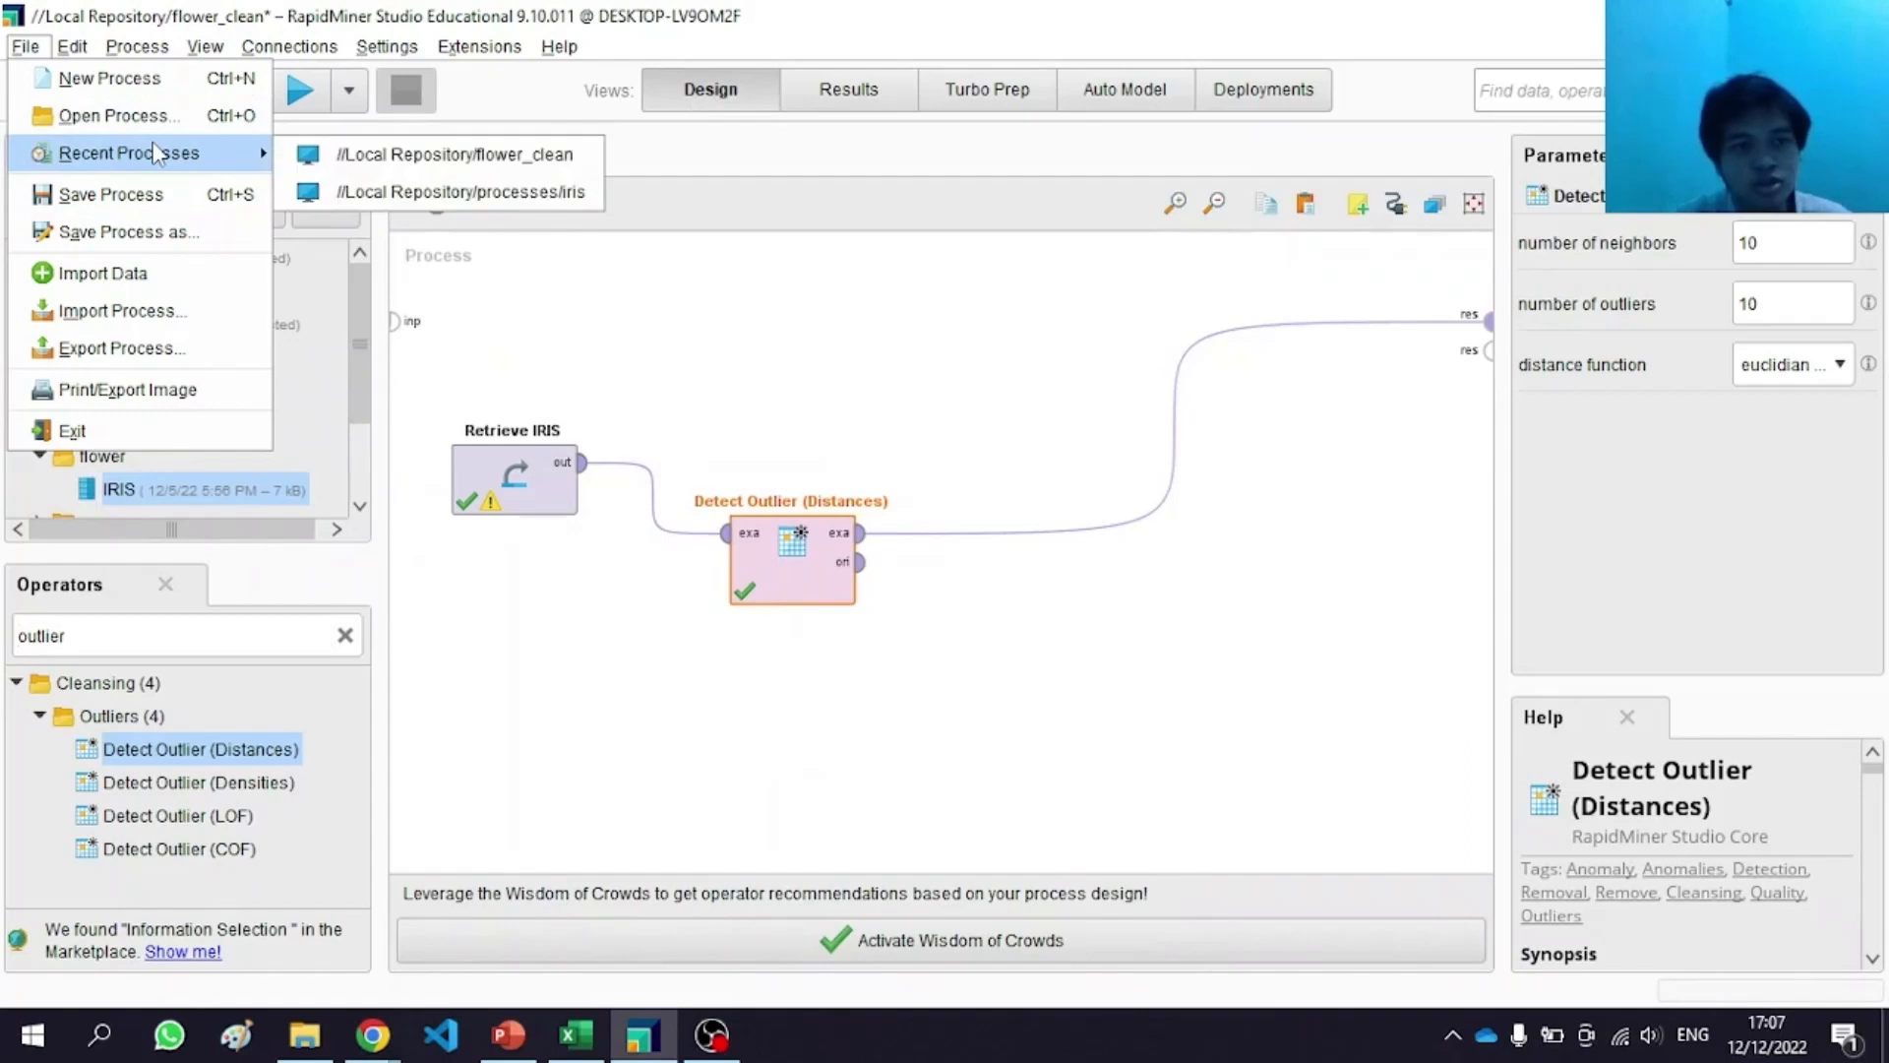
pyautogui.click(473, 192)
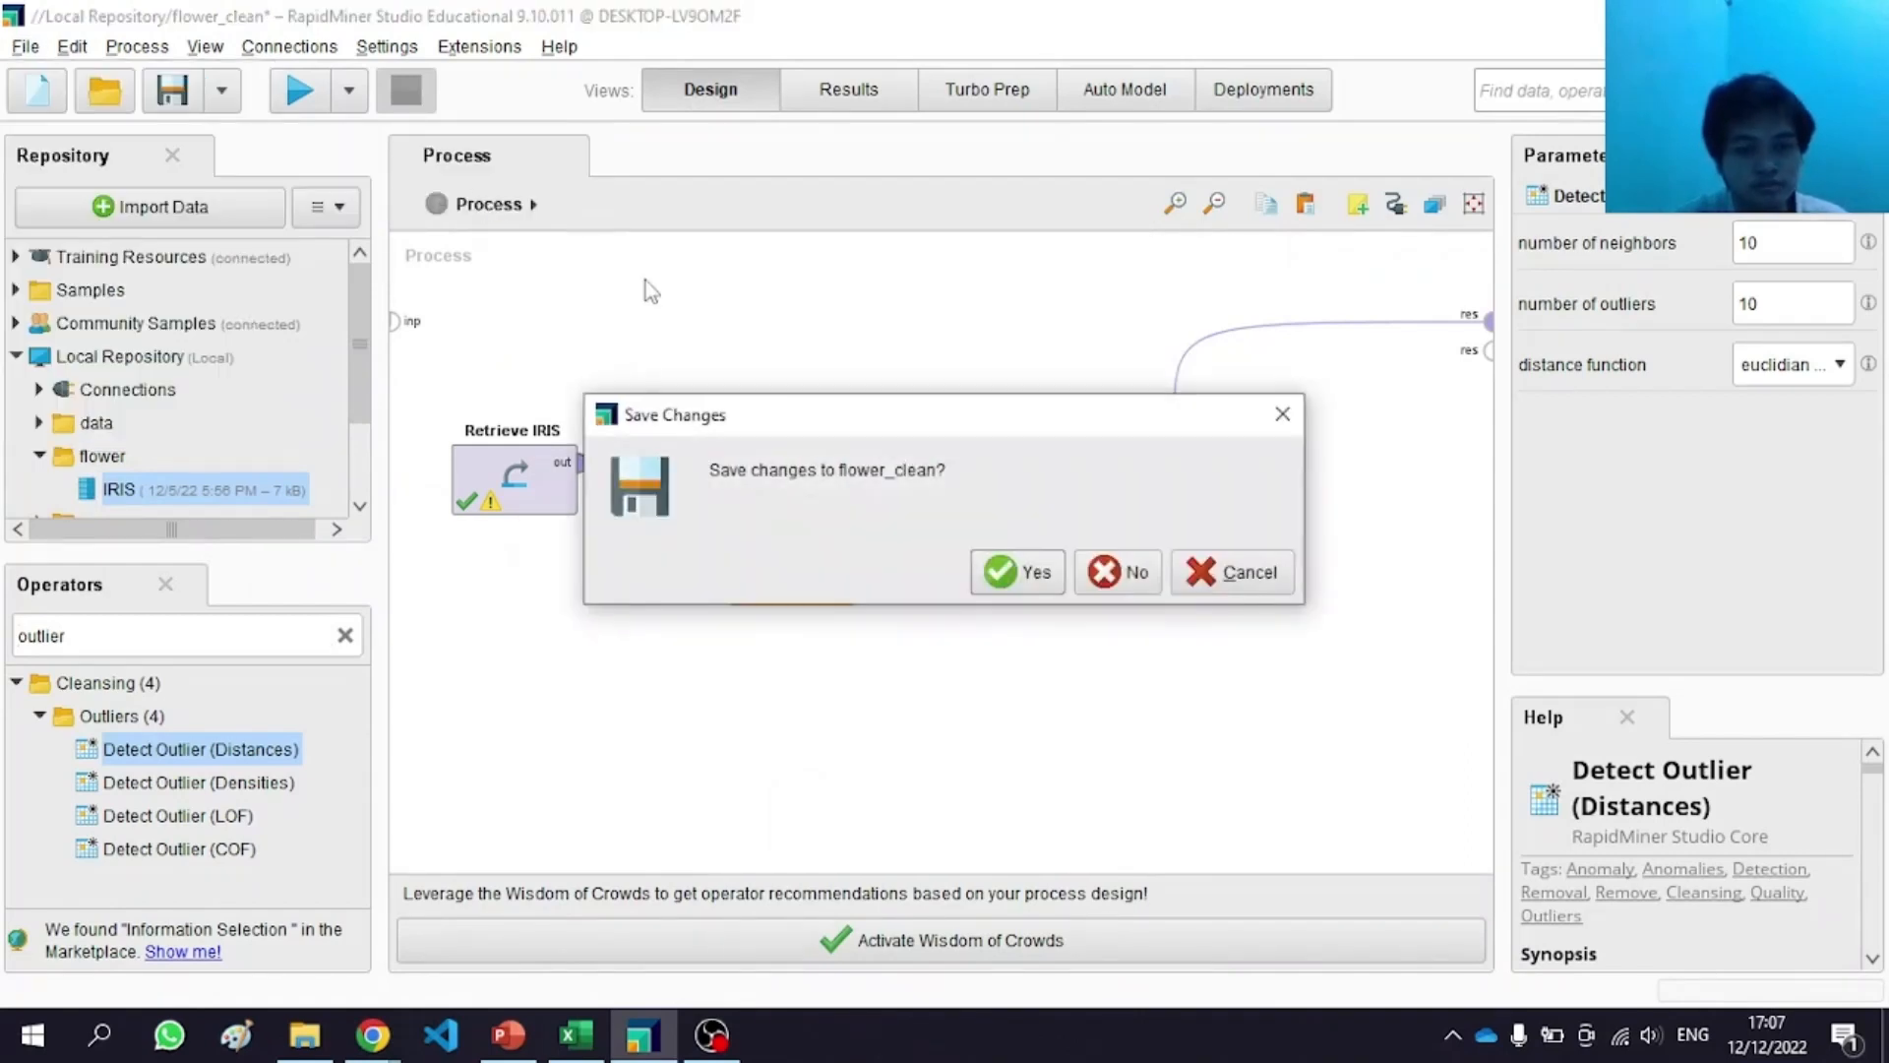
pyautogui.click(1025, 576)
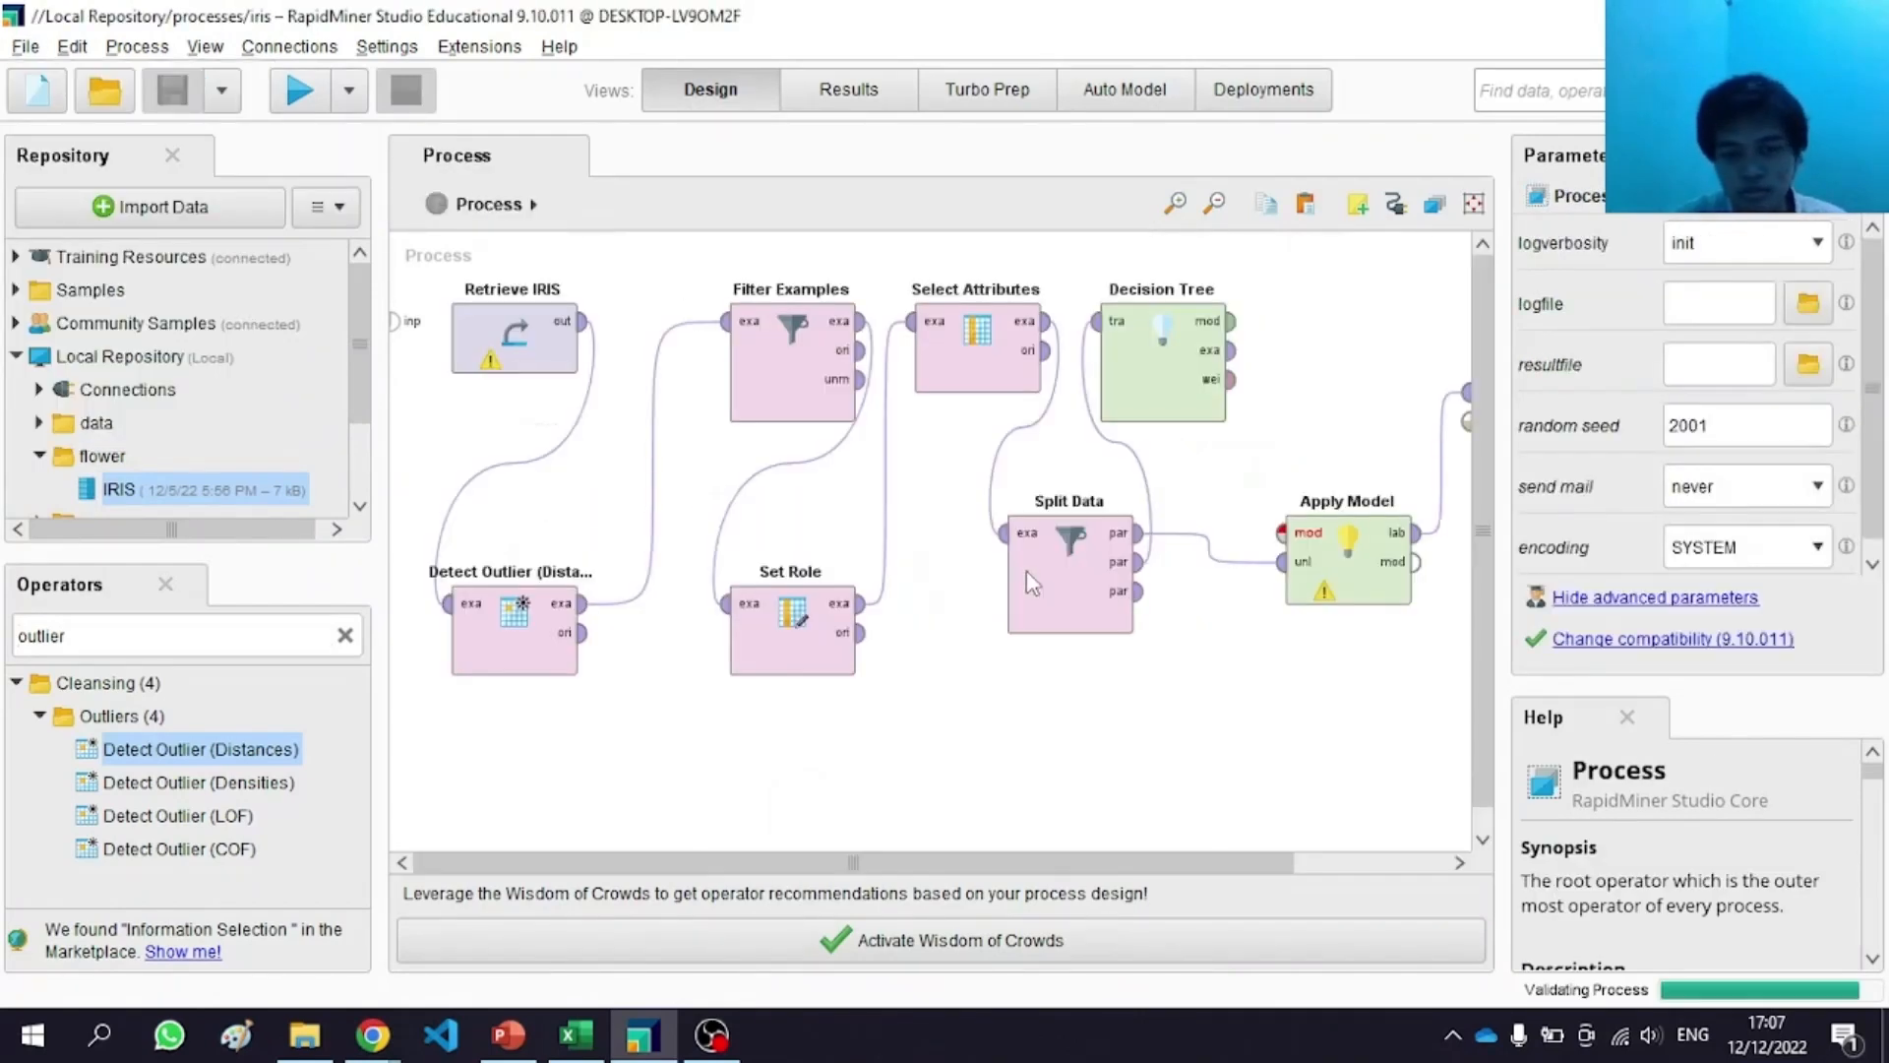
pyautogui.moveTo(1132, 866); pyautogui.dragTo(1166, 848)
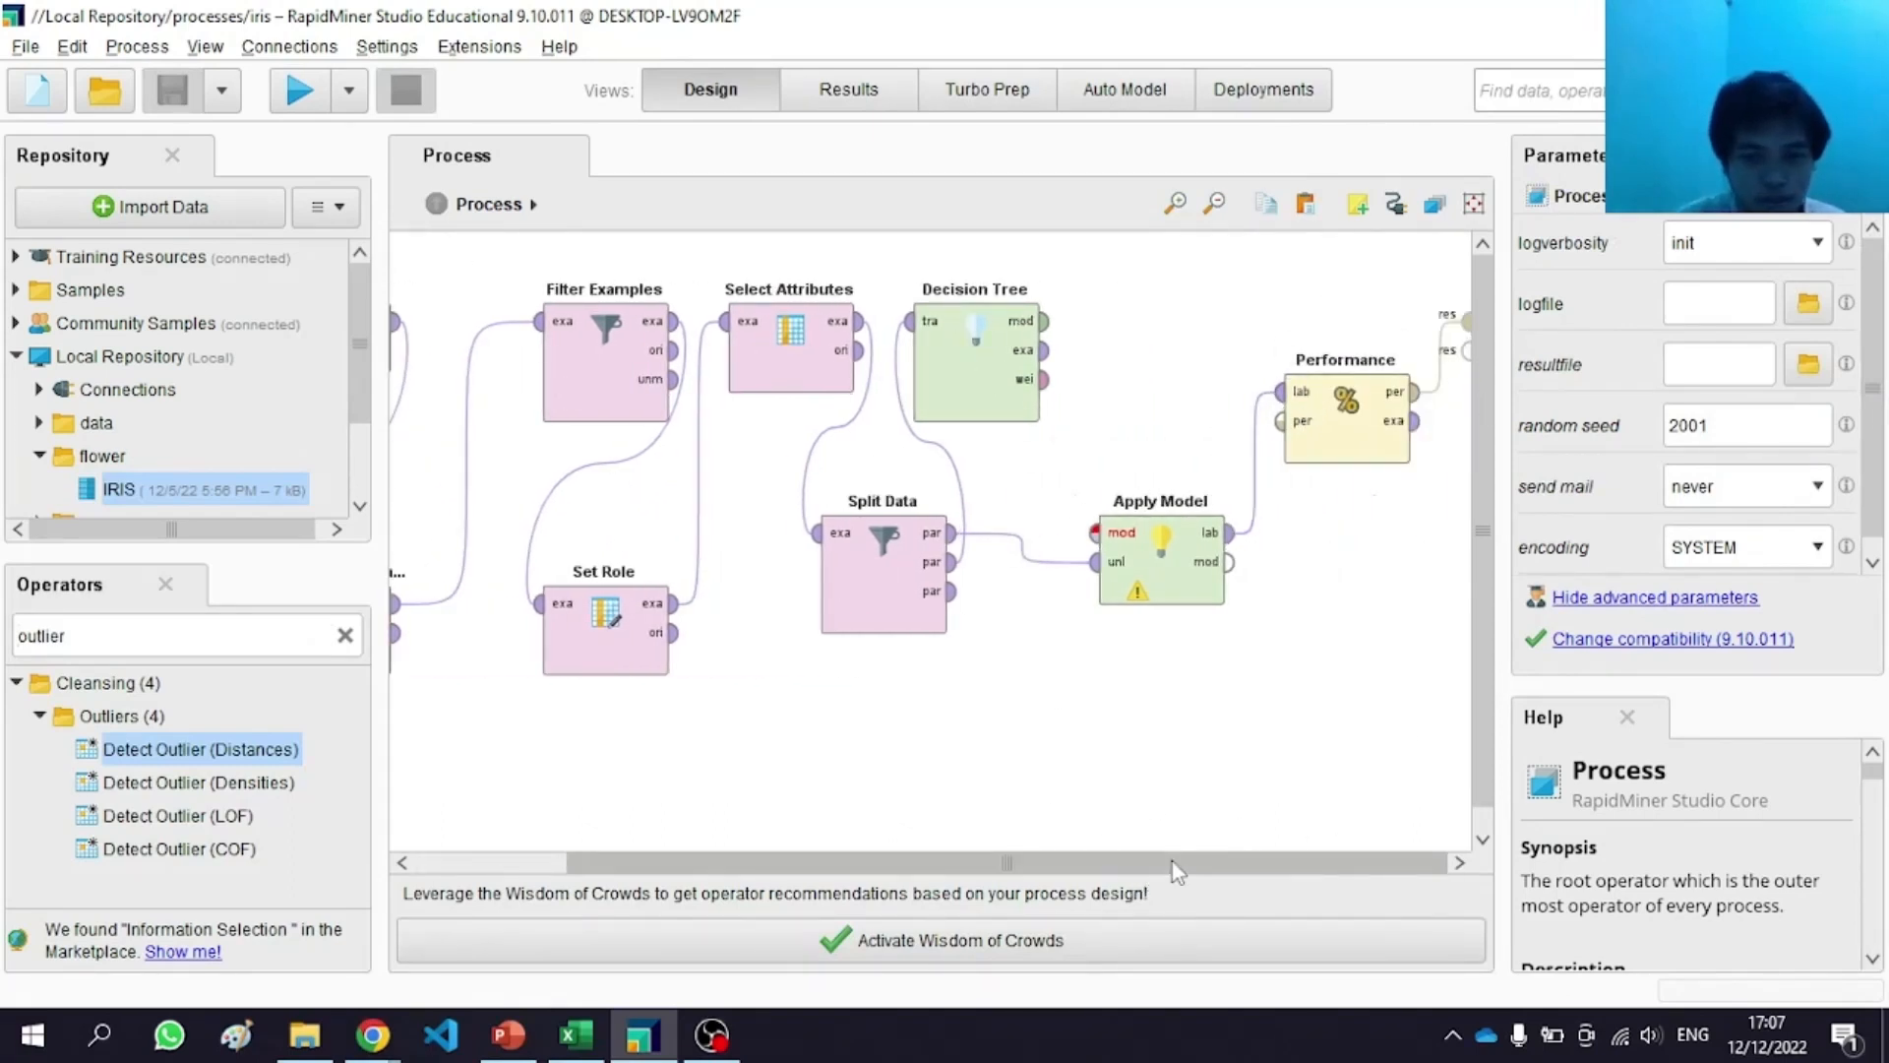
pyautogui.moveTo(1083, 864); pyautogui.dragTo(930, 874)
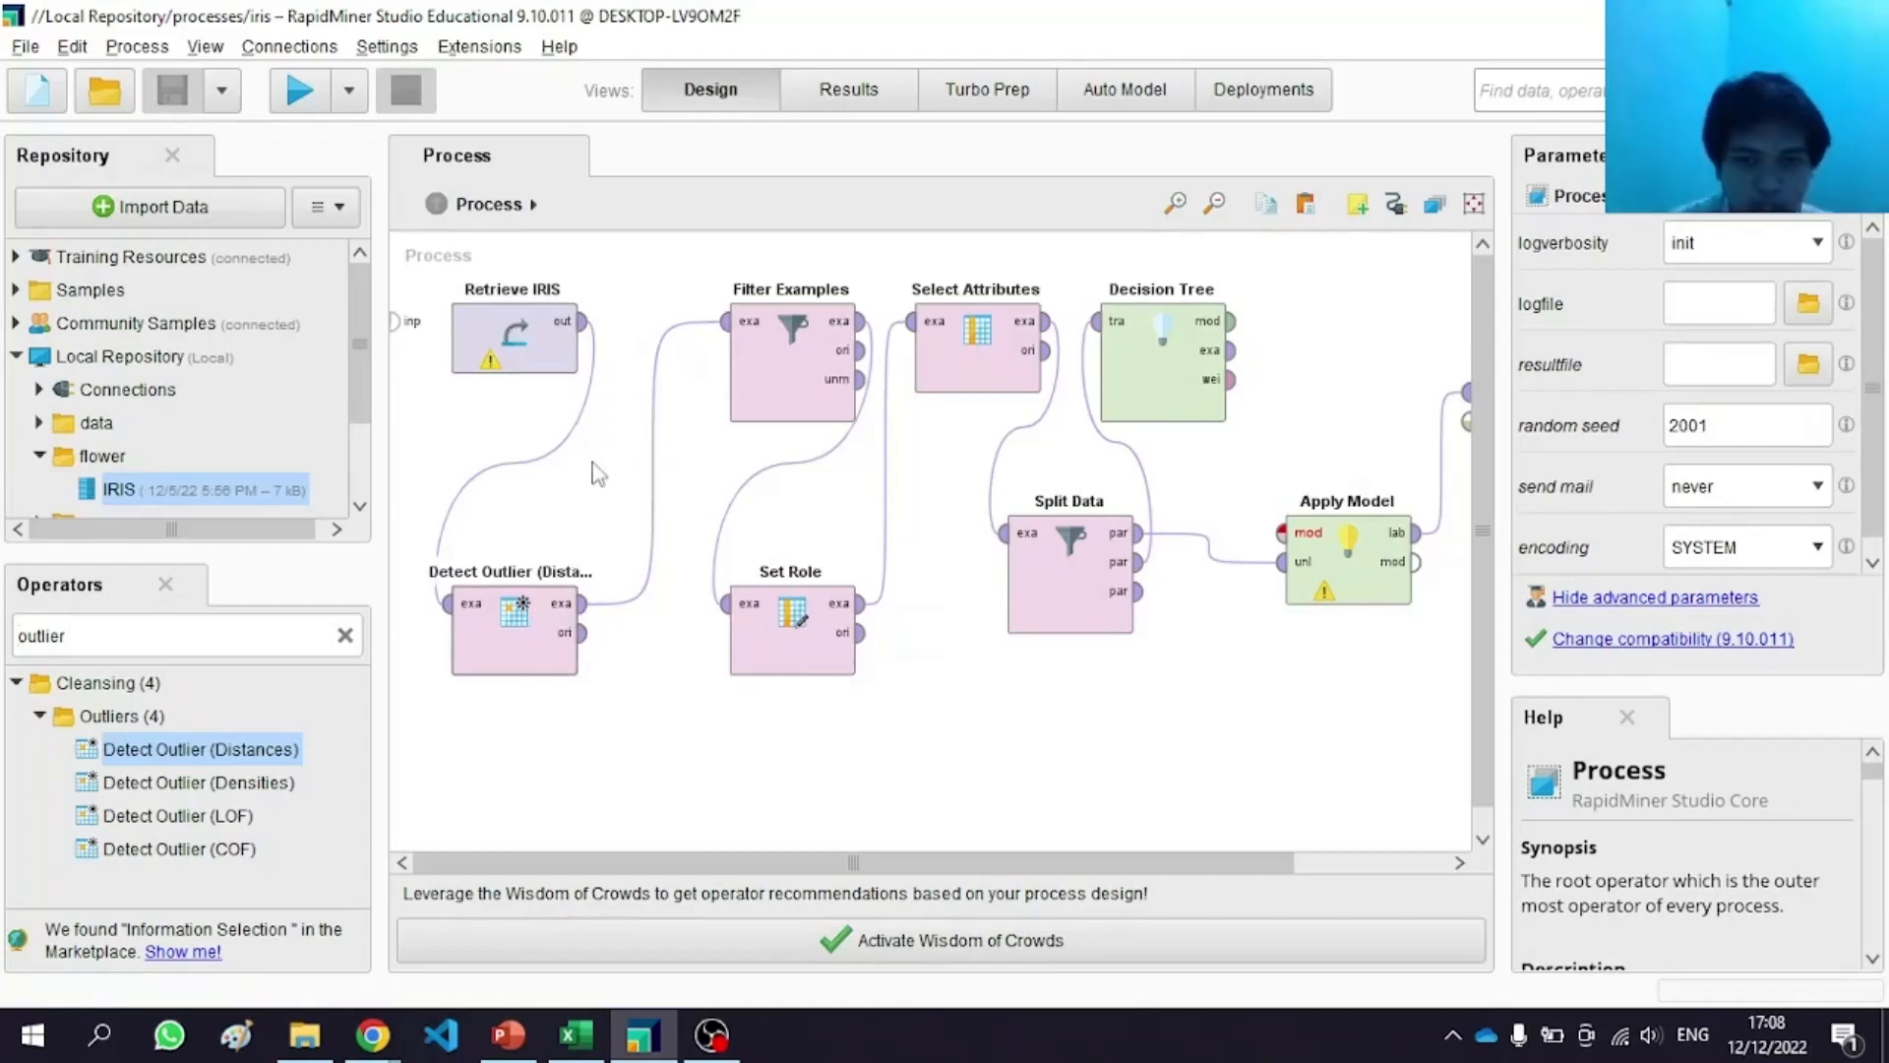
# Step: Inspect the filter condition defined in the Filter Examples operator, leaving it as it is
pyautogui.click(790, 366)
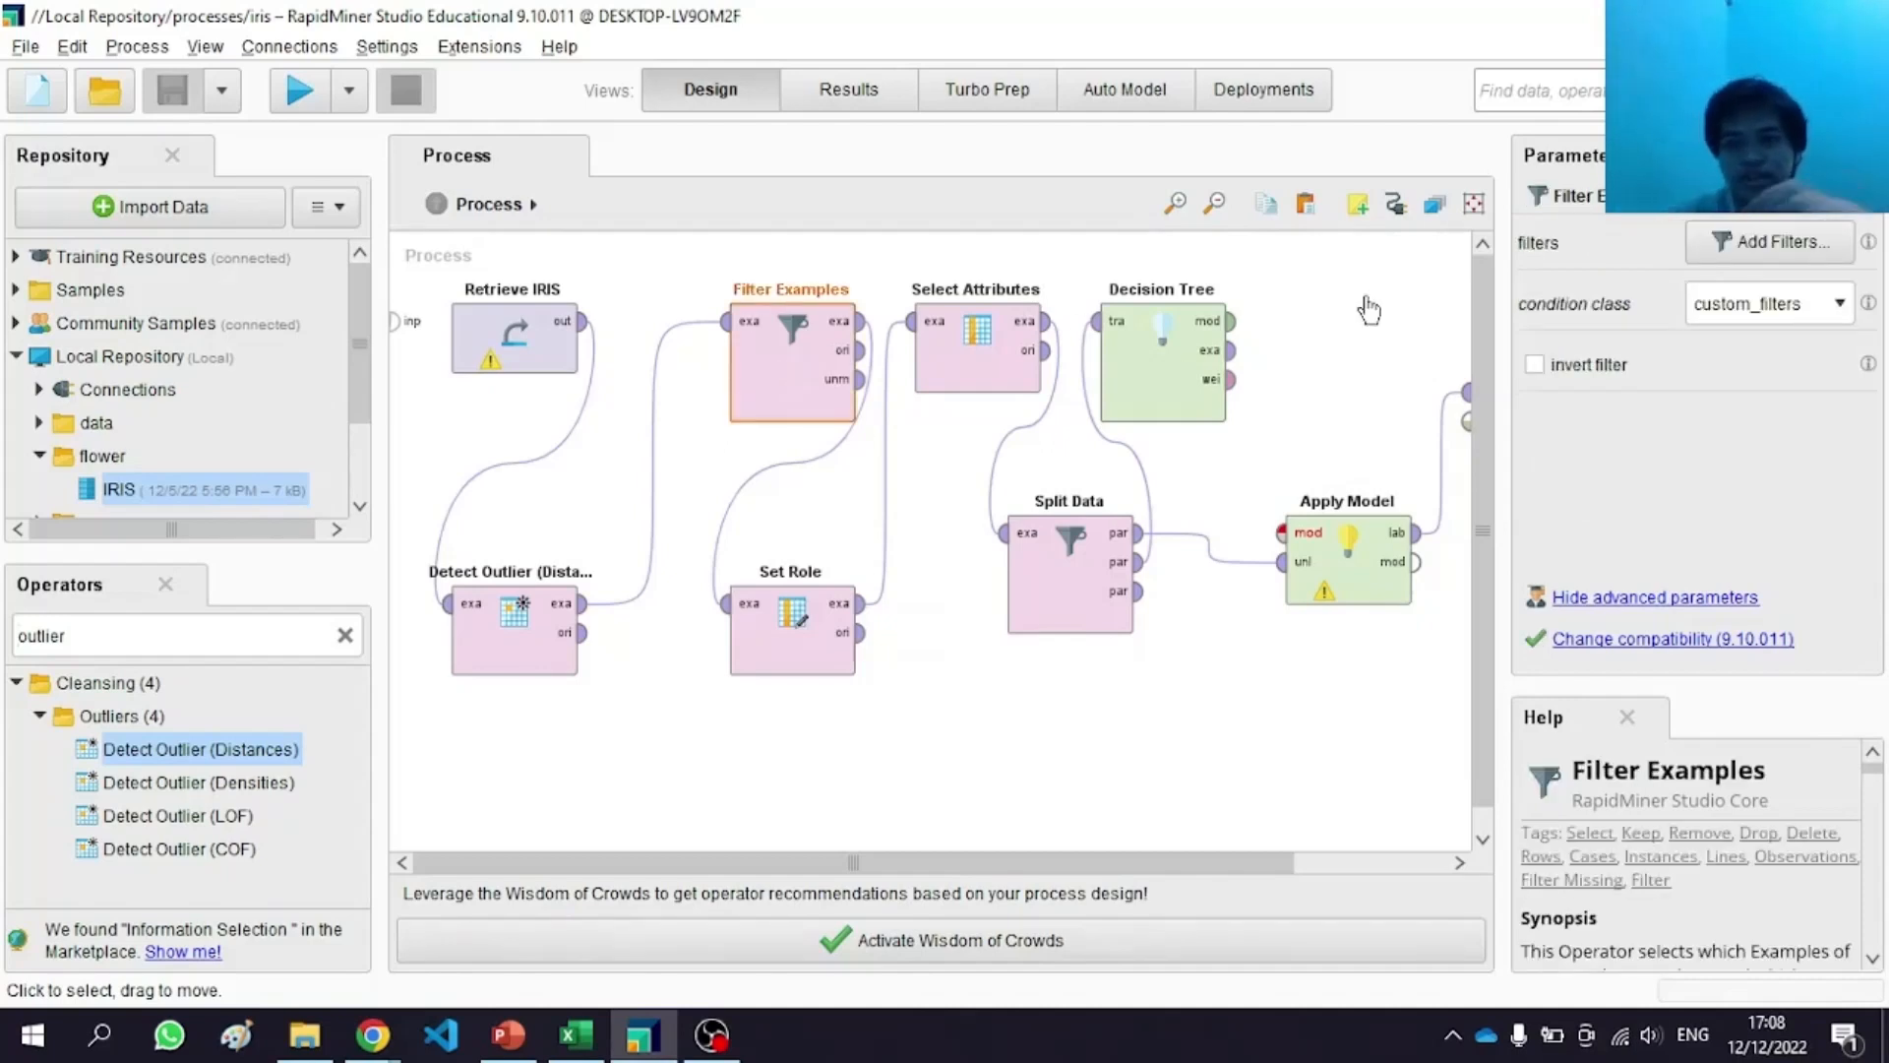
pyautogui.click(1766, 254)
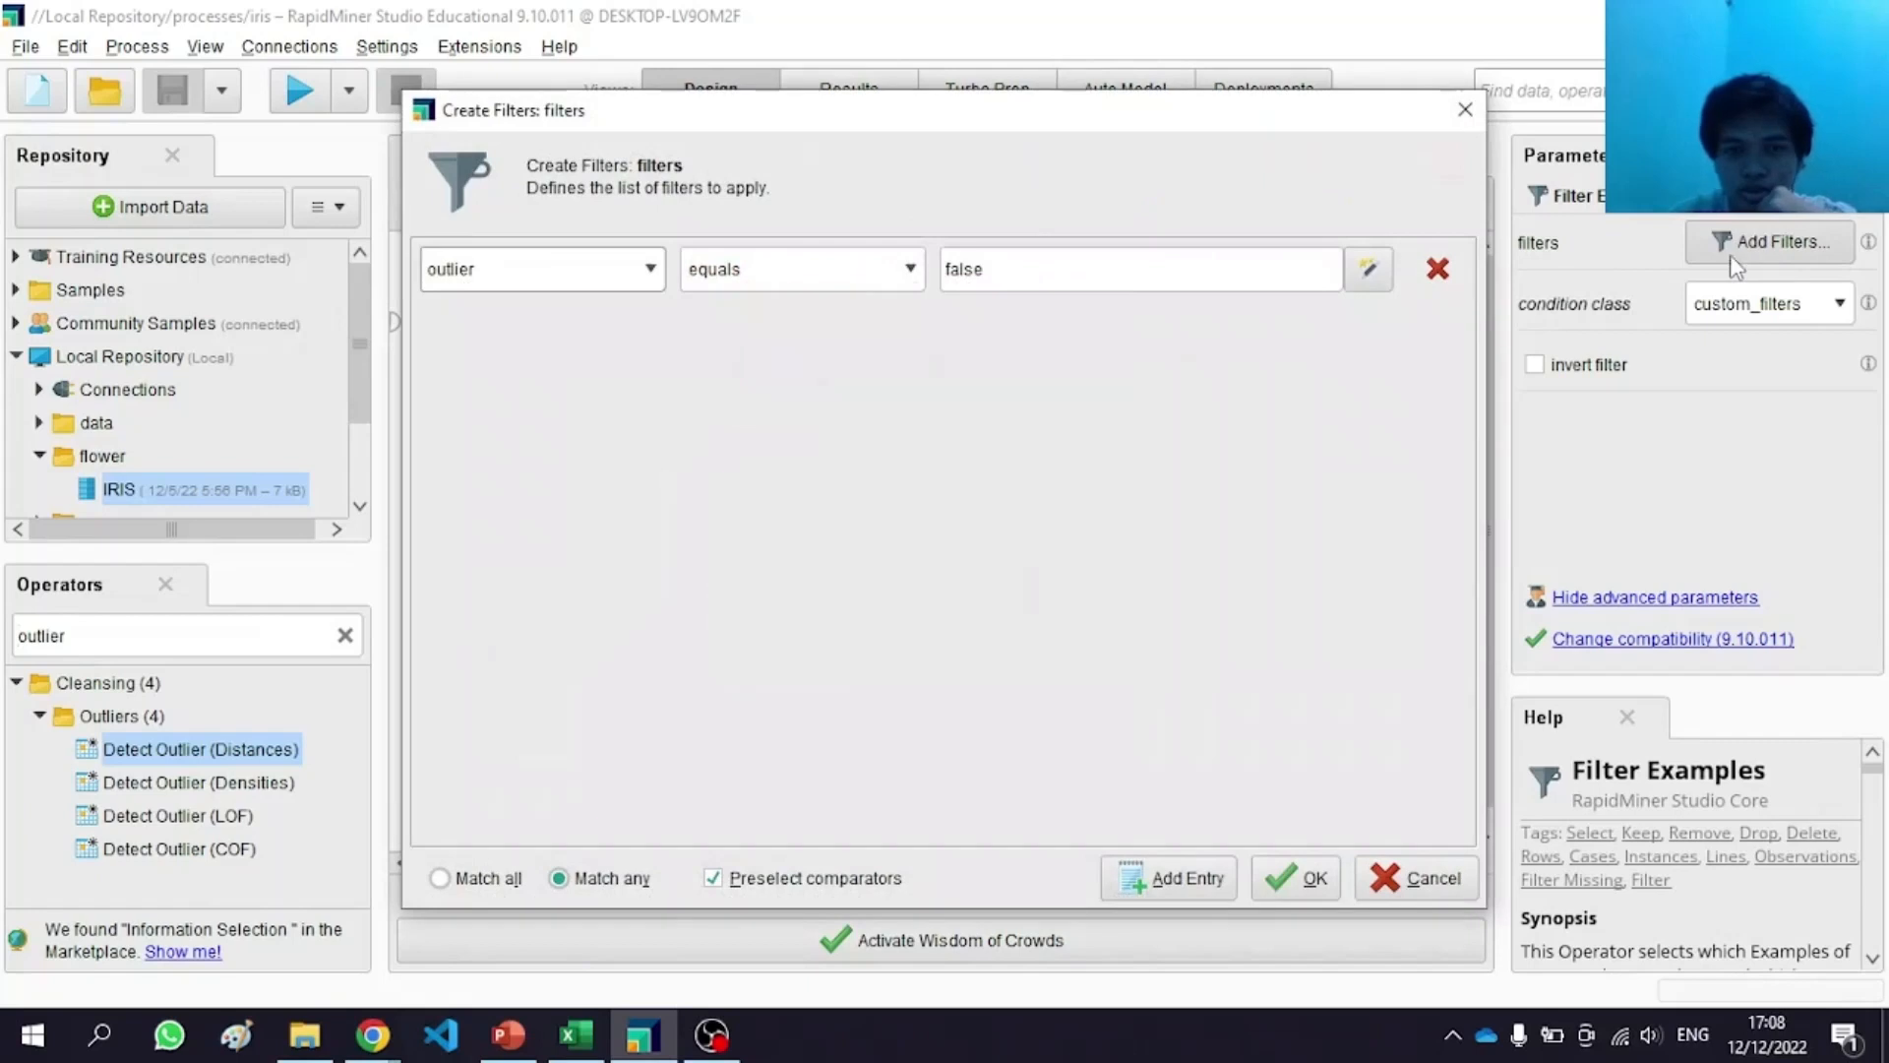
pyautogui.moveTo(1055, 122); pyautogui.dragTo(1310, 148)
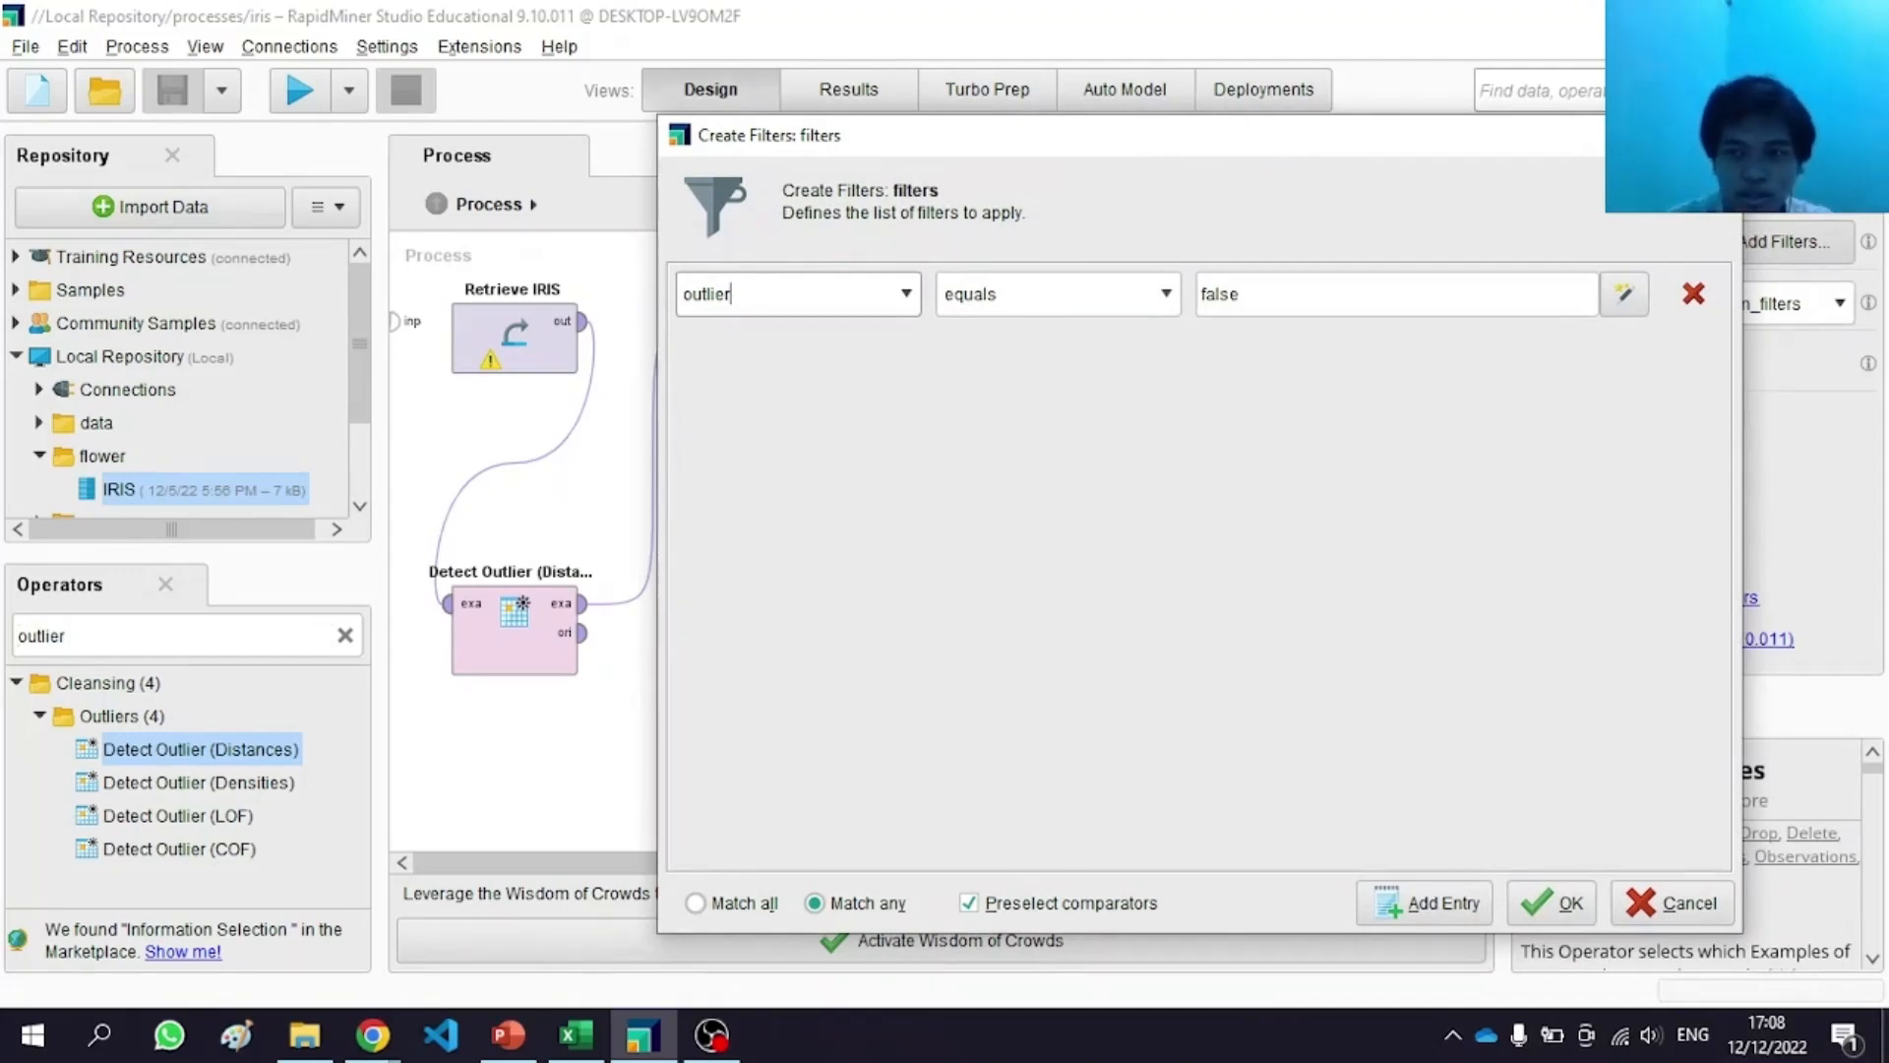
pyautogui.click(1711, 135)
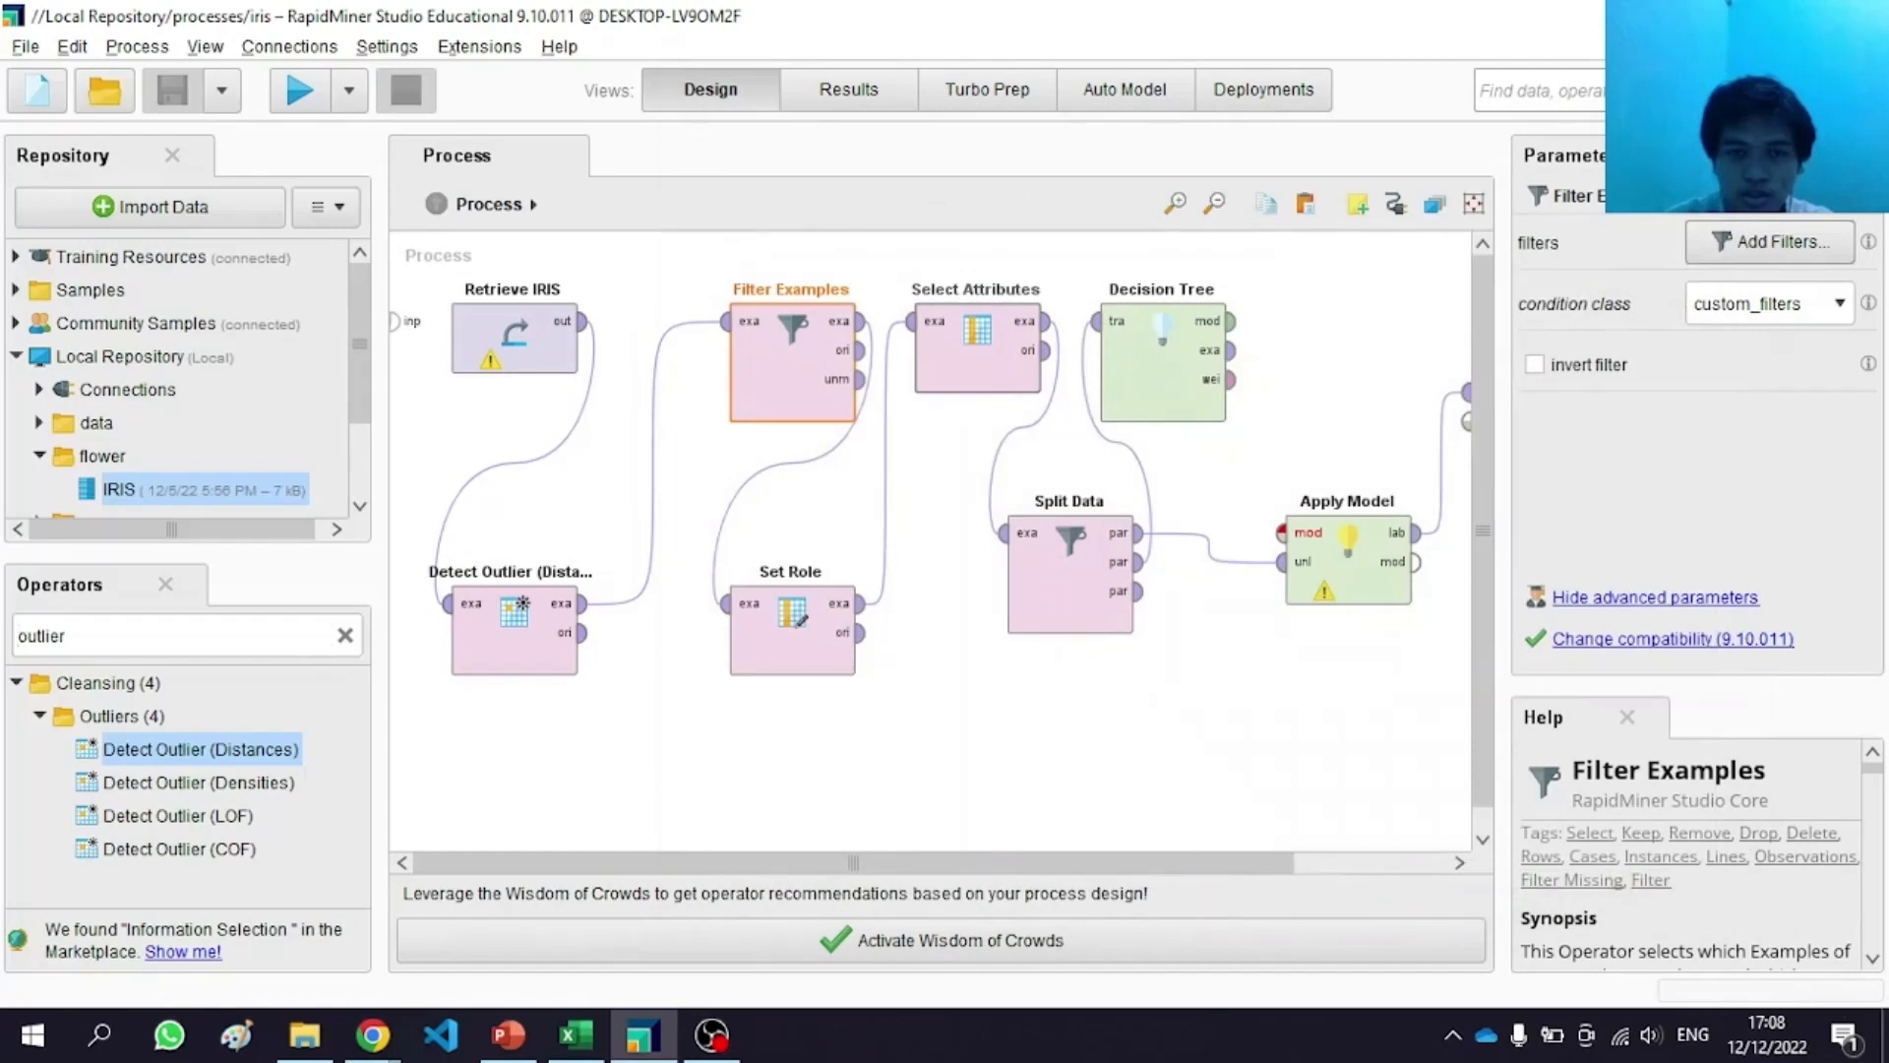
# Step: Check the Set Role operator's attribute and target role, and compare with the species column in the IRIS sheet in Excel
pyautogui.click(938, 733)
pyautogui.click(813, 652)
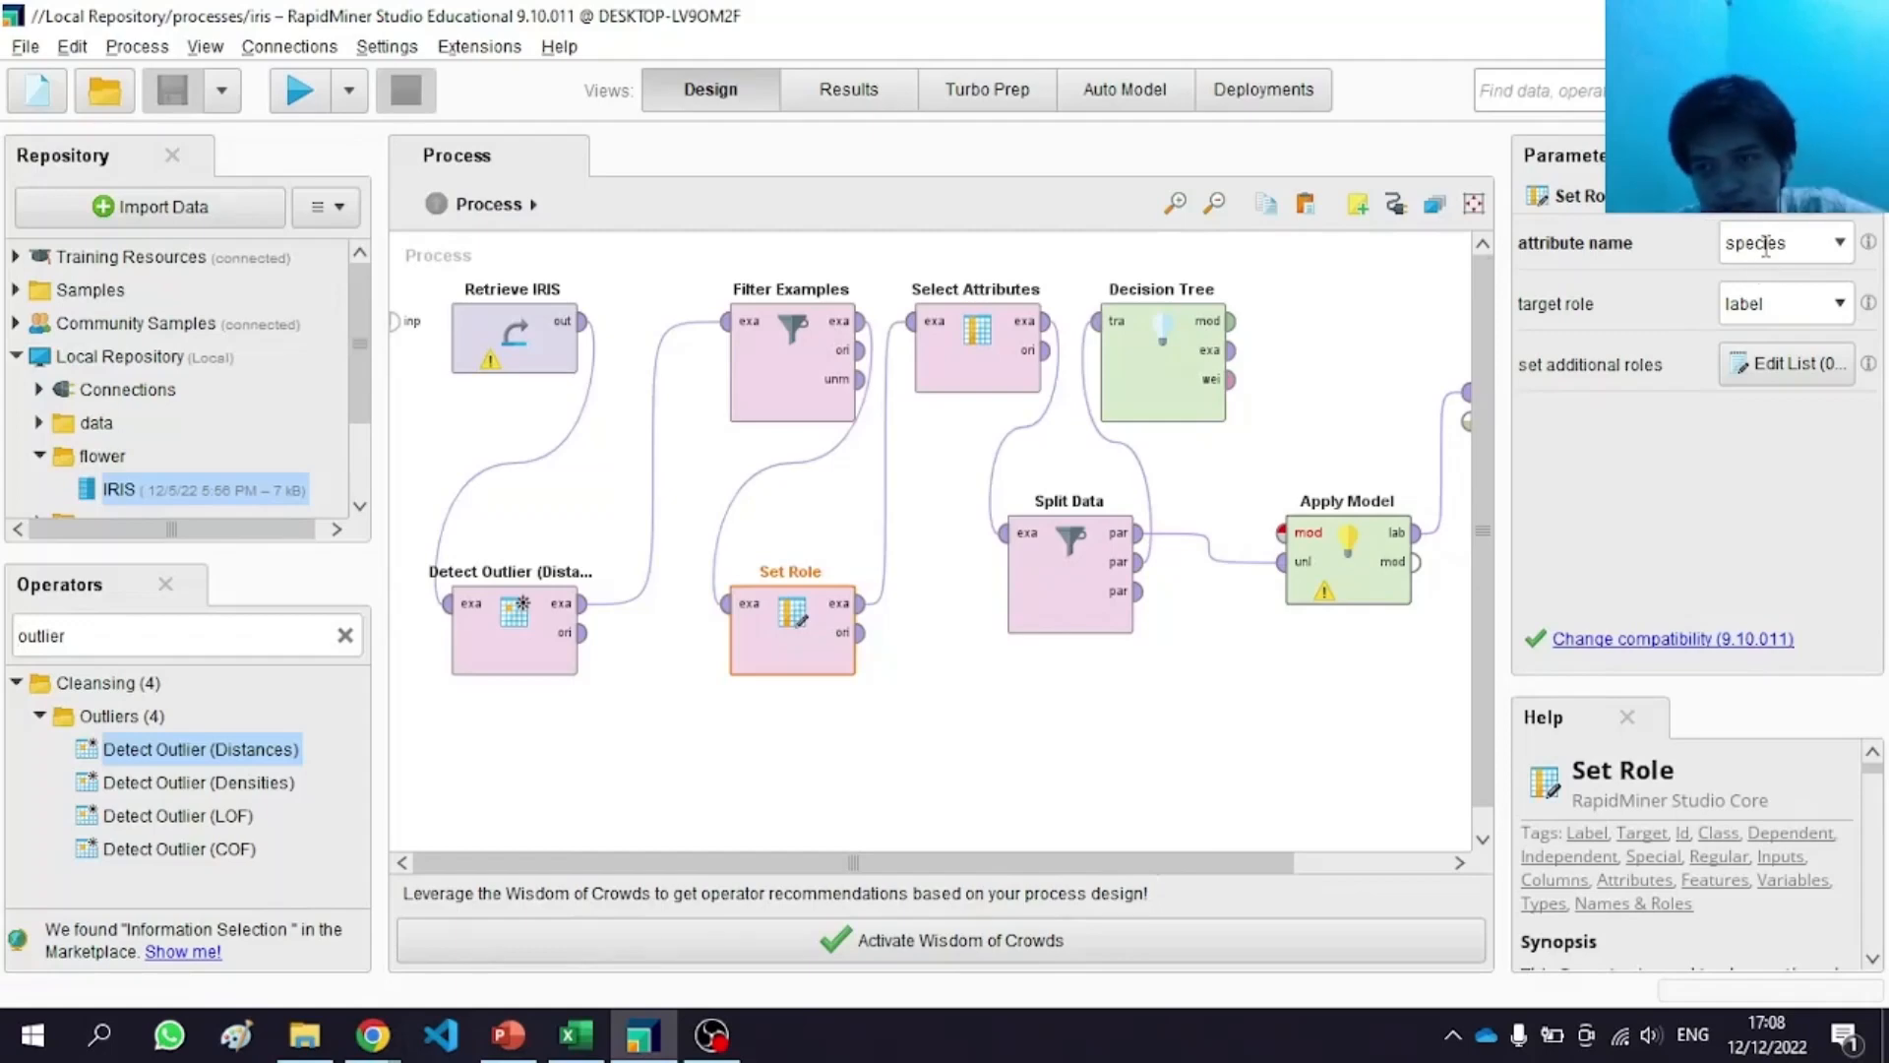
pyautogui.click(575, 1035)
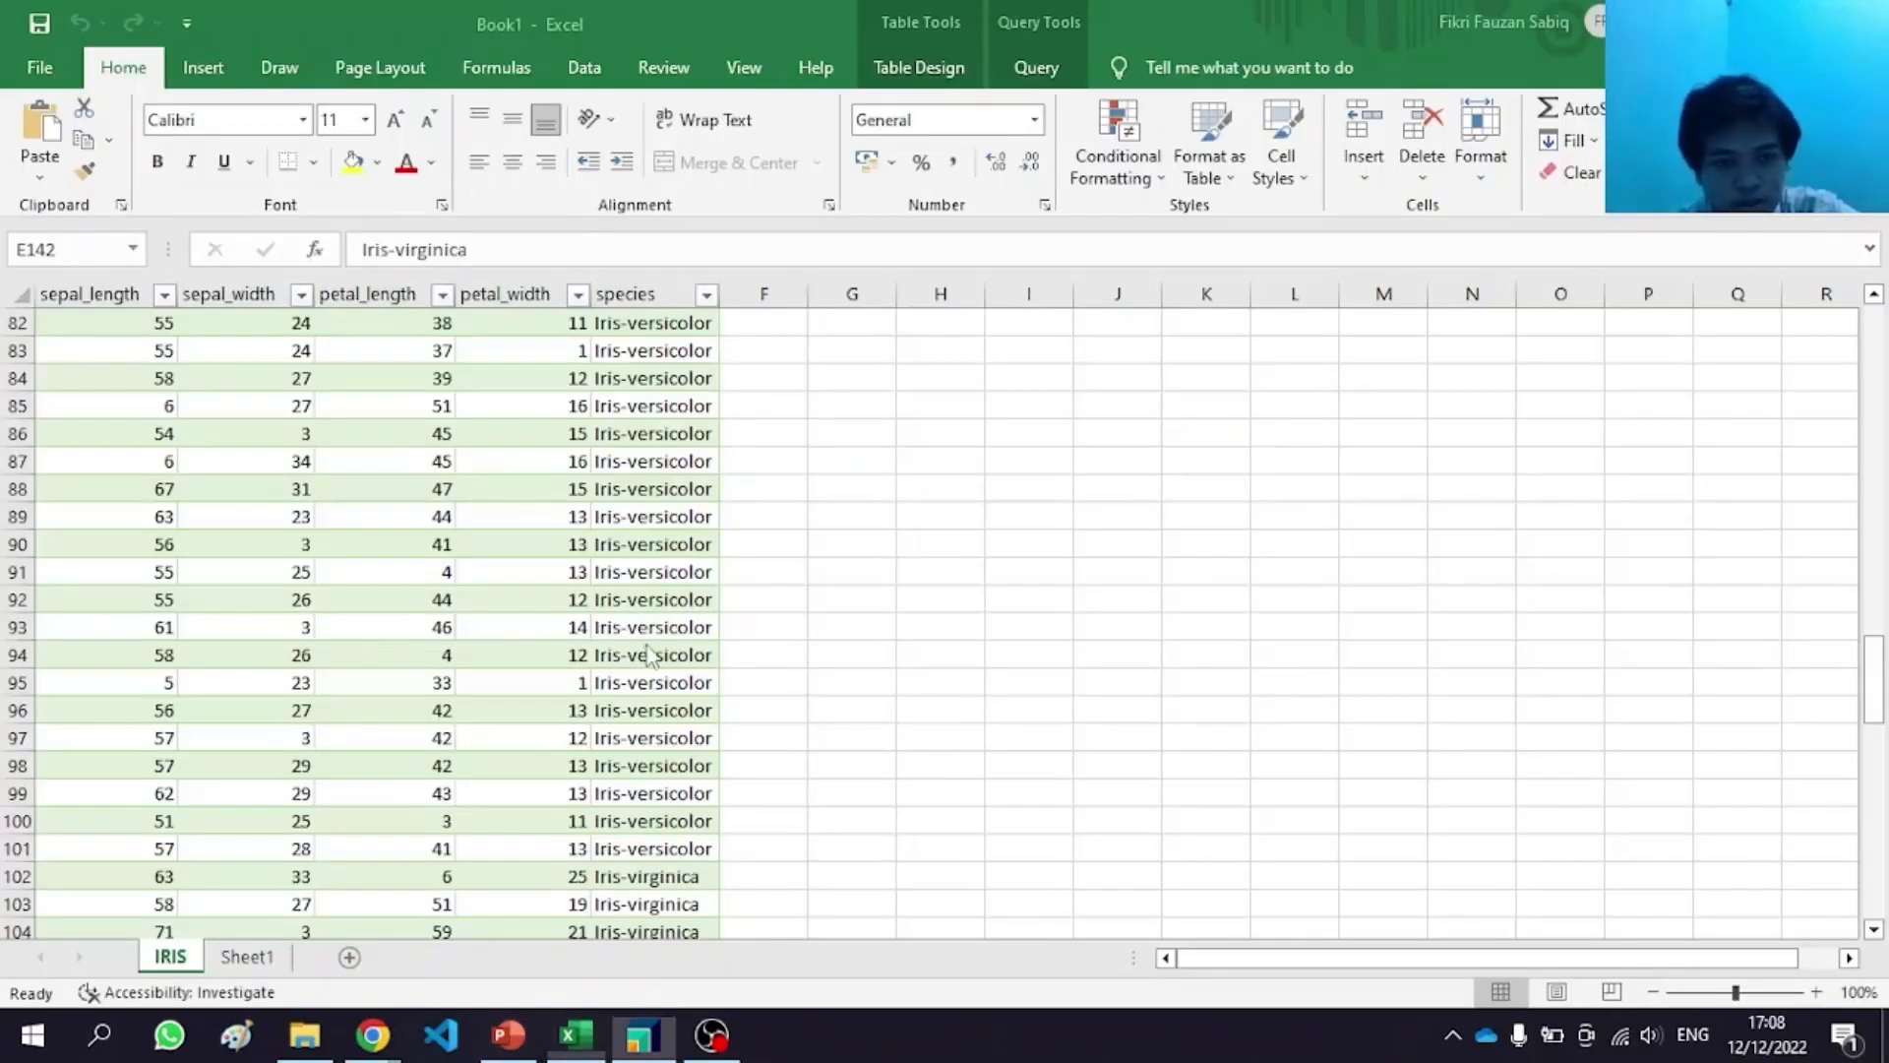
pyautogui.click(654, 460)
pyautogui.click(1666, 21)
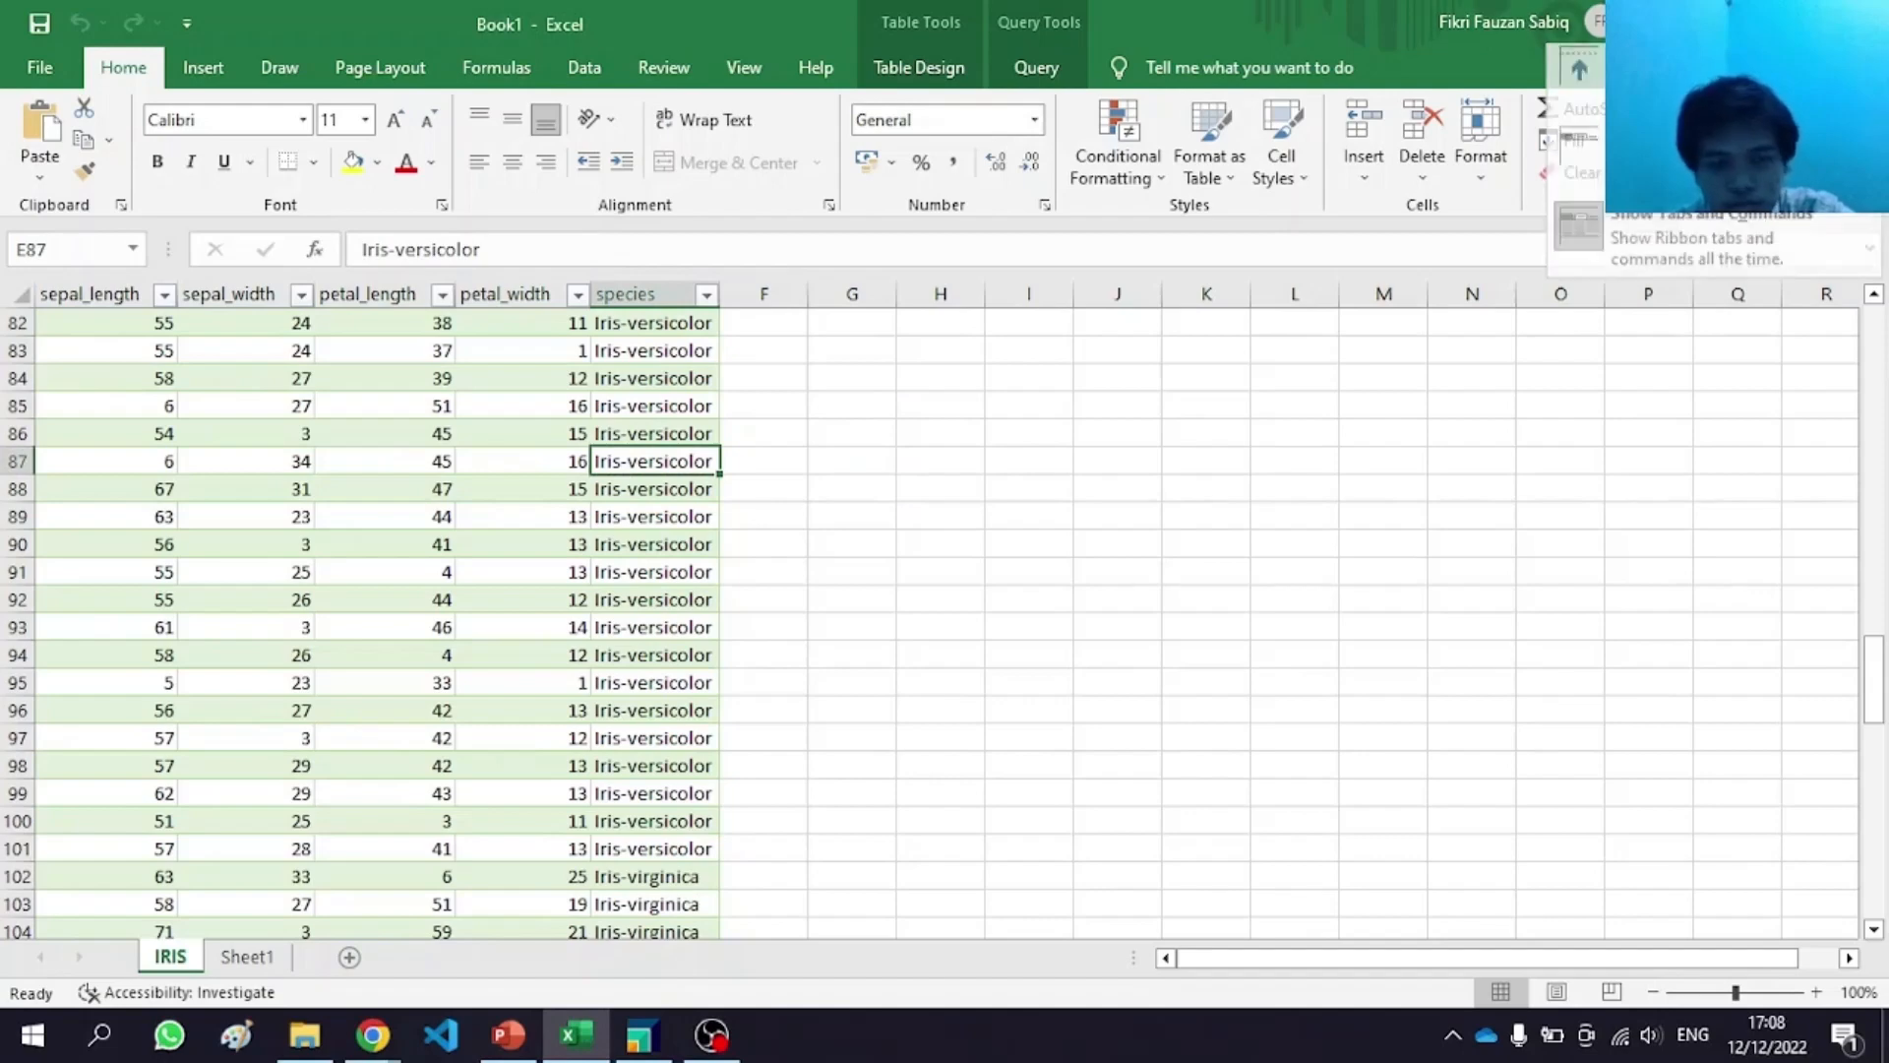
pyautogui.click(1730, 22)
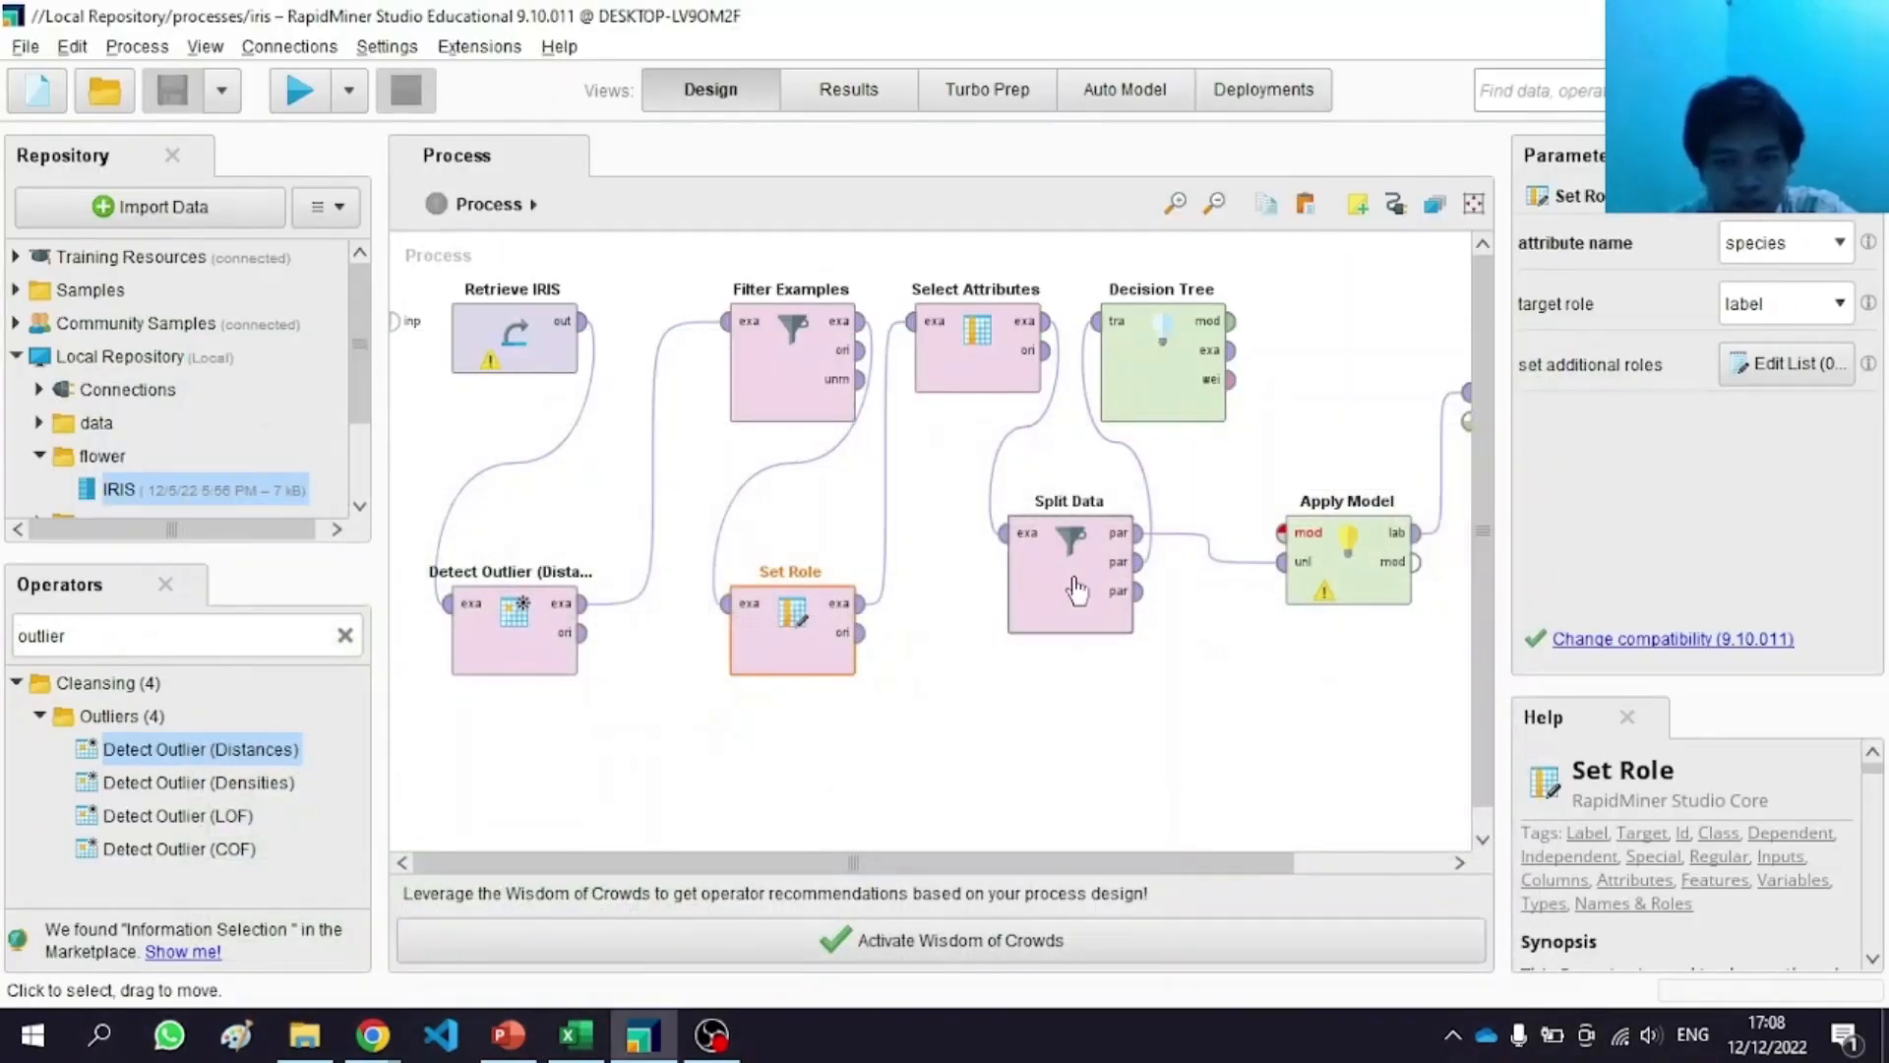
# Step: Review which attributes the Select Attributes operator keeps, and close the list without changes
pyautogui.click(972, 368)
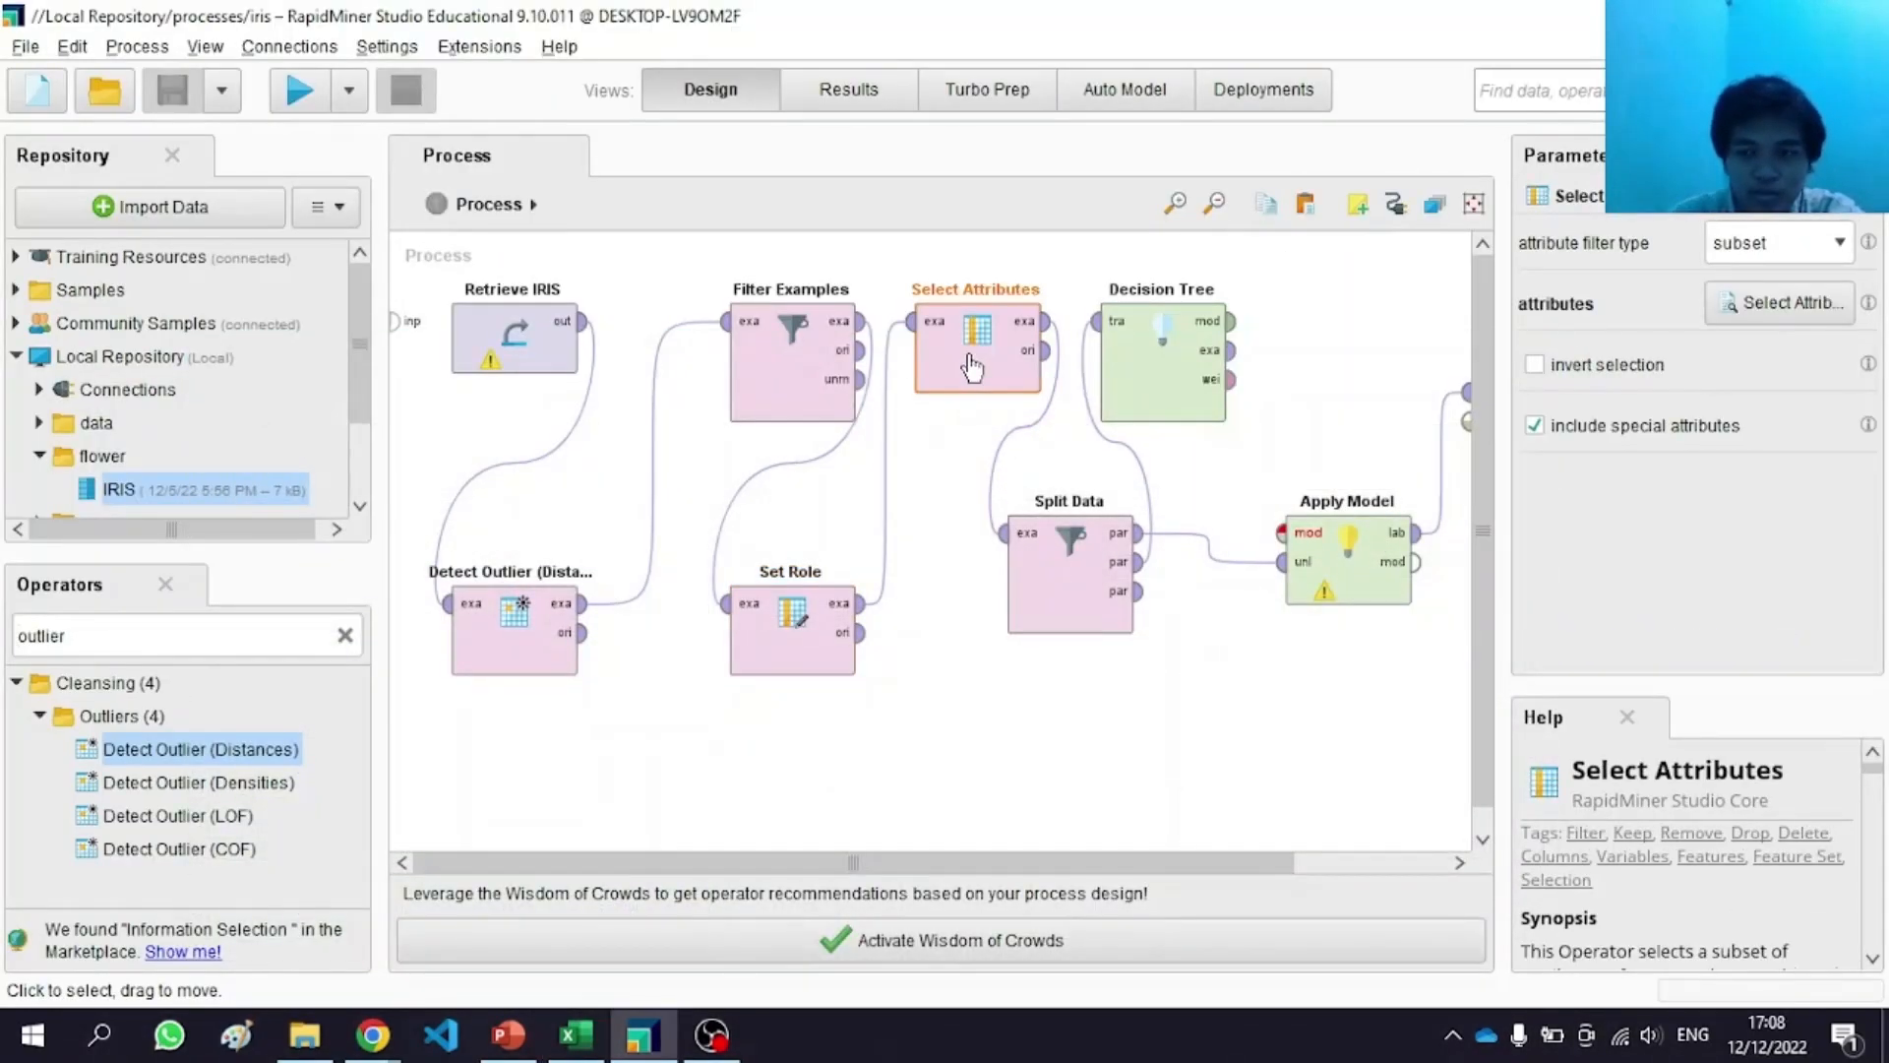
pyautogui.click(1781, 302)
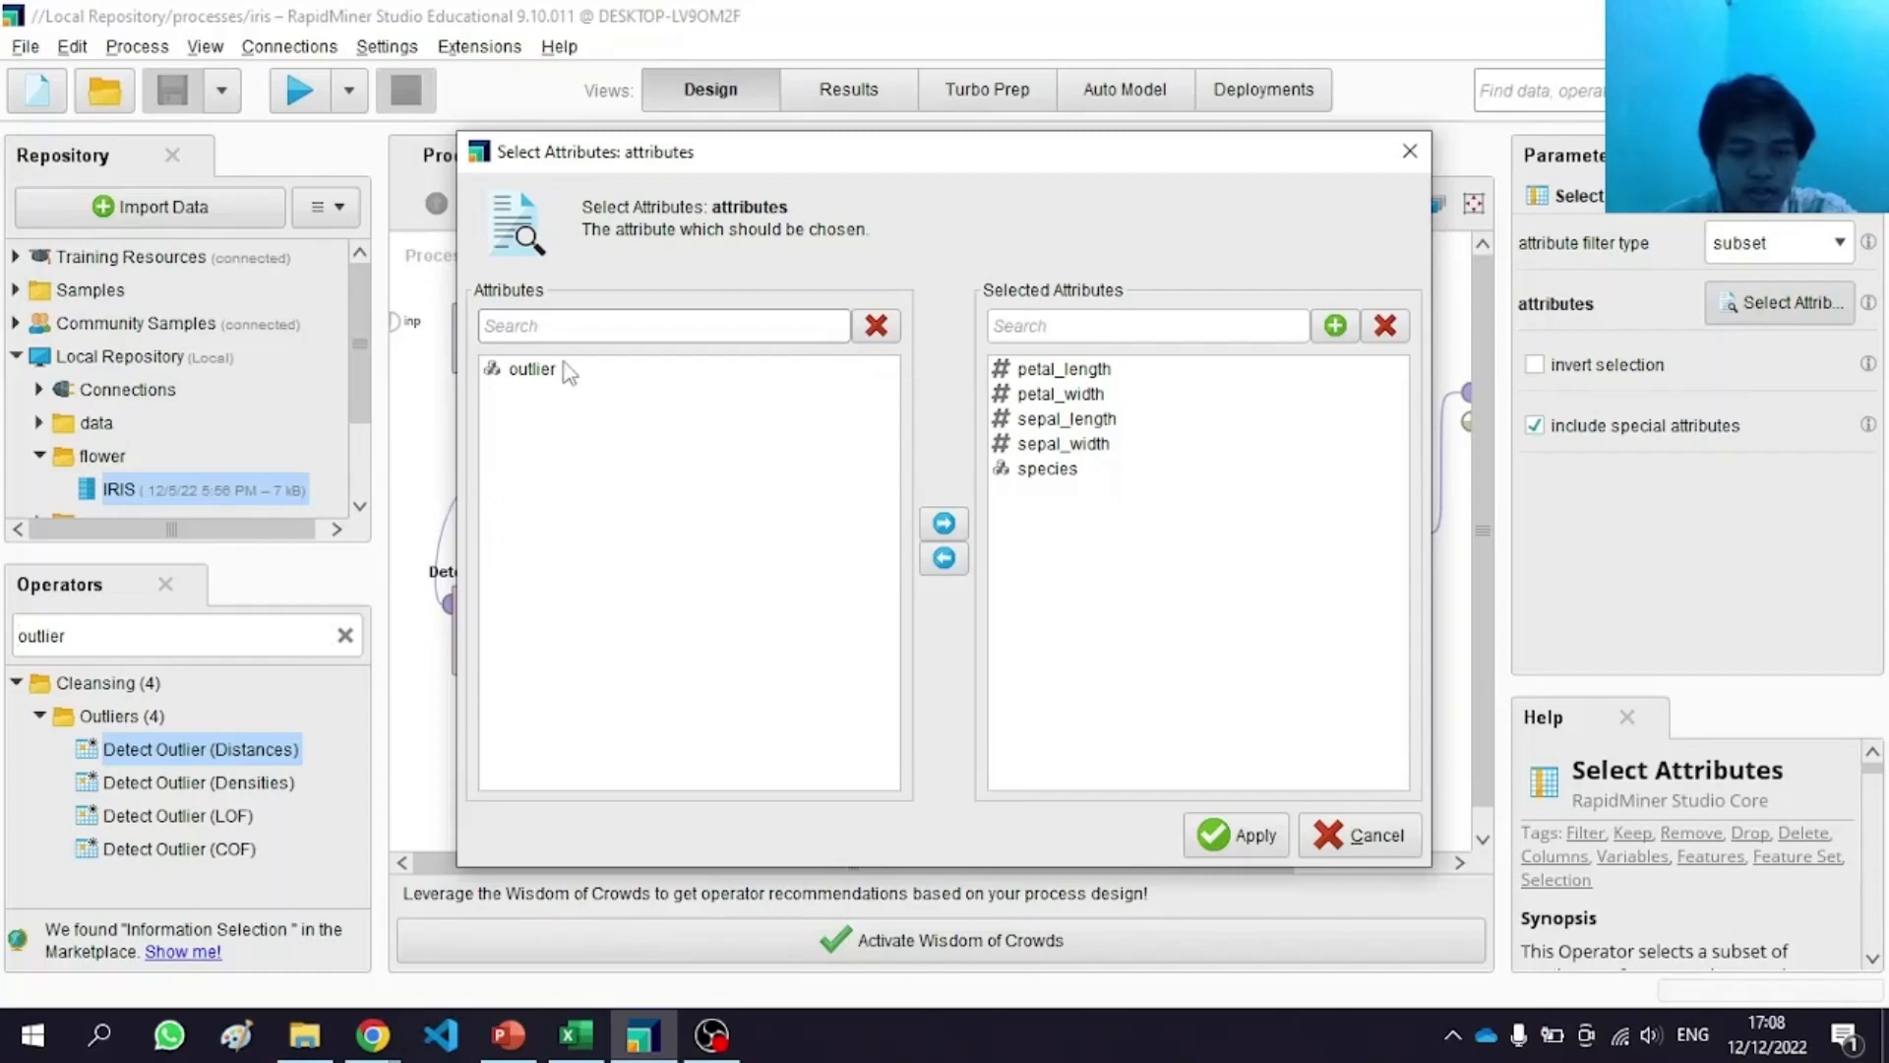
pyautogui.click(1409, 151)
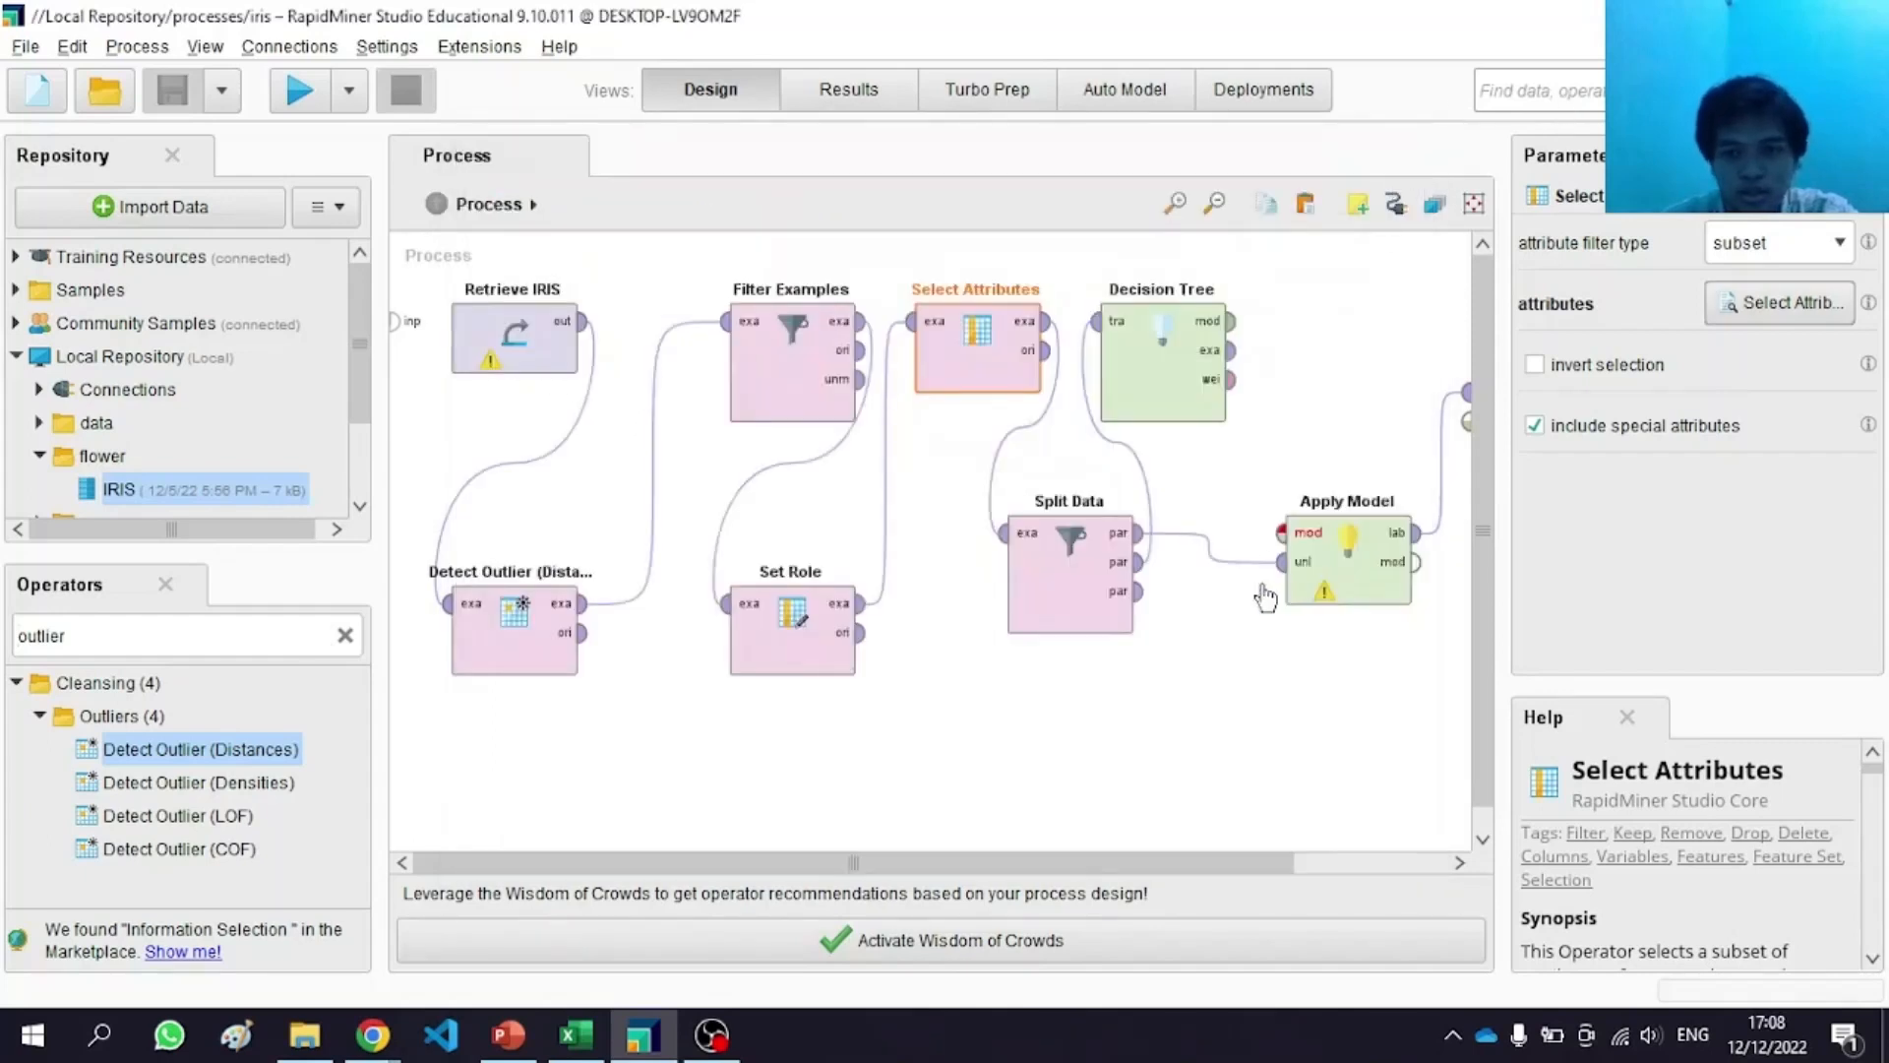
pyautogui.click(1257, 749)
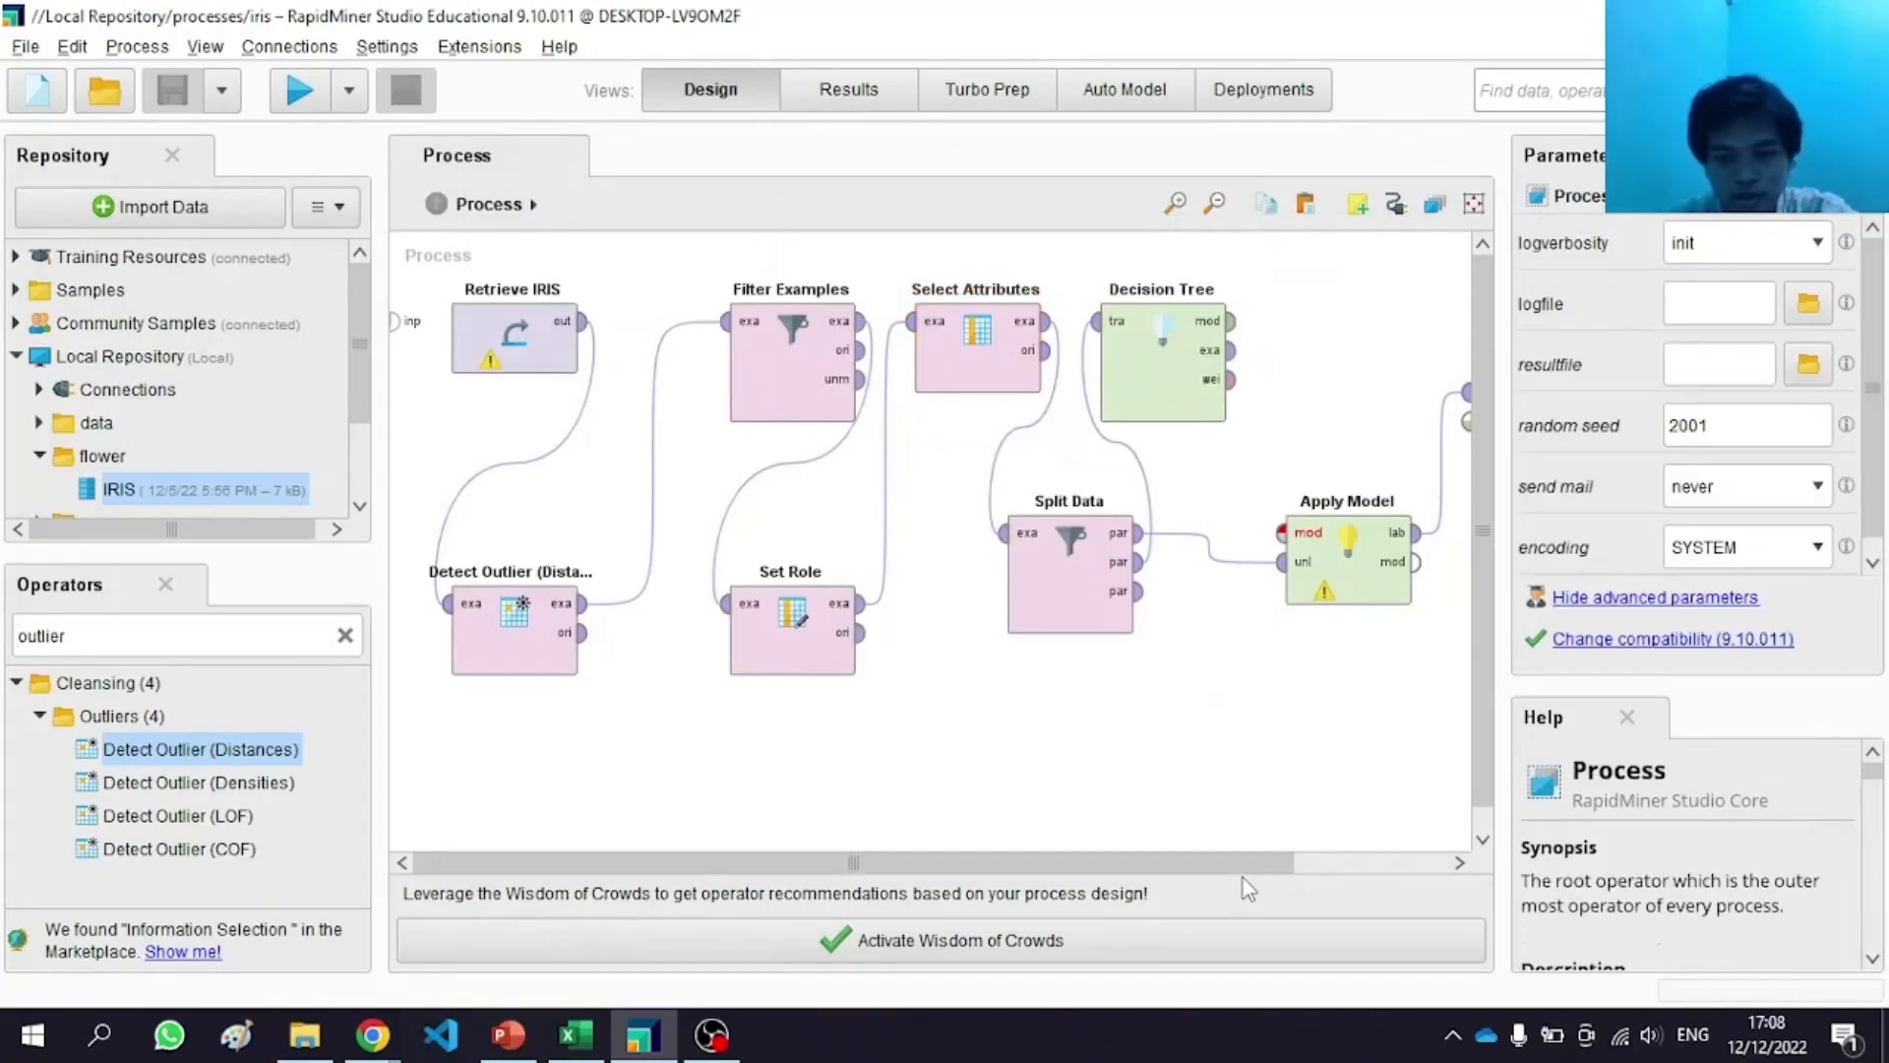
# Step: Inspect the partition ratios of the Split Data operator and close the list without changes
pyautogui.moveTo(1248, 863); pyautogui.dragTo(1396, 865)
pyautogui.click(898, 595)
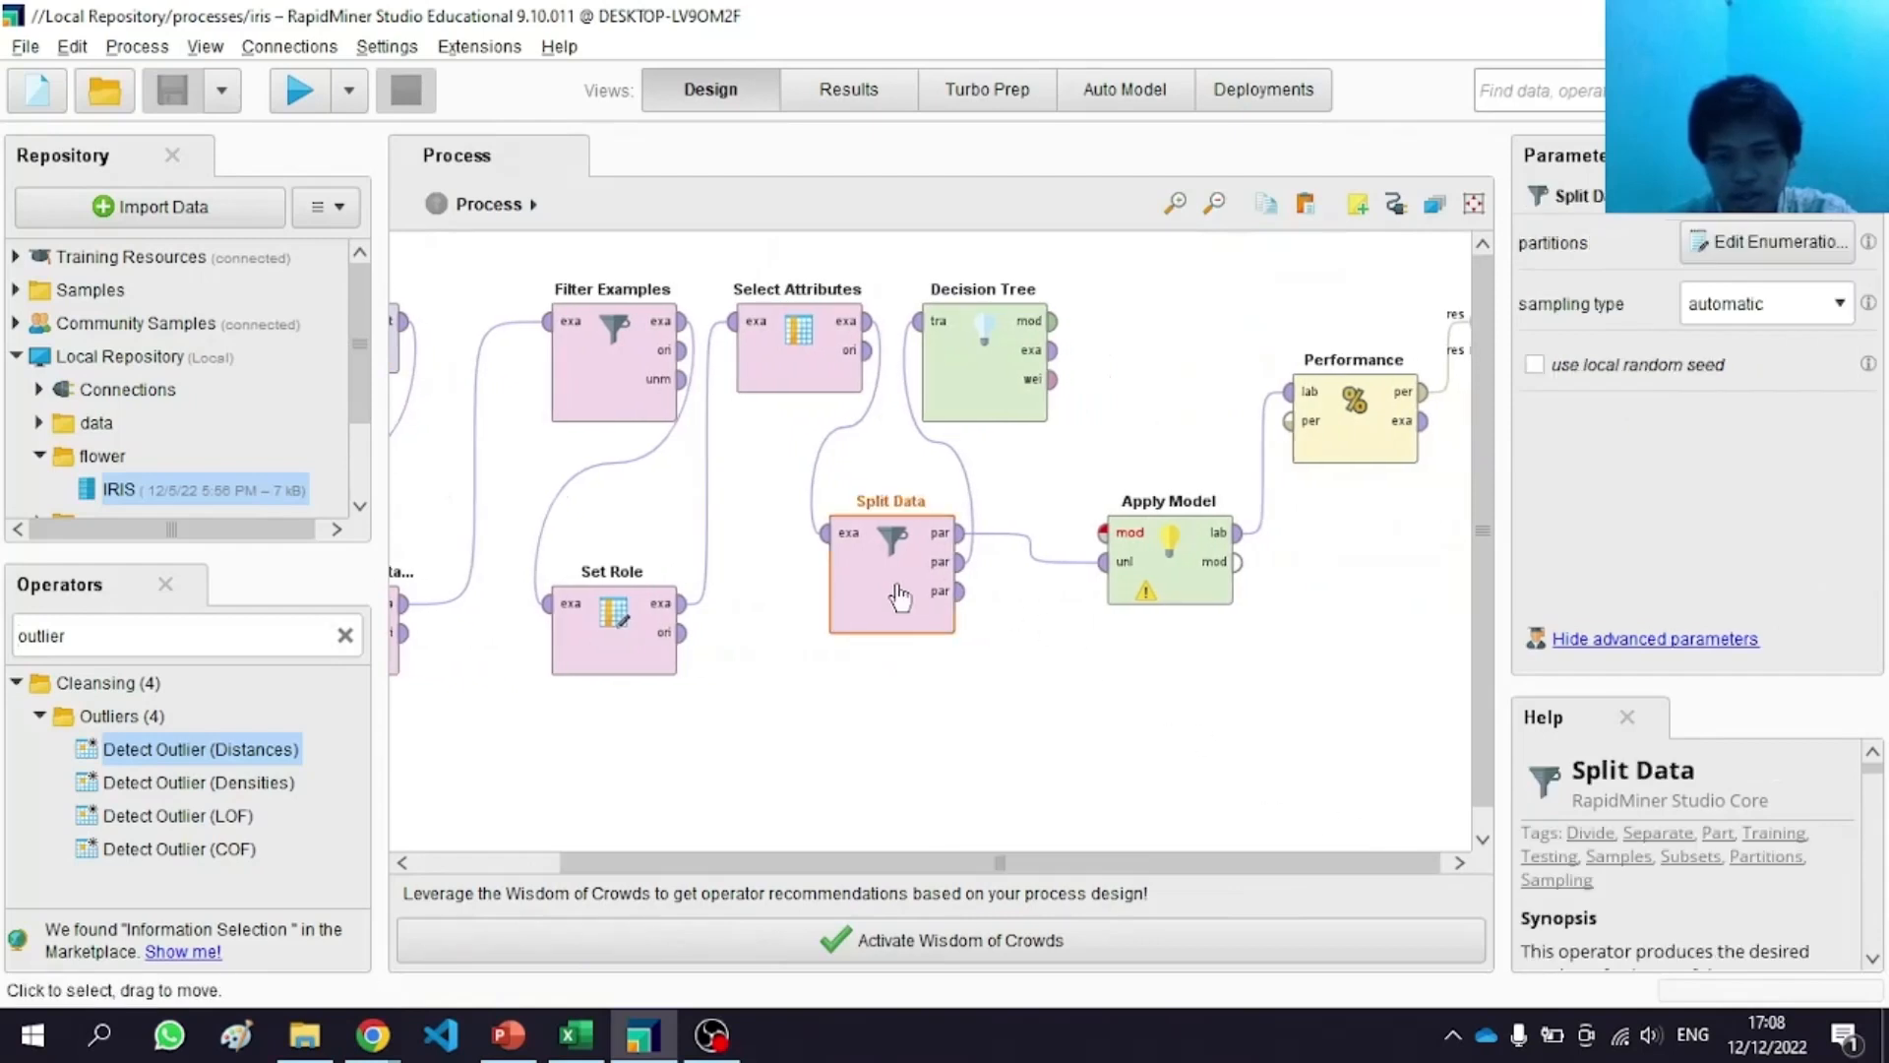
pyautogui.click(1793, 254)
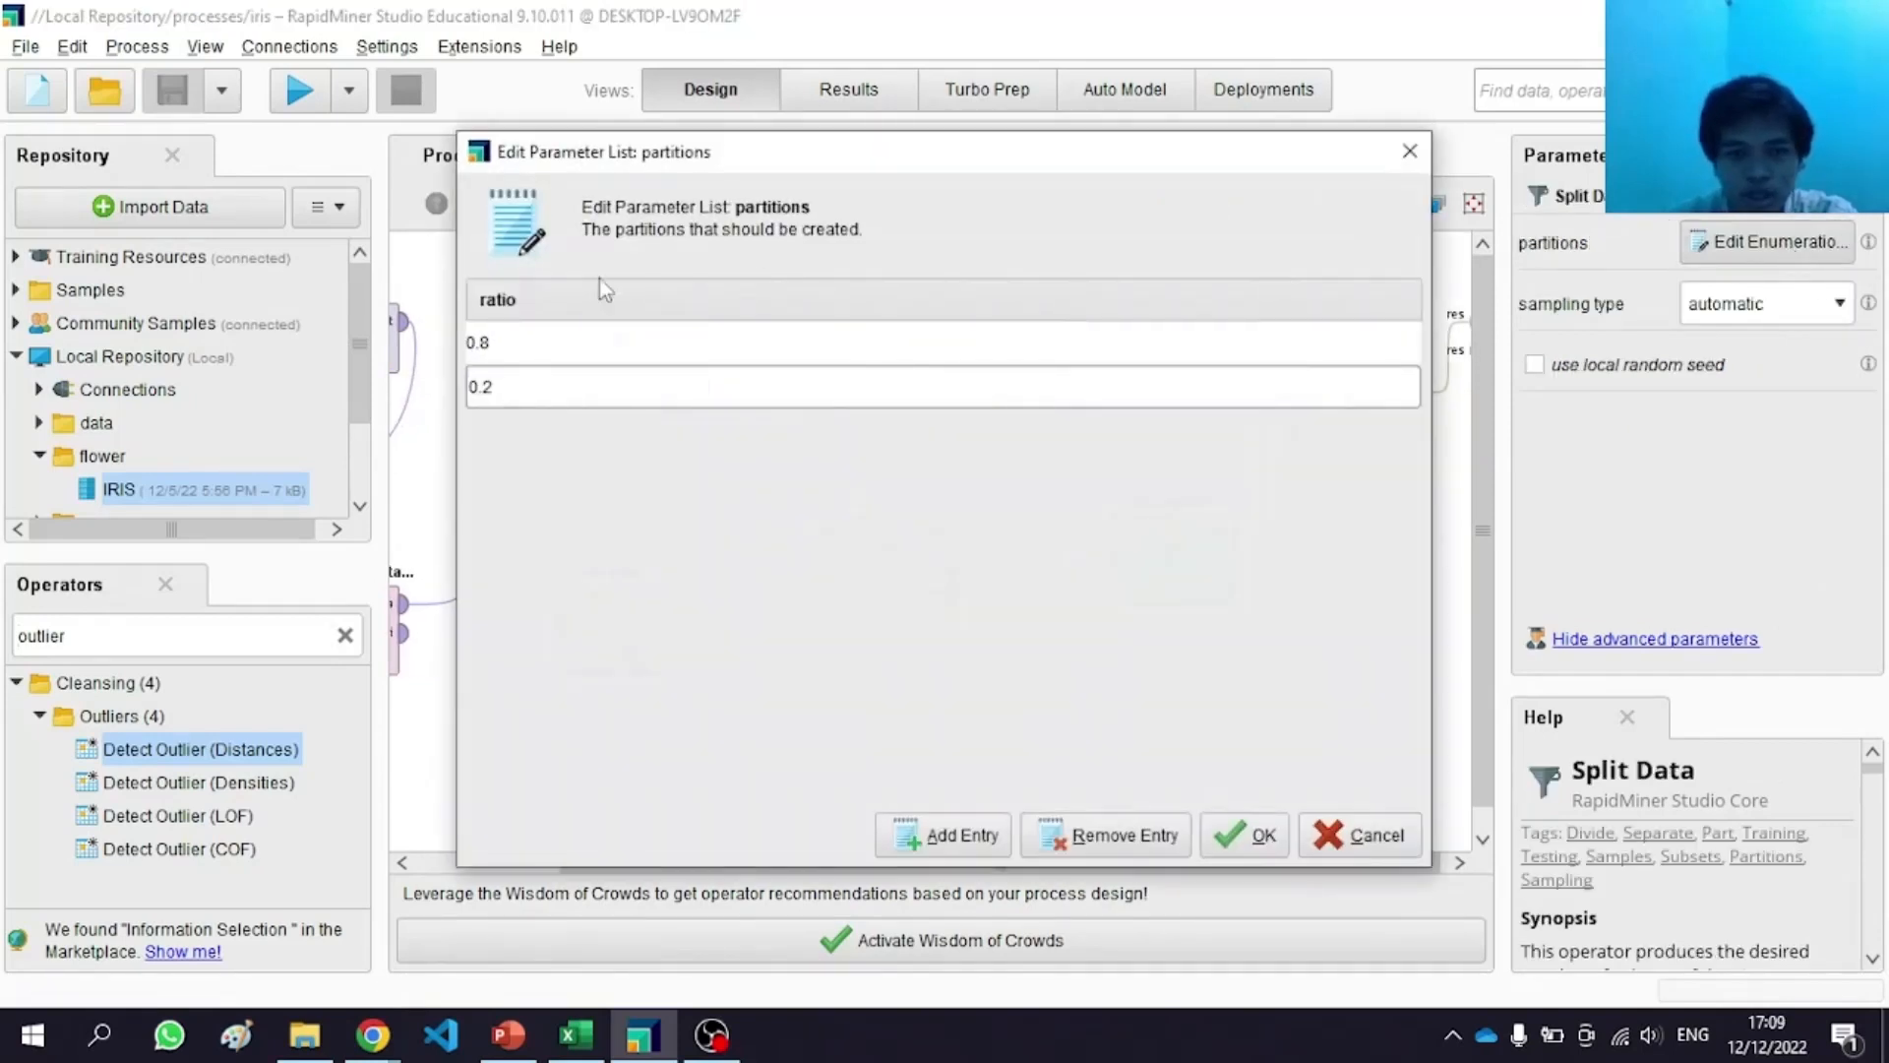
pyautogui.moveTo(944, 165); pyautogui.dragTo(1448, 166)
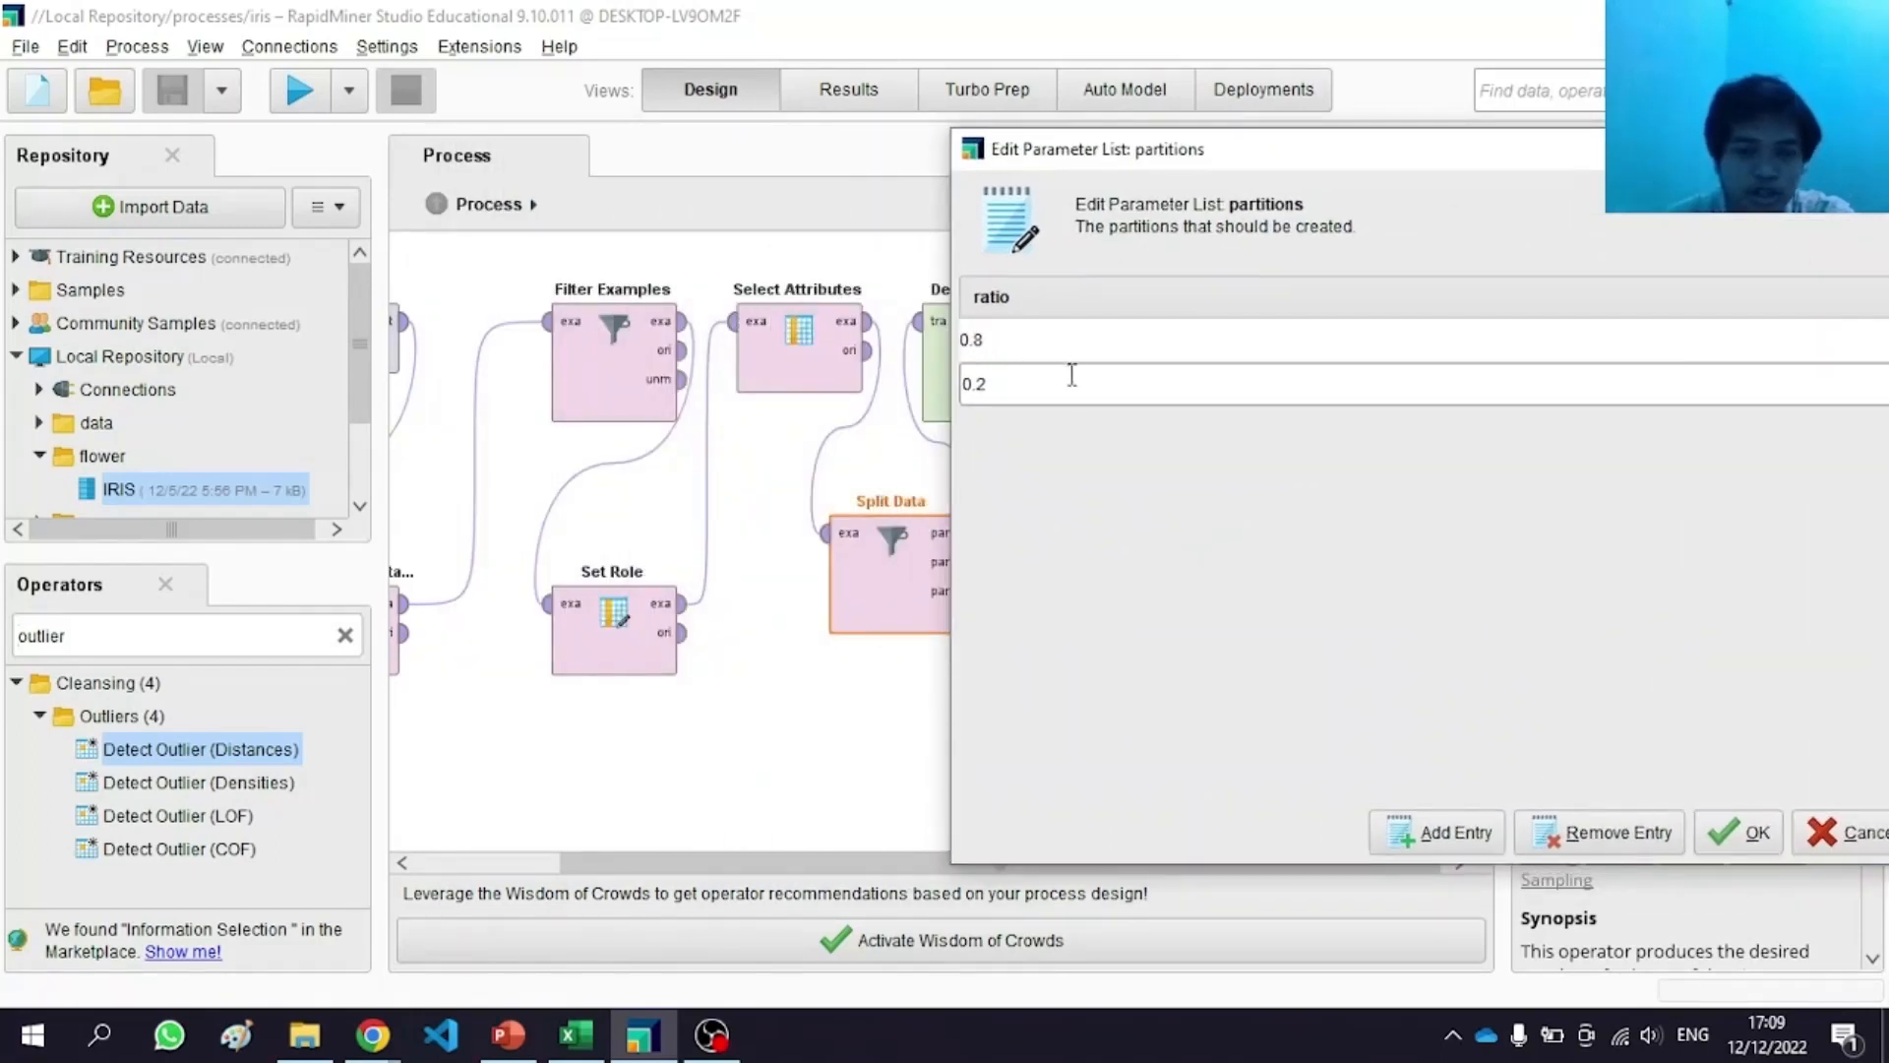
pyautogui.moveTo(1405, 175); pyautogui.dragTo(866, 189)
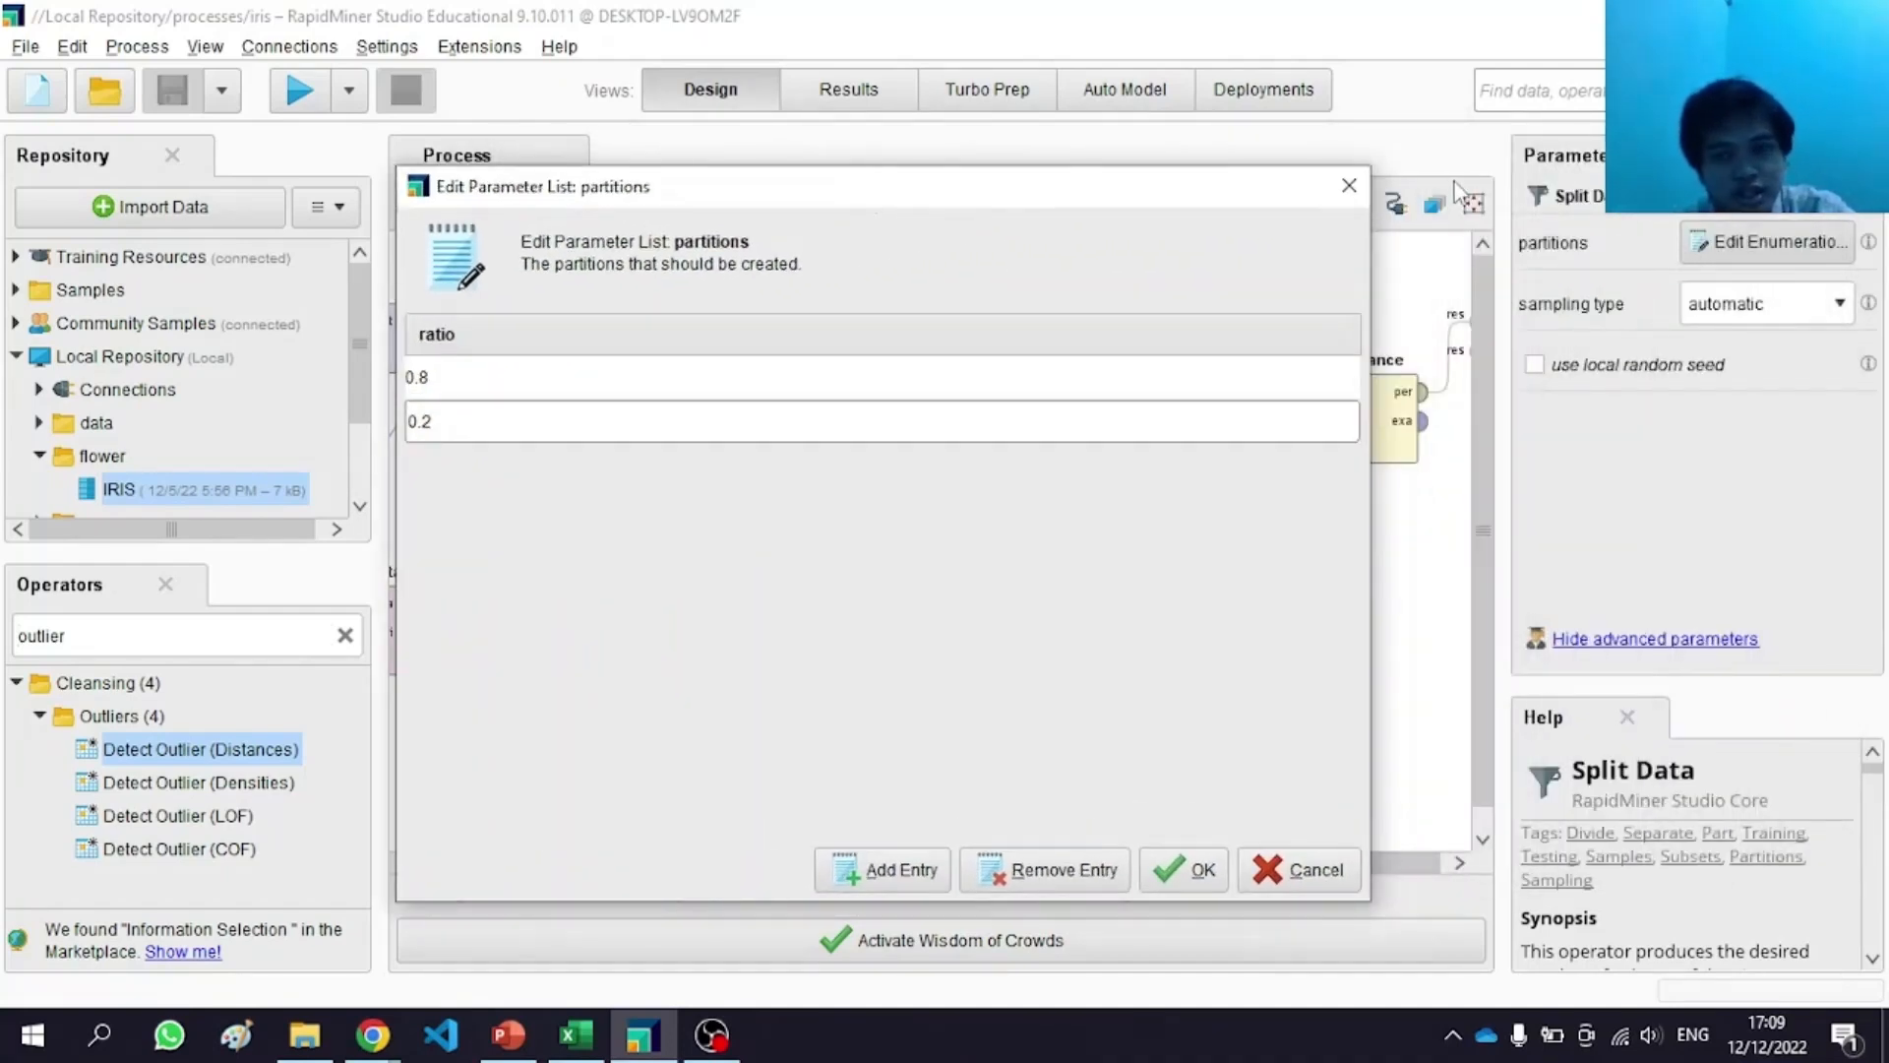
pyautogui.click(1349, 185)
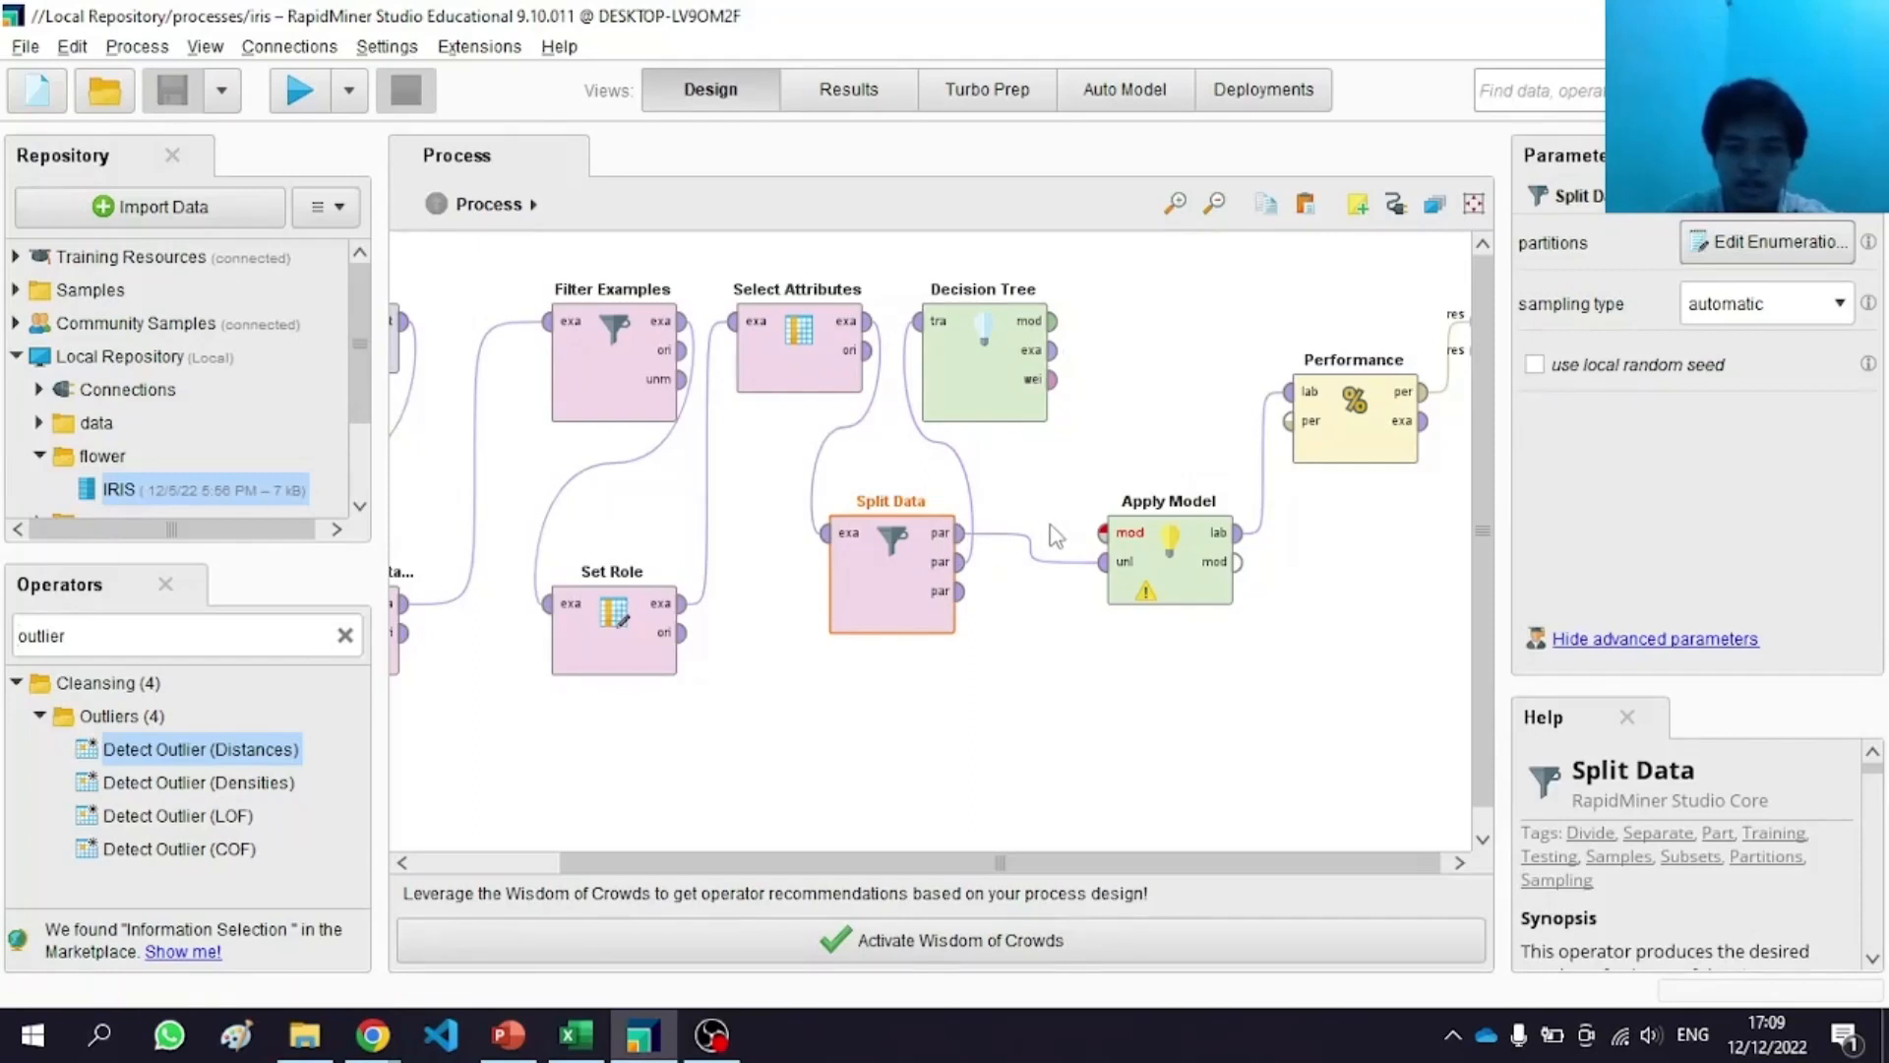
# Step: Connect the Decision Tree's model output to the model input of Apply Model
pyautogui.click(1052, 320)
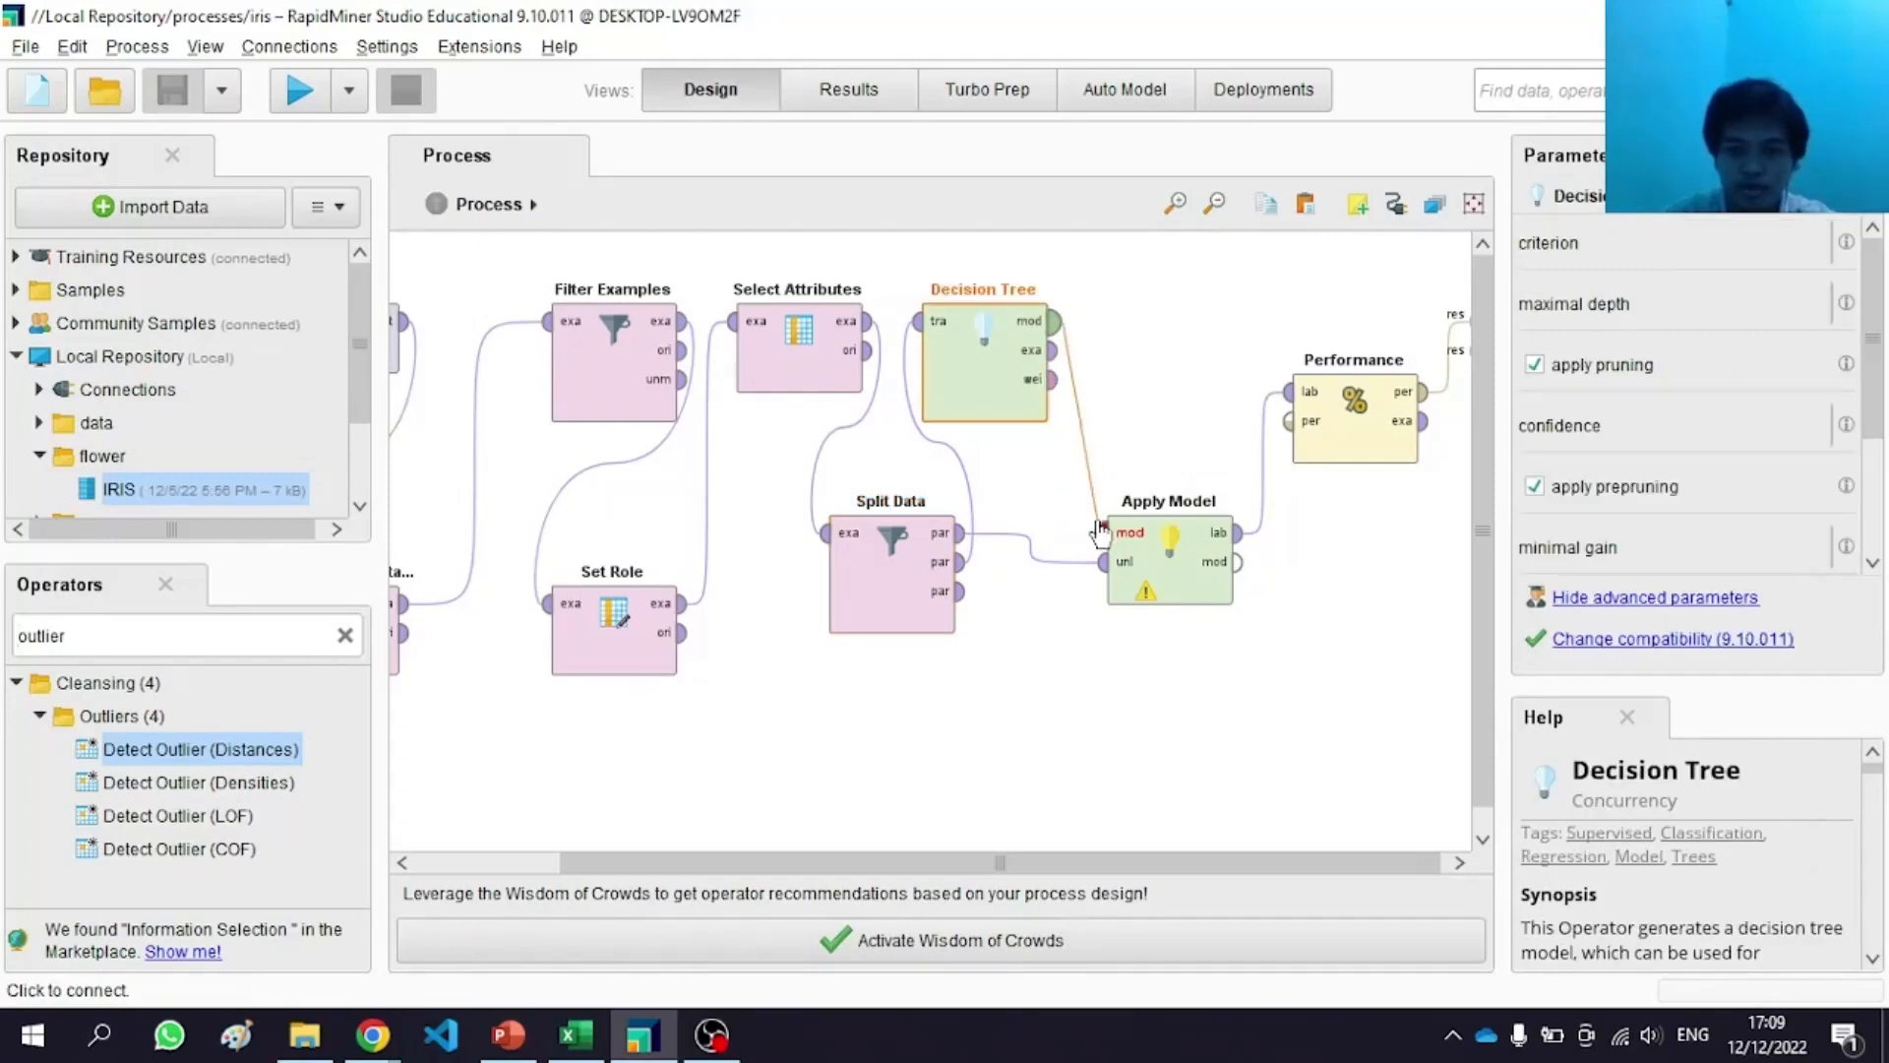
pyautogui.click(1102, 532)
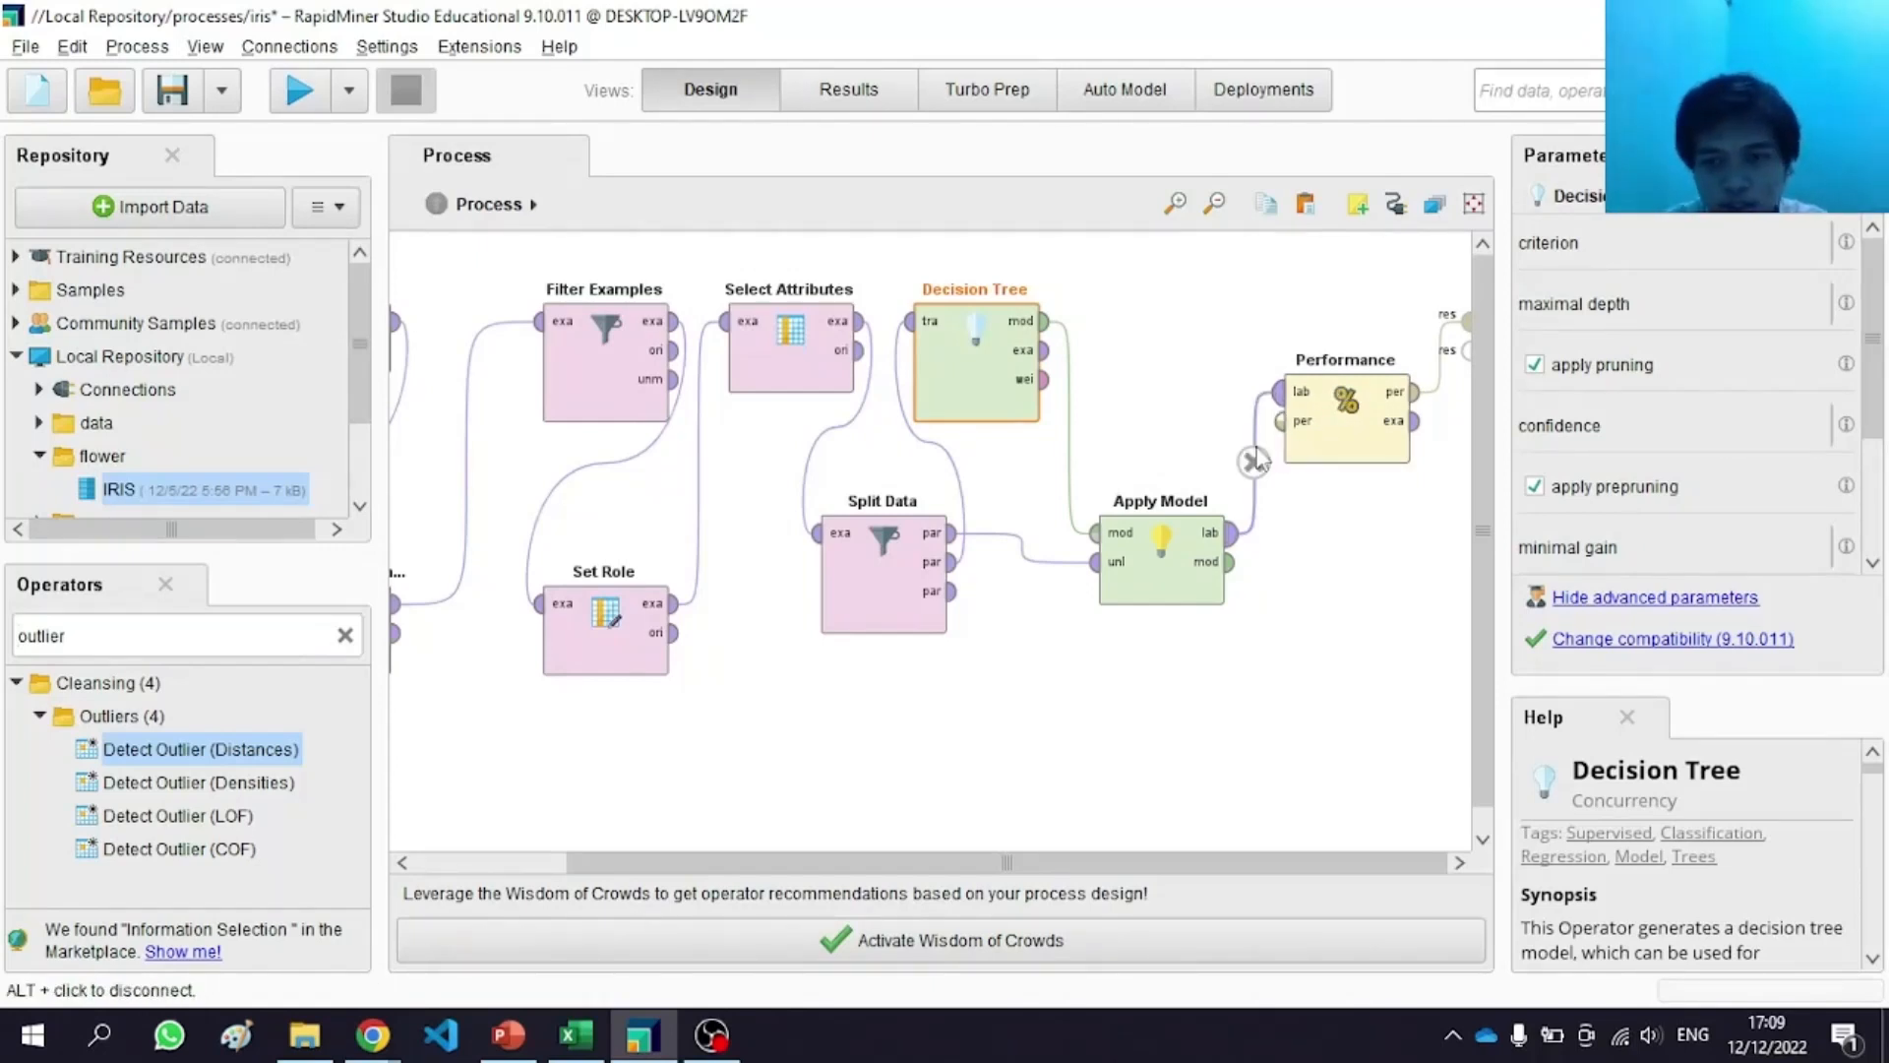
# Step: Delete the Performance and Apply Model operators from the iris process
pyautogui.click(1348, 421)
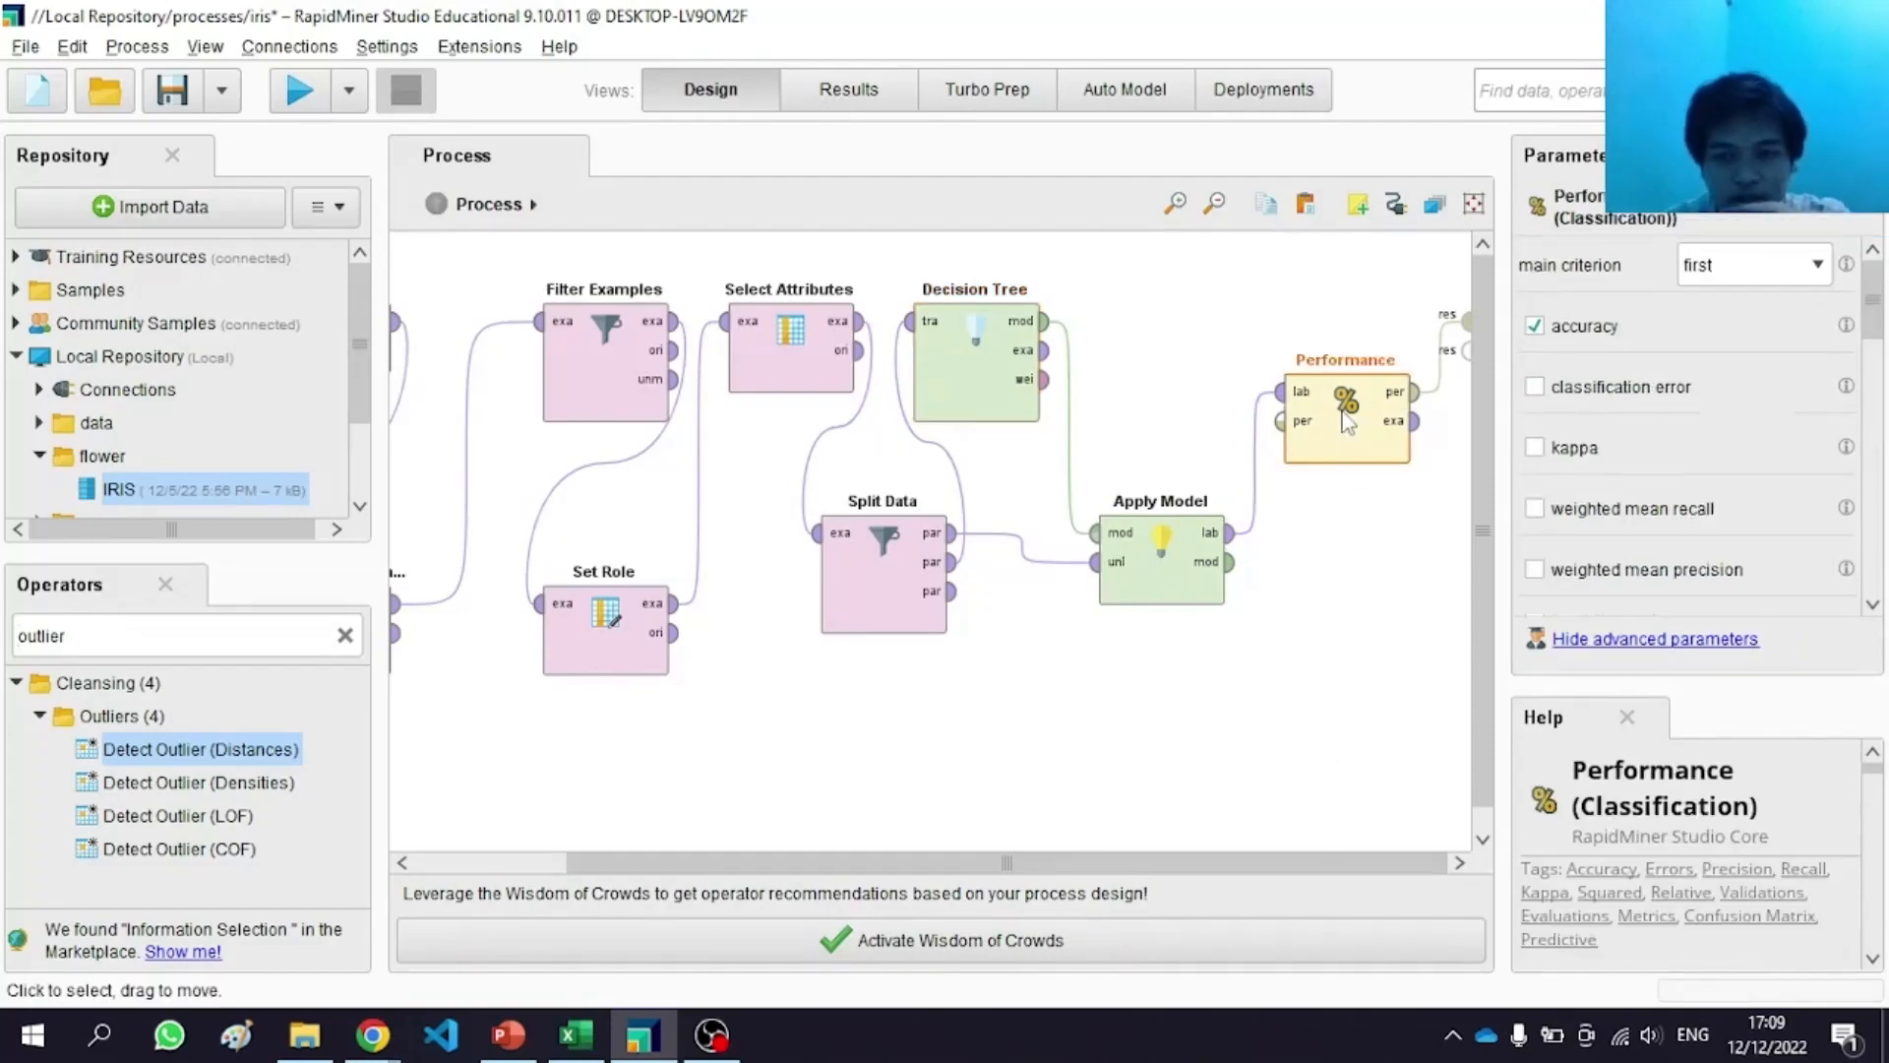
pyautogui.rightClick(1348, 422)
pyautogui.click(1402, 738)
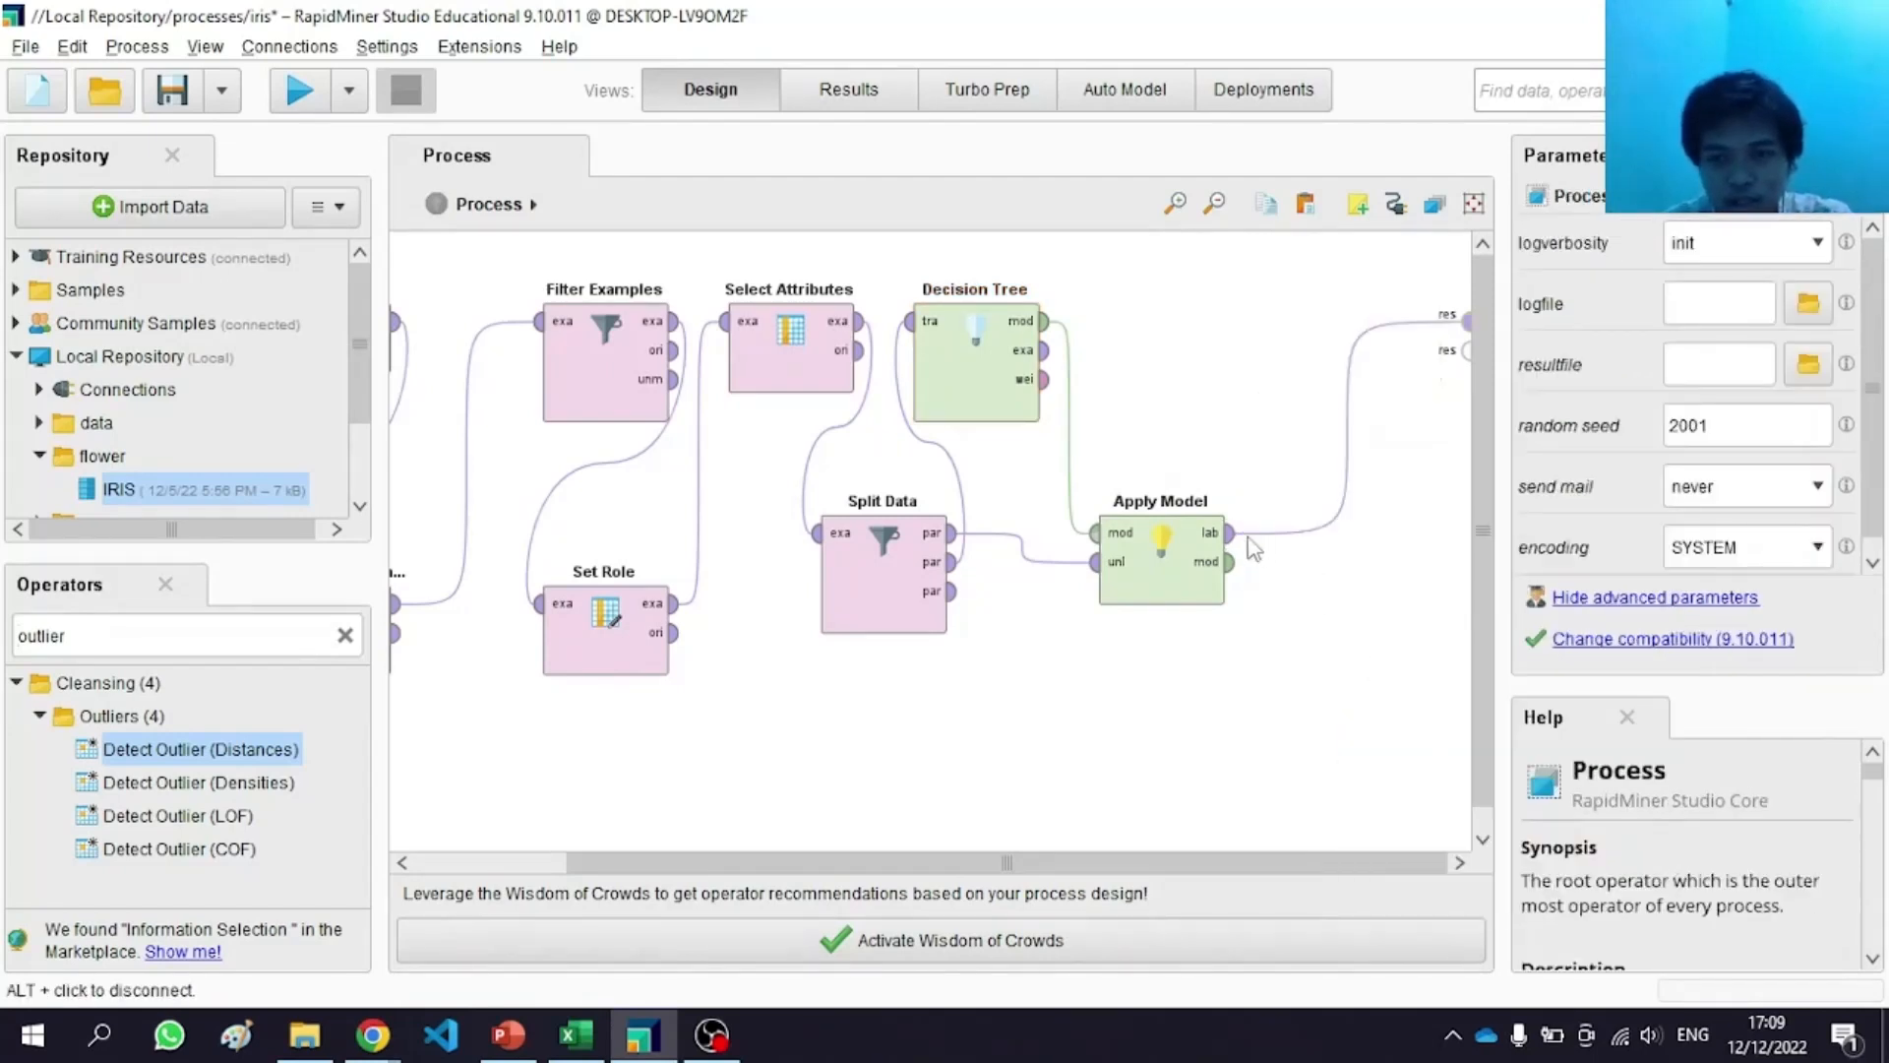
pyautogui.rightClick(1177, 553)
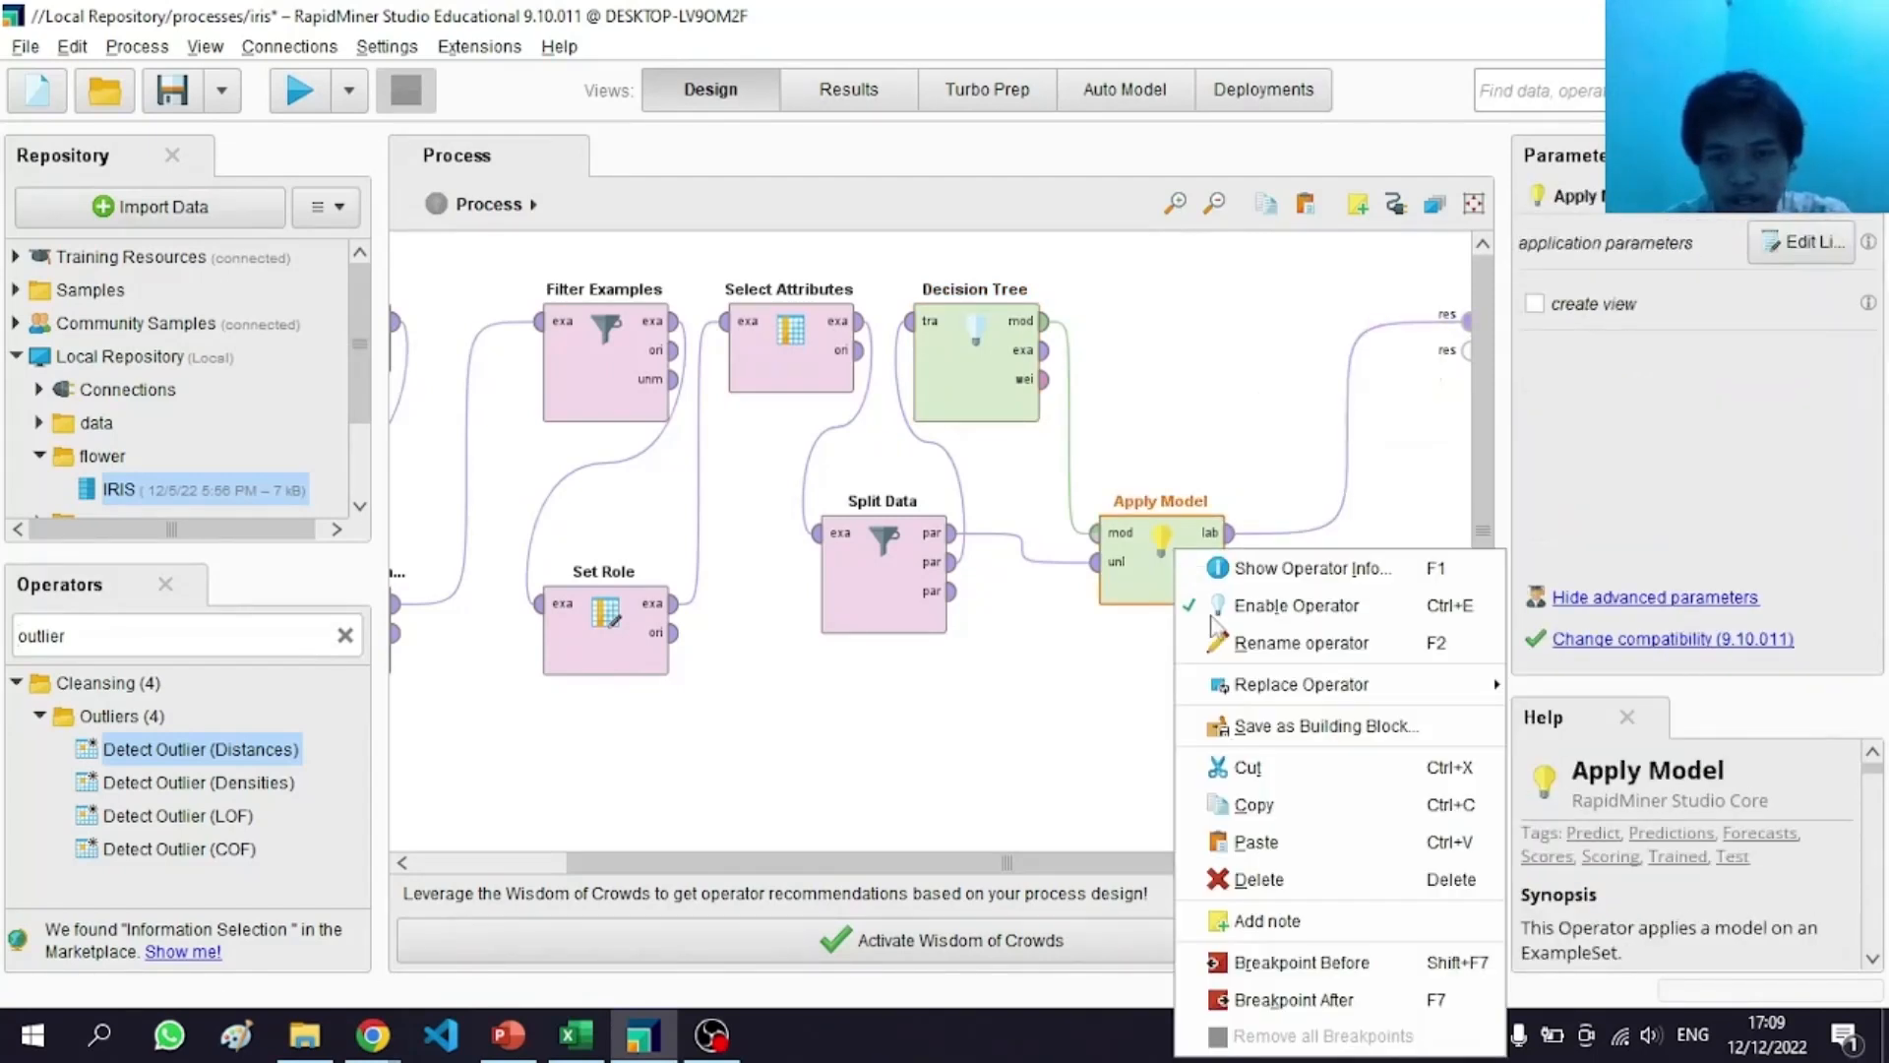
pyautogui.click(1267, 881)
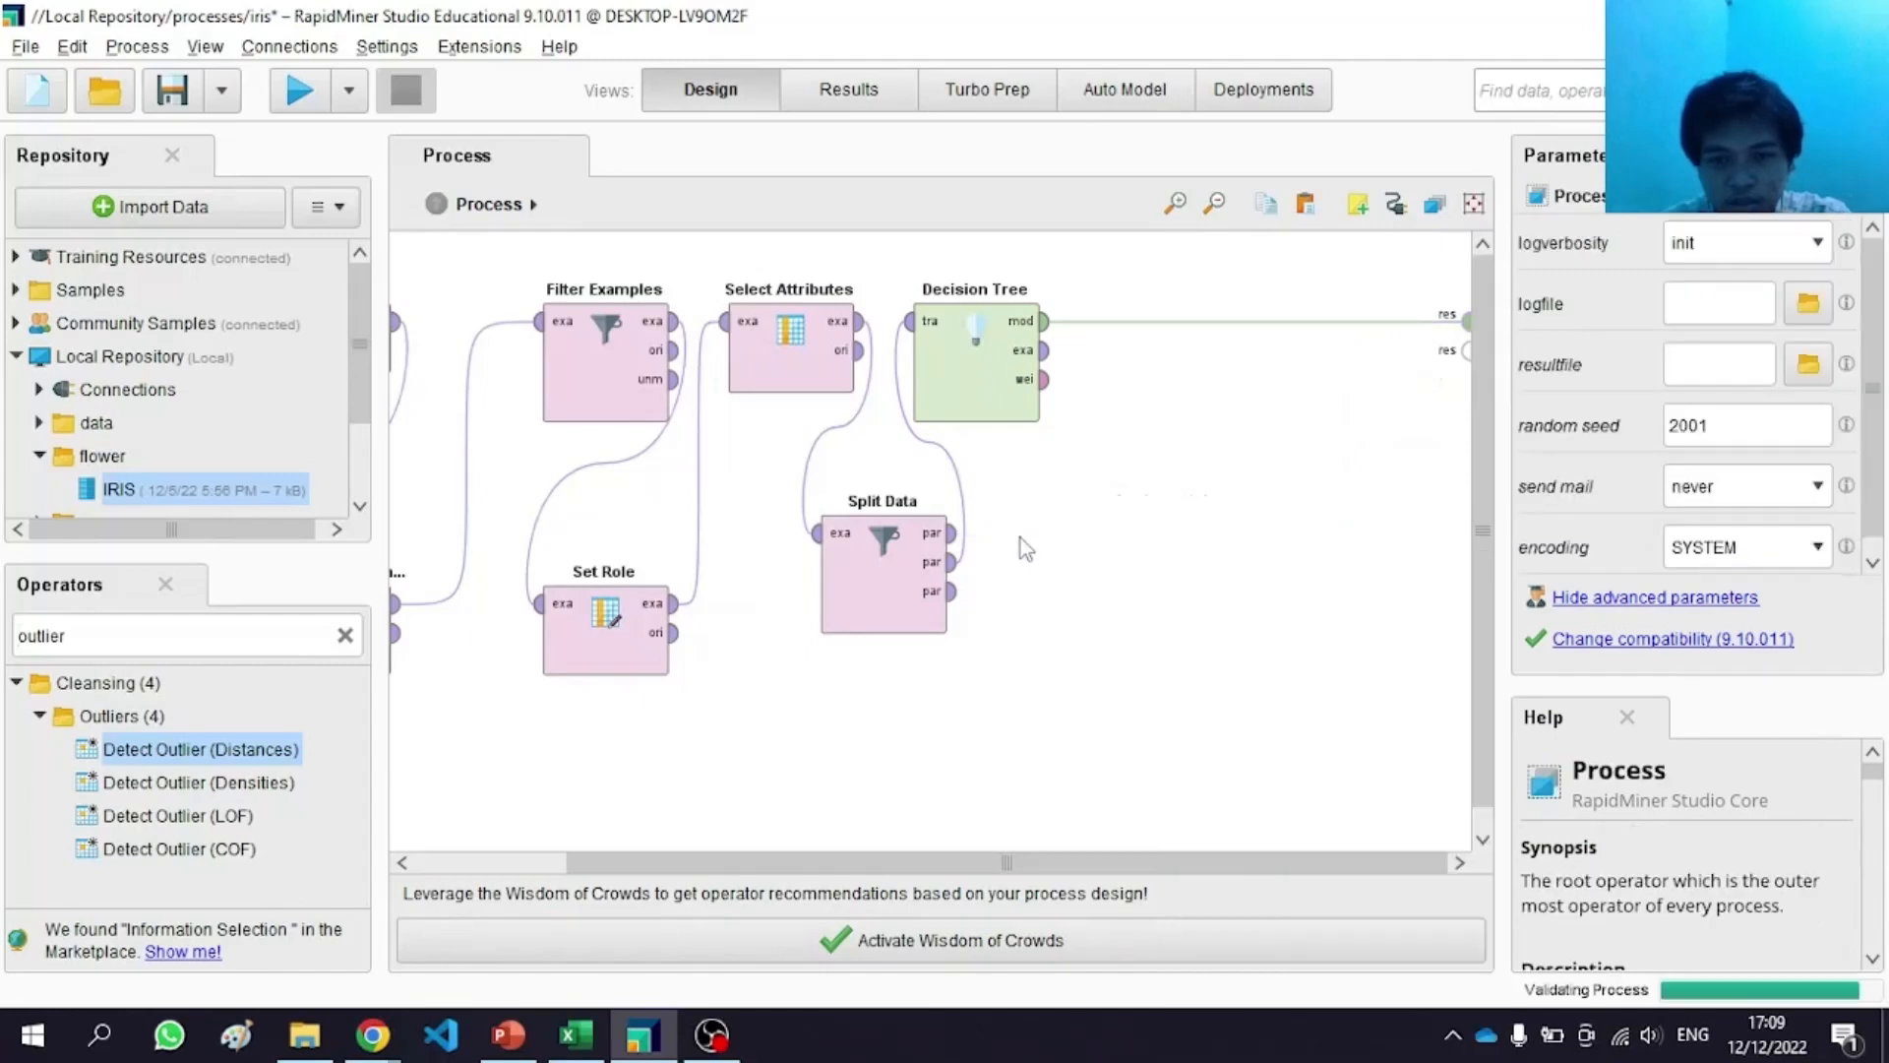
# Step: Remove the link between Split Data and Decision Tree, and connect Split Data's first partition output to the training input
pyautogui.click(928, 443)
pyautogui.click(952, 532)
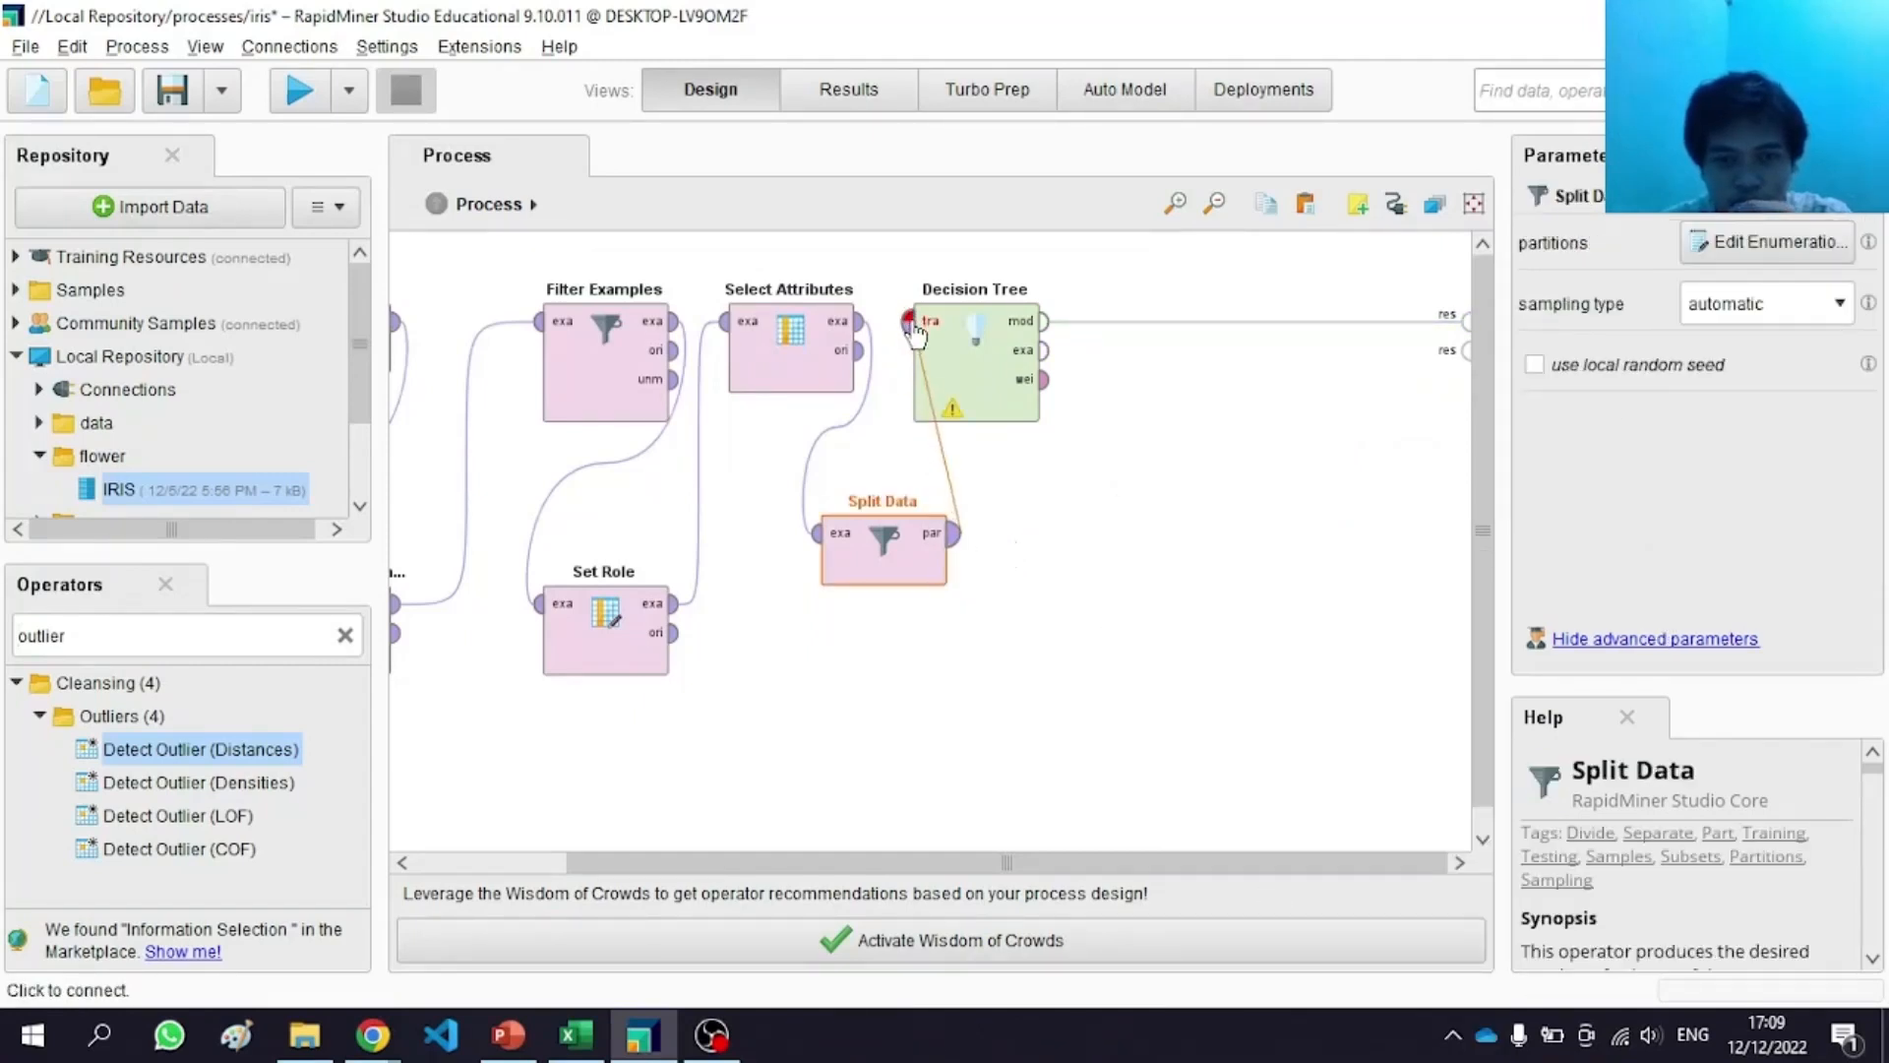
pyautogui.click(913, 327)
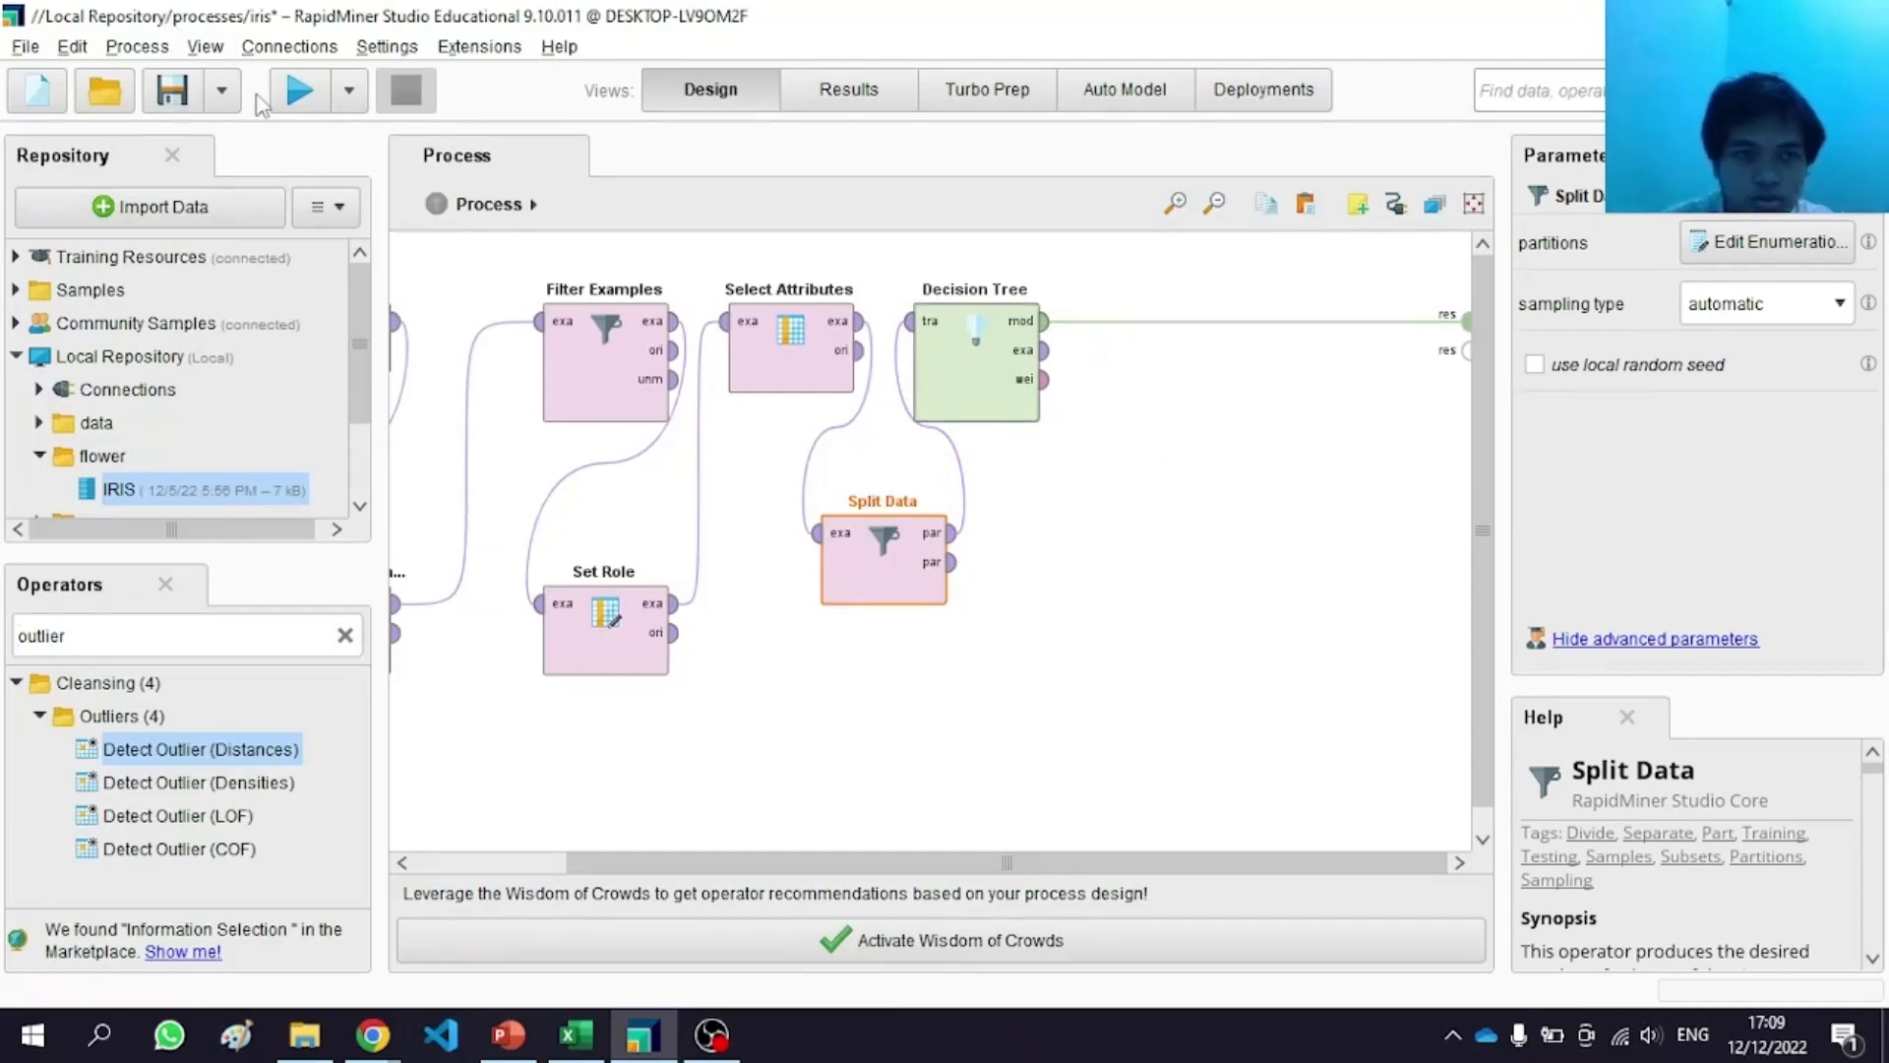
# Step: Run the iris process, inspect the decision tree and the lowest Iris-versicolor leaf's class distribution, and return to the process design
pyautogui.click(293, 102)
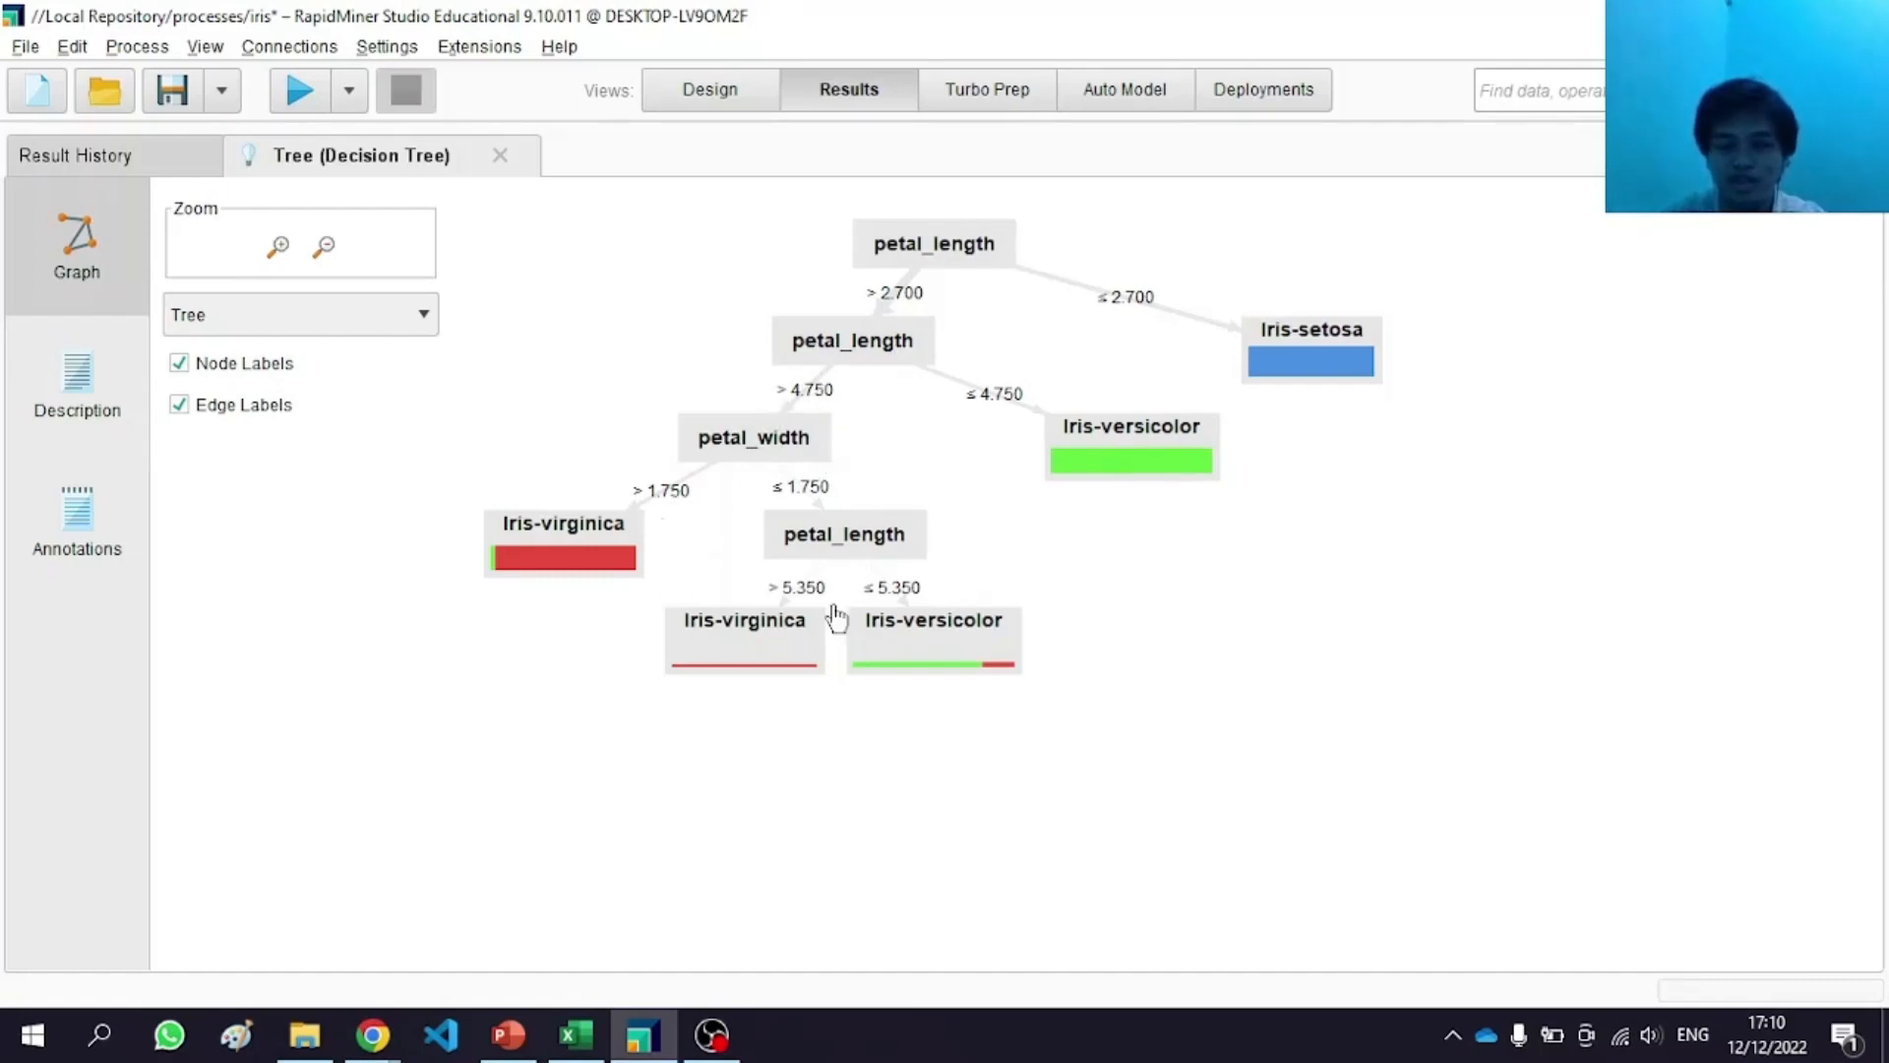
pyautogui.moveTo(975, 632)
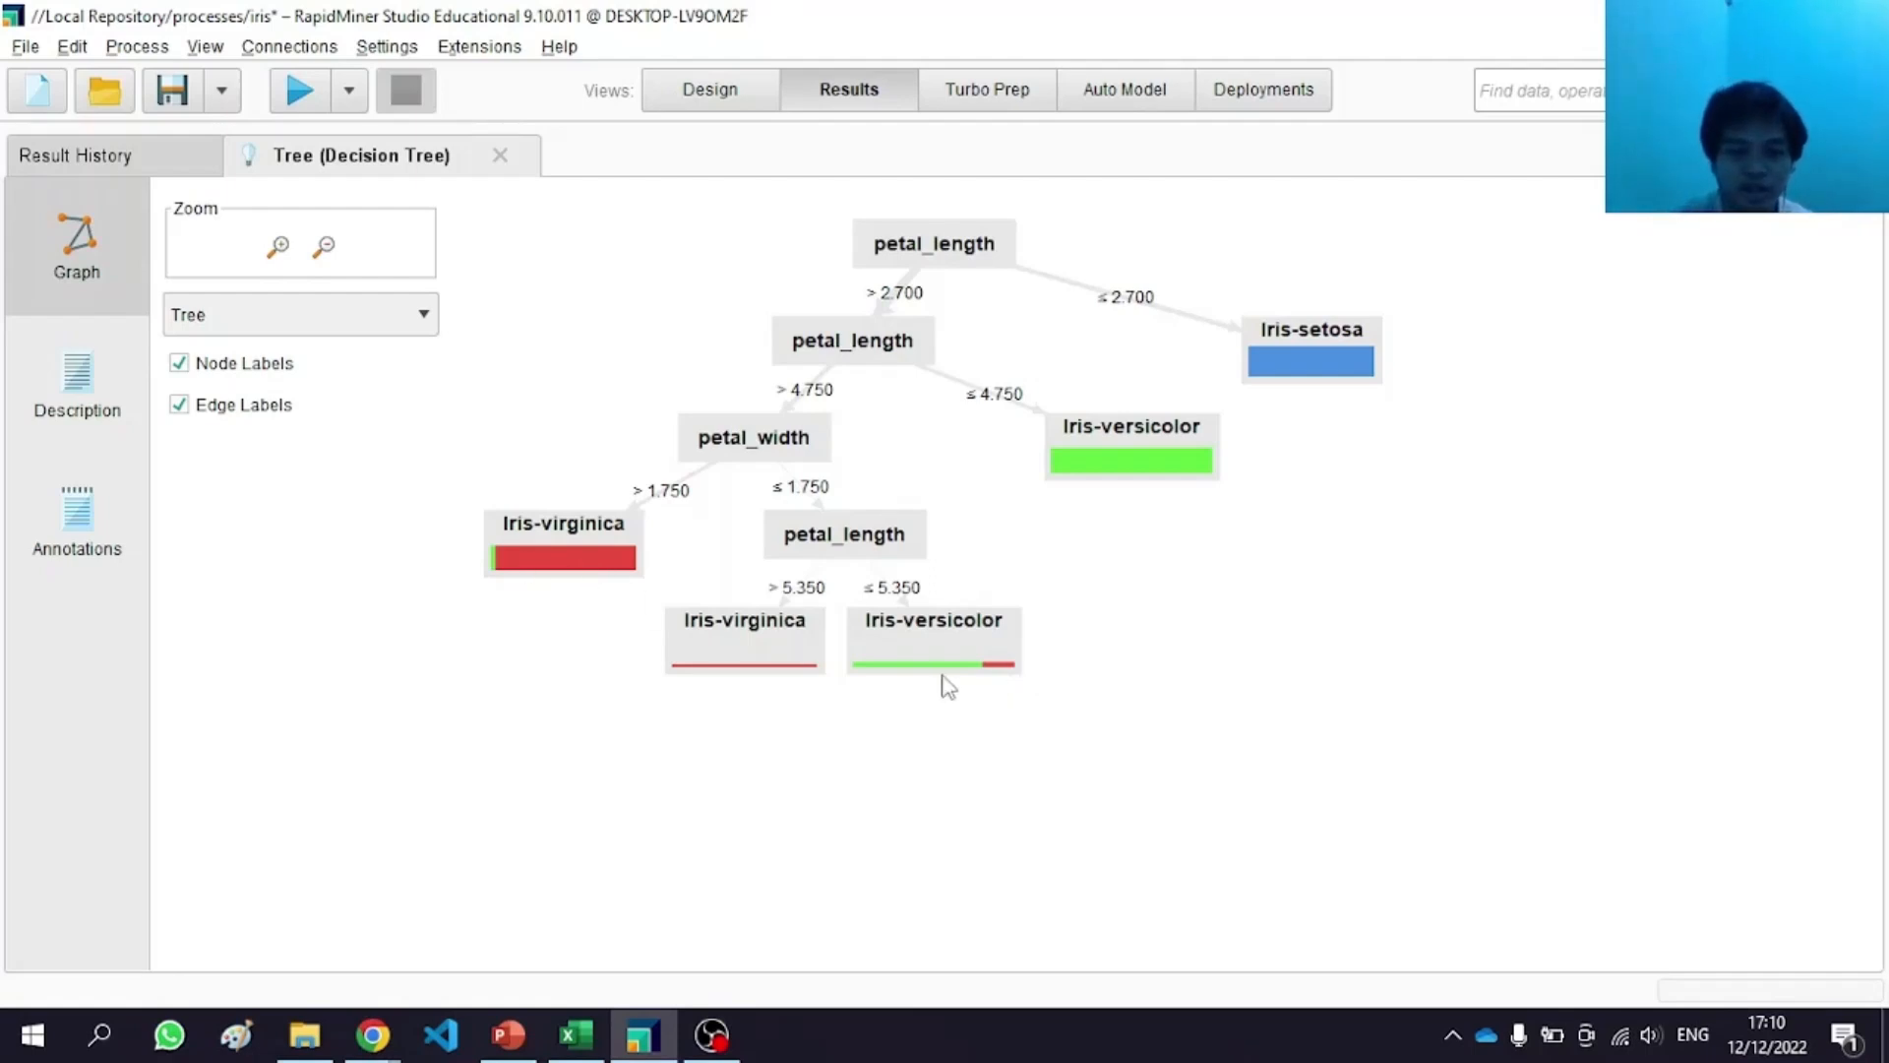
pyautogui.moveTo(998, 670)
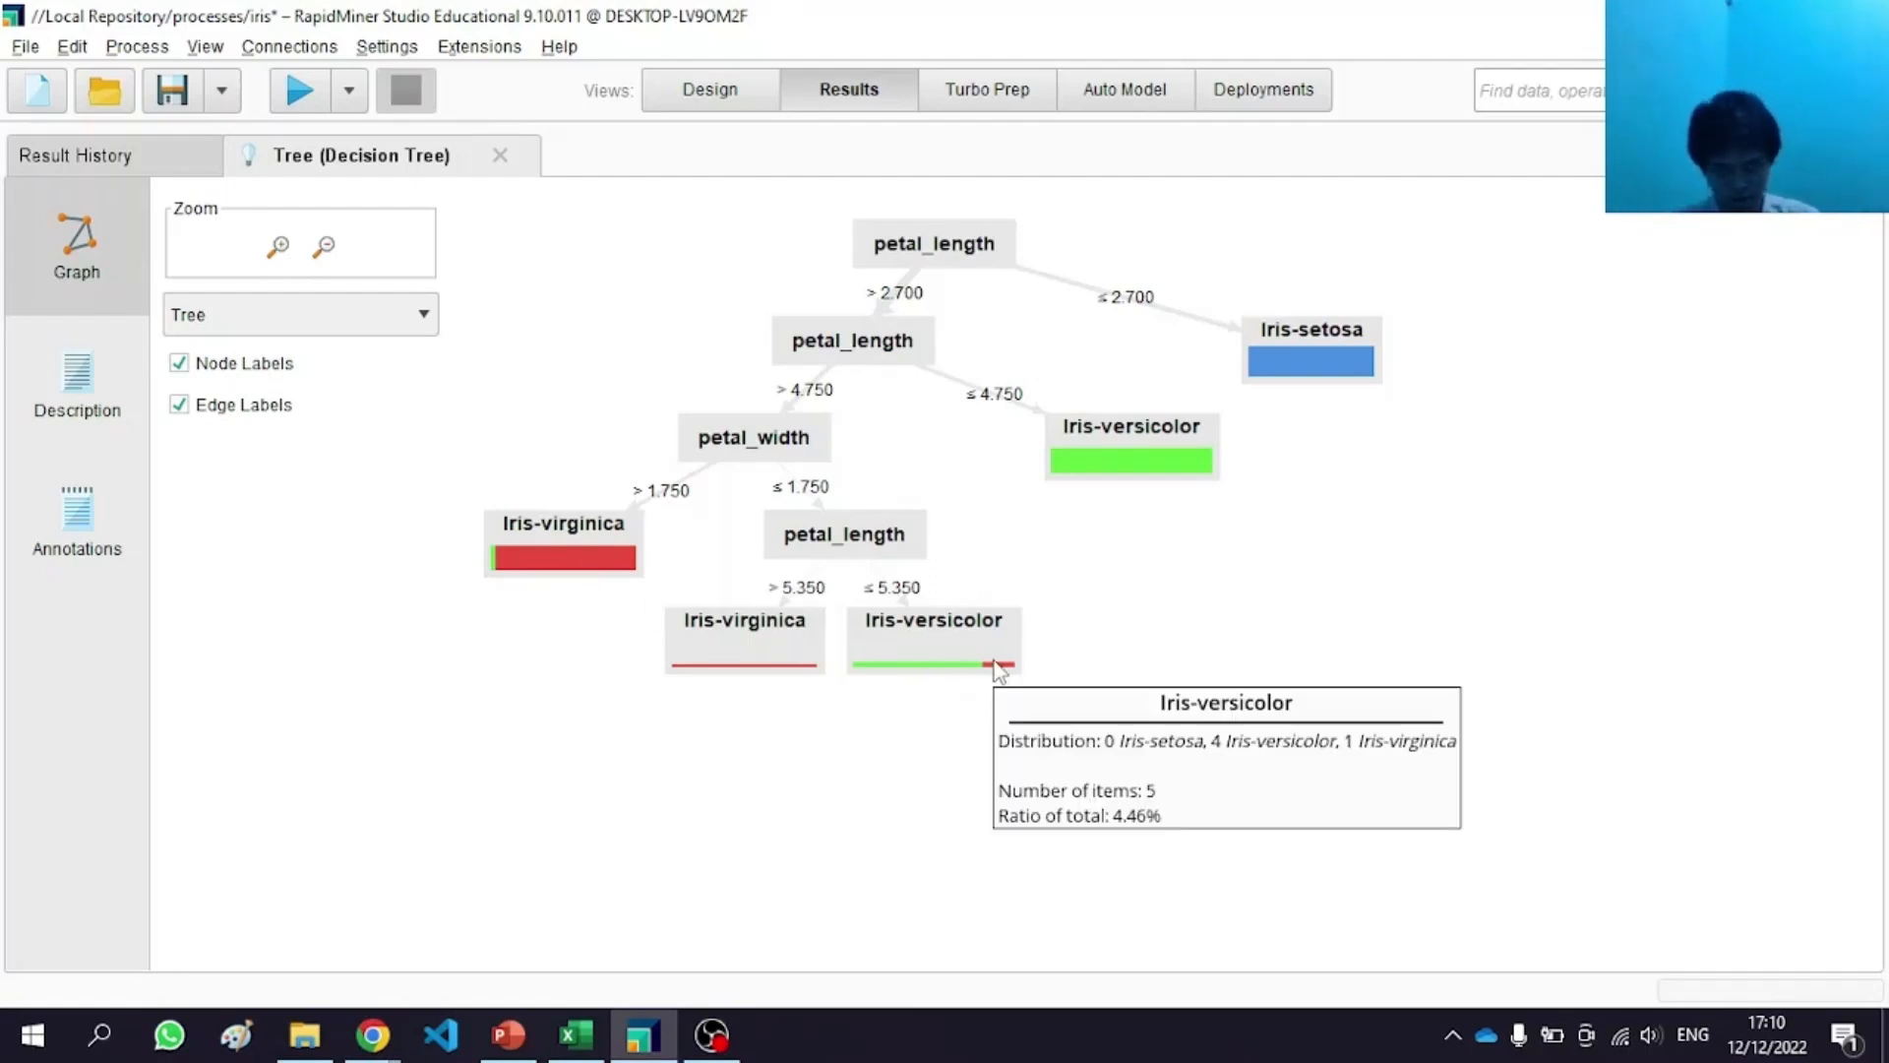
pyautogui.click(753, 106)
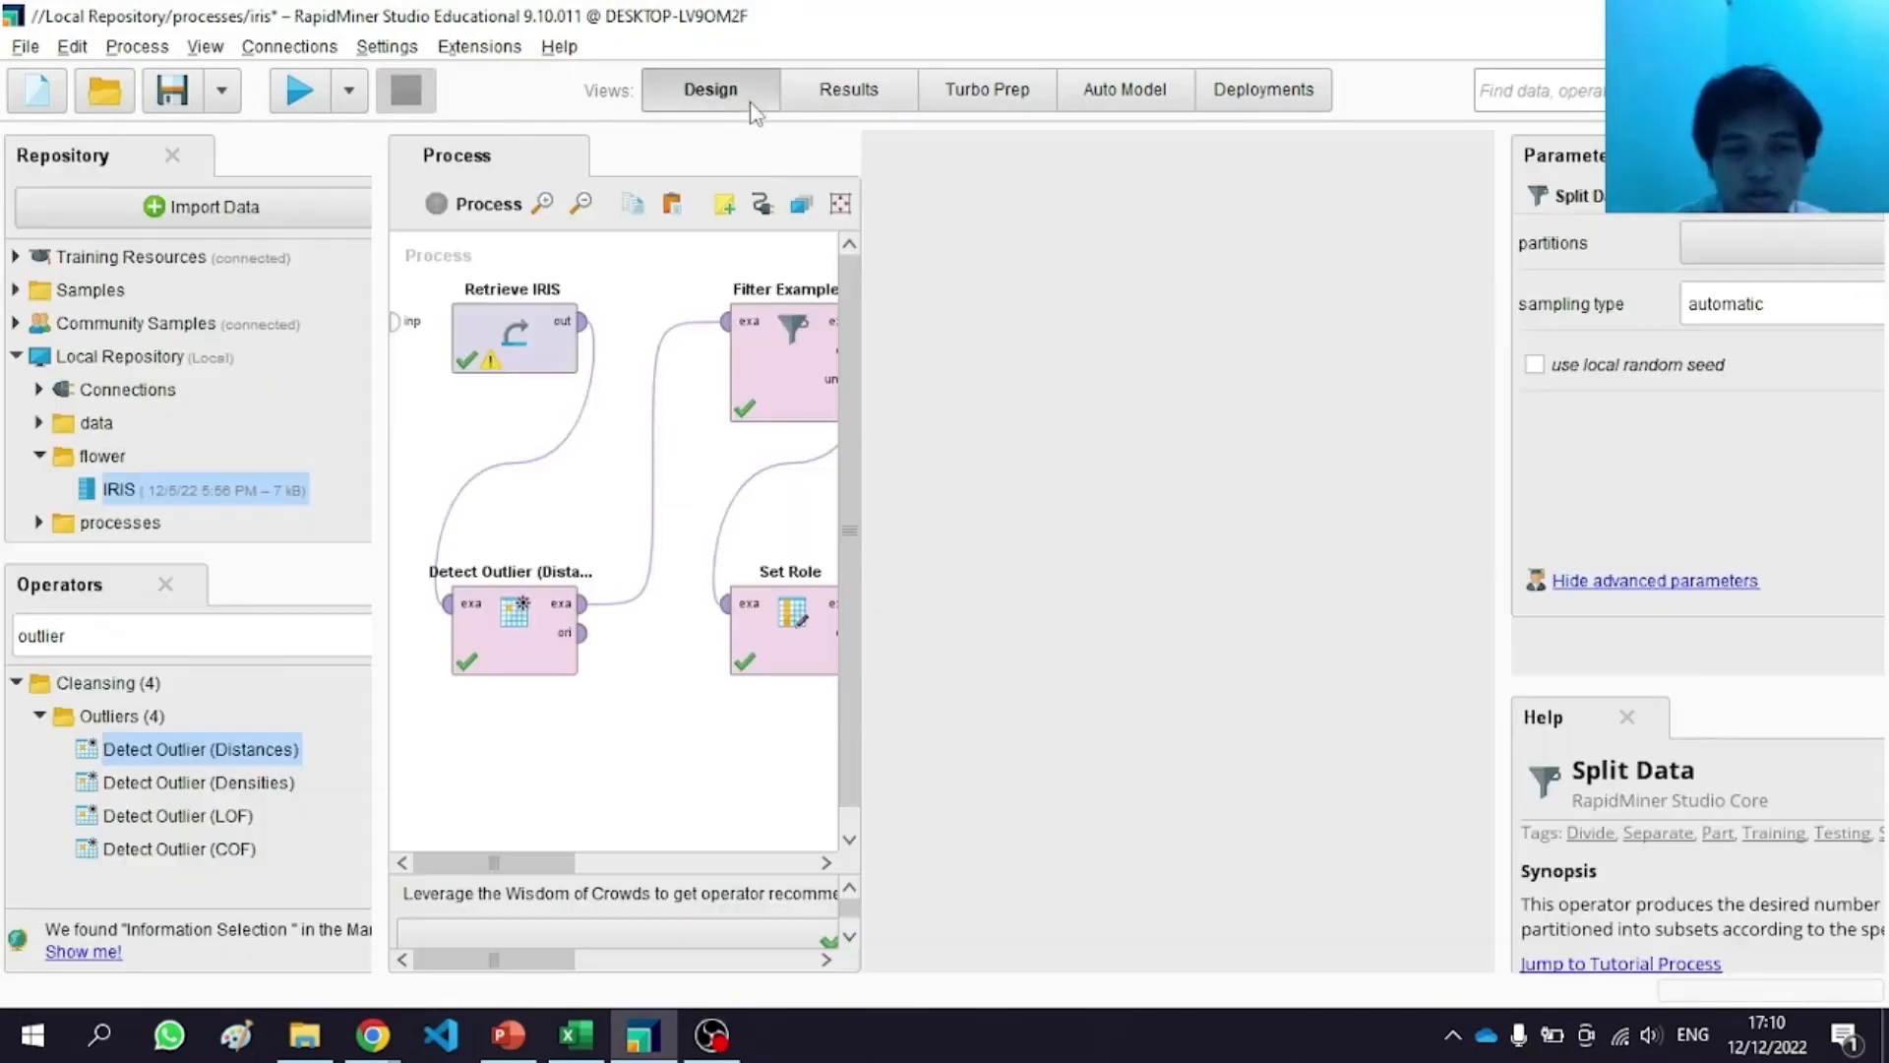
# Step: Undo the recent edits until the Apply Model and Performance operators and their original links to Split Data and Decision Tree are restored
pyautogui.click(1220, 671)
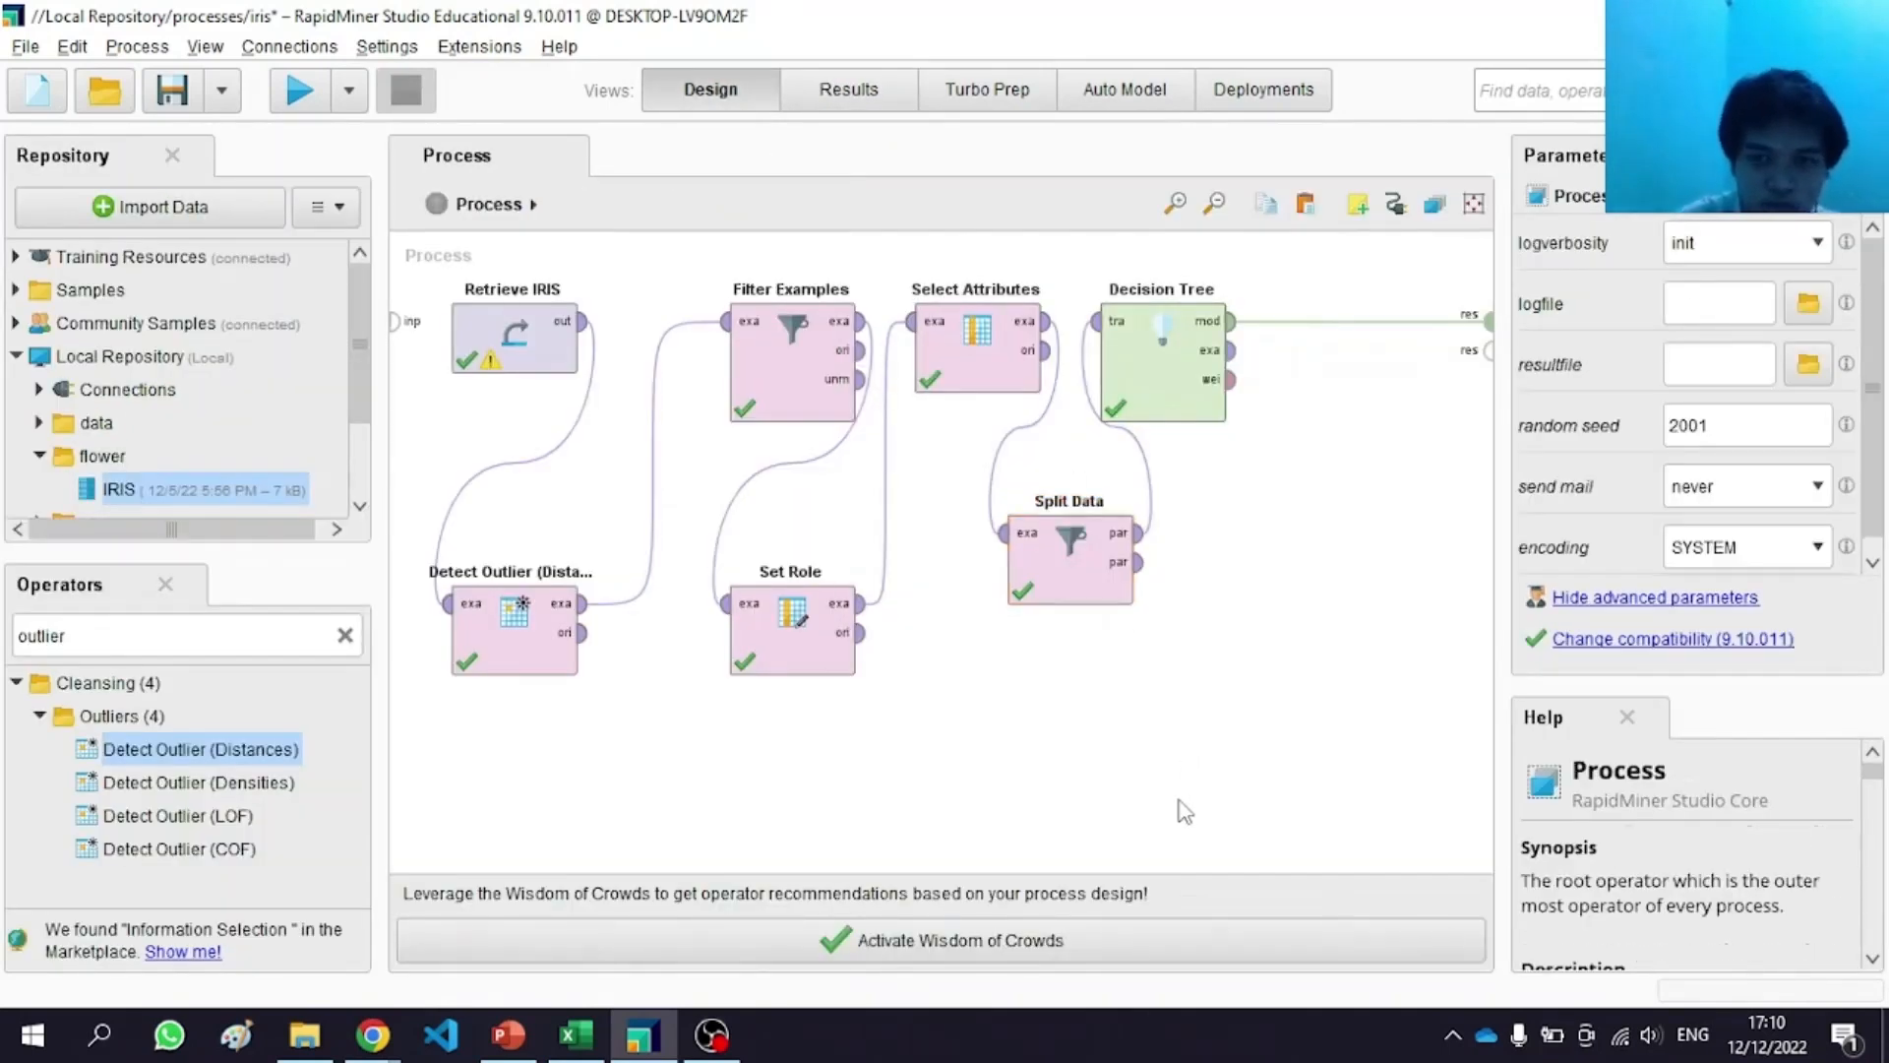
pyautogui.hotkey('ctrl', 'z')
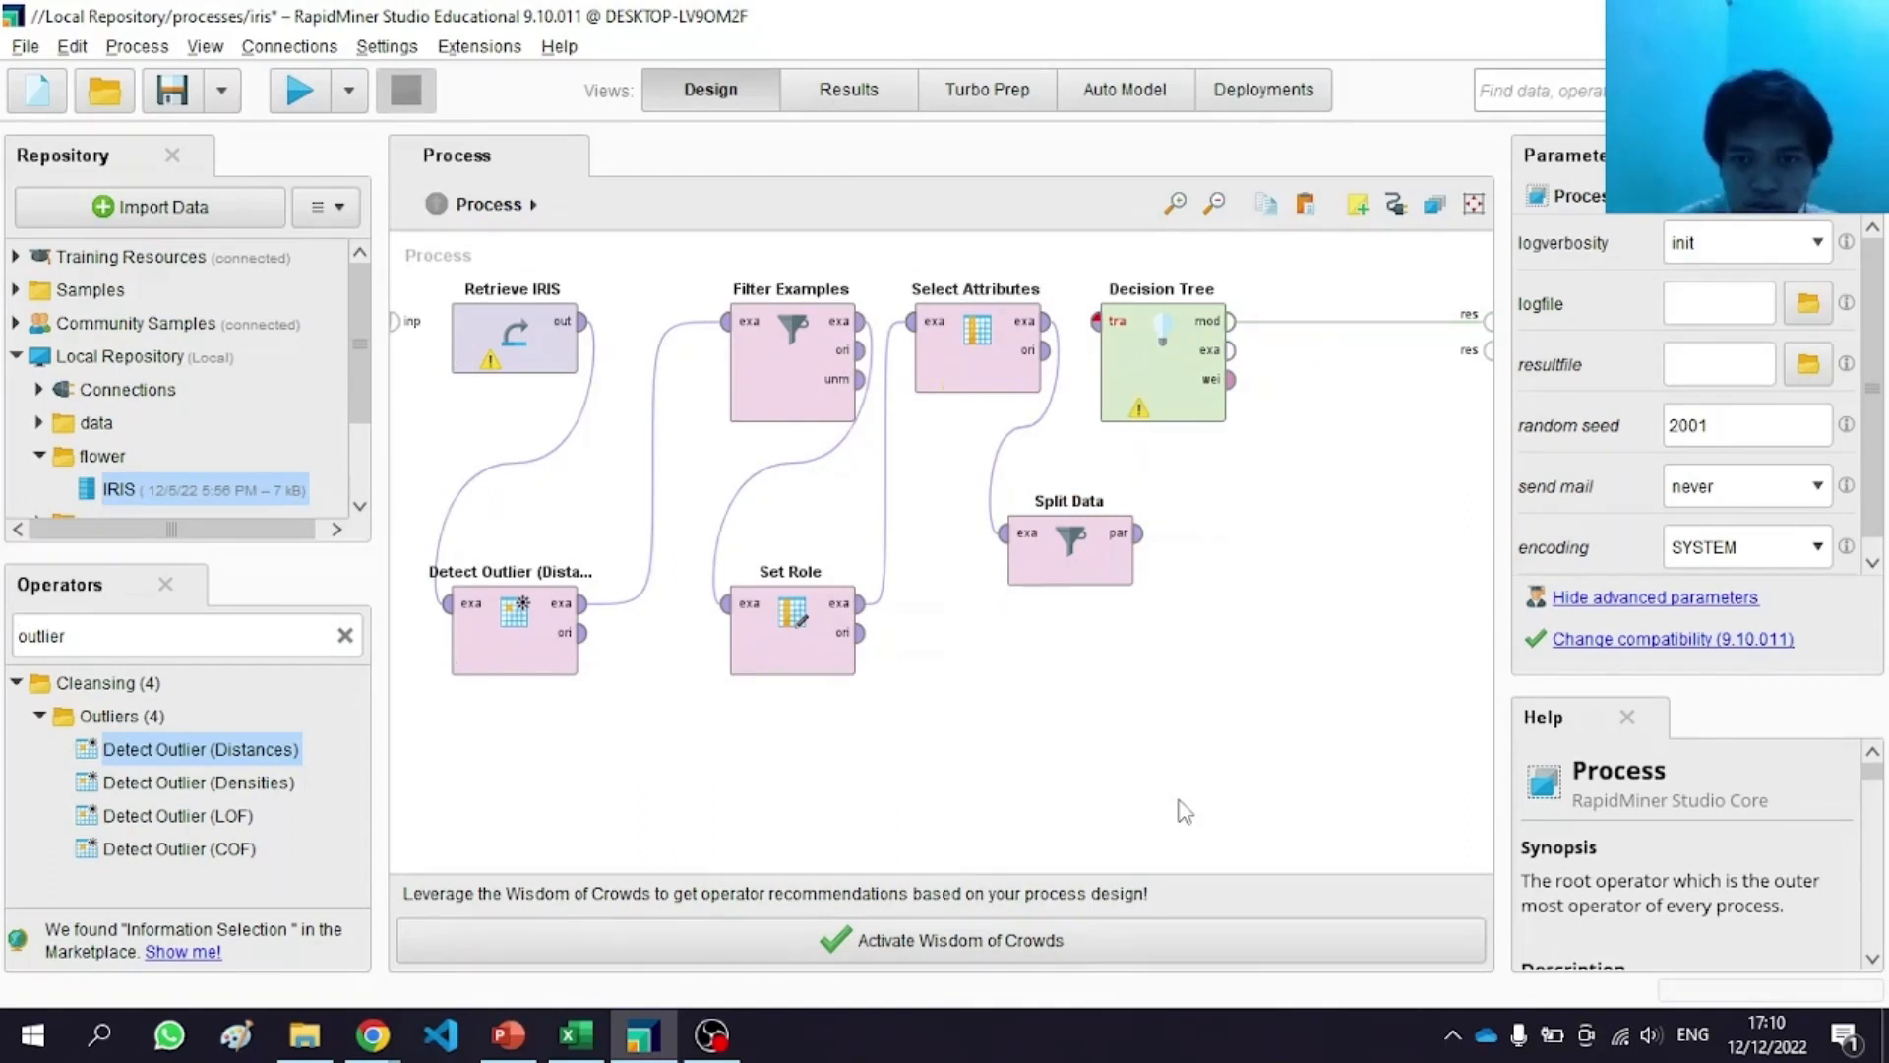
pyautogui.hotkey('ctrl', 'y')
pyautogui.hotkey('ctrl', 'y')
pyautogui.hotkey('ctrl', 'y')
pyautogui.hotkey('ctrl', 'y')
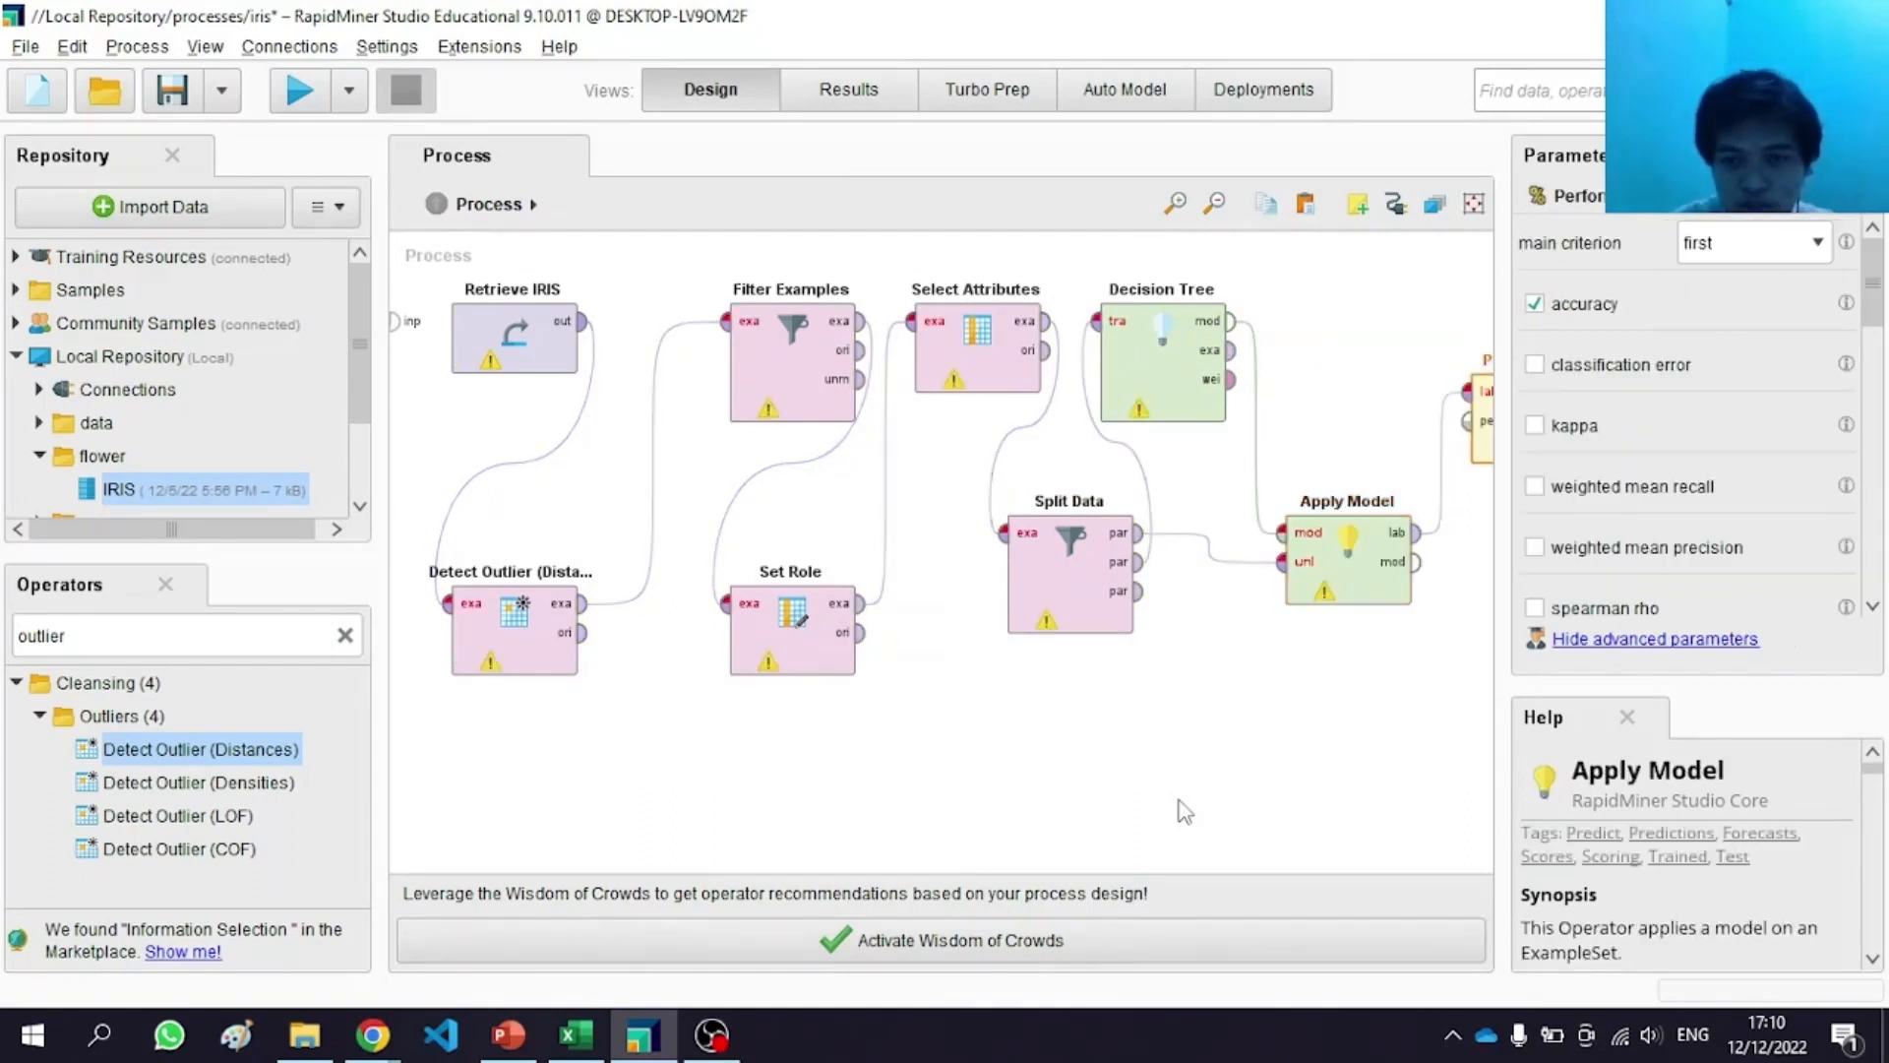
pyautogui.hotkey('ctrl', 'y')
pyautogui.click(1264, 740)
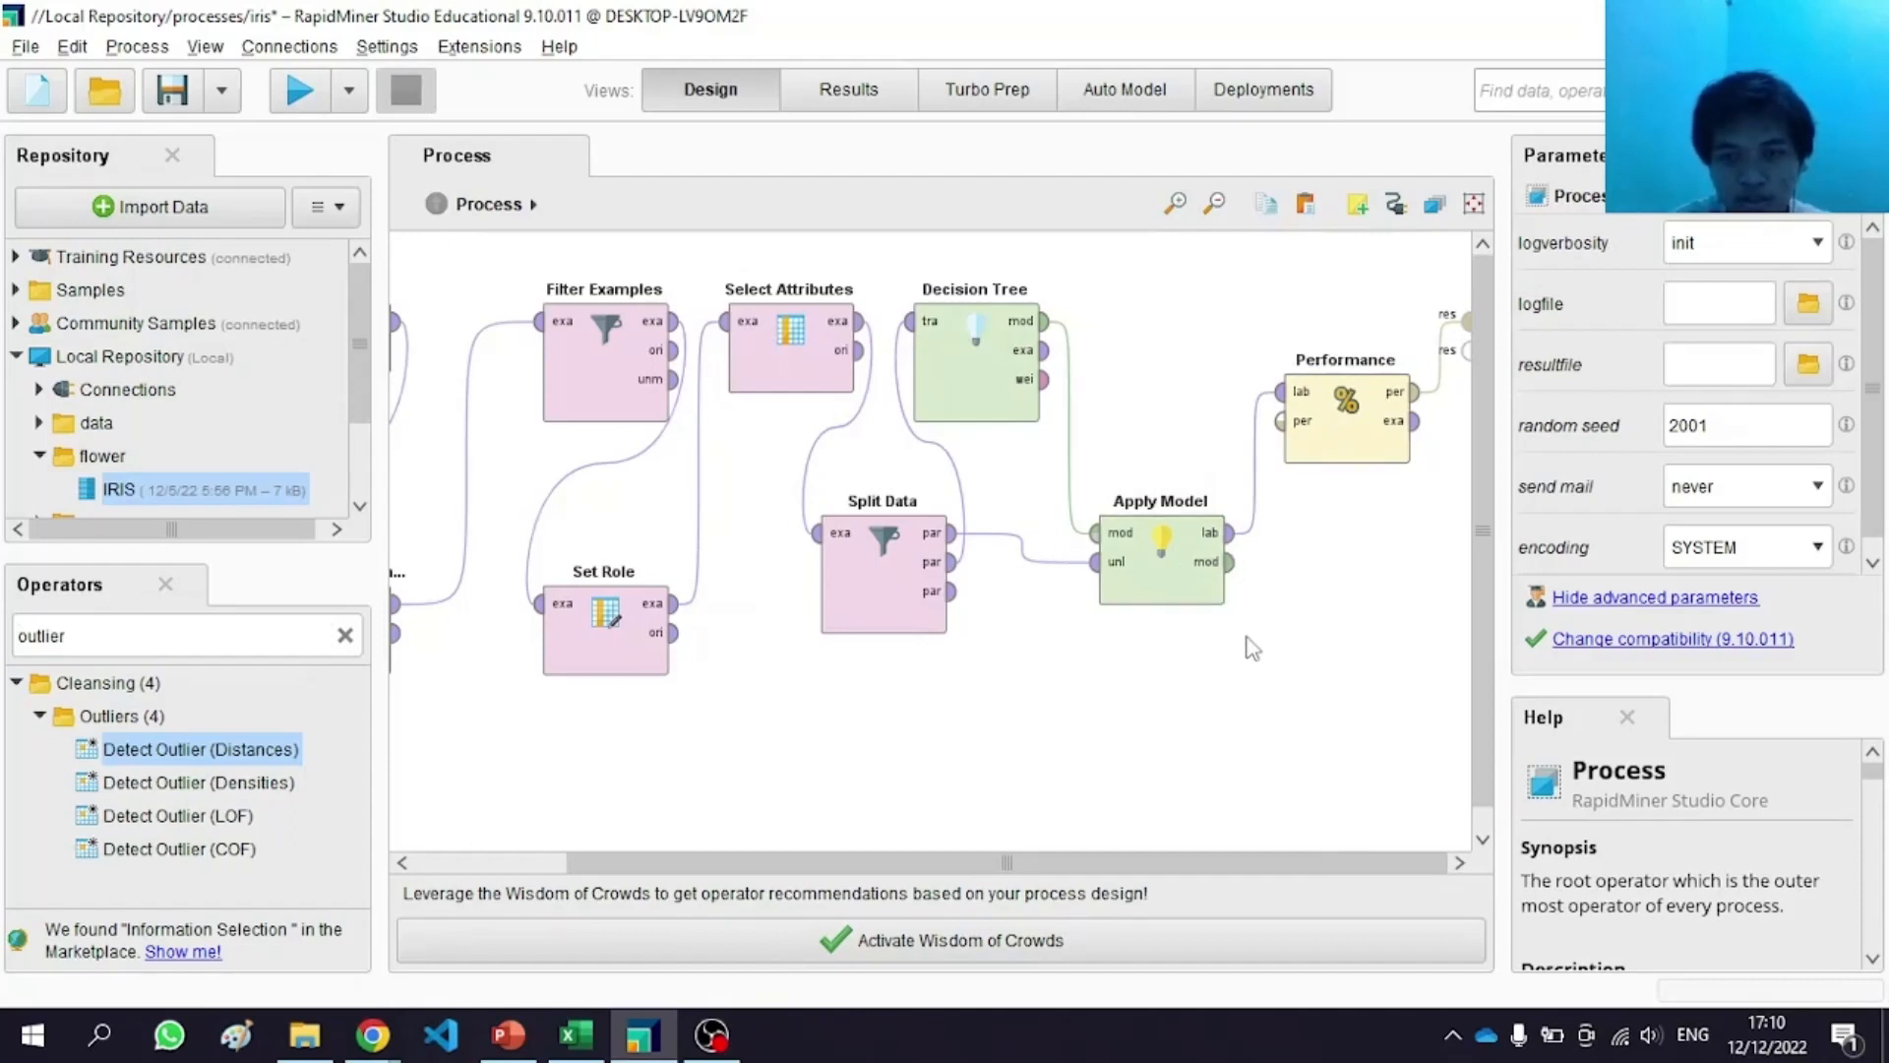
# Step: Run the restored process, examine the accuracy and confusion matrix as a table and a rotated 3D plot, and return to the design
pyautogui.click(298, 90)
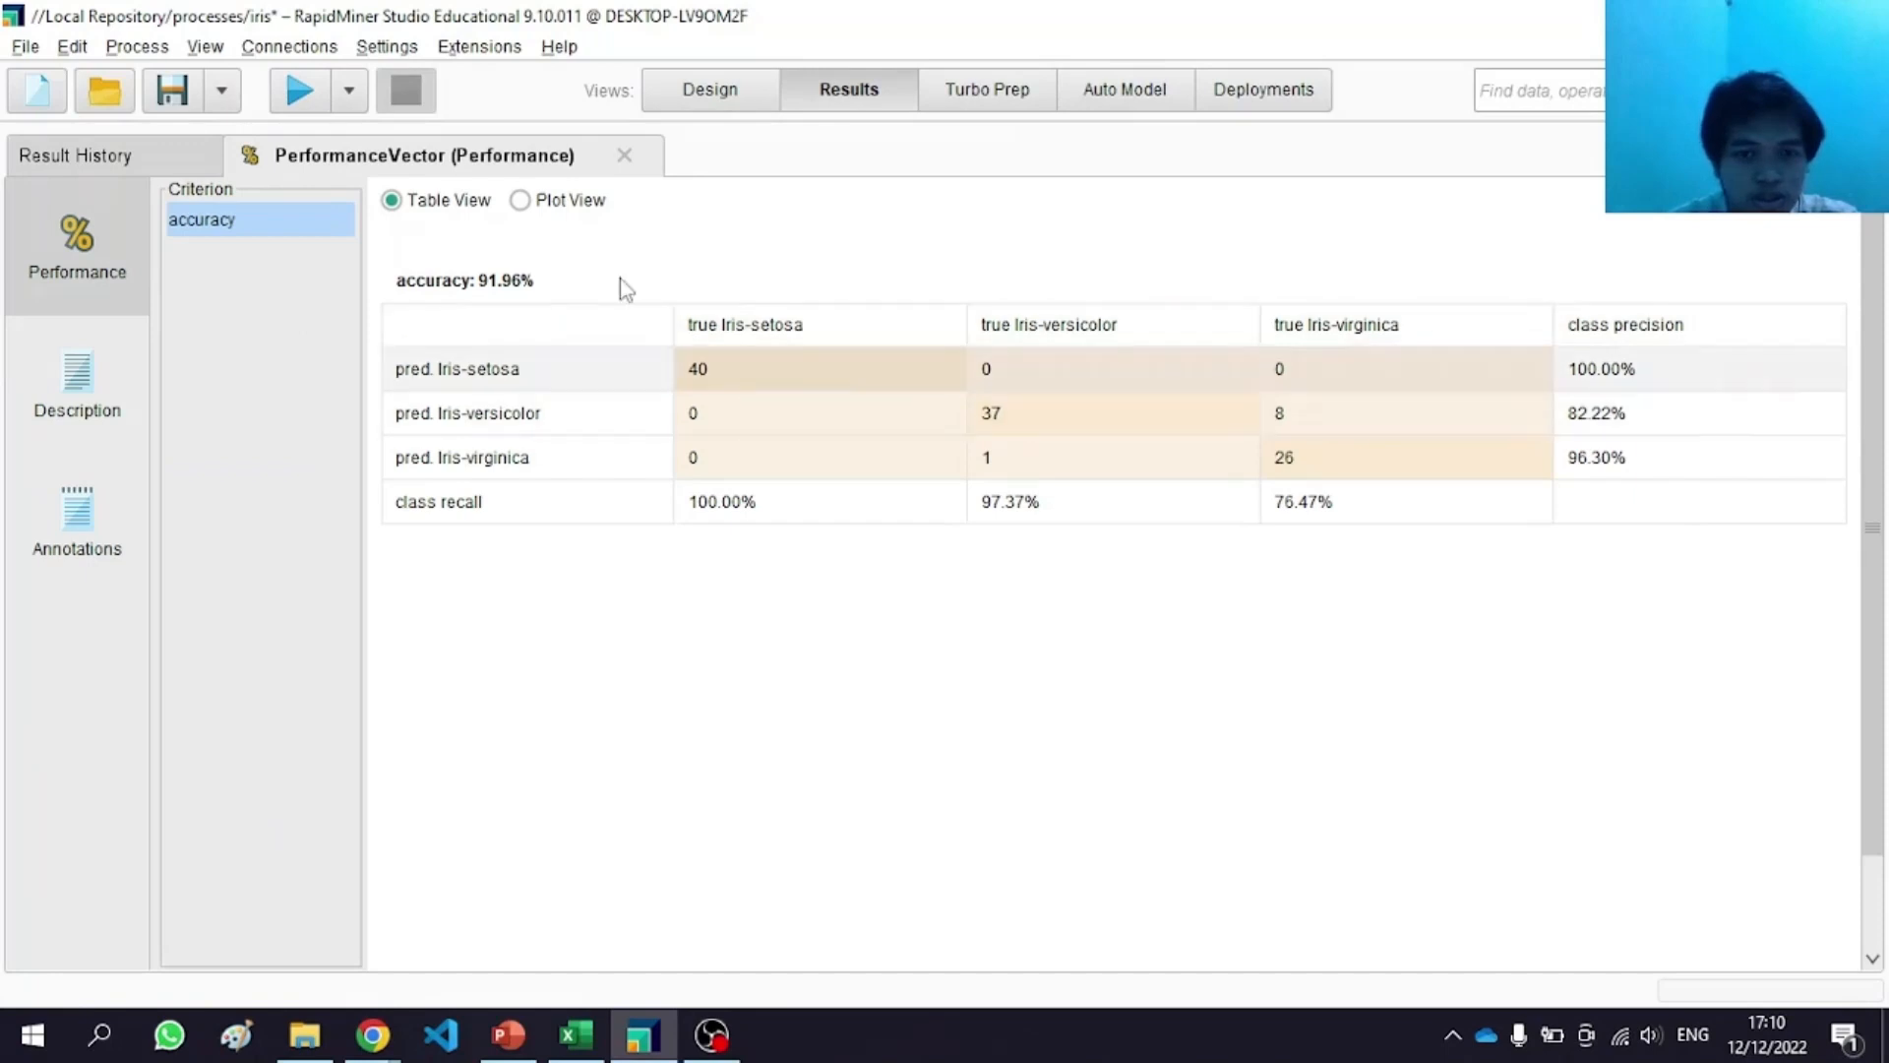
pyautogui.moveTo(415, 282); pyautogui.dragTo(560, 284)
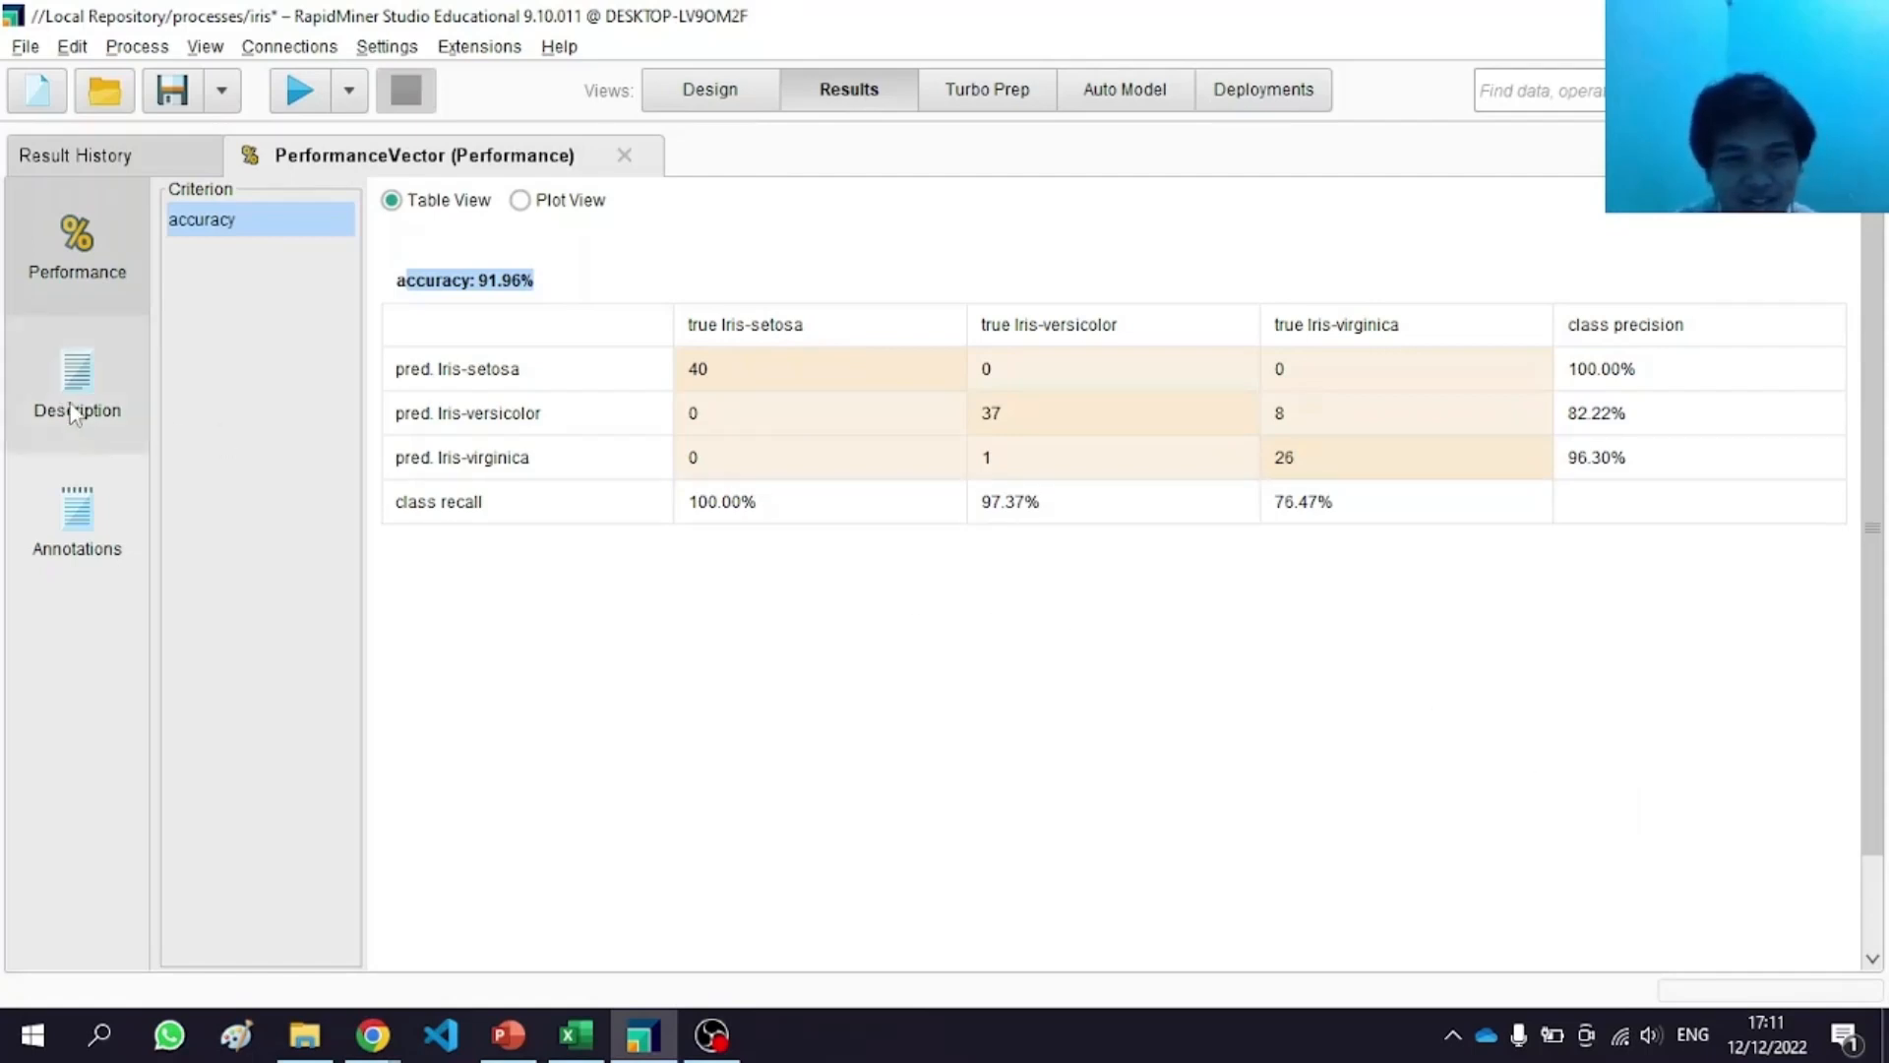
pyautogui.click(519, 200)
pyautogui.moveTo(1086, 650); pyautogui.dragTo(796, 396)
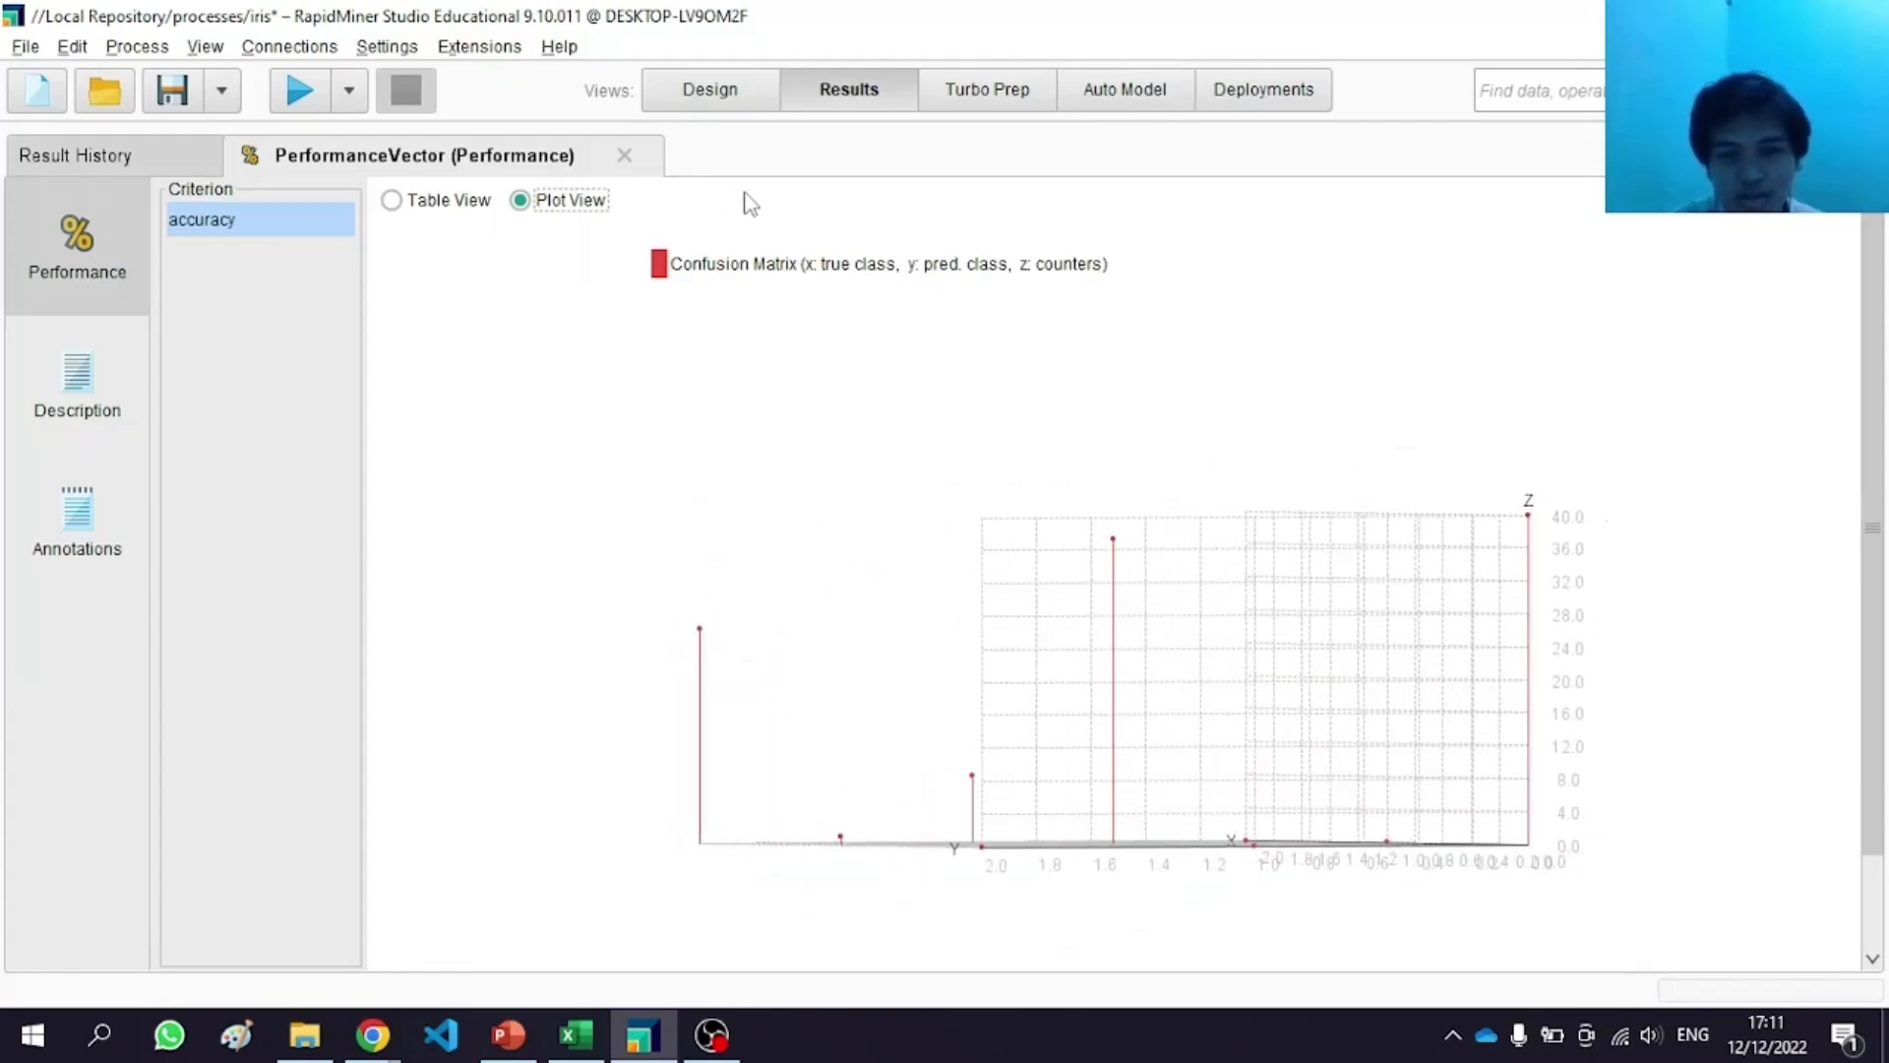
pyautogui.click(711, 89)
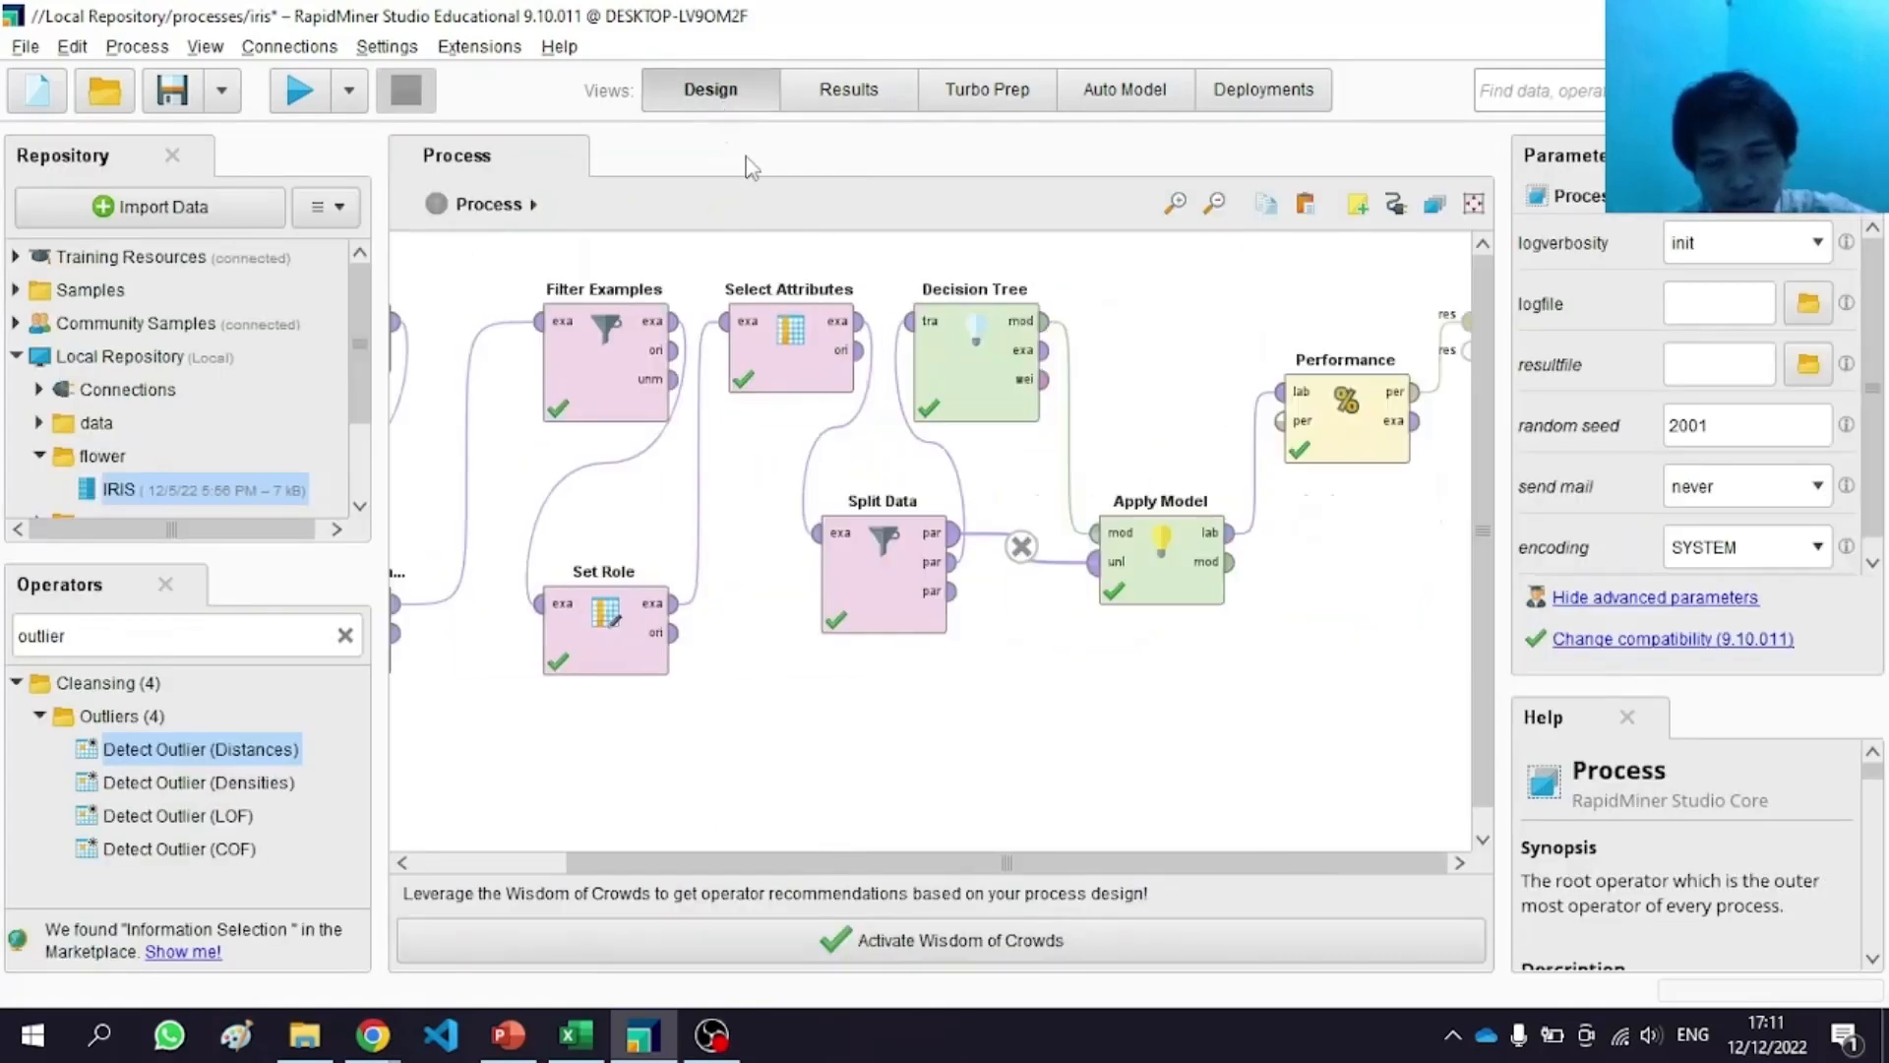